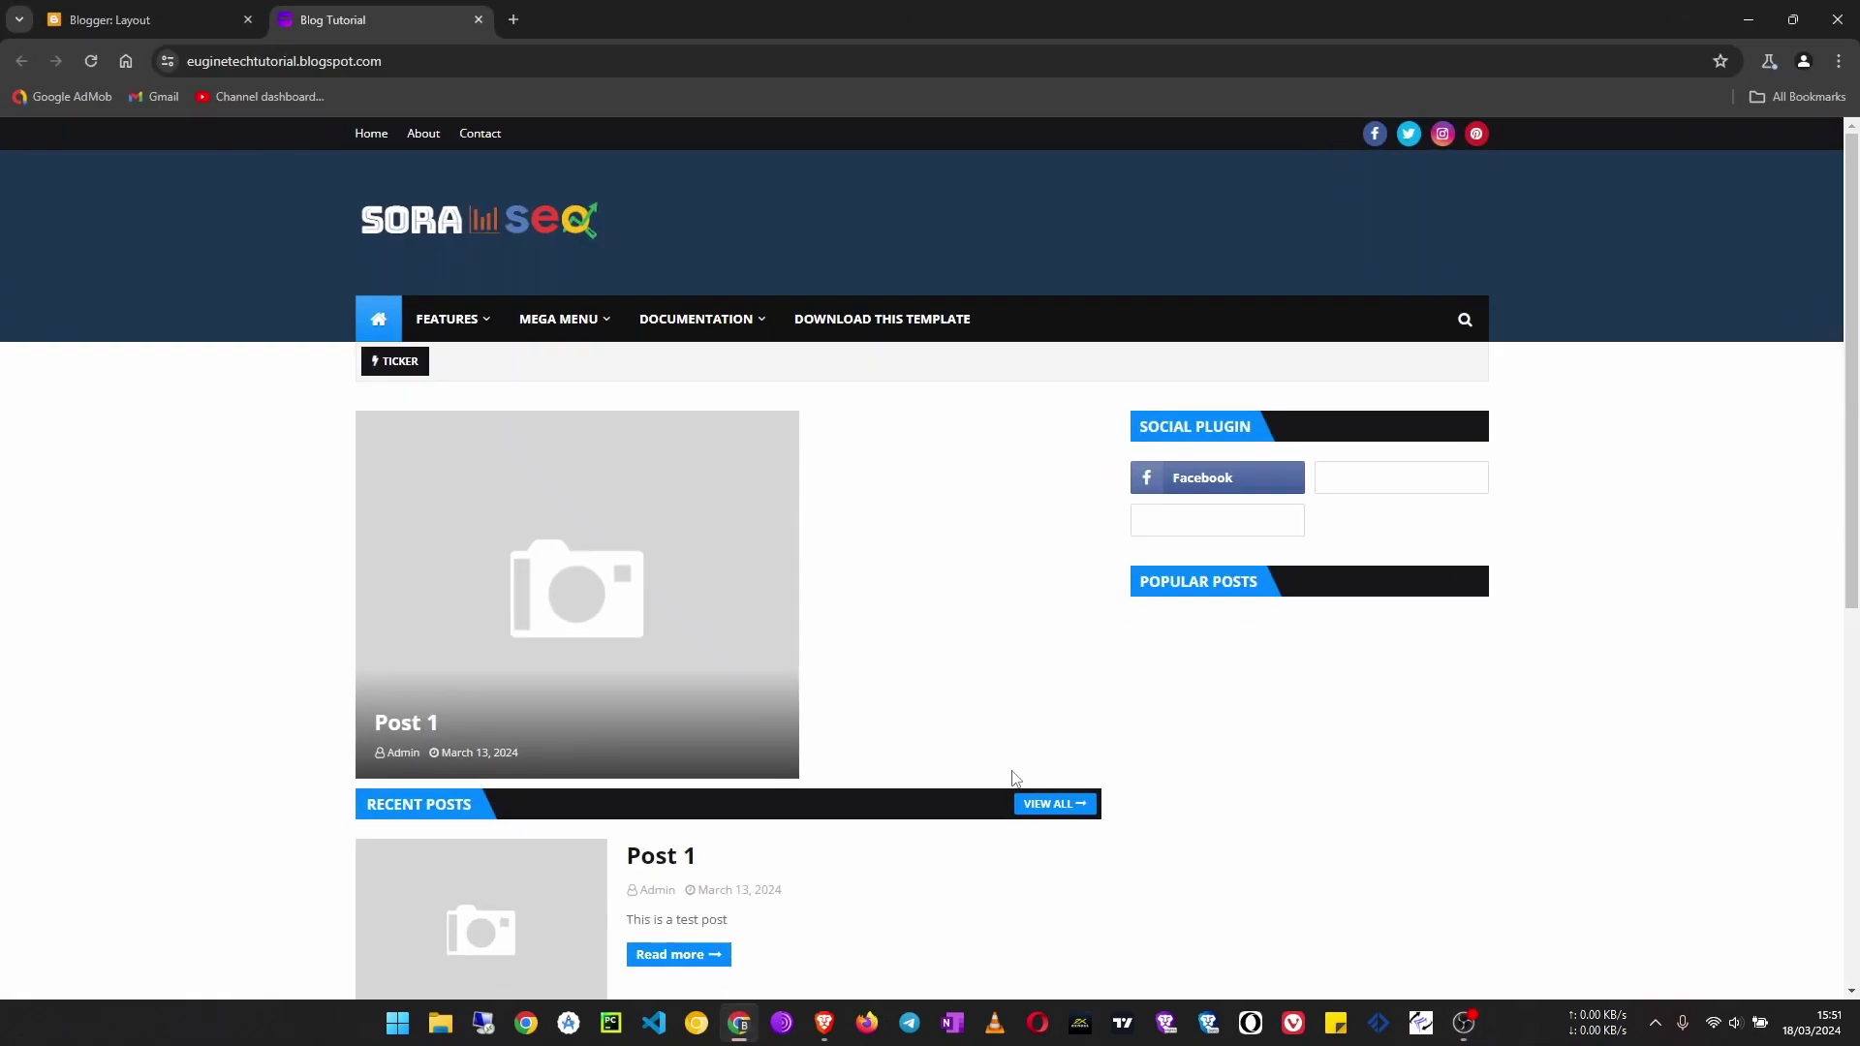
# Open the Social Plugin gadget from the blog's layout for editing and go to its link list
pyautogui.scroll(-6, 1017, 785)
pyautogui.scroll(6, 1048, 823)
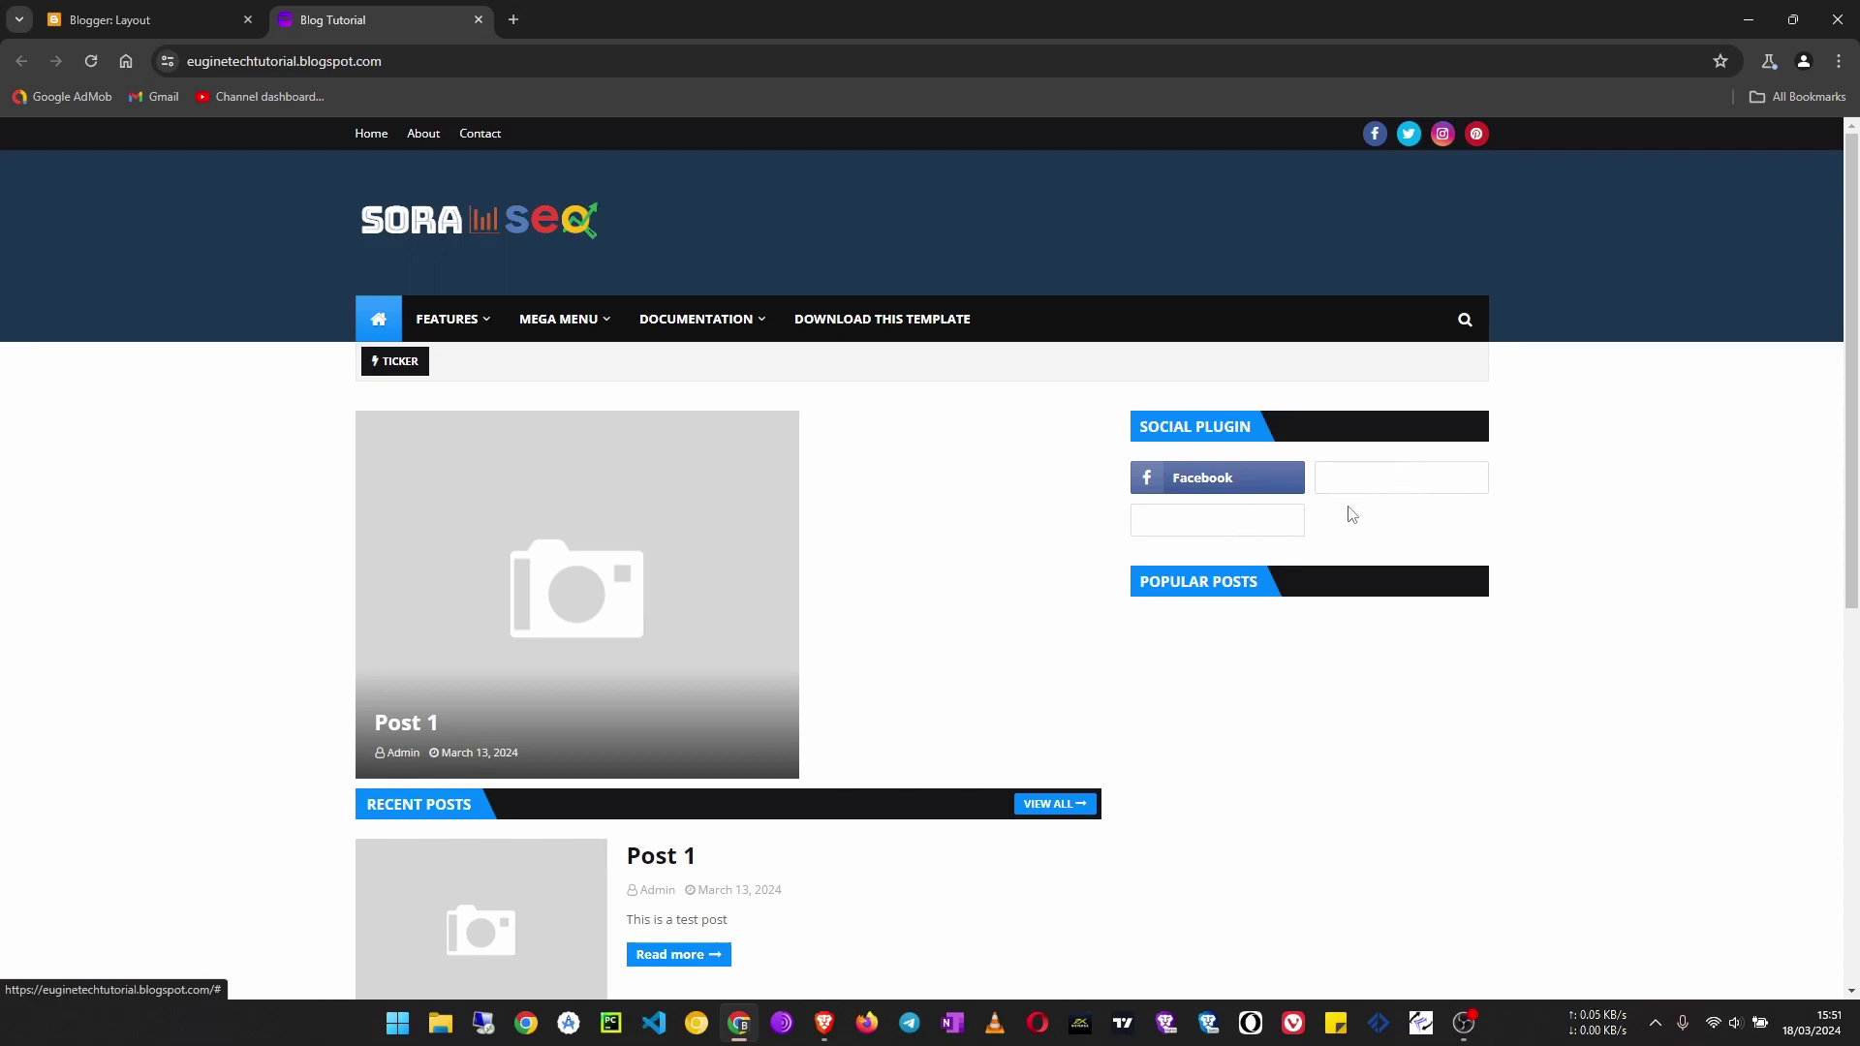
pyautogui.scroll(-2, 1341, 518)
pyautogui.scroll(2, 1366, 663)
pyautogui.click(146, 20)
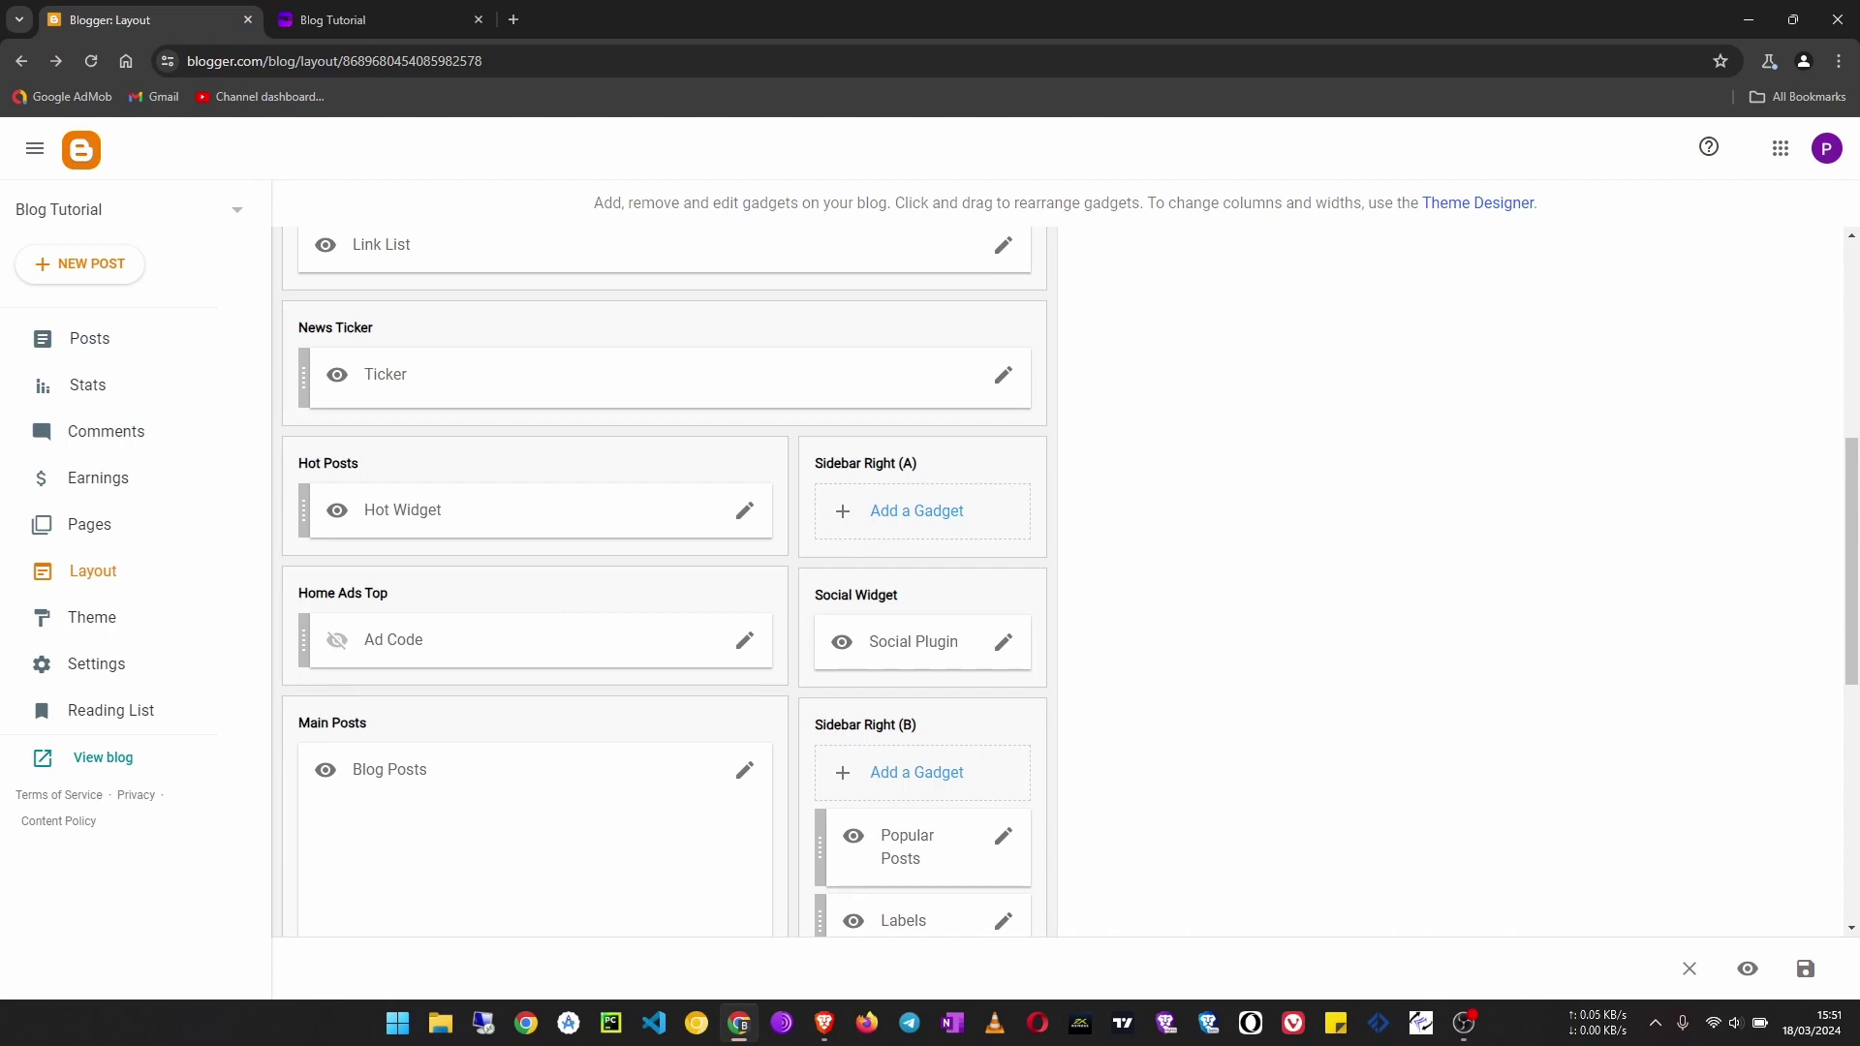
pyautogui.click(100, 573)
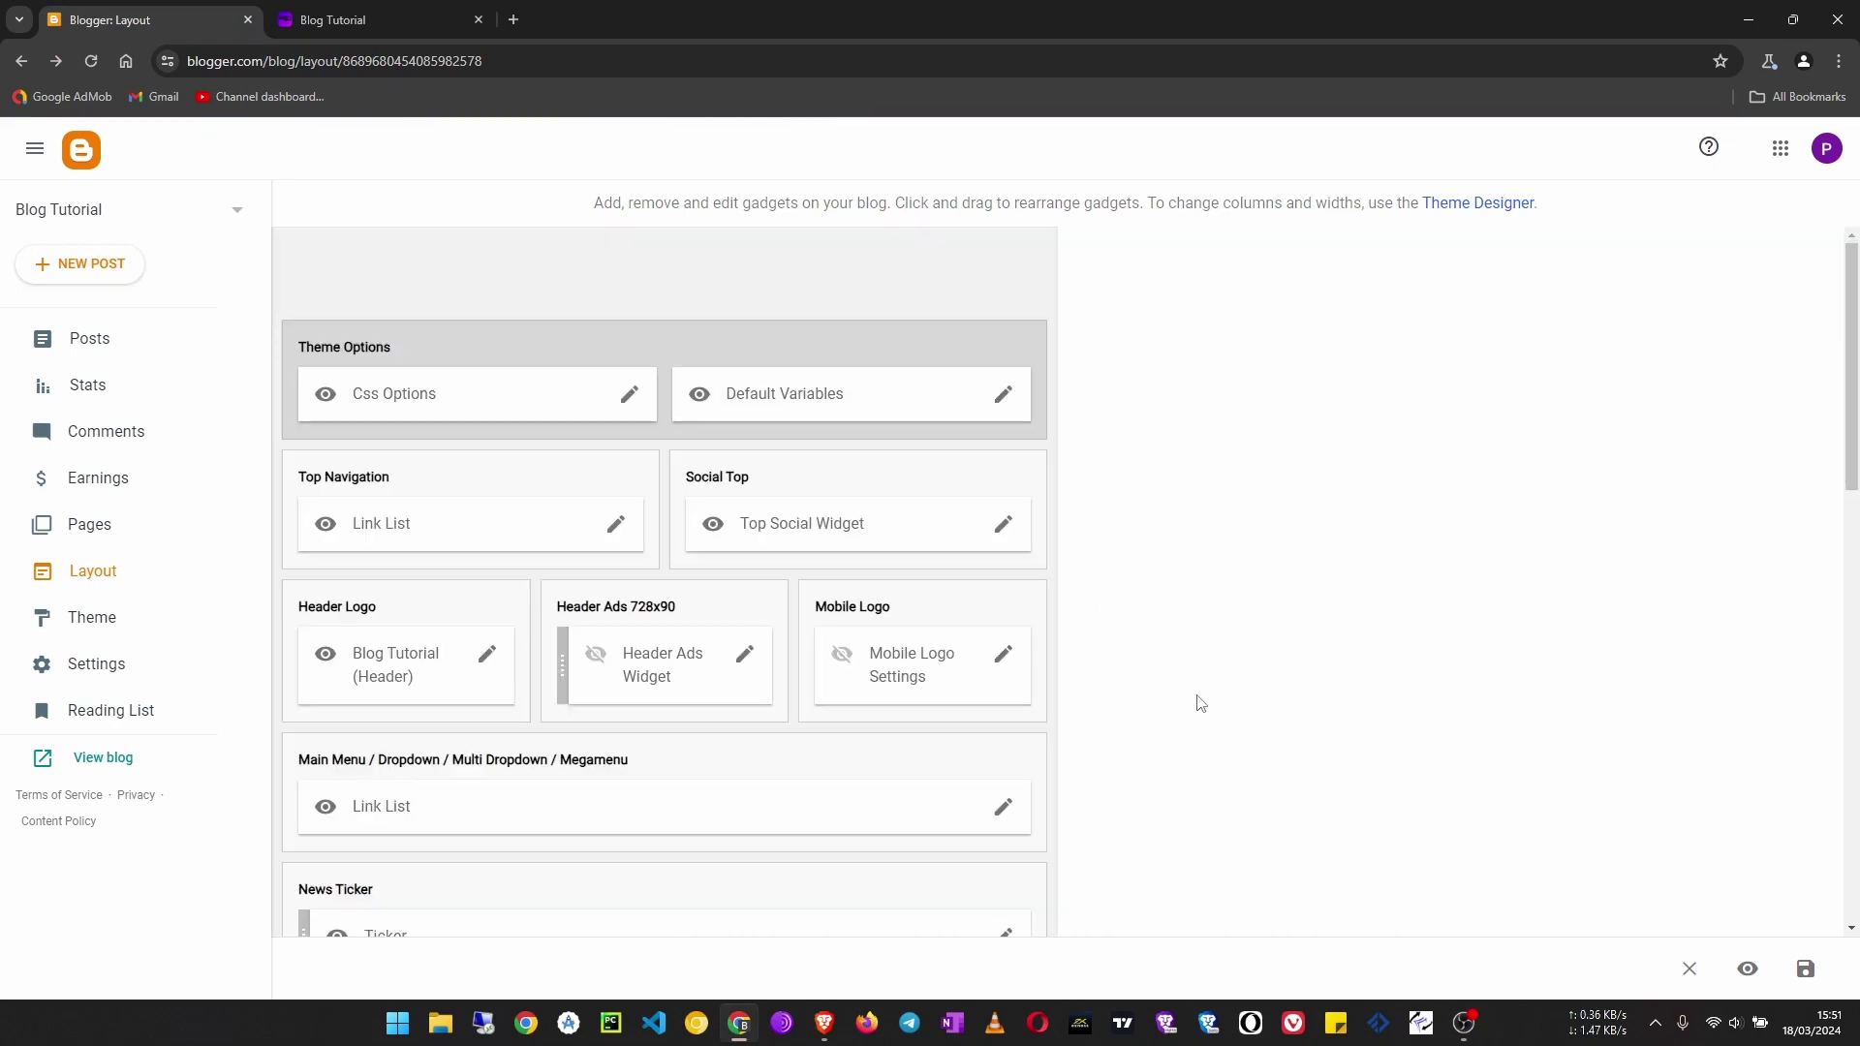
pyautogui.scroll(-4, 896, 644)
pyautogui.scroll(-4, 901, 658)
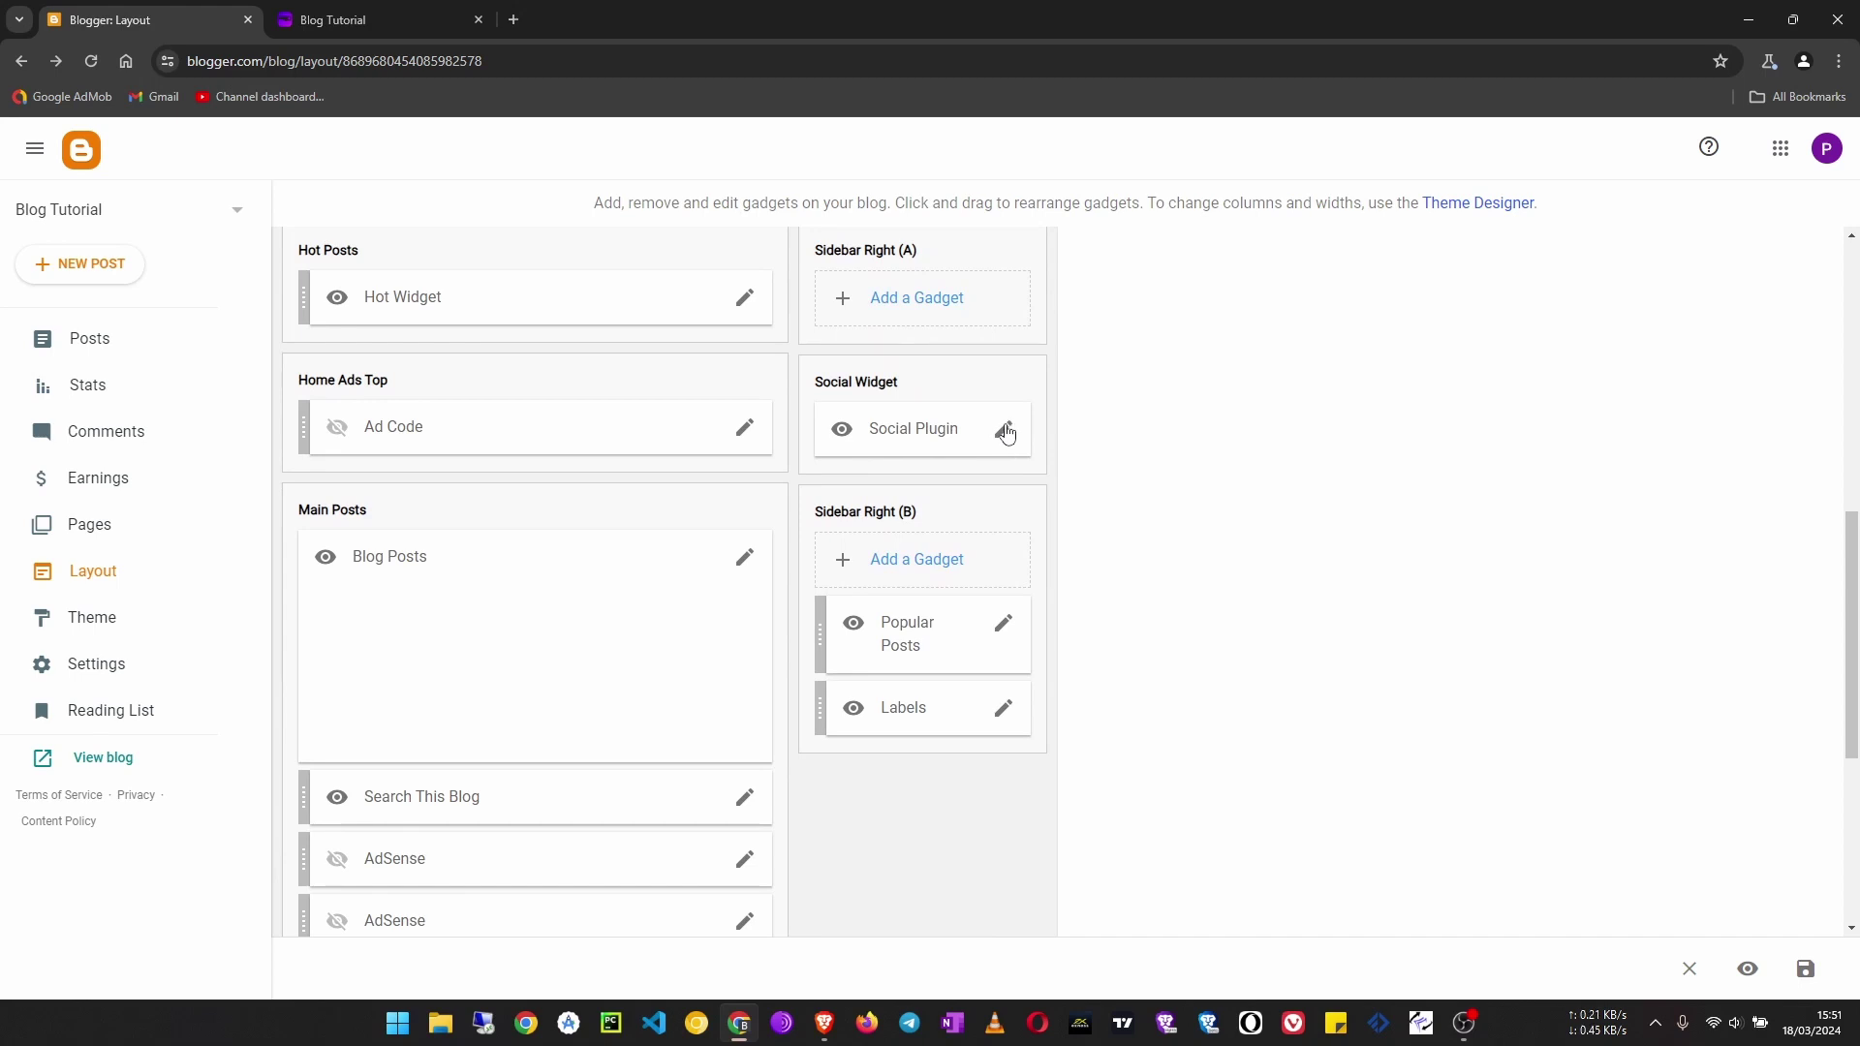
pyautogui.click(1006, 433)
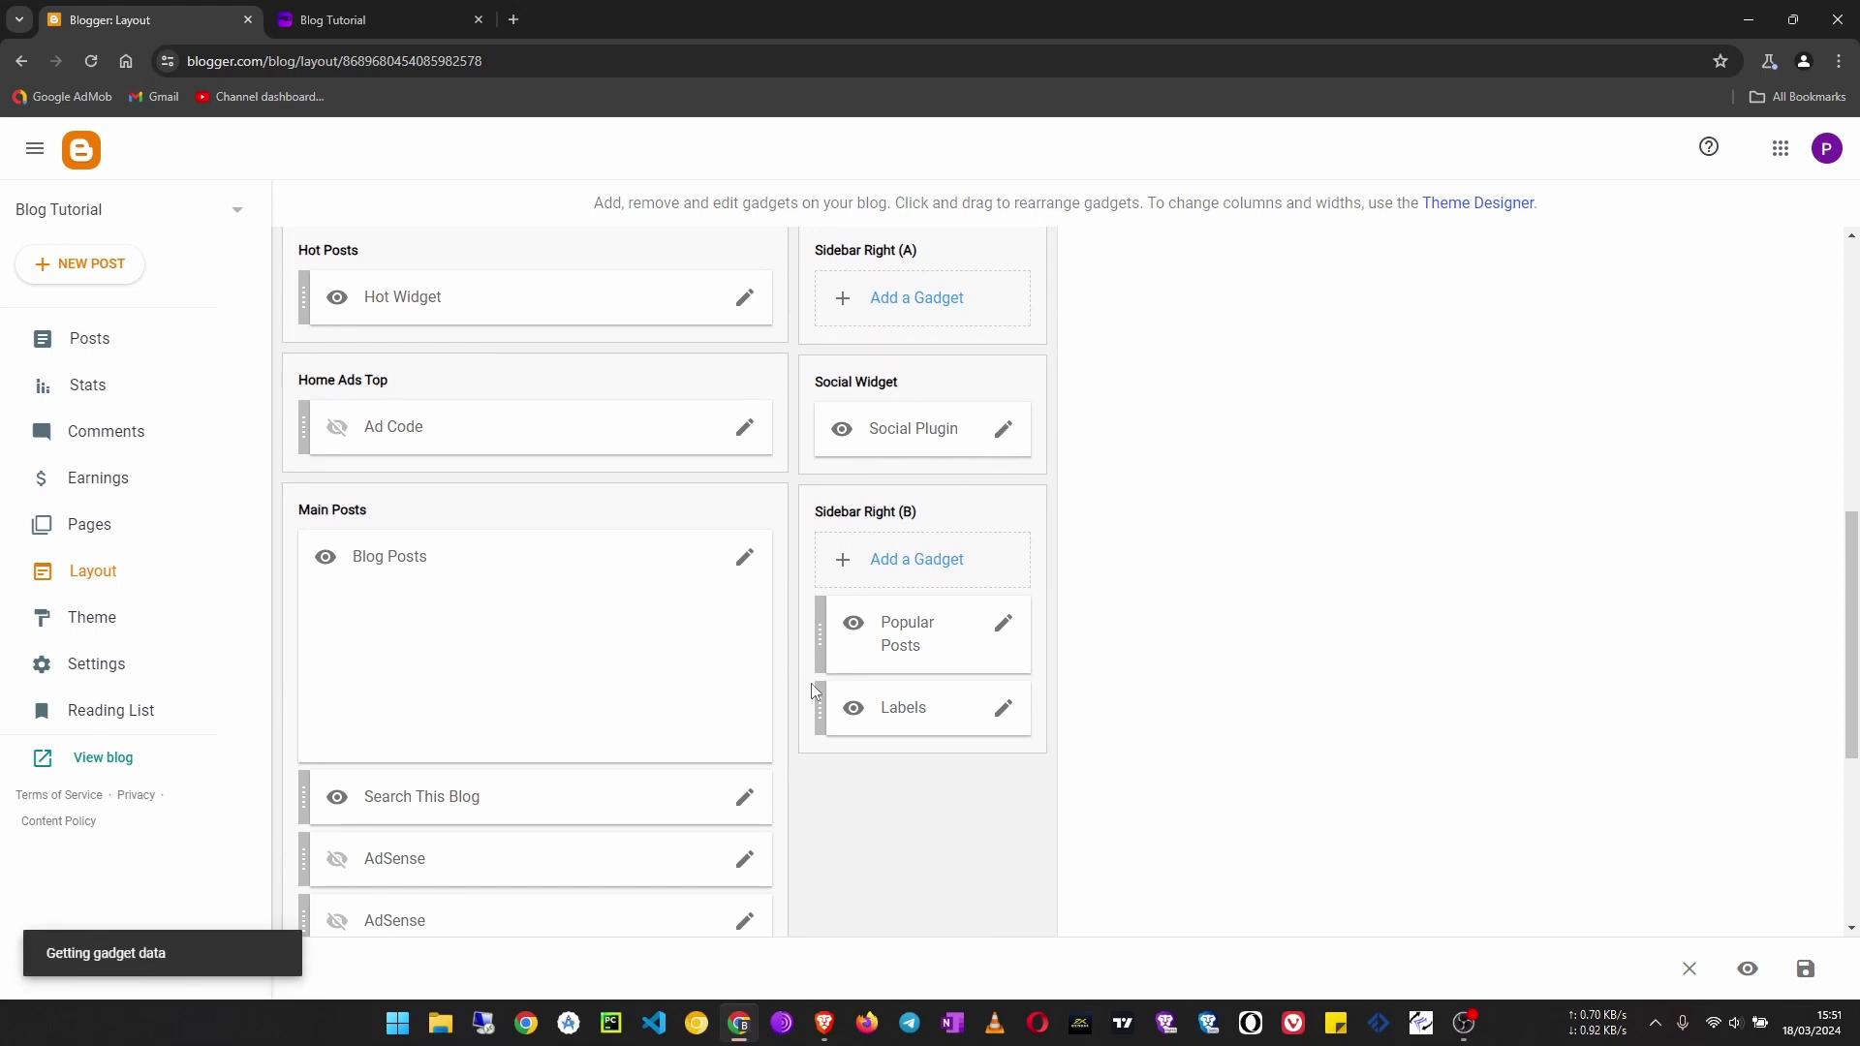
pyautogui.scroll(-3, 810, 562)
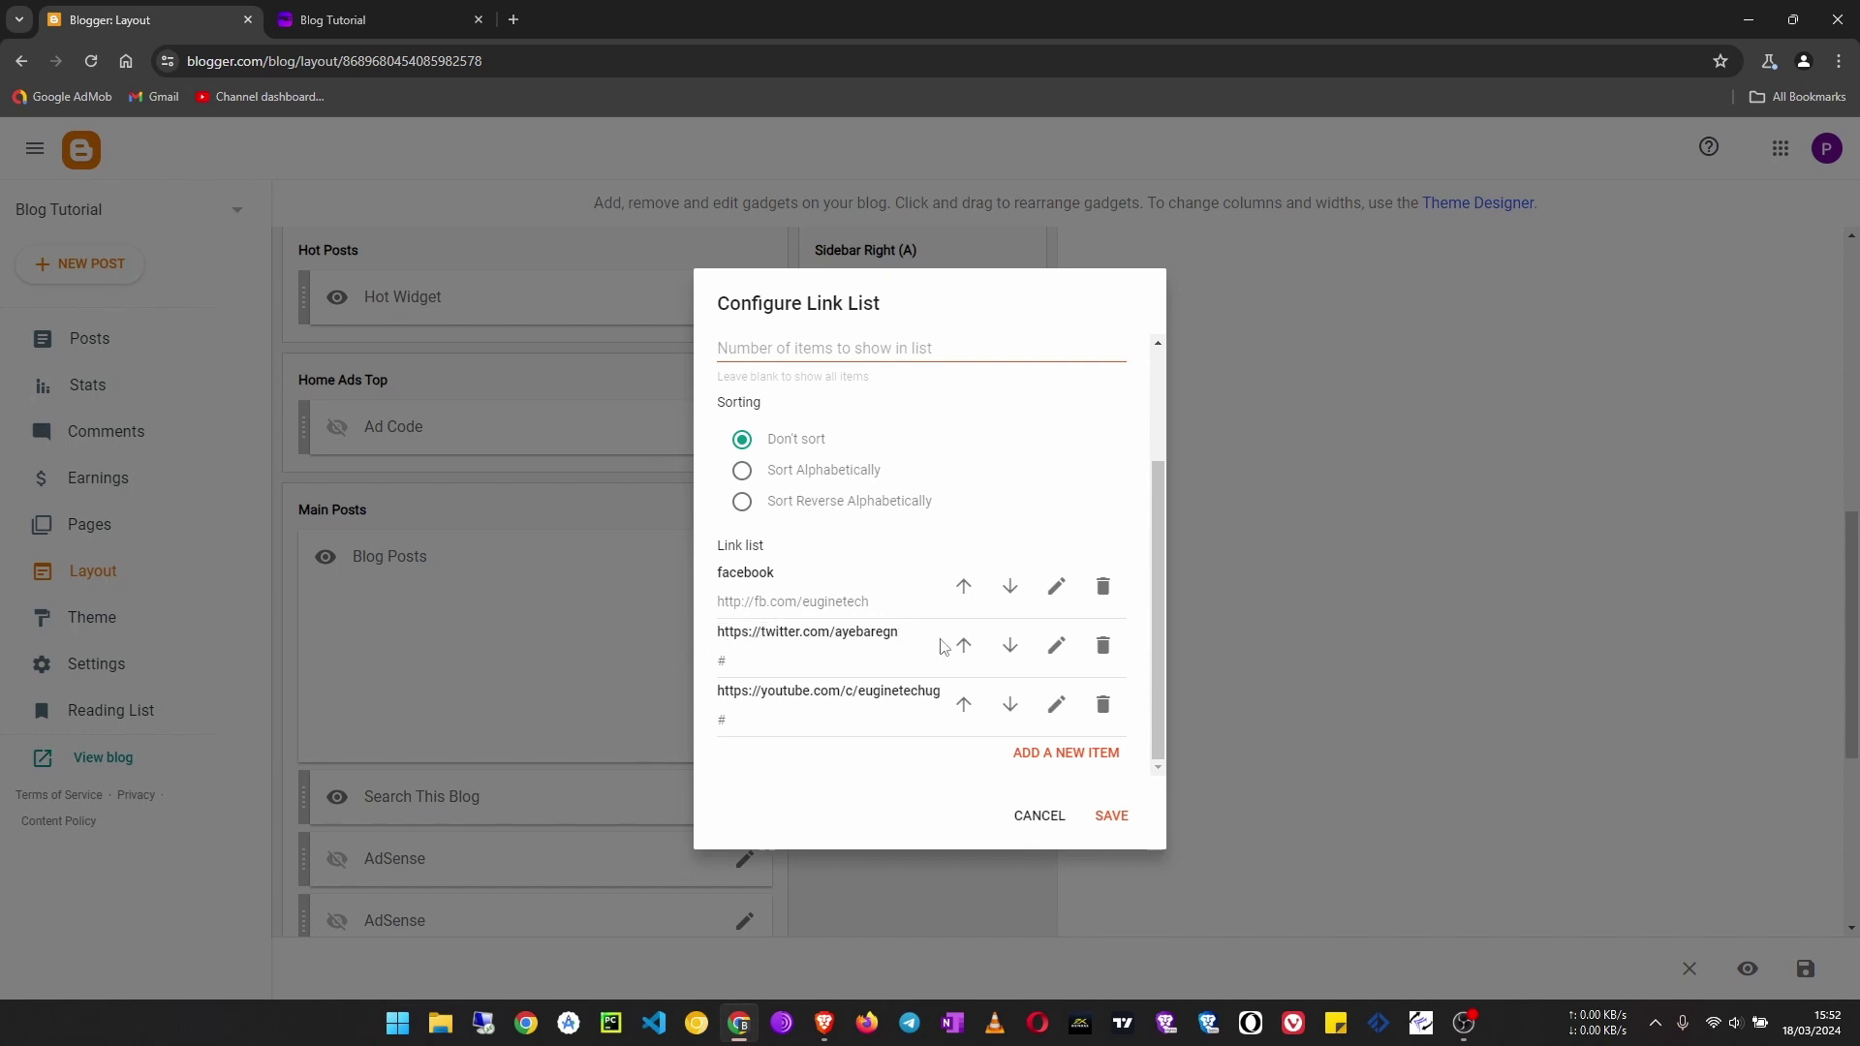
# Rename the second social link to "twitter" and move the Twitter profile address from its name into its site URL
pyautogui.click(1056, 645)
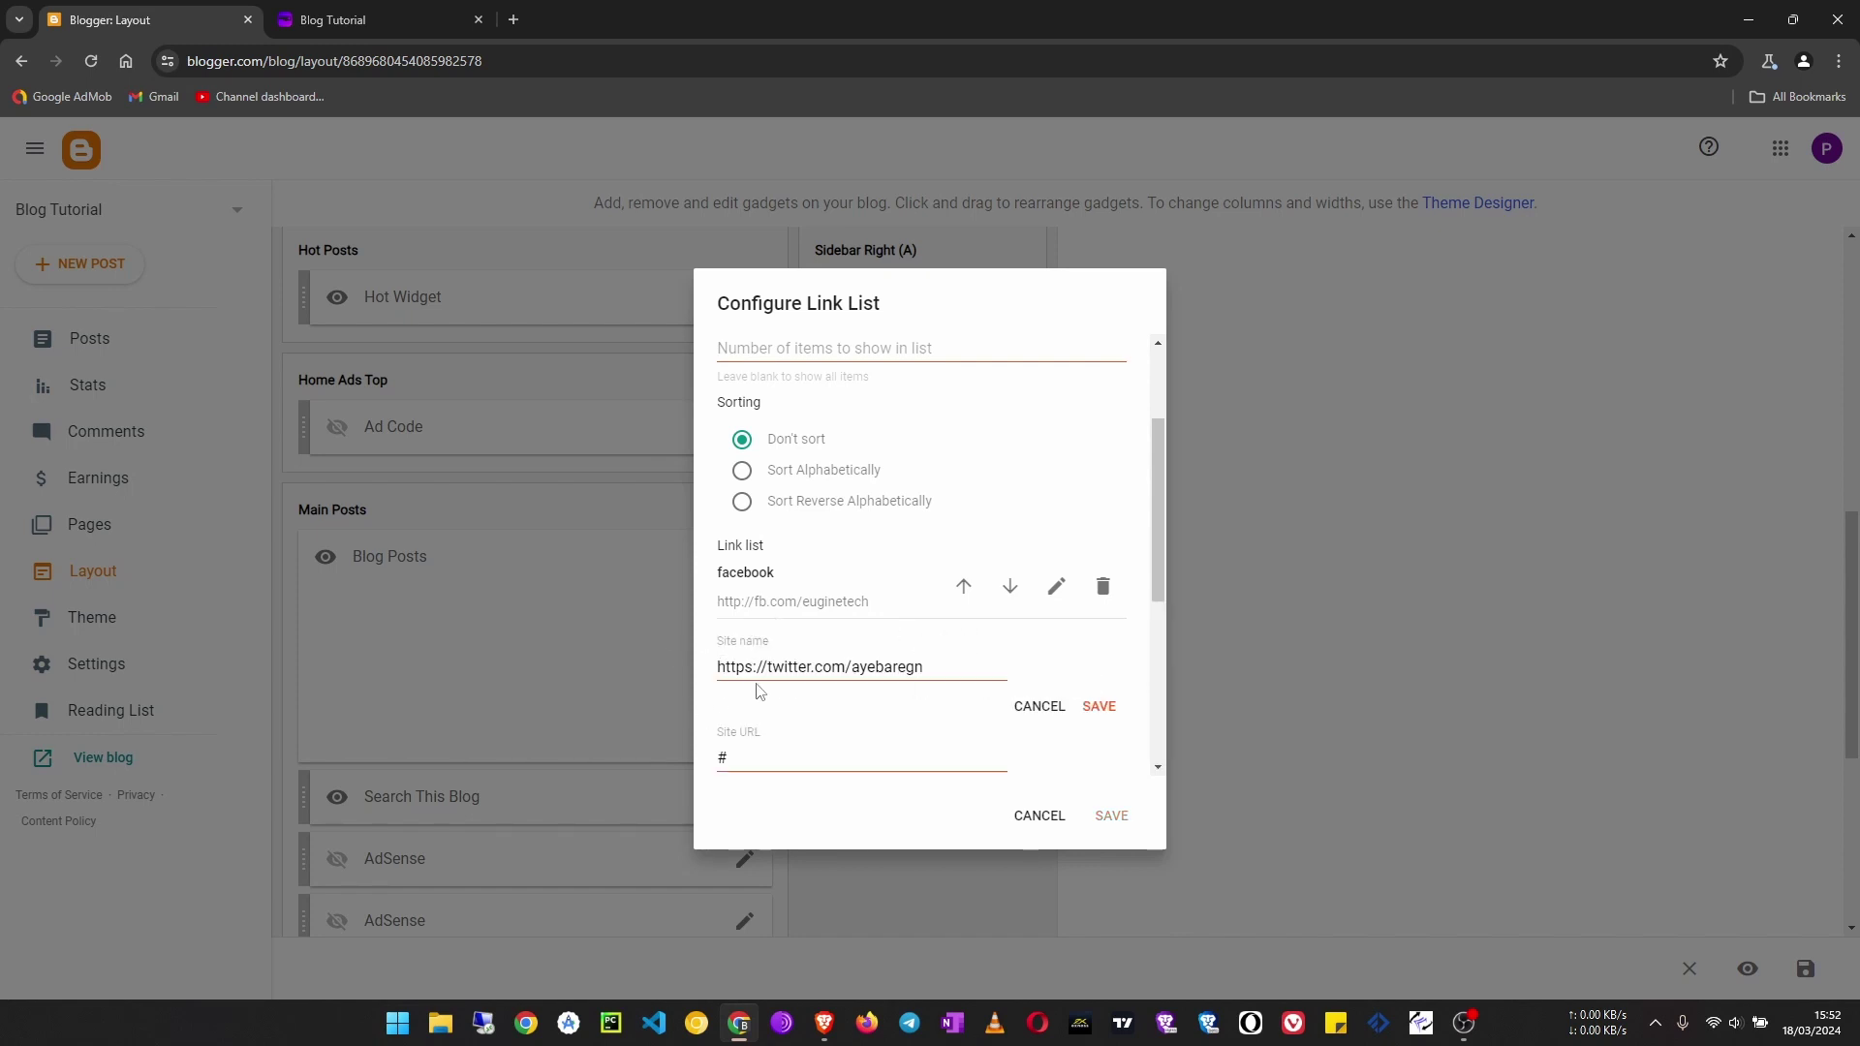
pyautogui.scroll(-2, 780, 678)
pyautogui.moveTo(931, 477); pyautogui.dragTo(651, 487)
pyautogui.hotkey('ctrl', 'c')
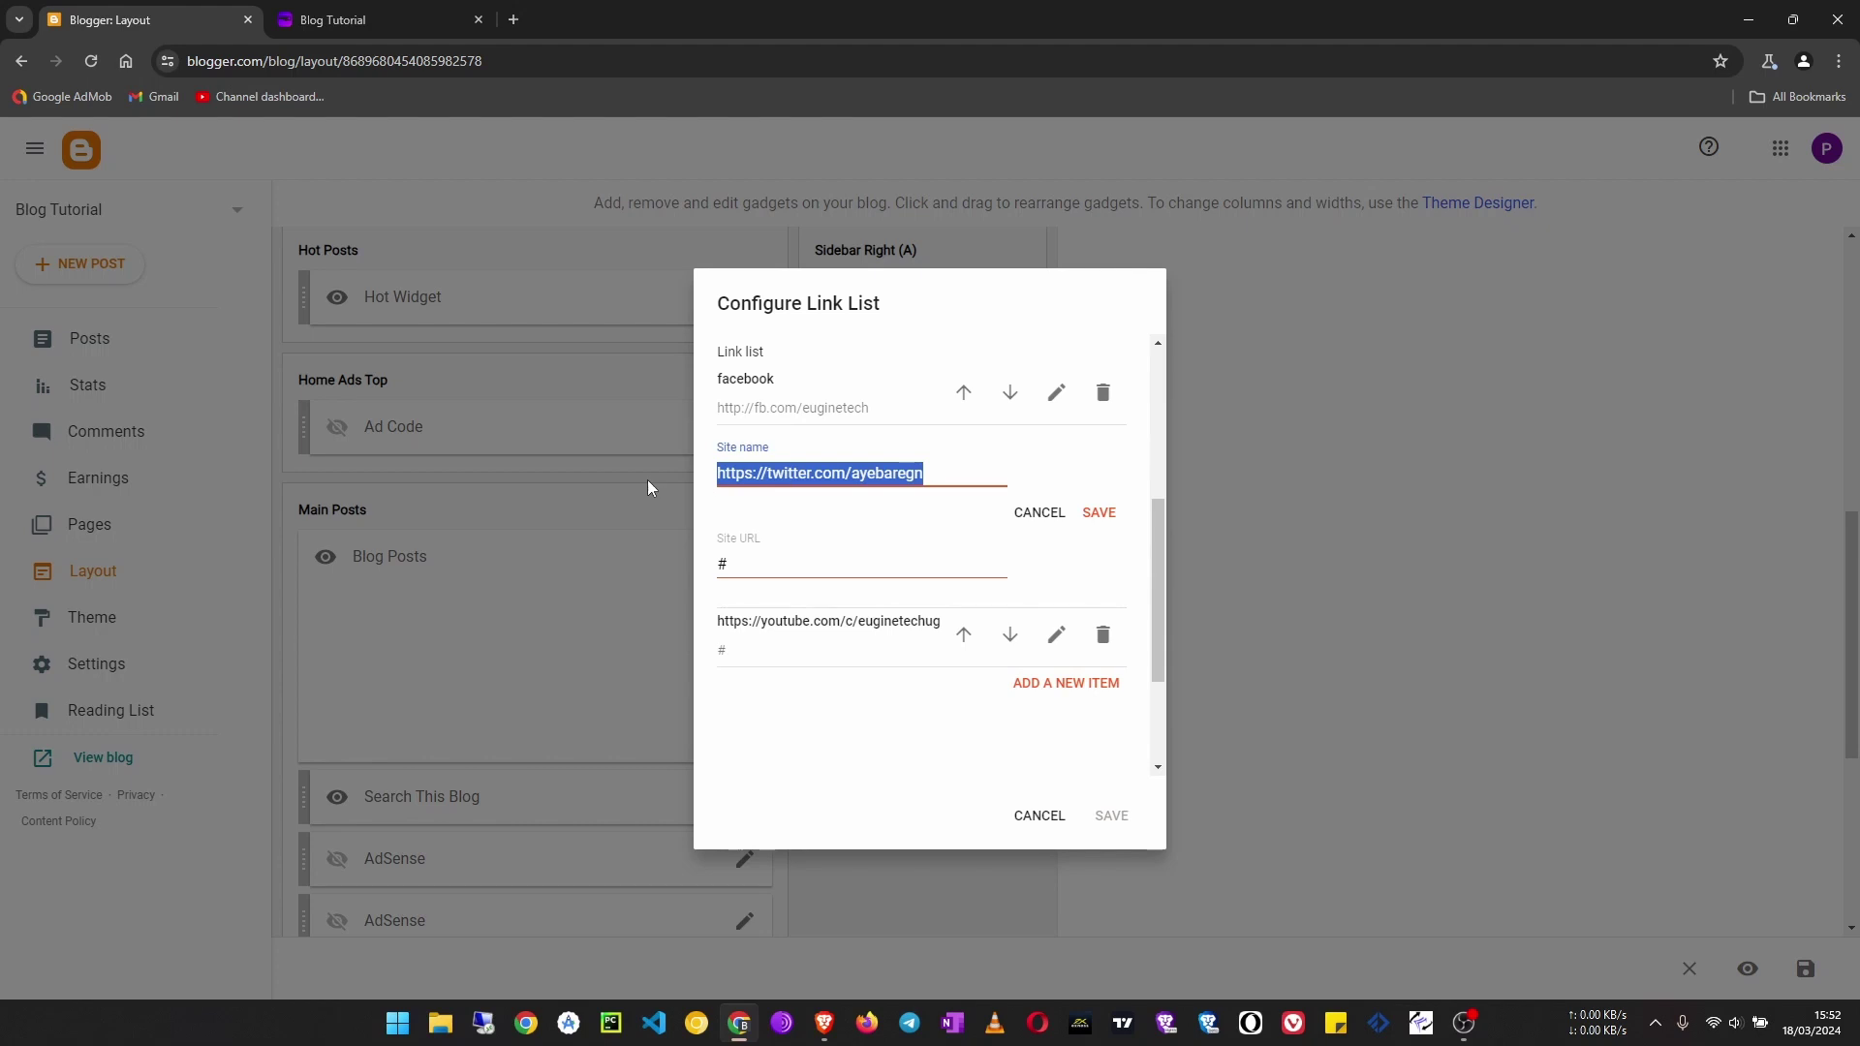
pyautogui.press('BackSpace')
pyautogui.write('t')
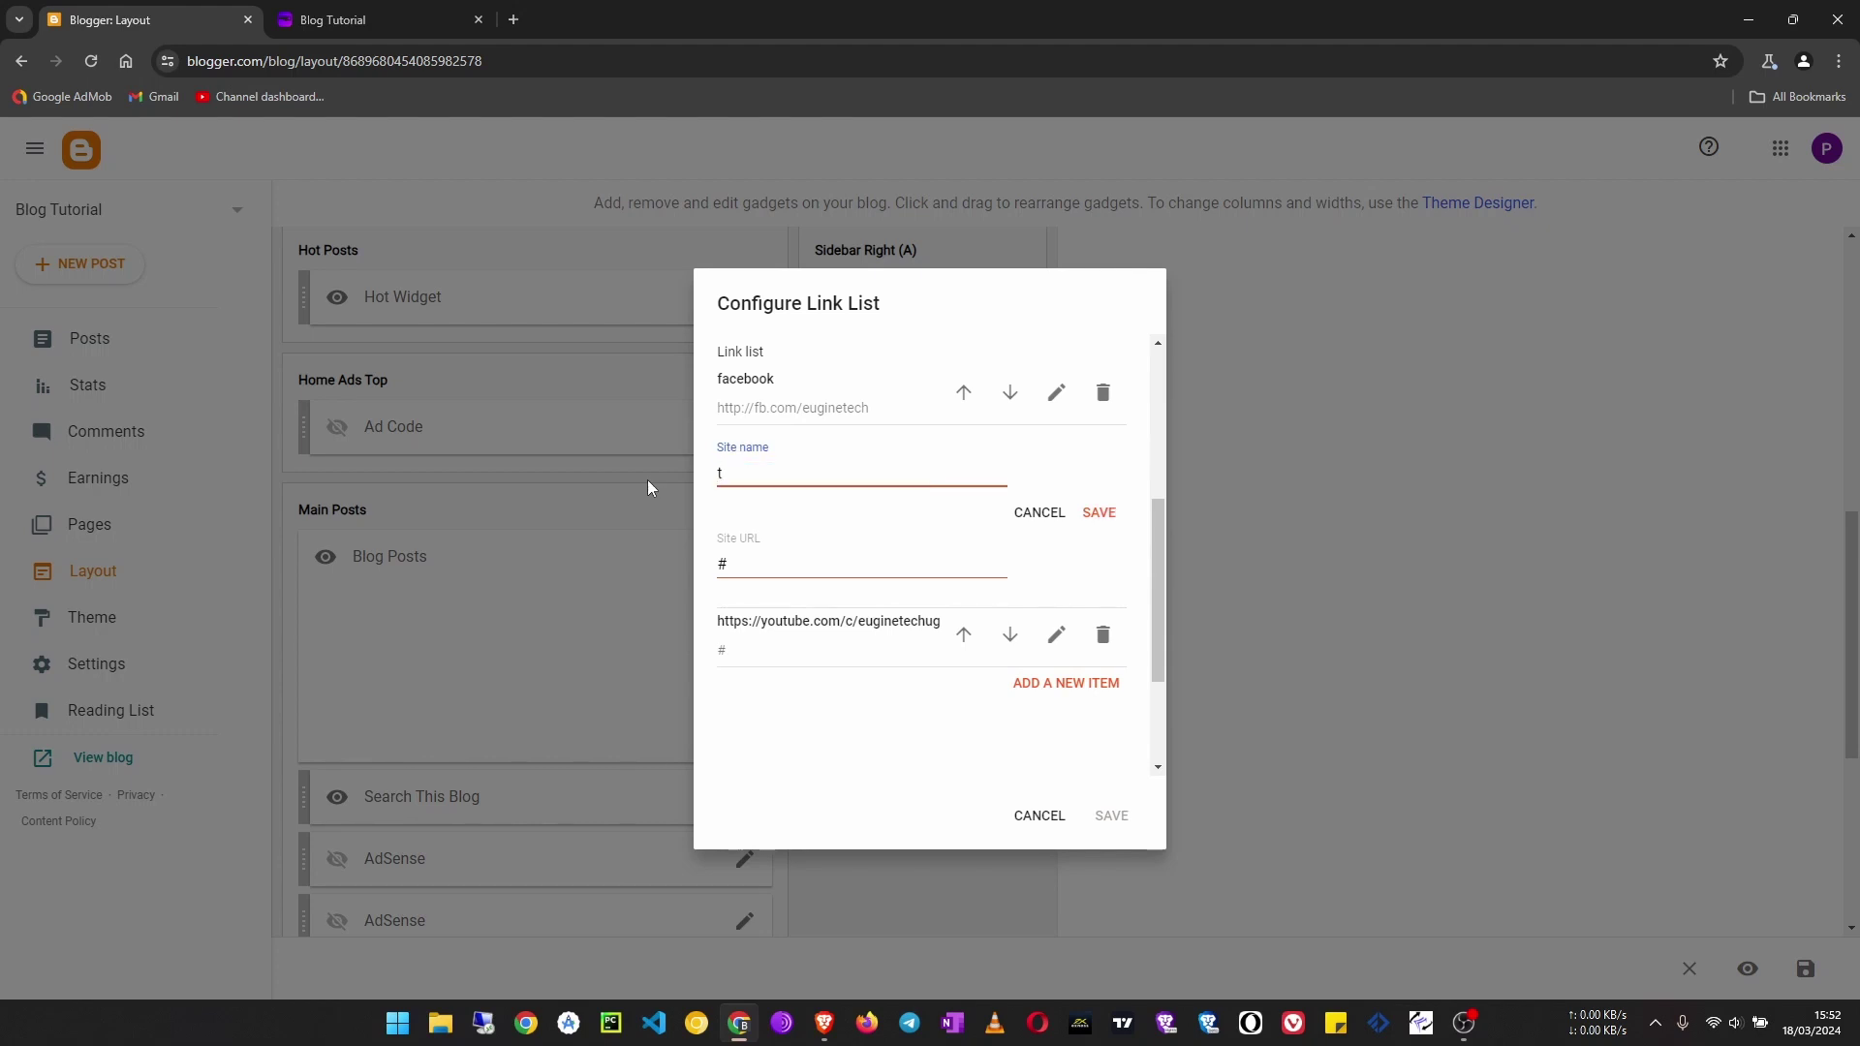
pyautogui.write('wittre')
pyautogui.press('BackSpace')
pyautogui.press('BackSpace')
pyautogui.write('er')
pyautogui.press('Tab')
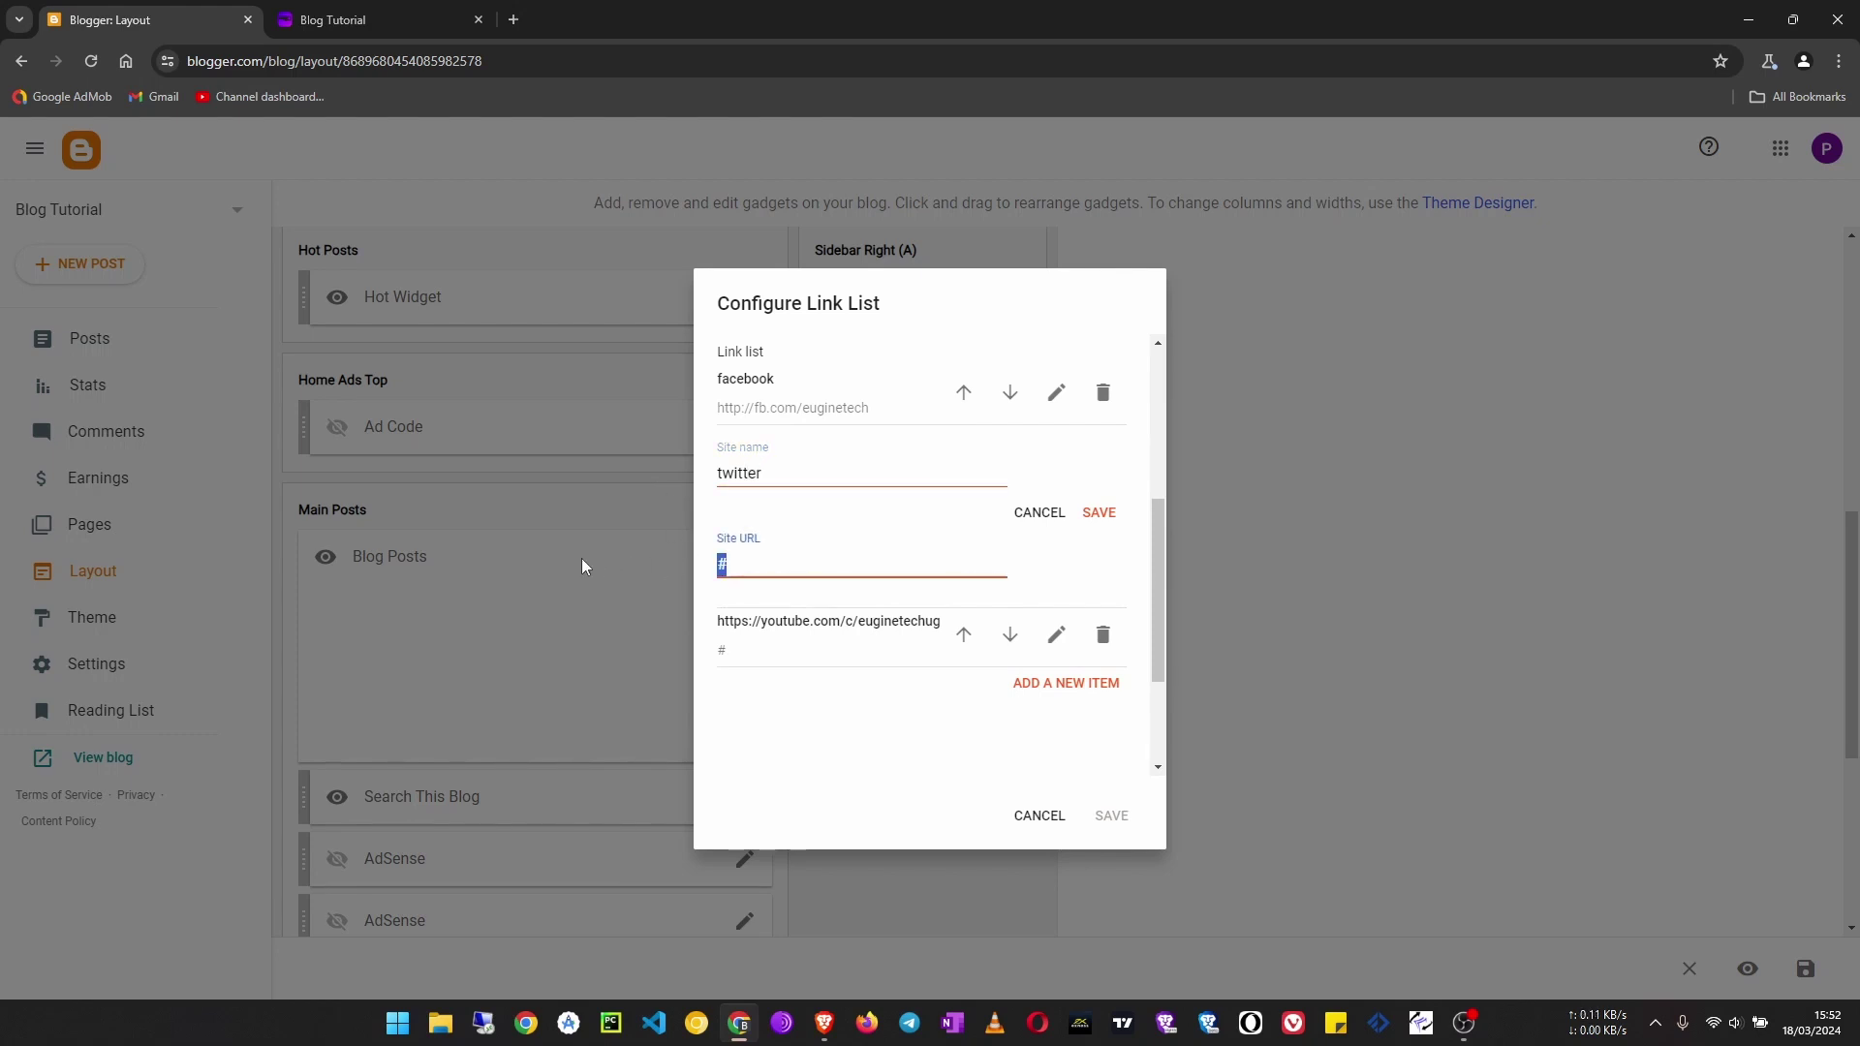
pyautogui.hotkey('ctrl', 'v')
pyautogui.scroll(-1, 856, 569)
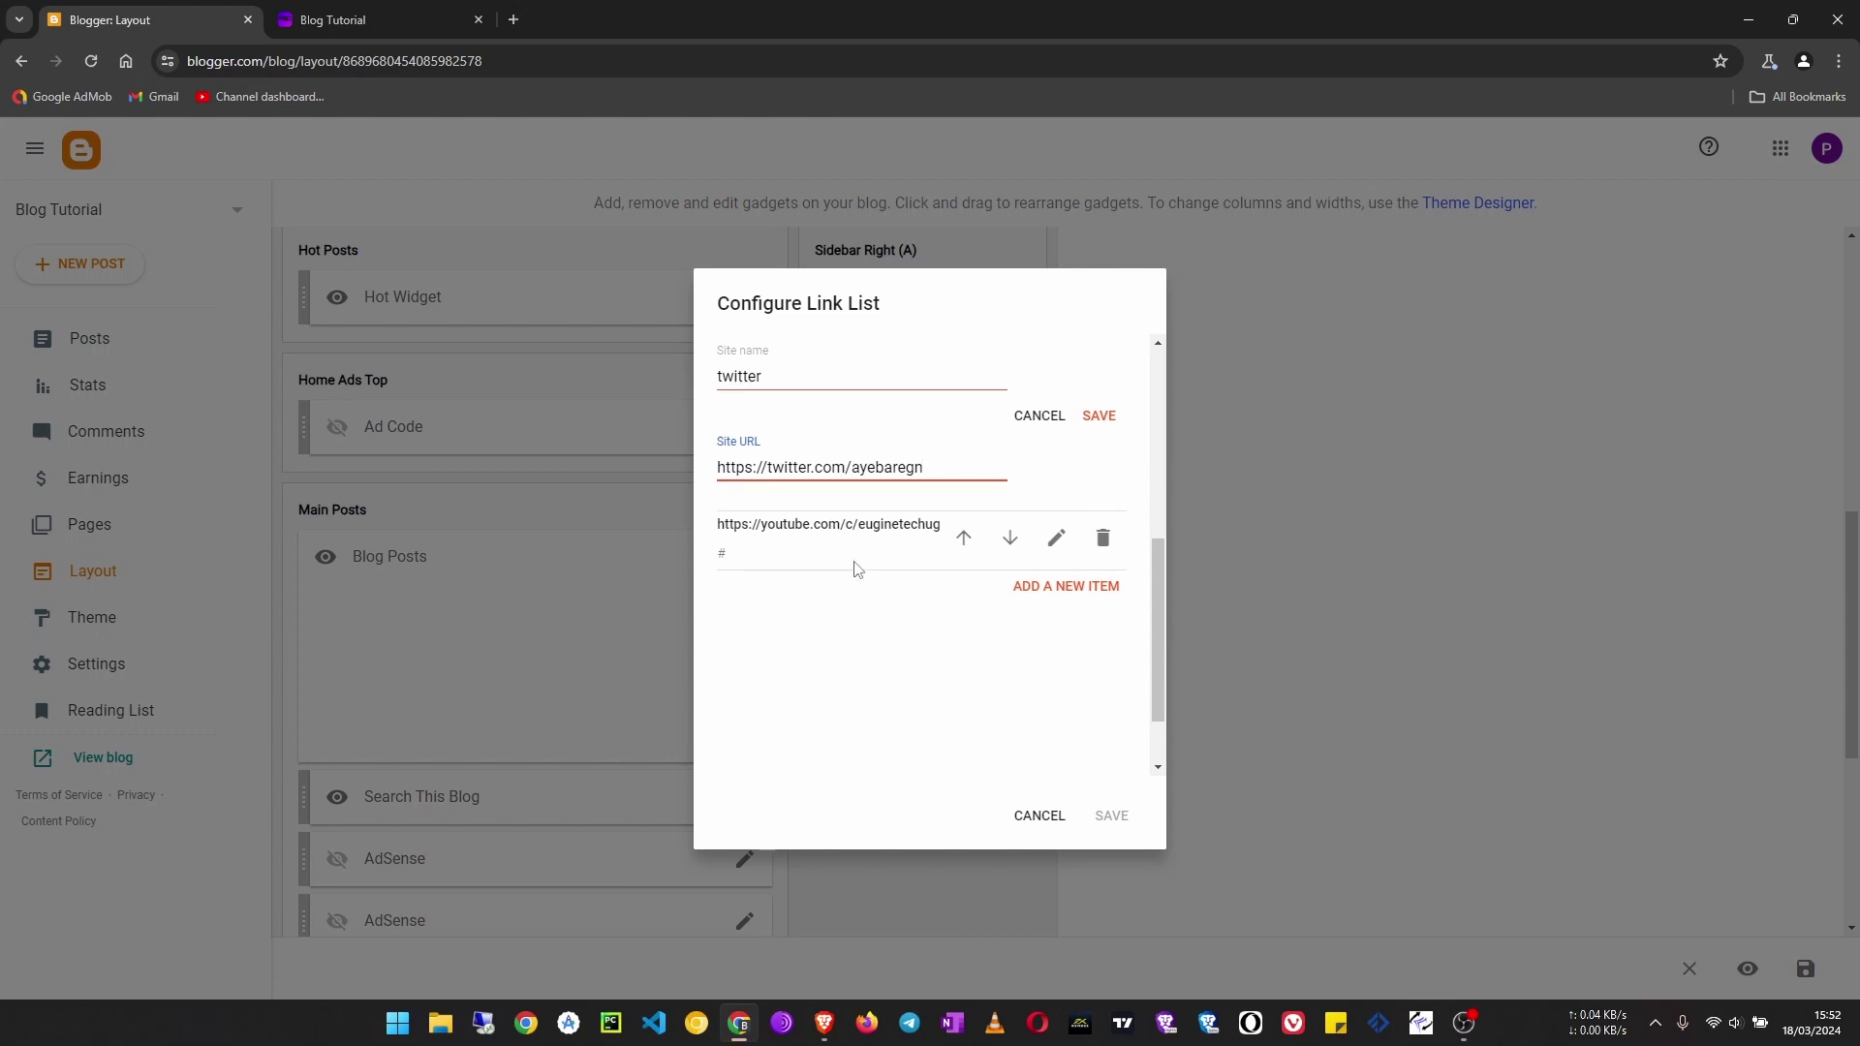
pyautogui.click(1105, 427)
pyautogui.click(1055, 702)
pyautogui.scroll(-3, 942, 684)
pyautogui.click(881, 435)
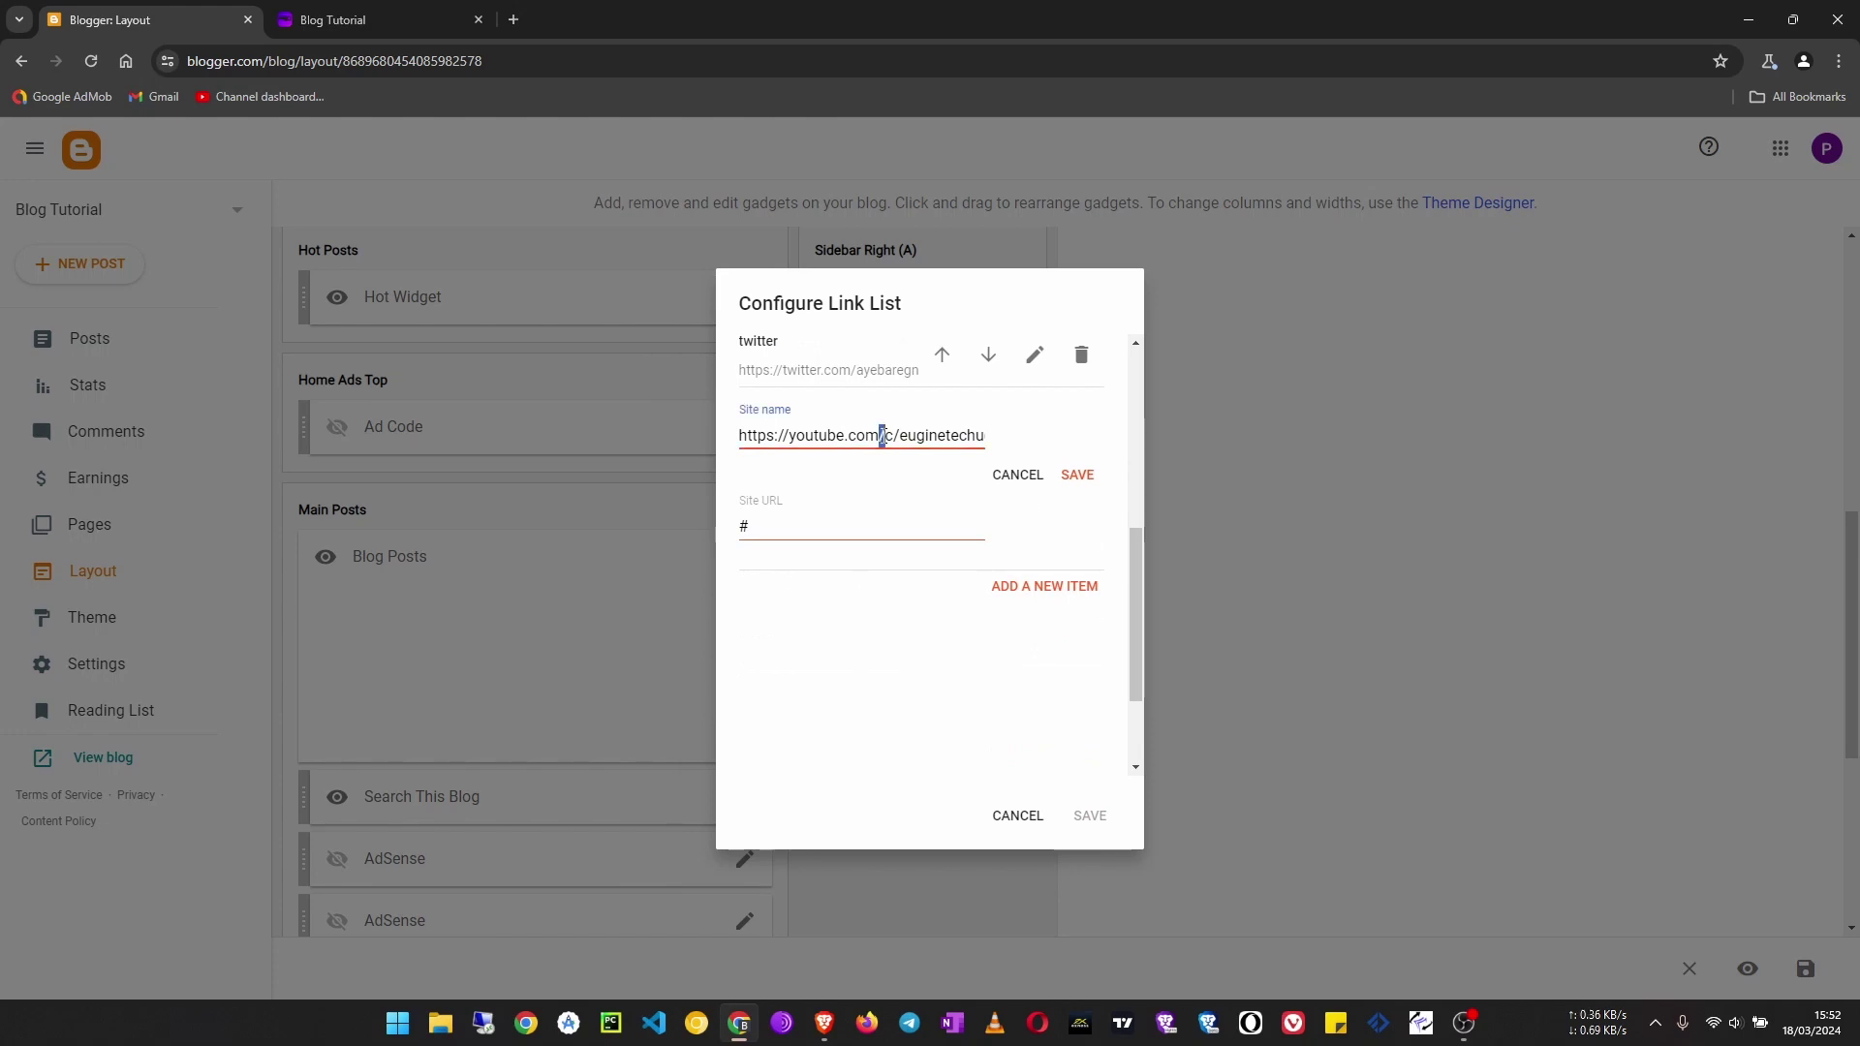
pyautogui.hotkey('ctrl', 'a')
pyautogui.hotkey('ctrl', 'c')
pyautogui.press('BackSpace')
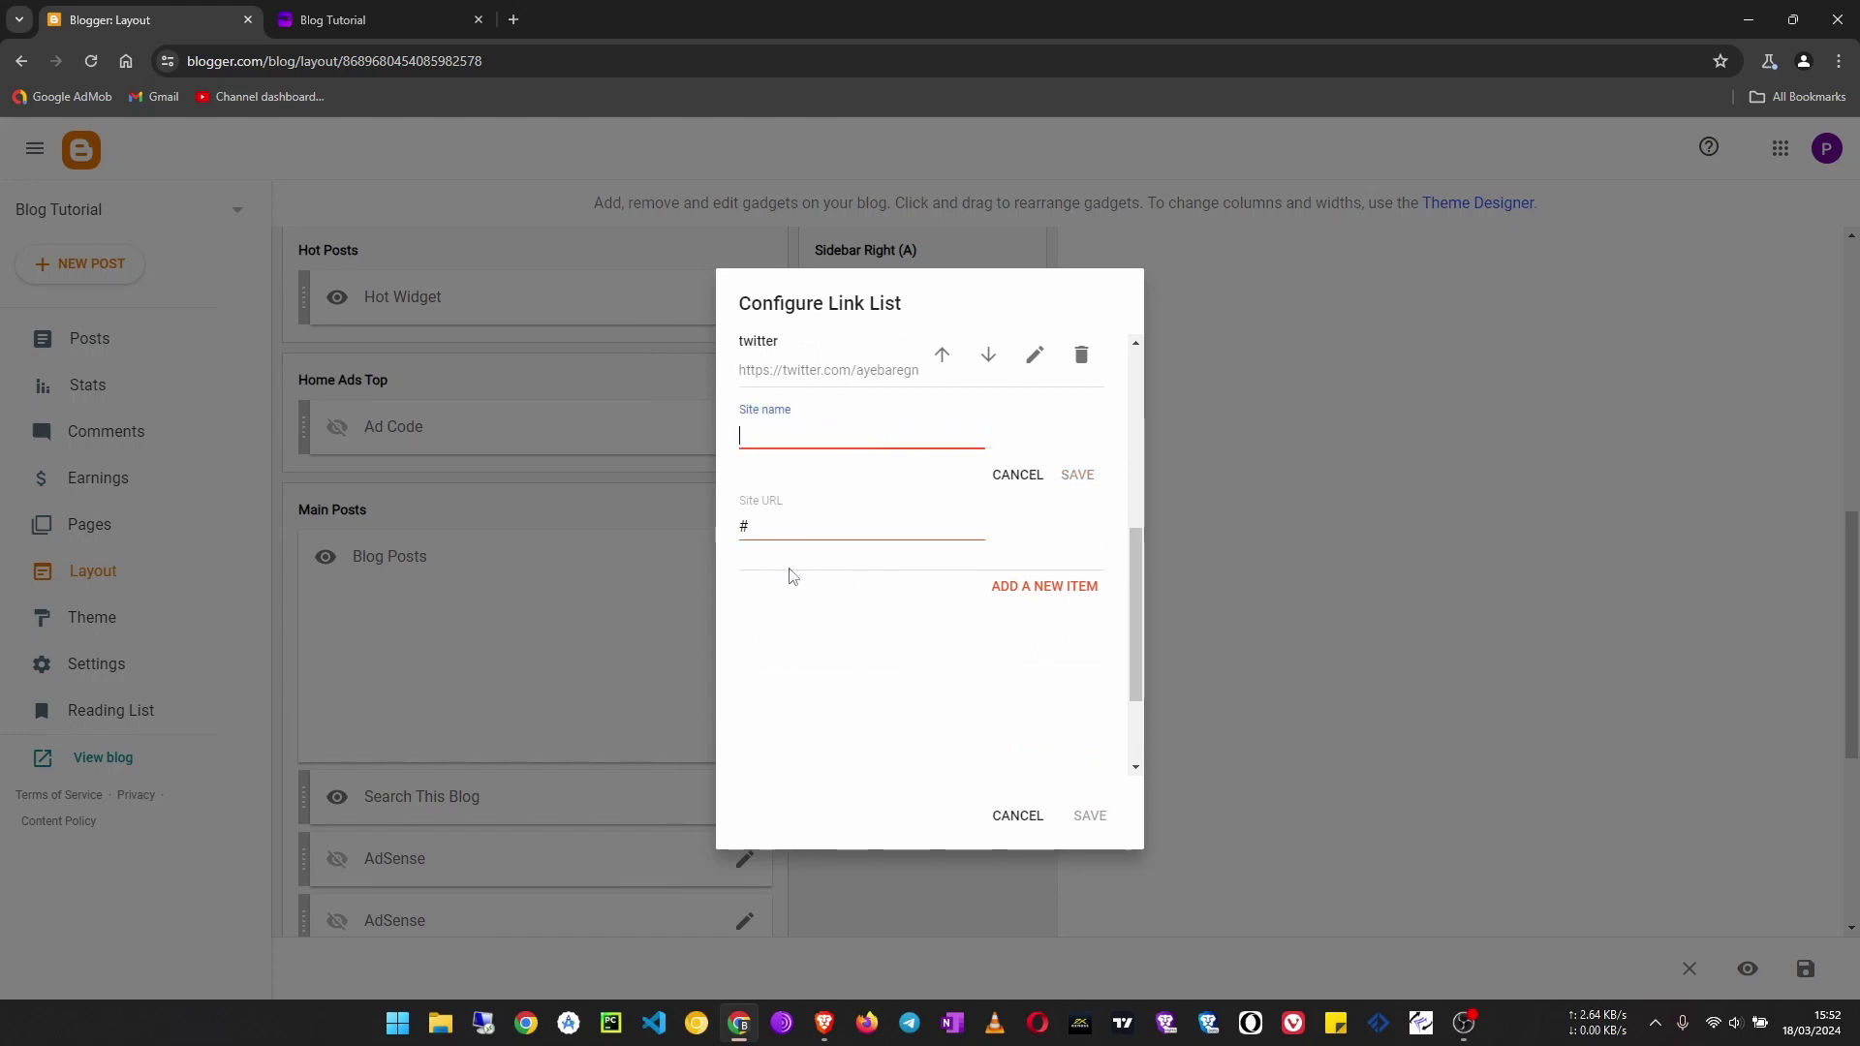
pyautogui.doubleClick(809, 527)
pyautogui.hotkey('ctrl', 'v')
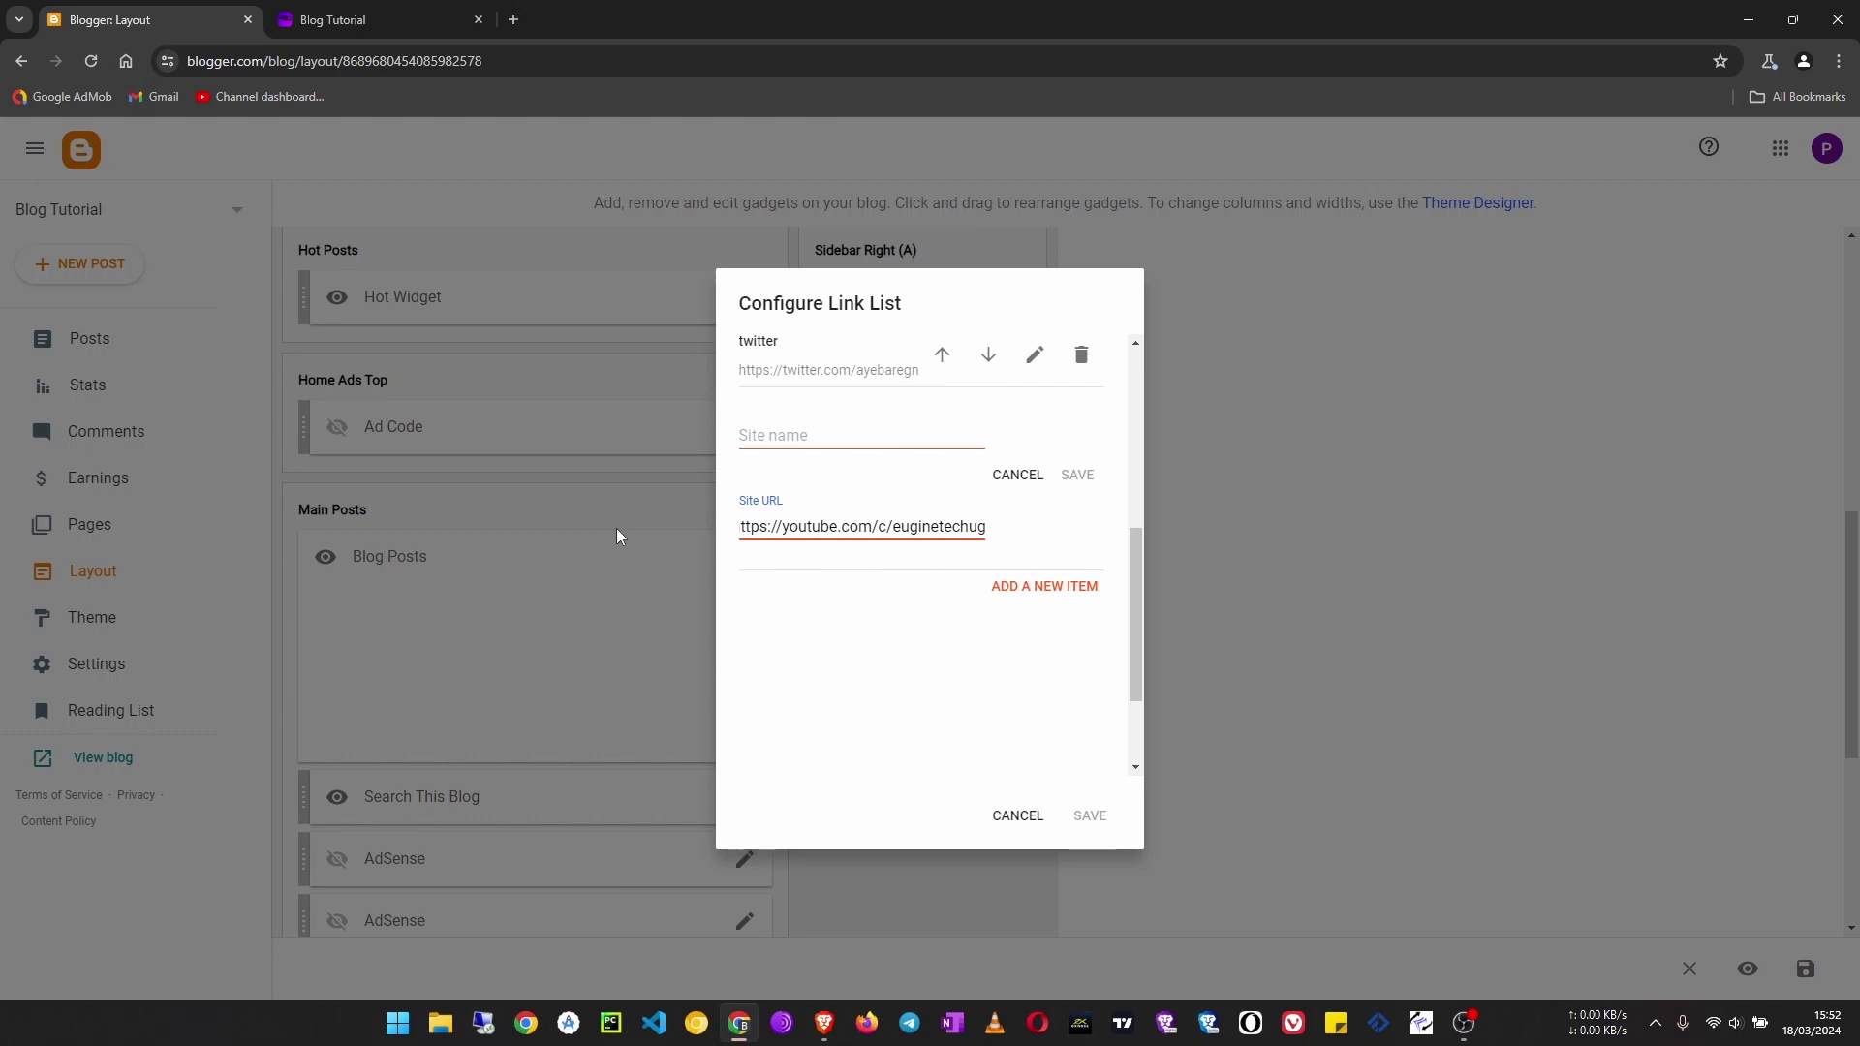
pyautogui.click(815, 437)
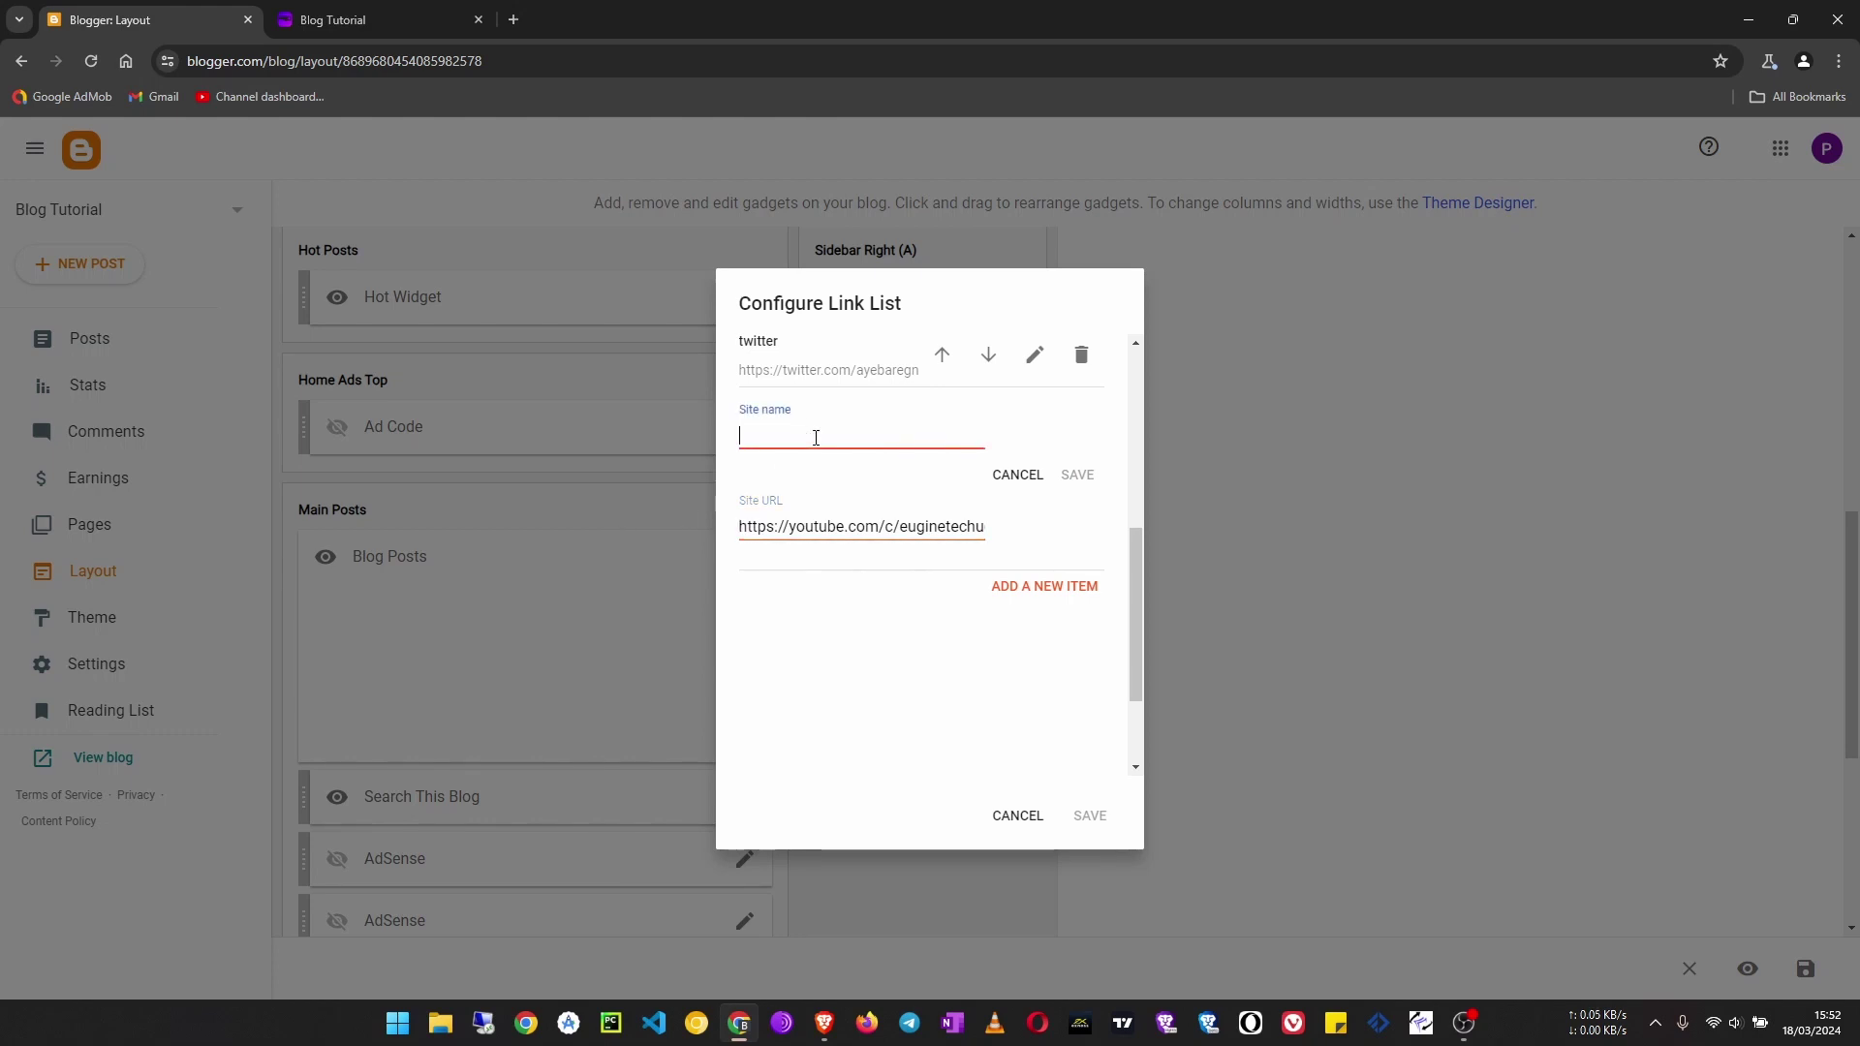
pyautogui.write('youtube')
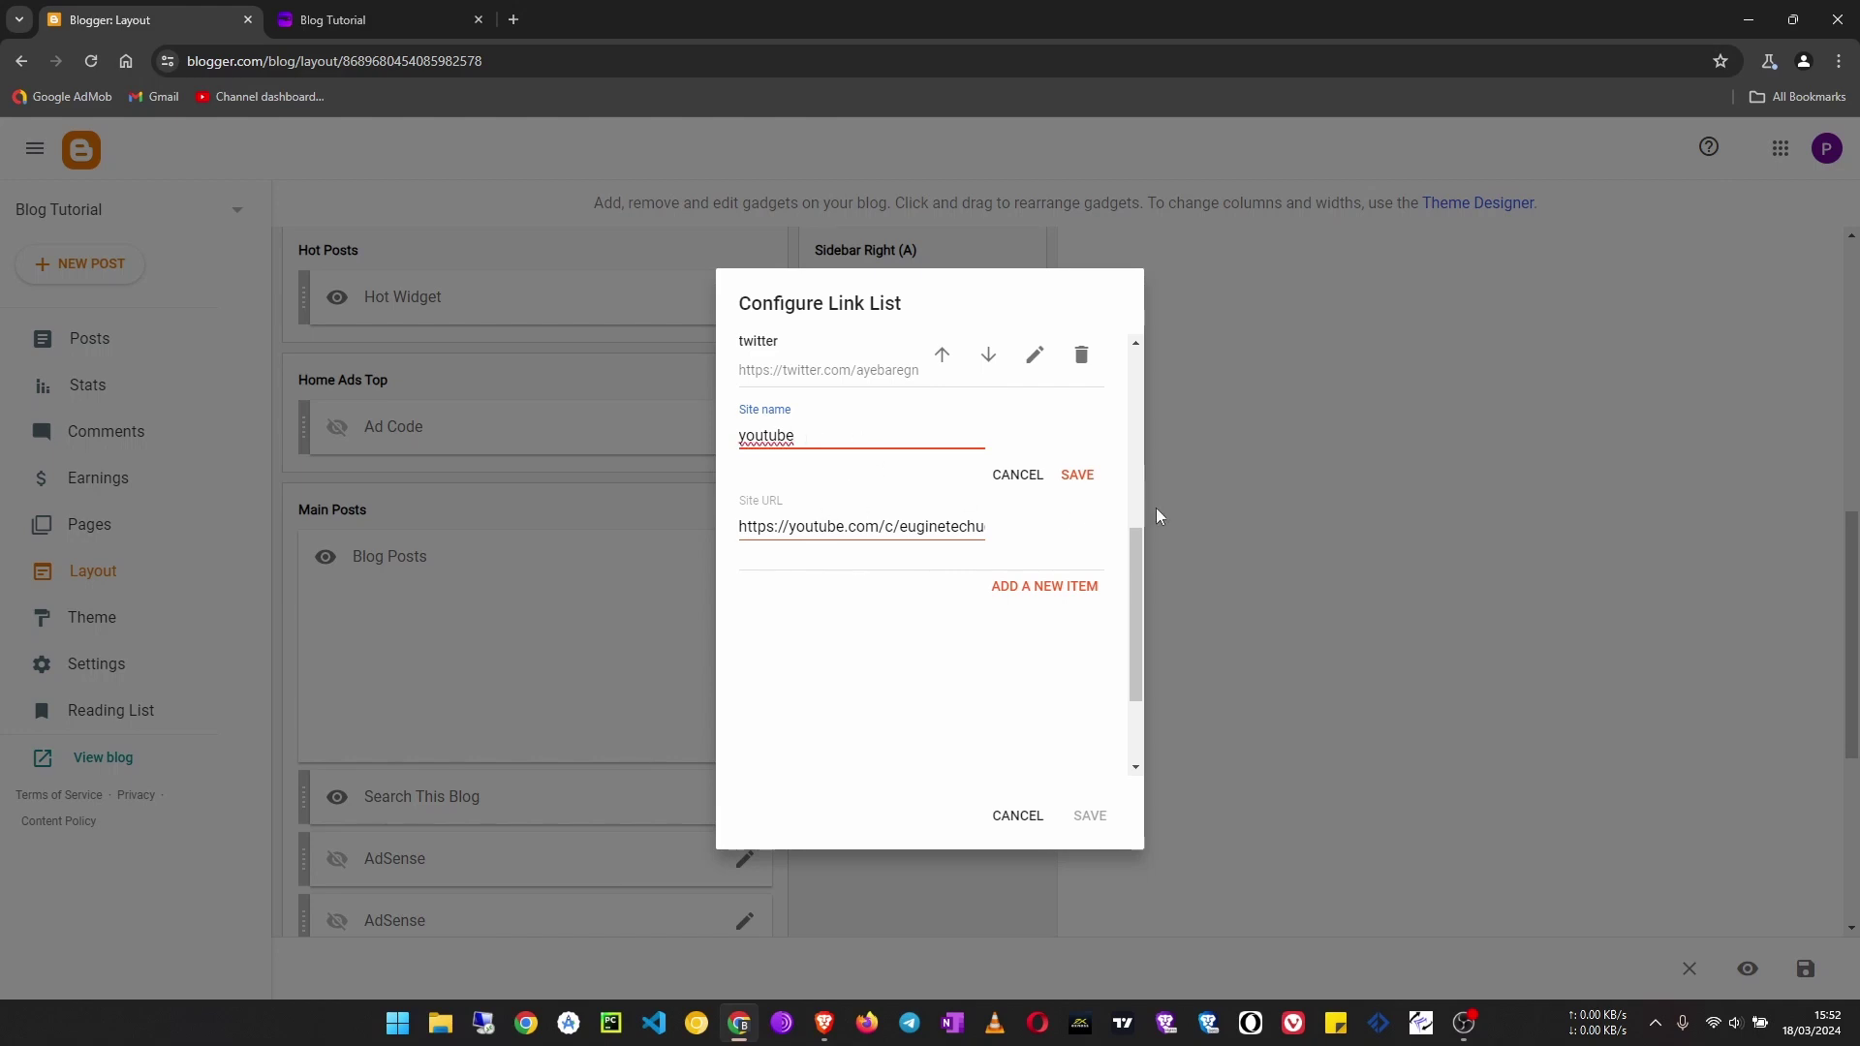
pyautogui.click(1077, 476)
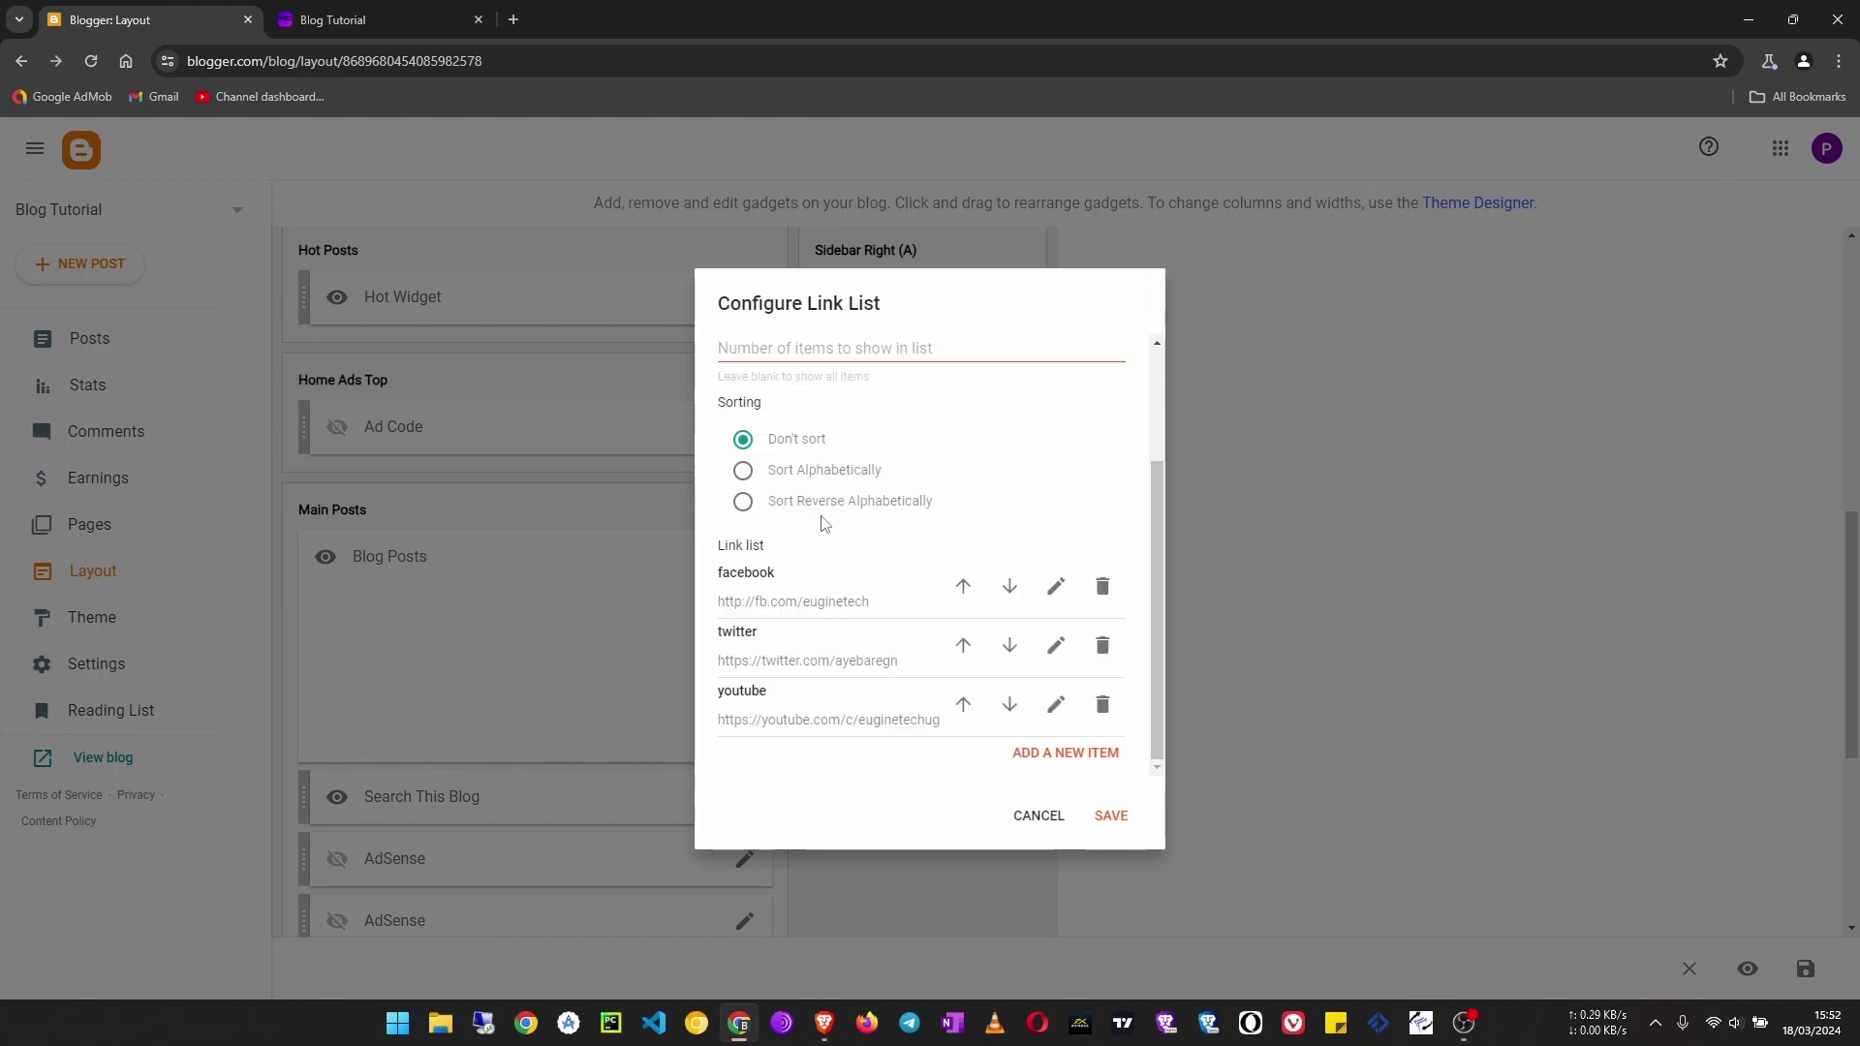
# Add a social link named "instagram" with the Instagram profile URL and save the Social Plugin gadget
pyautogui.click(1063, 755)
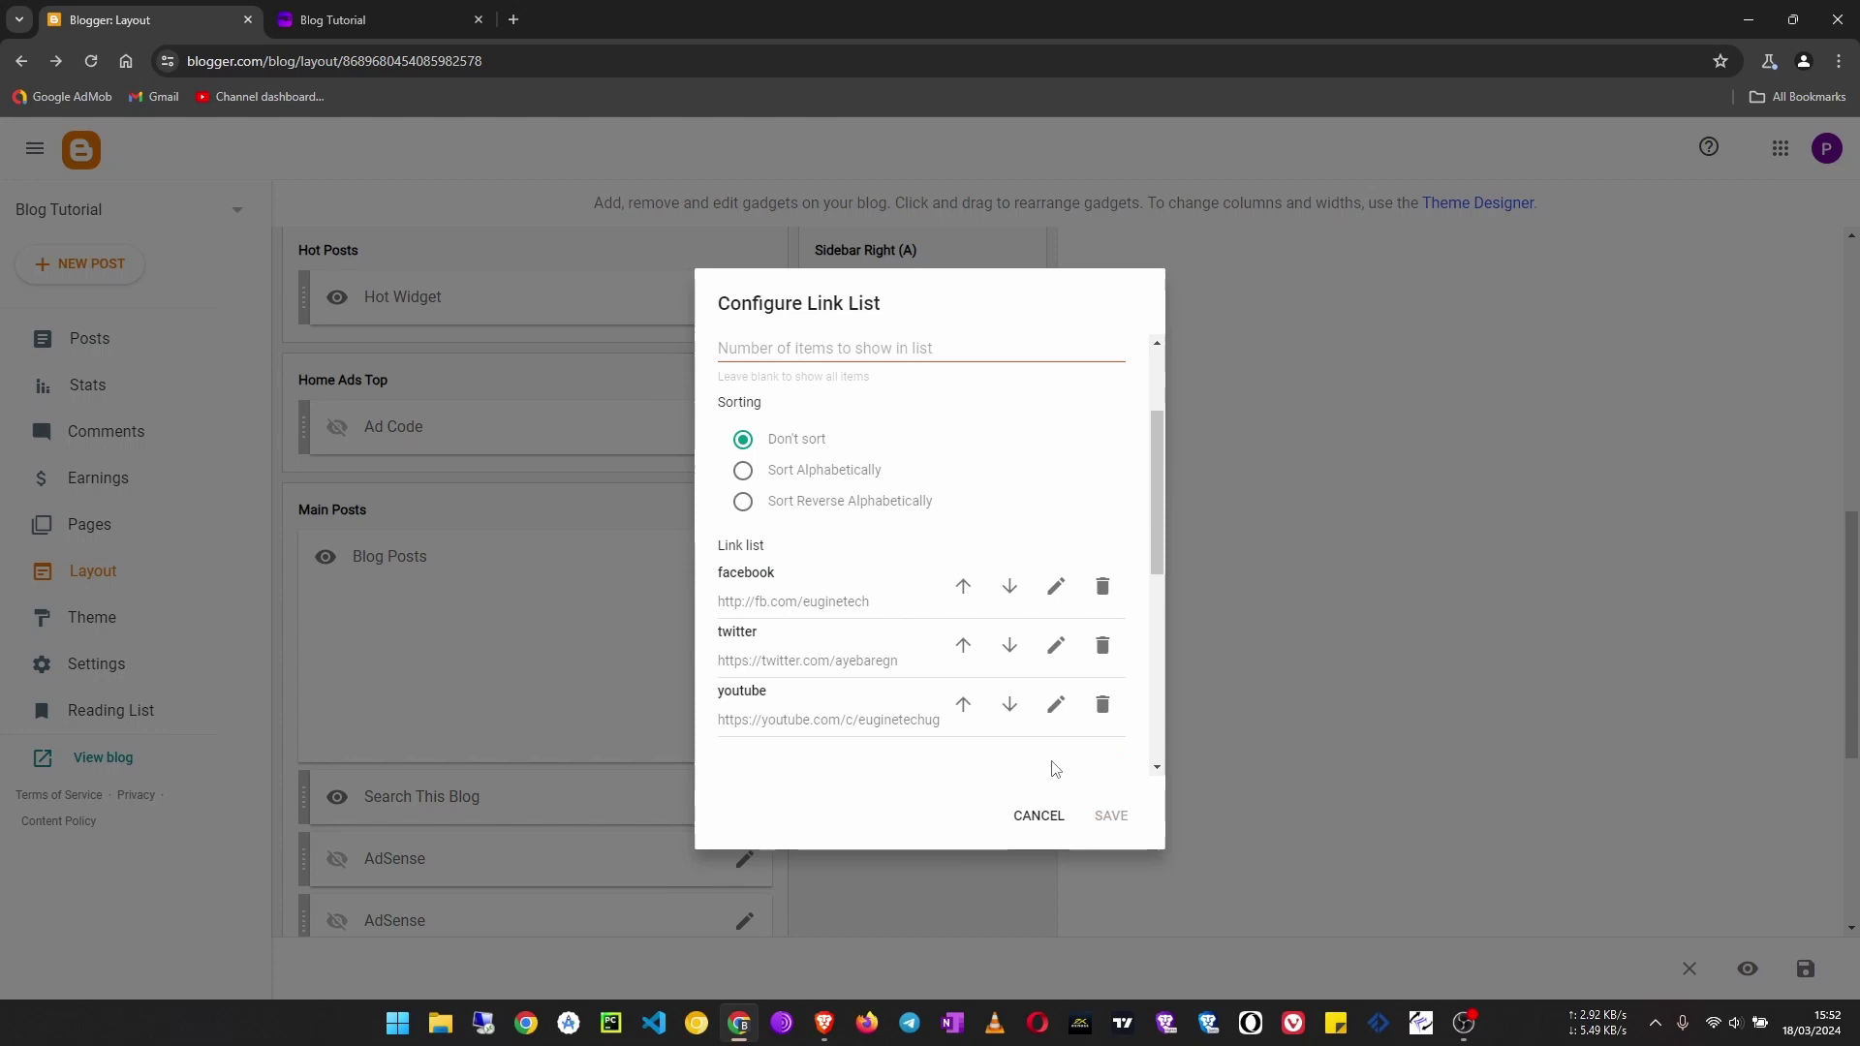
pyautogui.click(836, 495)
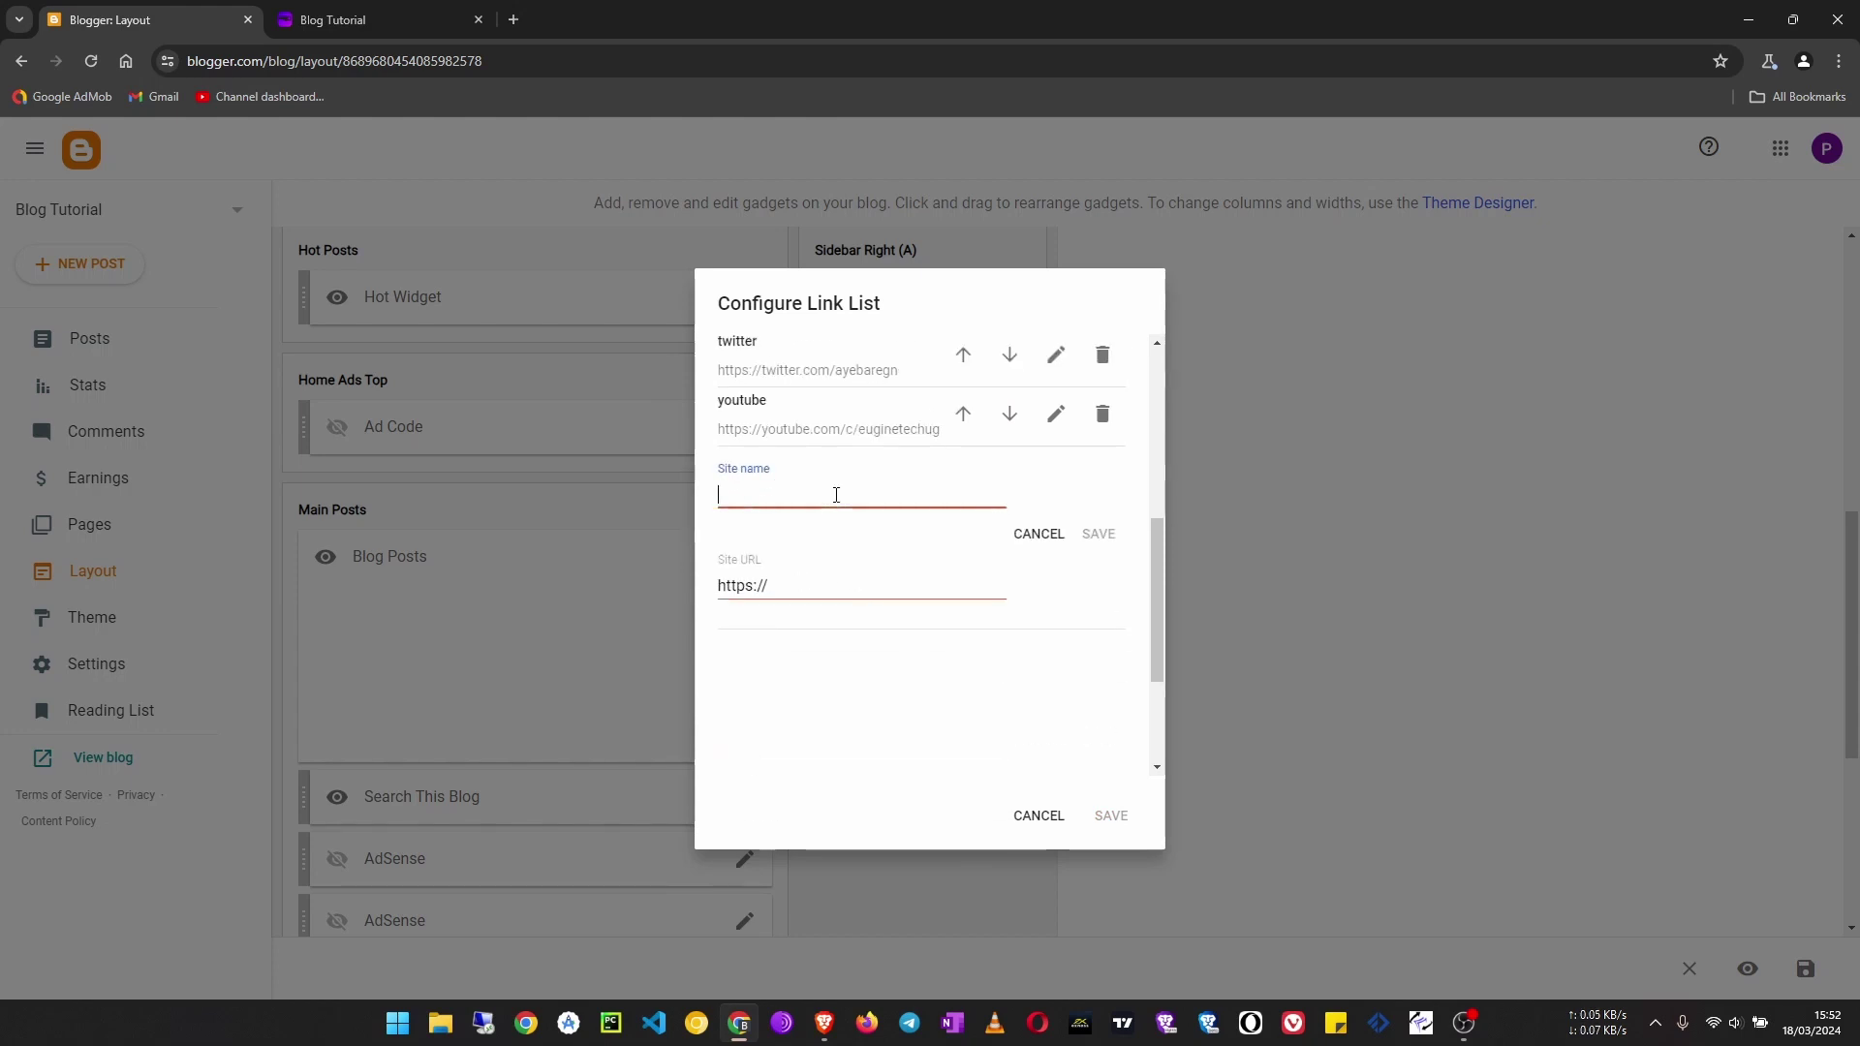
pyautogui.write('instagram')
pyautogui.click(812, 585)
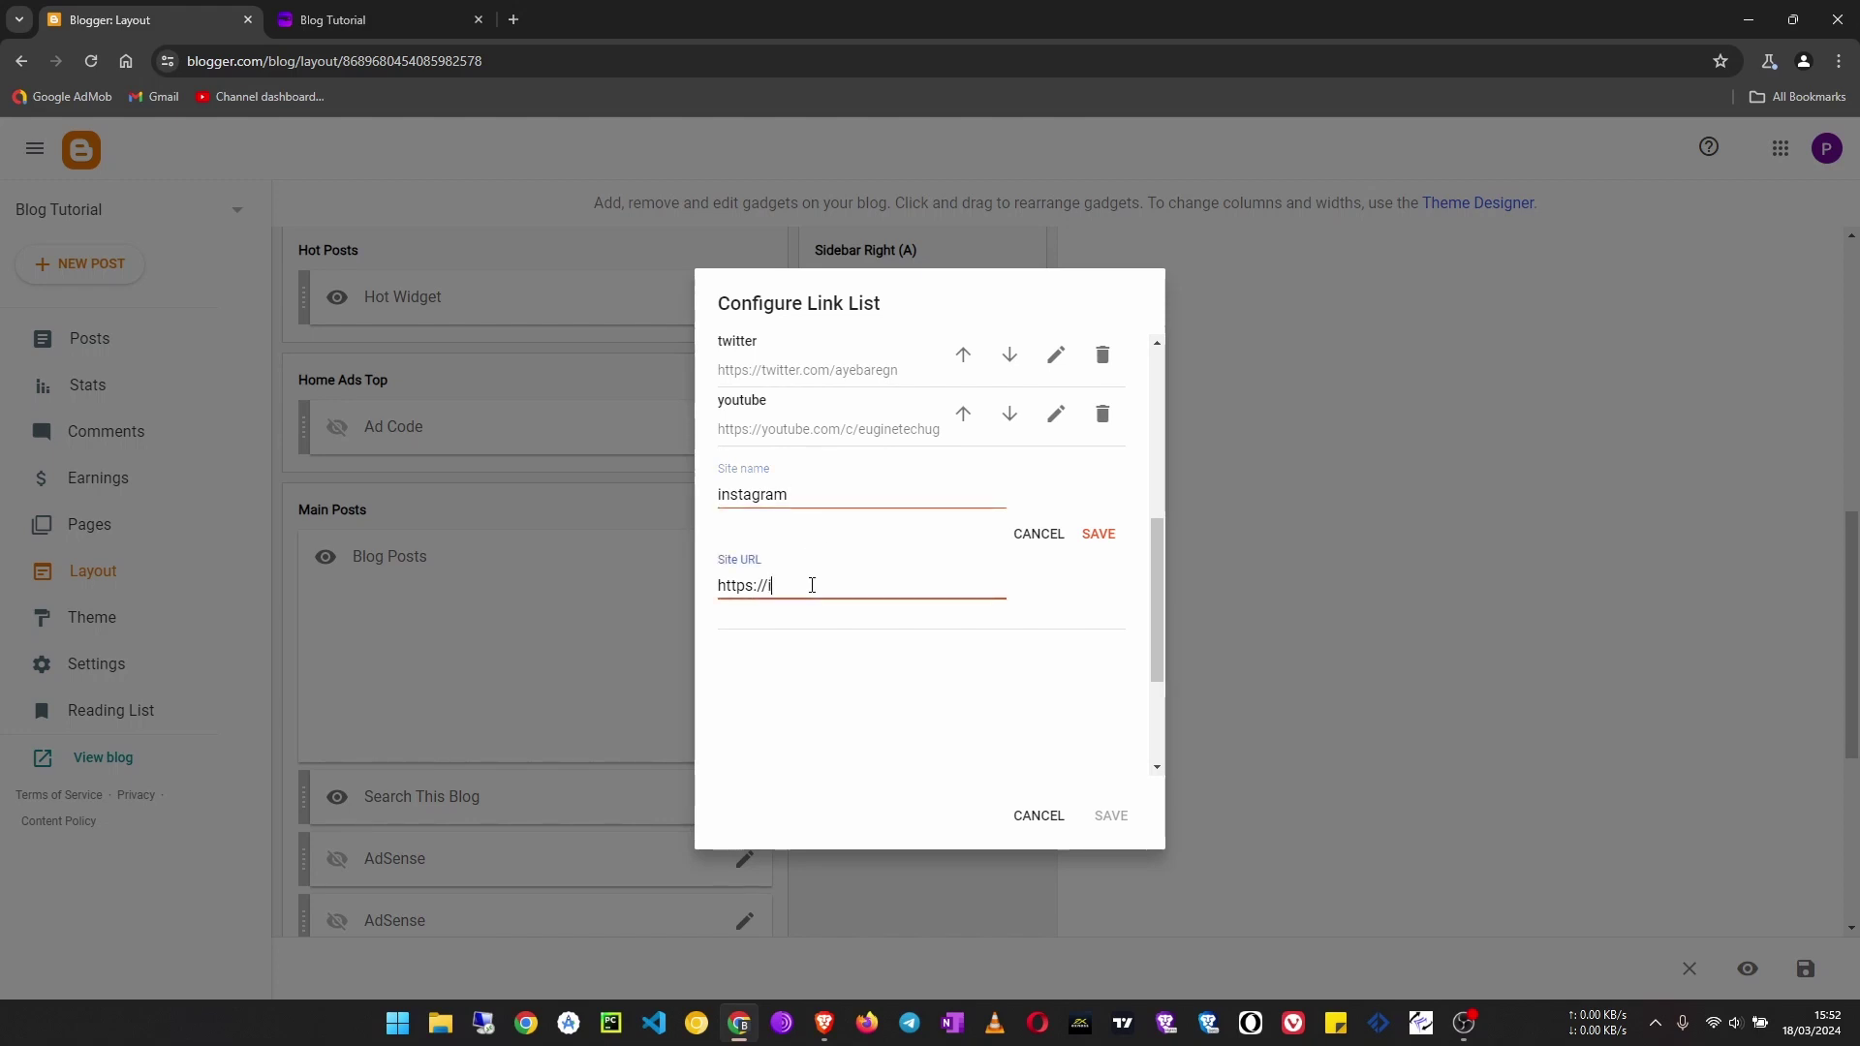
pyautogui.write('instagram.com/euginepro')
pyautogui.click(1100, 536)
pyautogui.click(1114, 819)
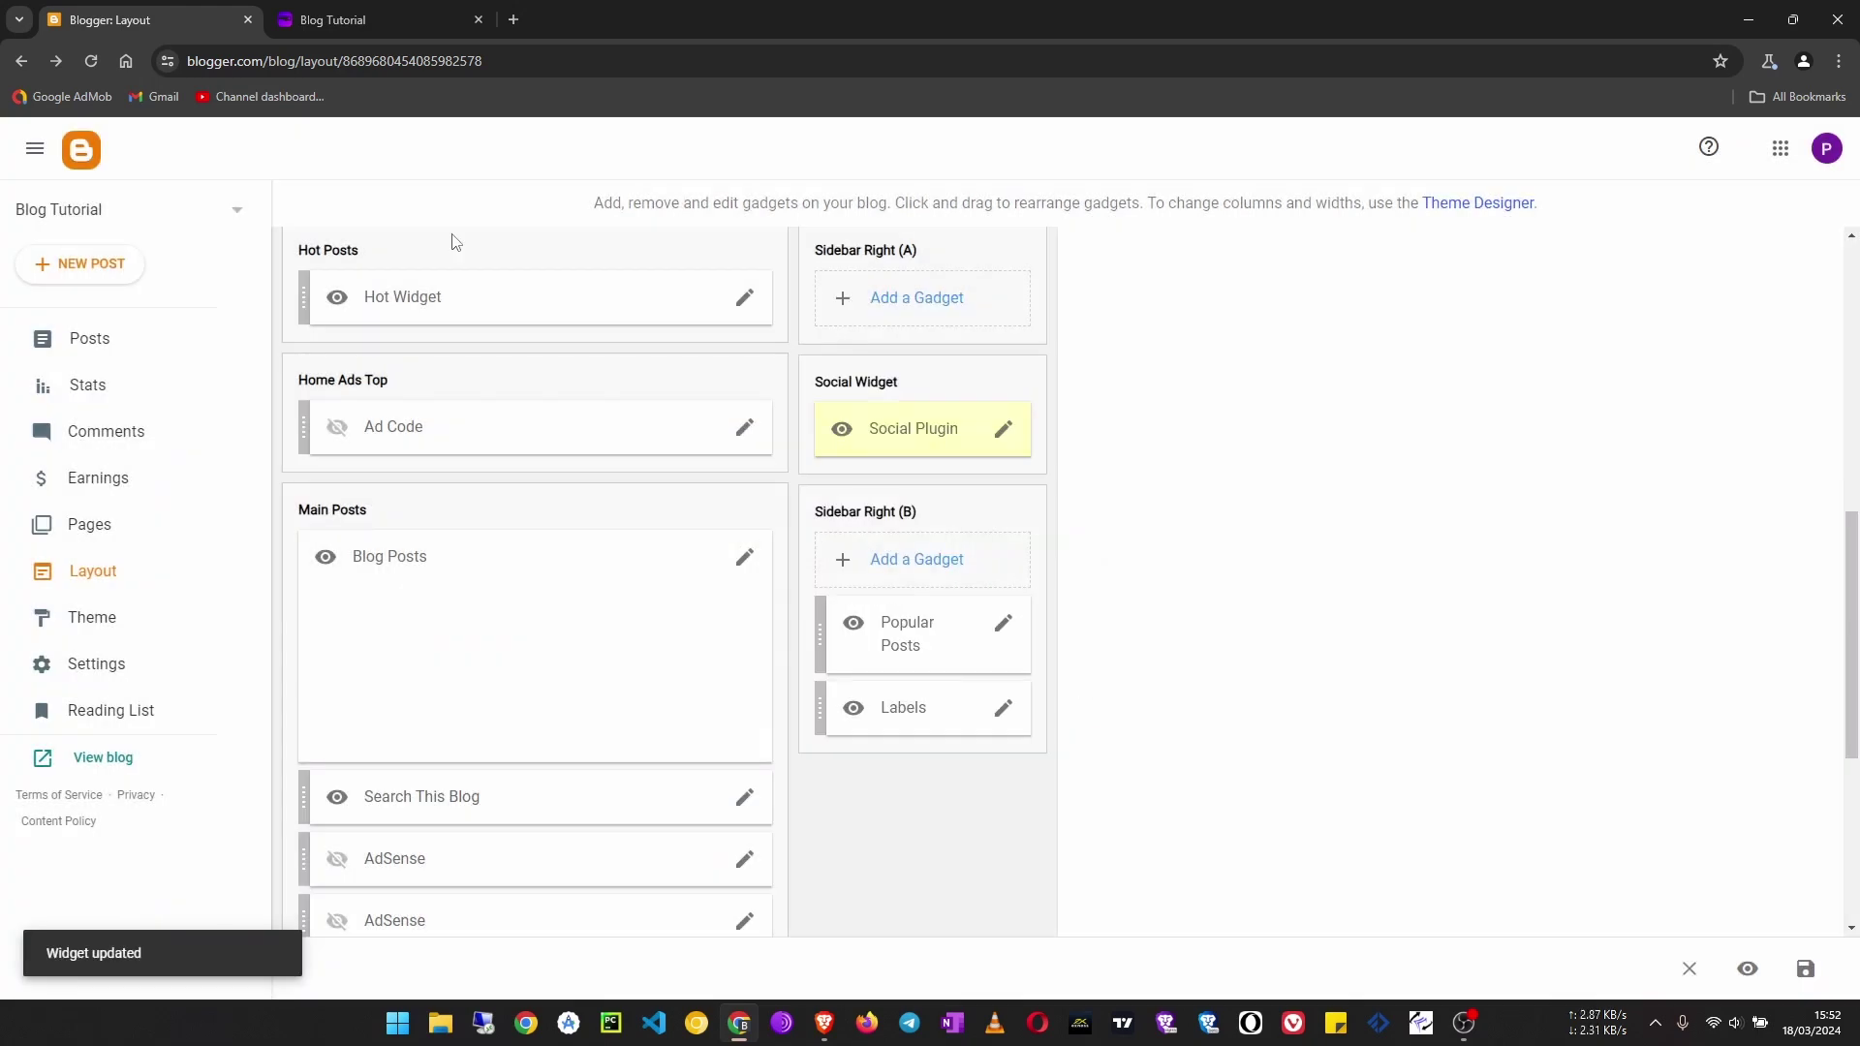
# Reload the live blog to check the social buttons in its sidebar, then return to the Blogger layout
pyautogui.click(377, 17)
pyautogui.click(89, 62)
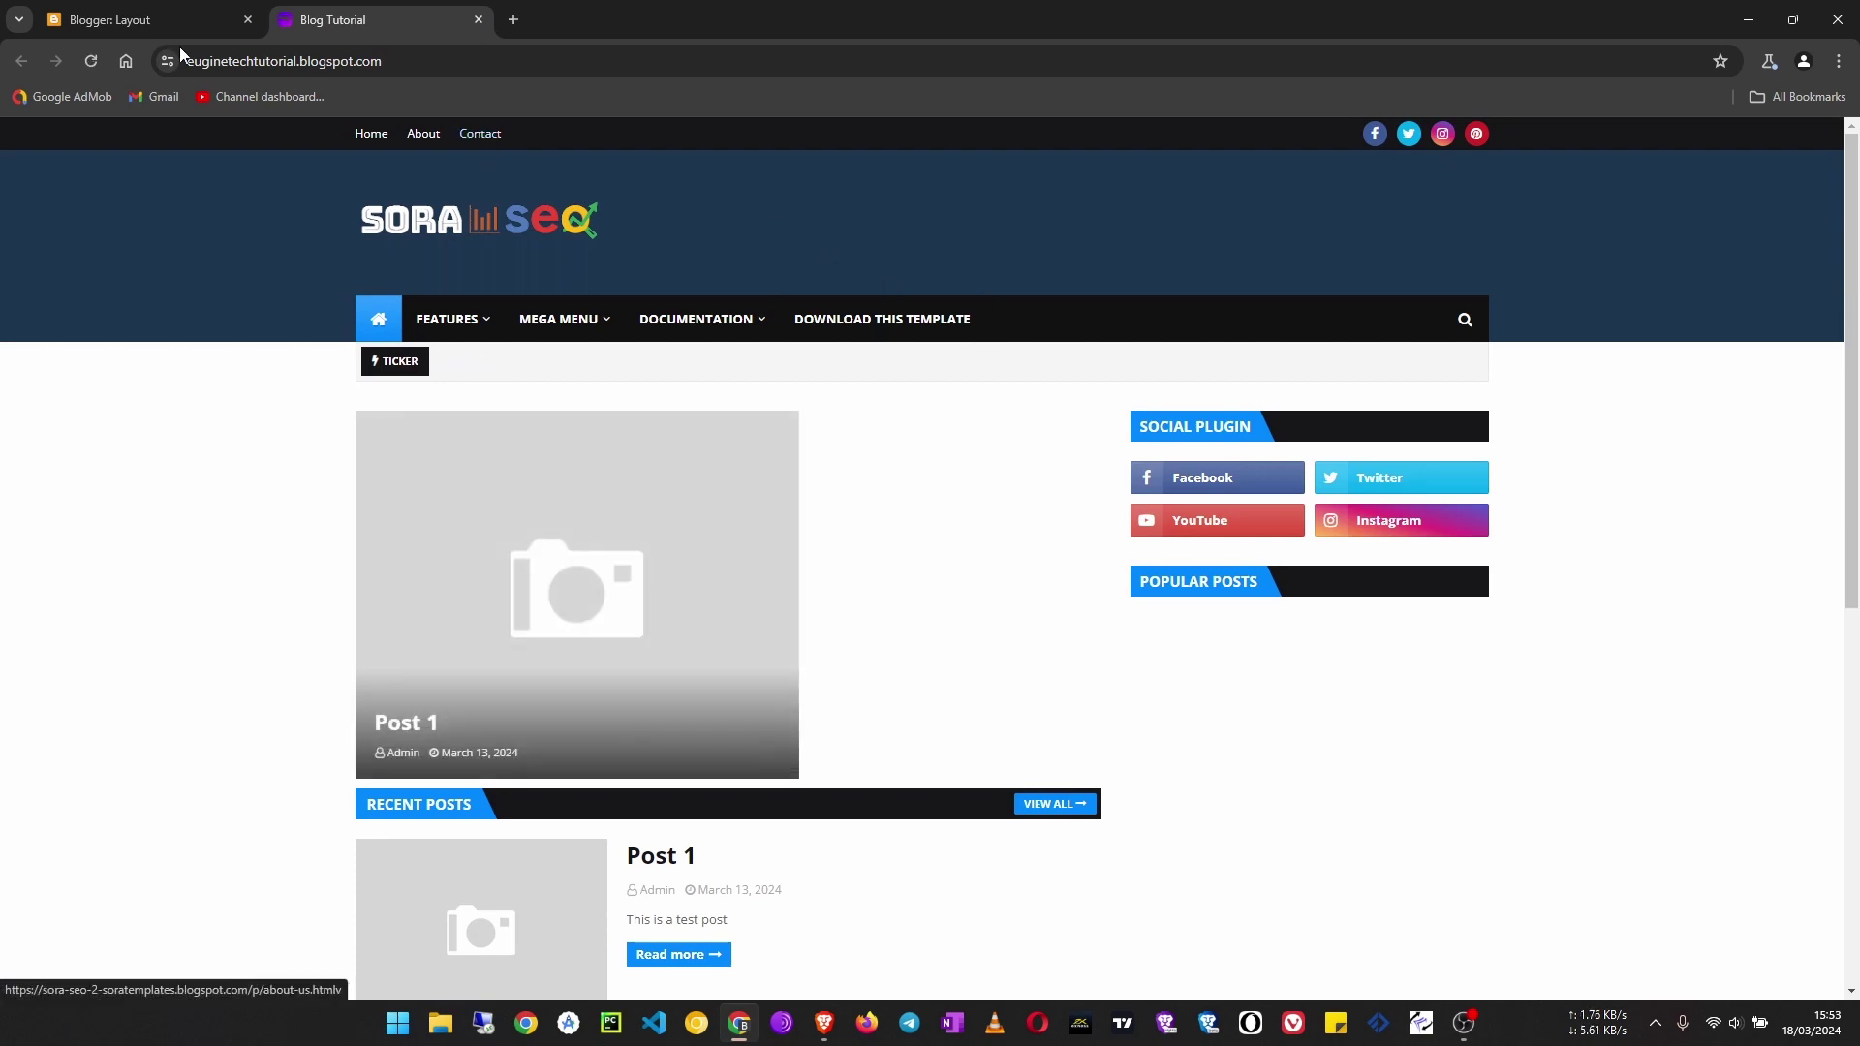
pyautogui.click(126, 20)
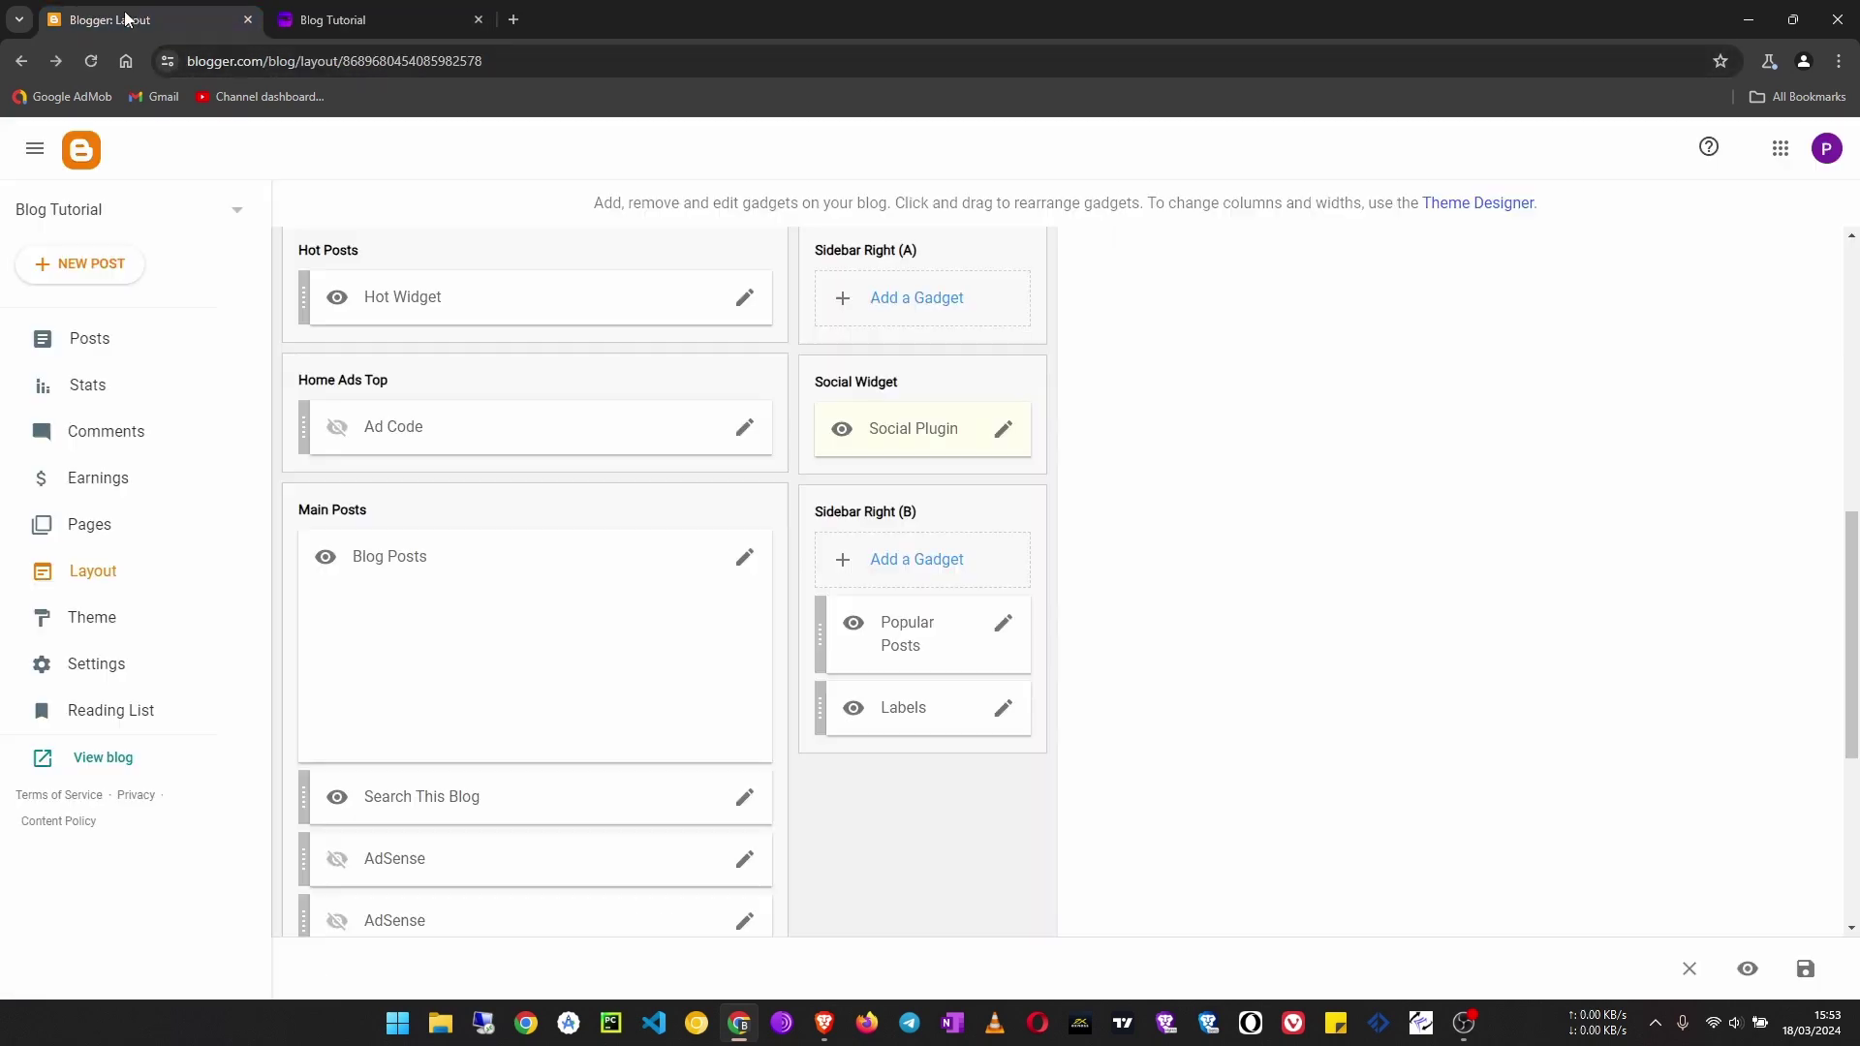
# Move the published test post "Post 1" to the trash from the blog's post list
pyautogui.scroll(5, 694, 568)
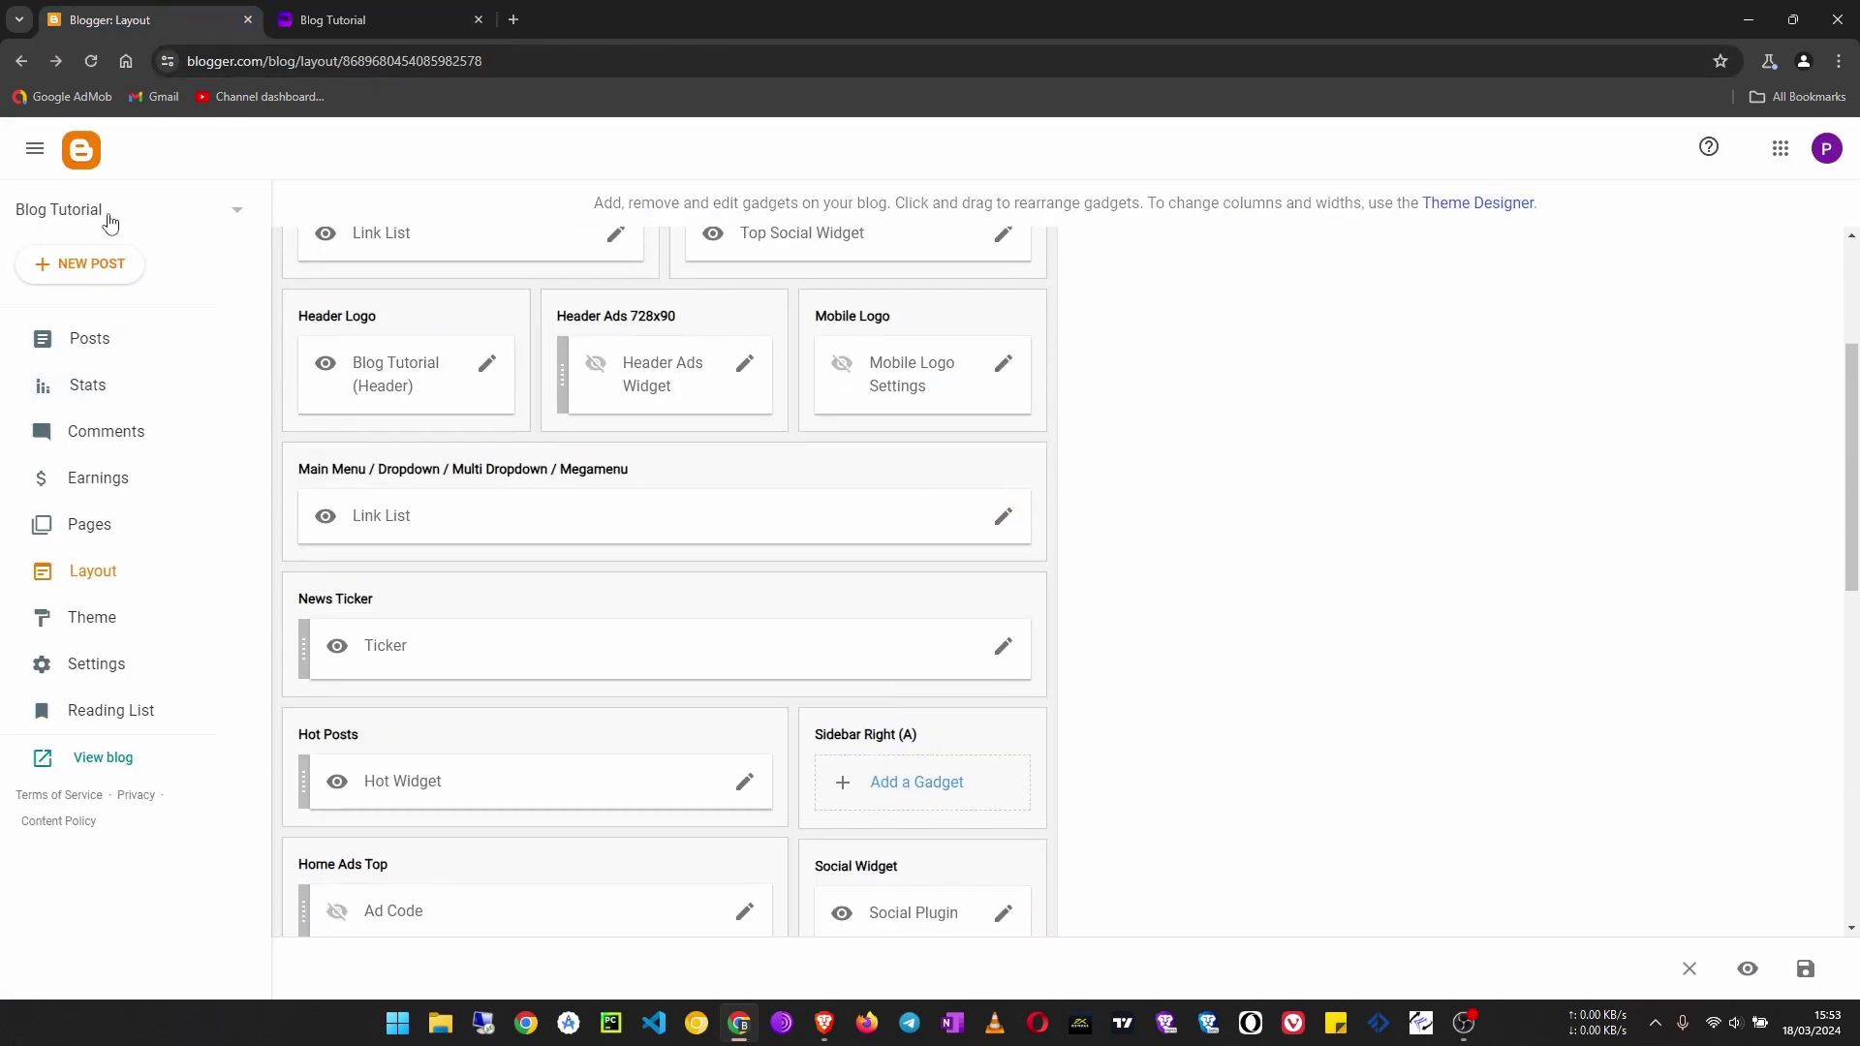
pyautogui.click(146, 349)
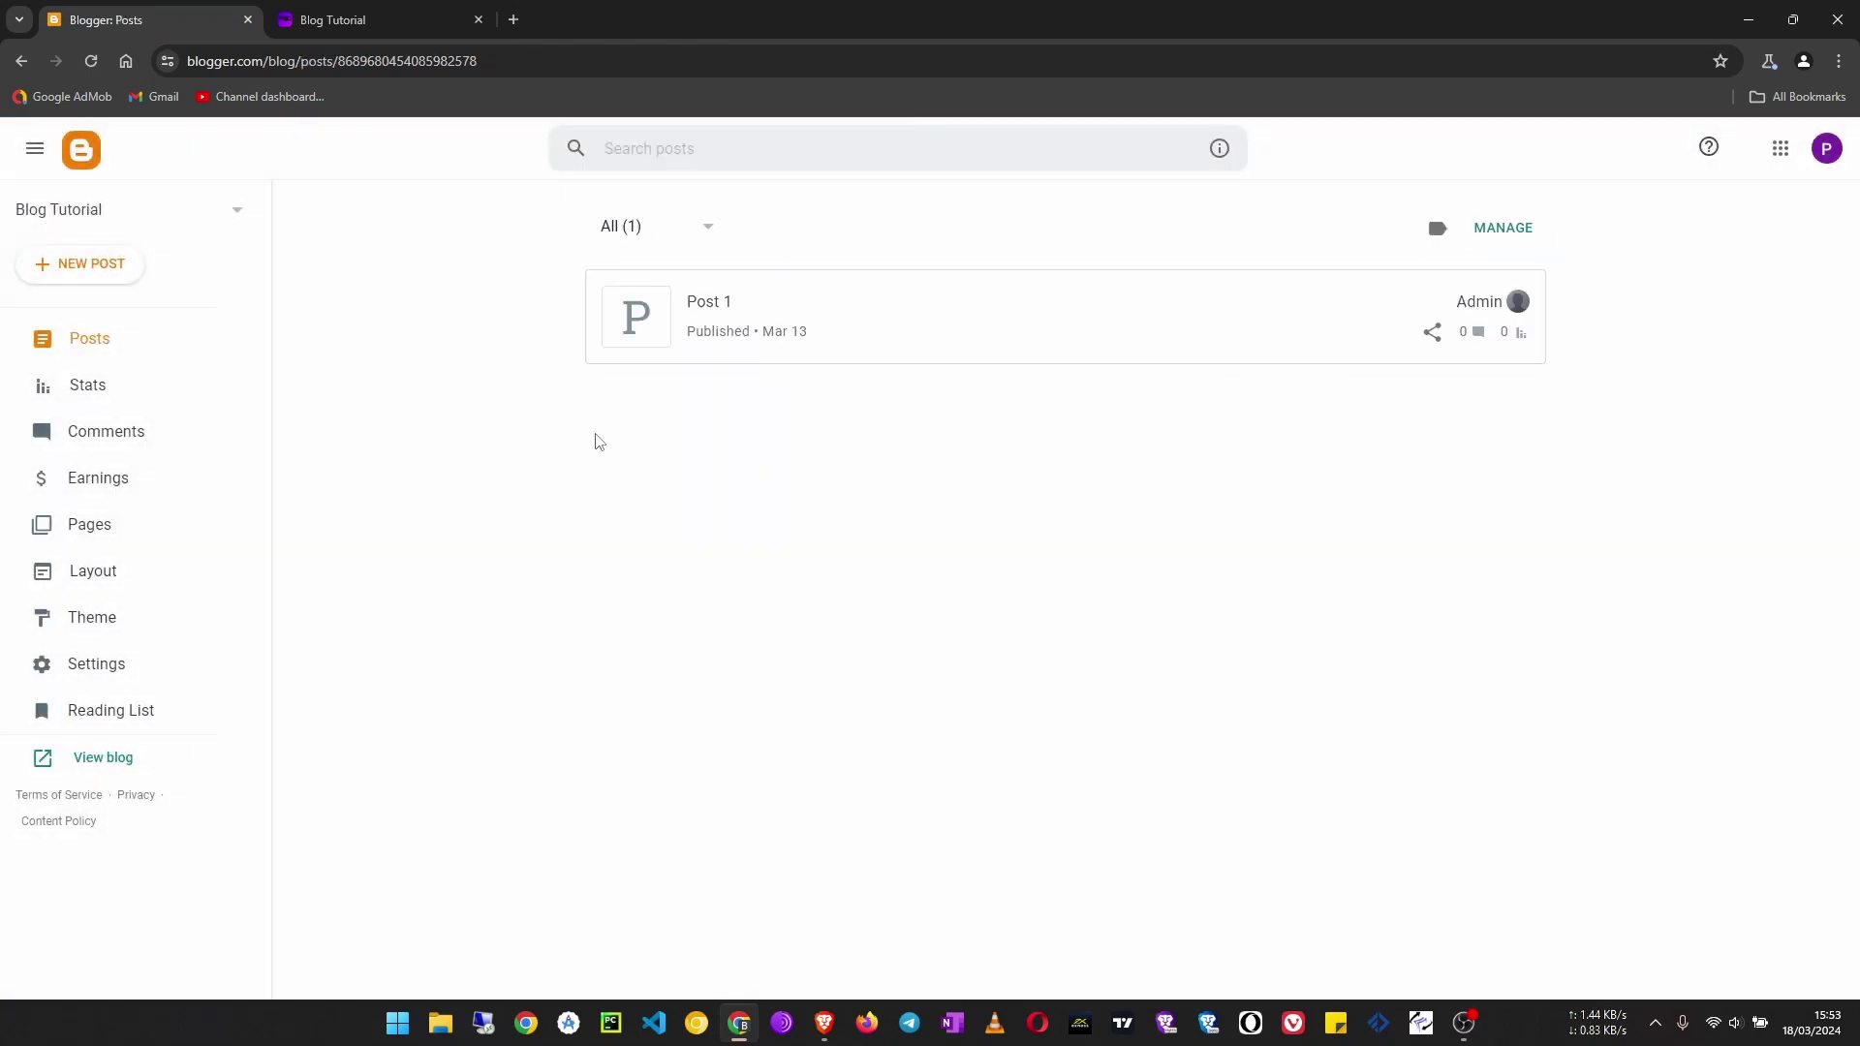
pyautogui.moveTo(1059, 361)
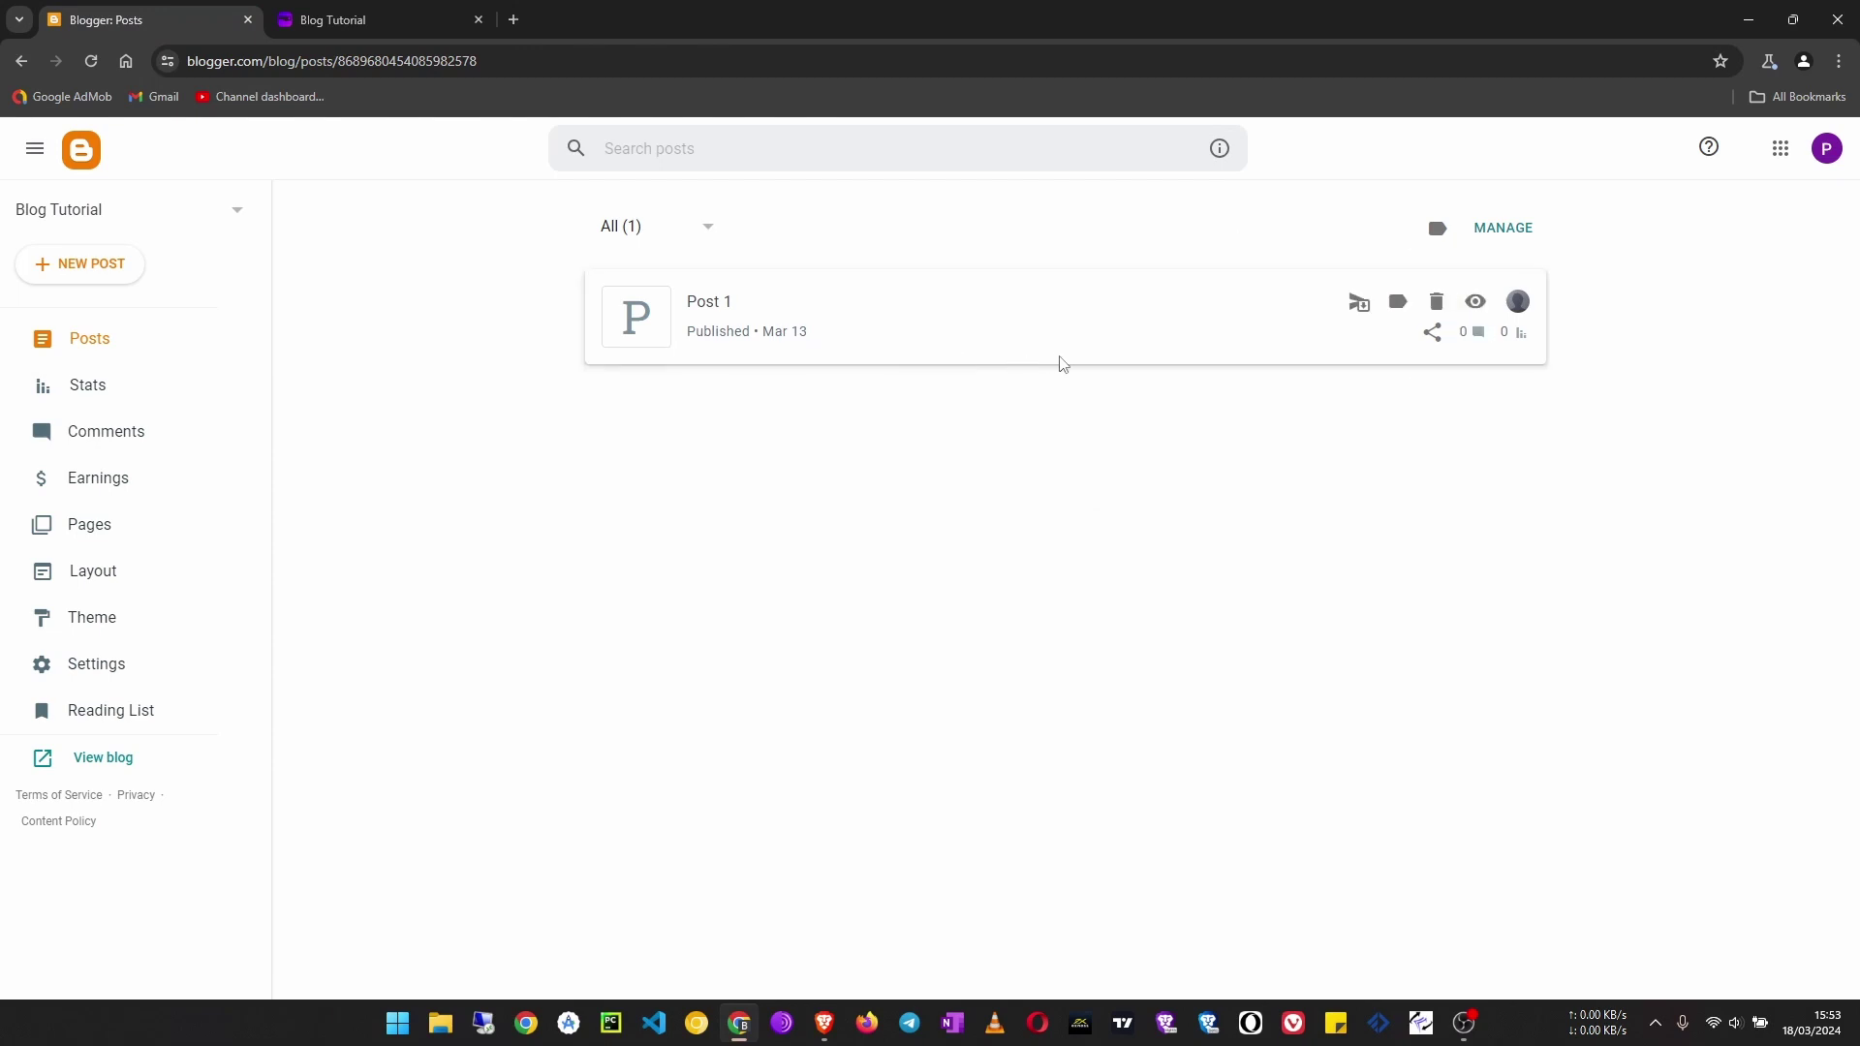
pyautogui.click(1439, 304)
pyautogui.click(971, 606)
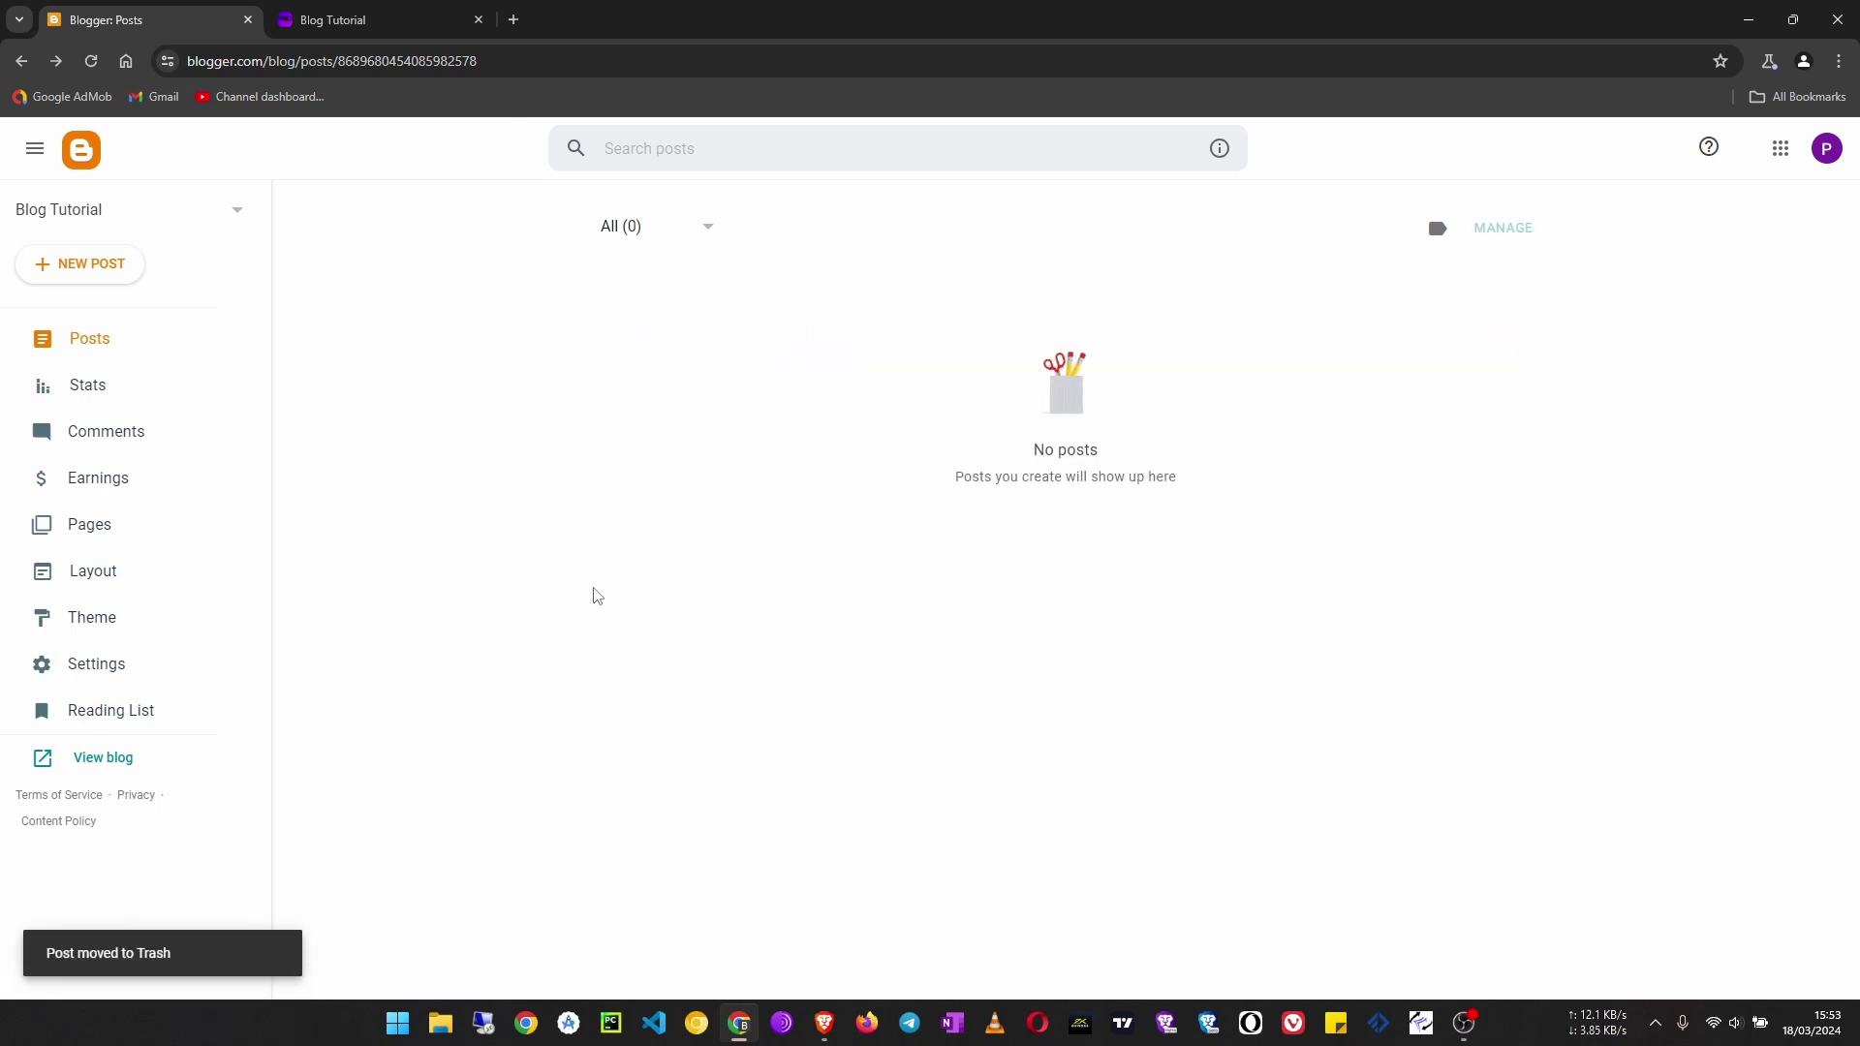
# Create a new post titled "Mastering YouTube Thumbnails: A Step-by-Step Guide Using Pixel Lab on Android" using the clipboard history
pyautogui.click(85, 266)
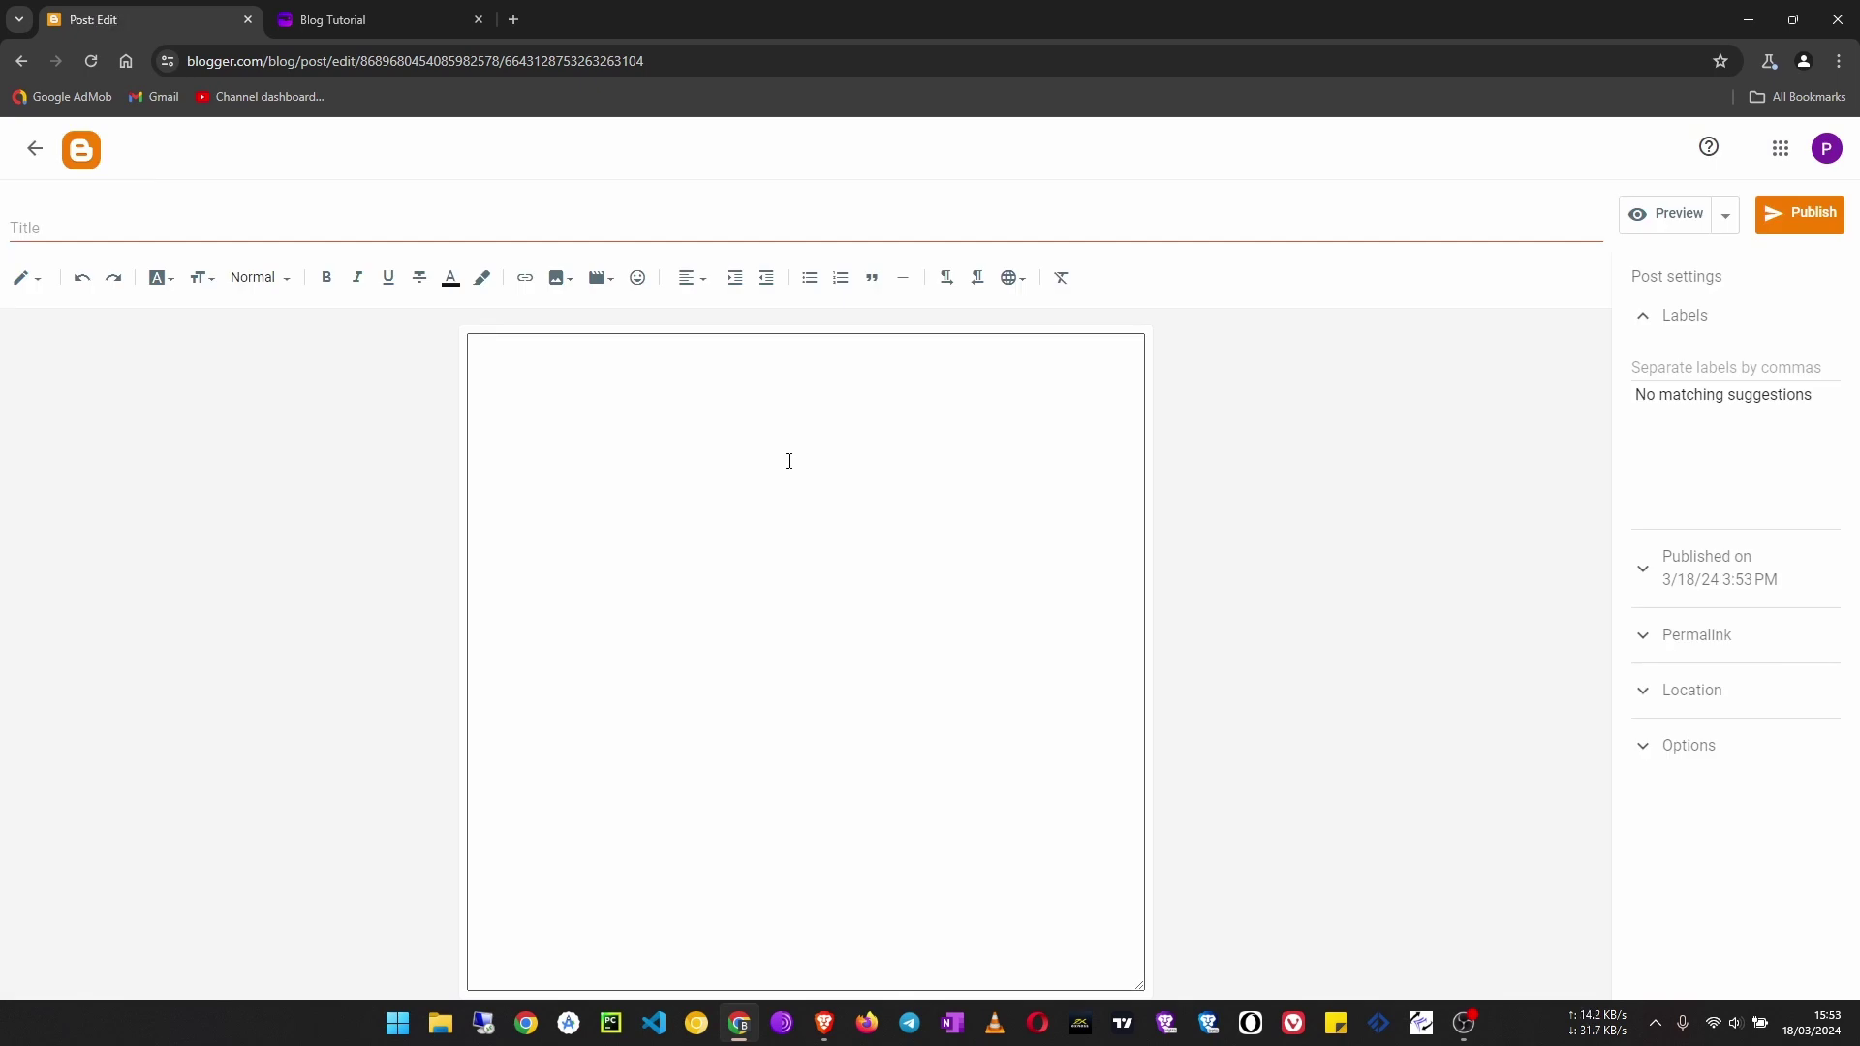
pyautogui.click(689, 225)
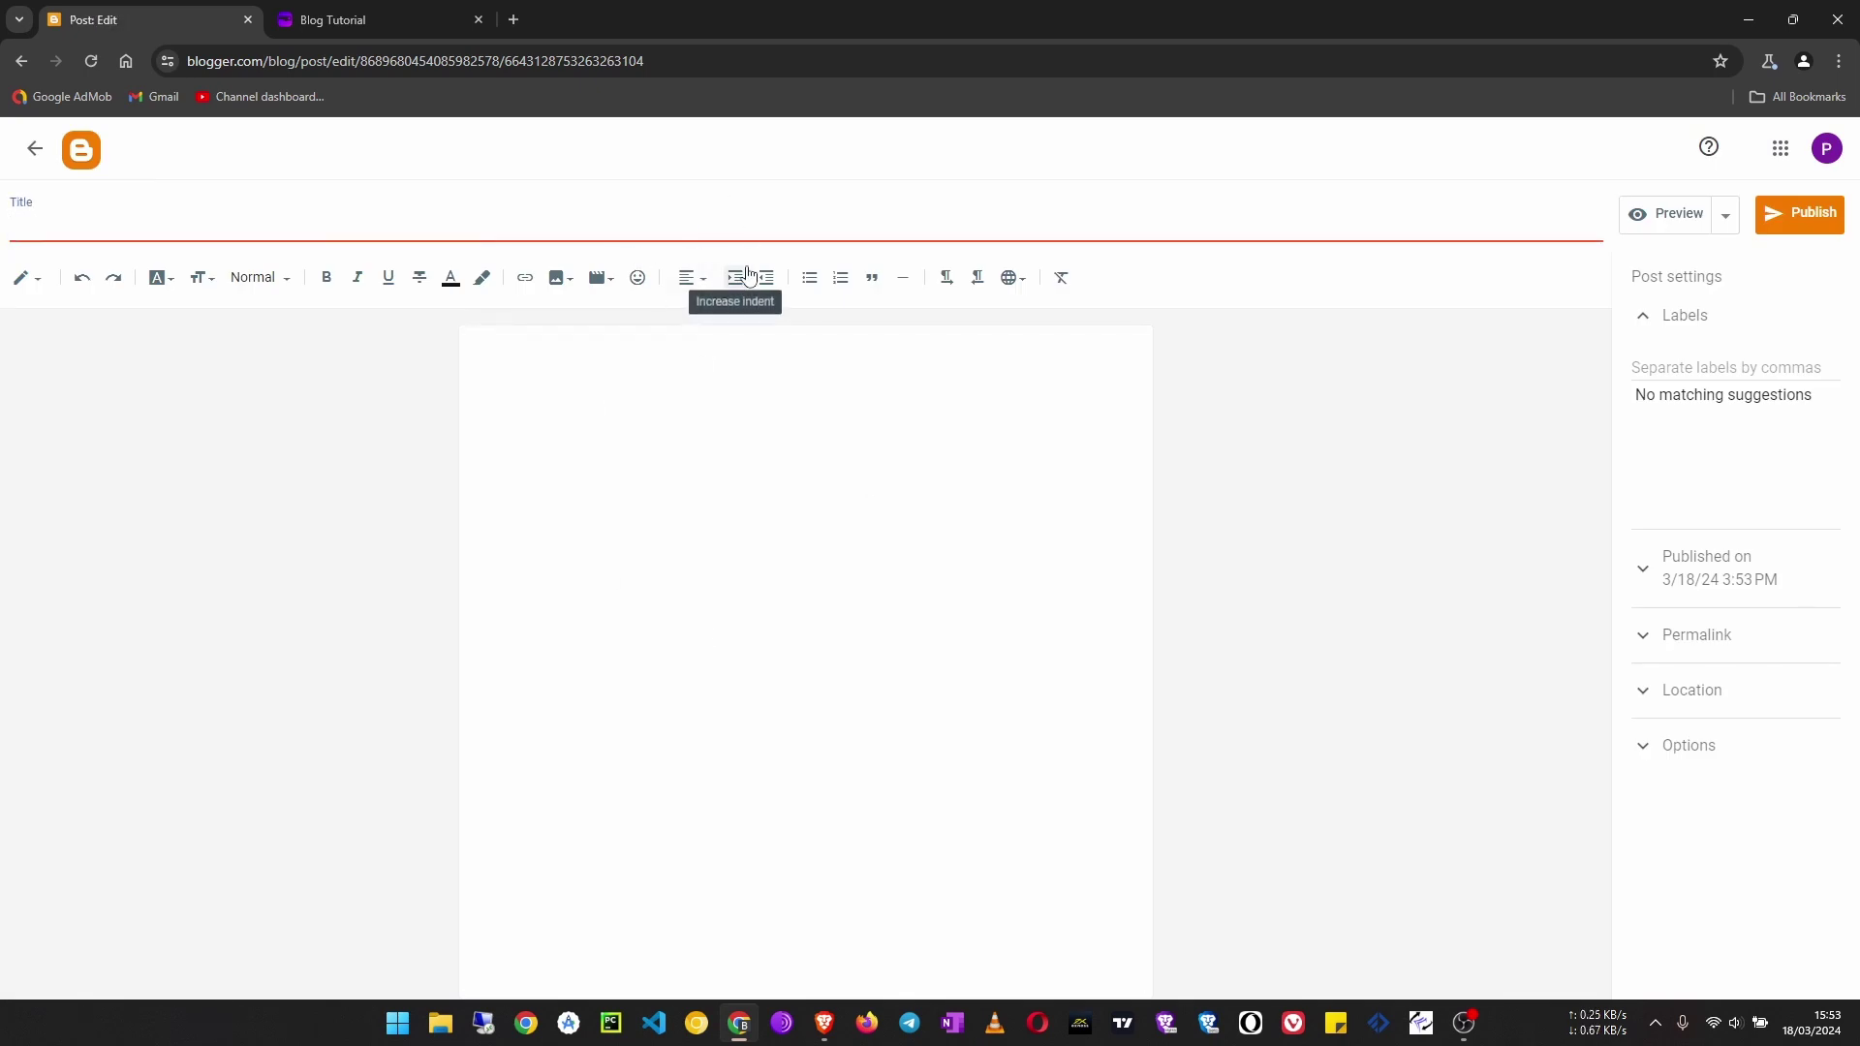
pyautogui.press('super+v')
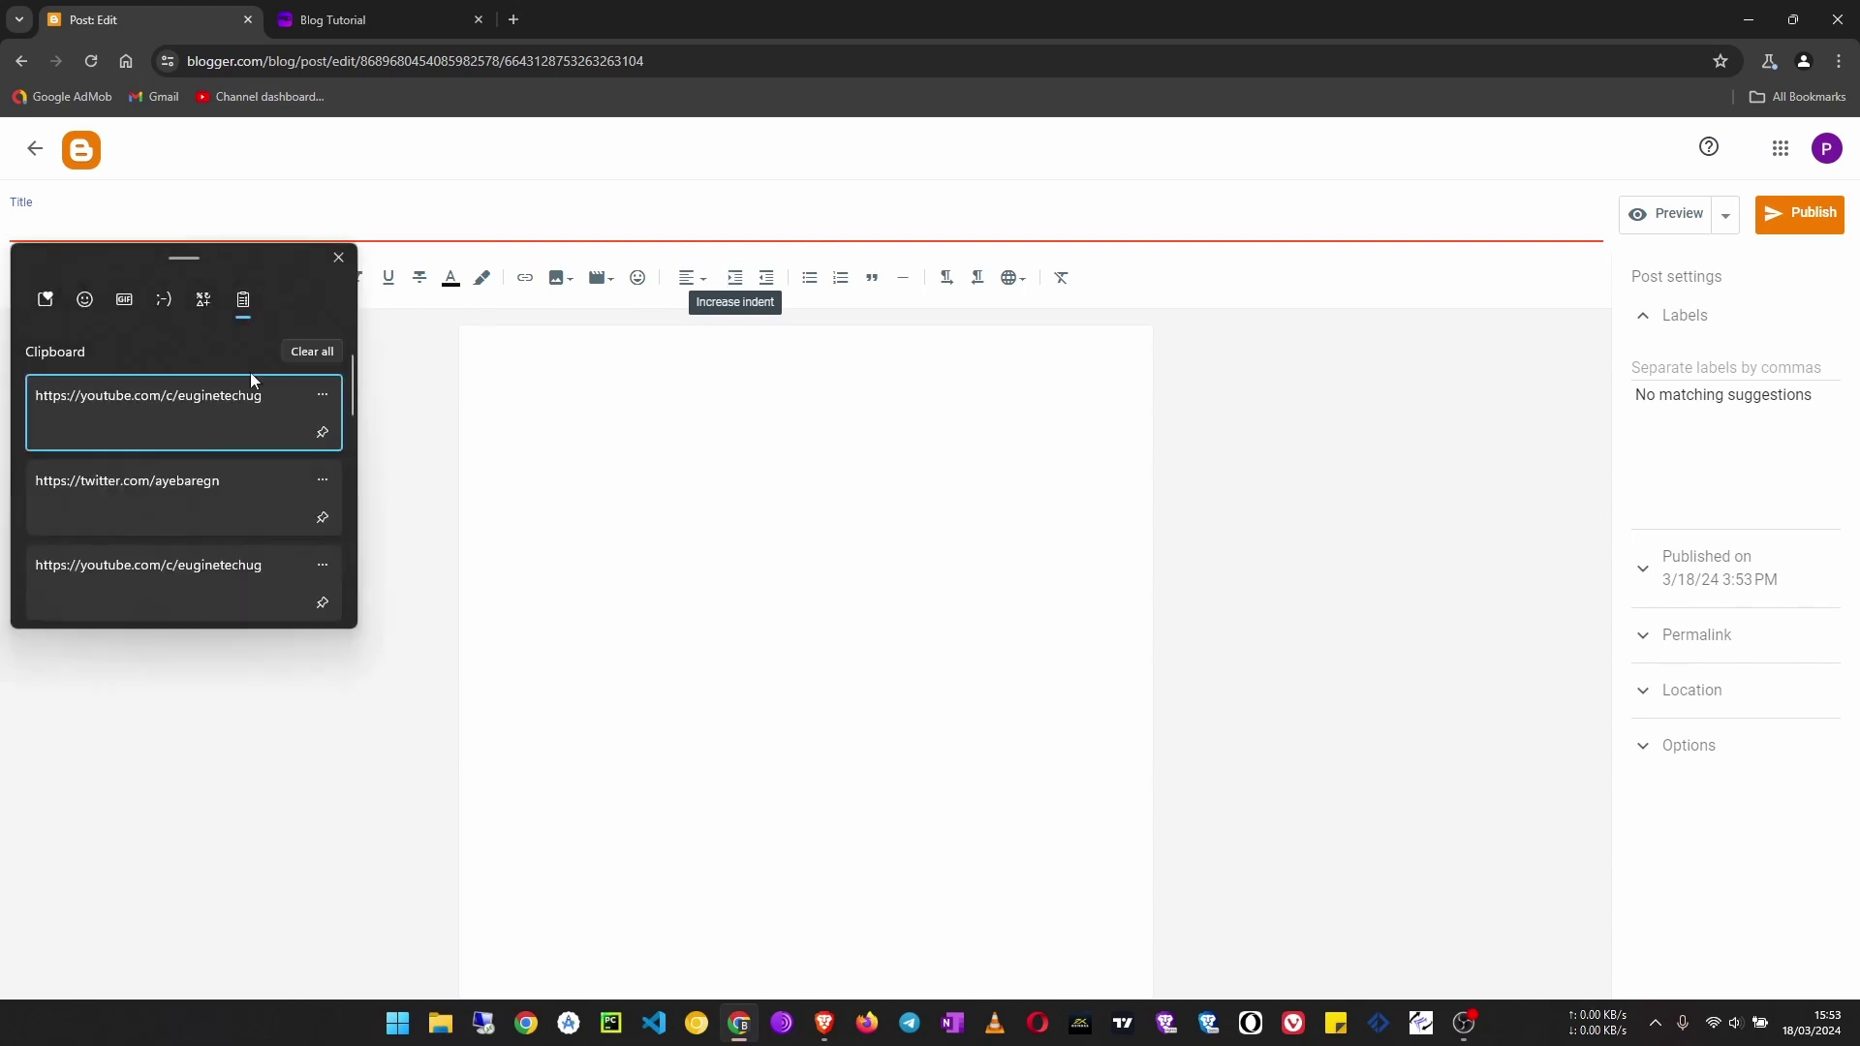
pyautogui.scroll(-5, 242, 571)
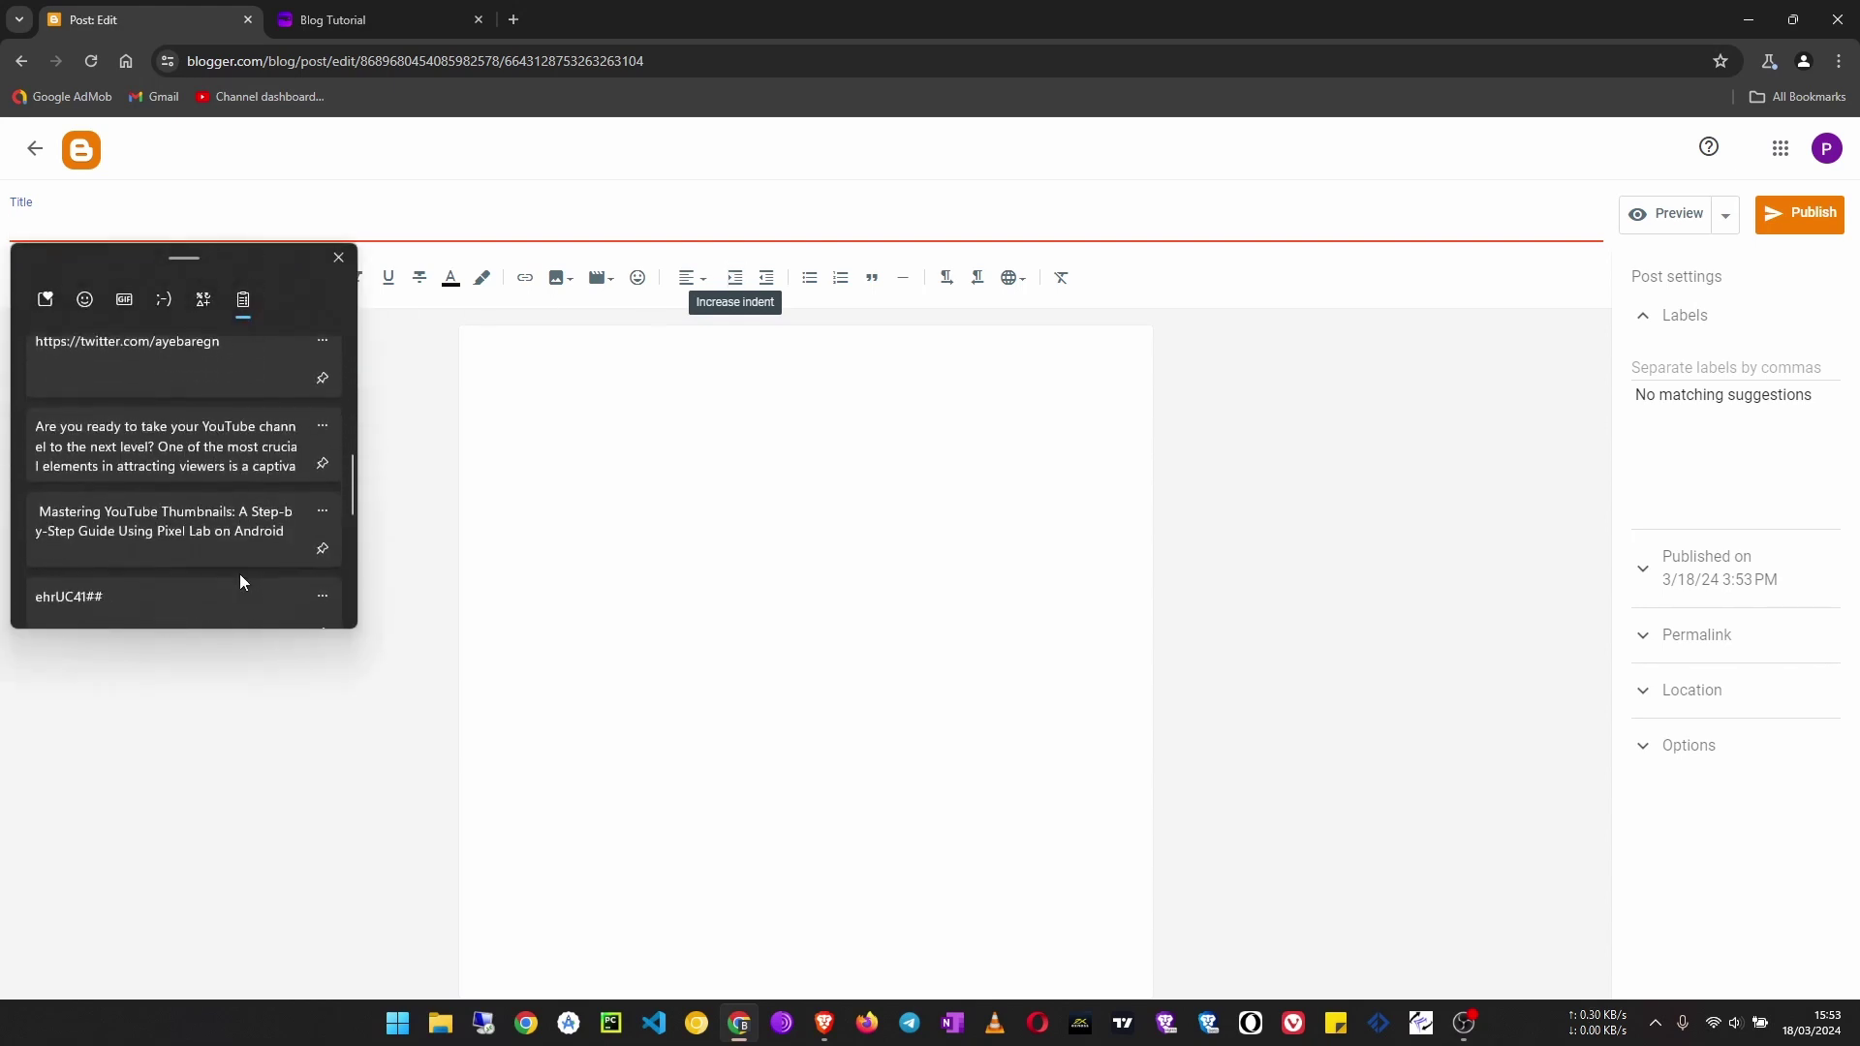
pyautogui.click(185, 531)
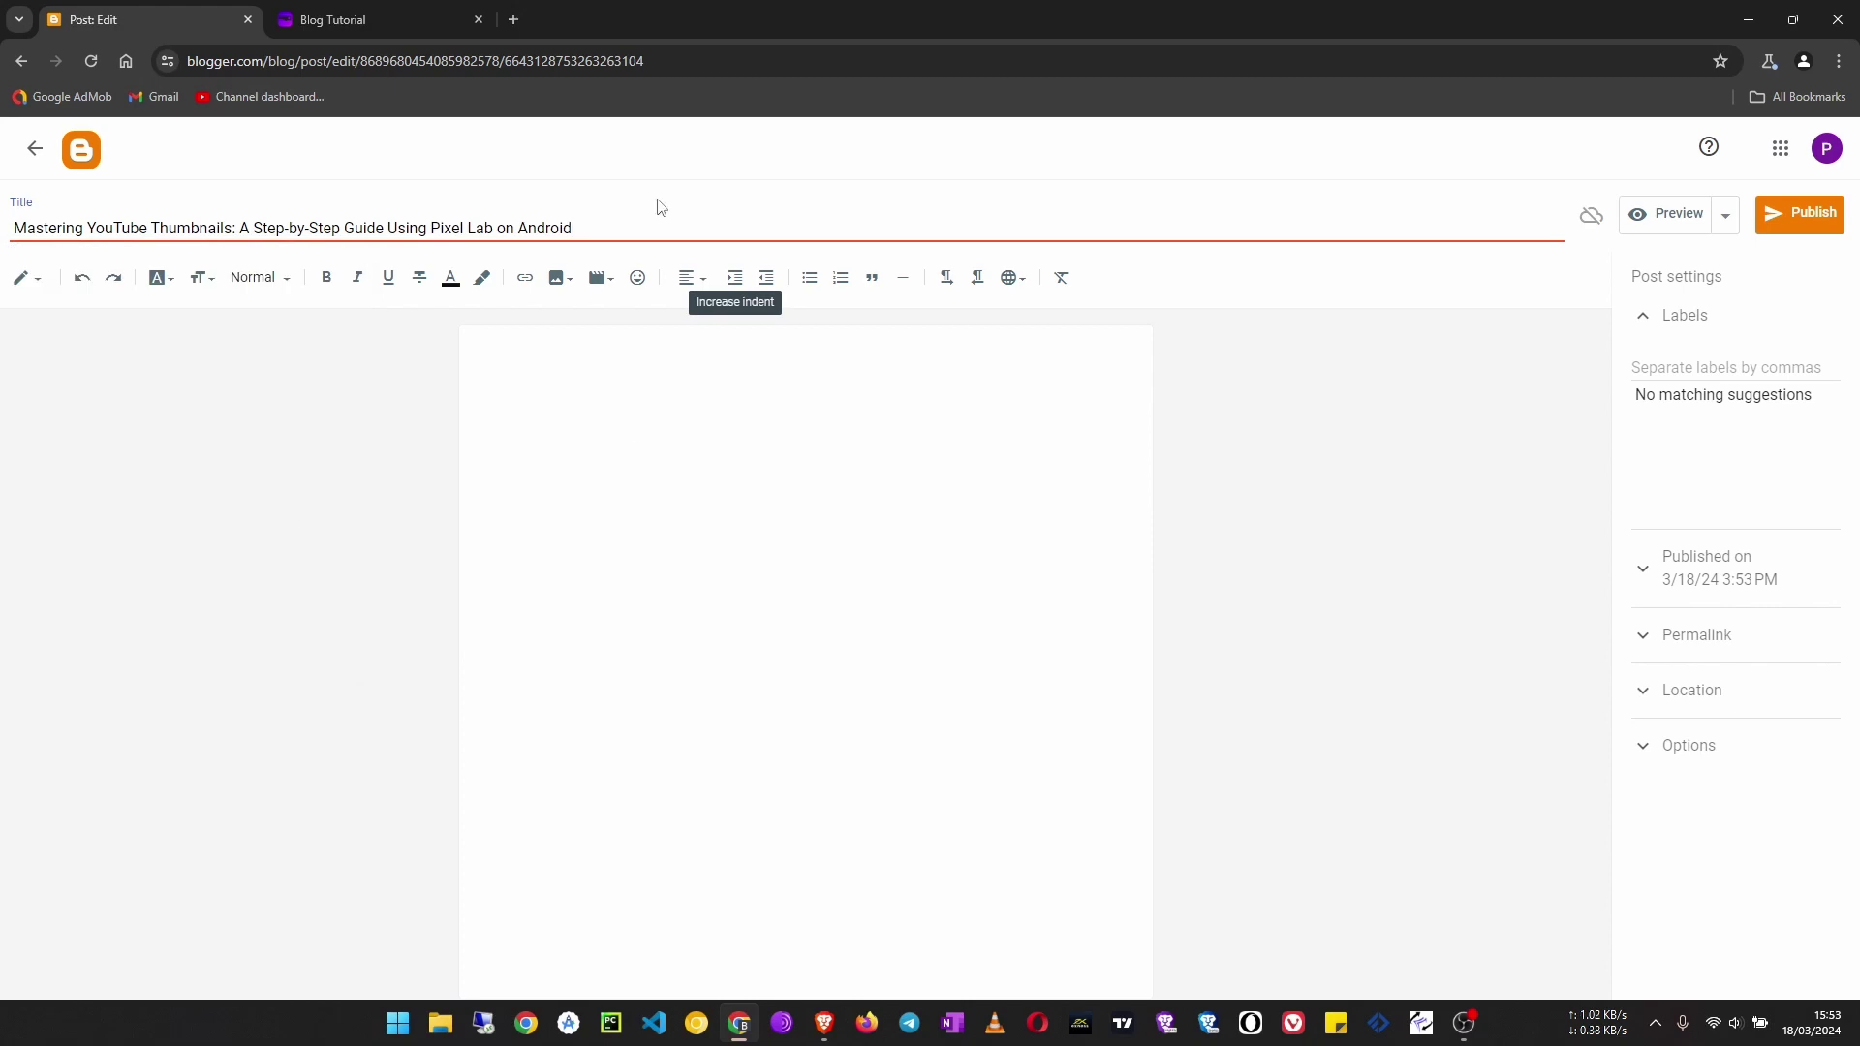
# Paste the article text from the clipboard history into the post body, undo the formatted paste, and paste it again as plain text
pyautogui.press('Tab')
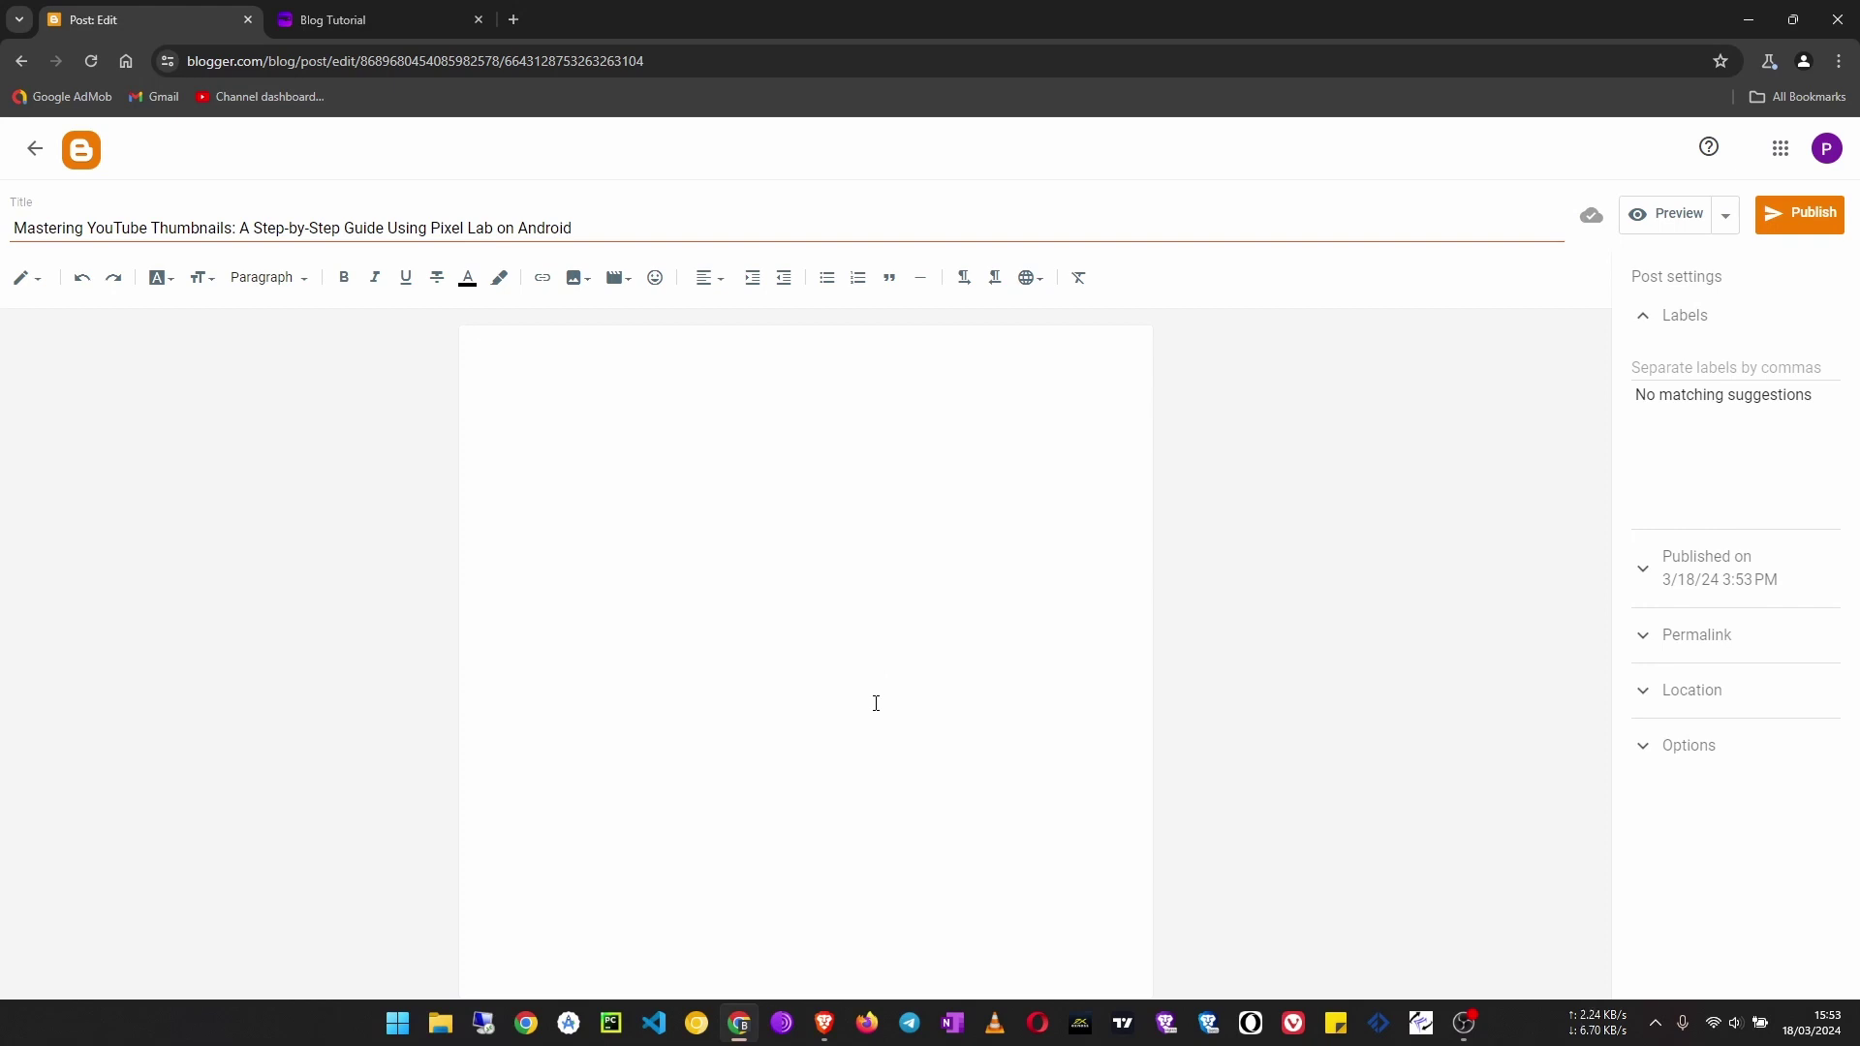
pyautogui.press('super+v')
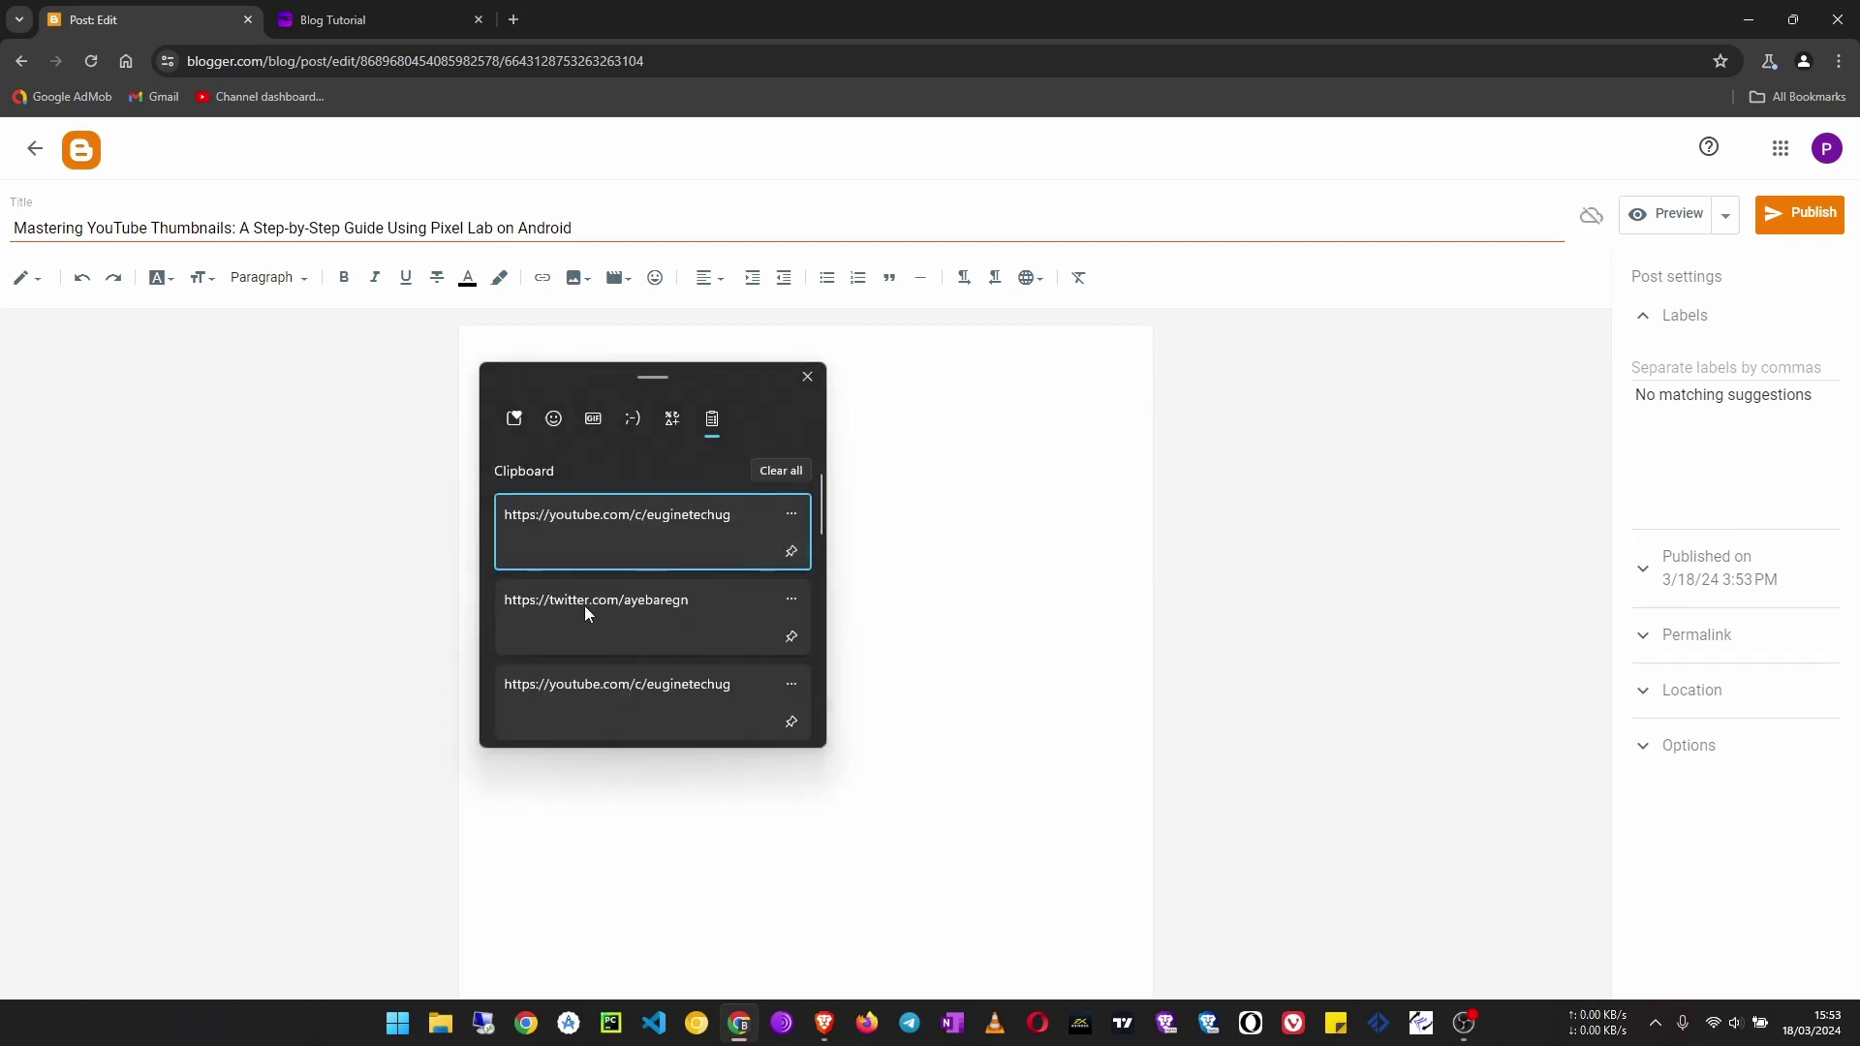
pyautogui.scroll(-5, 584, 613)
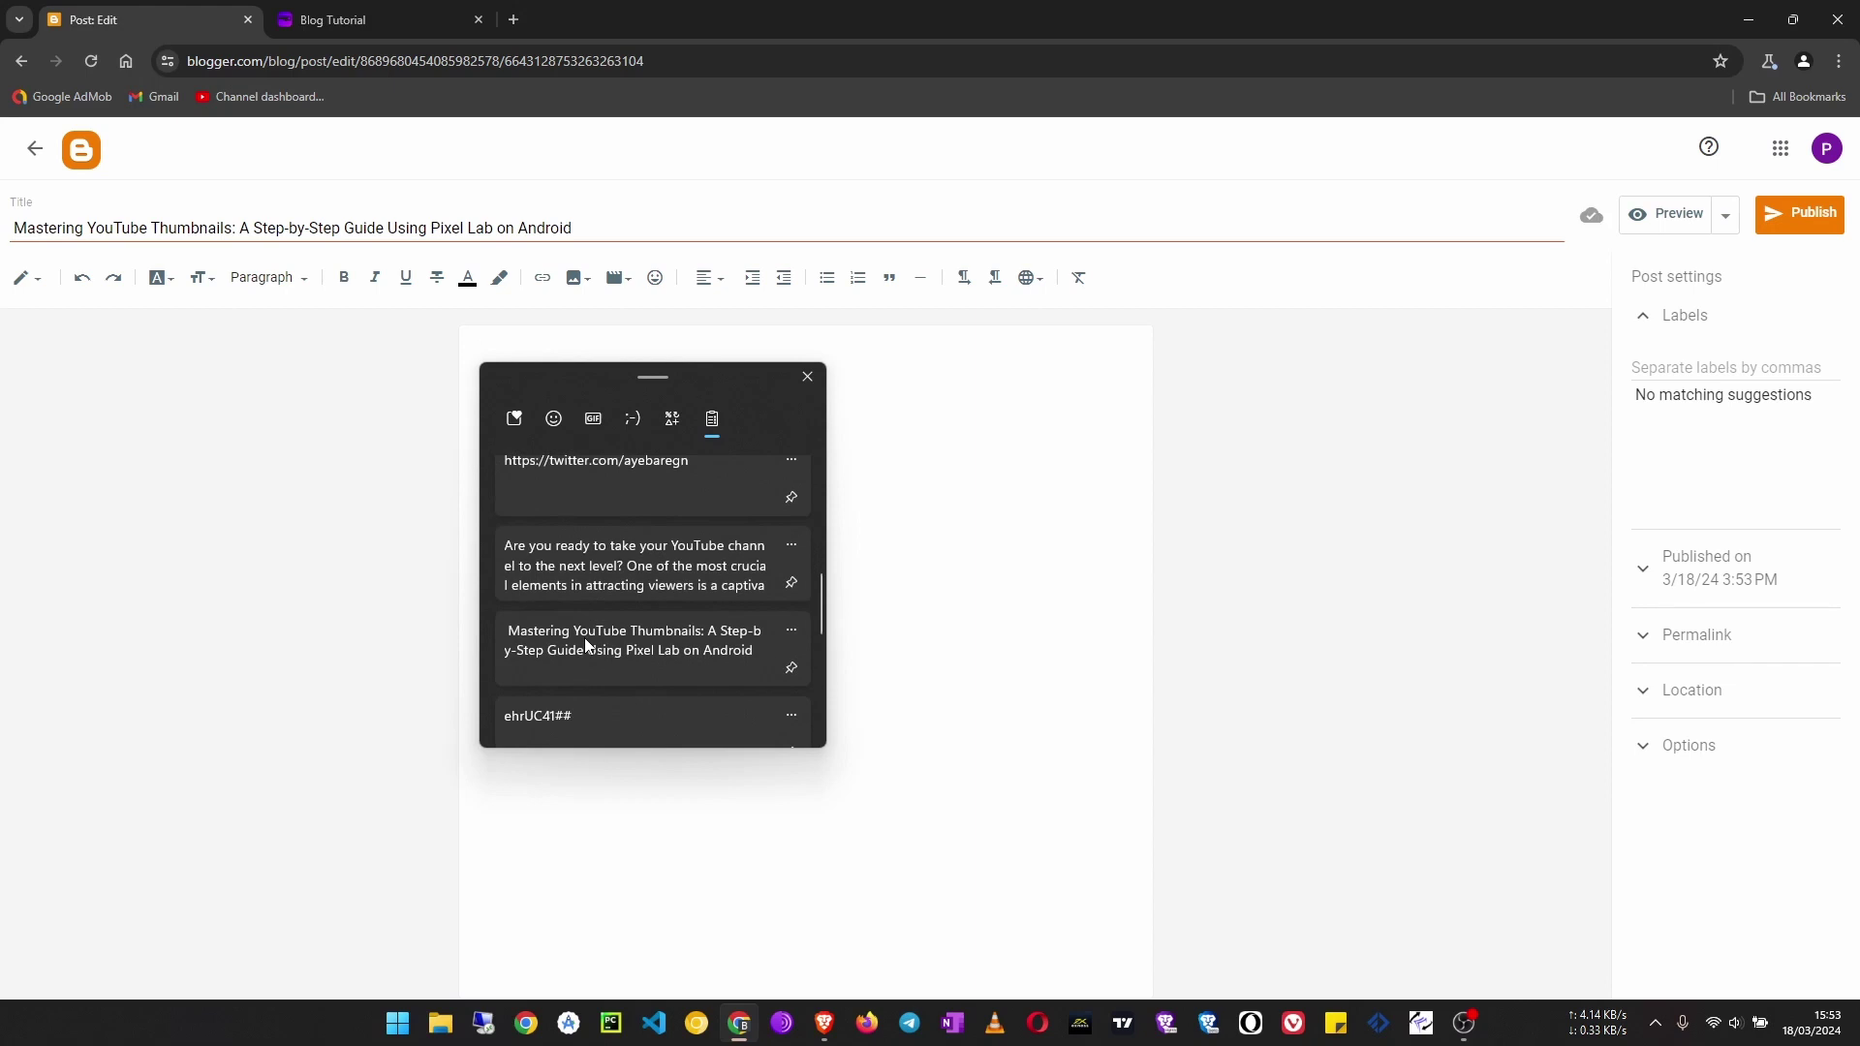
pyautogui.click(668, 561)
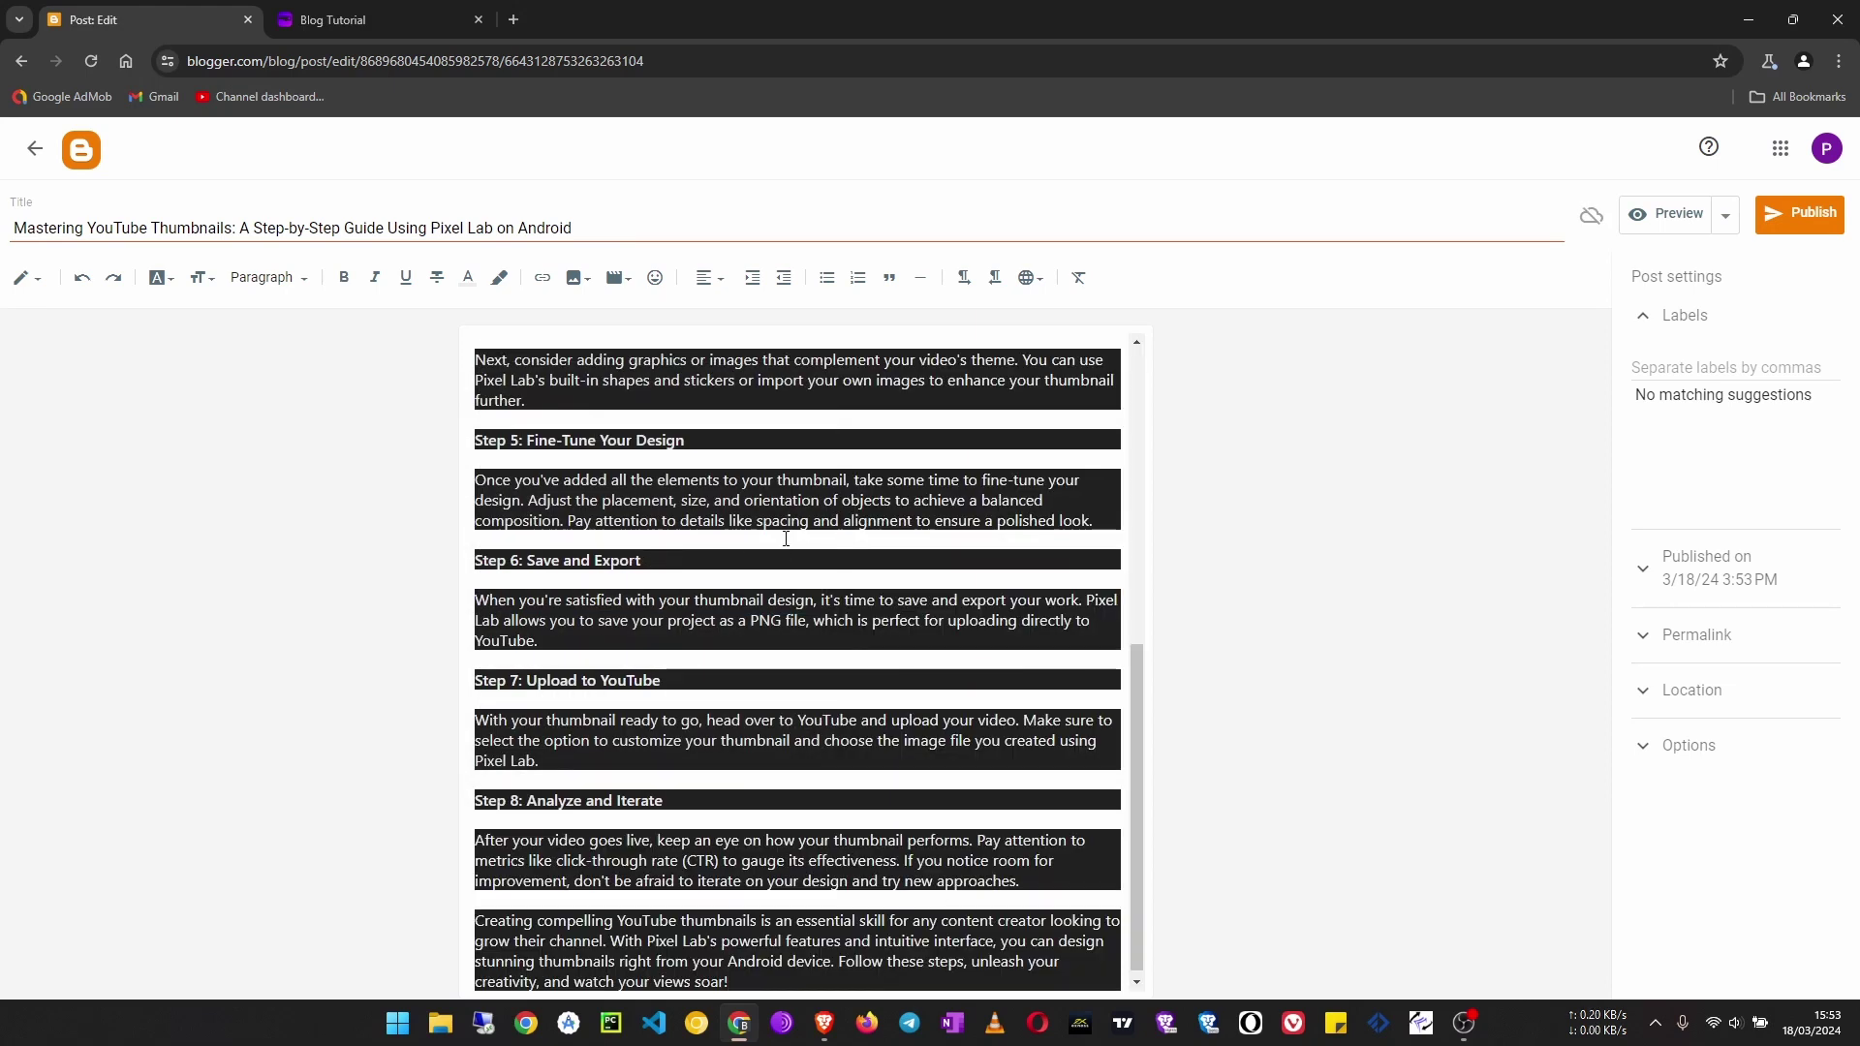
pyautogui.hotkey('ctrl', 'z')
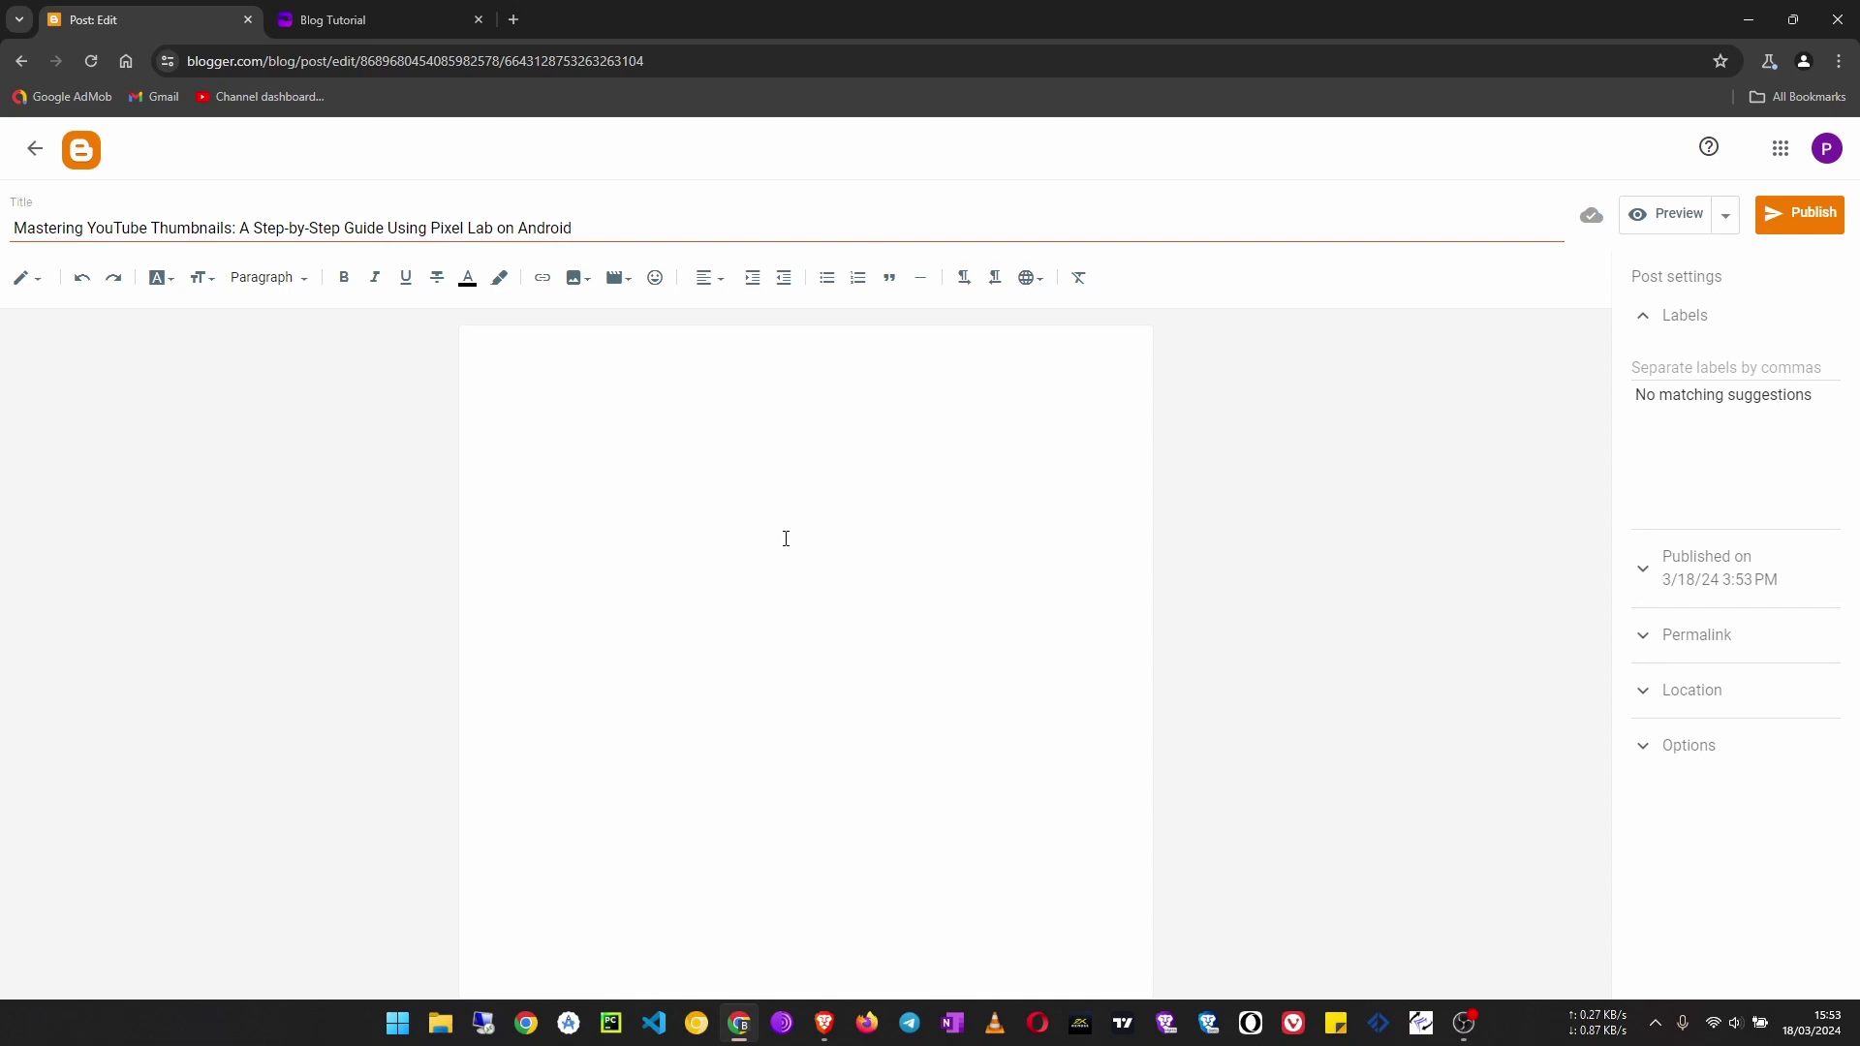
pyautogui.hotkey('ctrl', 'shift', 'v')
pyautogui.scroll(15, 786, 538)
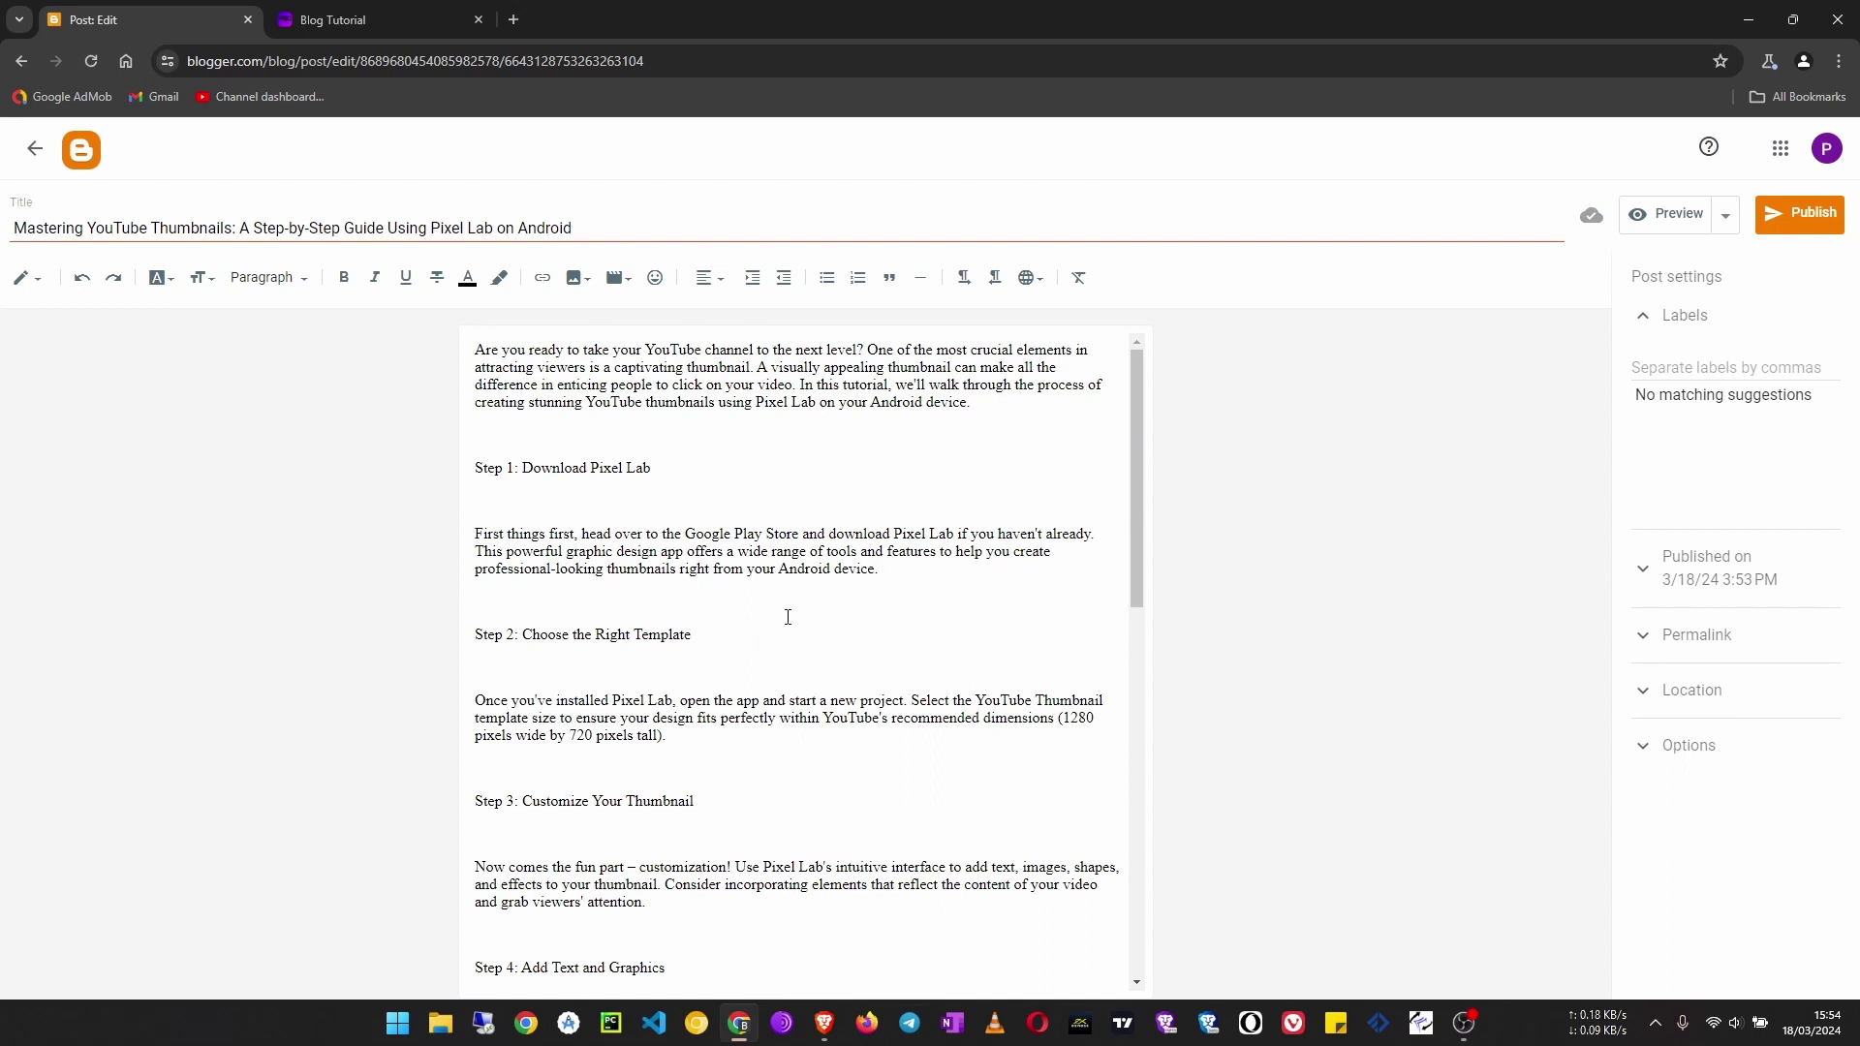
# Set the font of the whole article to Verdana
pyautogui.hotkey('ctrl', 'a')
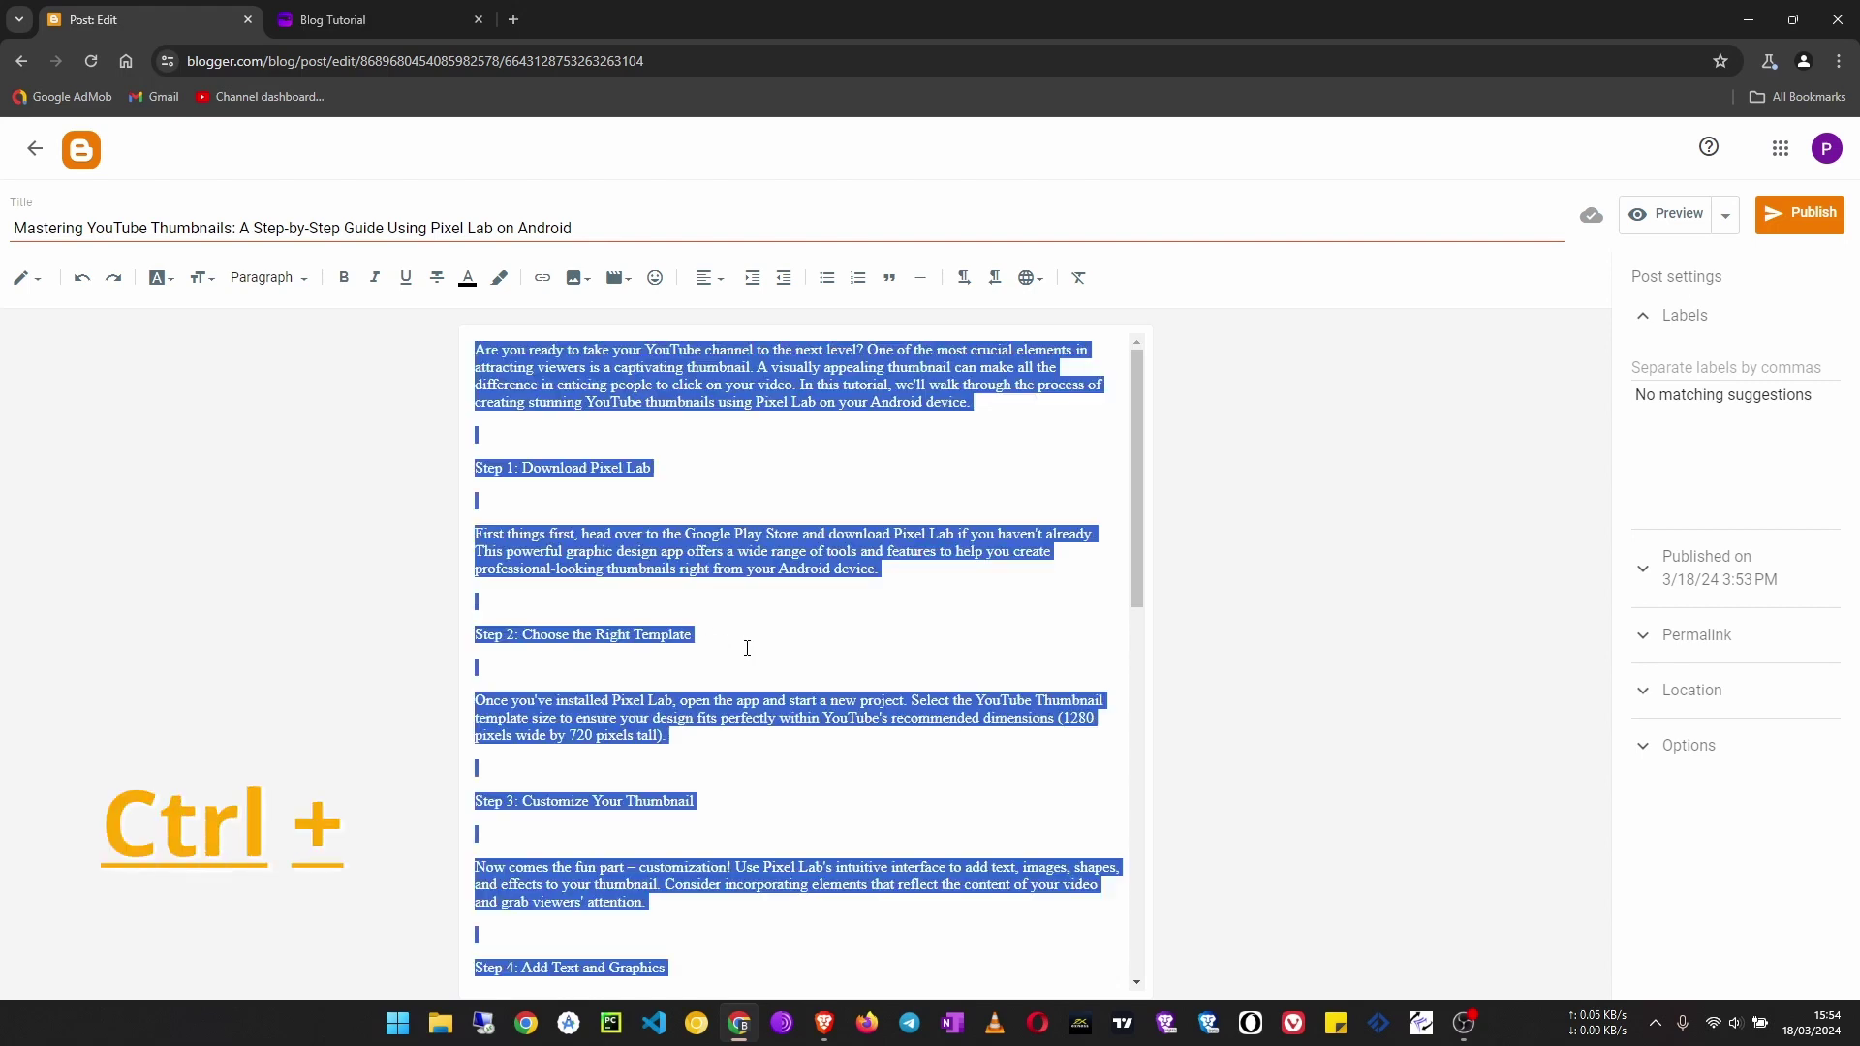
pyautogui.scroll(-7, 761, 509)
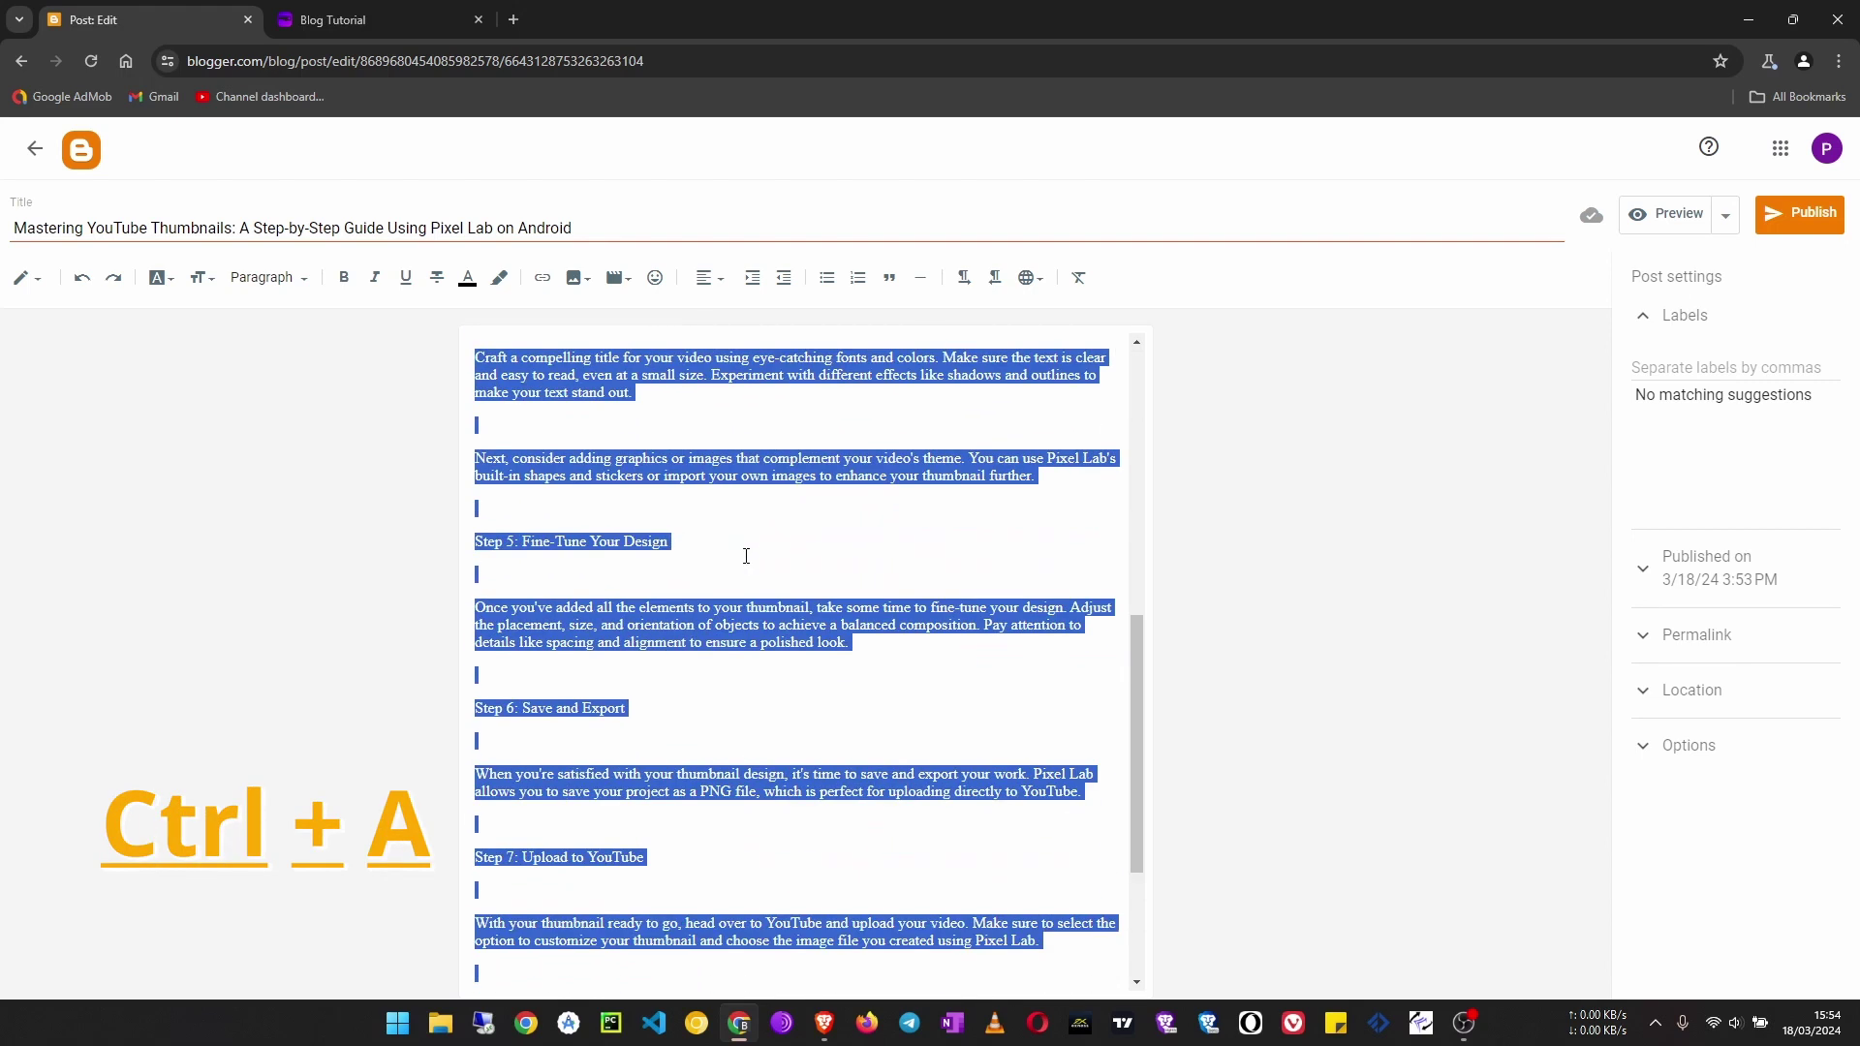
pyautogui.scroll(6, 747, 552)
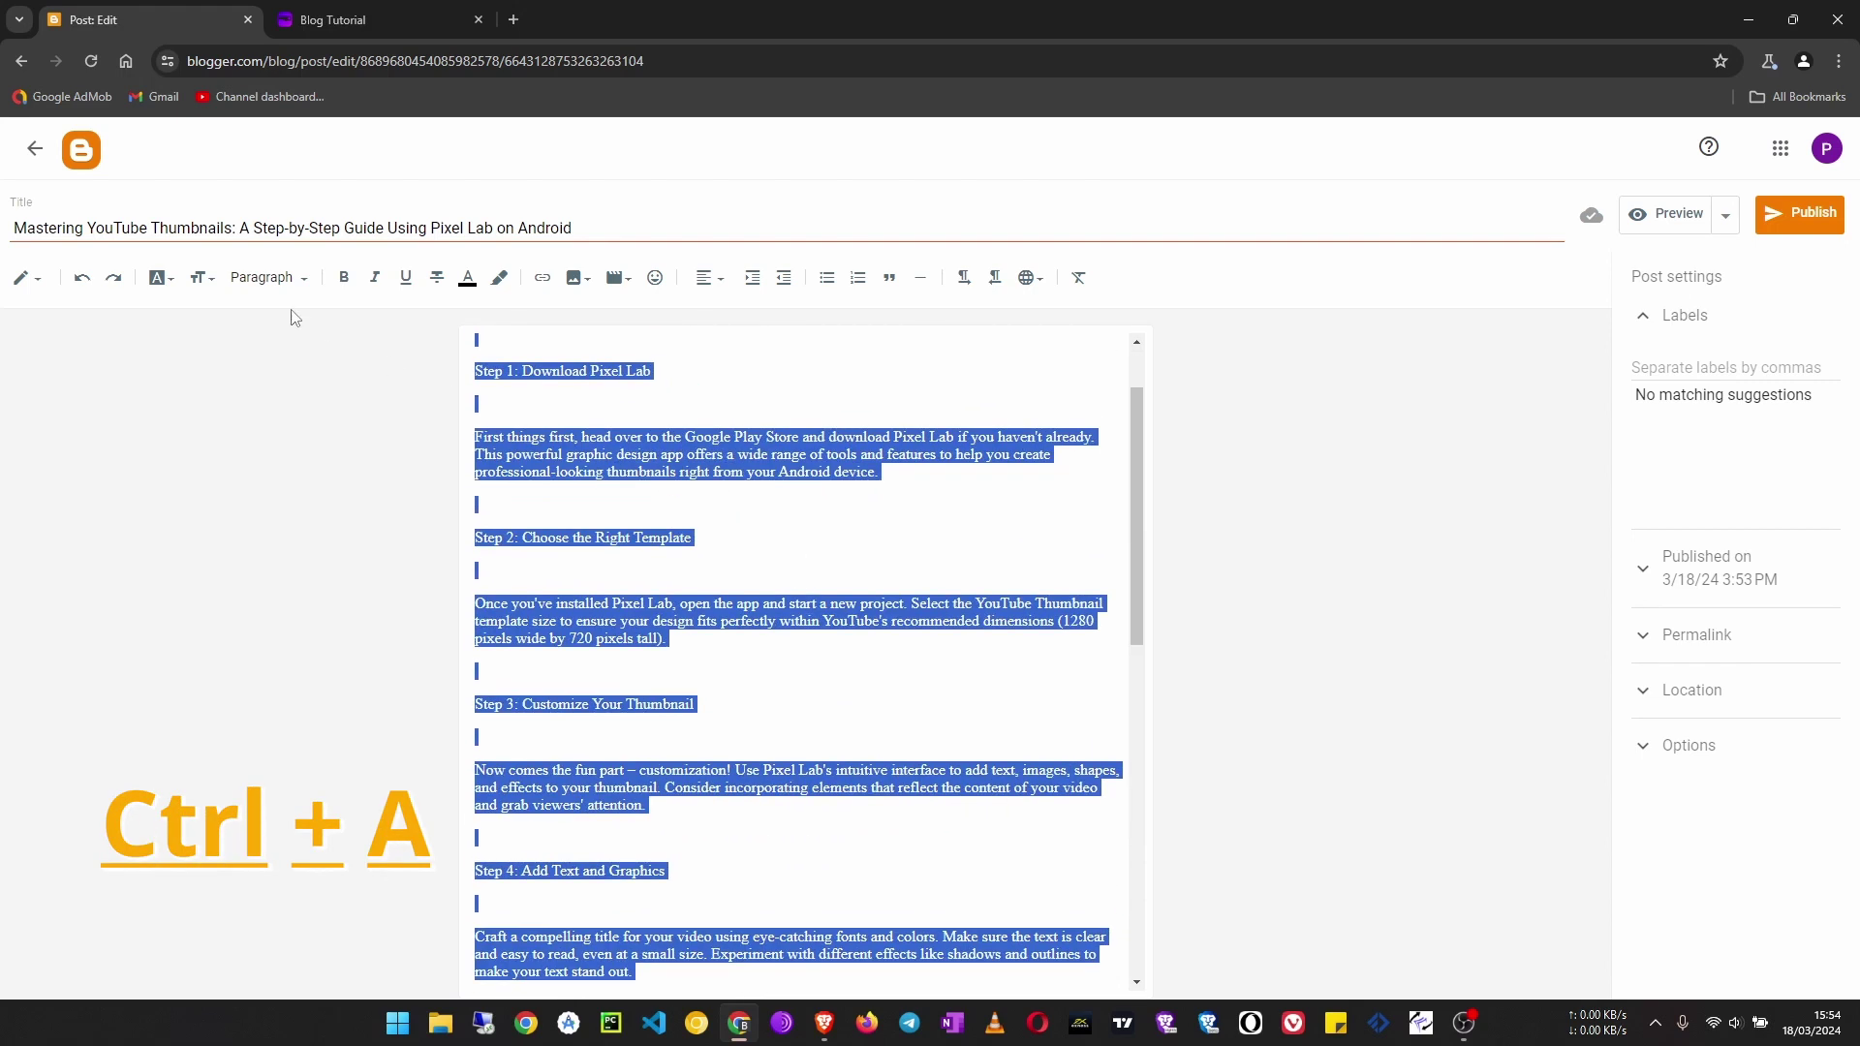
pyautogui.click(167, 289)
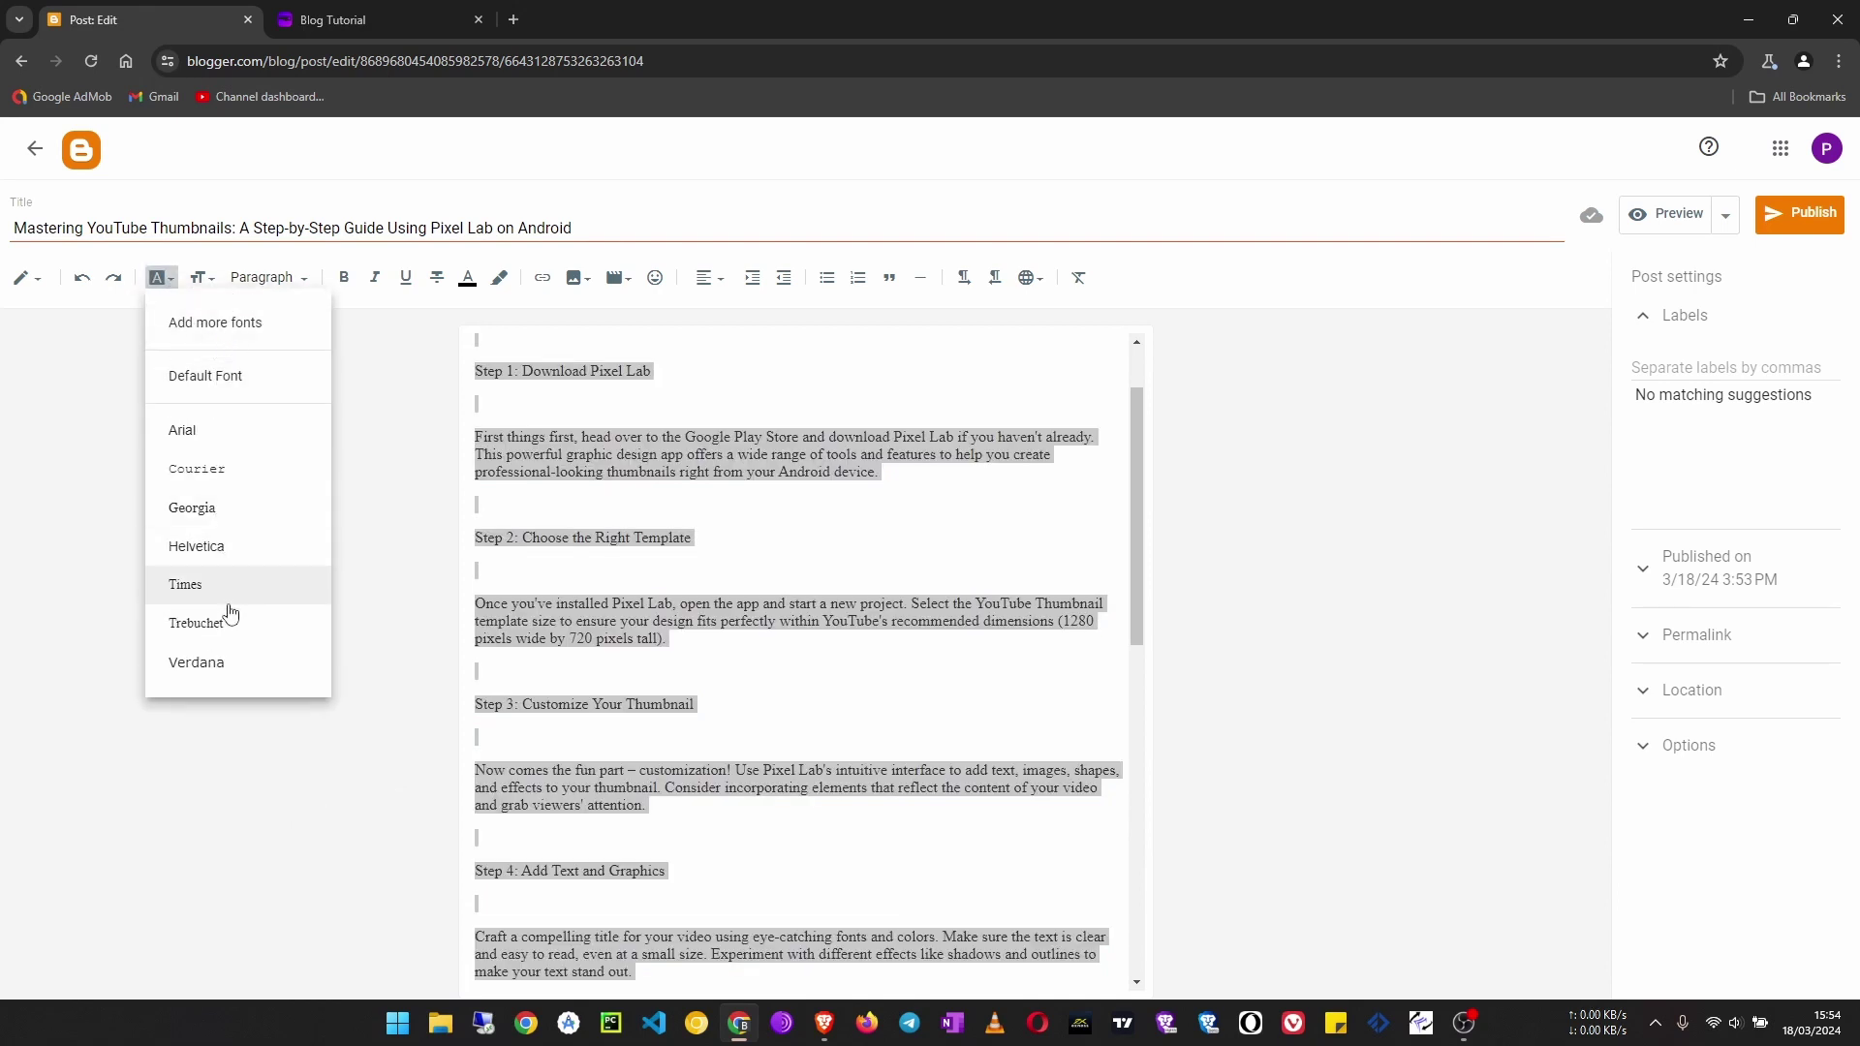
pyautogui.click(229, 664)
pyautogui.scroll(-1, 831, 531)
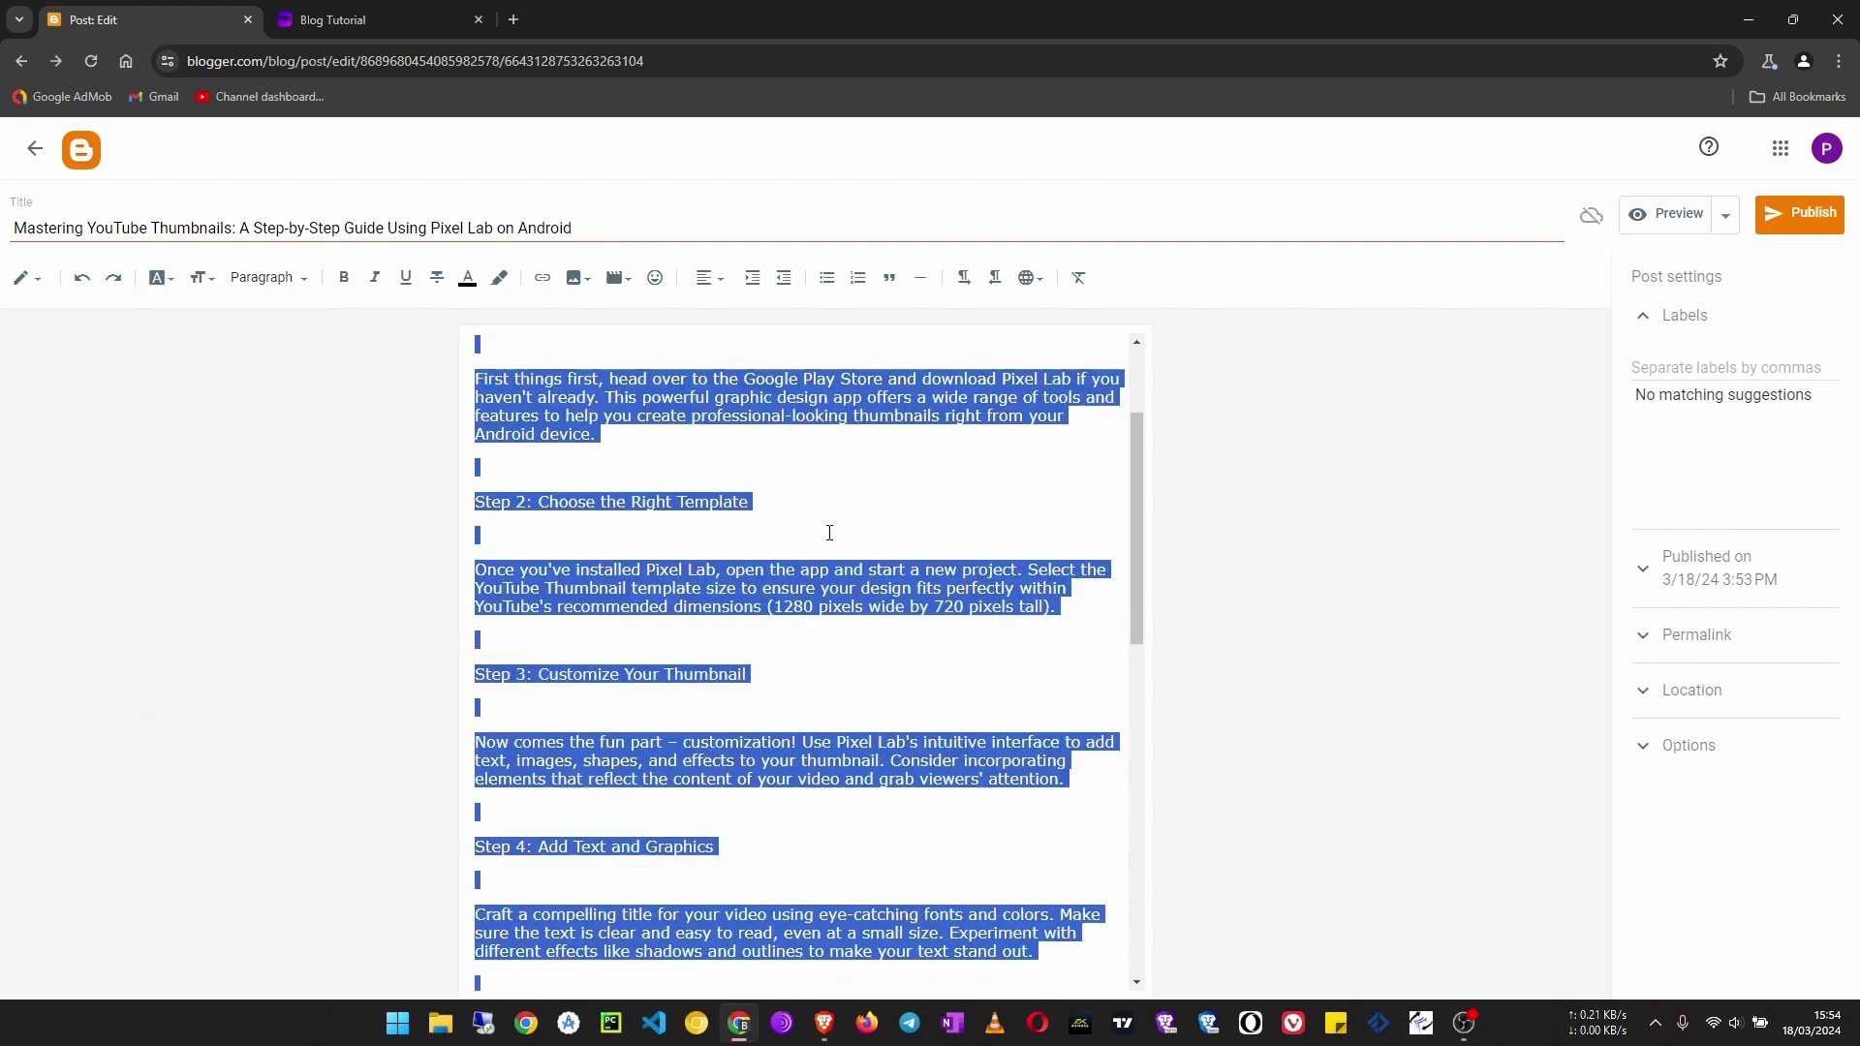
pyautogui.click(643, 490)
pyautogui.scroll(2, 513, 507)
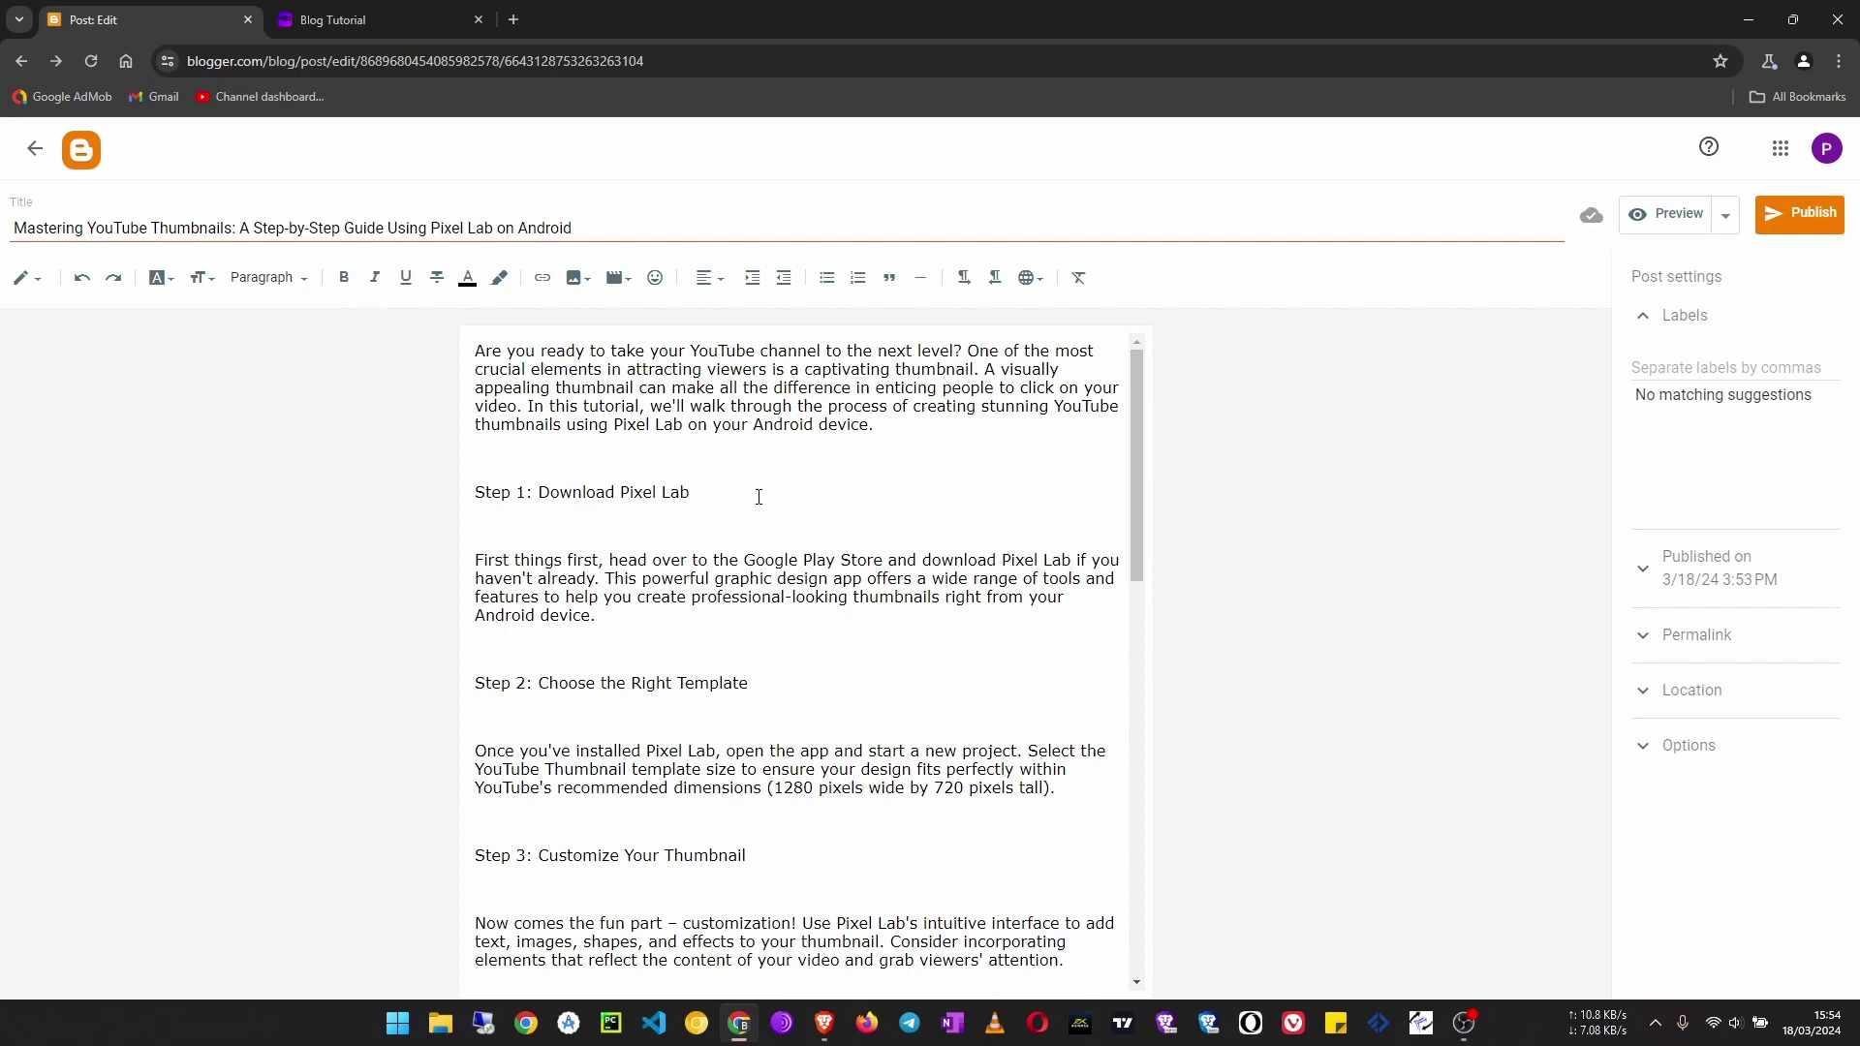
# Select the whole article, open the selection of additional fonts, and look through the available fonts
pyautogui.hotkey('ctrl', 'a')
pyautogui.click(160, 278)
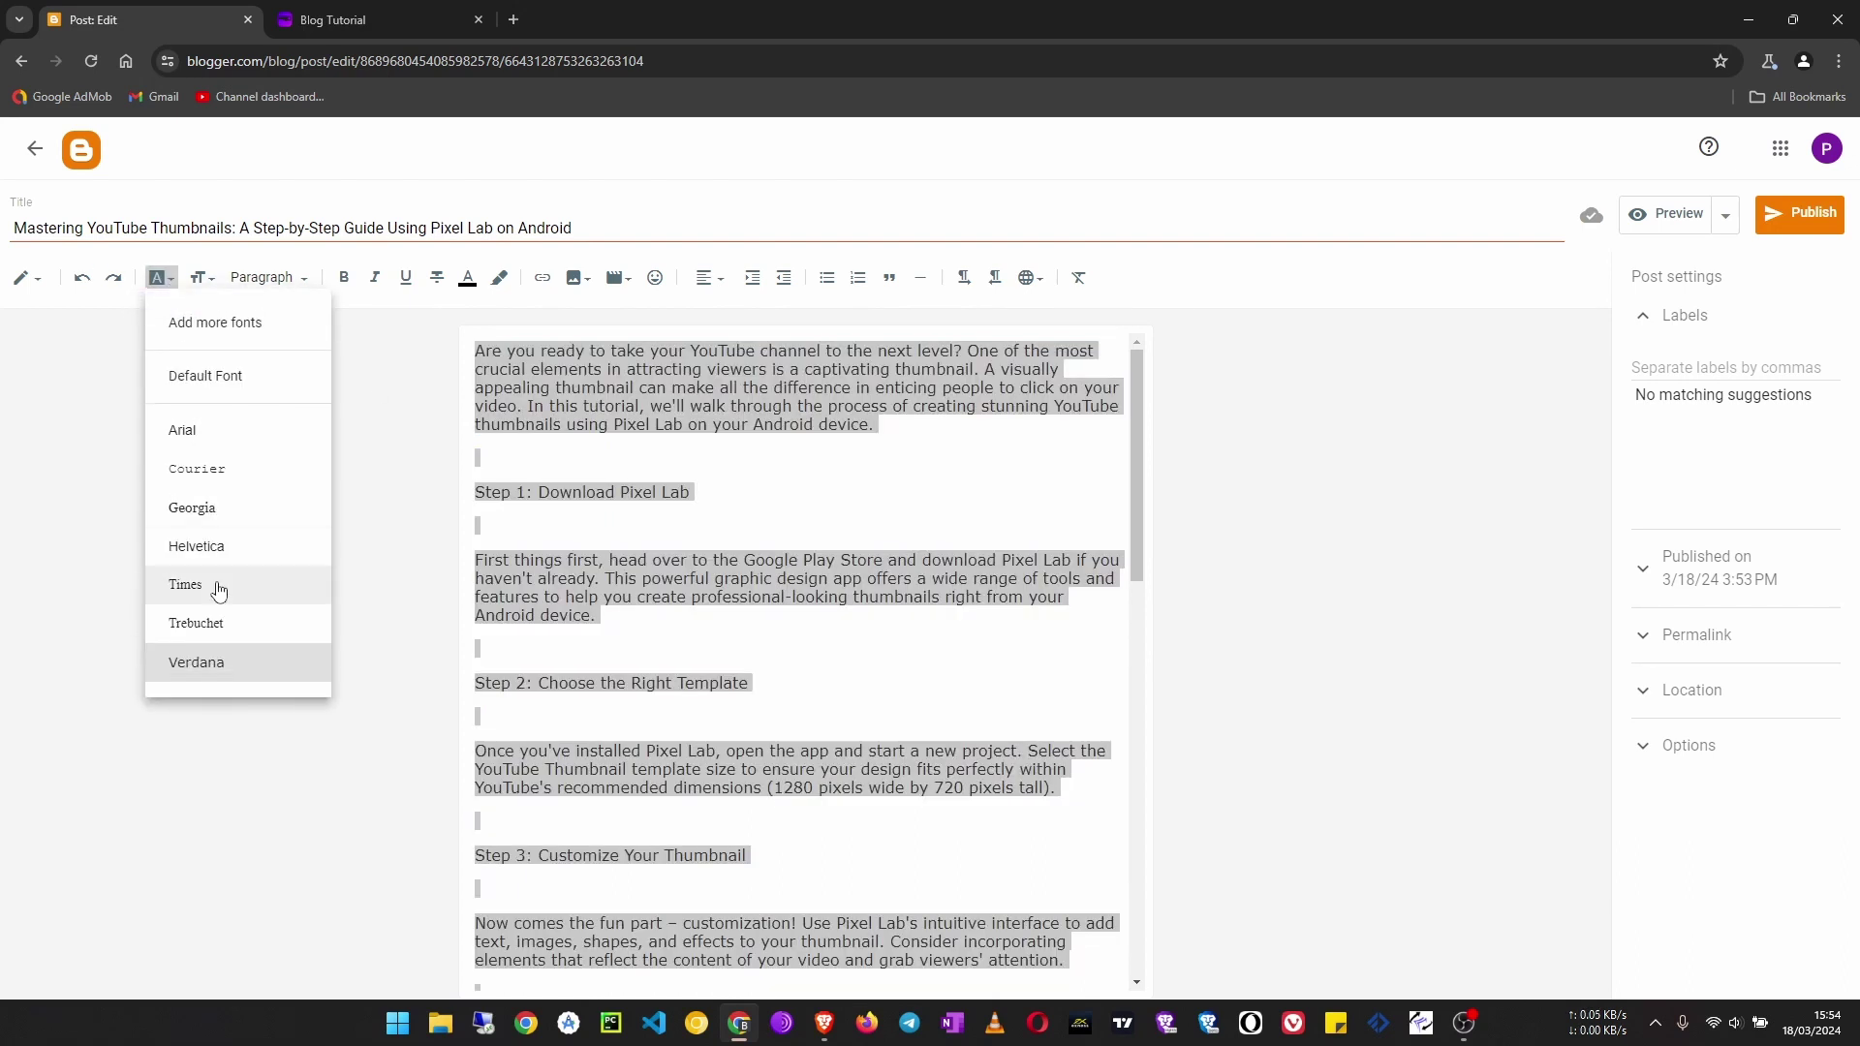
pyautogui.click(215, 323)
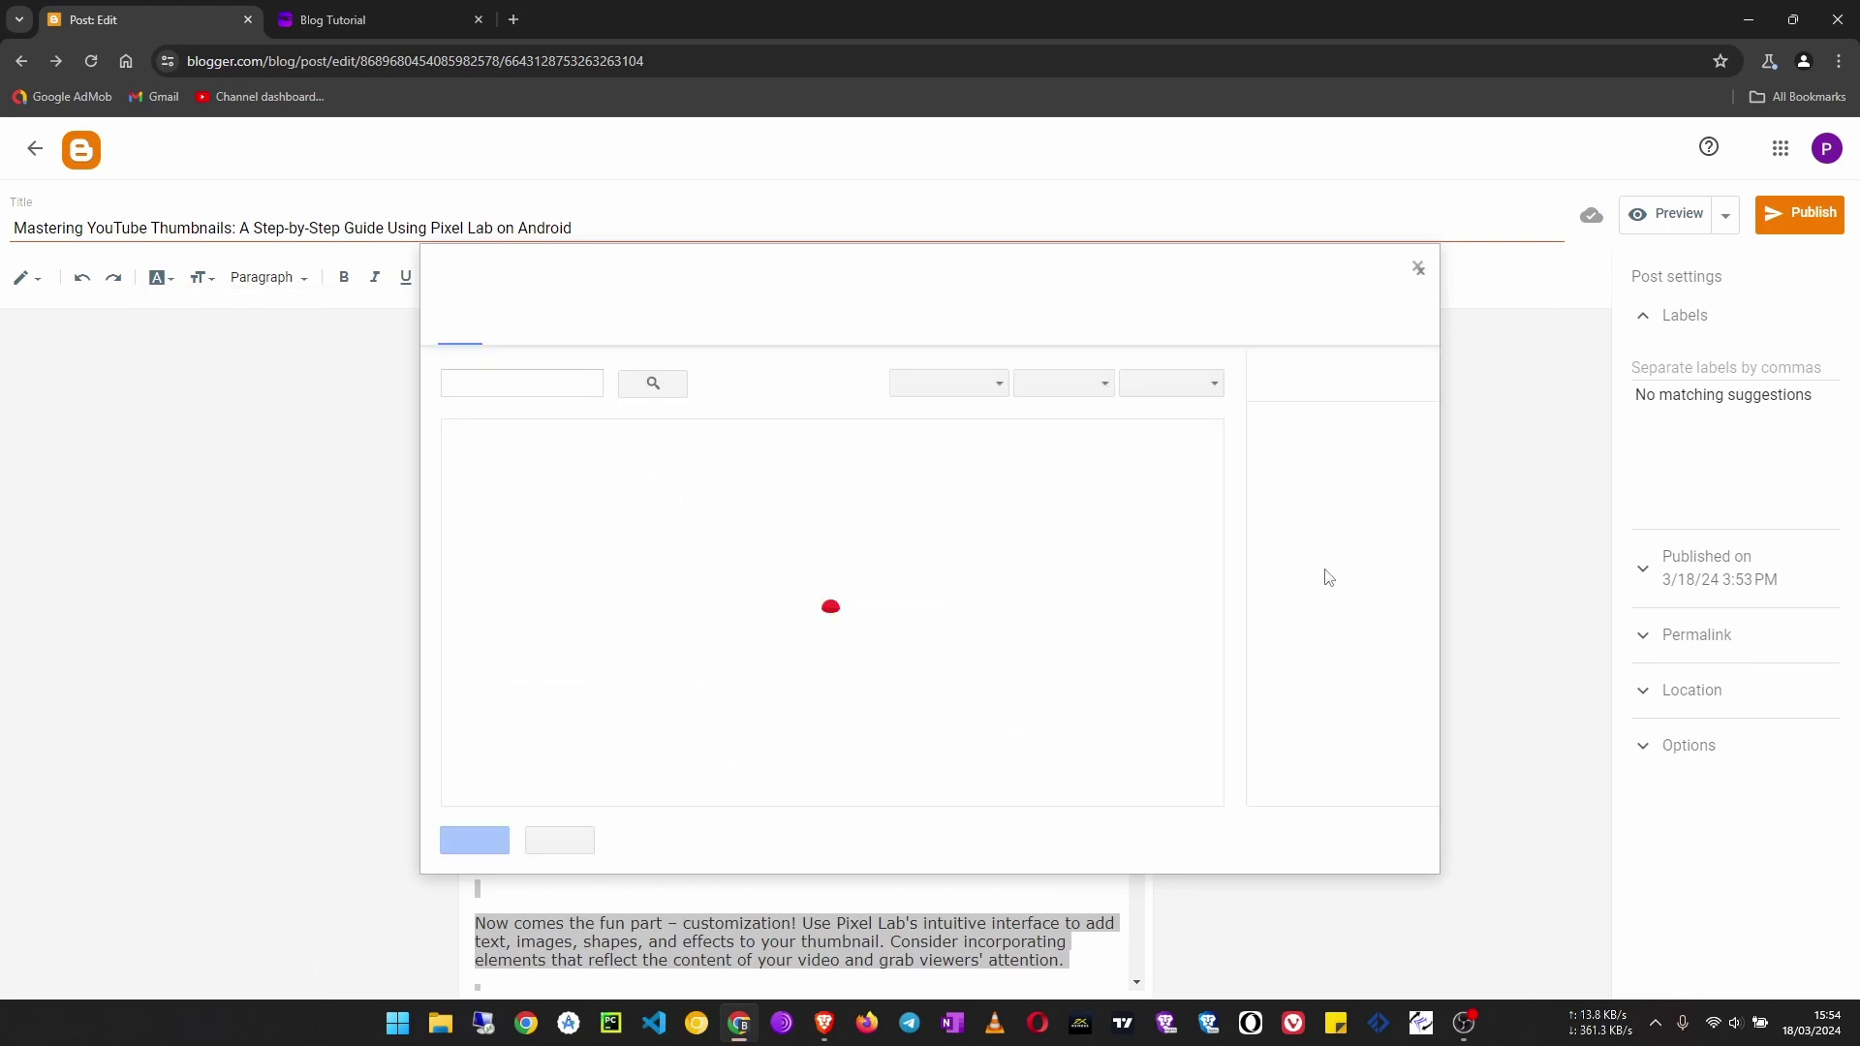
pyautogui.scroll(-1, 642, 520)
pyautogui.scroll(-10, 642, 520)
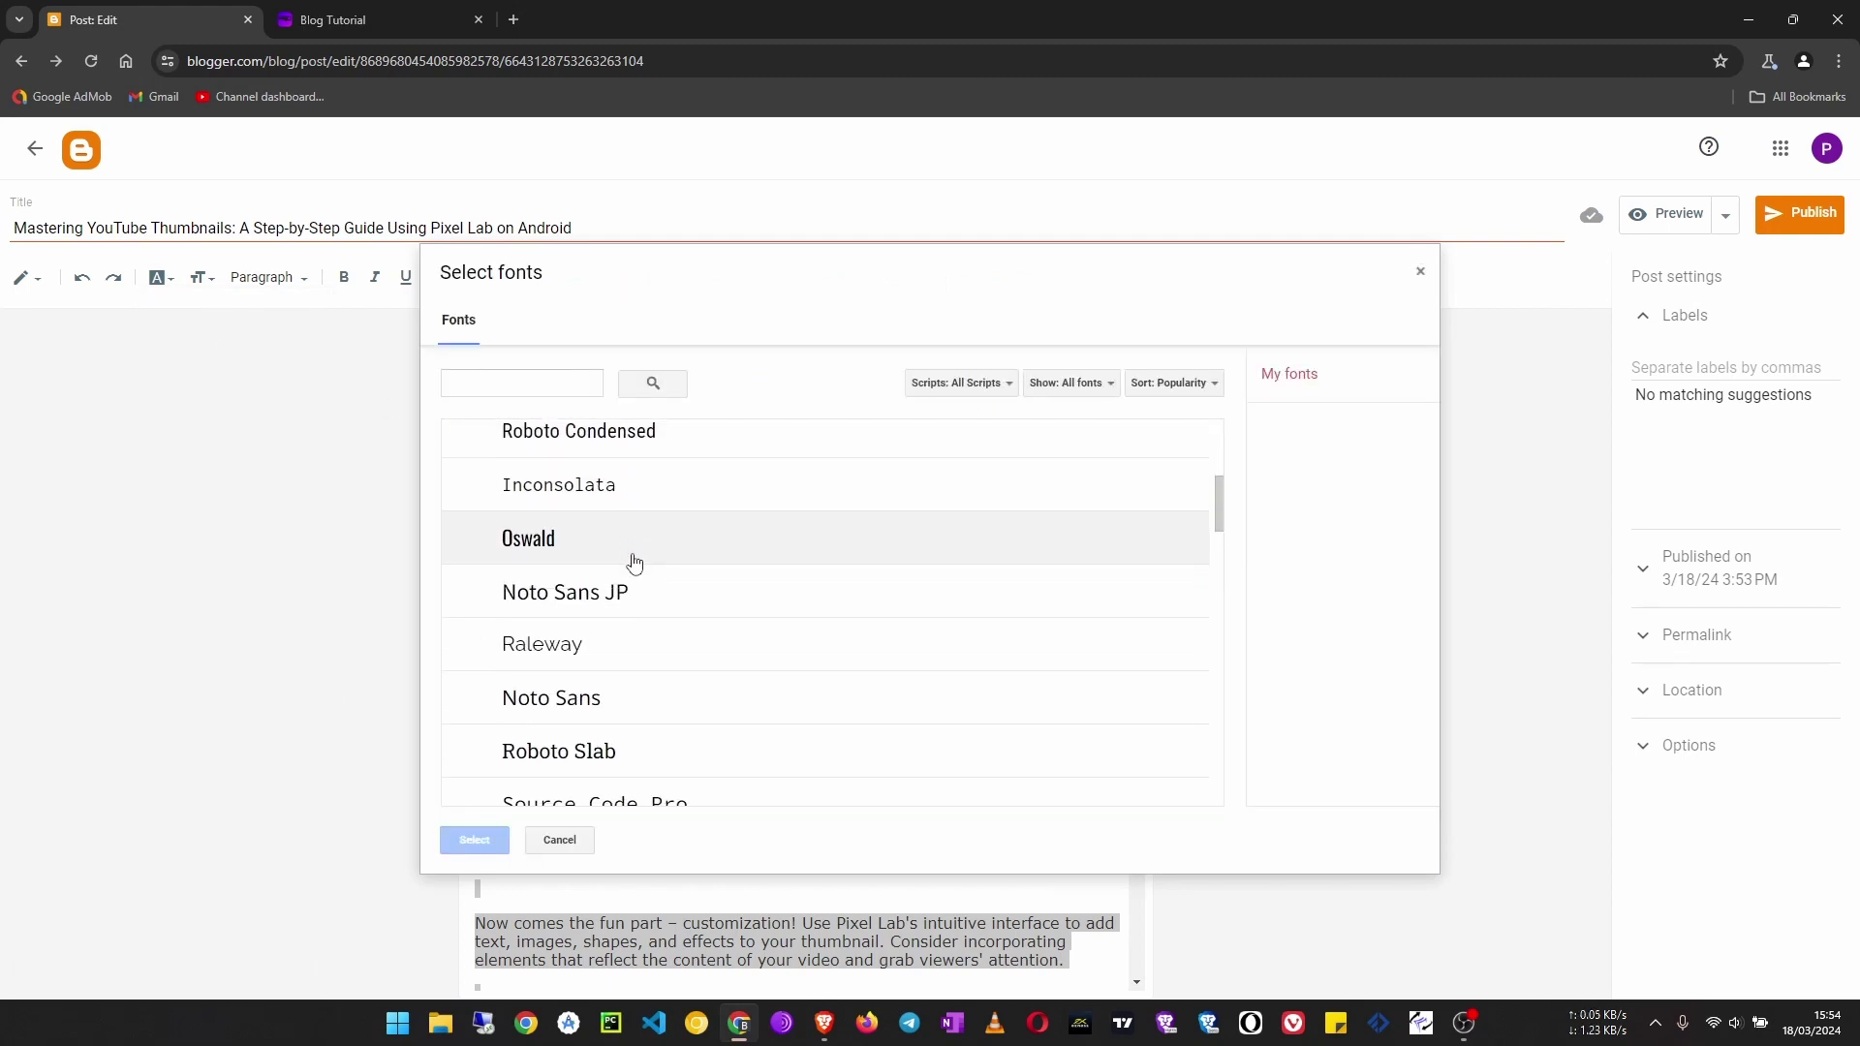
pyautogui.scroll(-10, 682, 692)
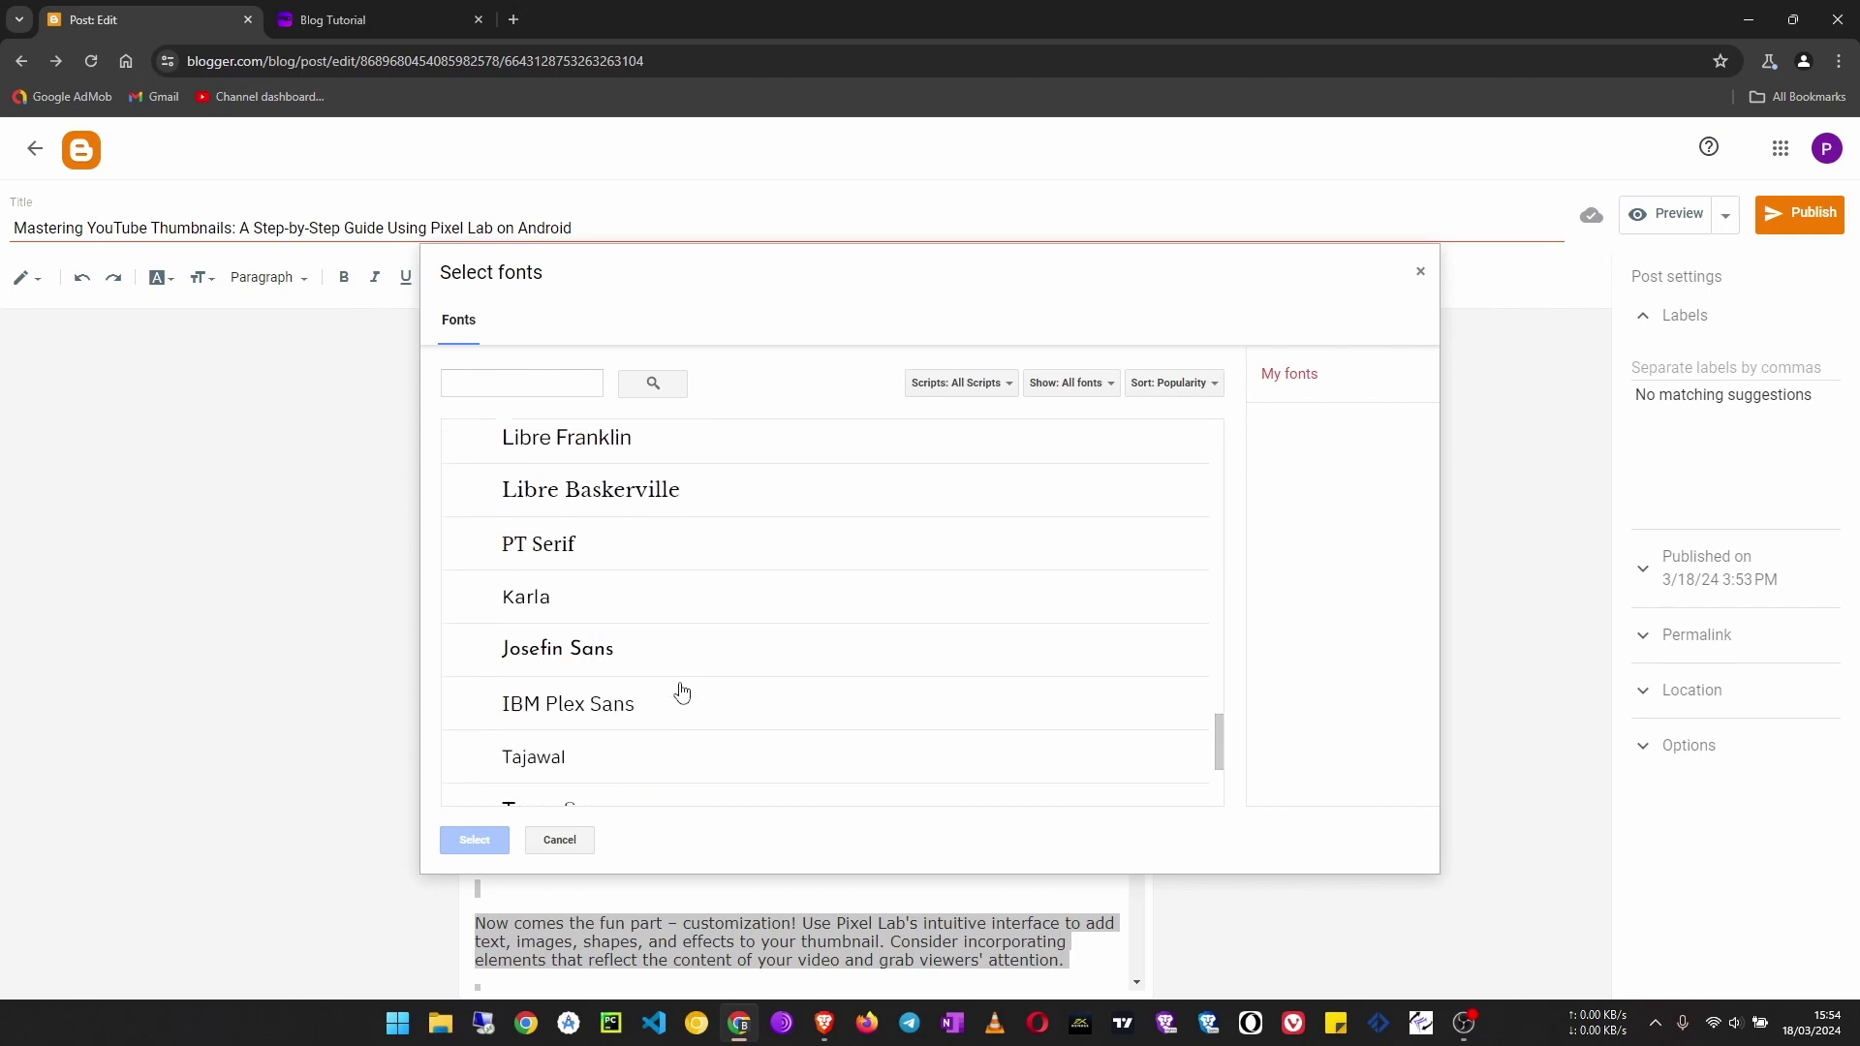
pyautogui.scroll(-15, 682, 693)
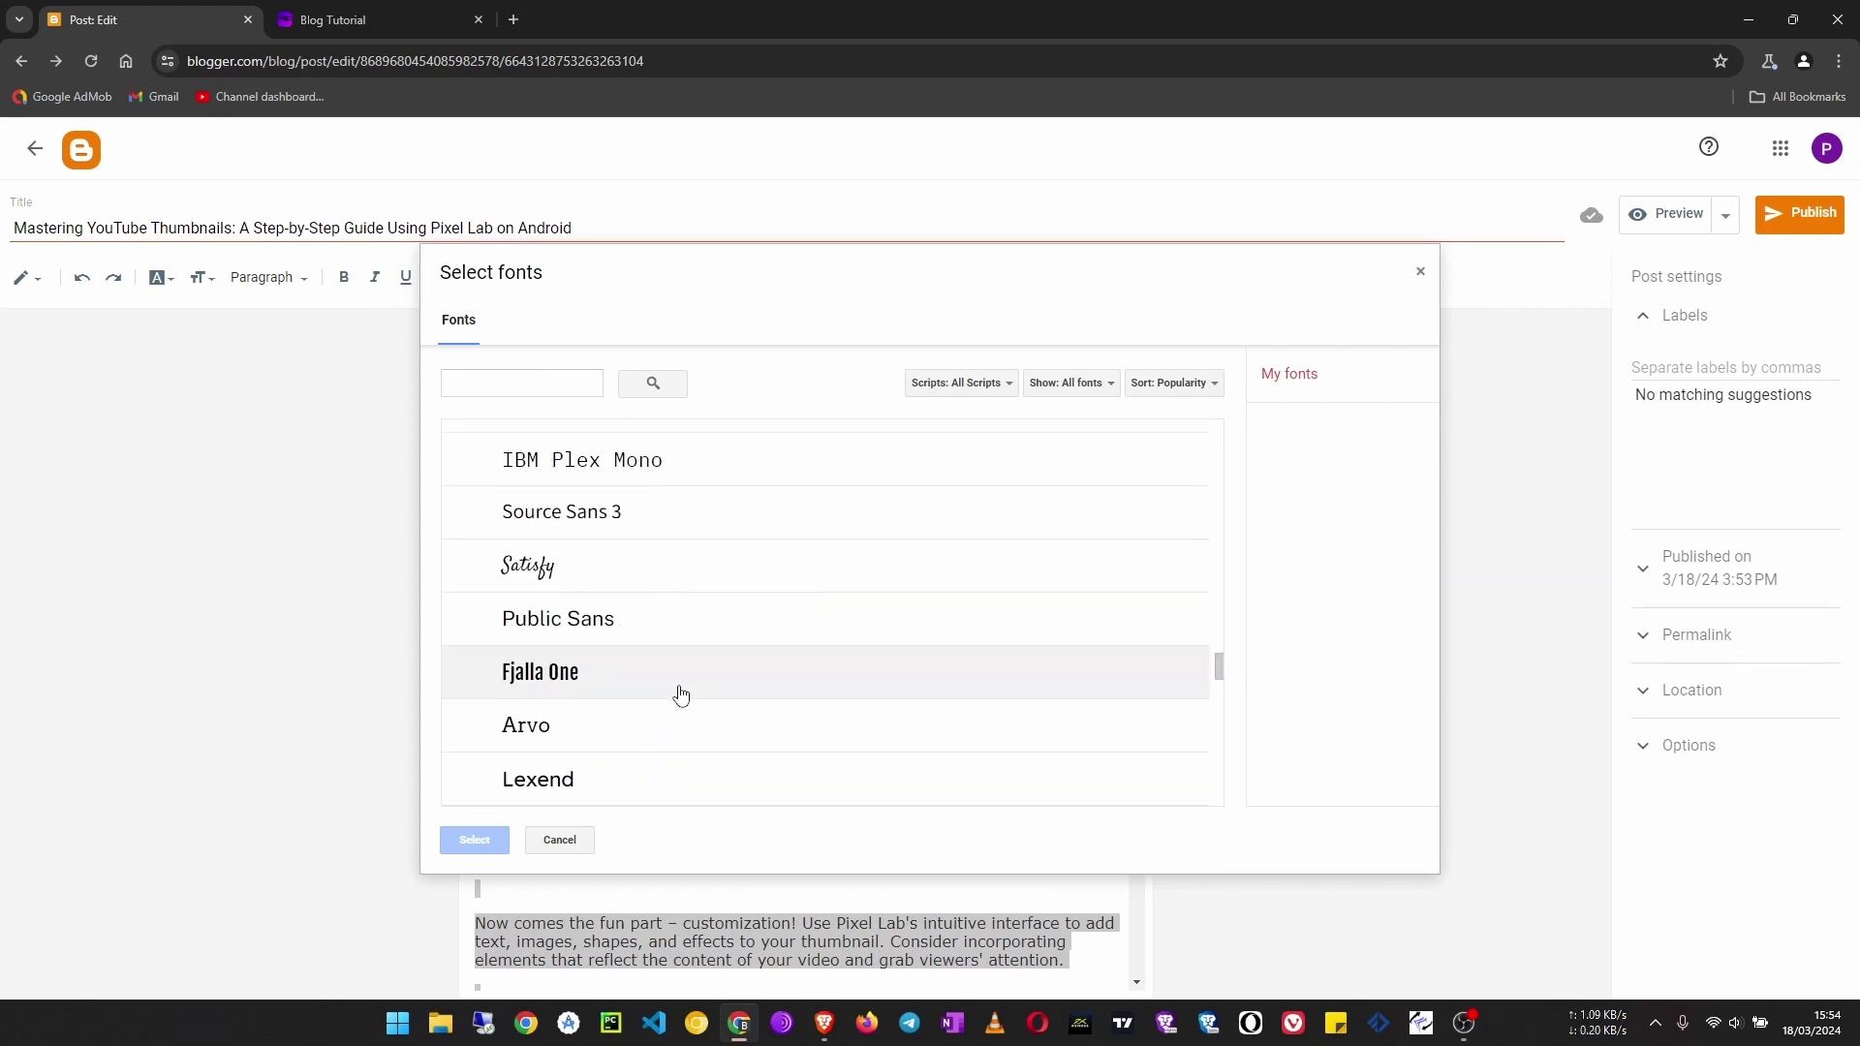
pyautogui.scroll(-10, 684, 703)
pyautogui.scroll(-5, 687, 712)
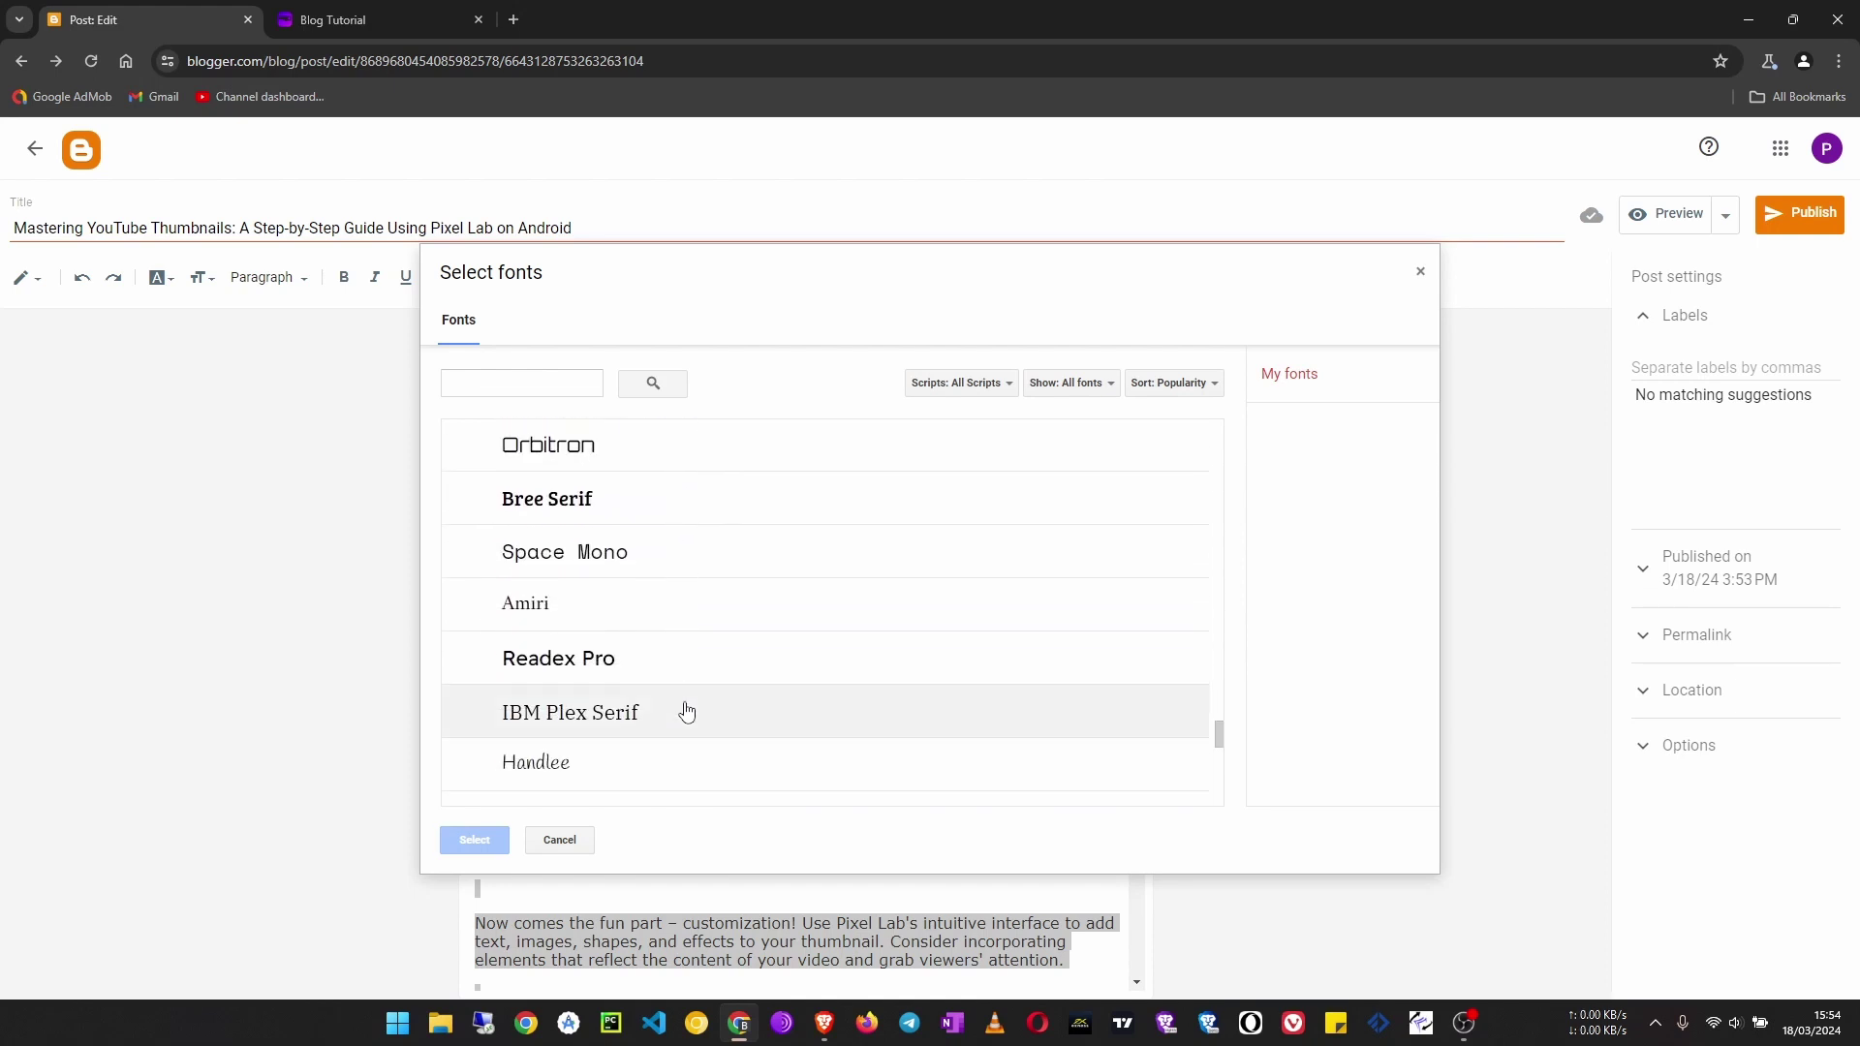
pyautogui.scroll(15, 828, 737)
pyautogui.scroll(10, 828, 733)
pyautogui.scroll(3, 826, 728)
# Find the Poppins font by searching for "poppi", add it to the font choices, and apply it to the whole article
pyautogui.click(537, 382)
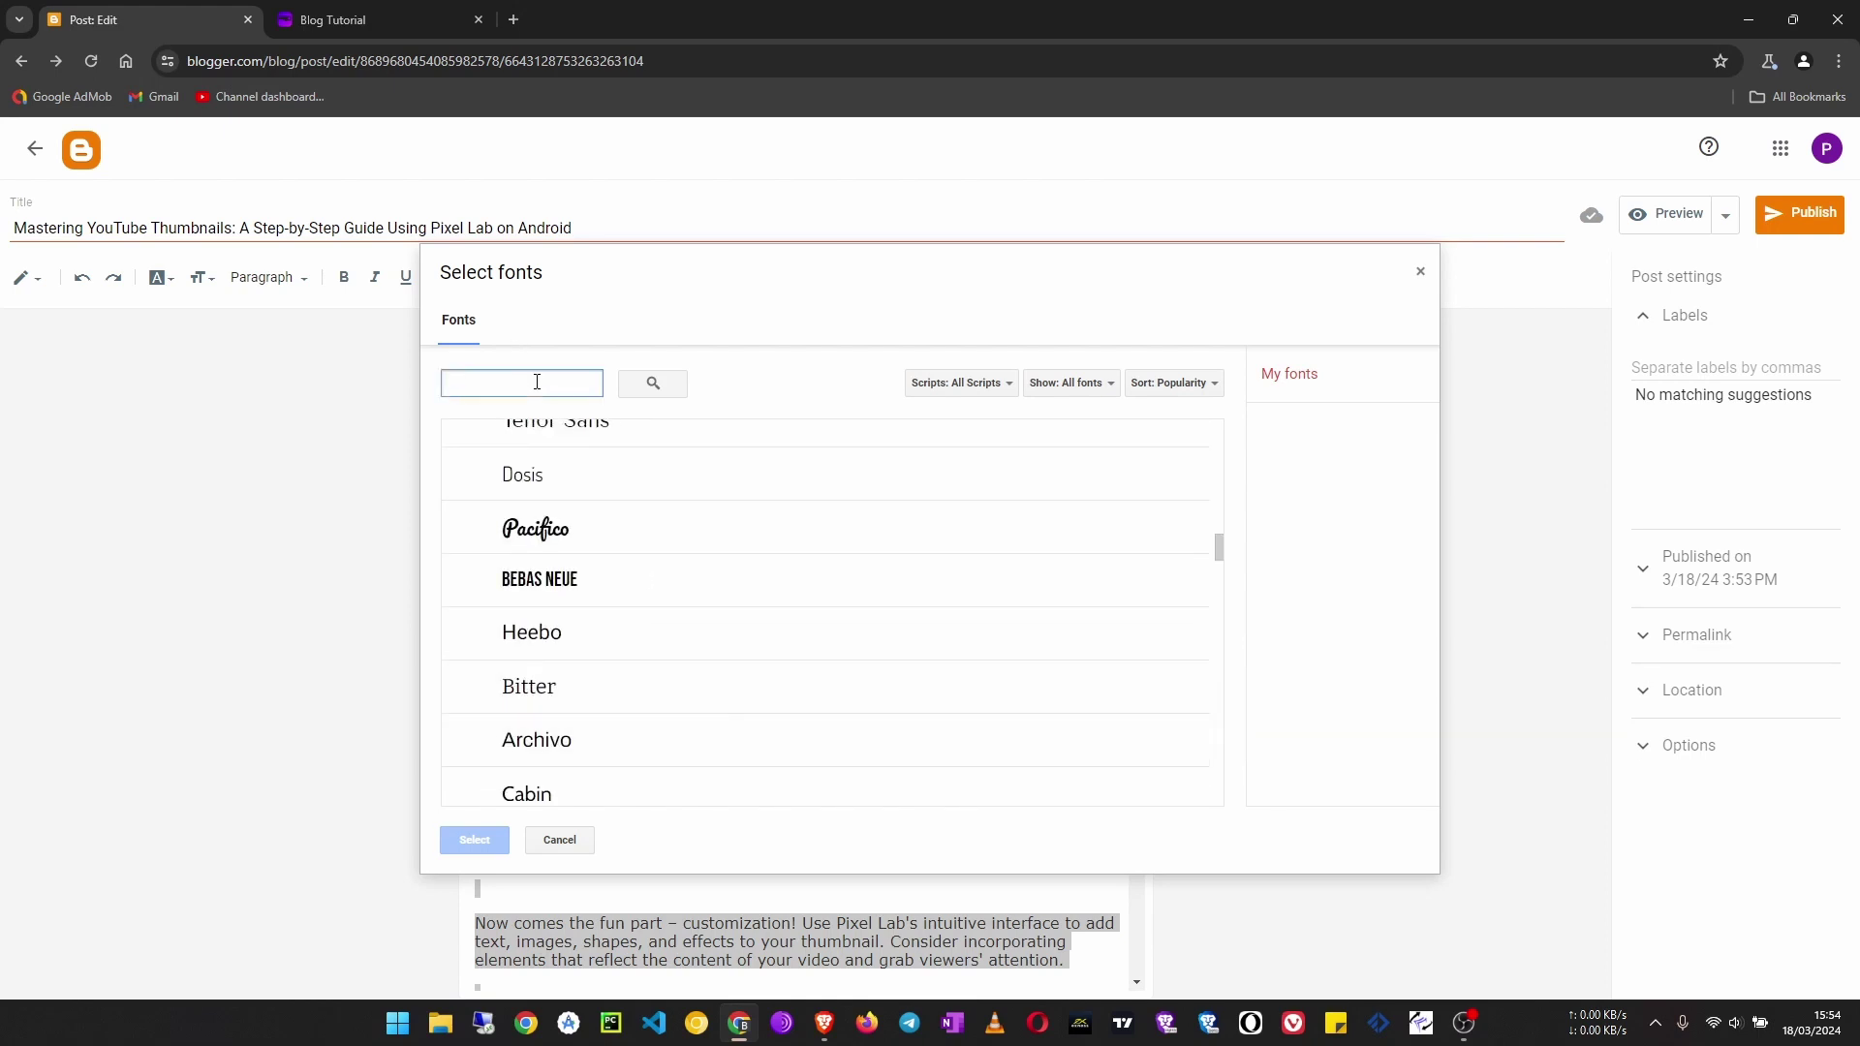
pyautogui.write('poppi')
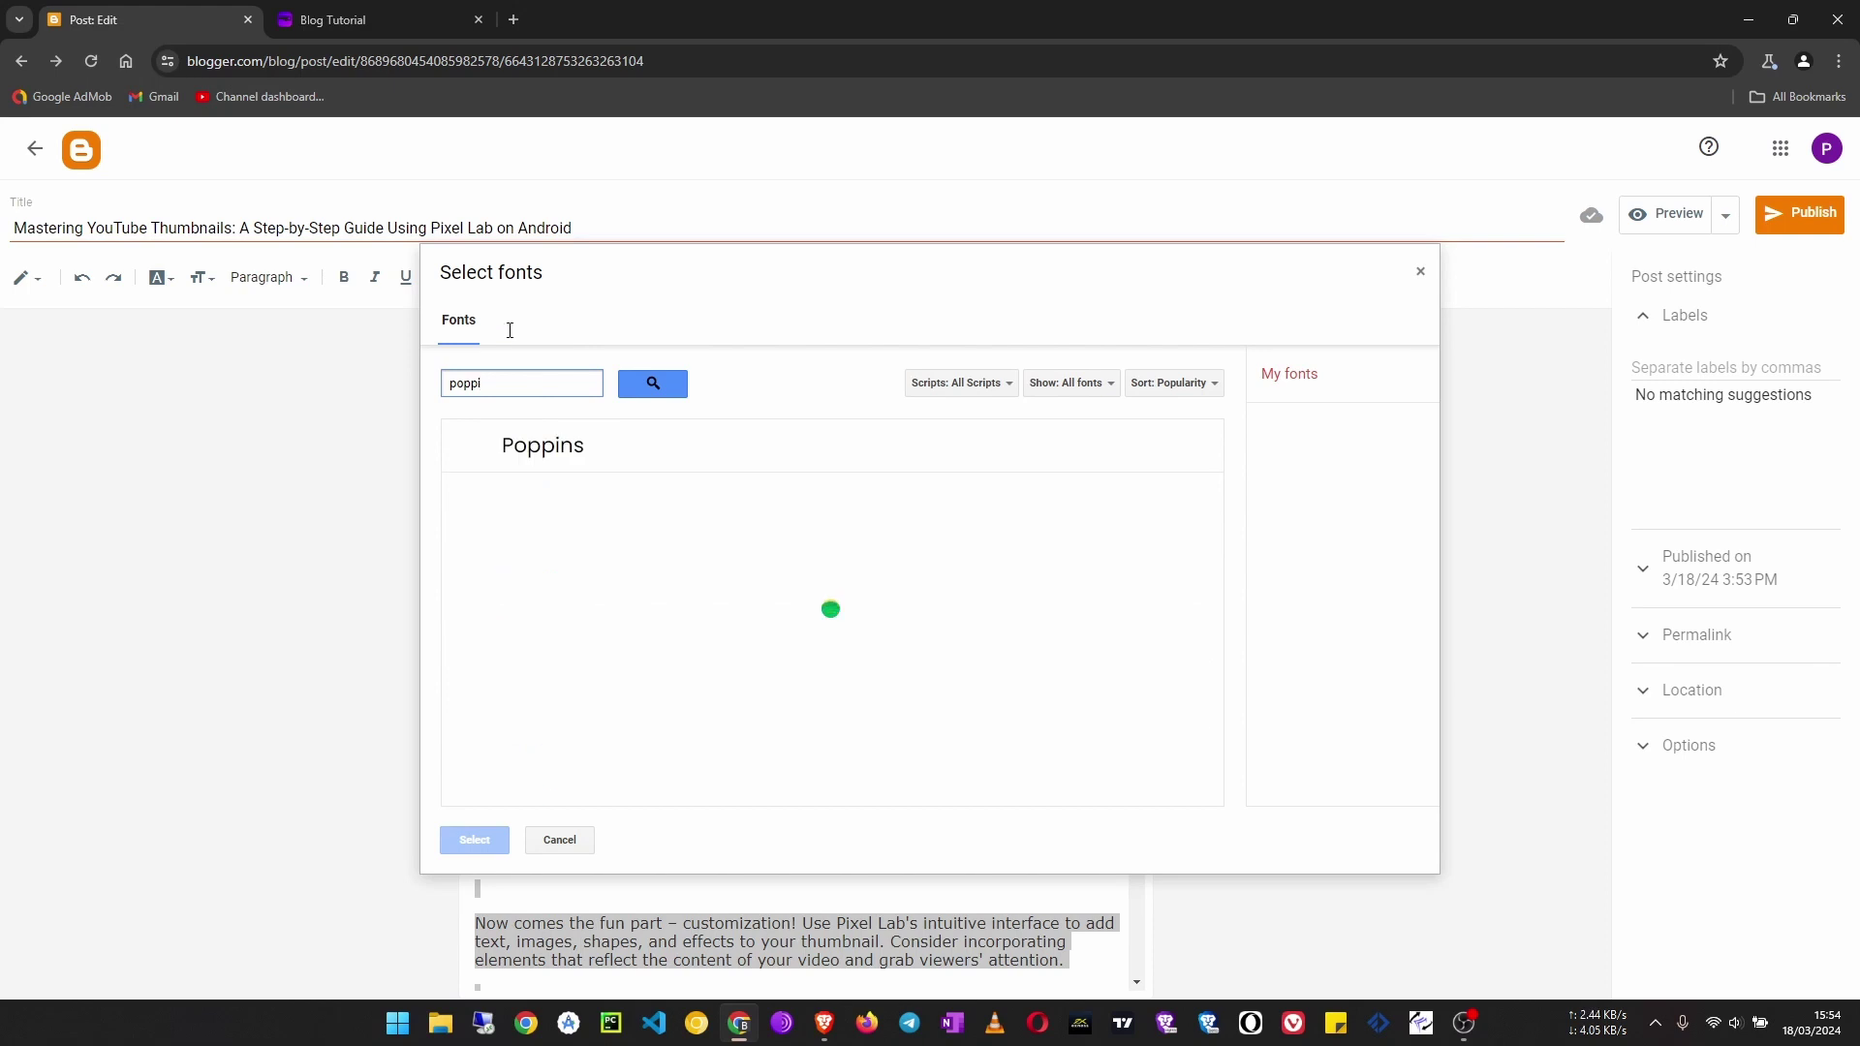
pyautogui.click(542, 445)
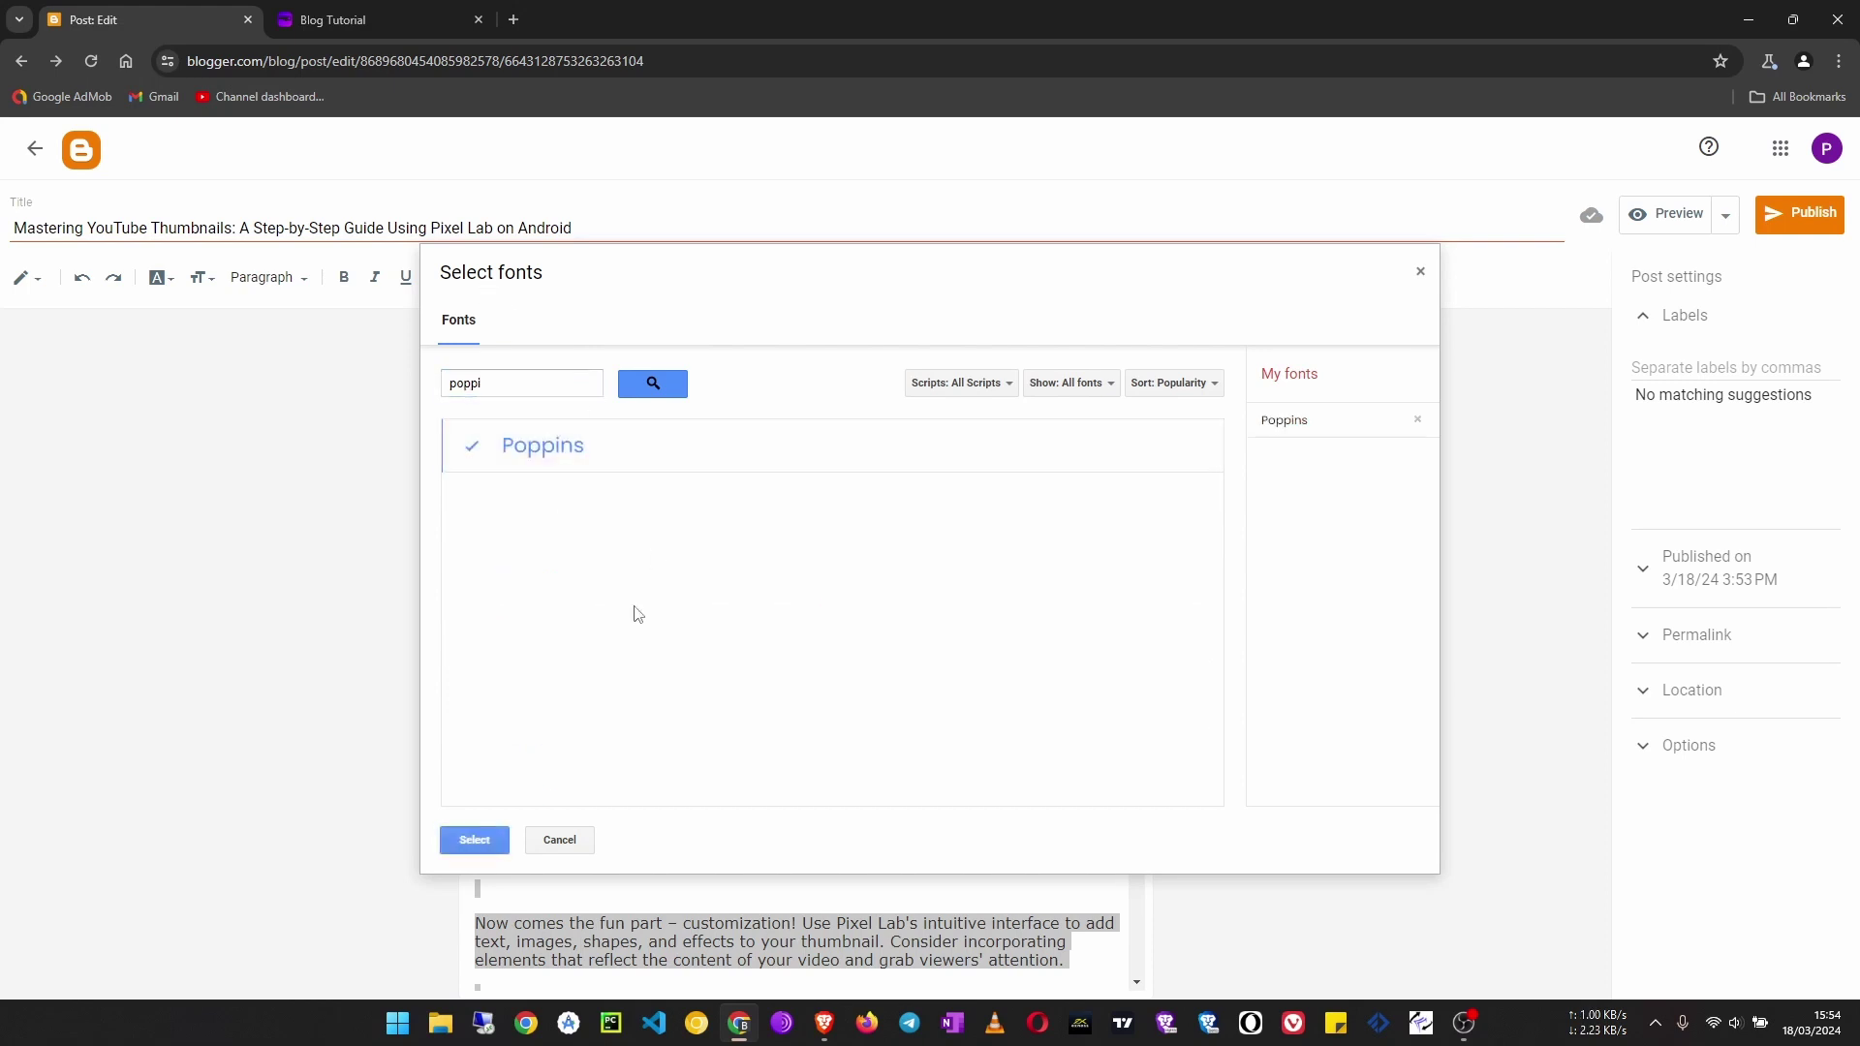
pyautogui.click(461, 850)
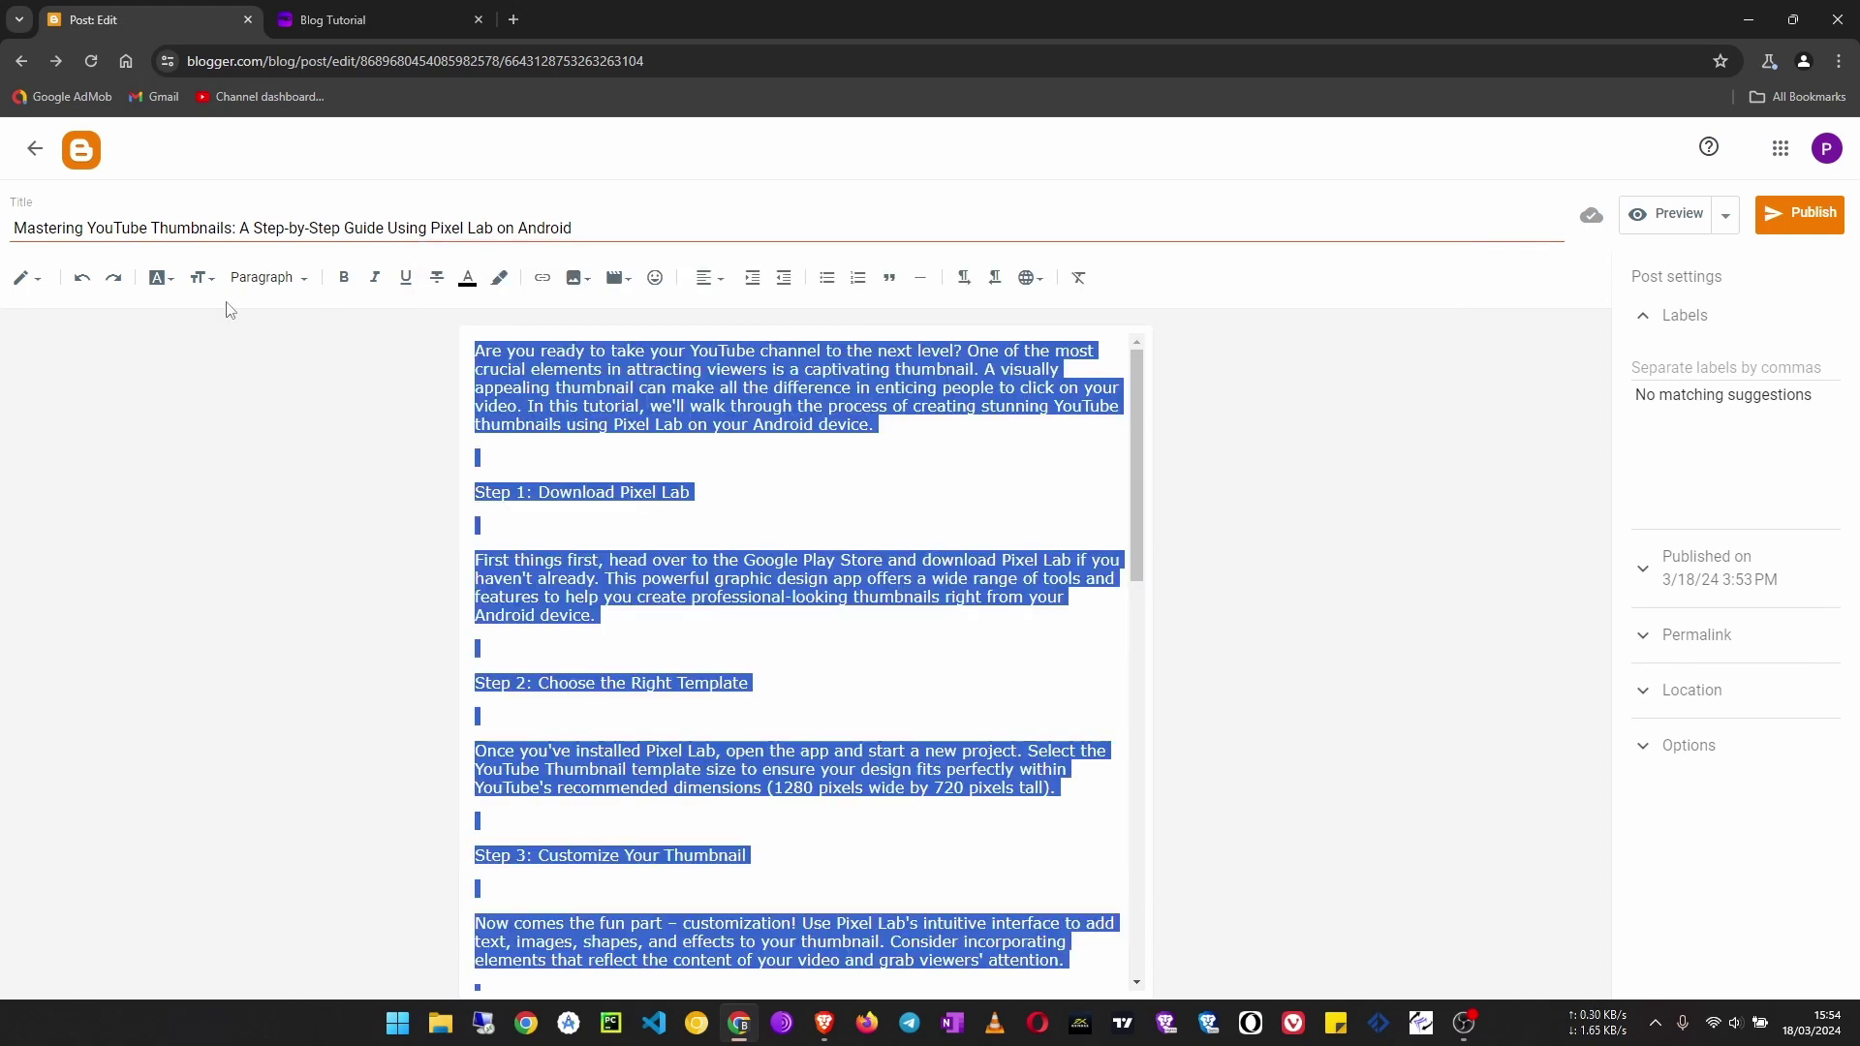
pyautogui.click(161, 280)
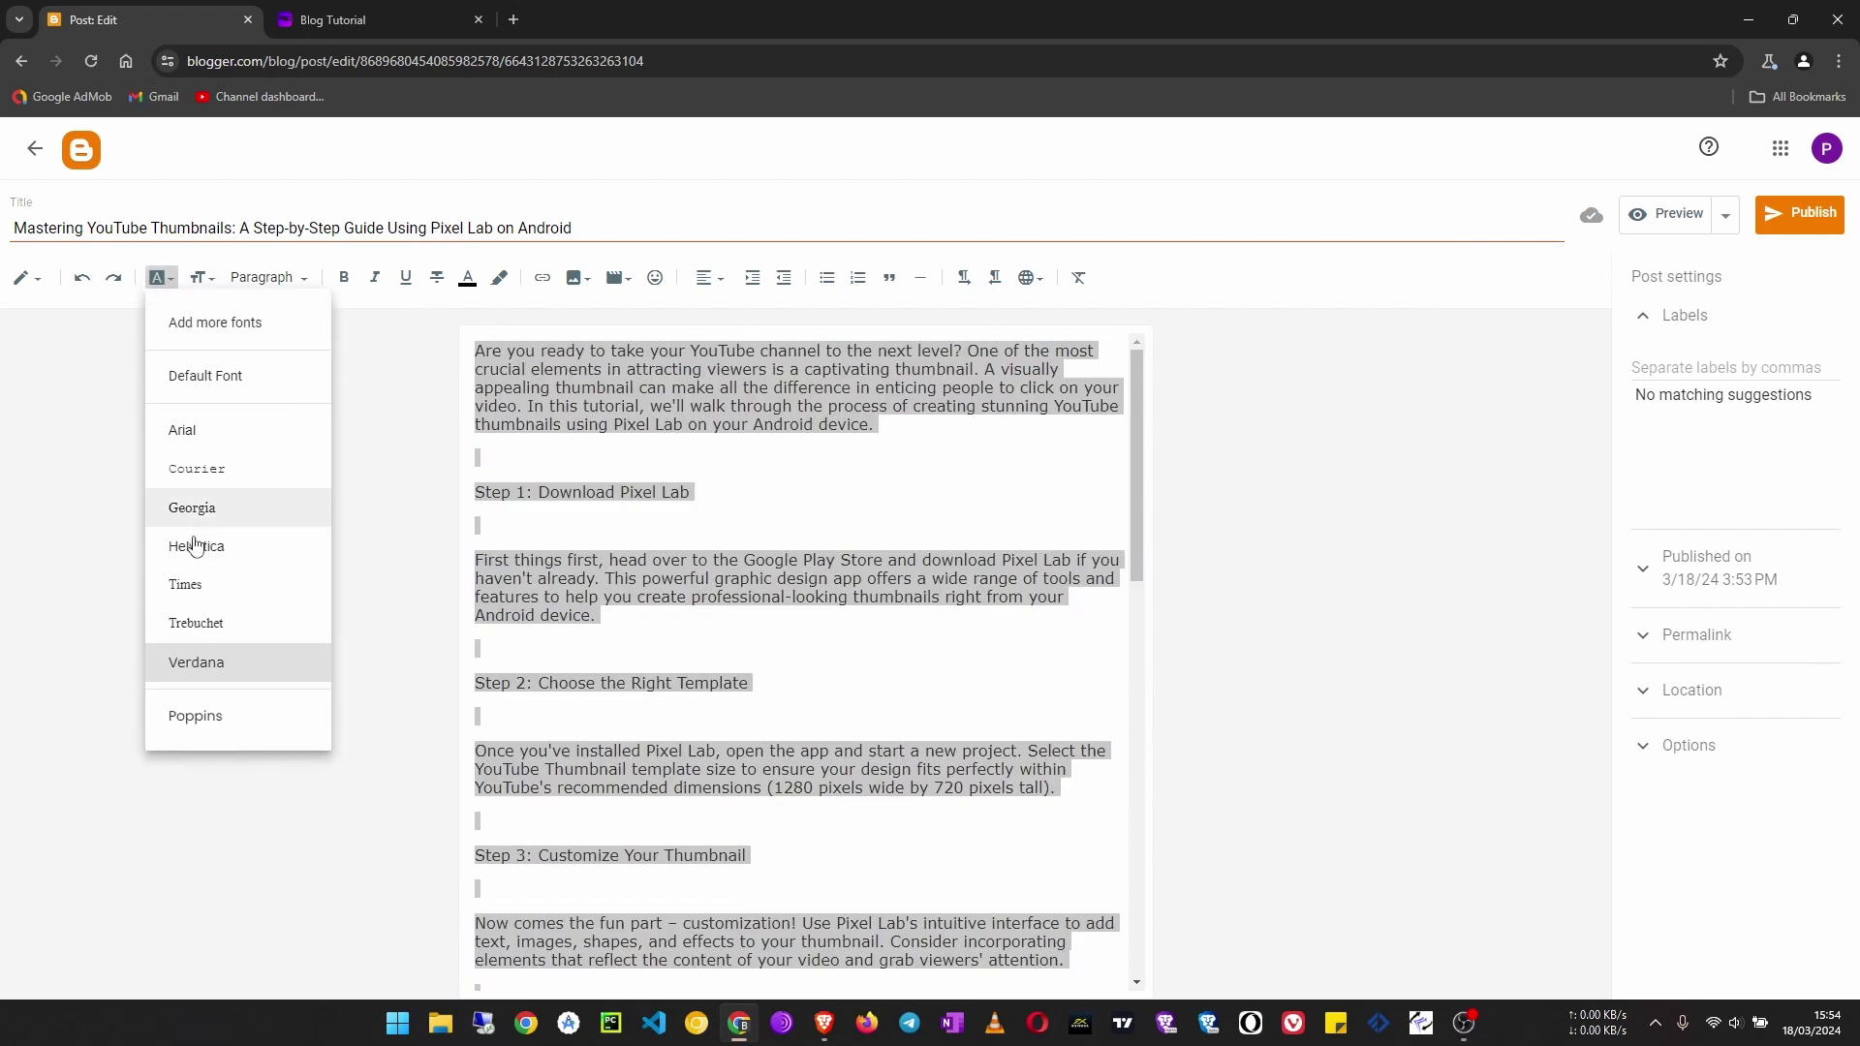
pyautogui.click(194, 715)
pyautogui.click(740, 541)
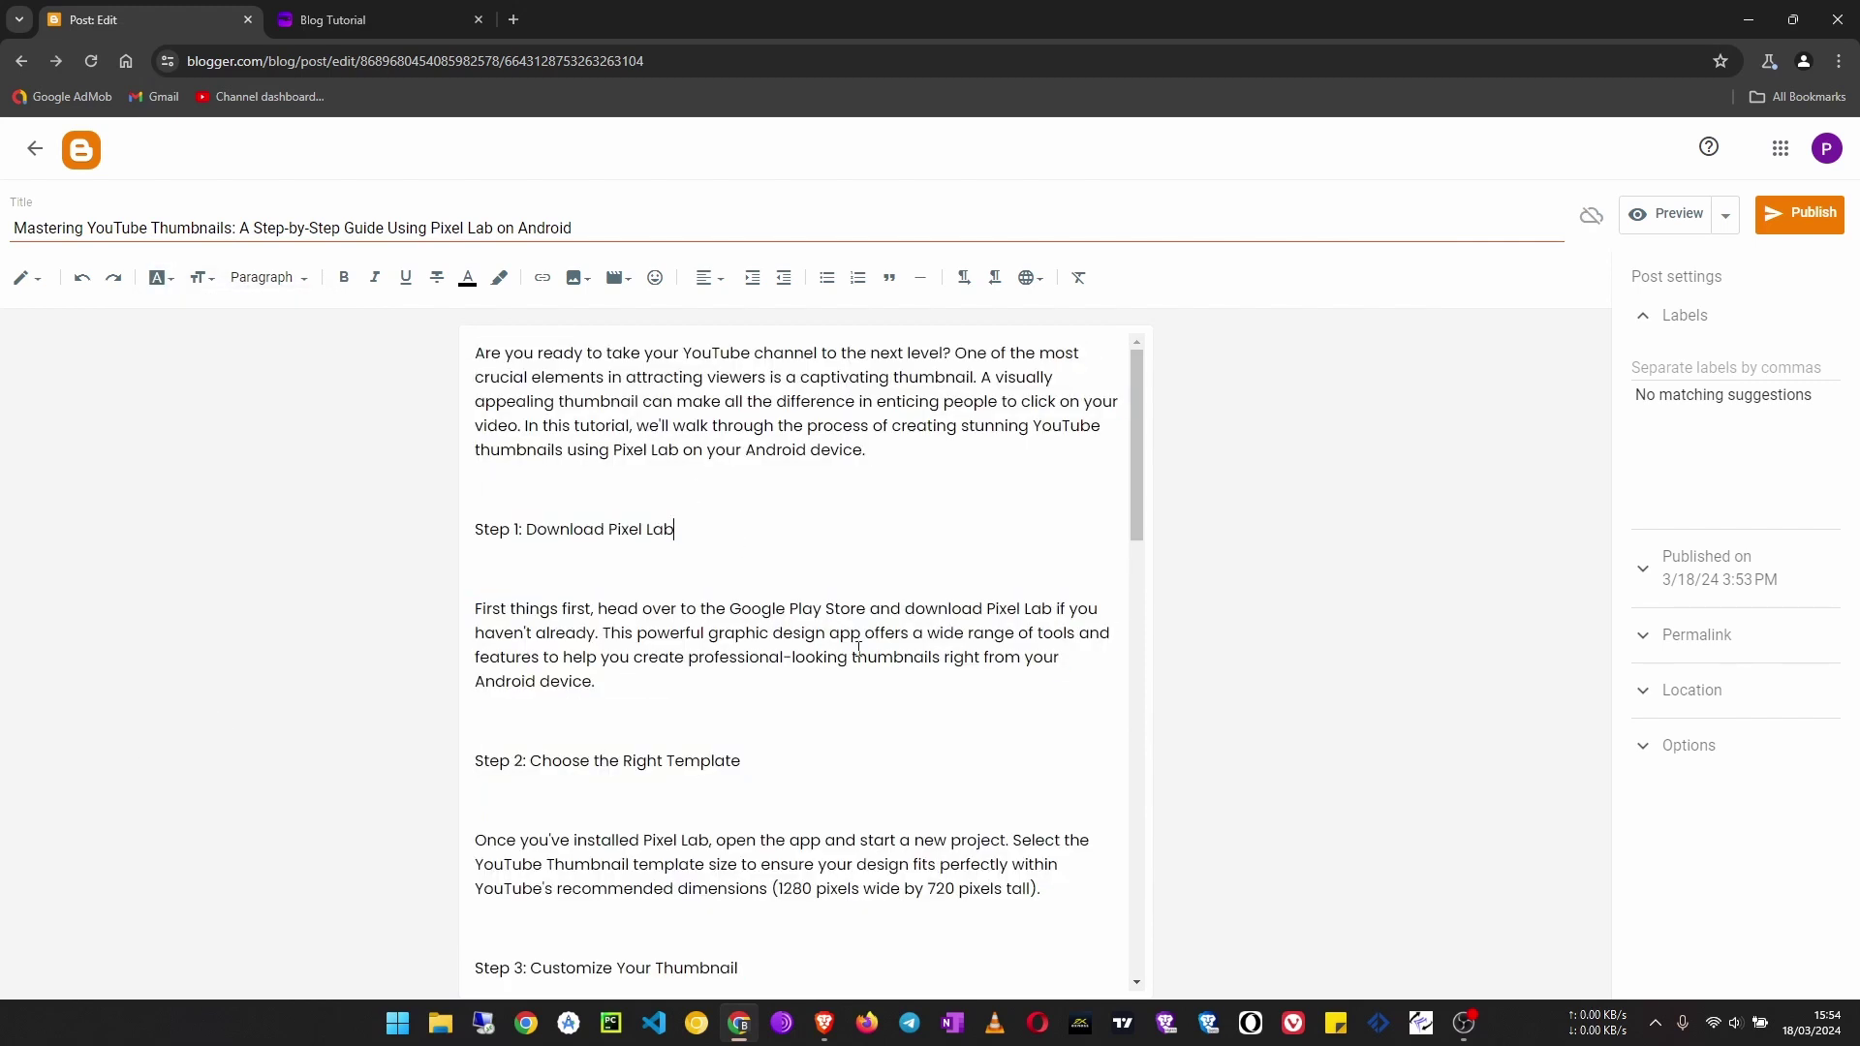
pyautogui.scroll(-15, 858, 648)
pyautogui.scroll(7, 861, 642)
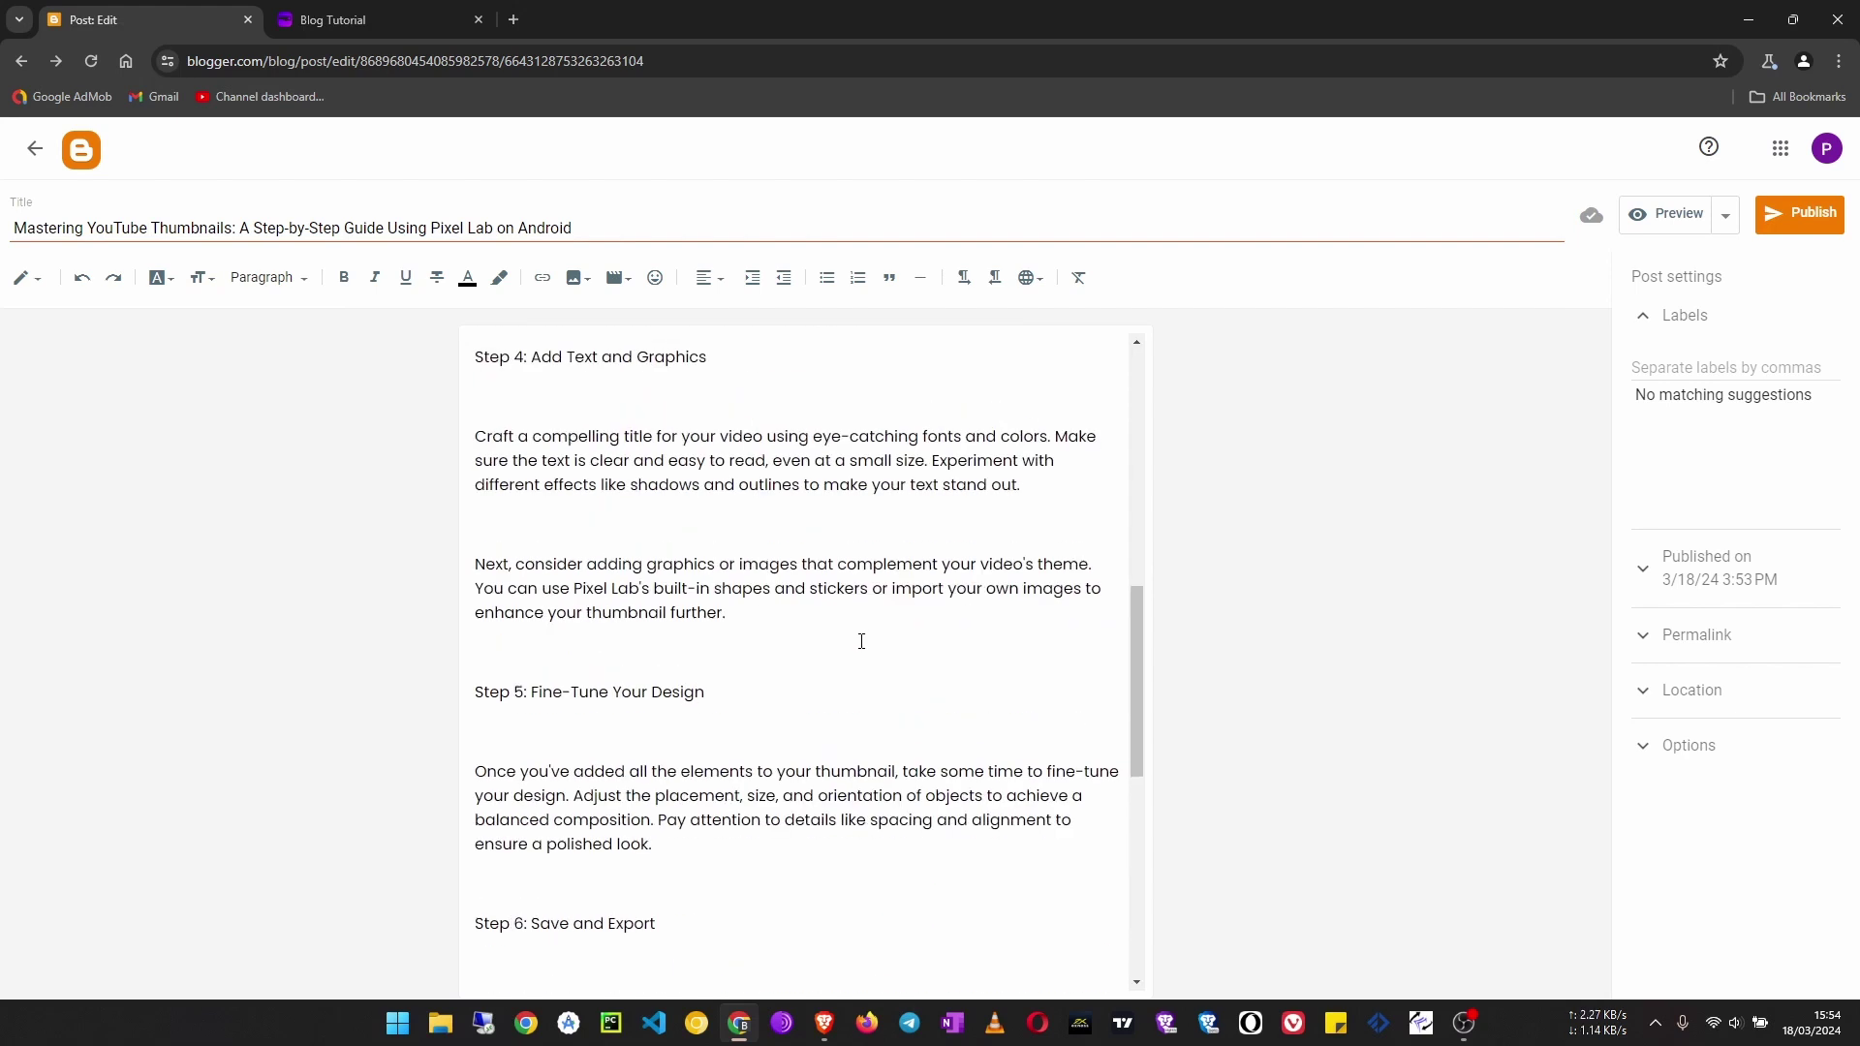
pyautogui.scroll(10, 862, 641)
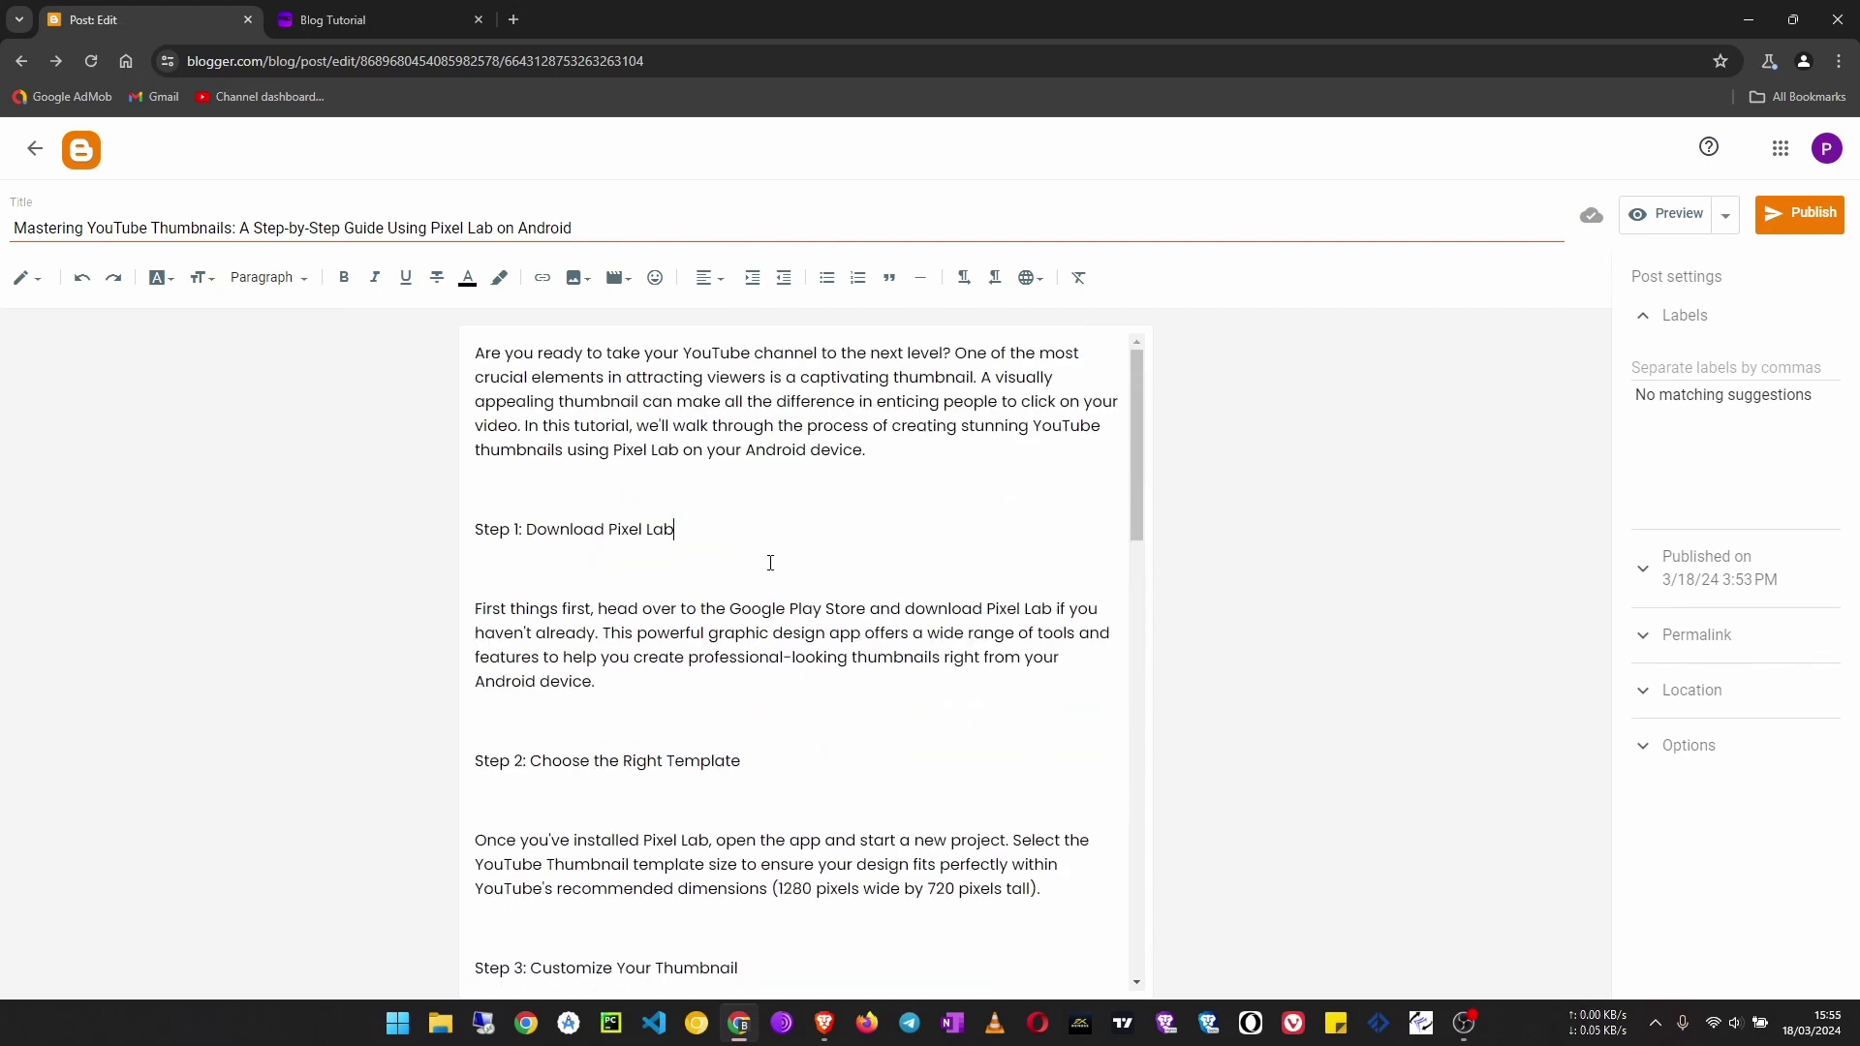
# Make the line "Step 1: Download Pixel Lab" bold and give it the Subheading style
pyautogui.moveTo(702, 532); pyautogui.dragTo(441, 535)
pyautogui.scroll(-1, 705, 809)
pyautogui.moveTo(753, 665); pyautogui.dragTo(476, 658)
pyautogui.moveTo(718, 448); pyautogui.dragTo(448, 432)
pyautogui.scroll(1, 604, 453)
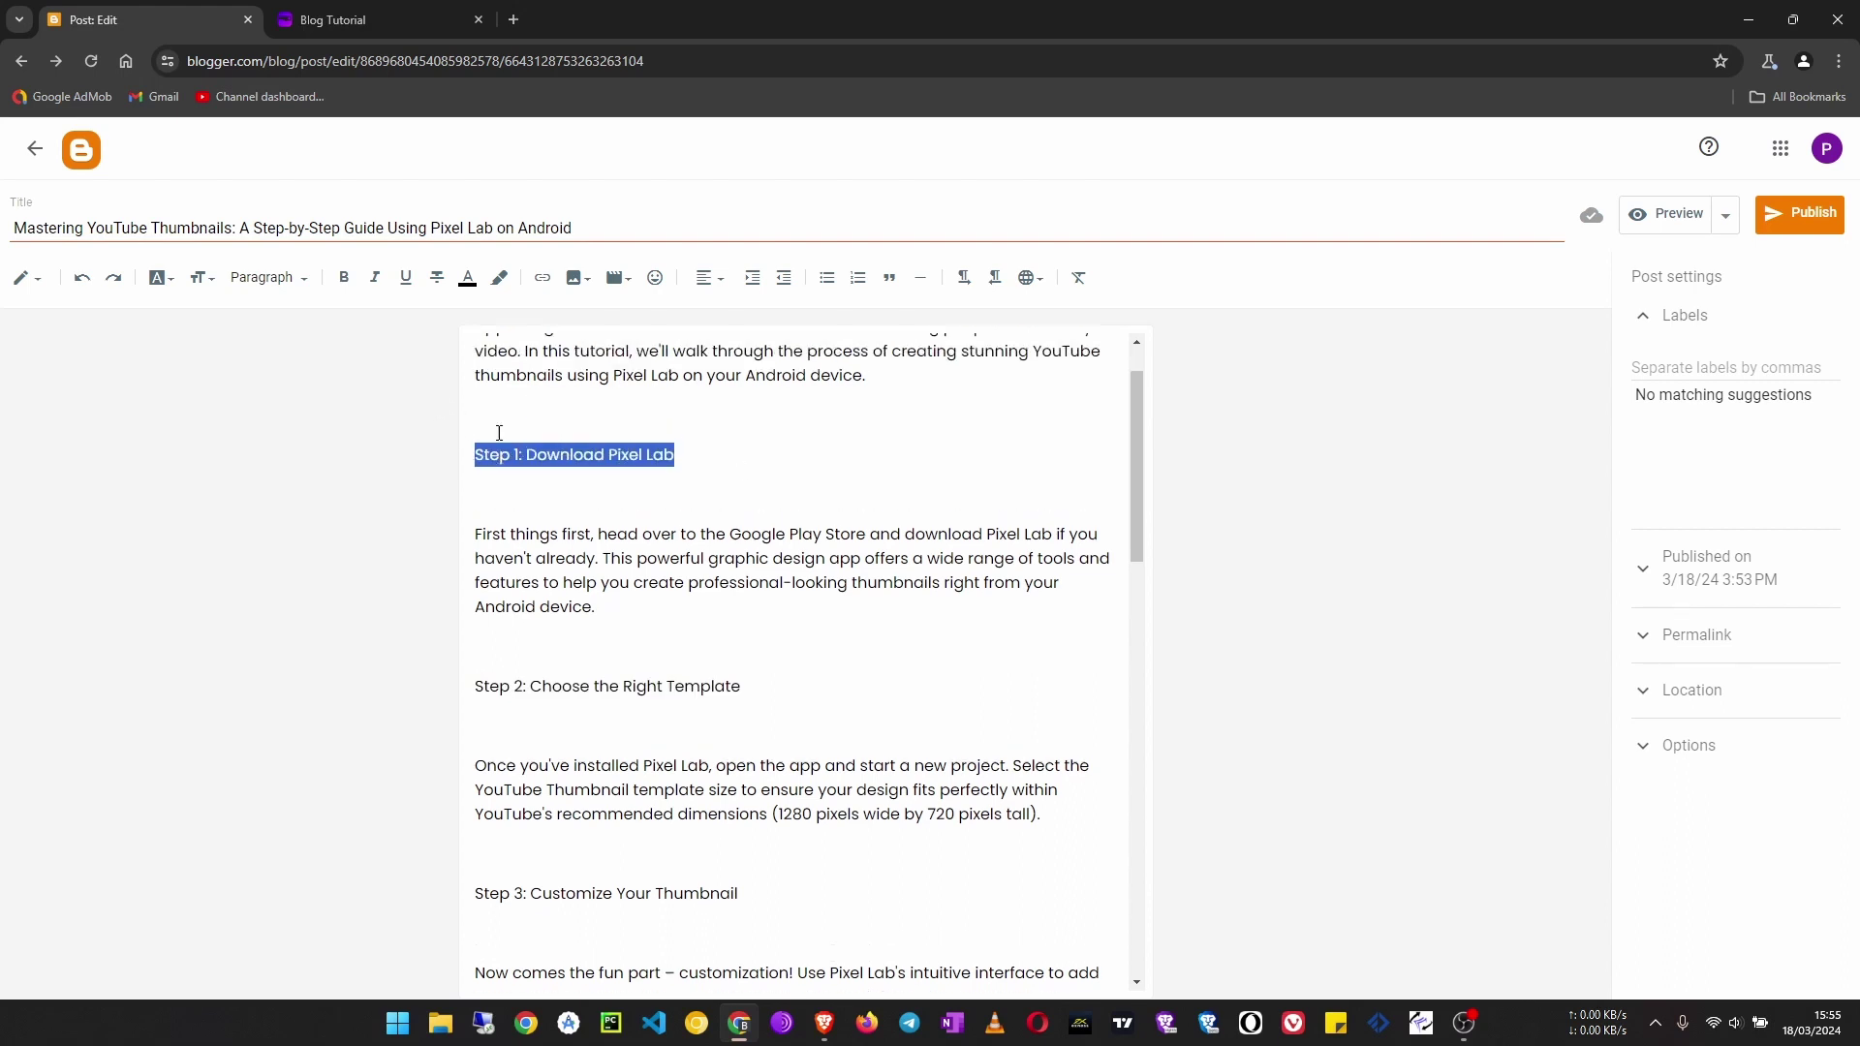
pyautogui.click(345, 284)
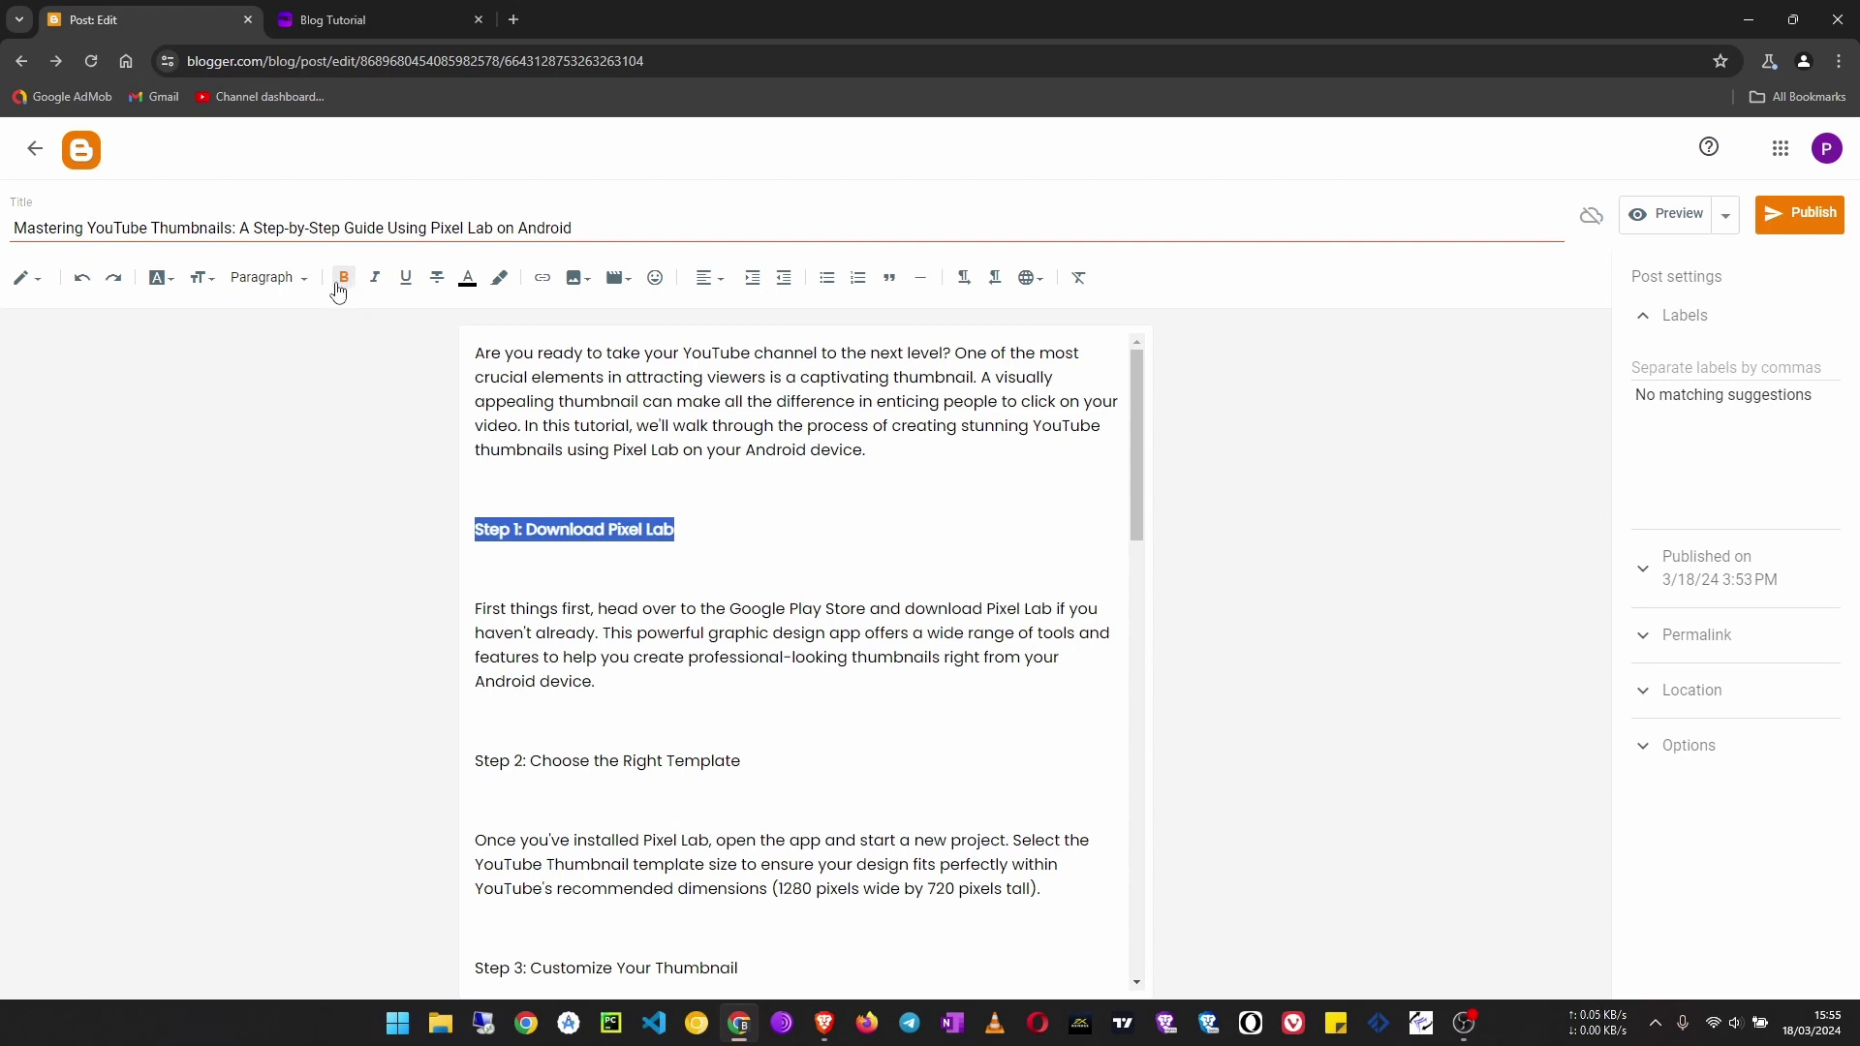
pyautogui.click(285, 287)
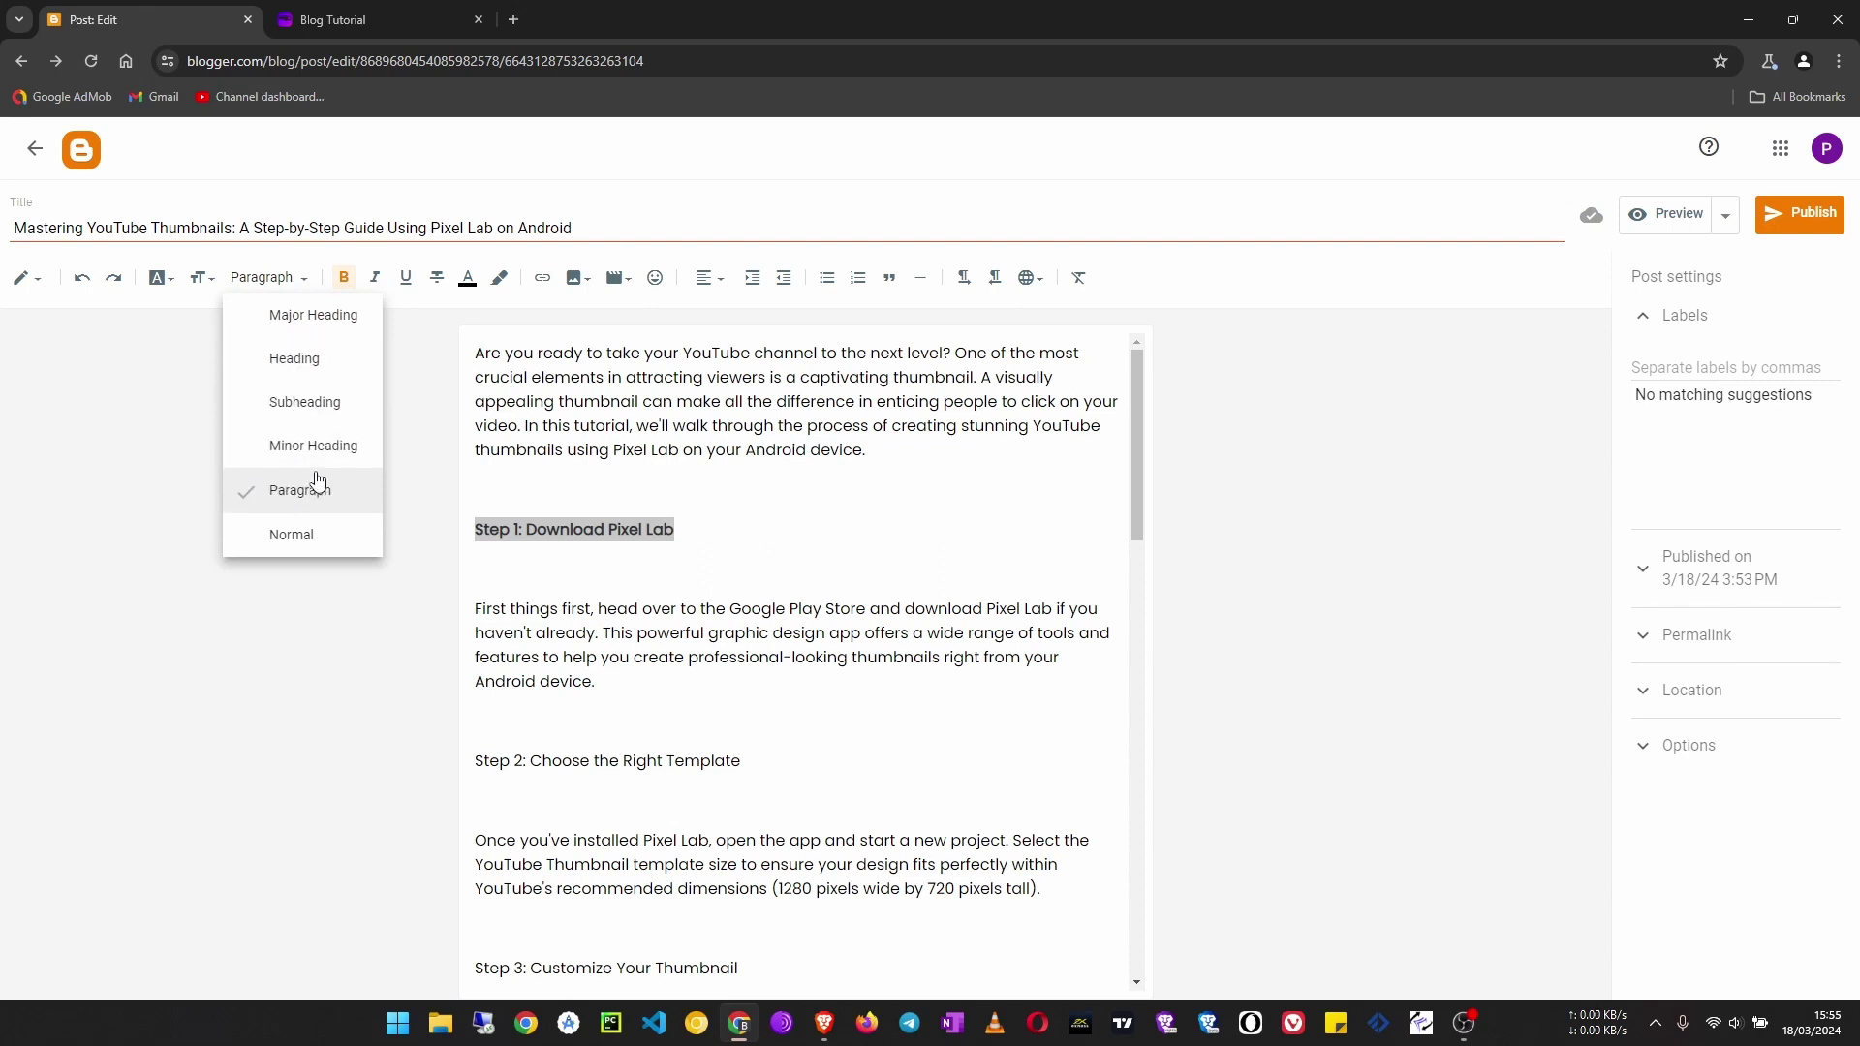
pyautogui.click(308, 412)
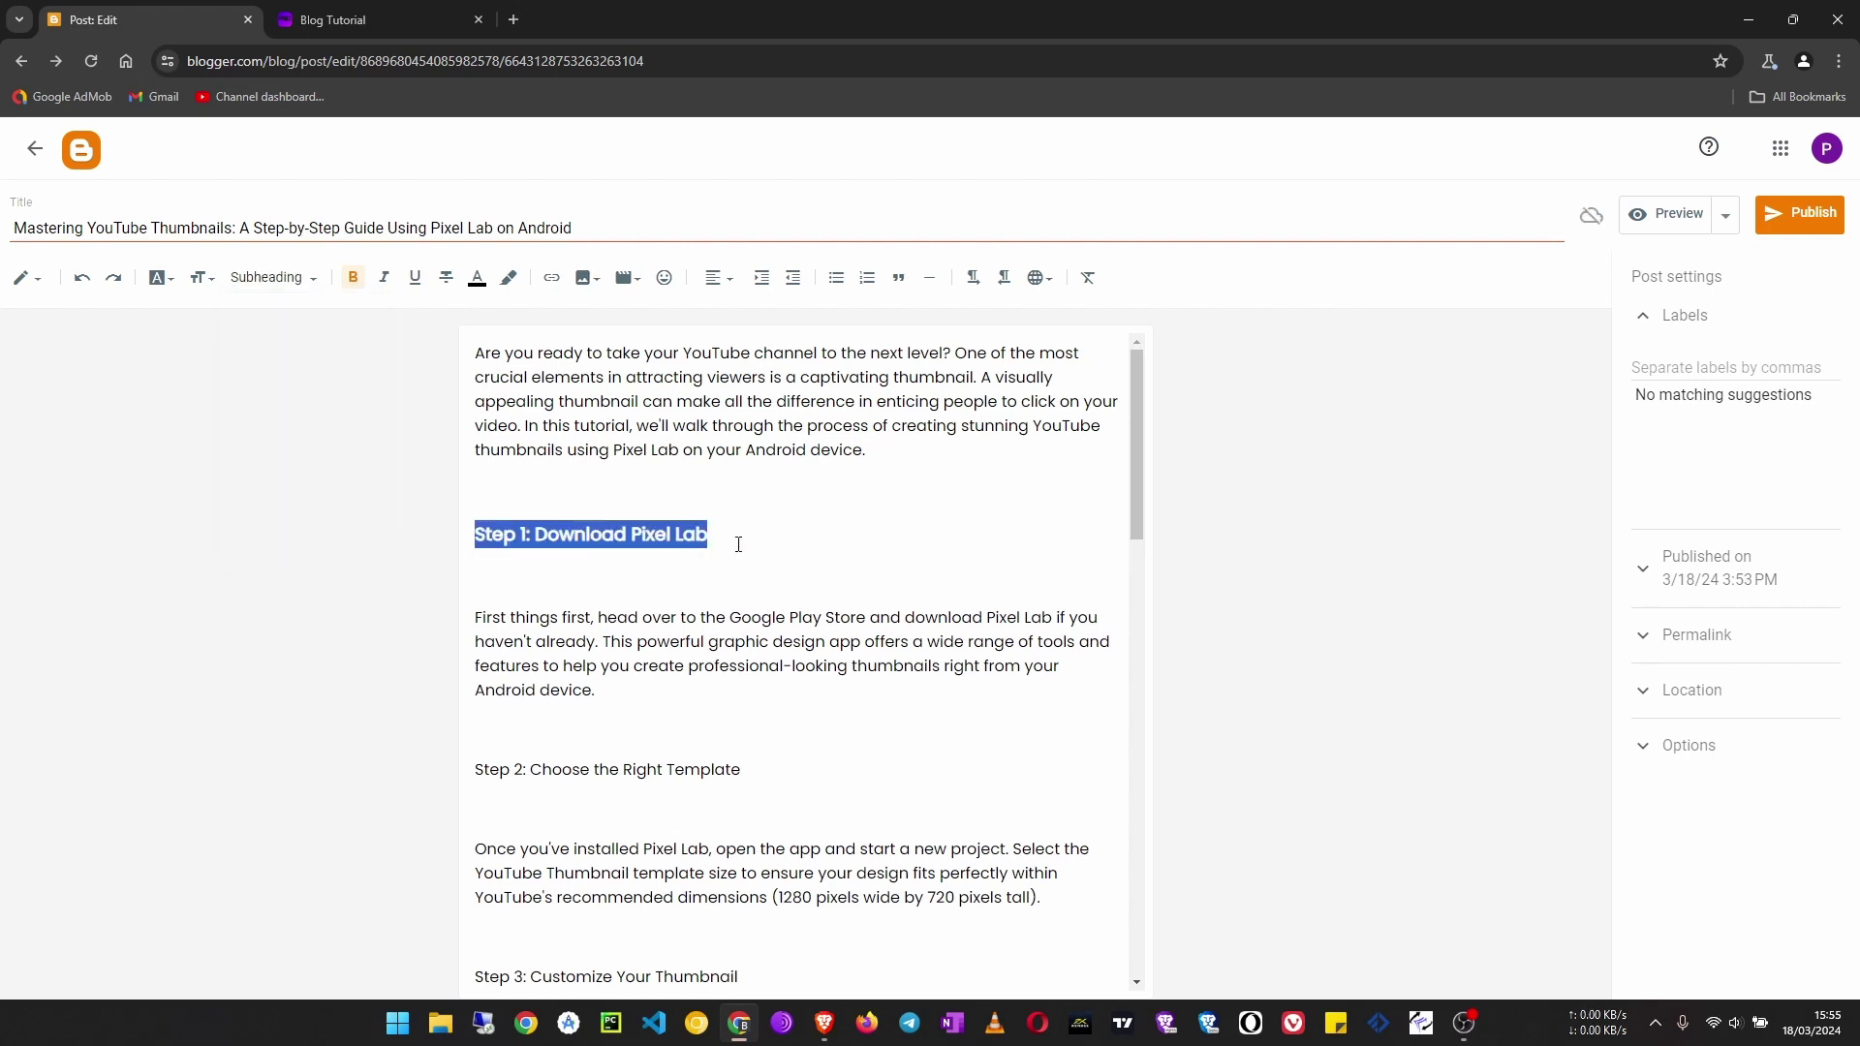
pyautogui.click(754, 769)
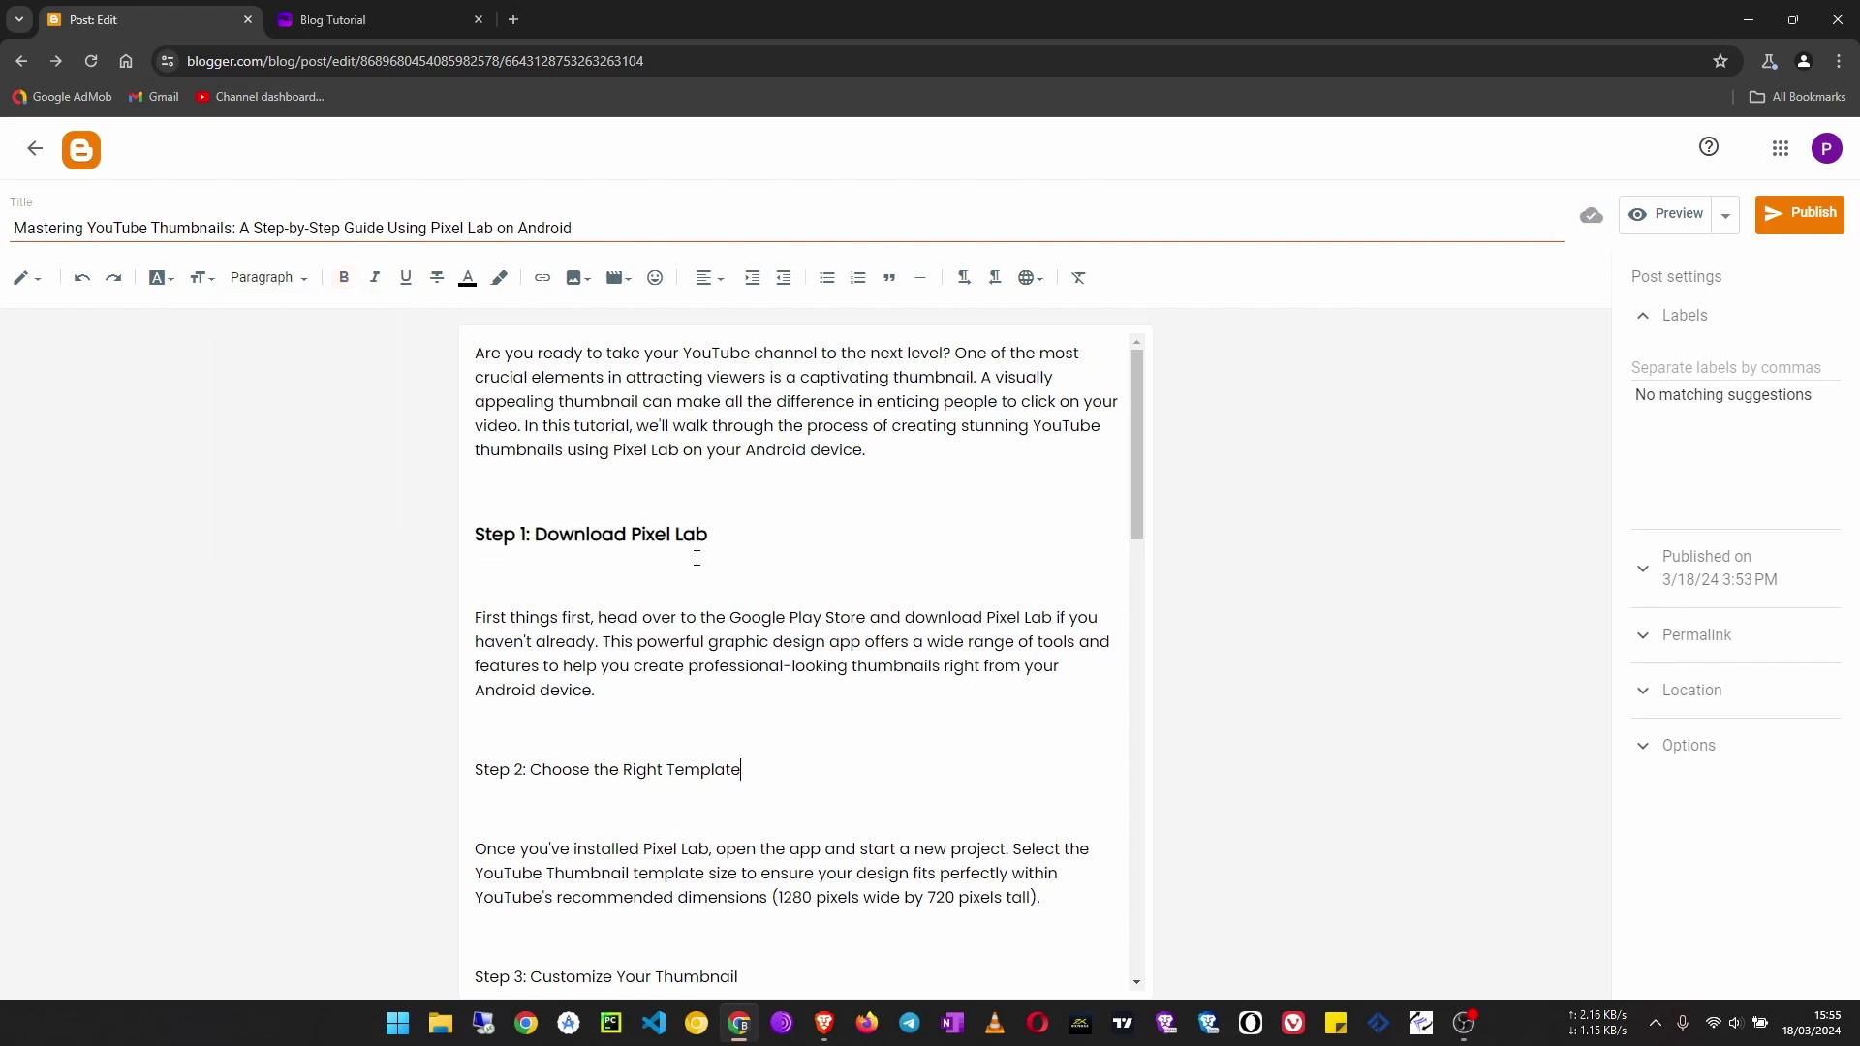
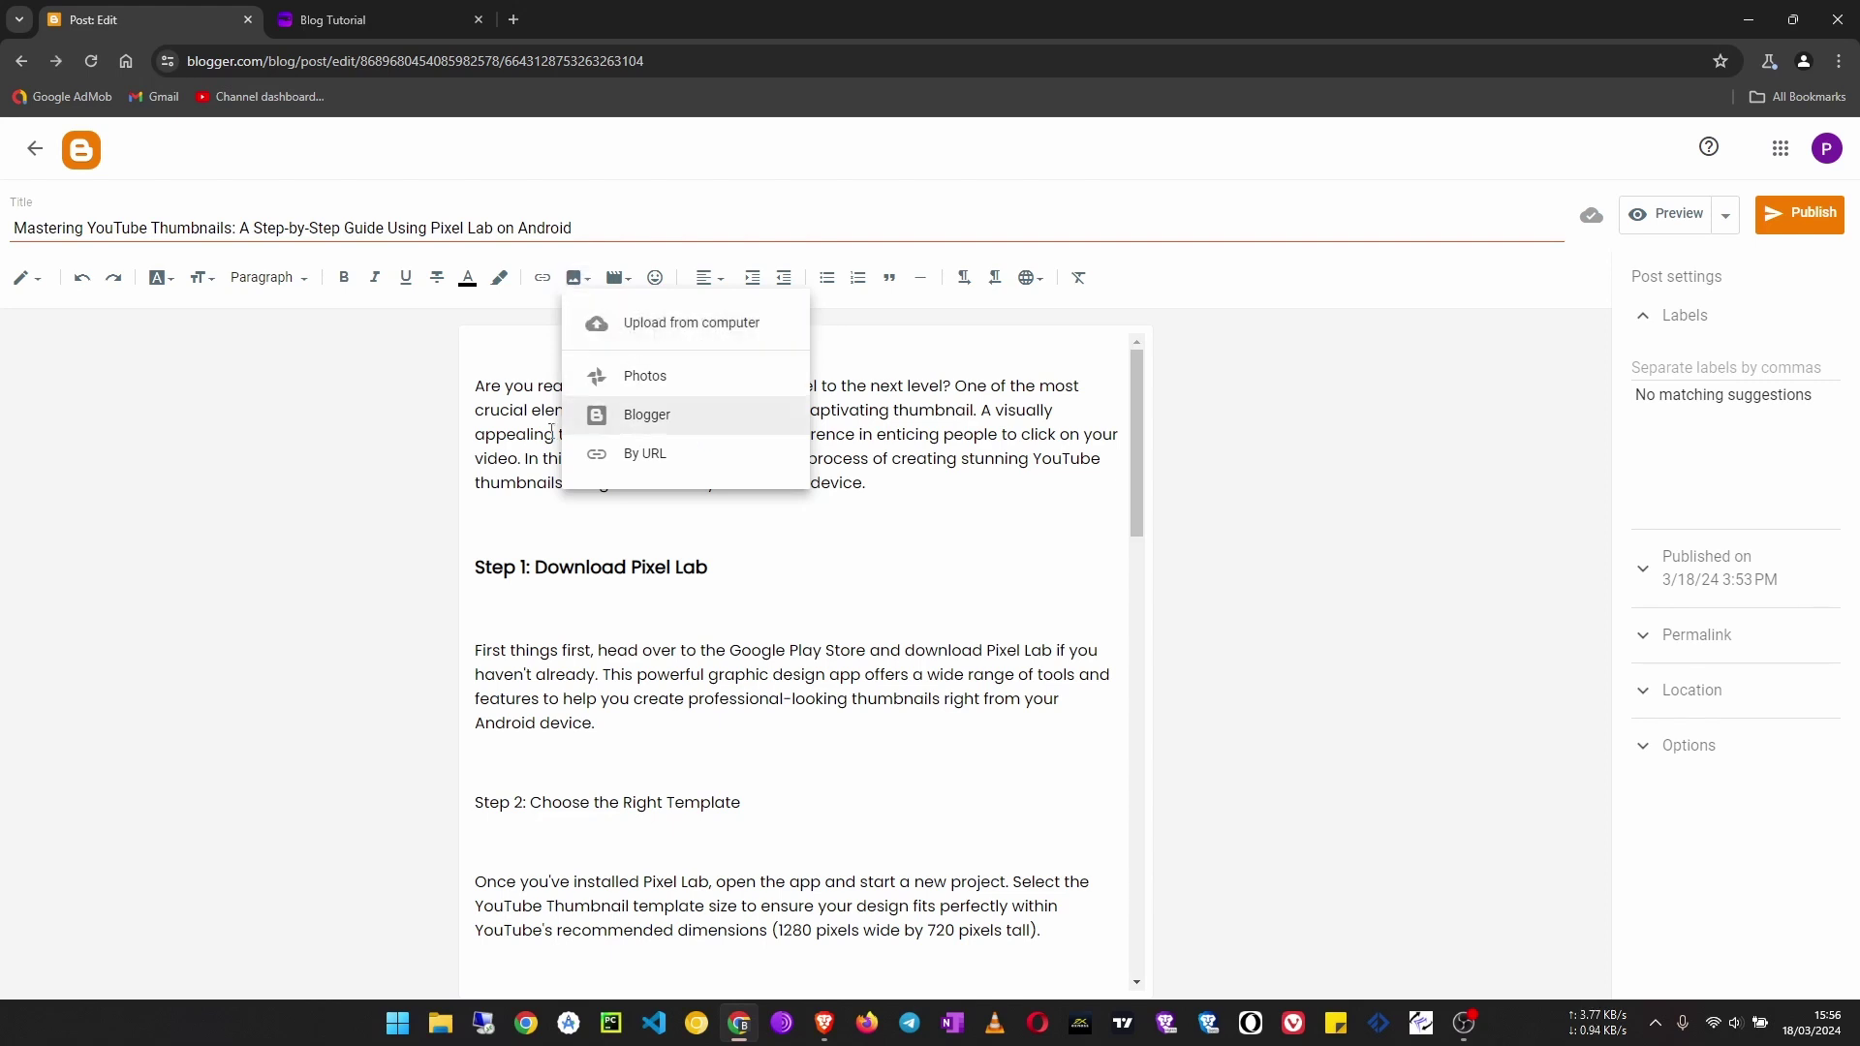
# Upload the "How to make YouTube thumbnails" image from the Downloads folder and insert it above the article's first paragraph
pyautogui.click(668, 376)
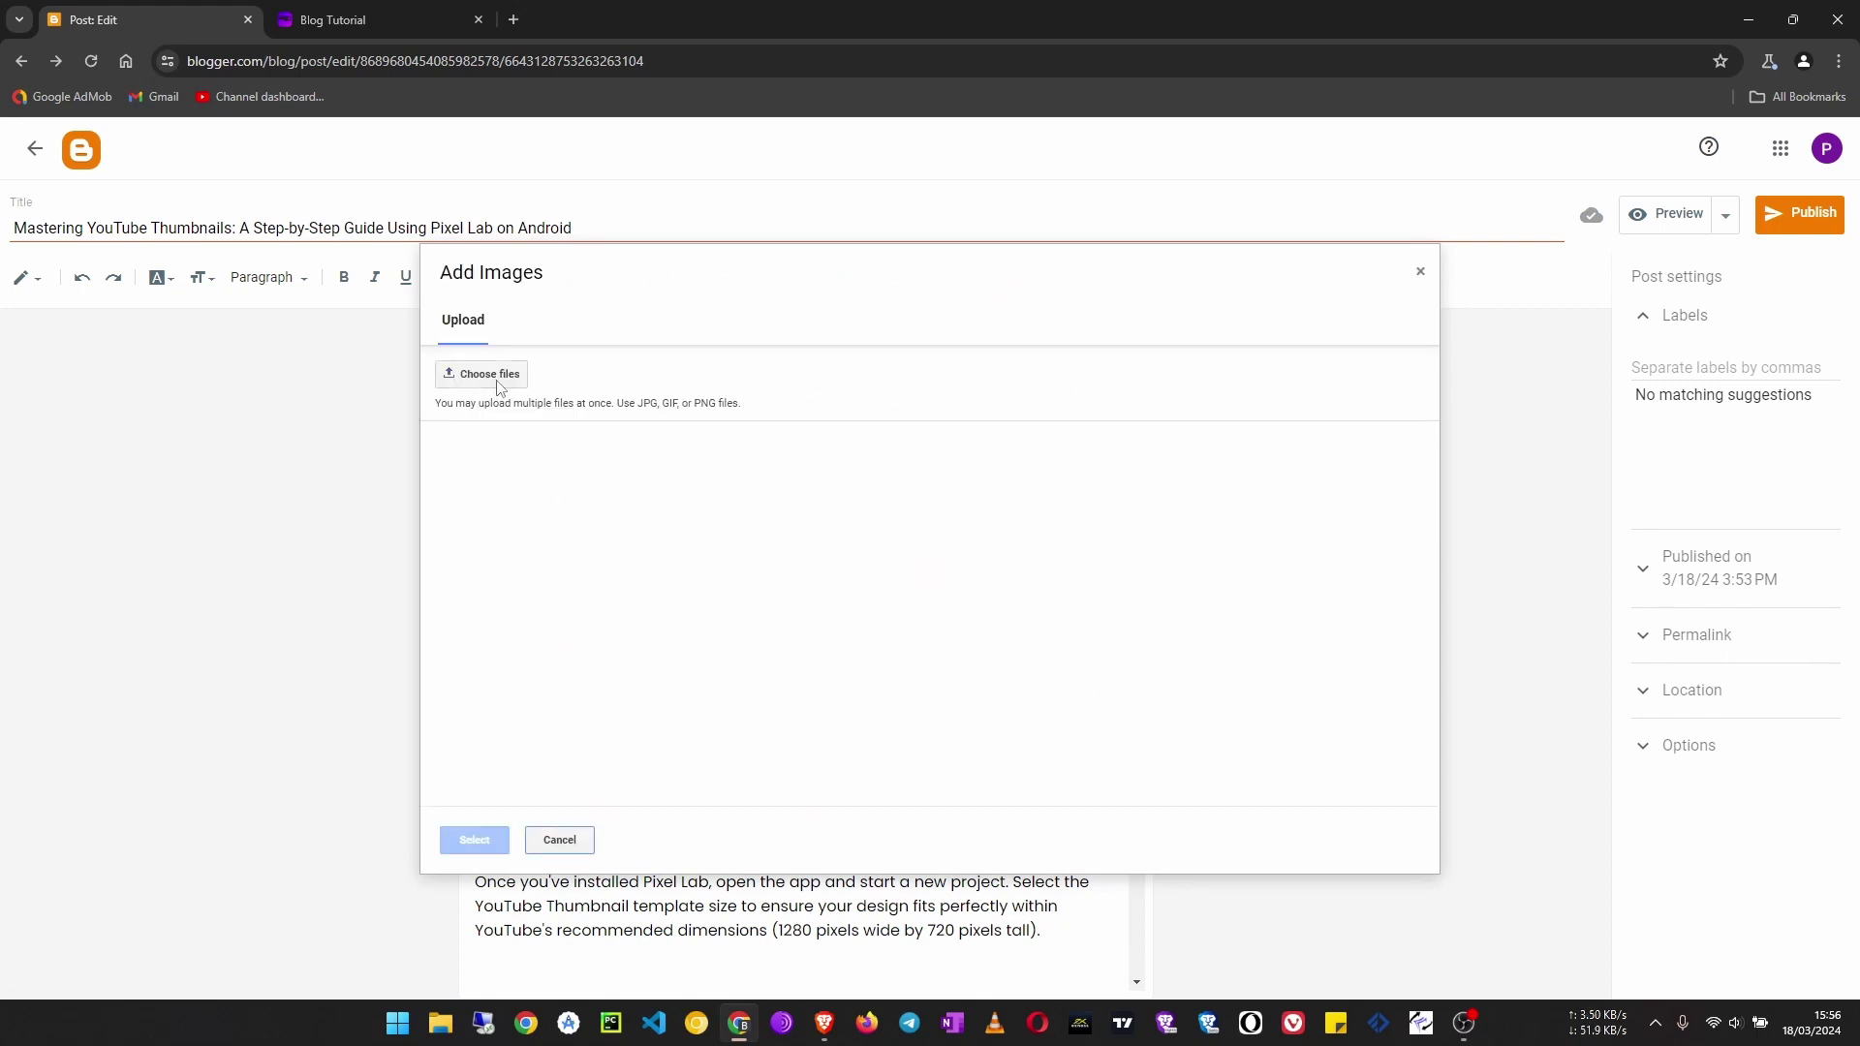
pyautogui.click(489, 376)
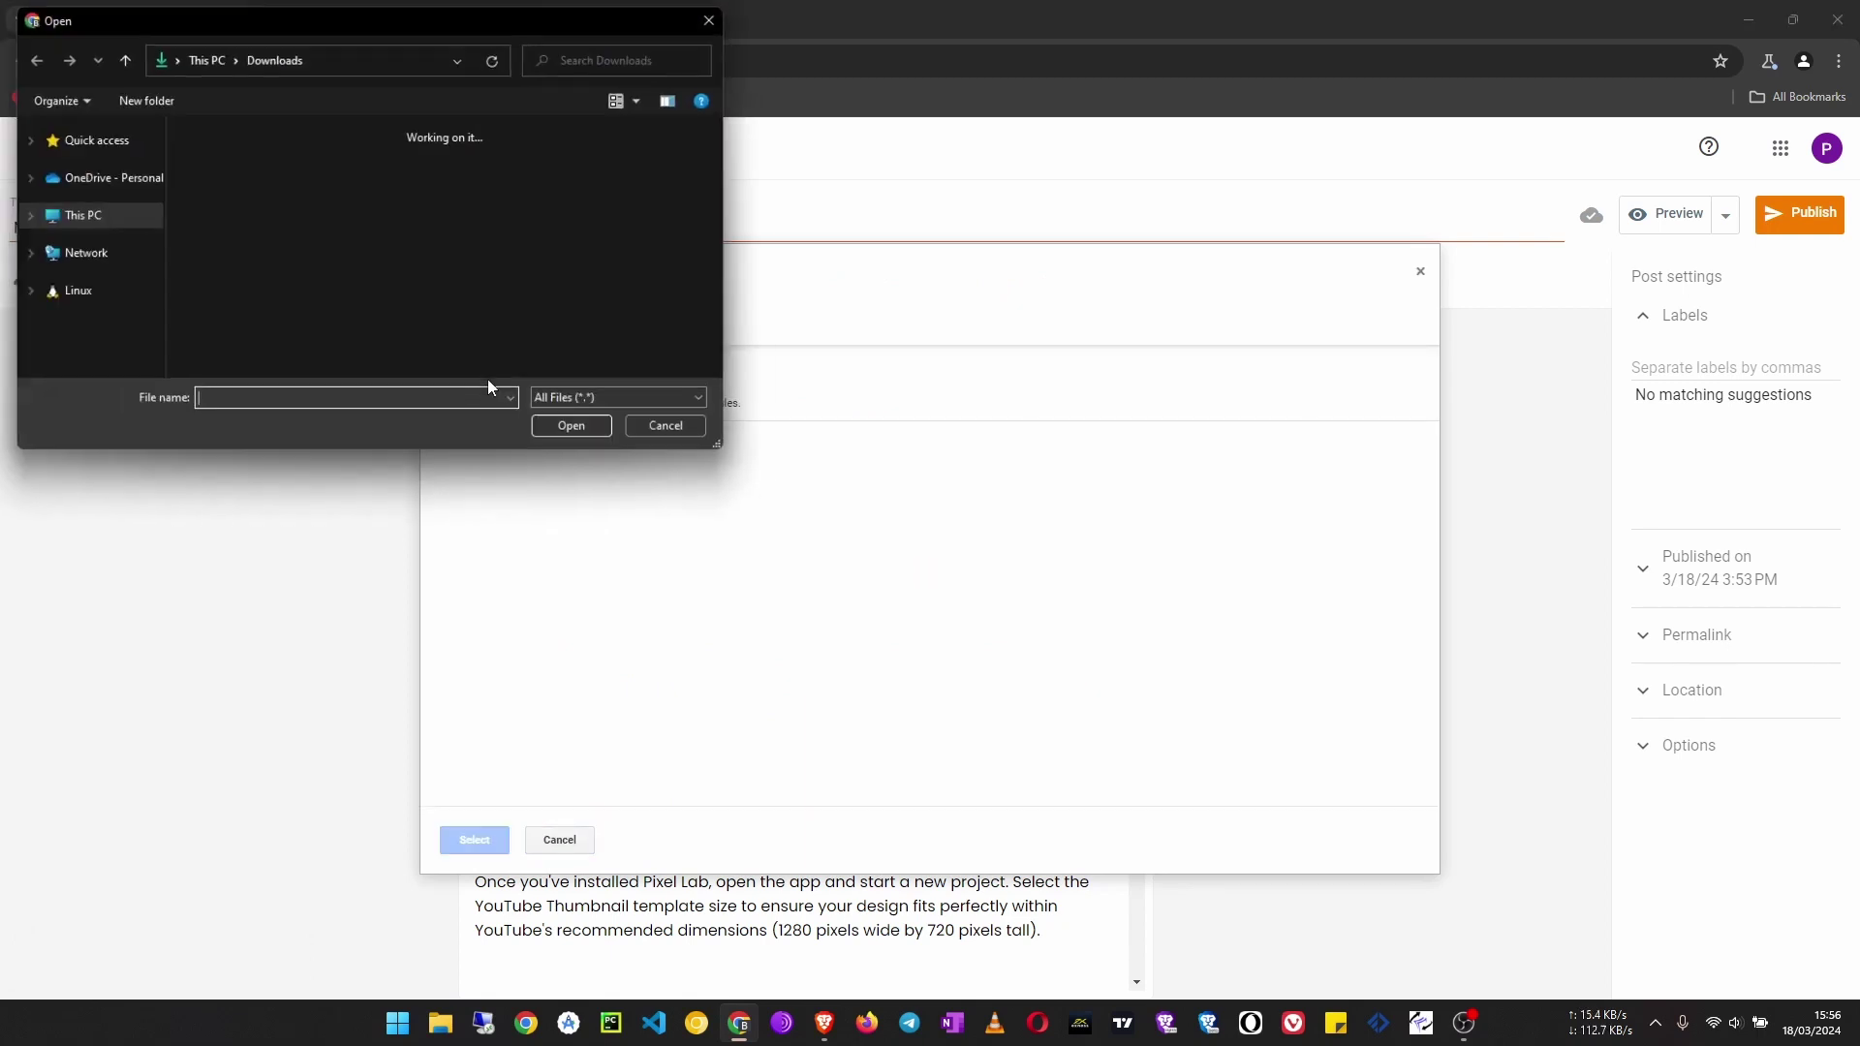
pyautogui.click(229, 174)
pyautogui.click(540, 439)
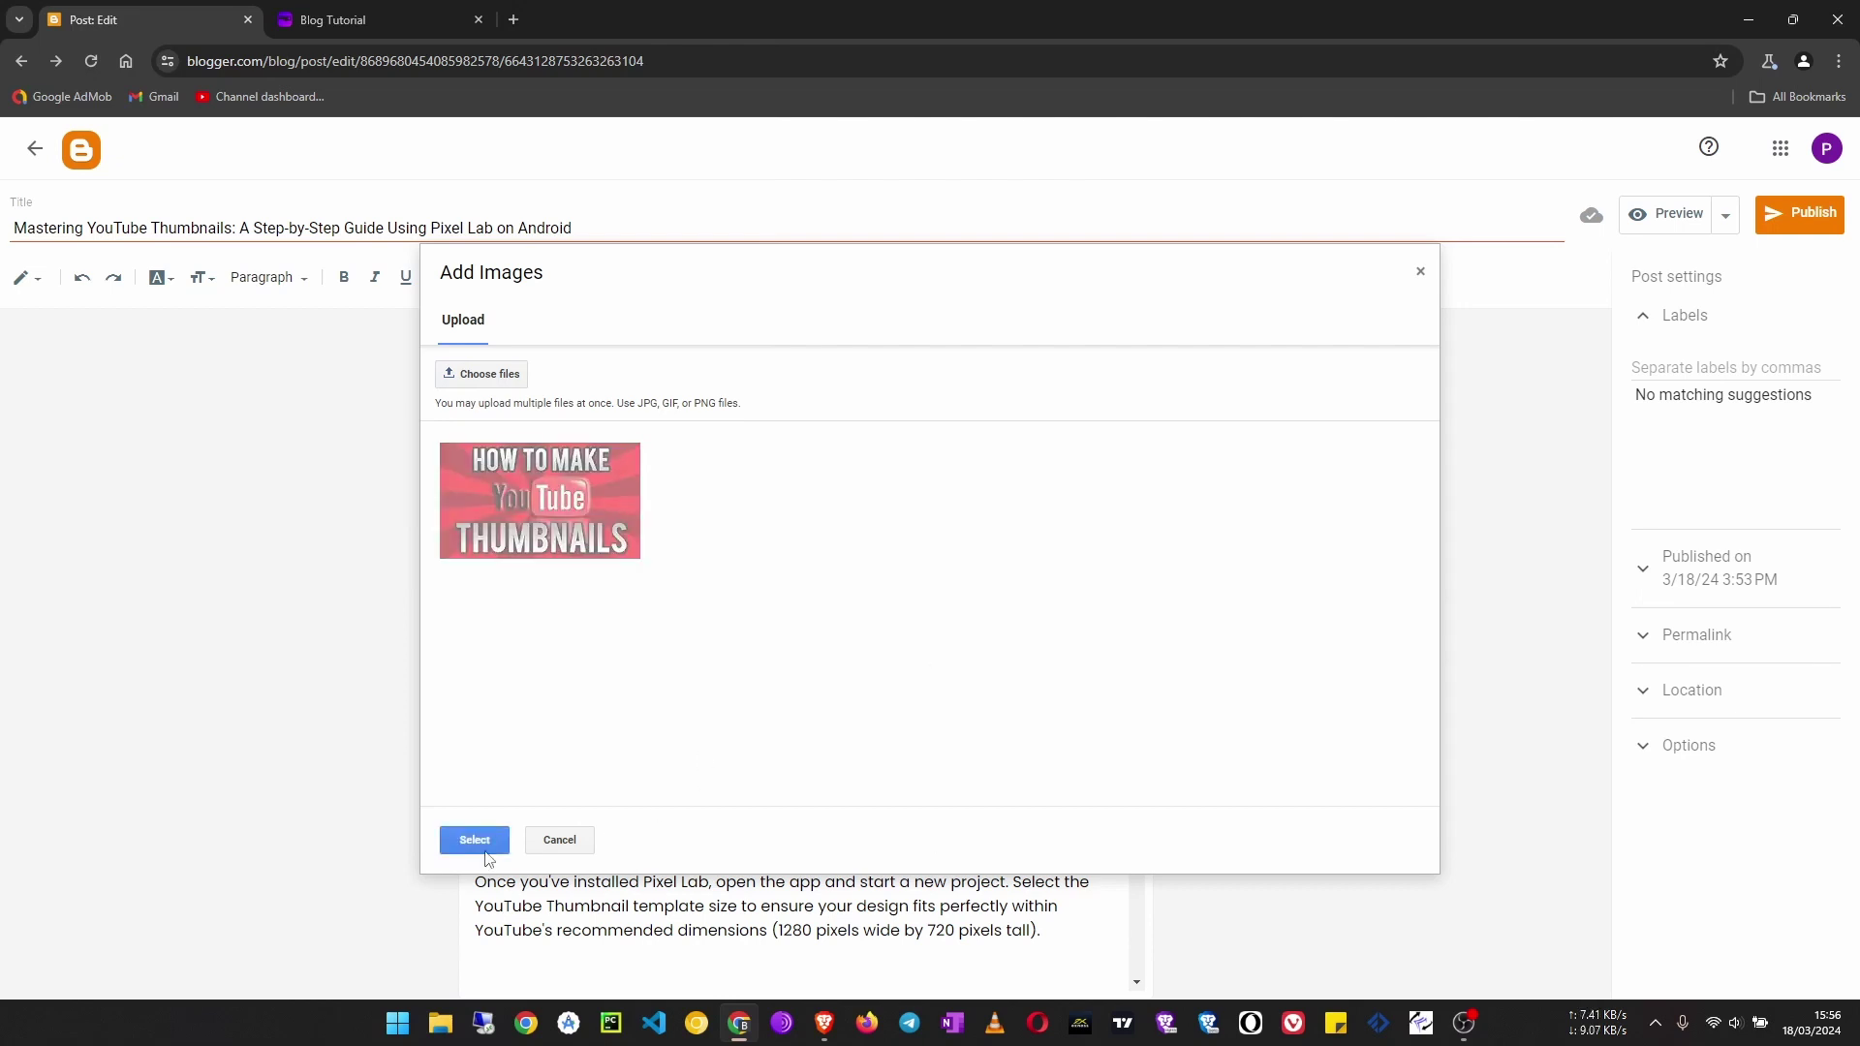
pyautogui.click(473, 840)
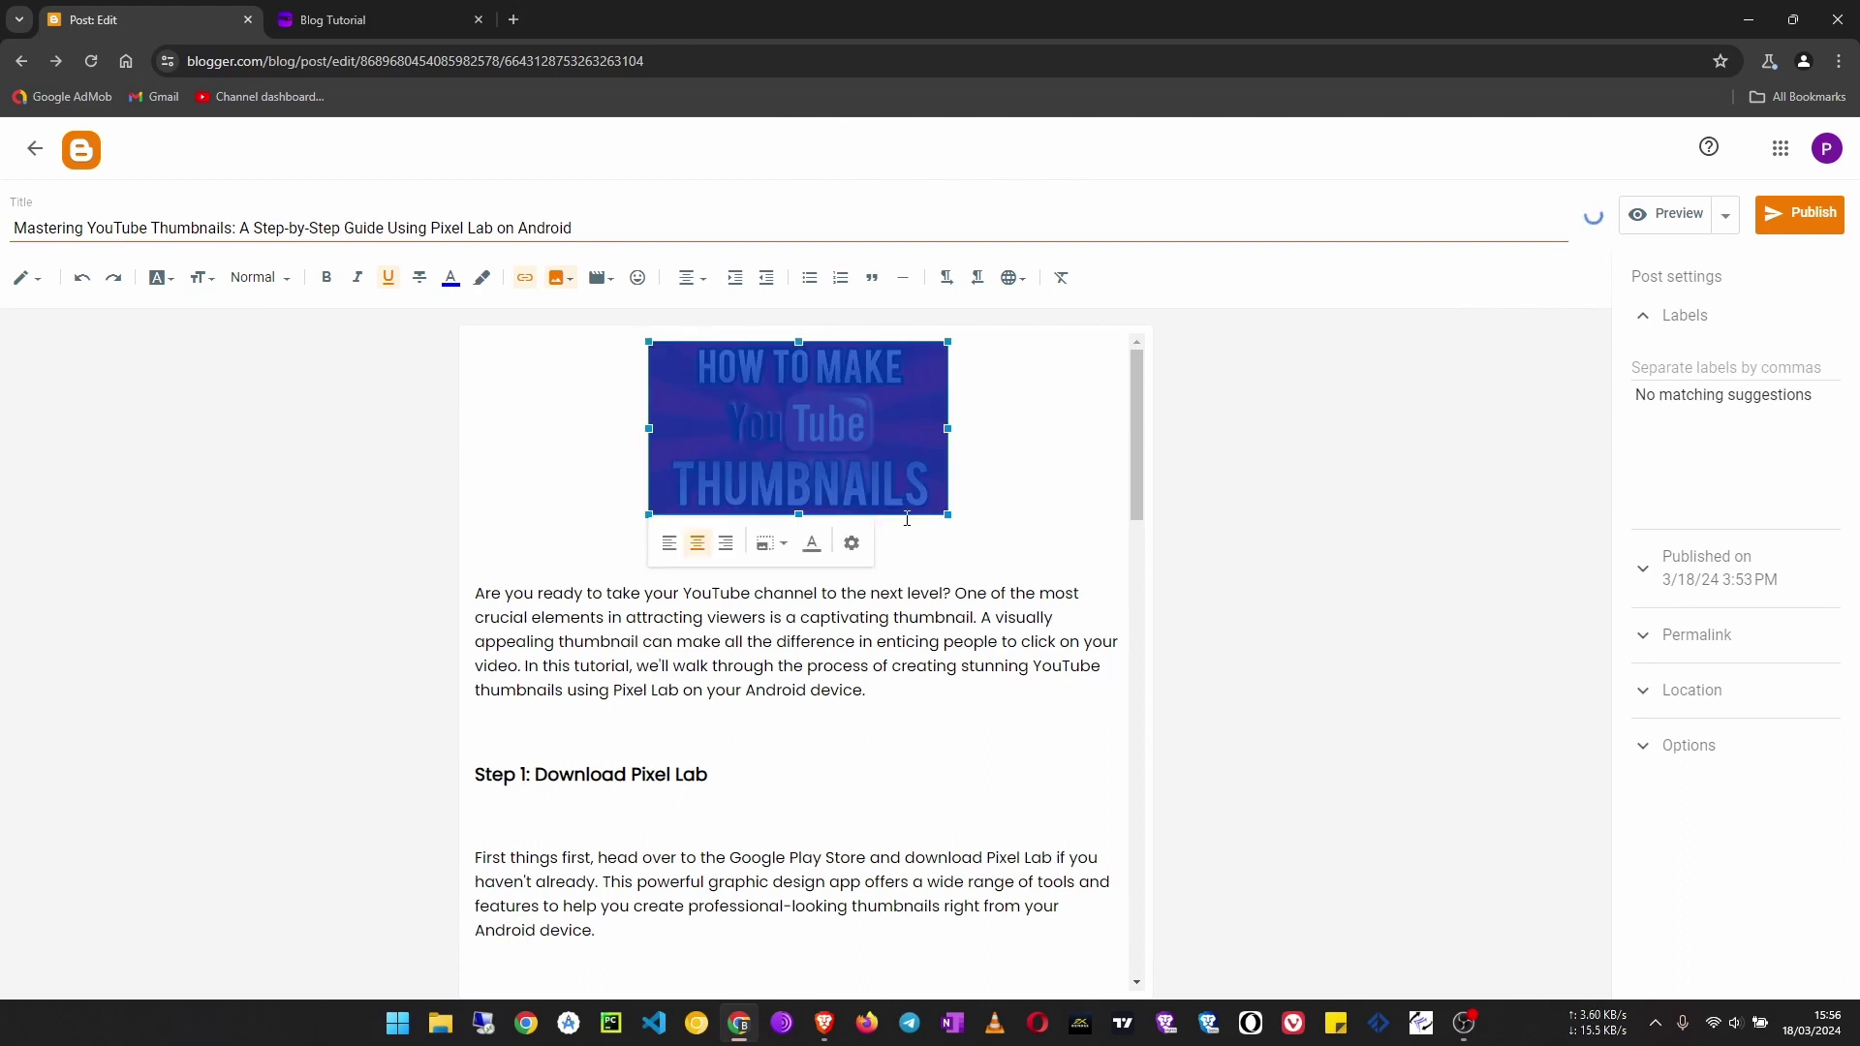
# Enlarge the inserted thumbnail image slightly and remove the empty line beneath it
pyautogui.moveTo(947, 512); pyautogui.dragTo(967, 553)
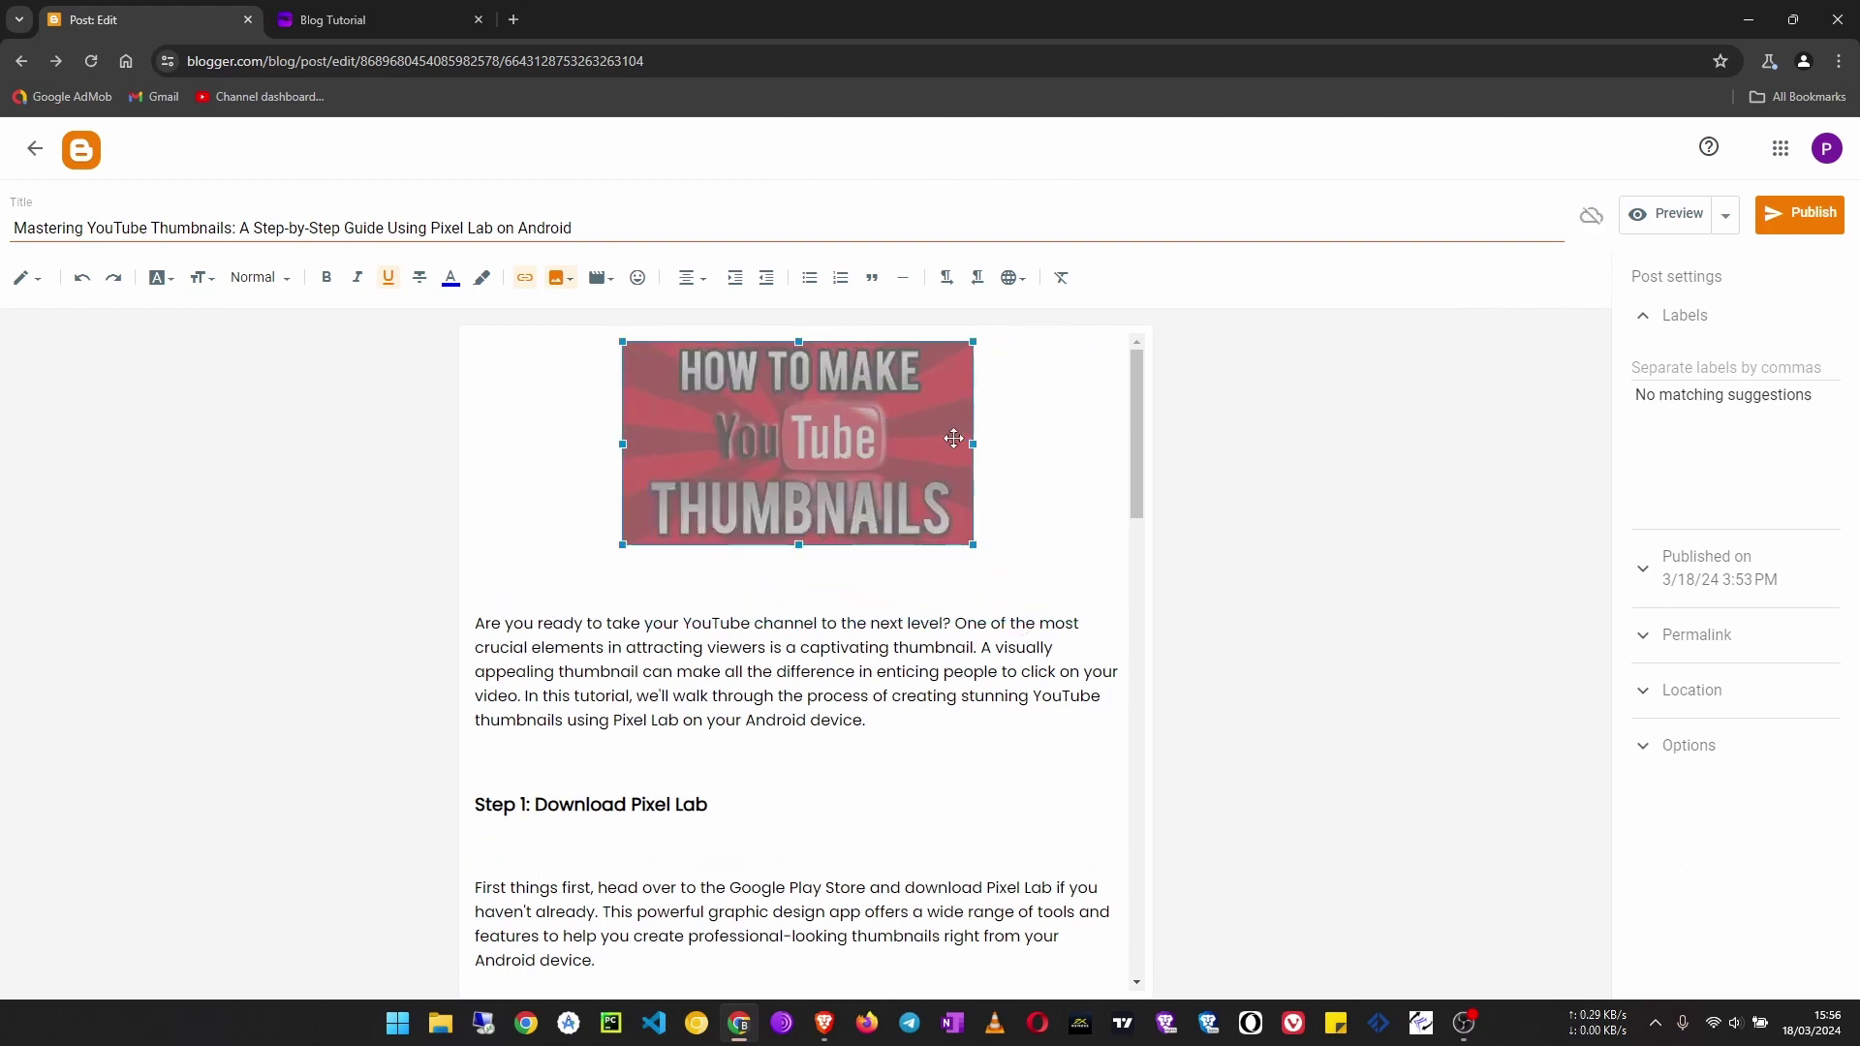
pyautogui.moveTo(972, 445)
pyautogui.mouseDown()
pyautogui.moveTo(1010, 460)
pyautogui.moveTo(963, 463)
pyautogui.moveTo(999, 478)
pyautogui.moveTo(982, 478)
pyautogui.mouseUp()
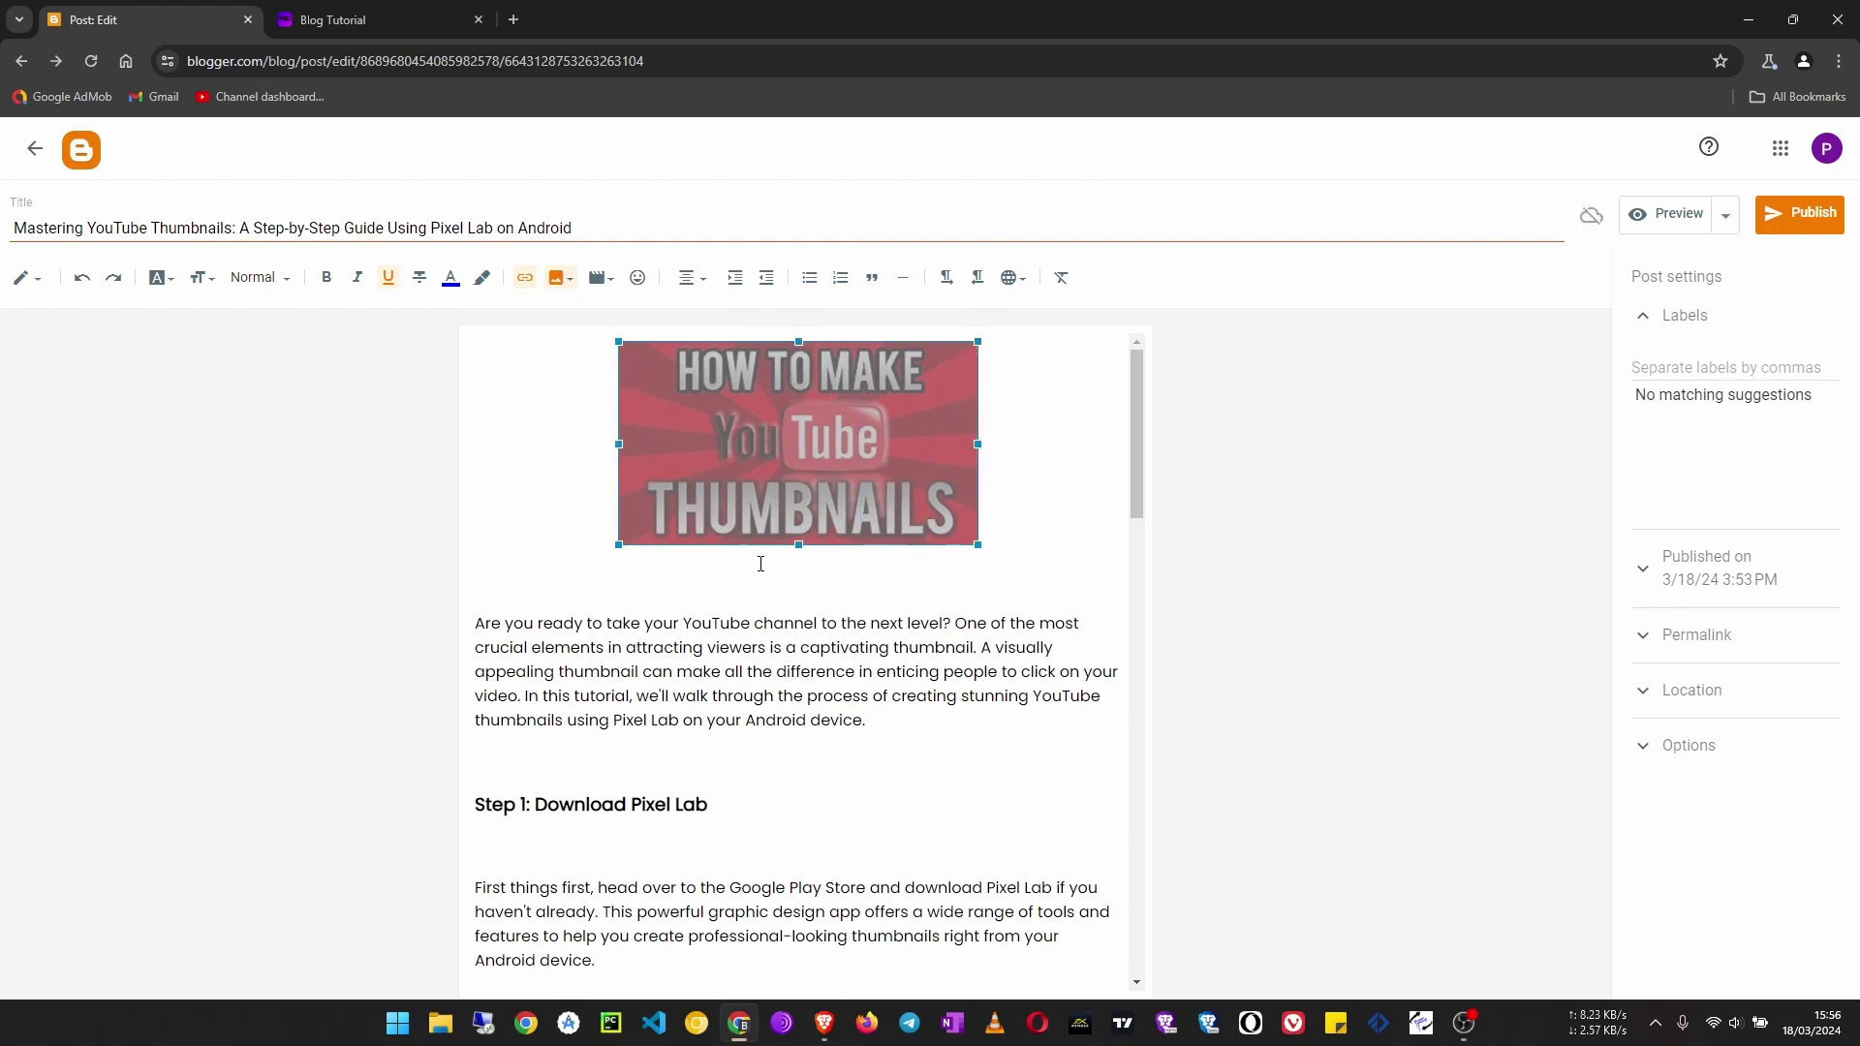
pyautogui.click(574, 586)
pyautogui.press('BackSpace')
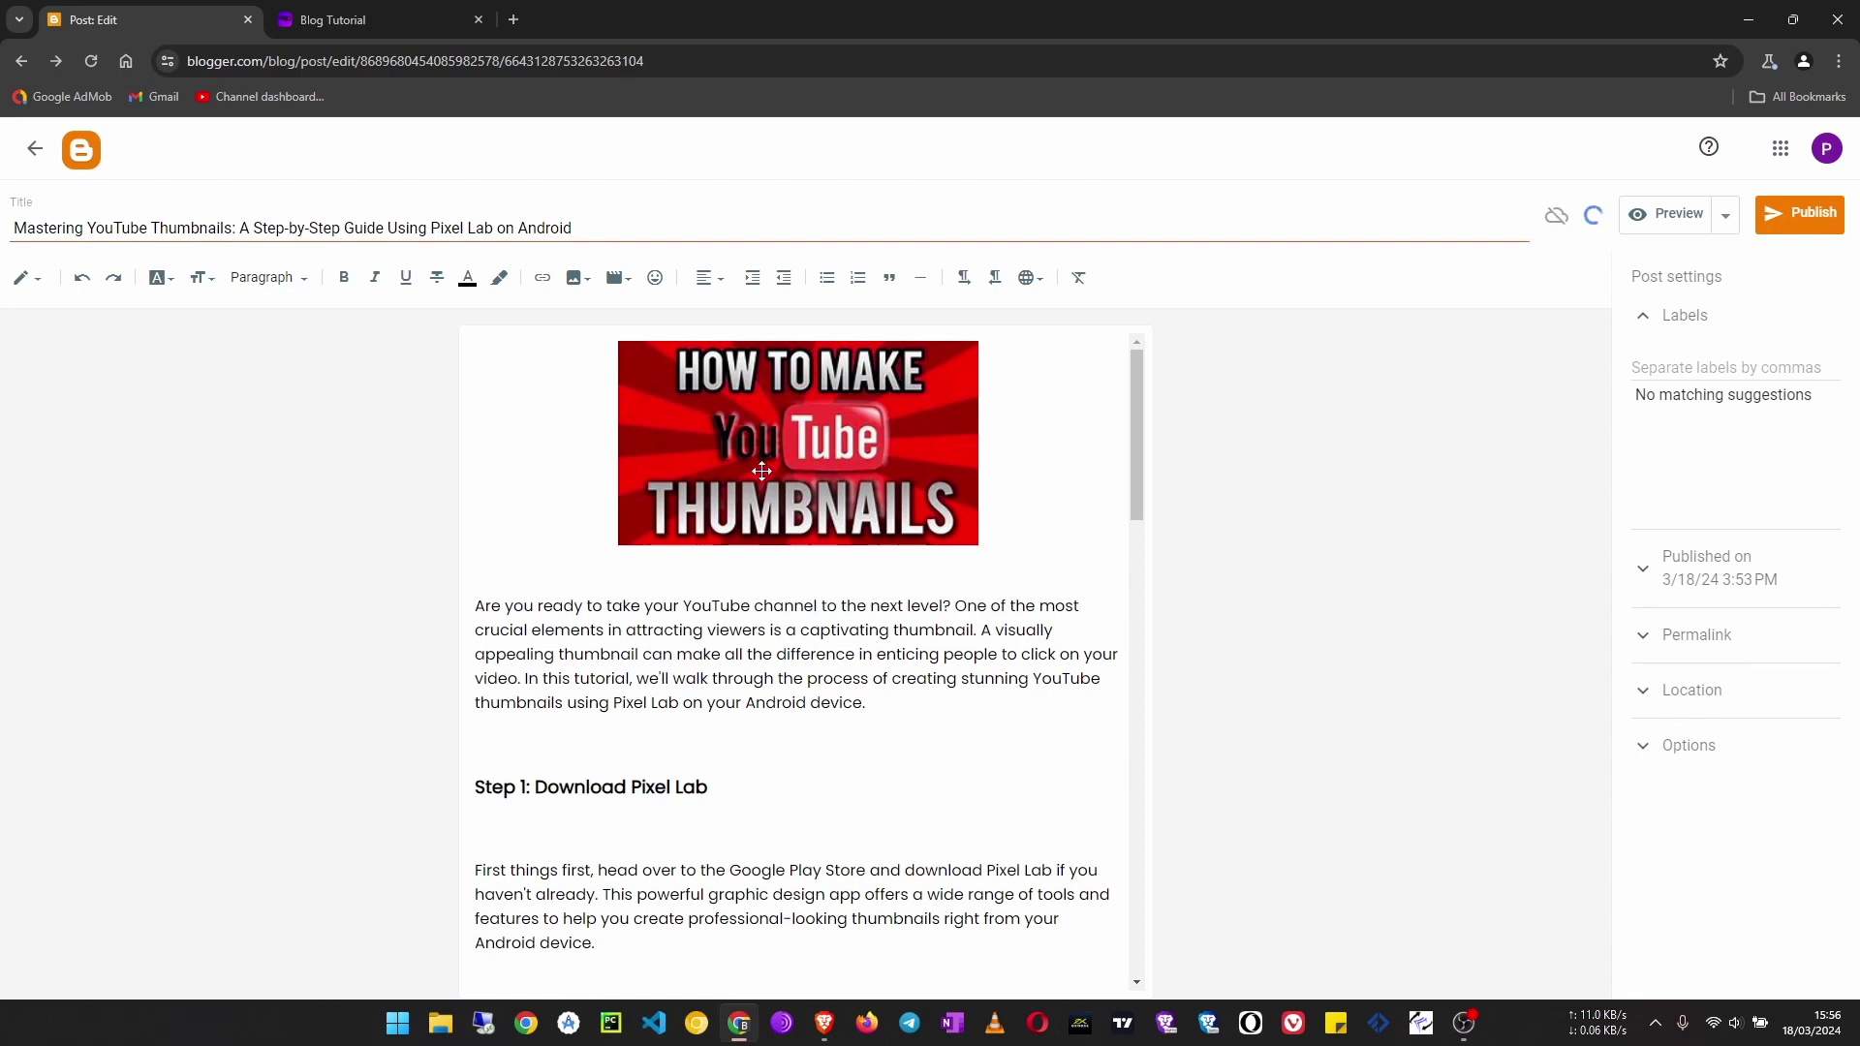
# Try left and right alignment on the thumbnail image and restore its centre alignment
pyautogui.click(767, 463)
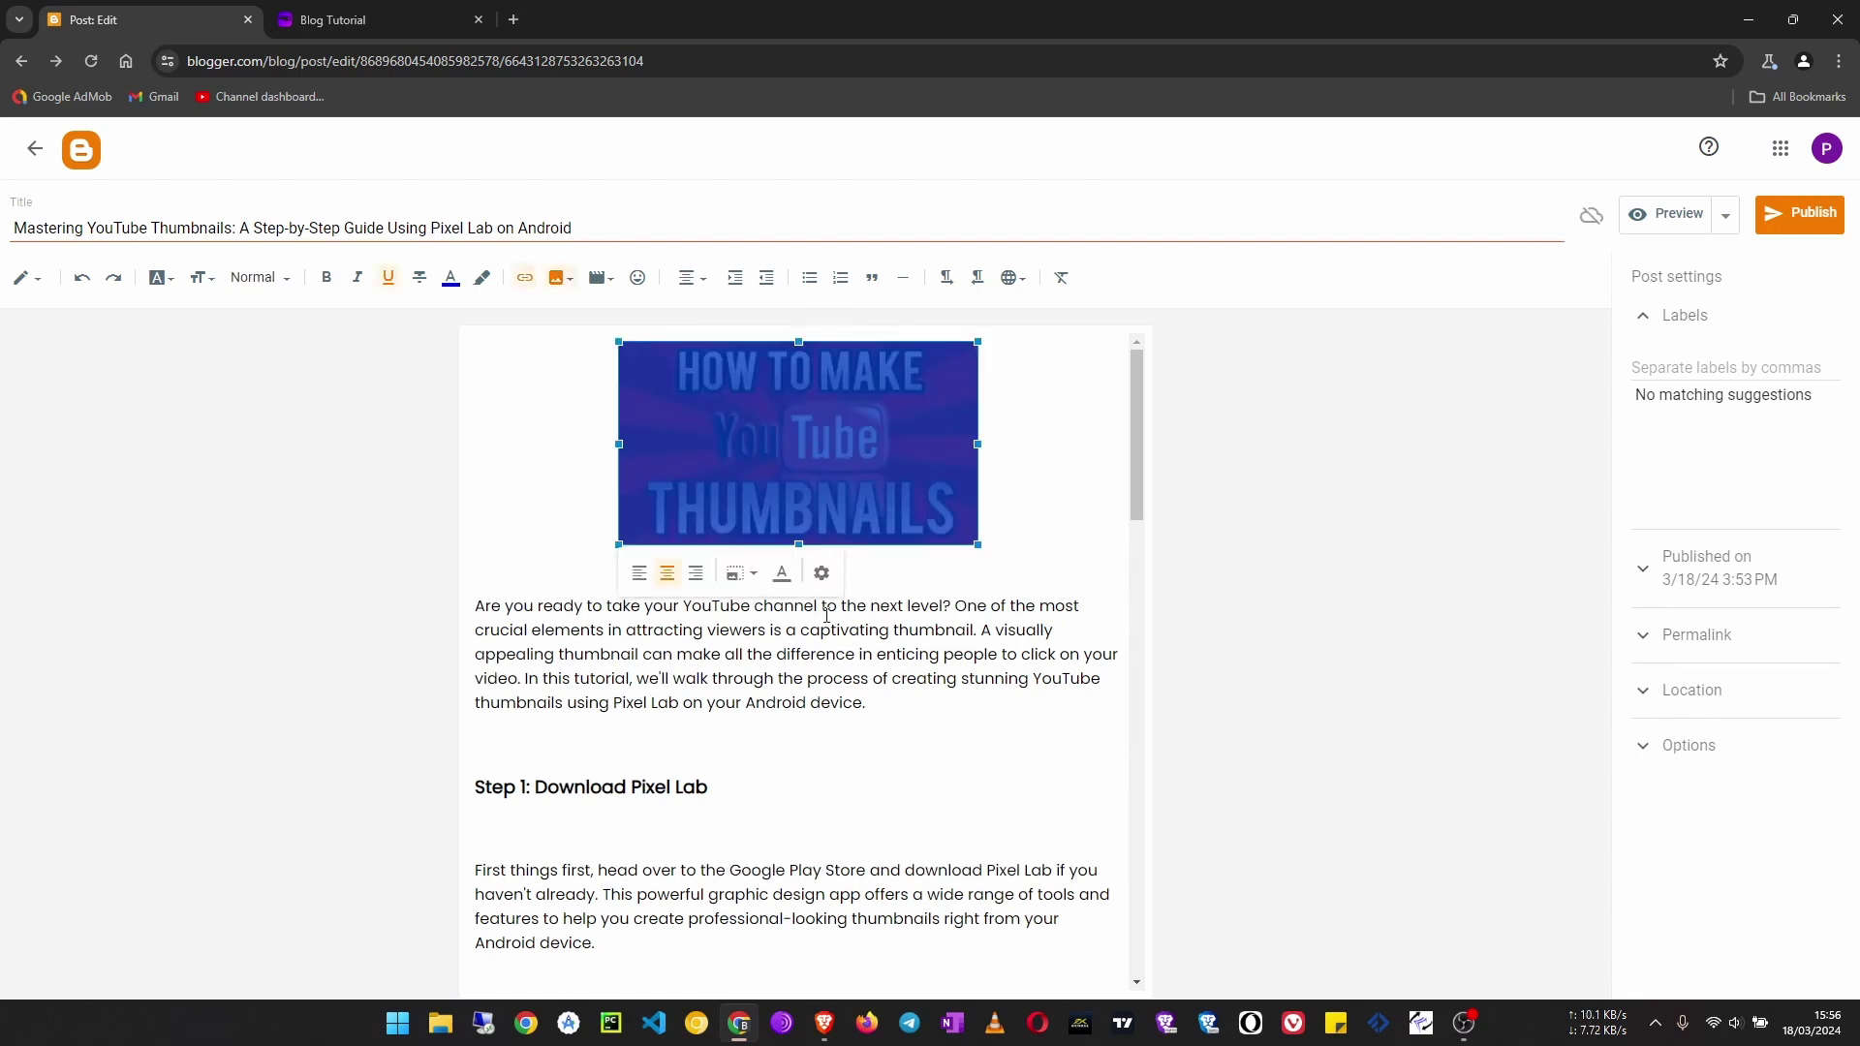
pyautogui.click(639, 573)
pyautogui.click(667, 465)
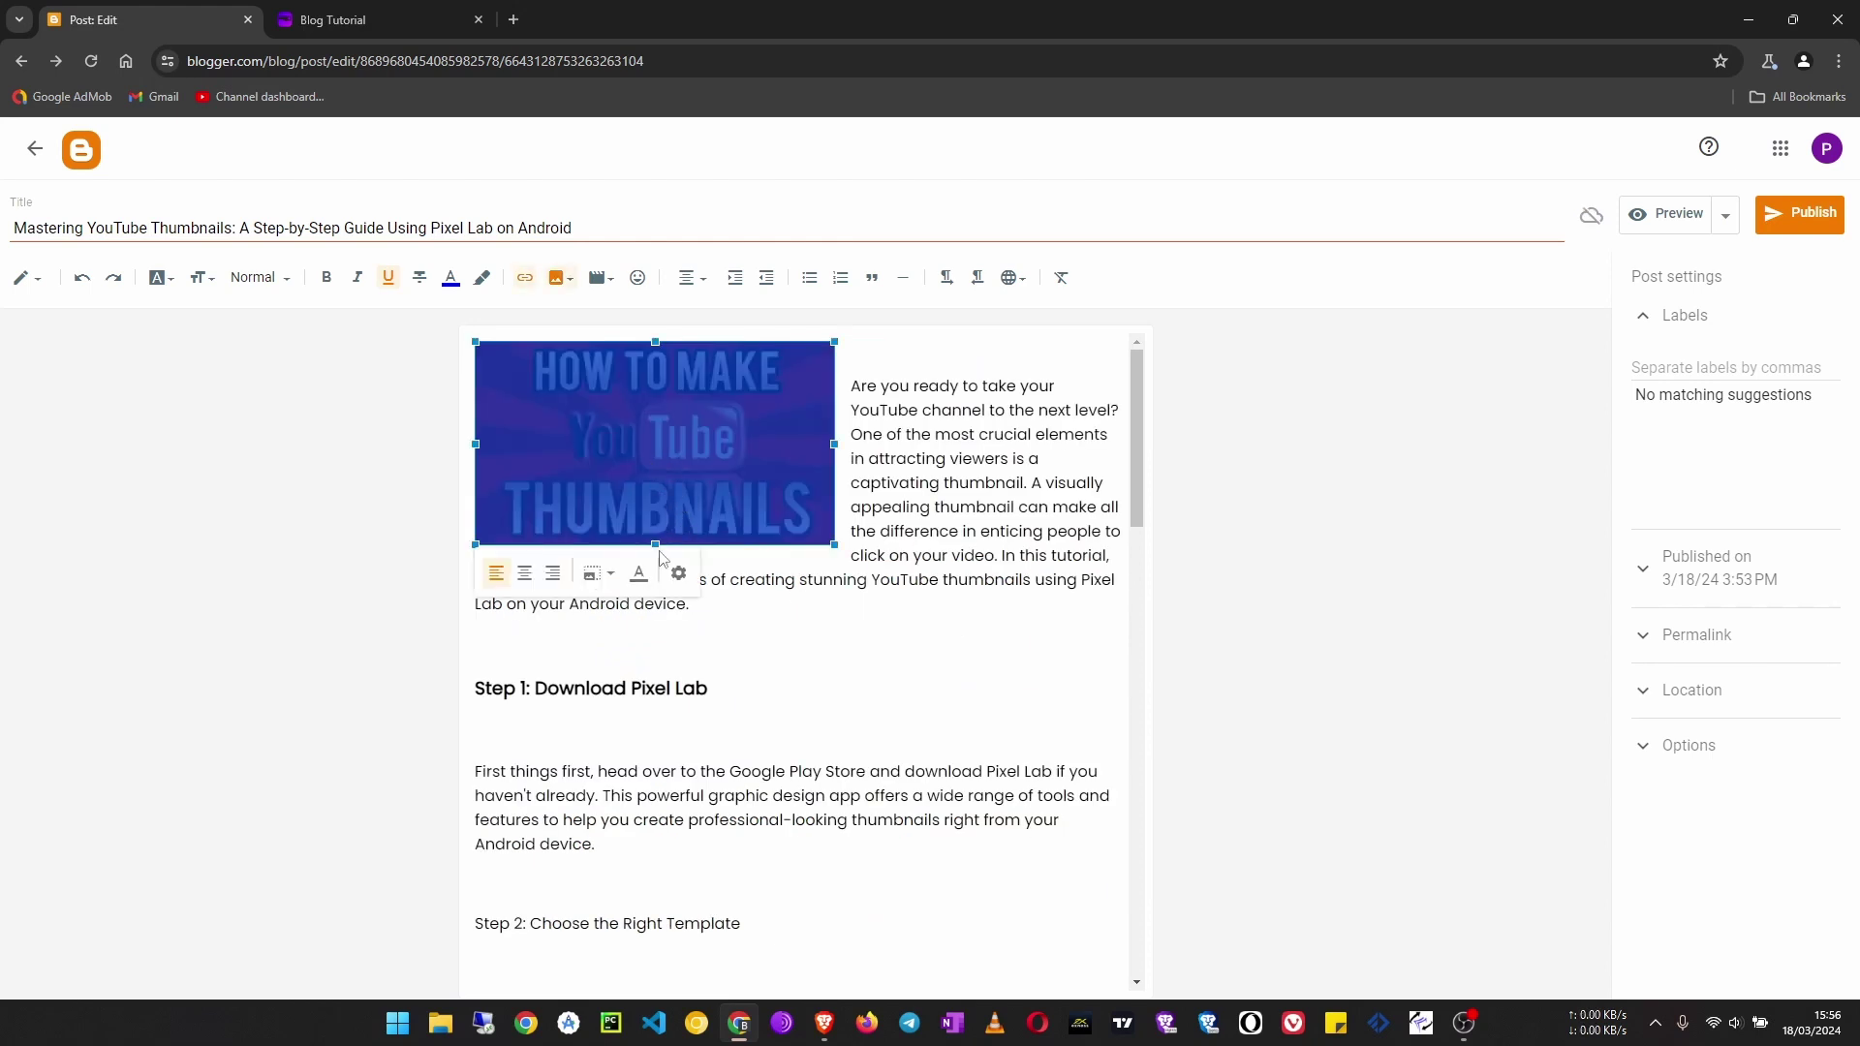
pyautogui.click(555, 576)
pyautogui.click(973, 446)
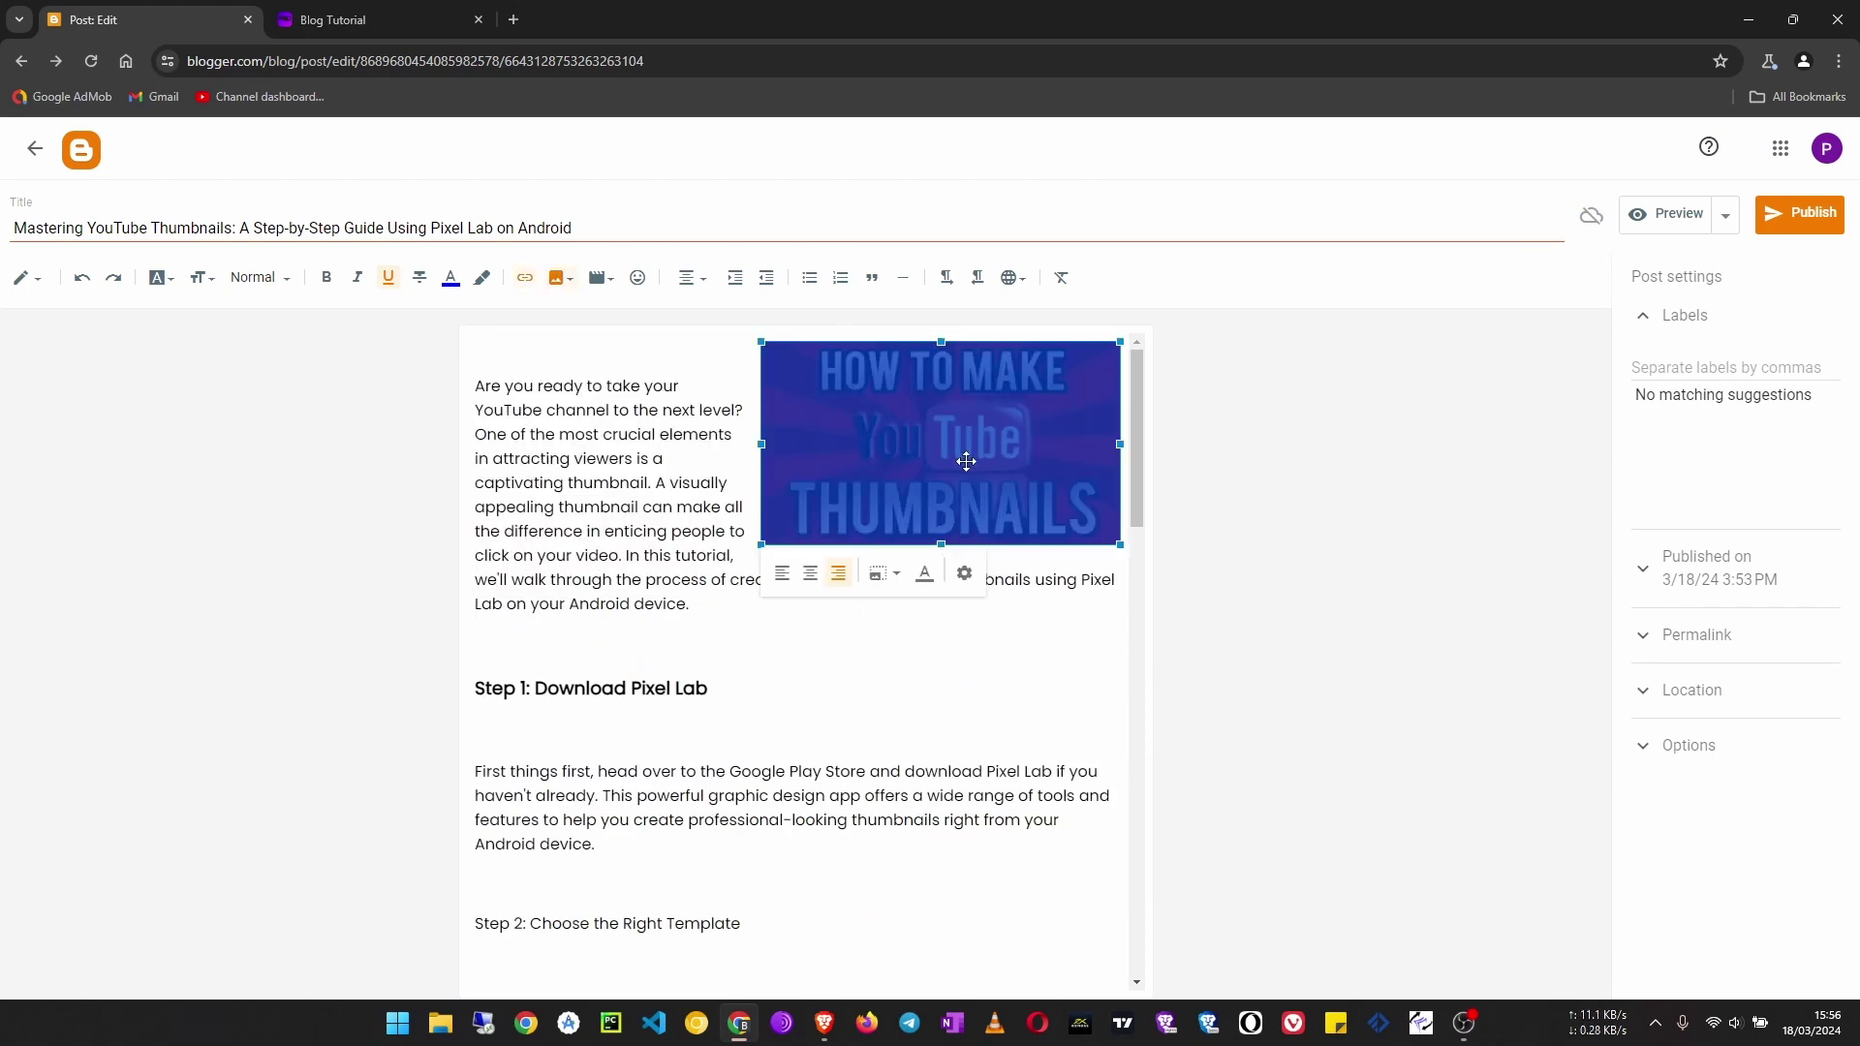
pyautogui.click(812, 573)
pyautogui.click(913, 487)
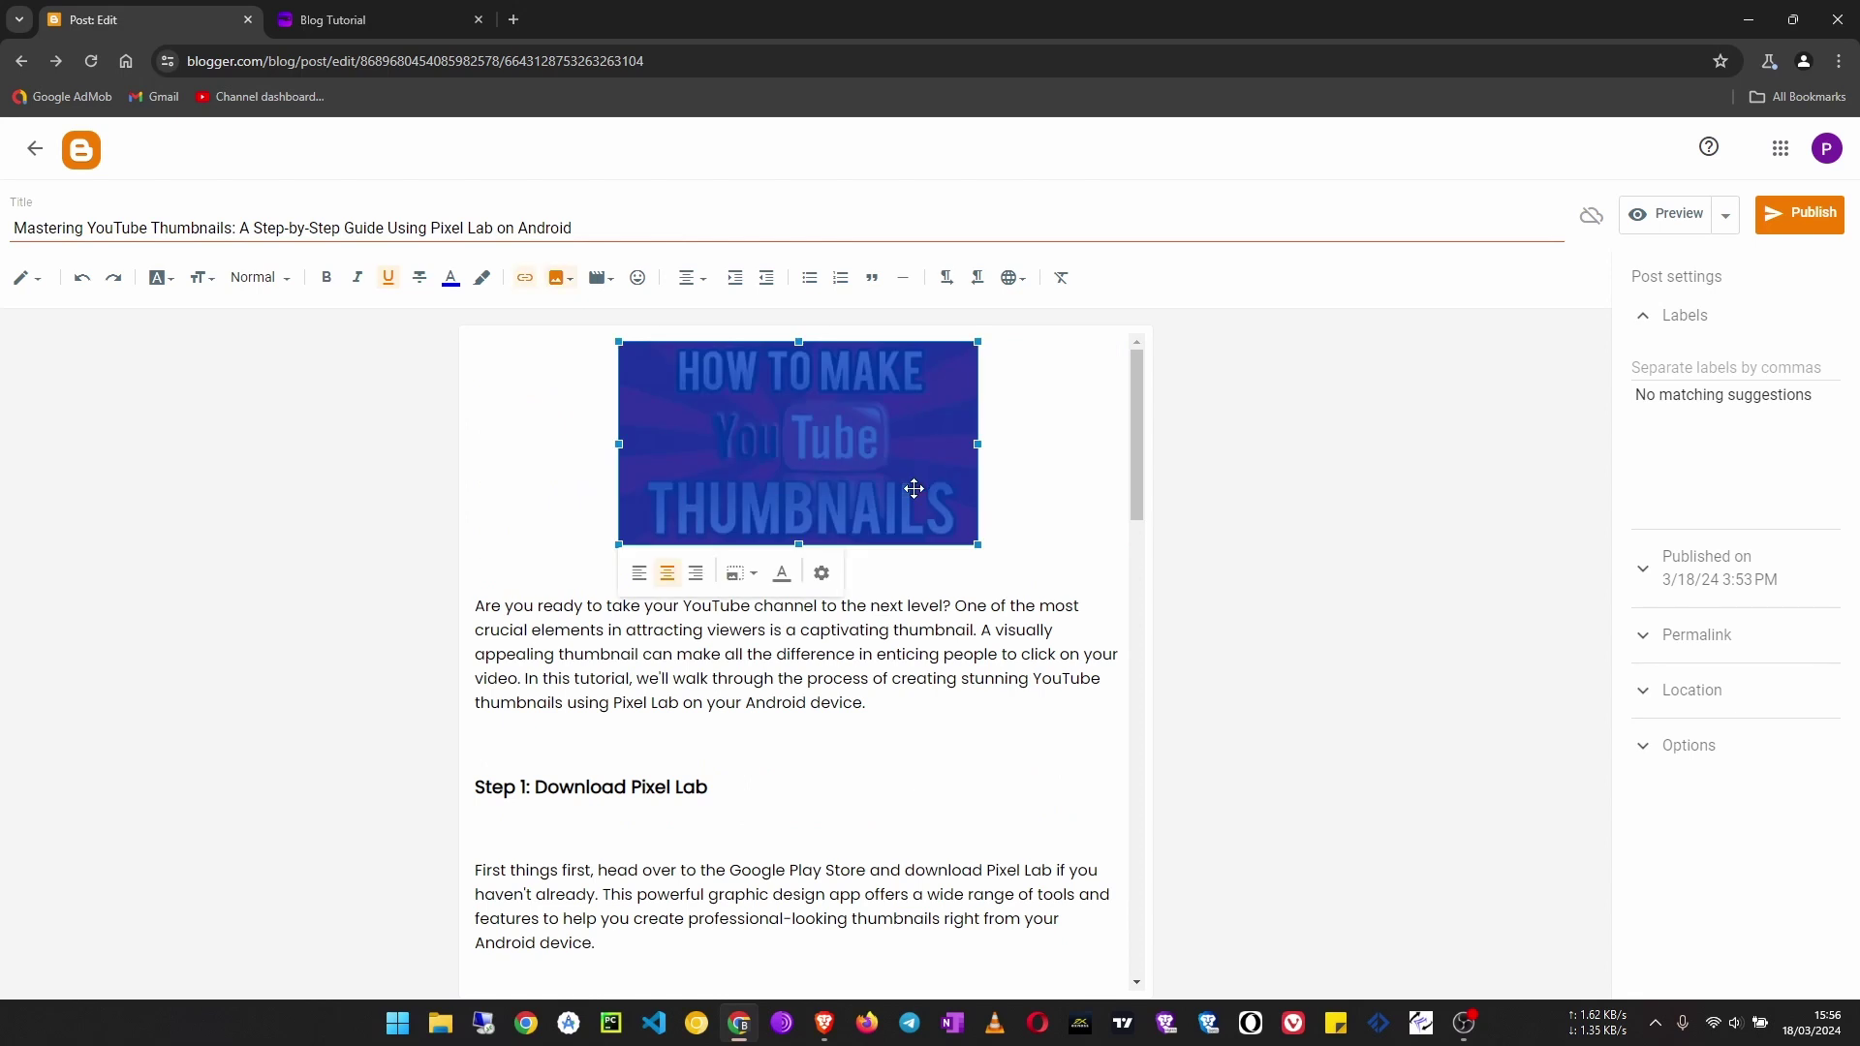
# Set the thumbnail image's alt text to "youtube thumbnail" and update the image
pyautogui.click(784, 585)
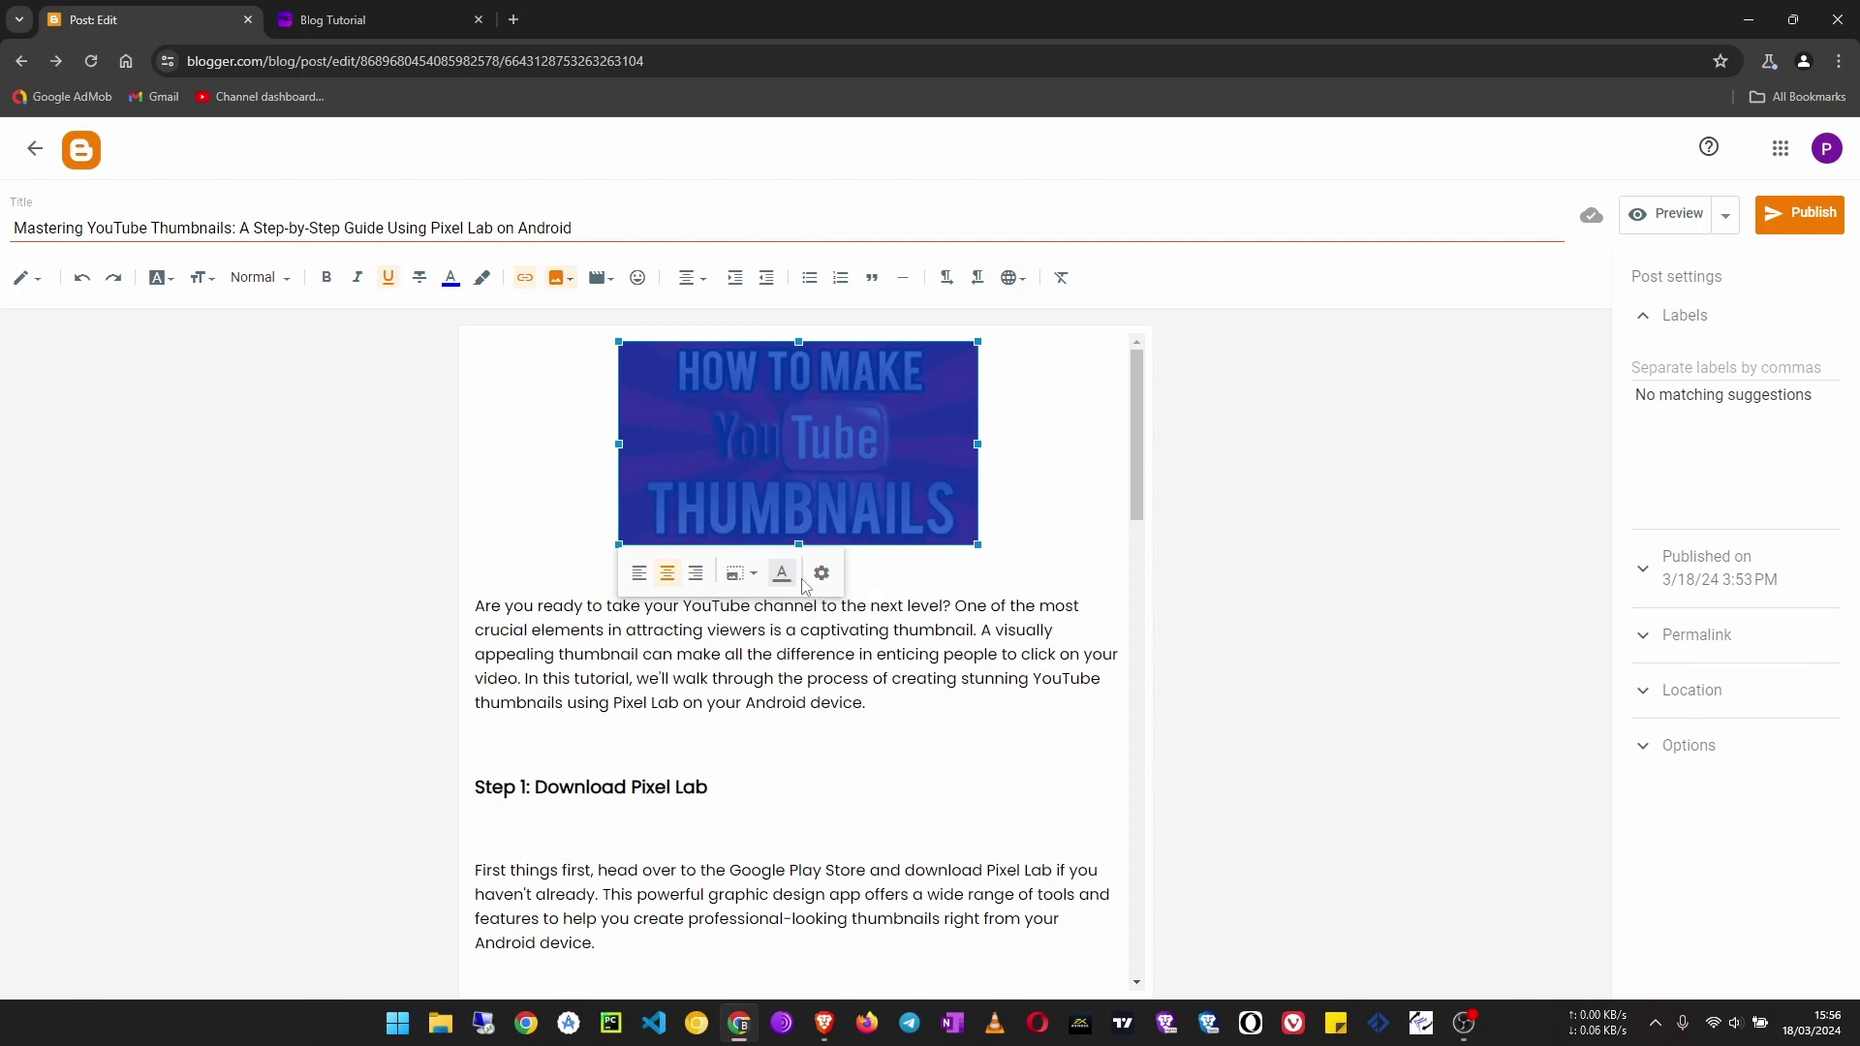
pyautogui.click(821, 573)
pyautogui.click(829, 435)
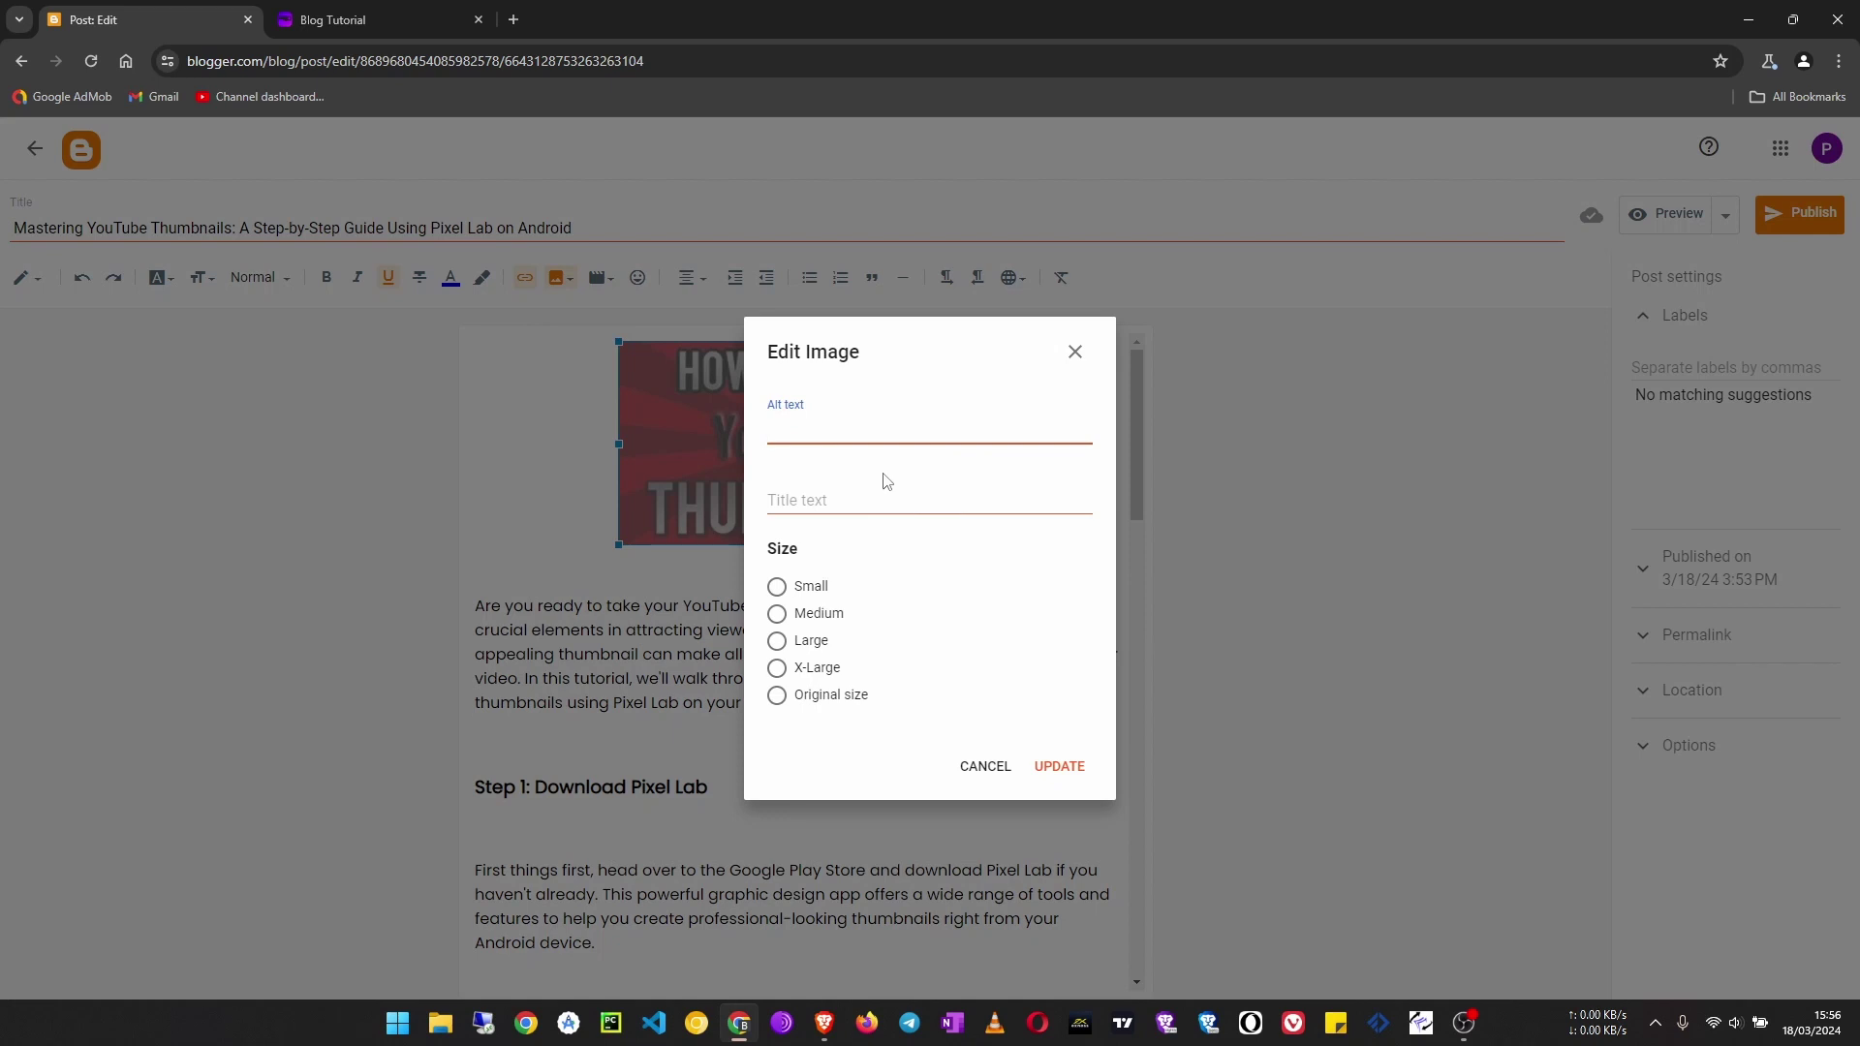
pyautogui.write('youtube thumbnail')
pyautogui.click(848, 504)
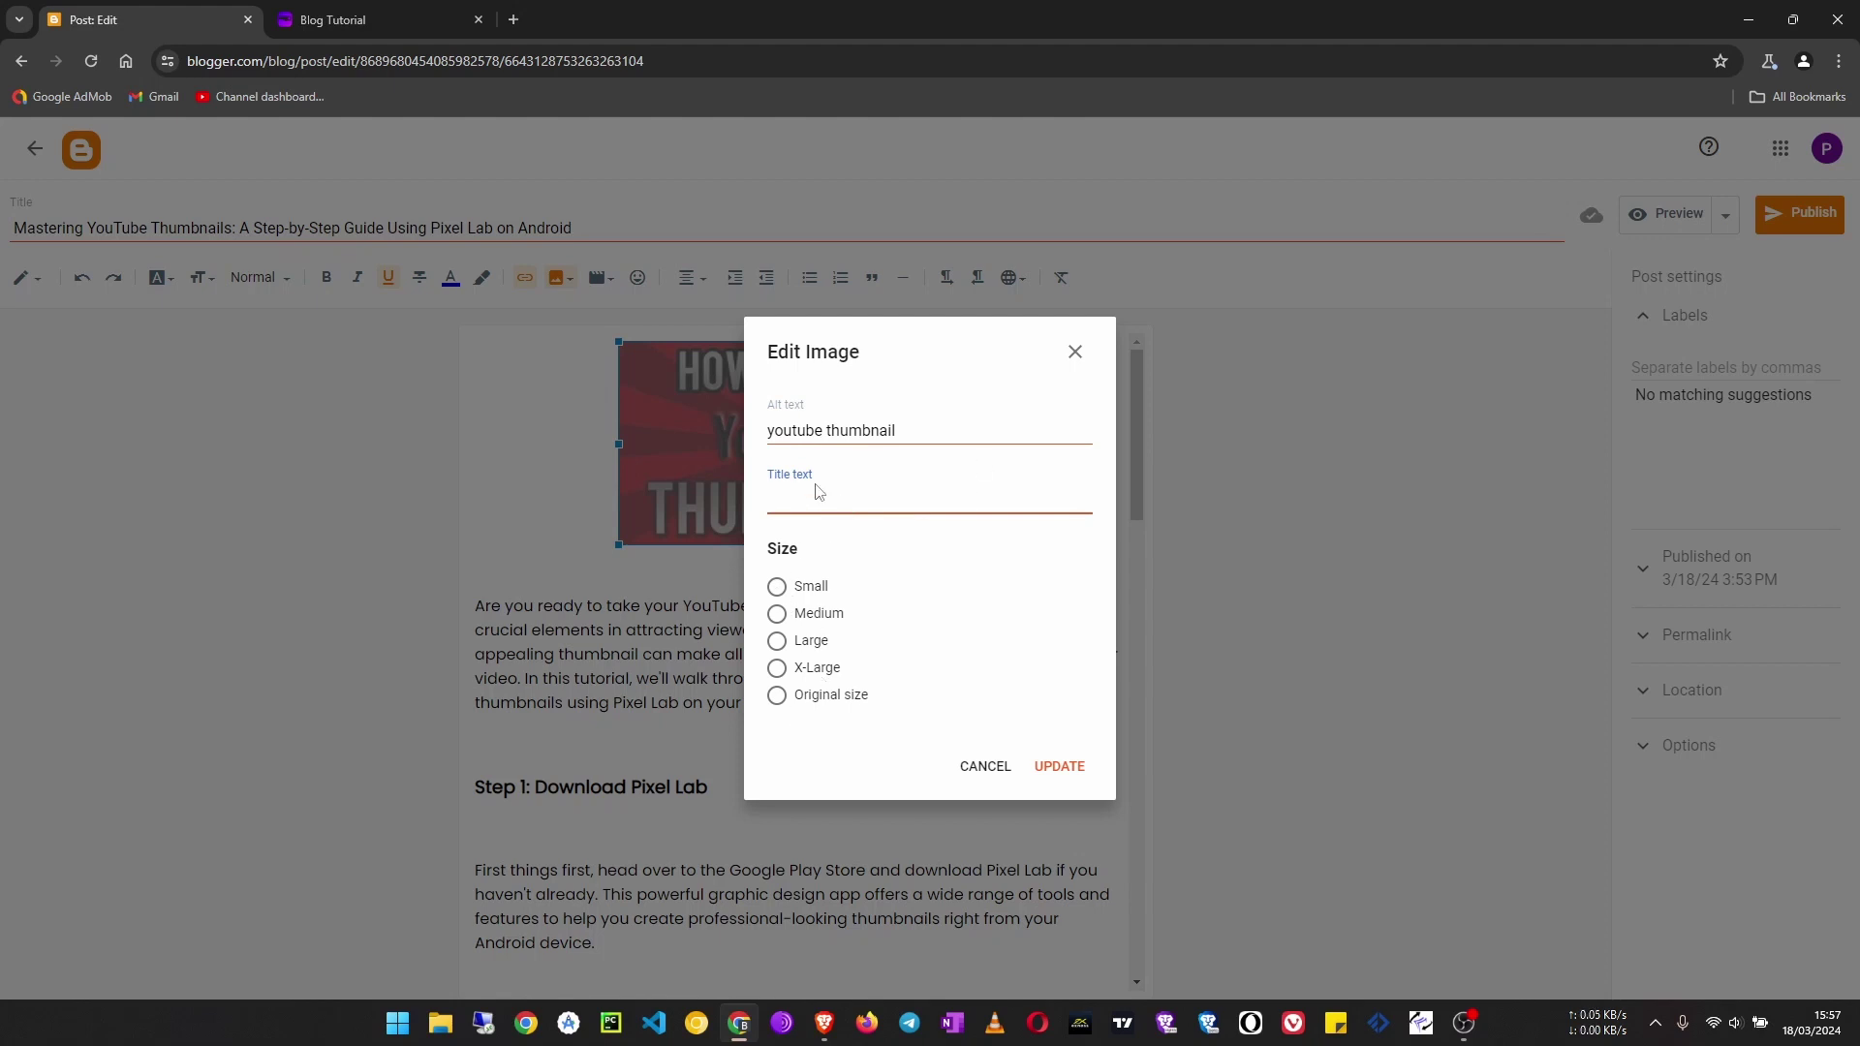
pyautogui.click(1061, 766)
pyautogui.click(1067, 509)
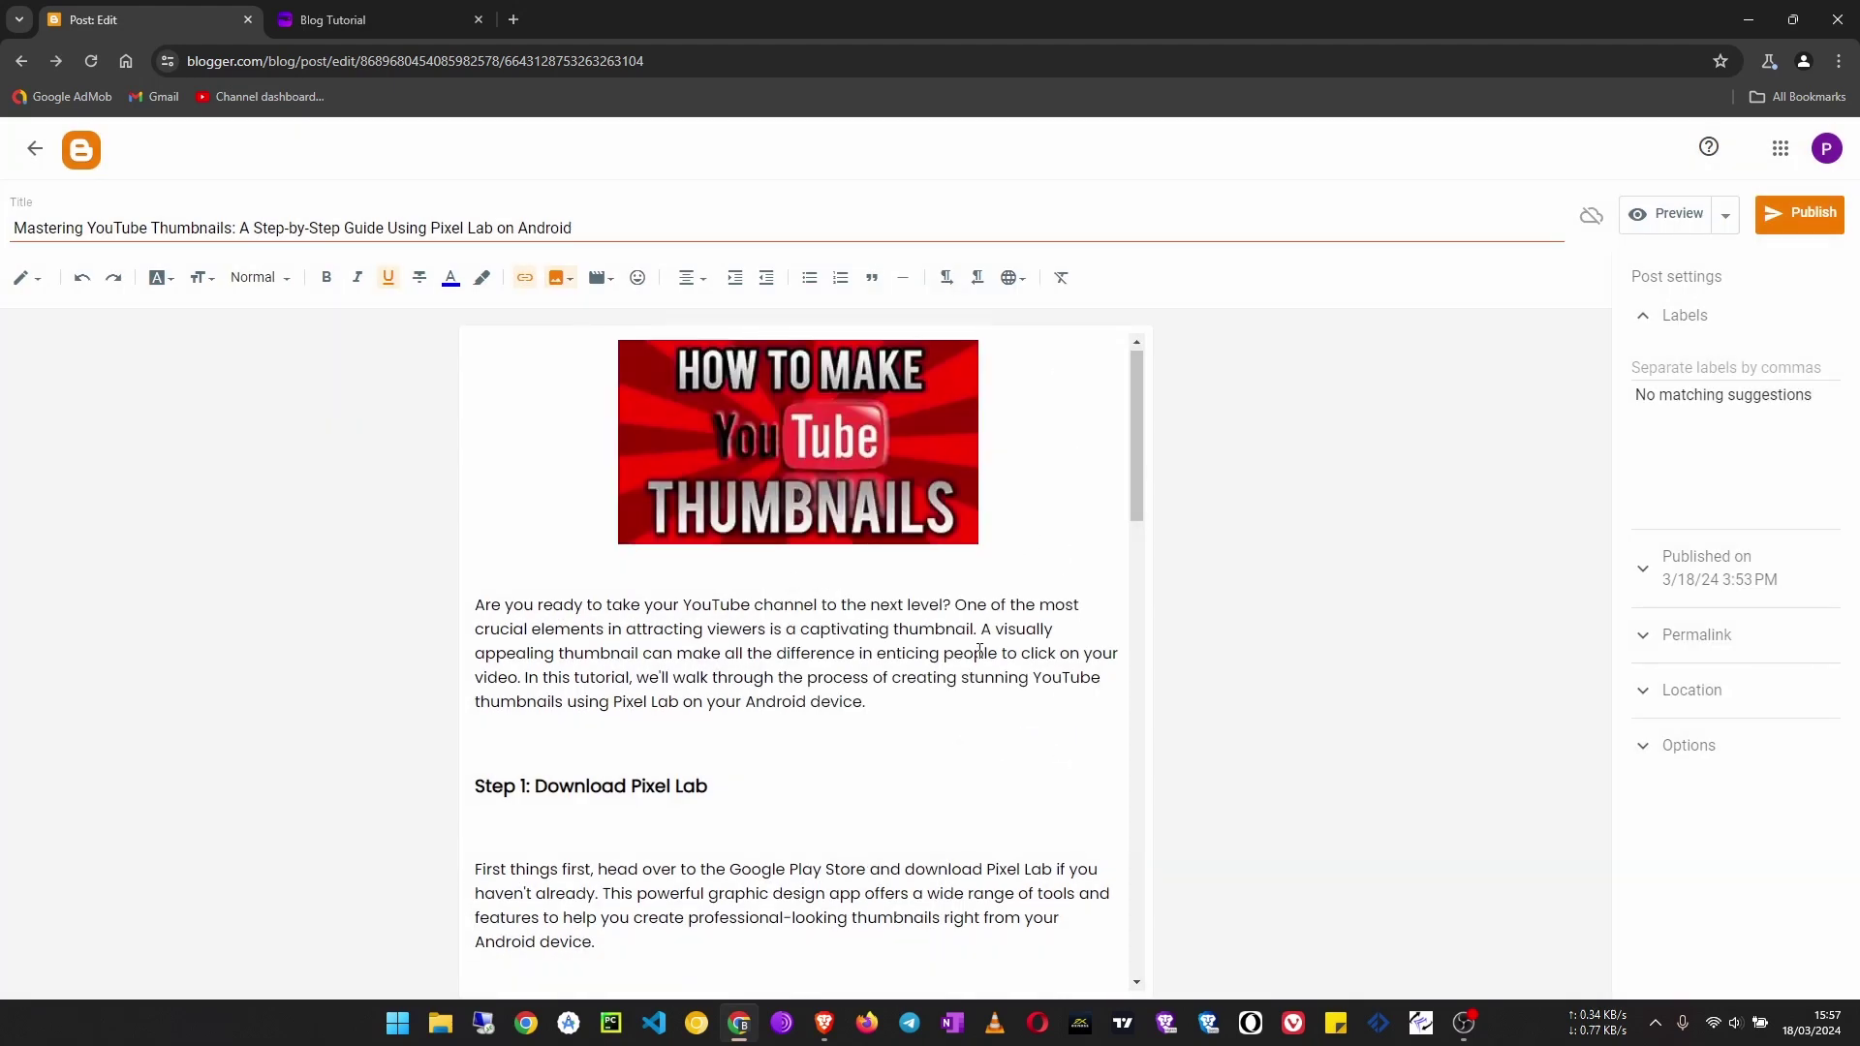
# Review the article from start to end and look at the YouTube video about creating thumbnails on a phone in Brave
pyautogui.scroll(-17, 979, 672)
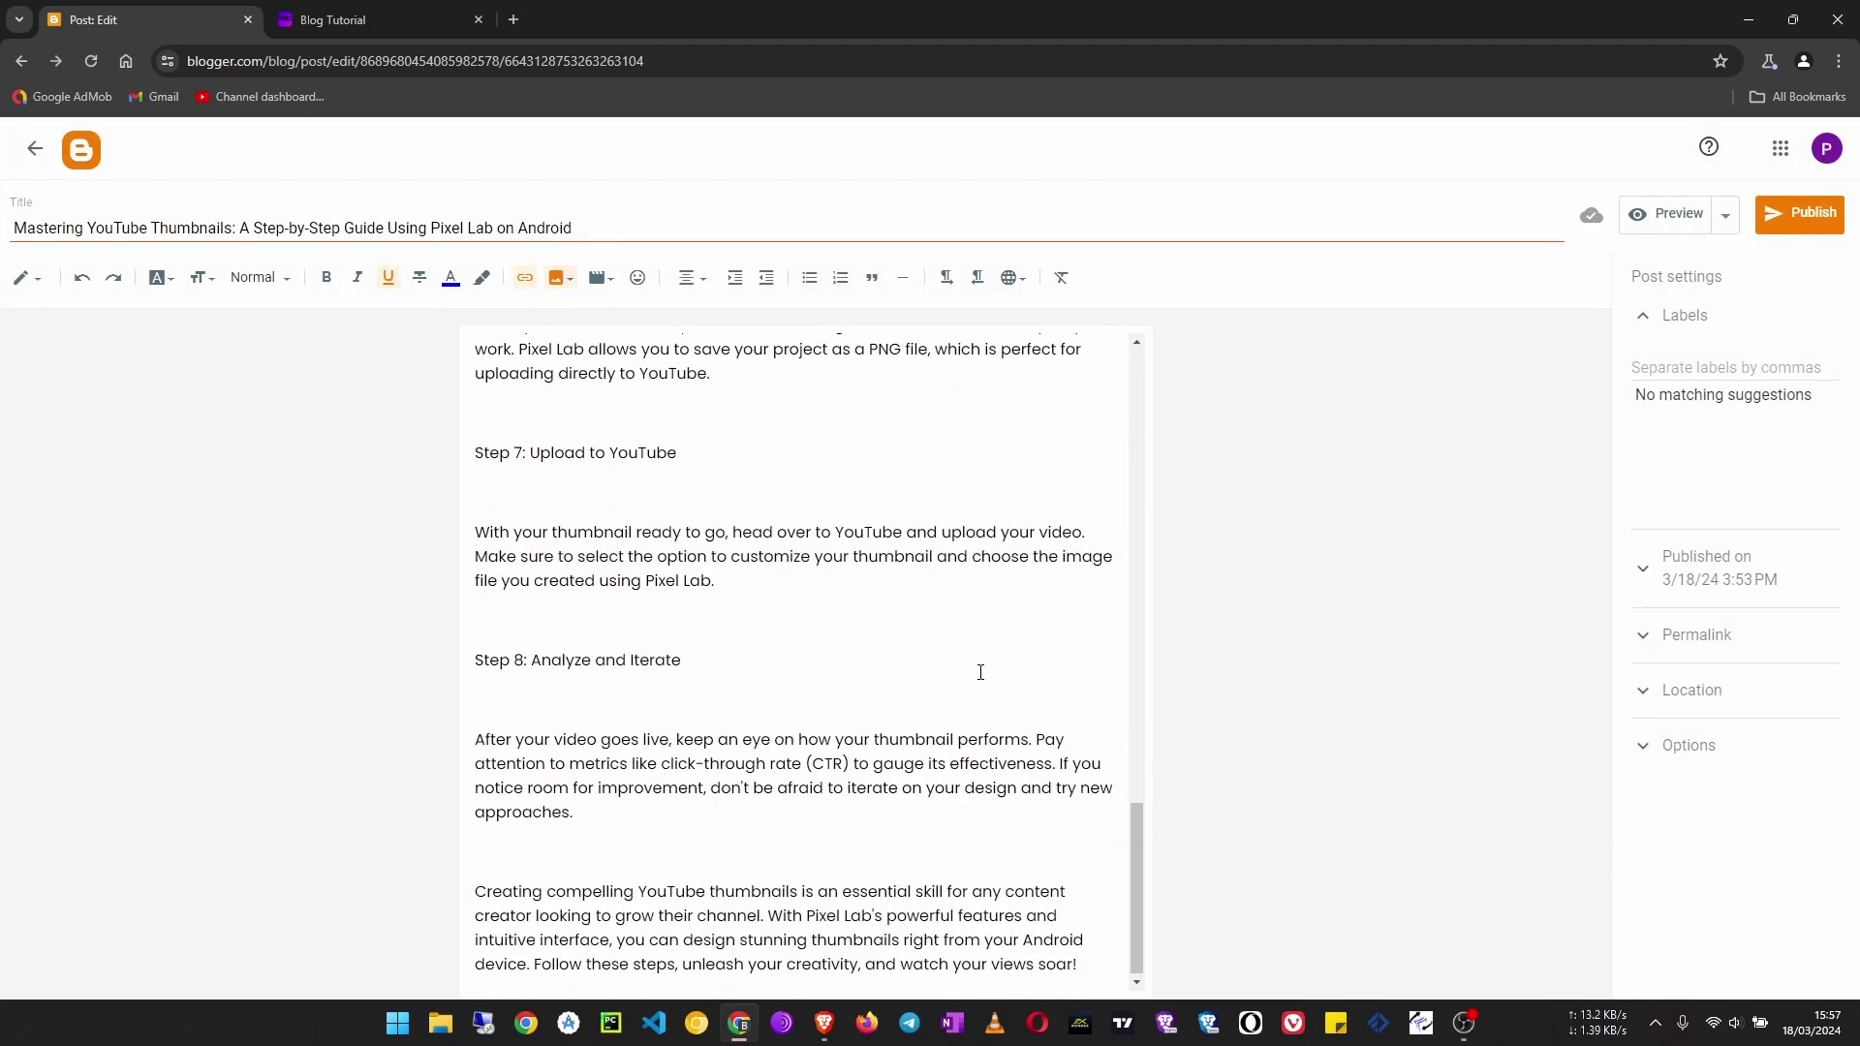
pyautogui.scroll(20, 980, 669)
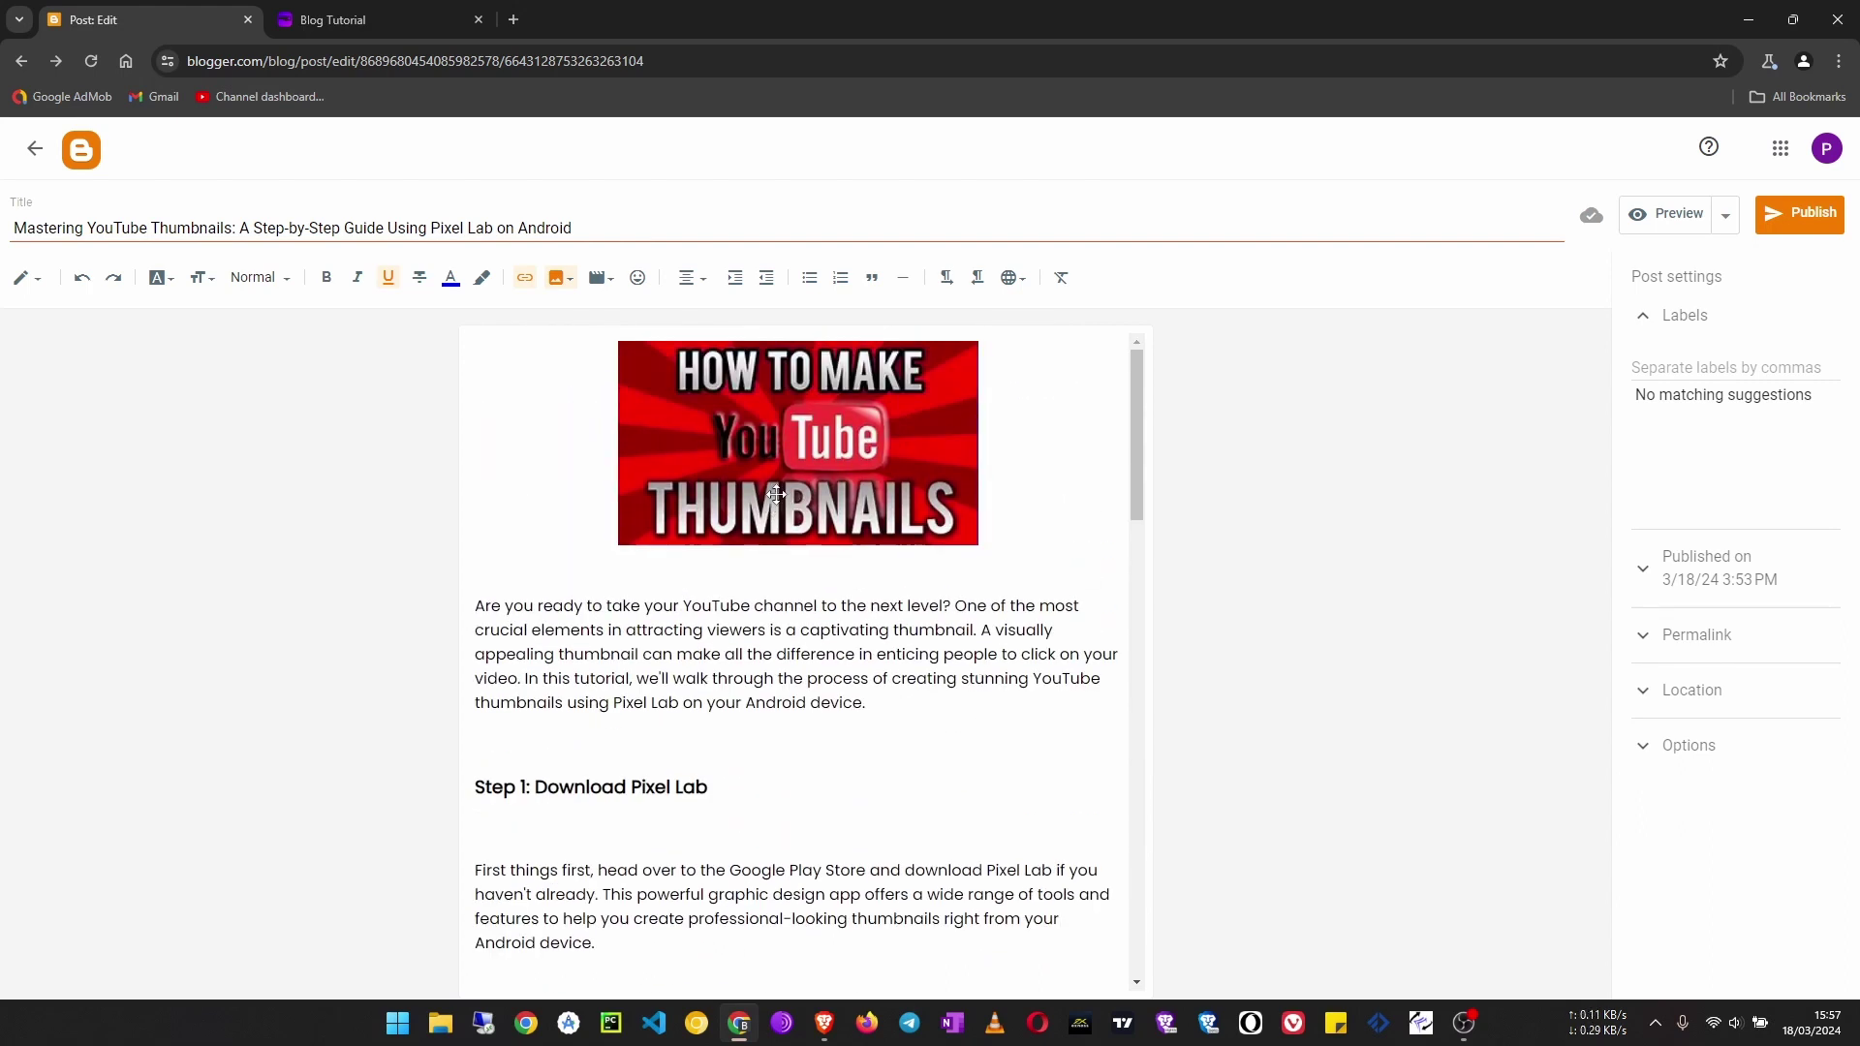
pyautogui.scroll(-8, 776, 494)
pyautogui.scroll(8, 778, 569)
pyautogui.scroll(-20, 815, 576)
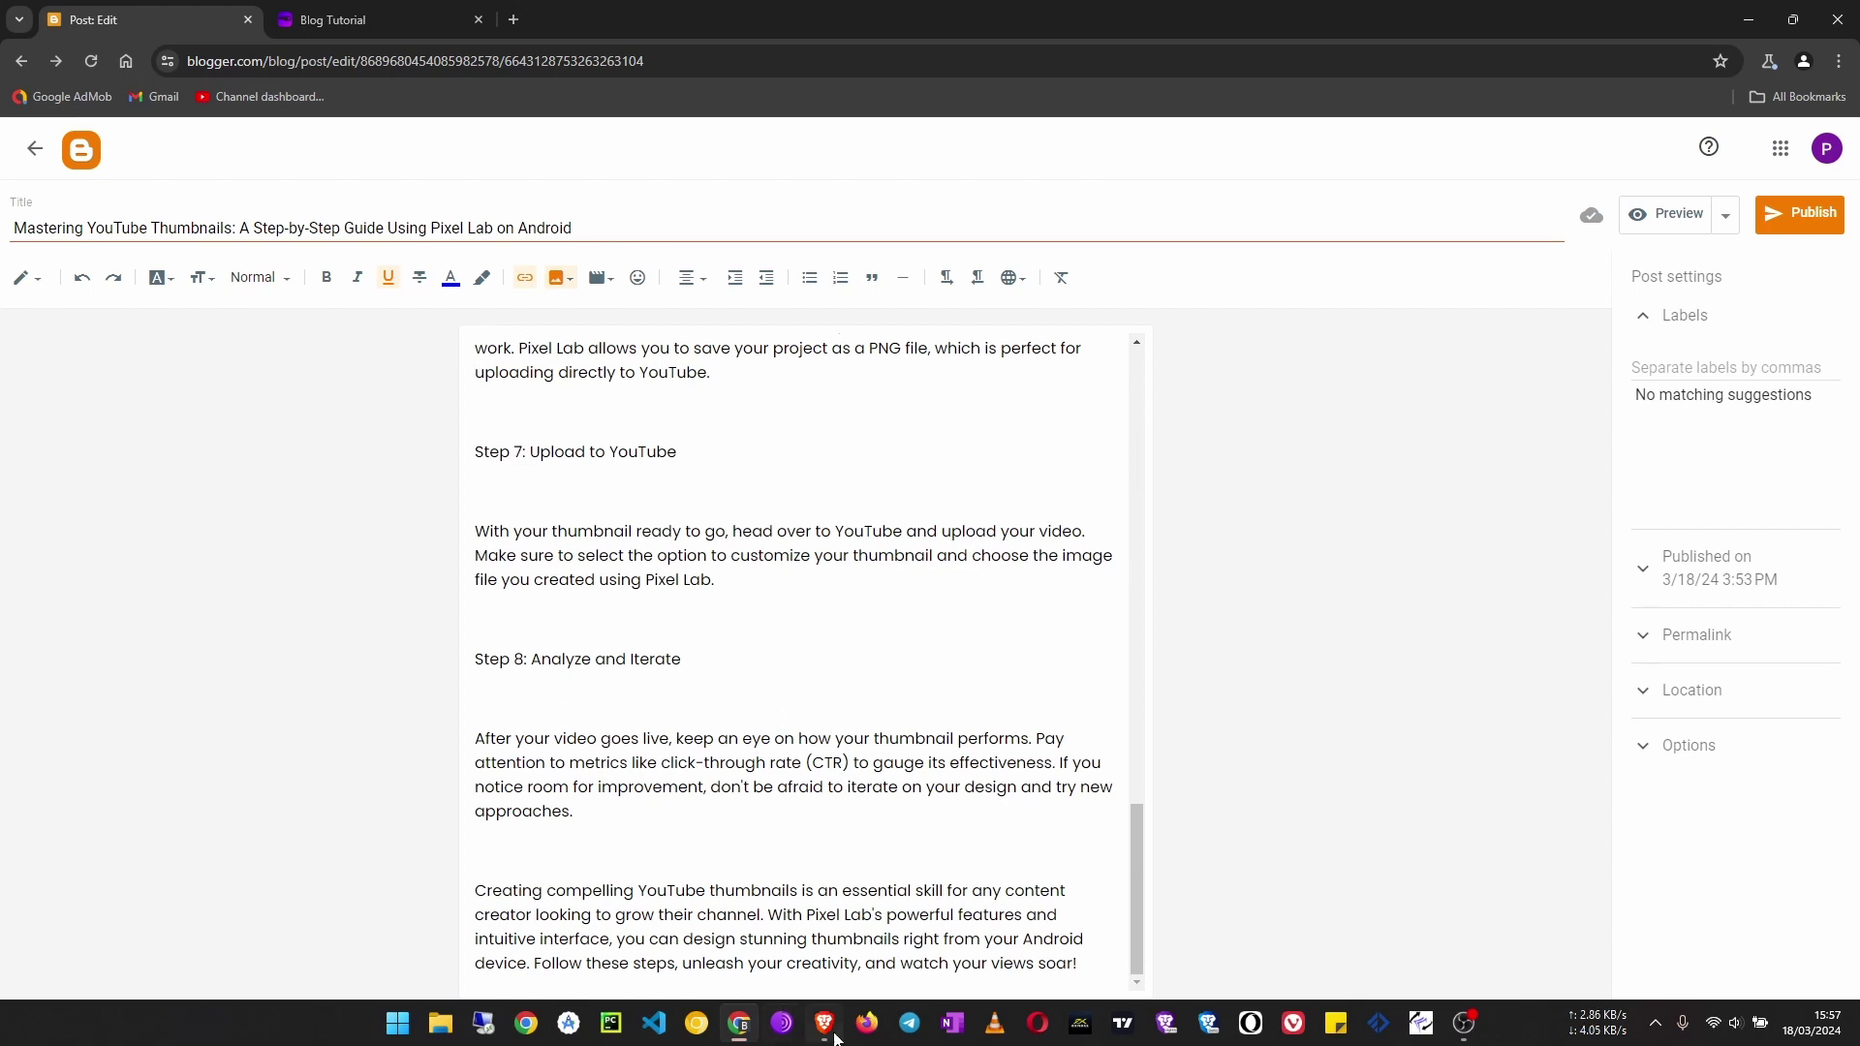
pyautogui.moveTo(834, 1039)
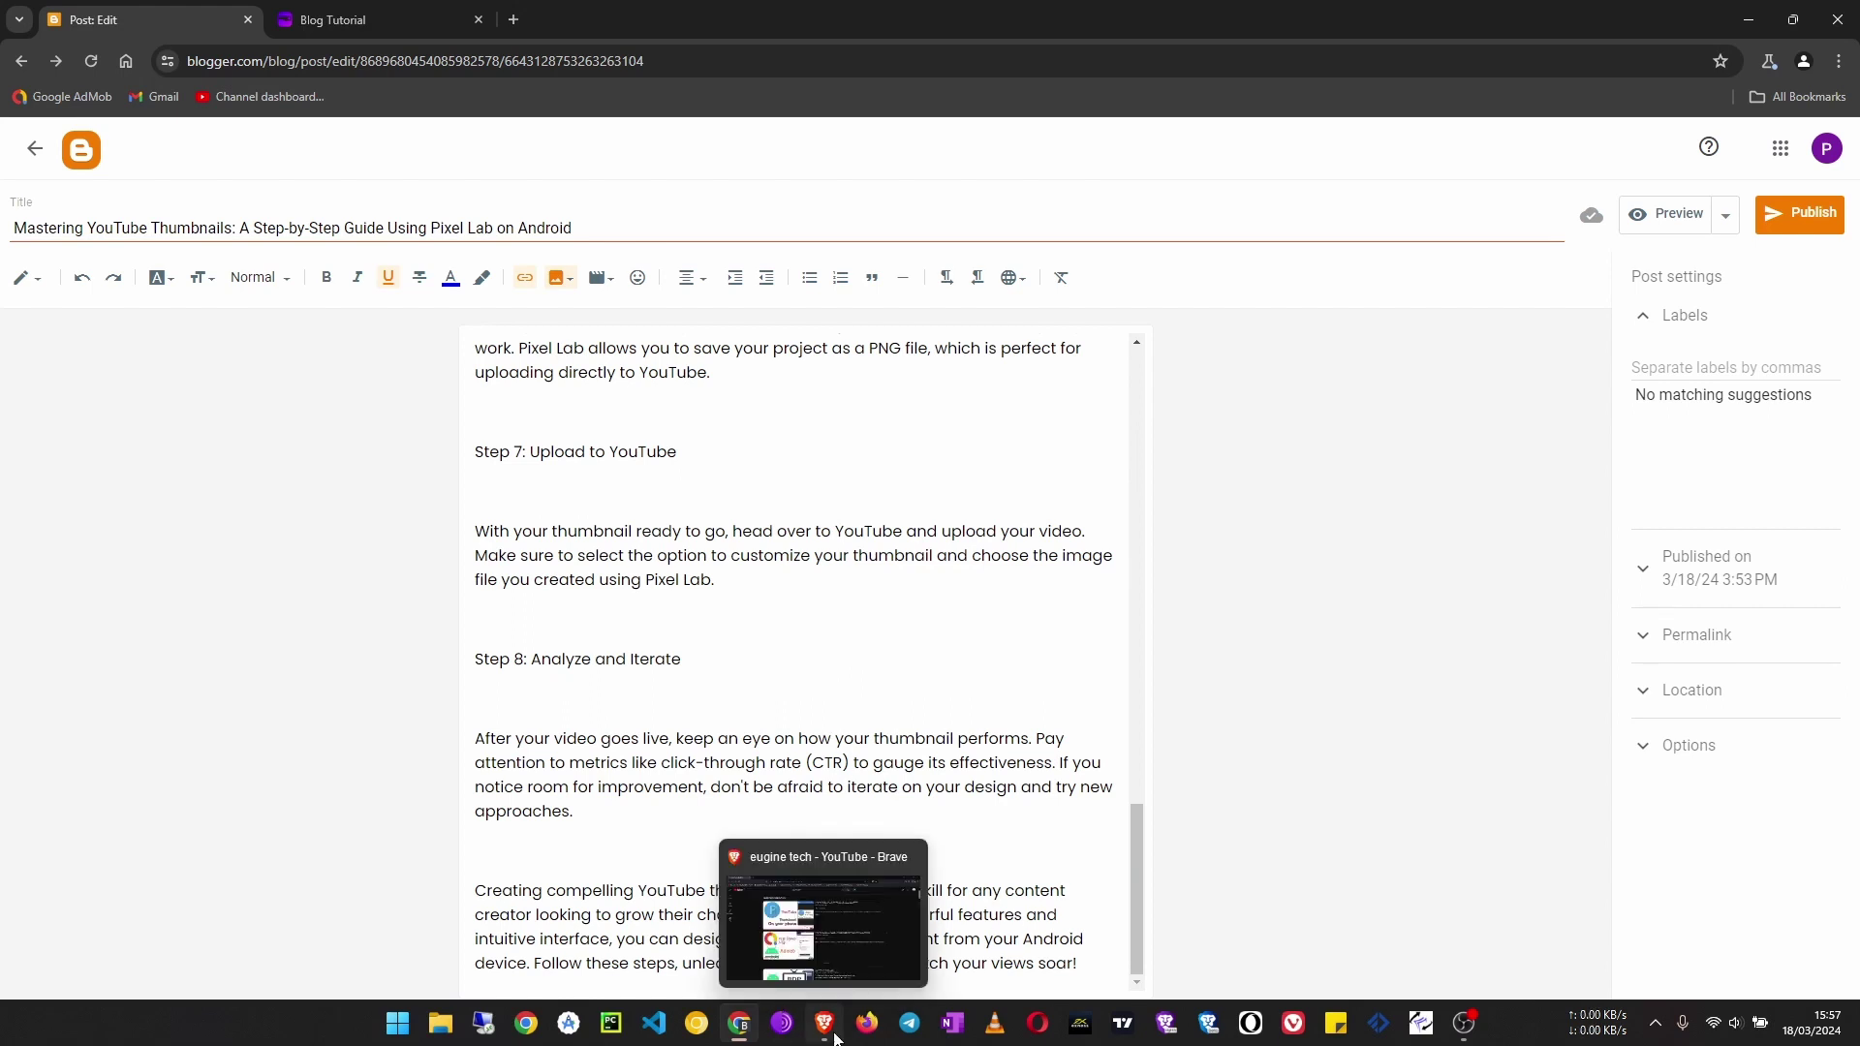
pyautogui.click(834, 1036)
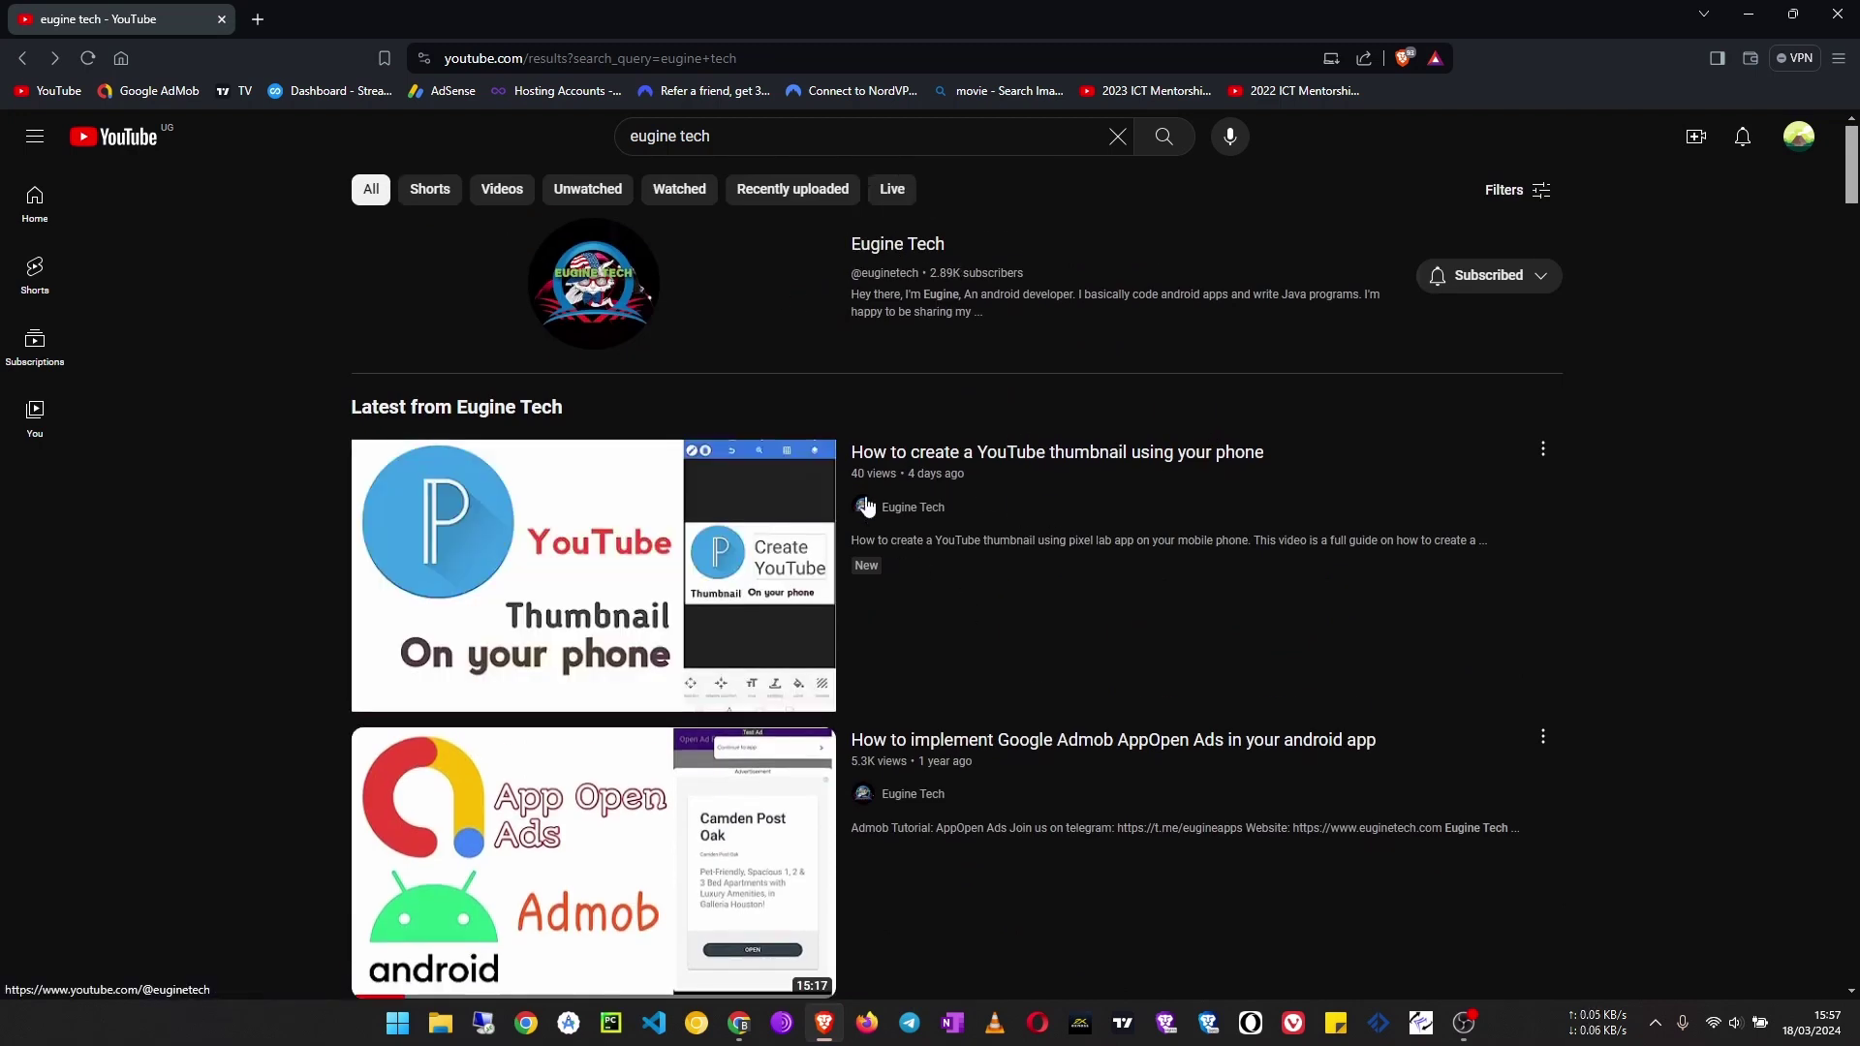
pyautogui.moveTo(921, 539)
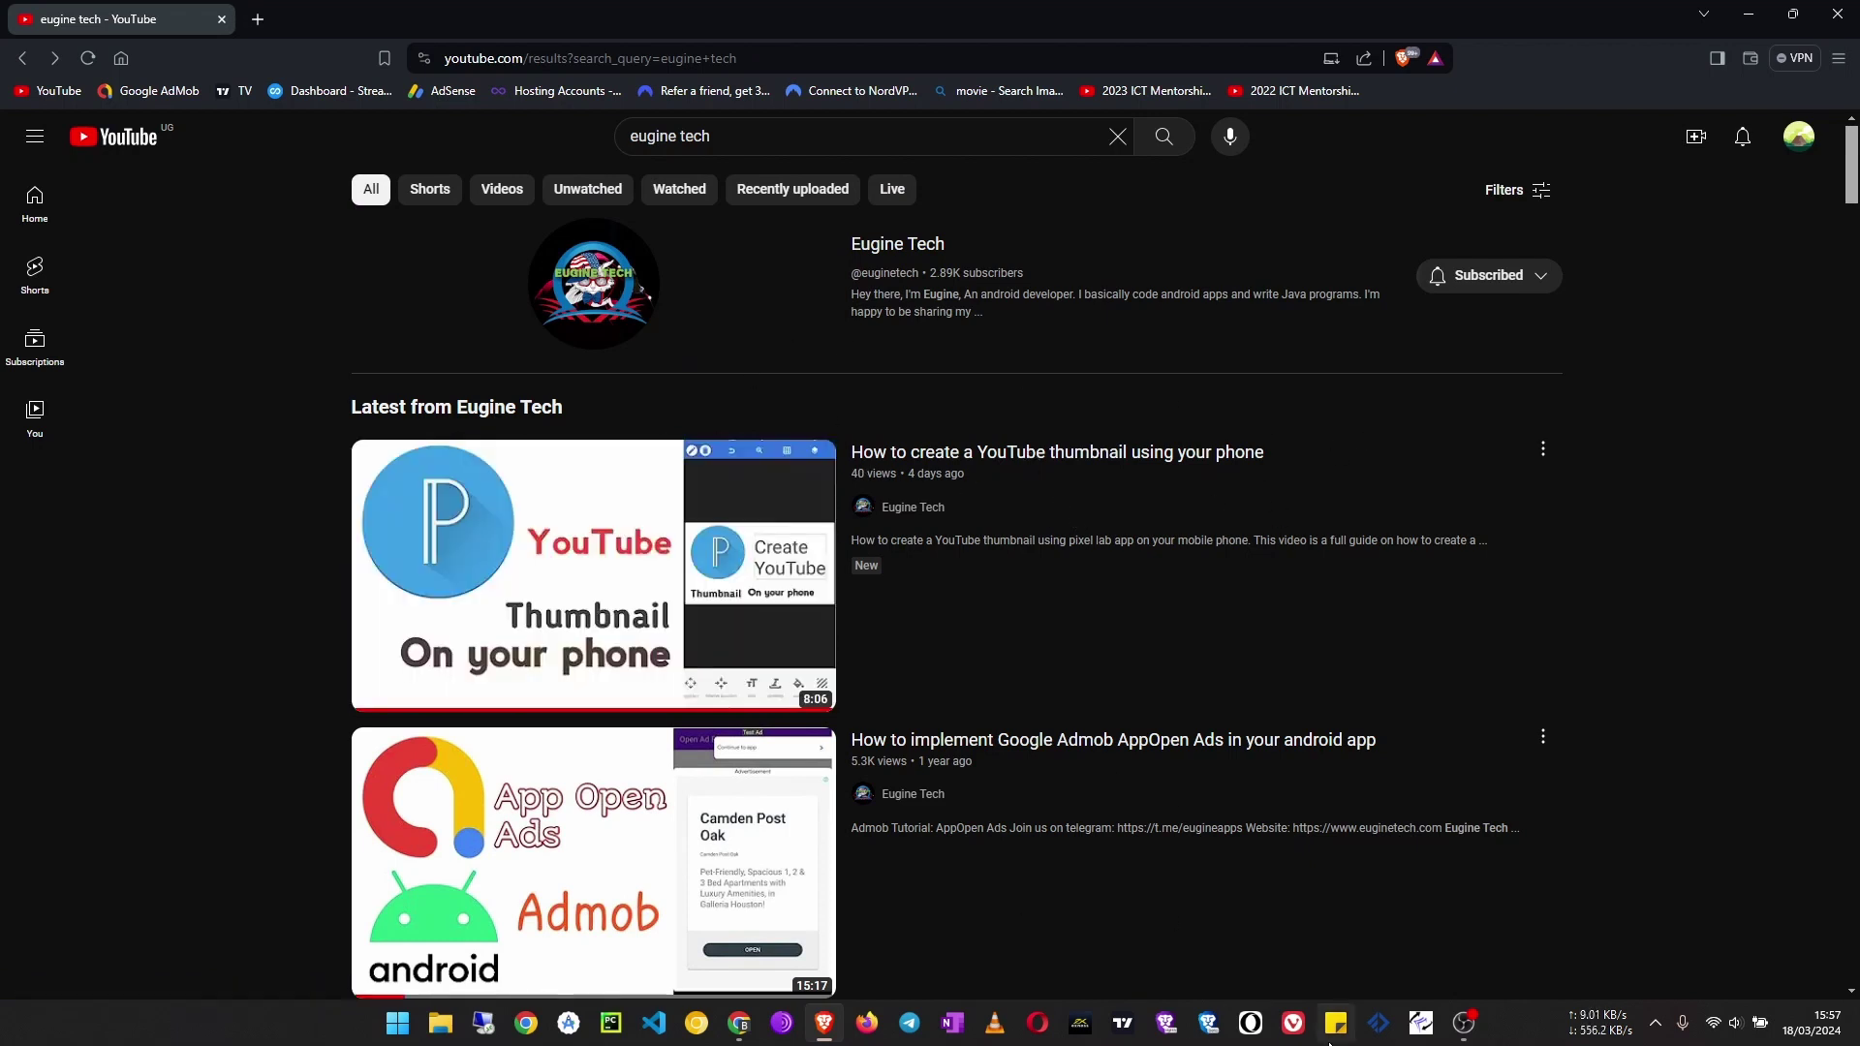
pyautogui.click(823, 1025)
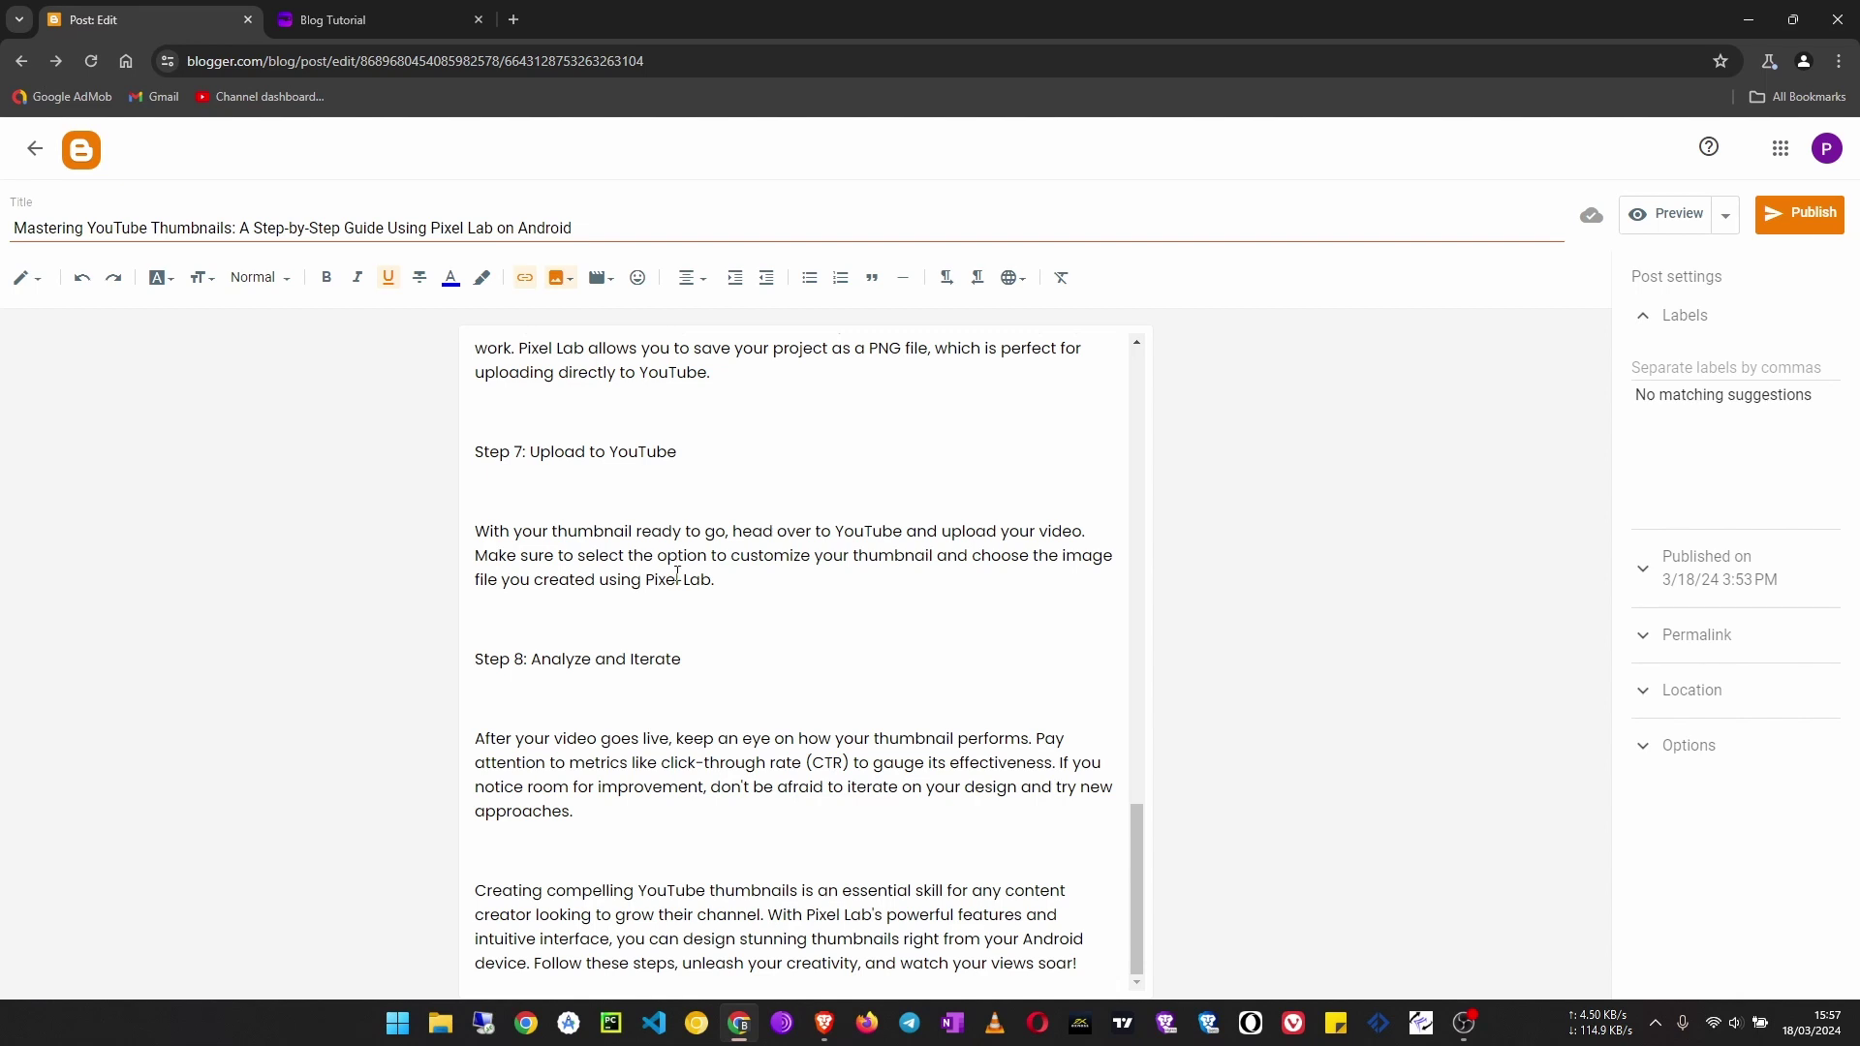
# Open the YouTube video selection for the blank line above the article's closing paragraph
pyautogui.click(1092, 962)
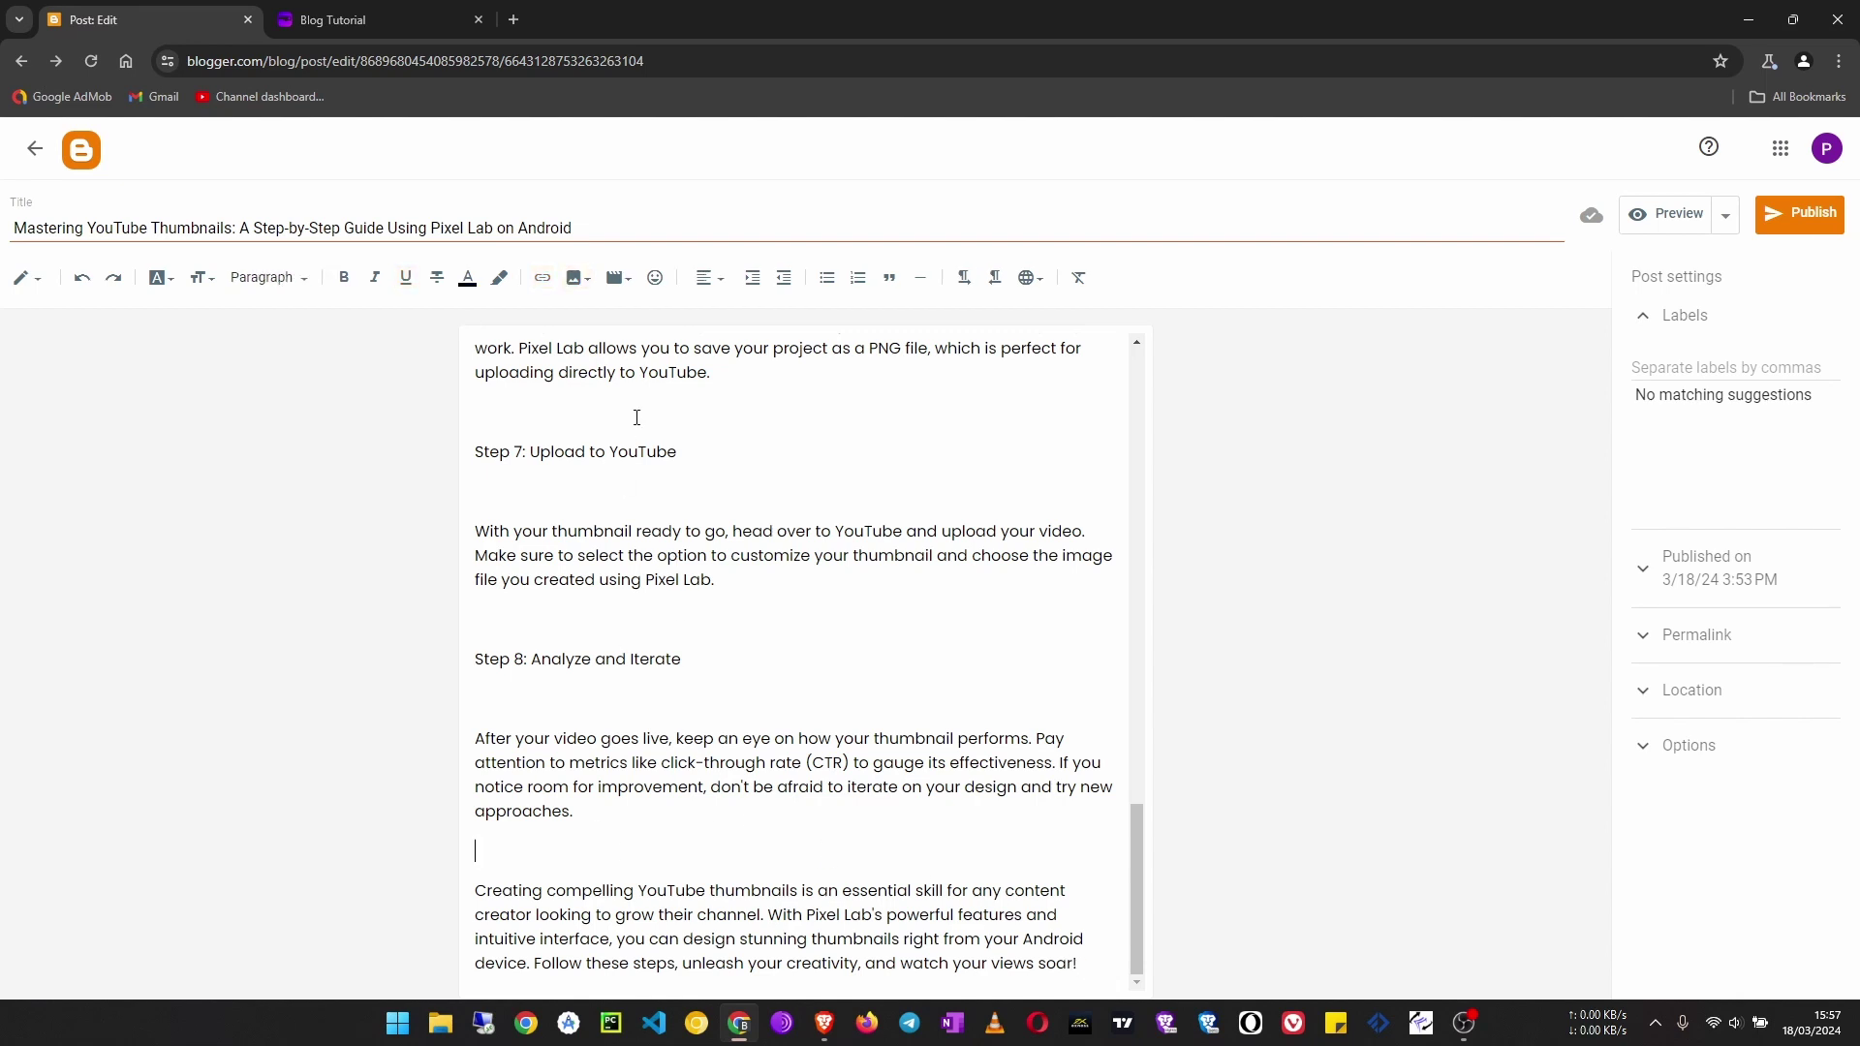
pyautogui.click(617, 279)
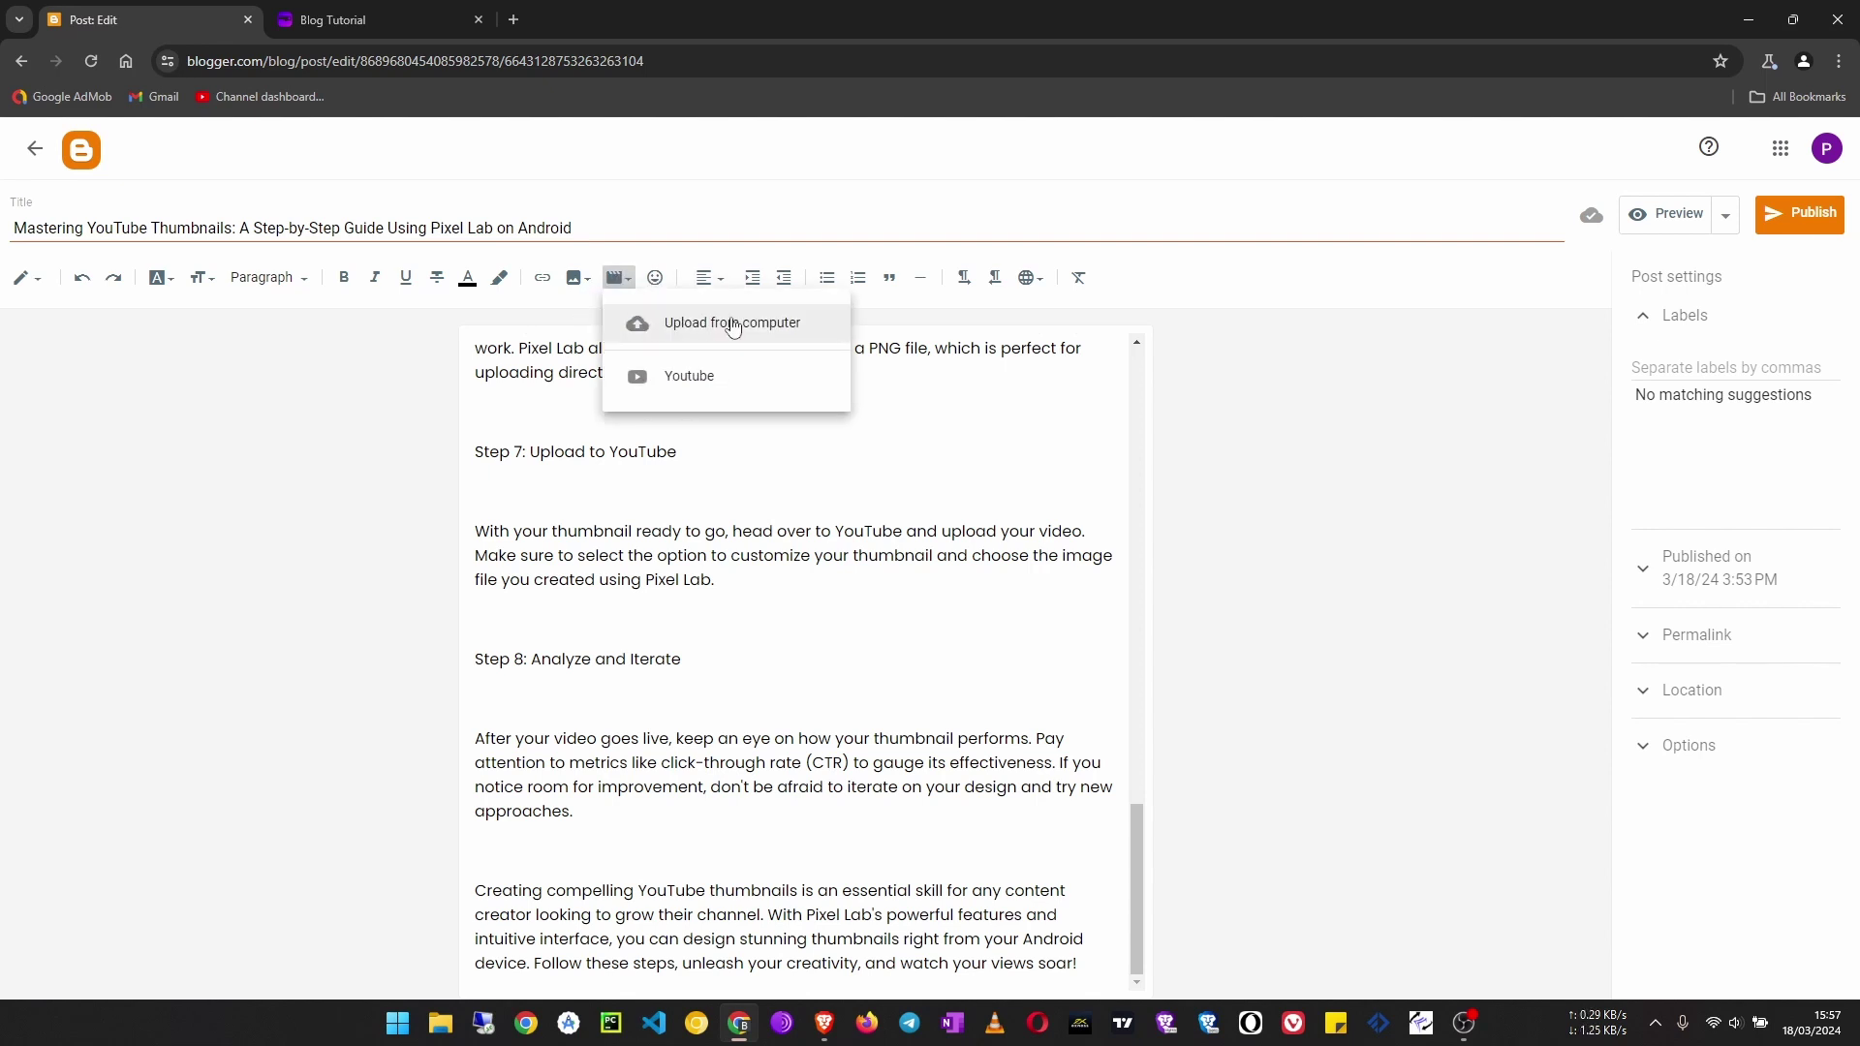
pyautogui.click(758, 384)
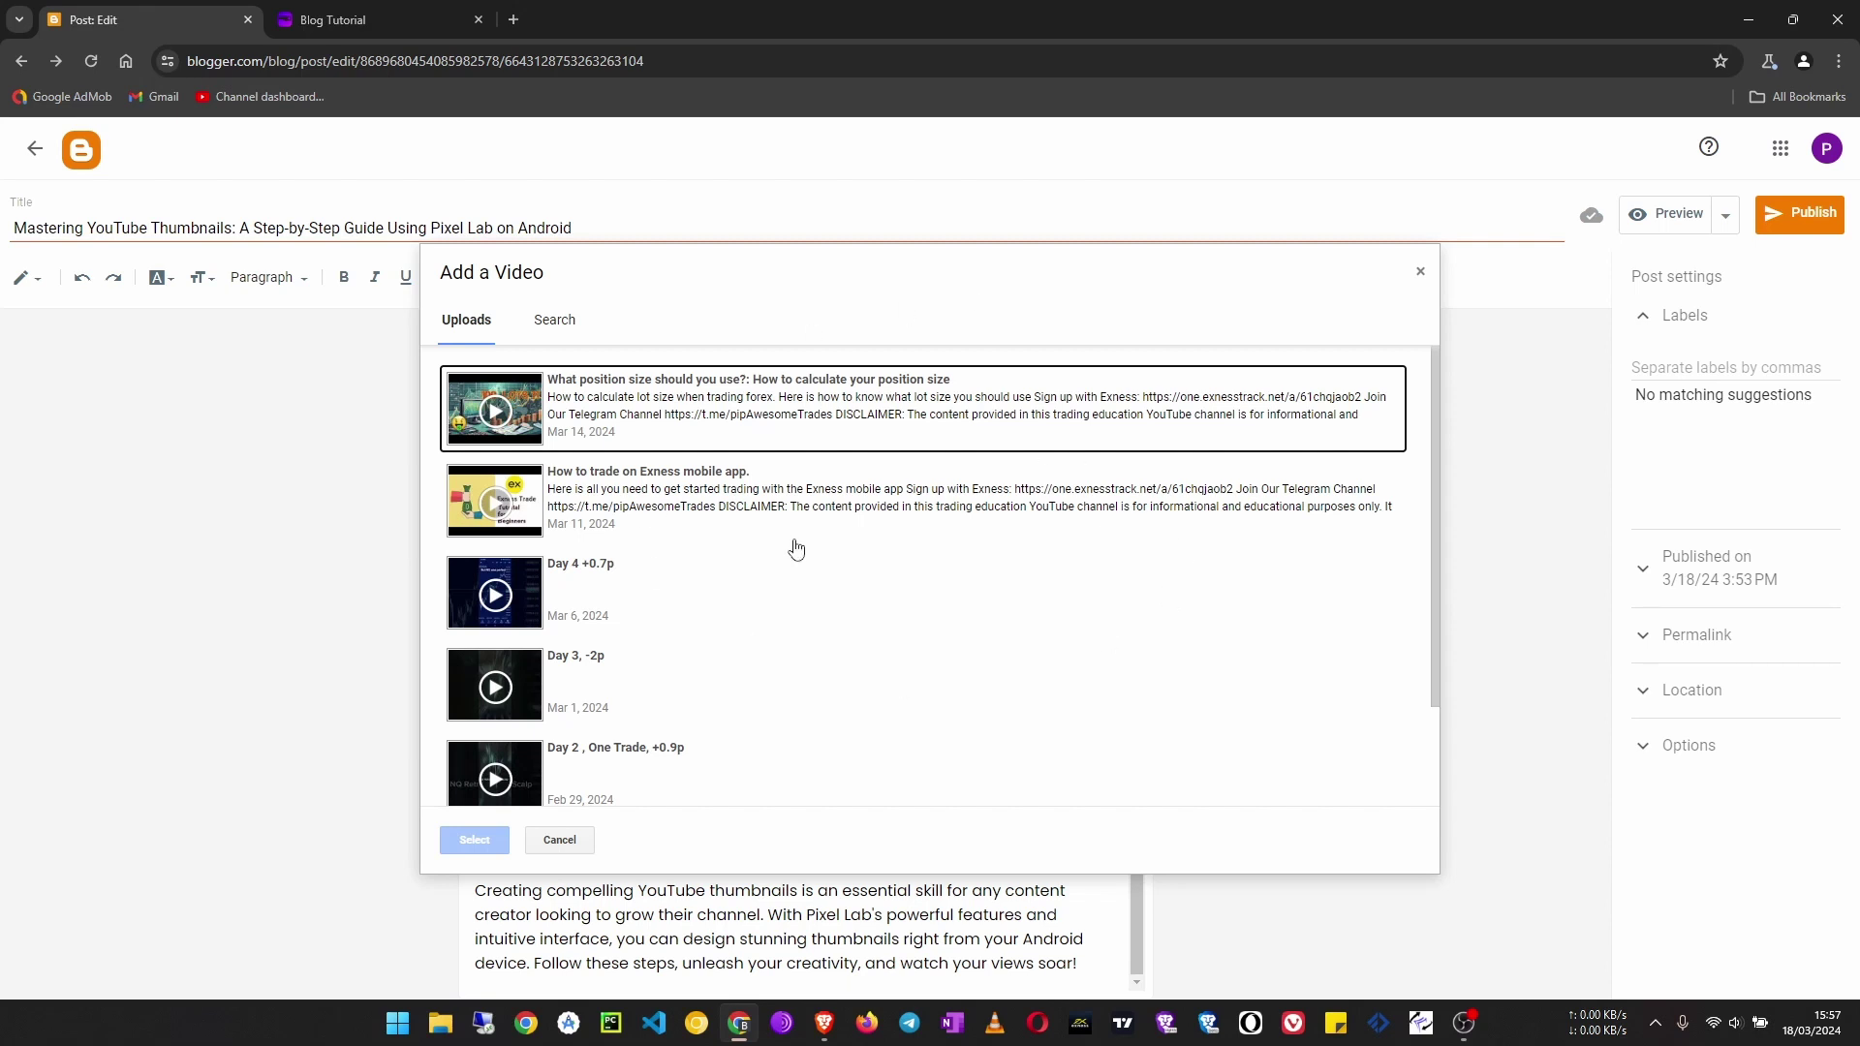
# Look through the uploaded videos on offer and check which Google account is signed in
pyautogui.scroll(-1, 796, 545)
pyautogui.scroll(1, 789, 629)
pyautogui.scroll(-1, 789, 765)
pyautogui.scroll(1, 920, 697)
pyautogui.click(1825, 149)
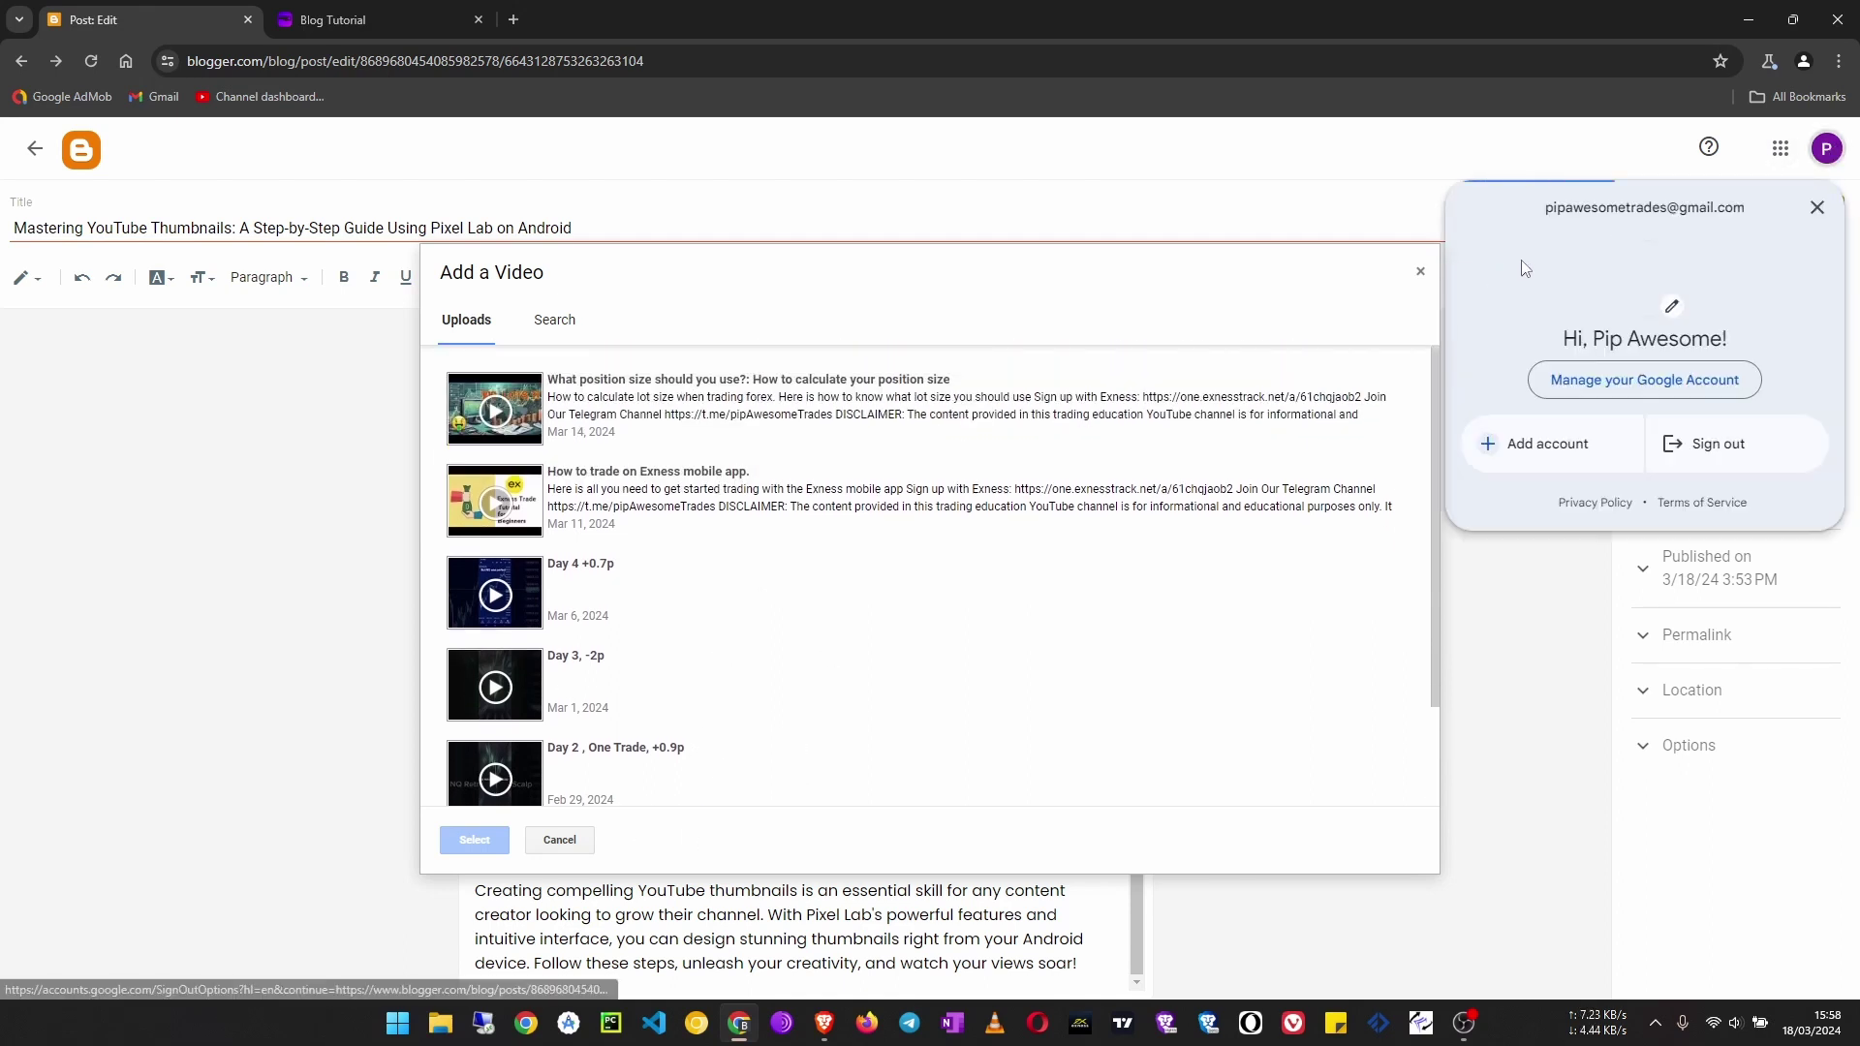
pyautogui.click(1817, 208)
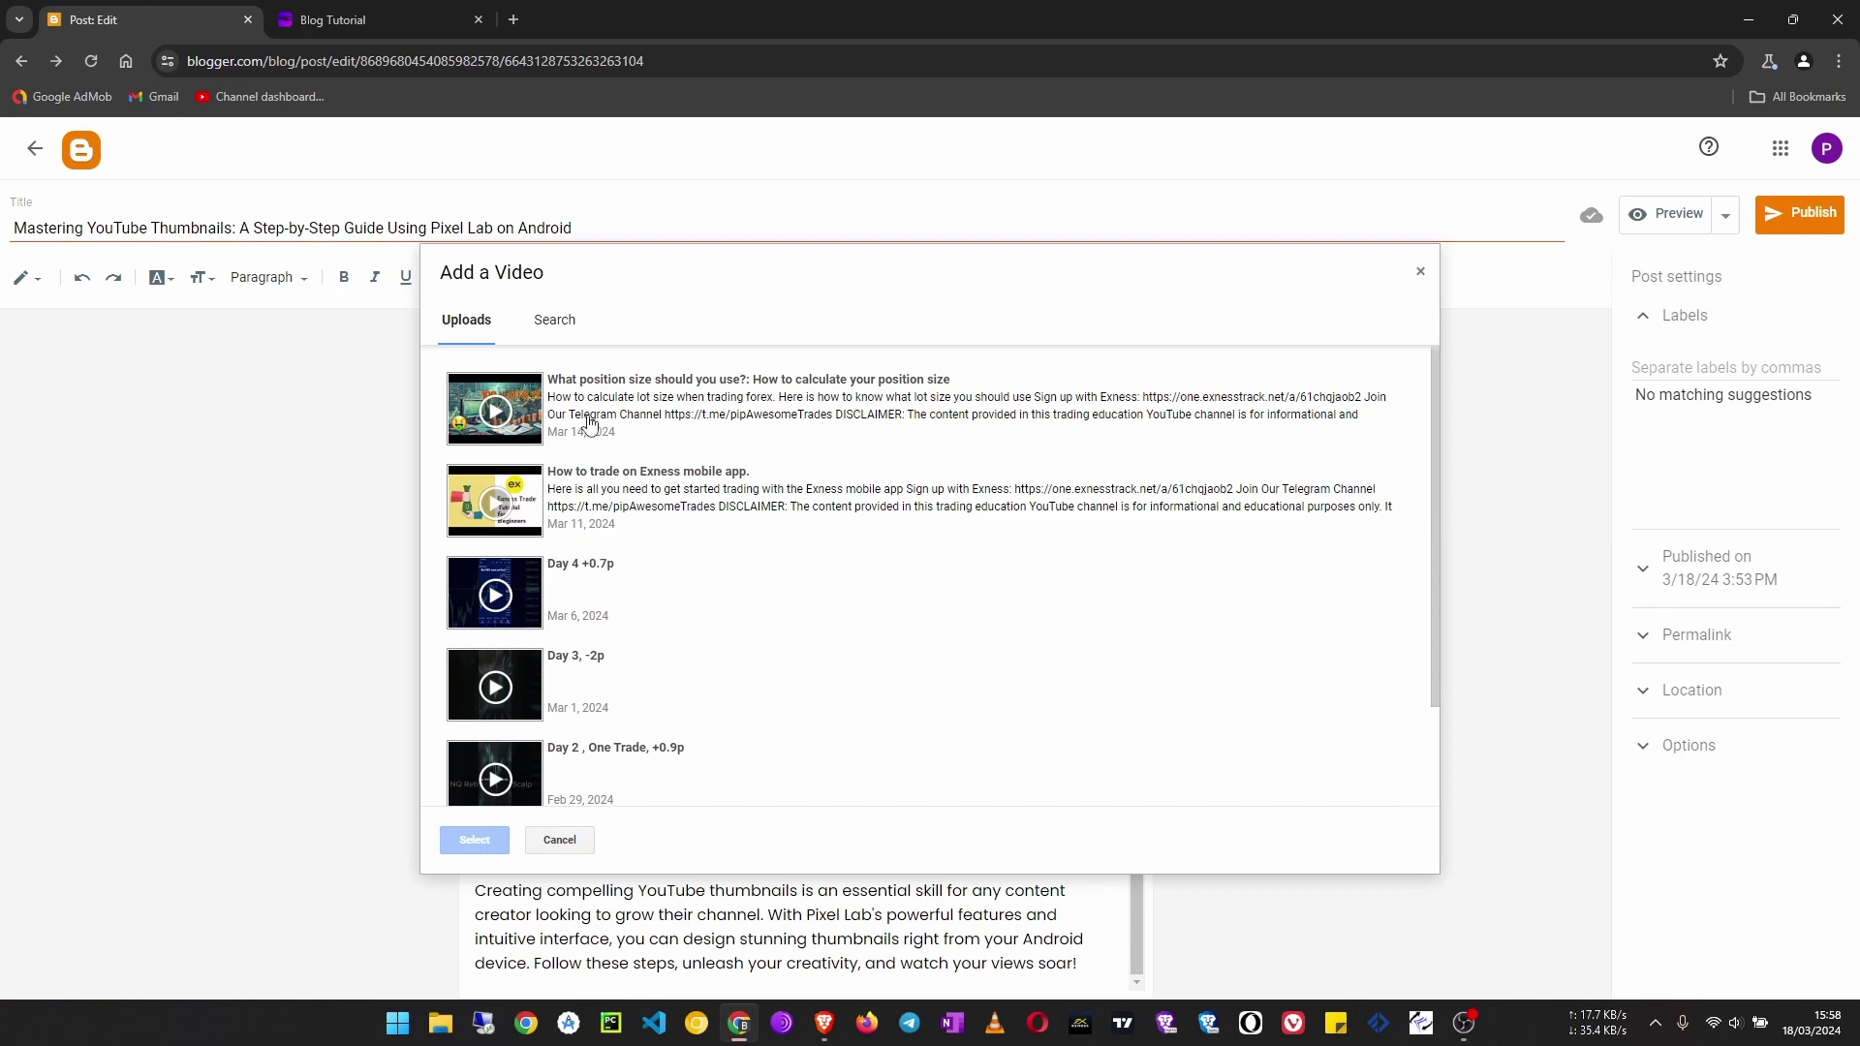
pyautogui.scroll(-1, 629, 774)
pyautogui.scroll(1, 647, 770)
# Search YouTube for "youtube thumbnail eugine tech" and insert the video "How to create a YouTube thumbnail using your phone"
pyautogui.click(555, 322)
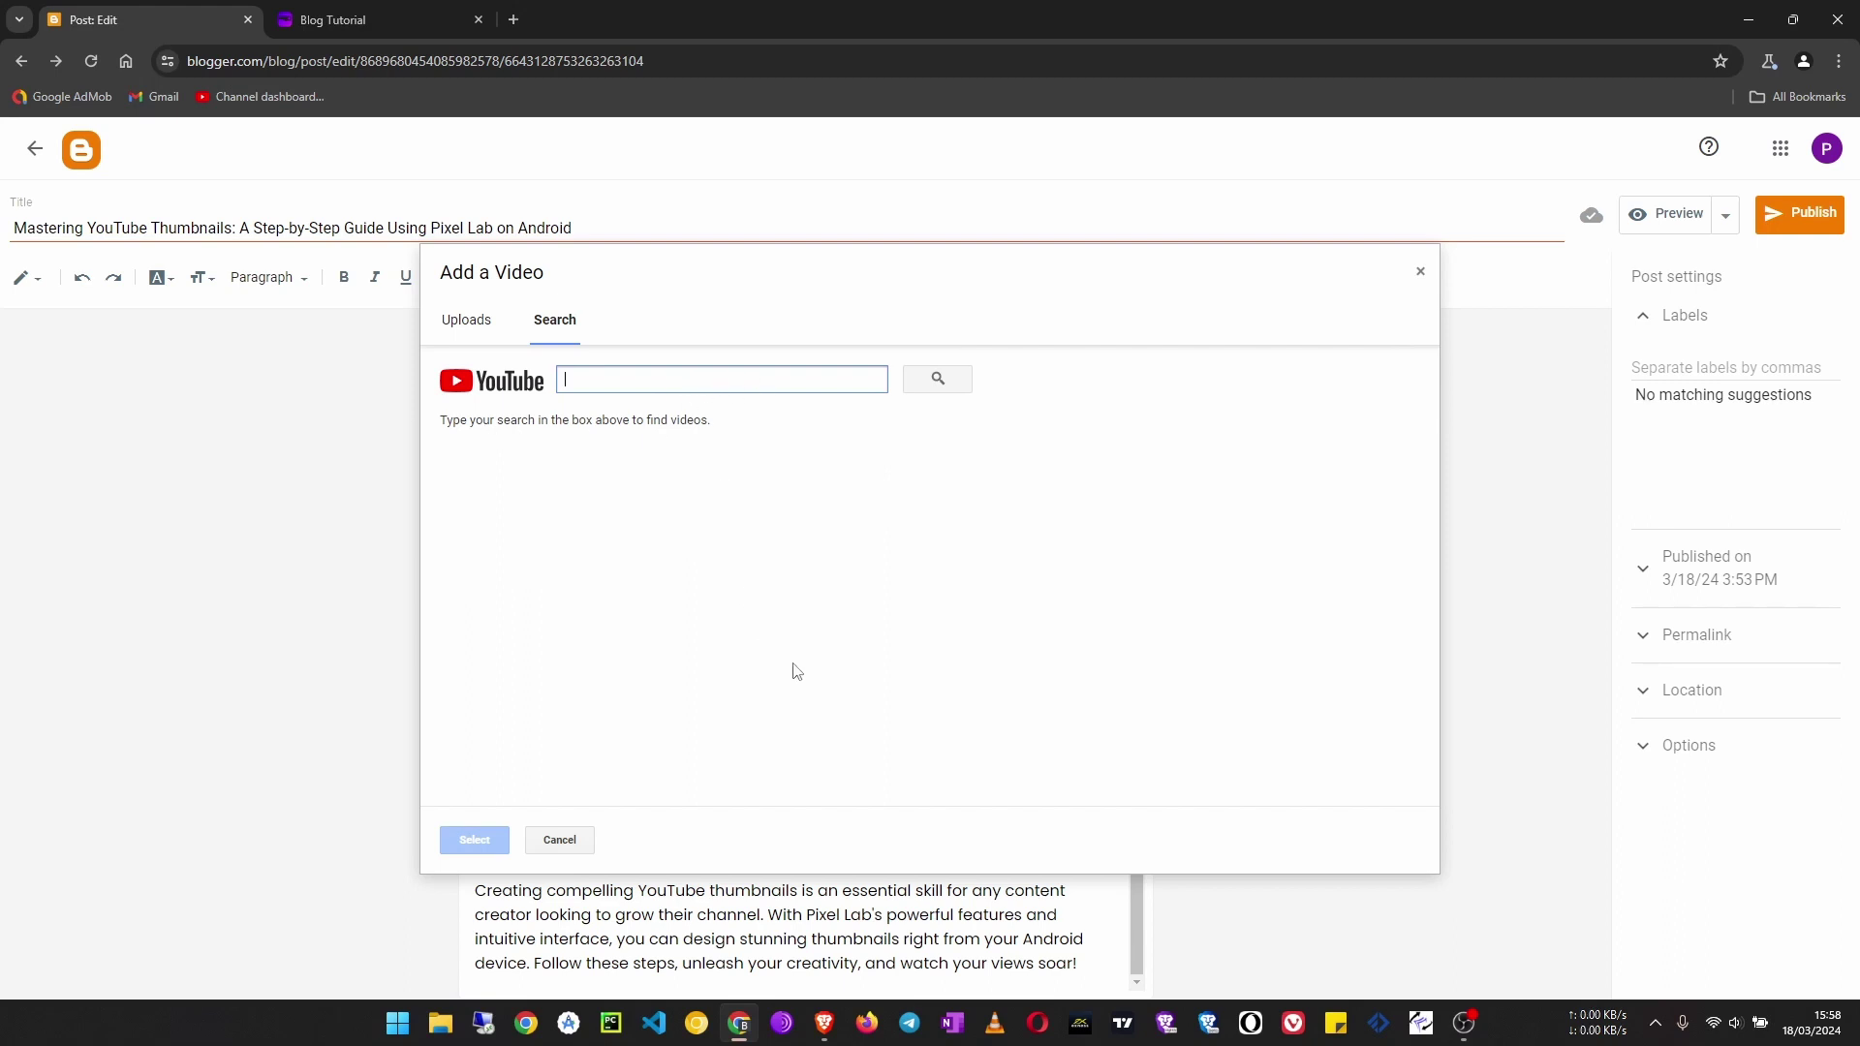
pyautogui.write('youtube thumbnail eugine')
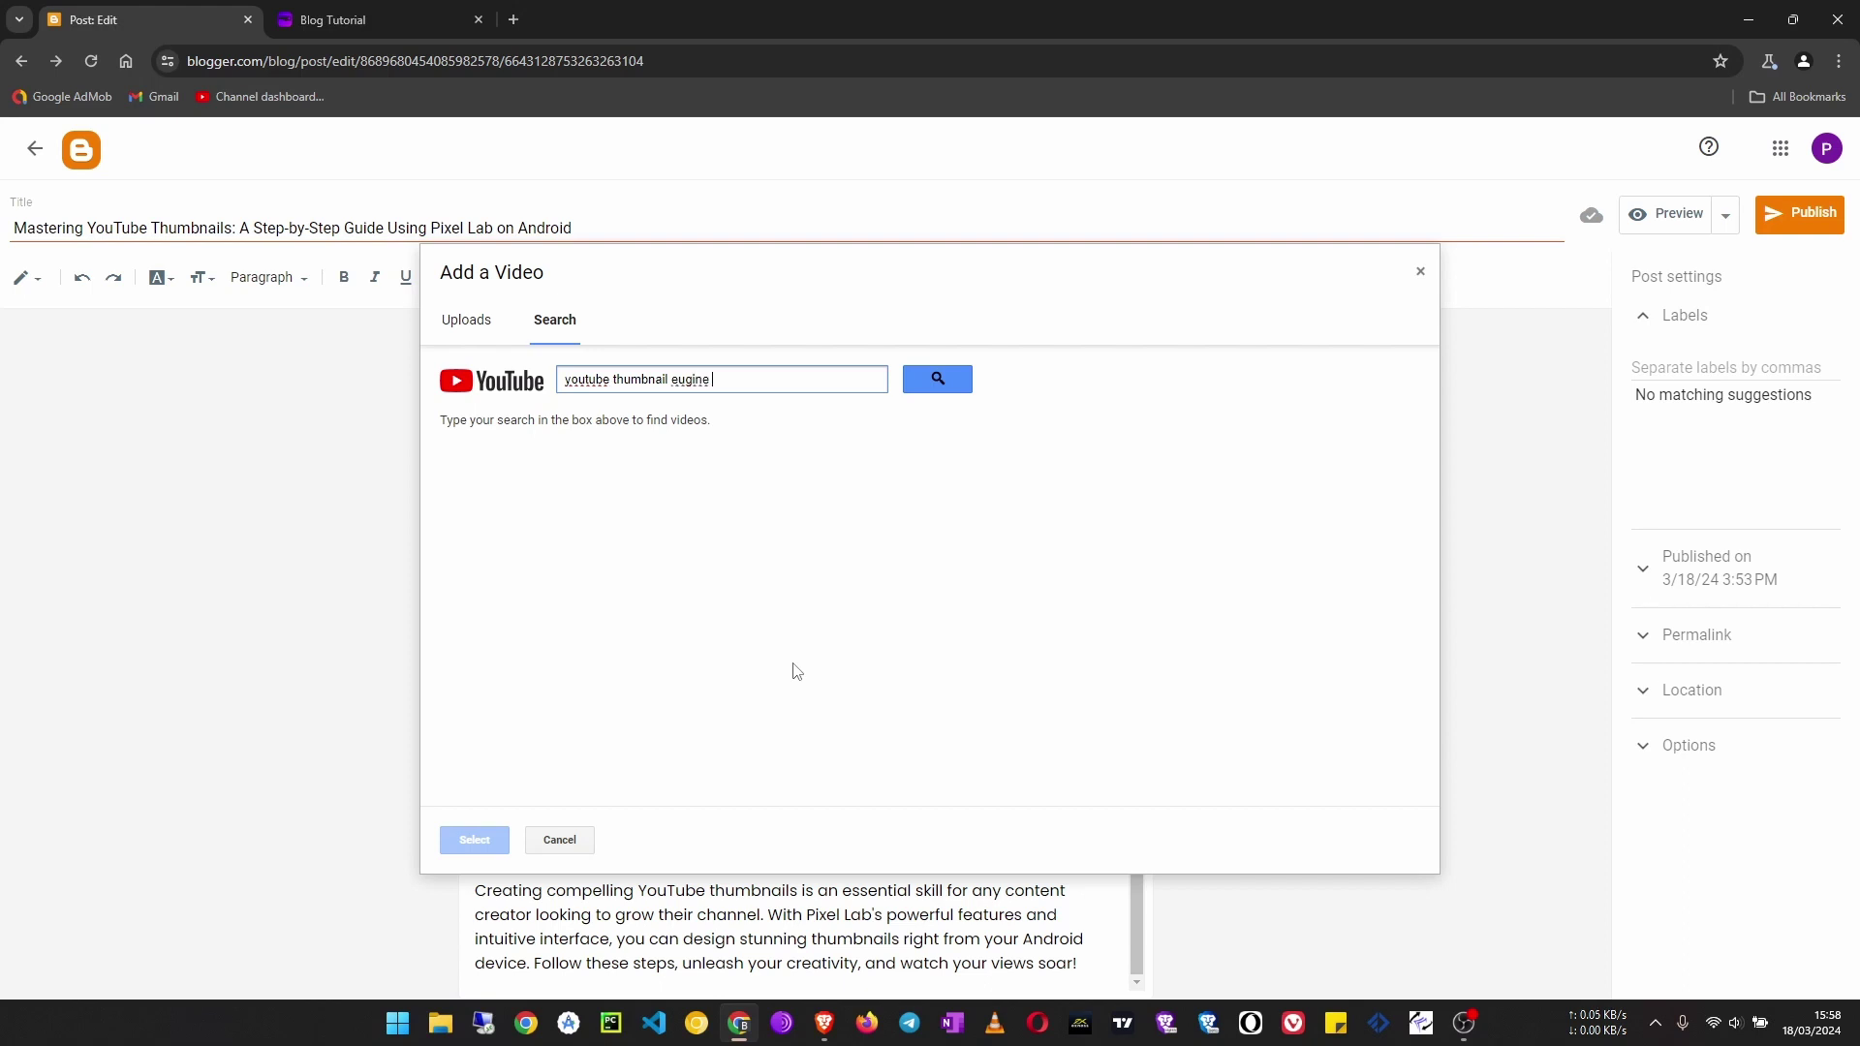
pyautogui.press('Return')
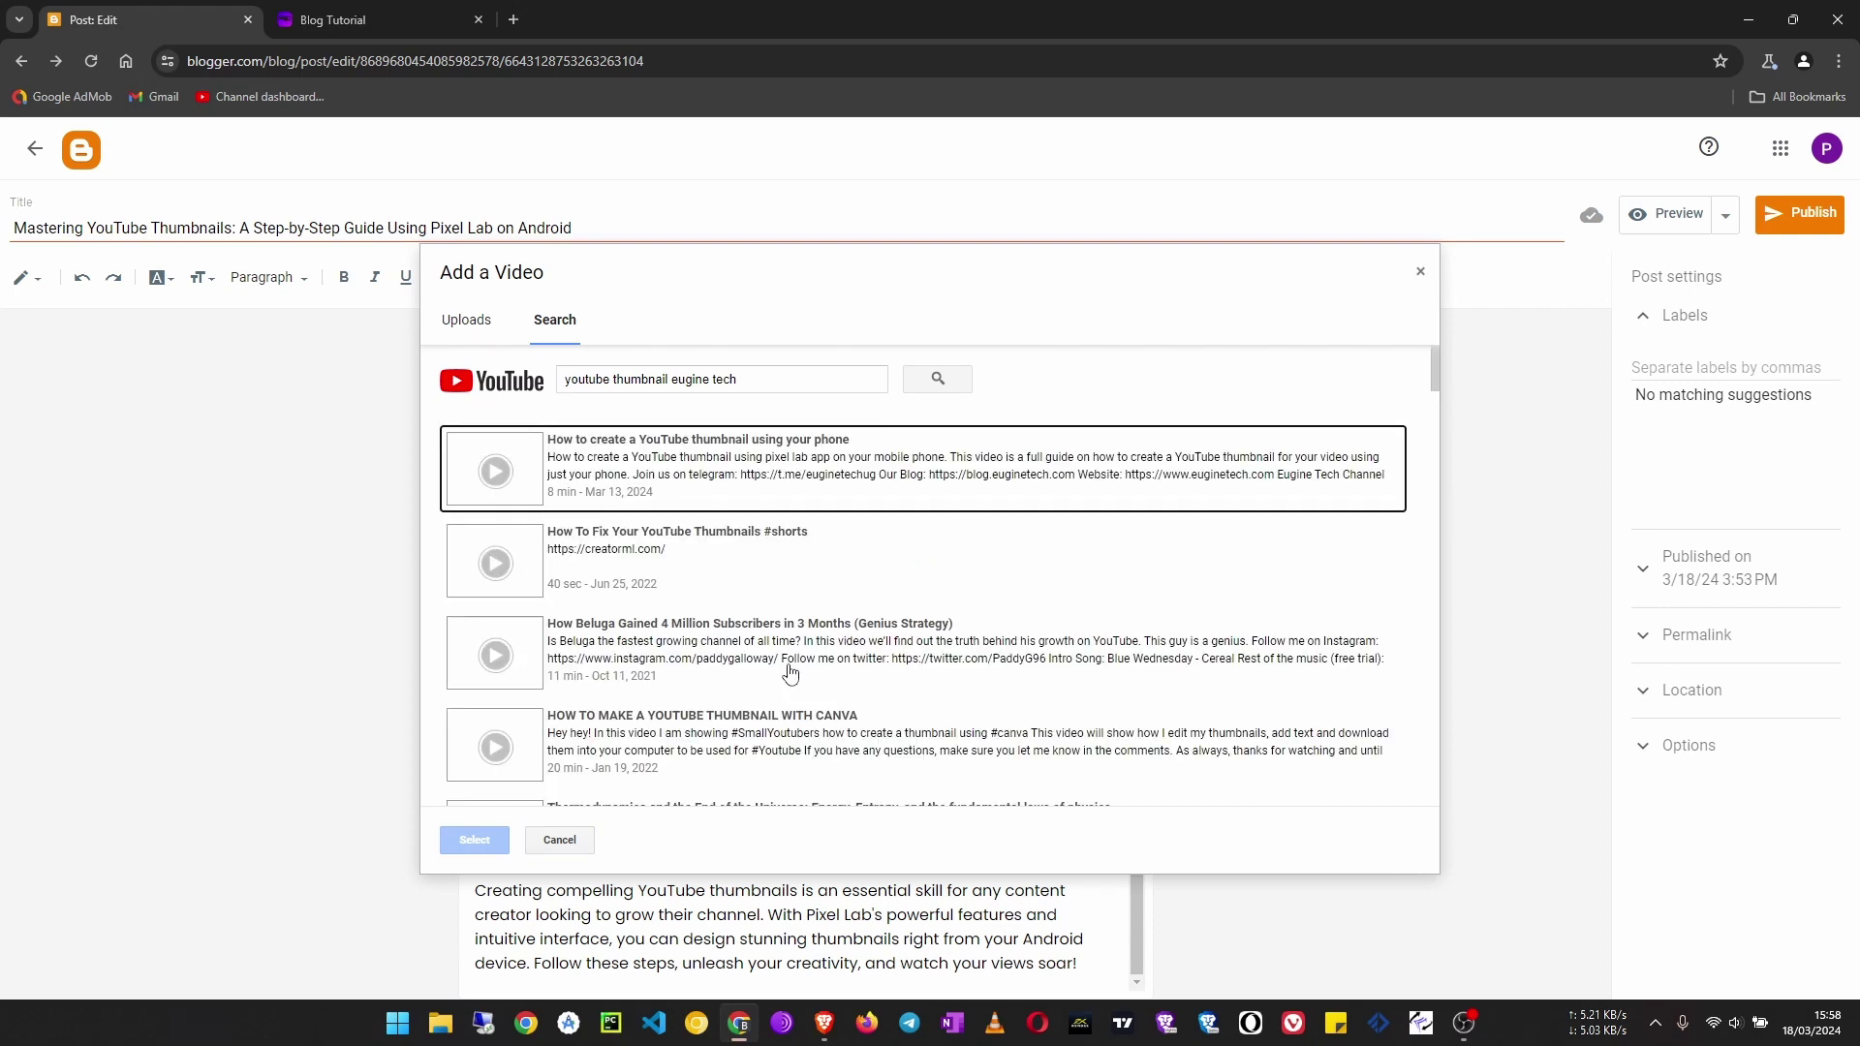
pyautogui.click(744, 448)
pyautogui.click(474, 840)
# Enlarge the embedded video above the closing paragraph in both width and height
pyautogui.scroll(-3, 901, 801)
pyautogui.moveTo(952, 691); pyautogui.dragTo(1079, 693)
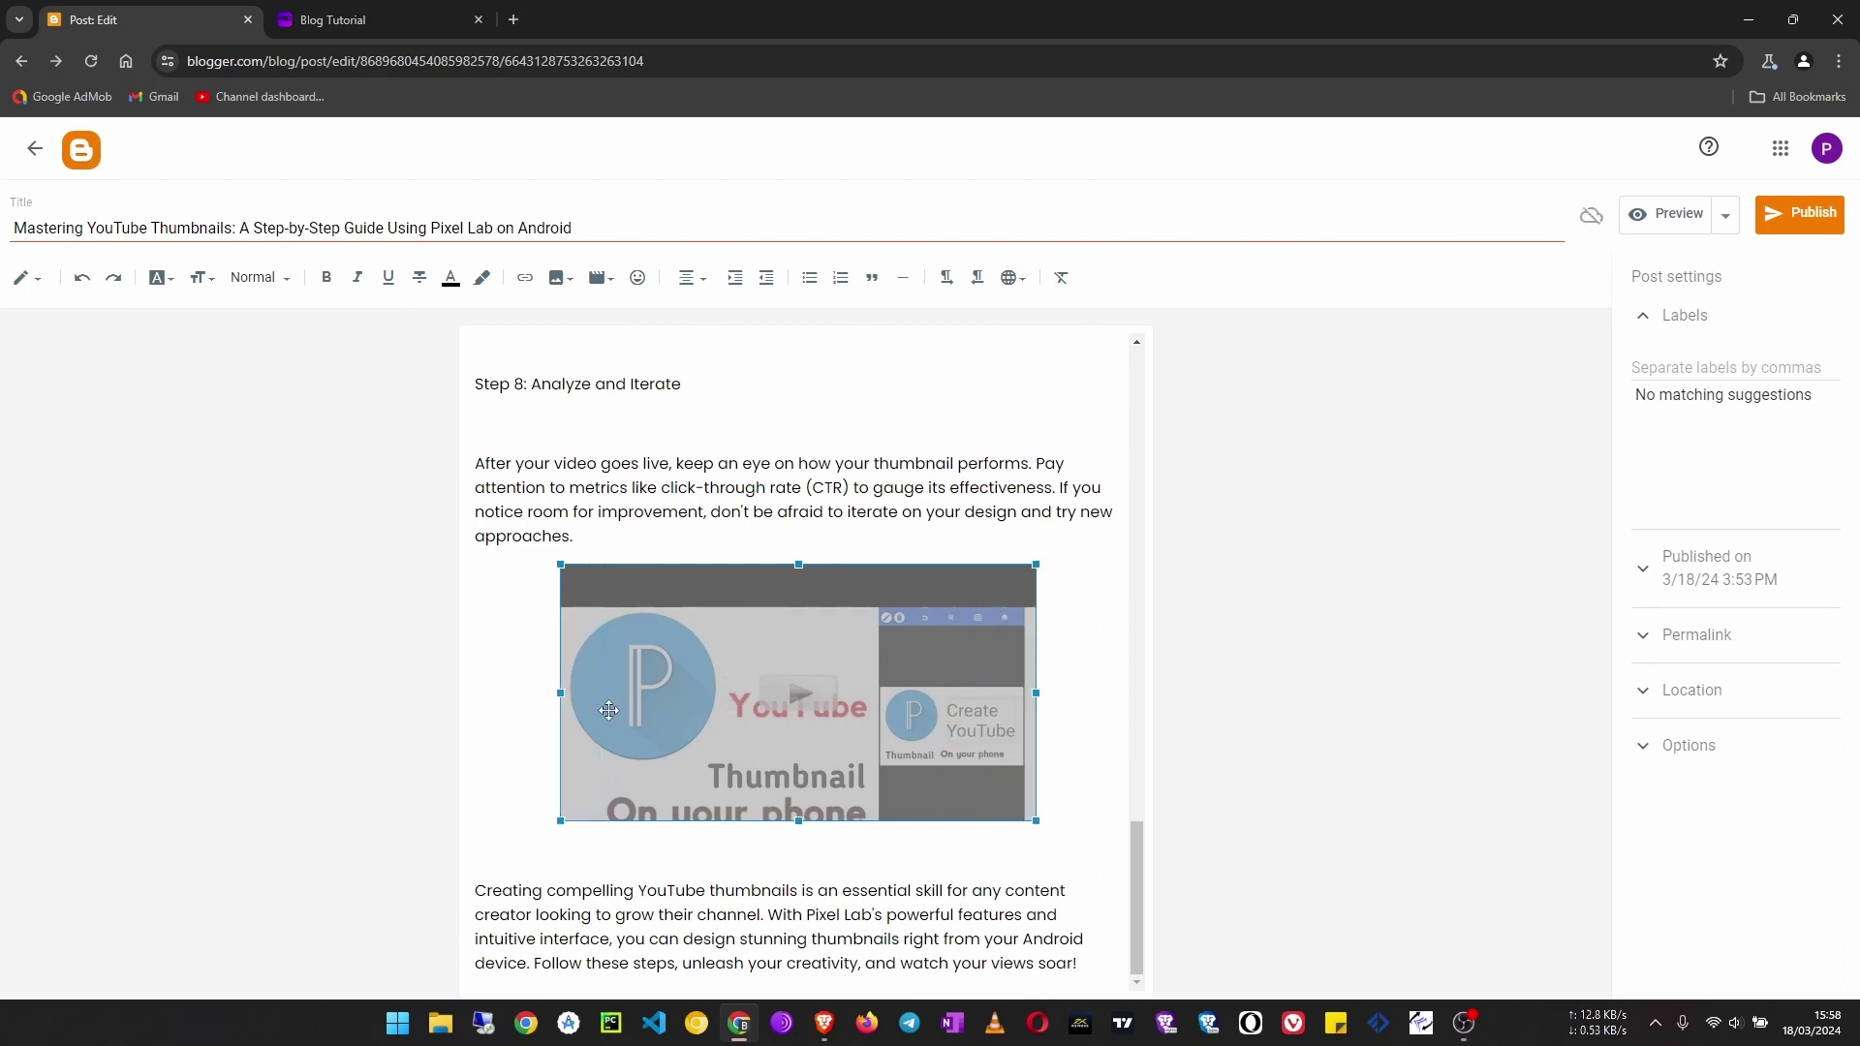
pyautogui.moveTo(560, 694); pyautogui.dragTo(508, 694)
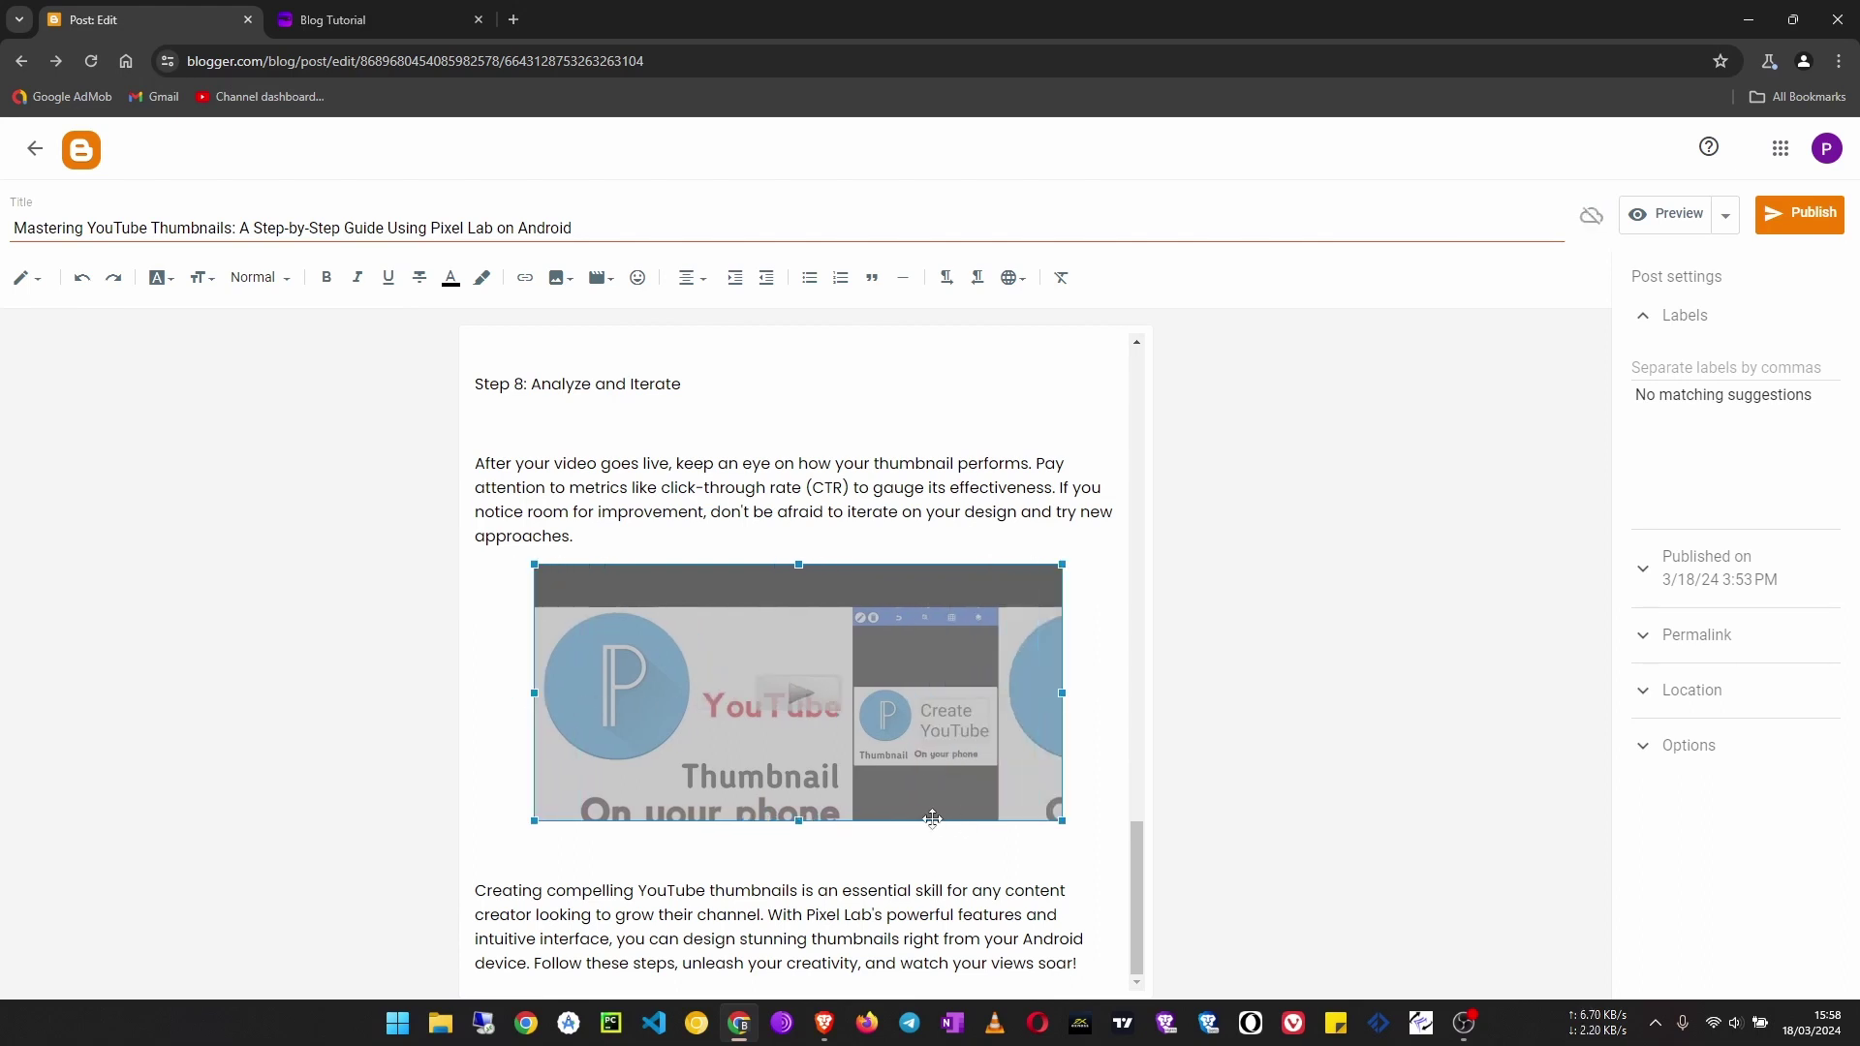
pyautogui.moveTo(794, 808); pyautogui.dragTo(799, 851)
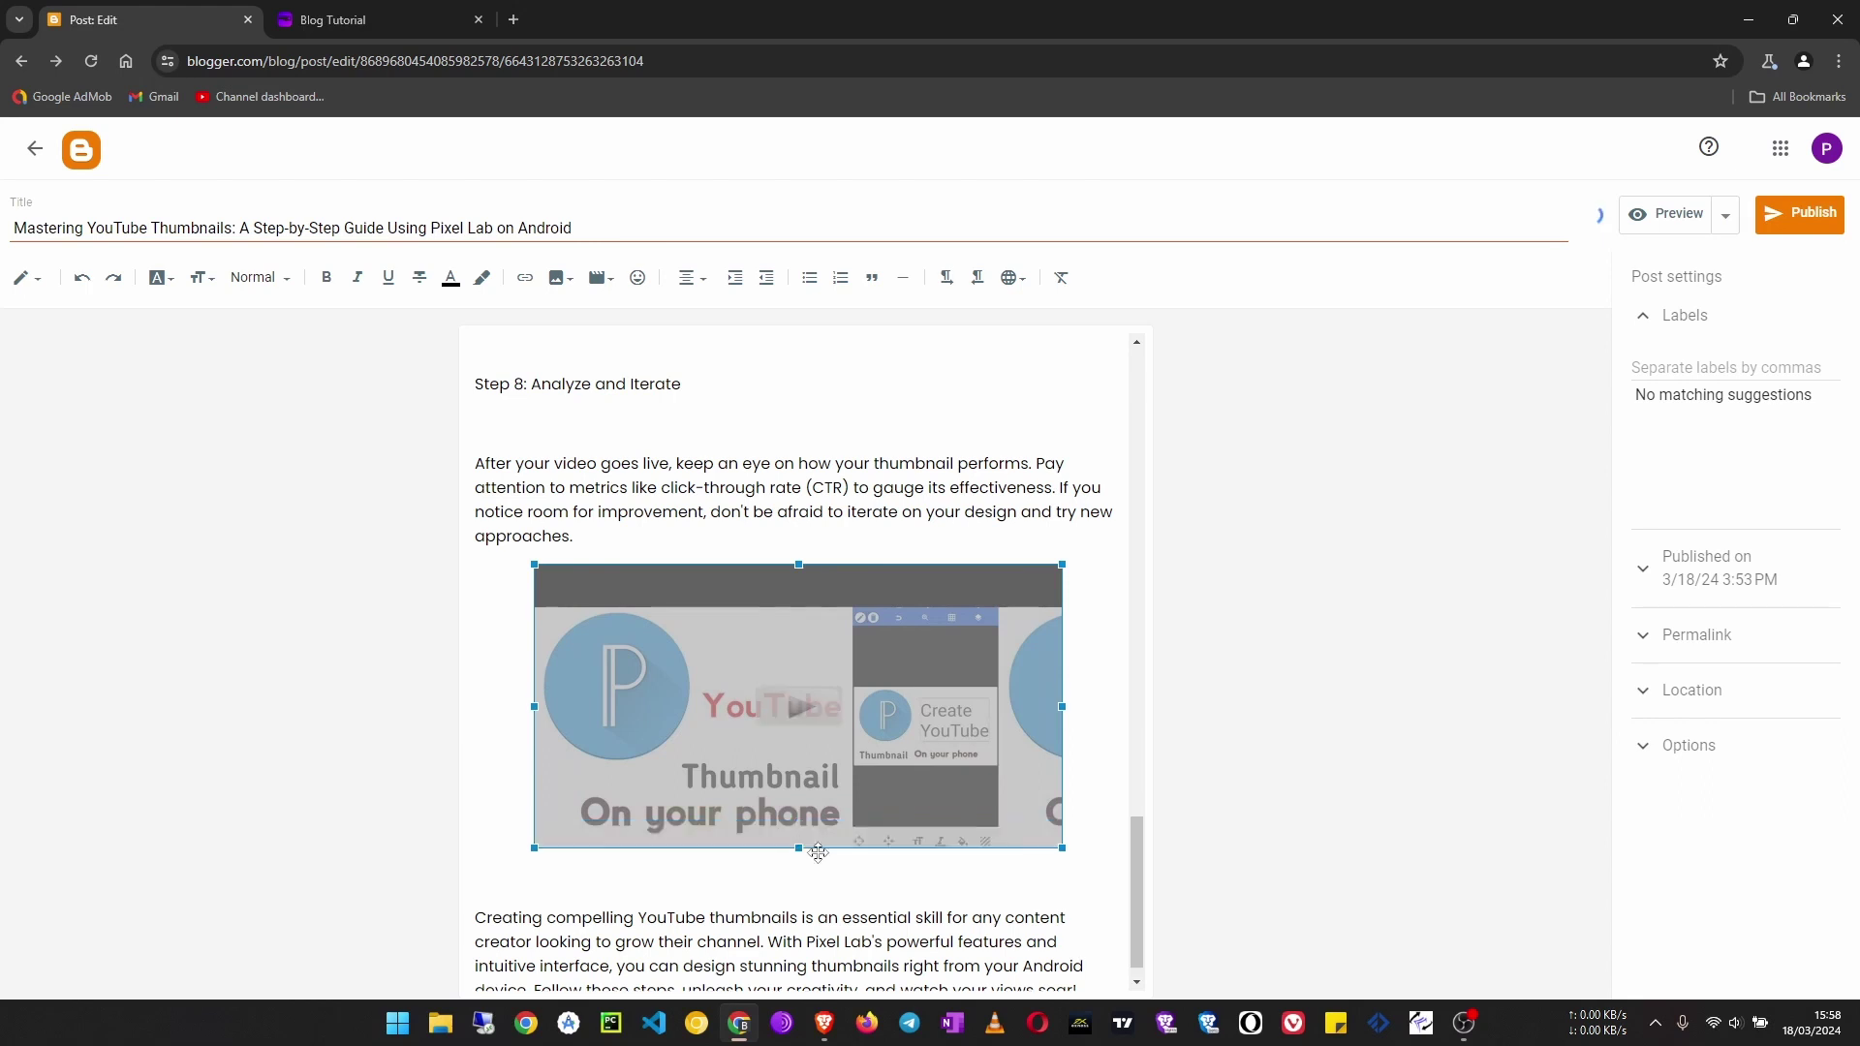
pyautogui.click(872, 692)
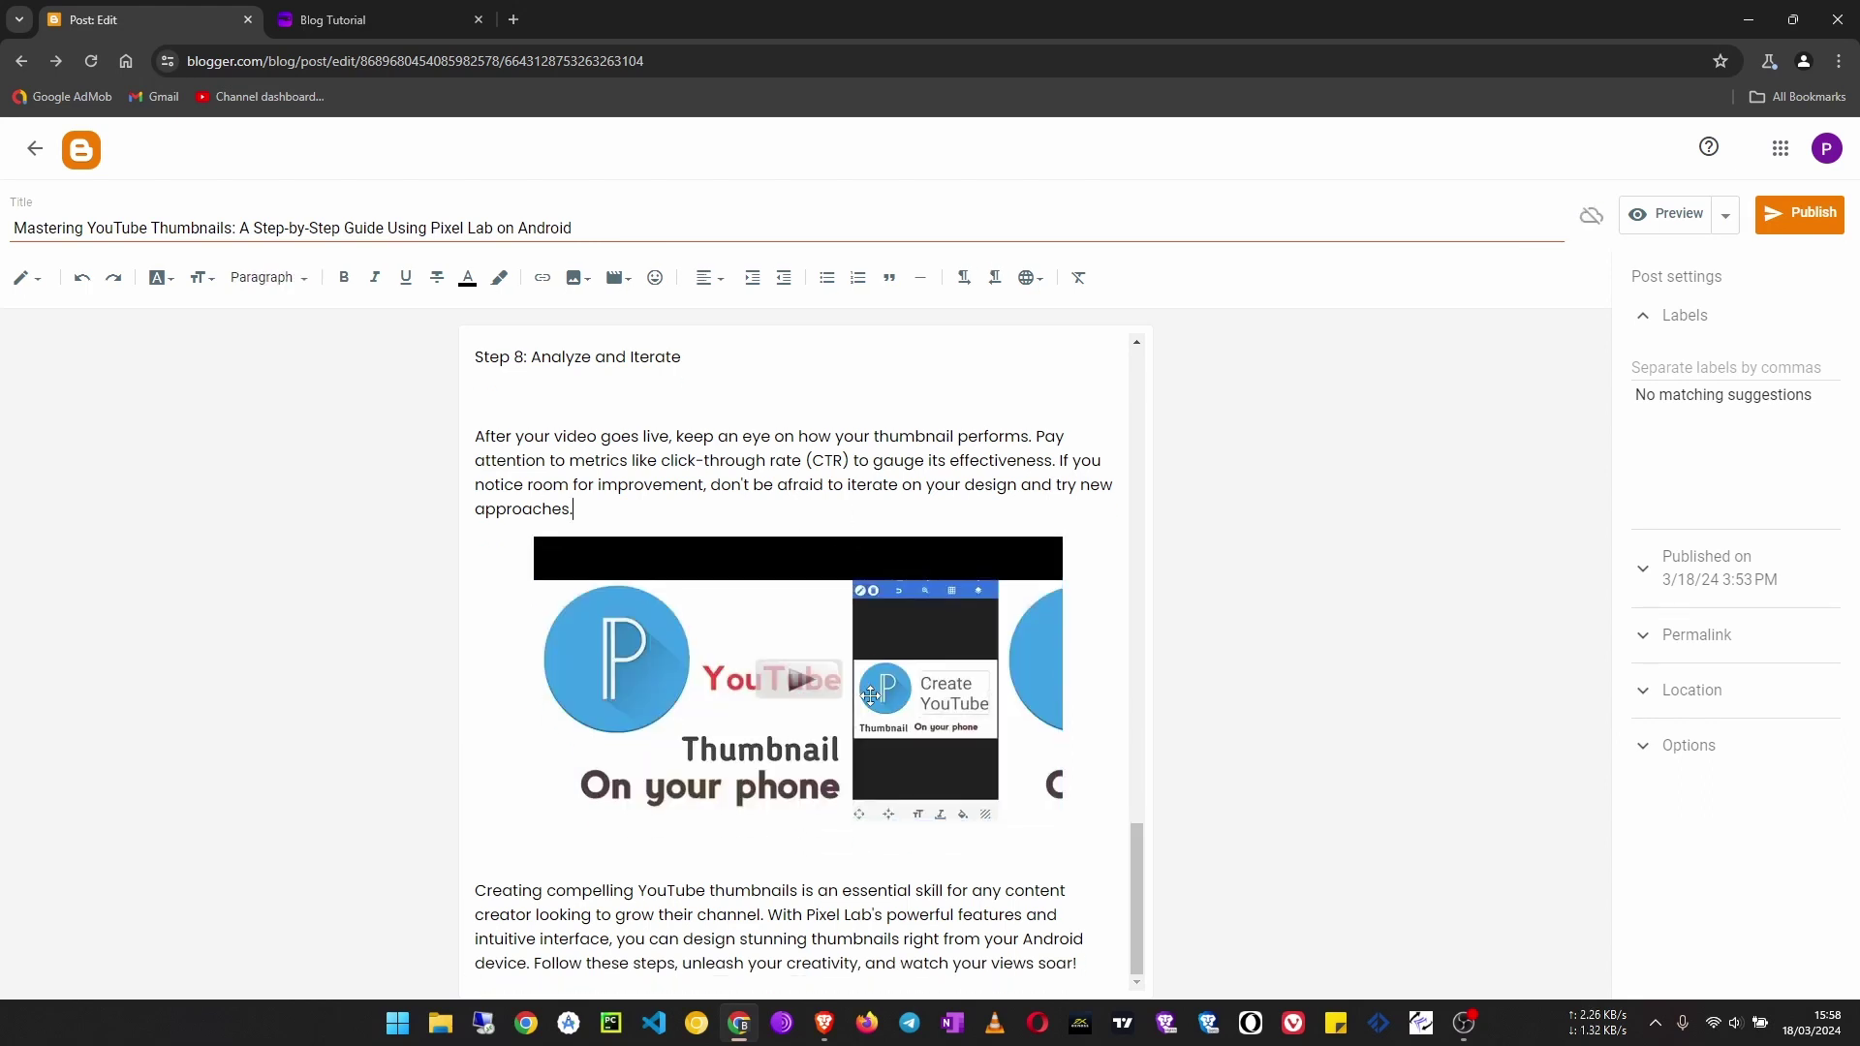
# Examine the article's layout around the embedded video and the preceding steps
pyautogui.scroll(10, 891, 775)
pyautogui.scroll(6, 891, 775)
pyautogui.scroll(-16, 892, 785)
pyautogui.scroll(10, 707, 678)
pyautogui.scroll(-10, 726, 745)
pyautogui.scroll(6, 744, 772)
pyautogui.scroll(-6, 750, 785)
pyautogui.scroll(6, 759, 809)
pyautogui.scroll(-6, 751, 736)
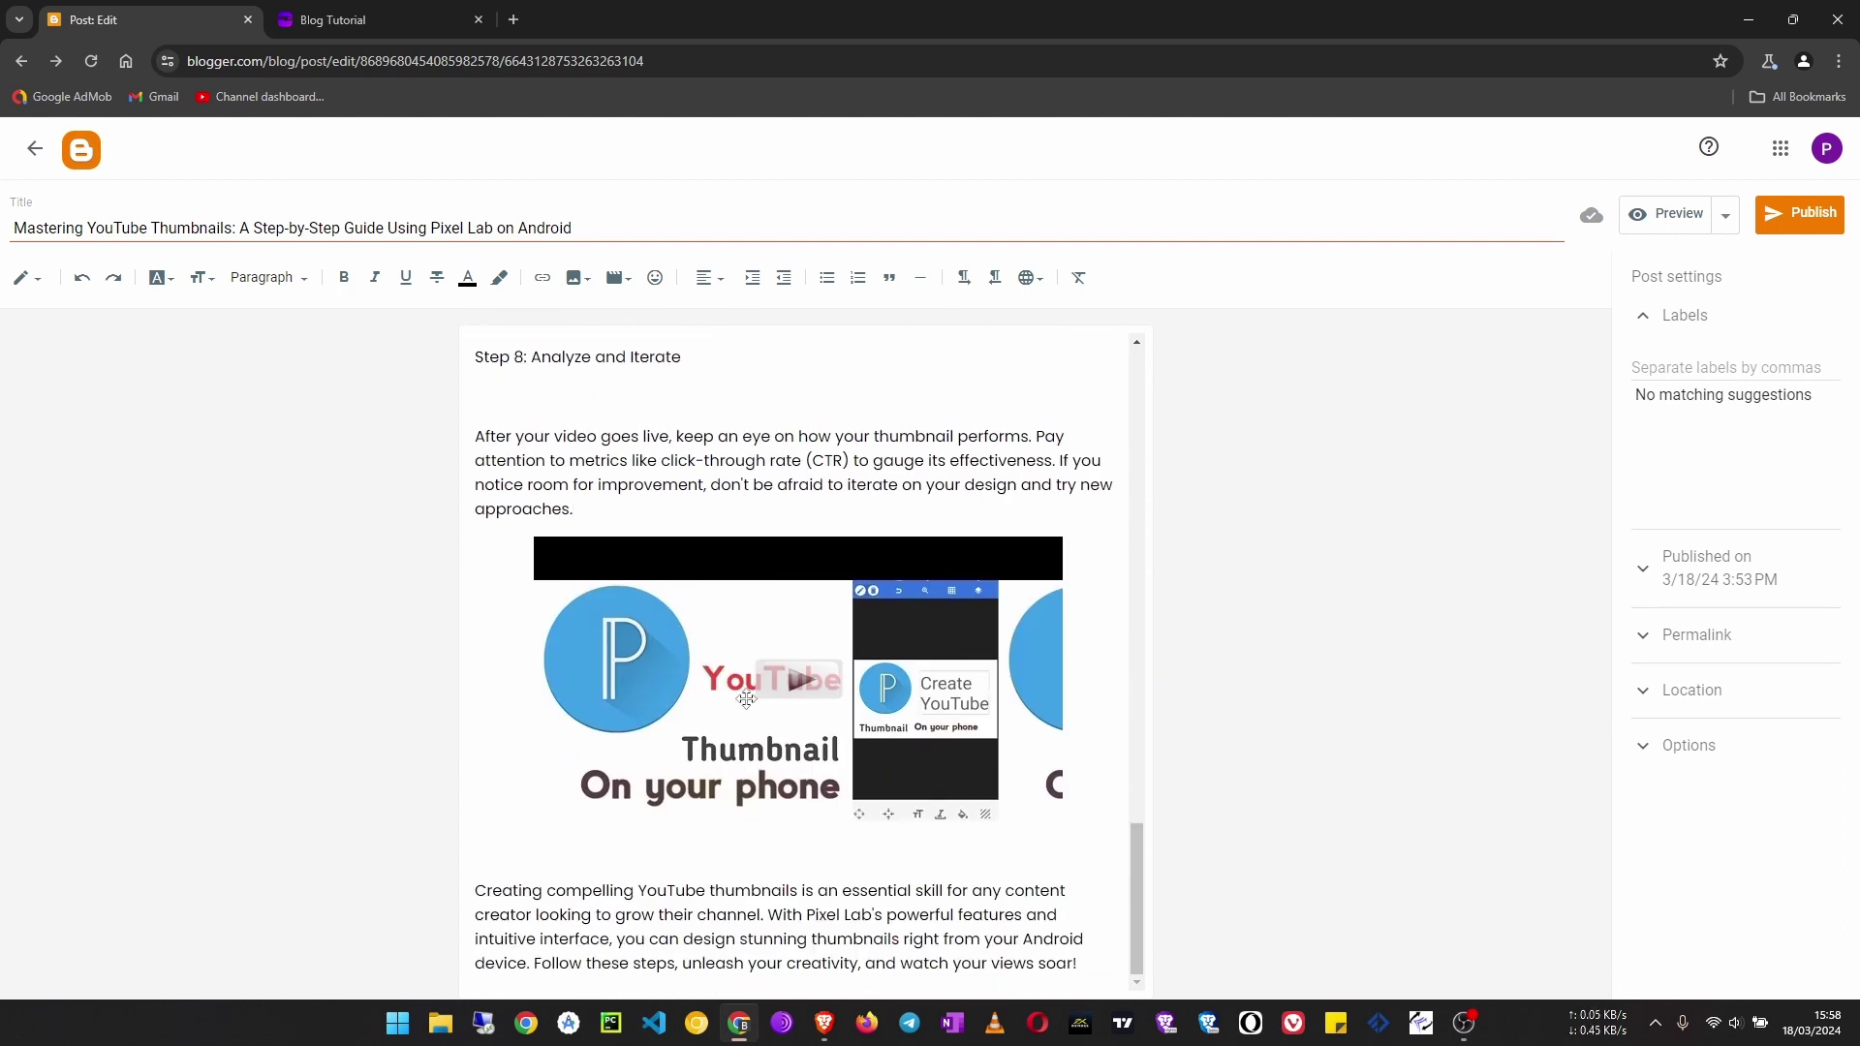
# Delete the embedded video above the closing paragraph and switch the post to its HTML source
pyautogui.click(846, 663)
pyautogui.press('Delete')
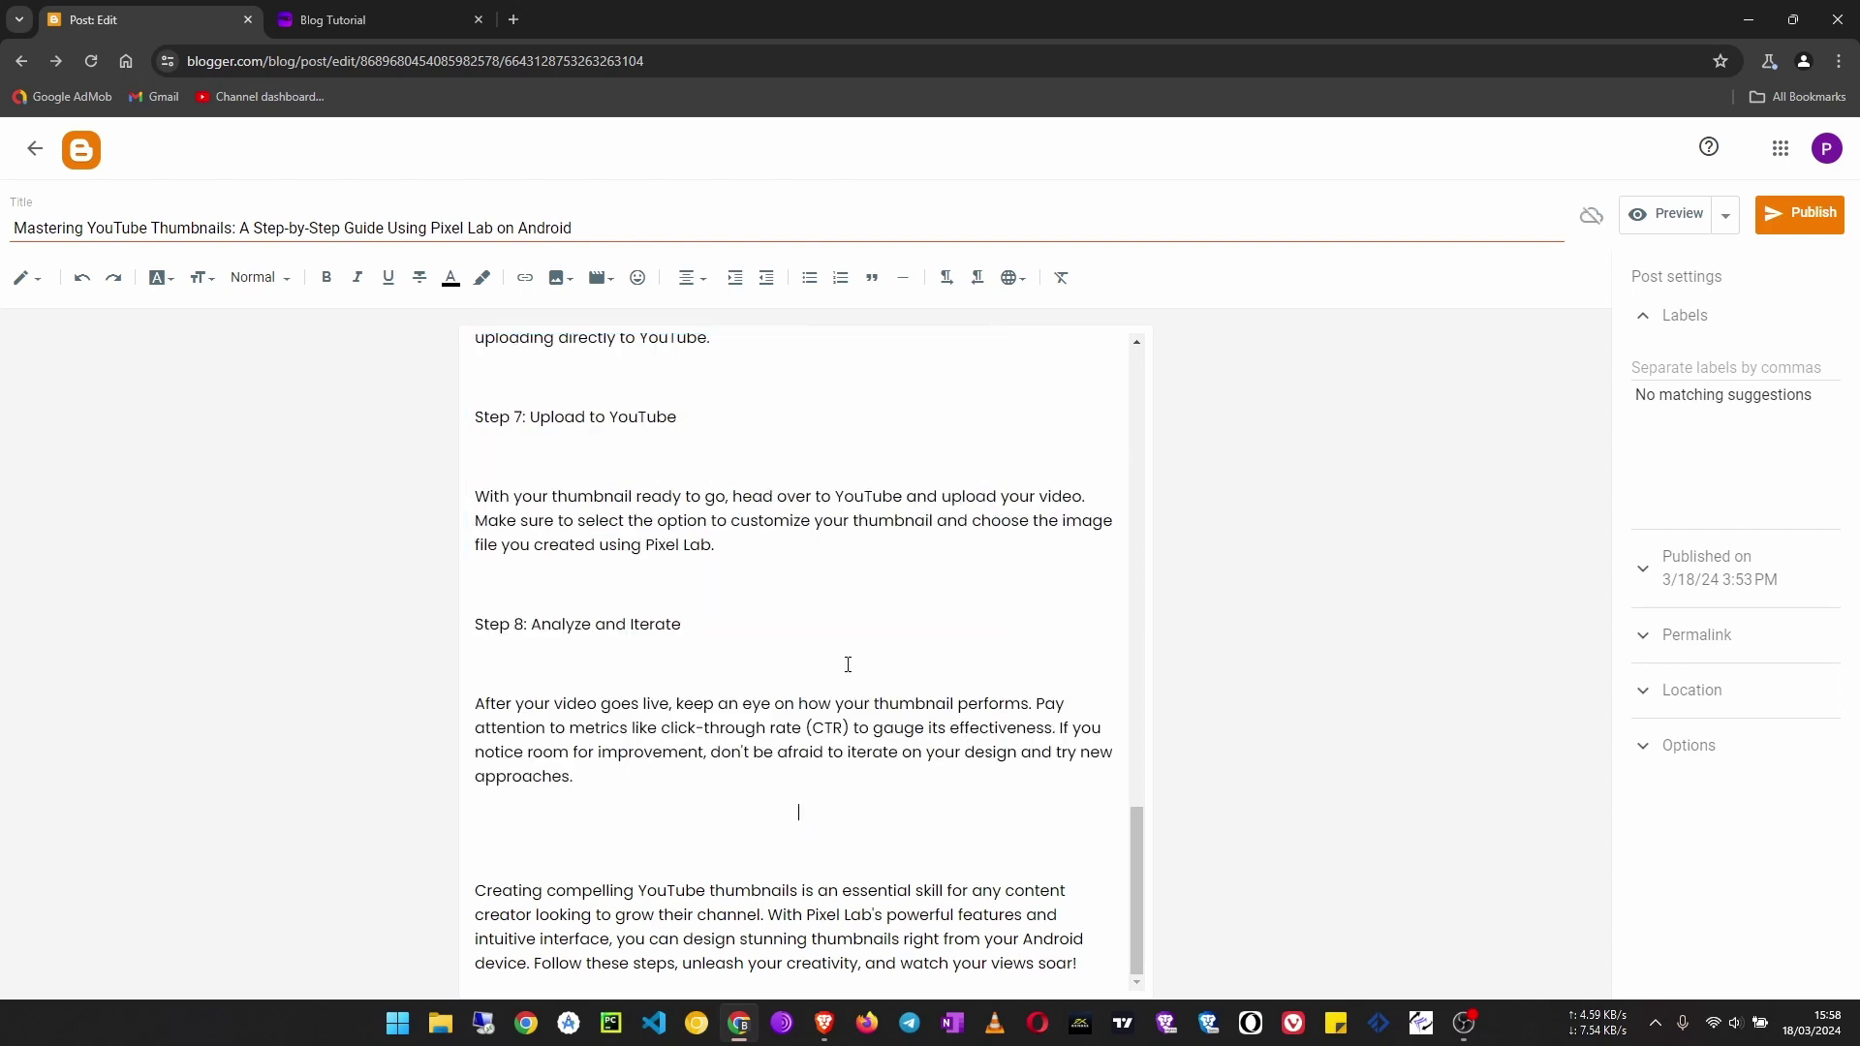
pyautogui.click(23, 283)
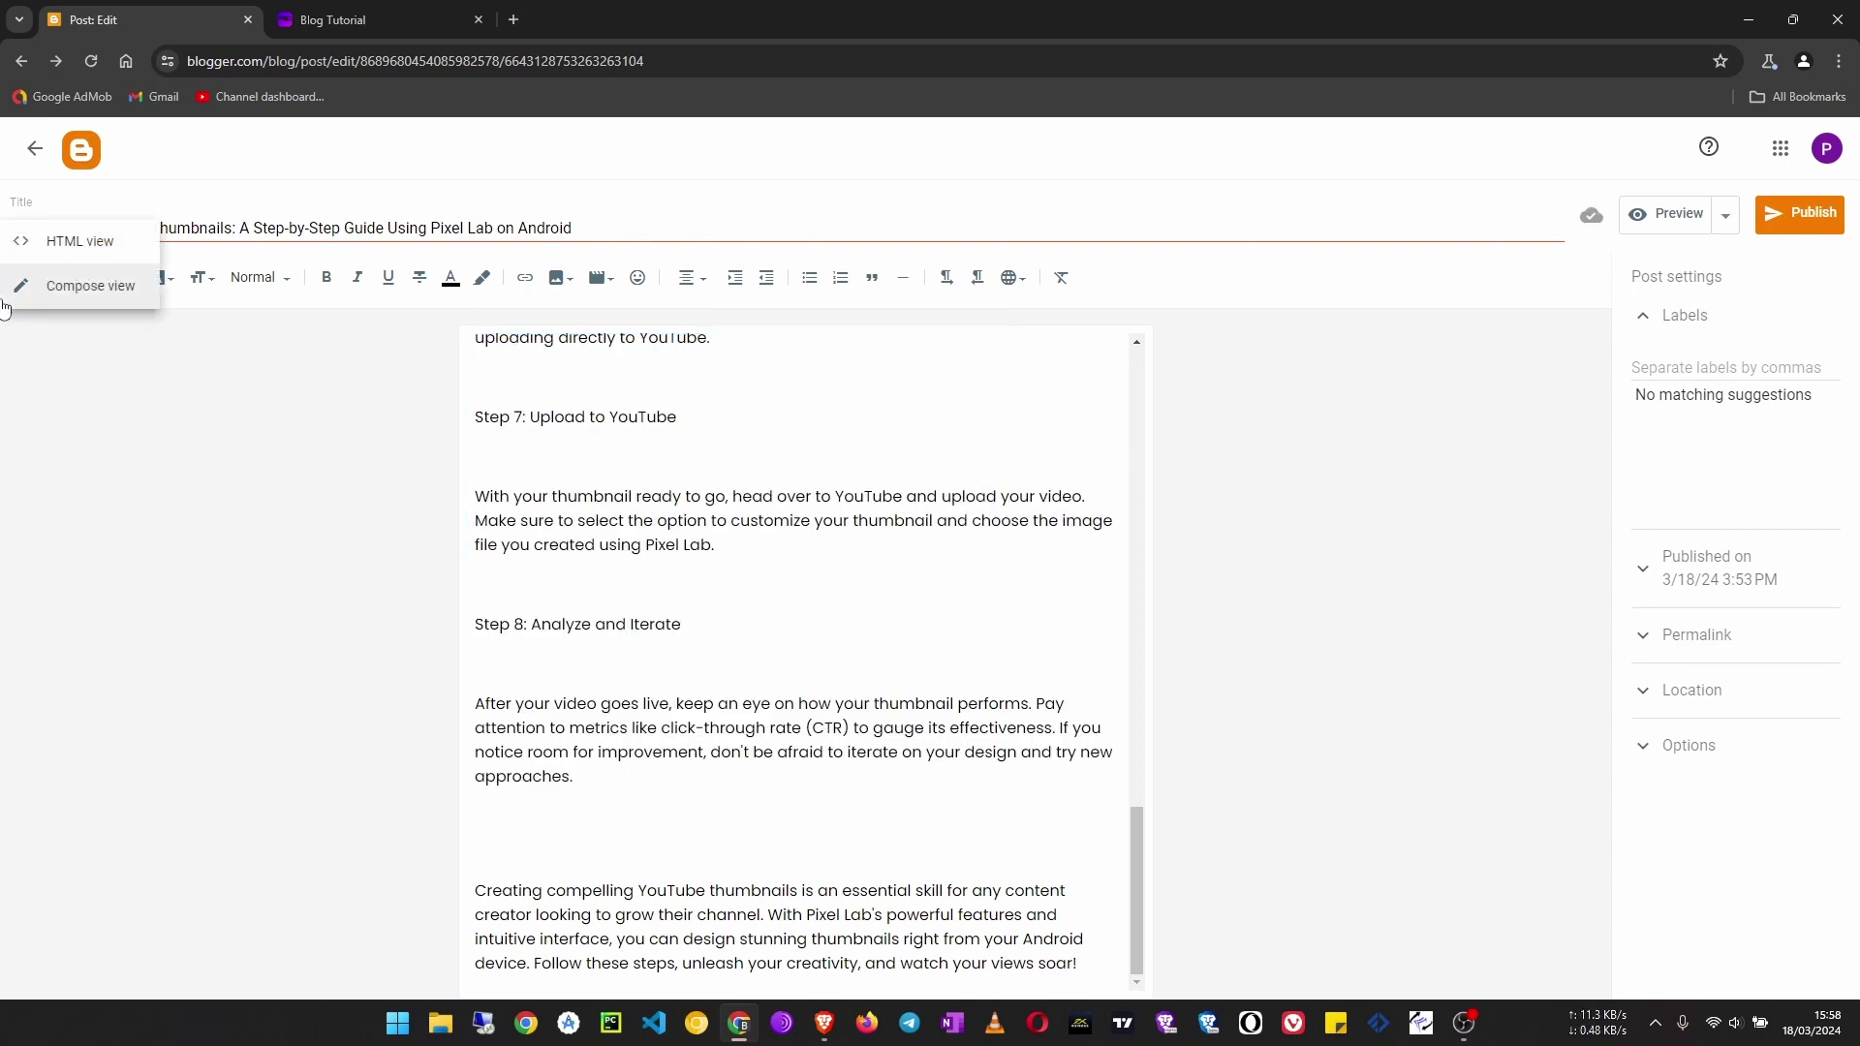
pyautogui.click(72, 251)
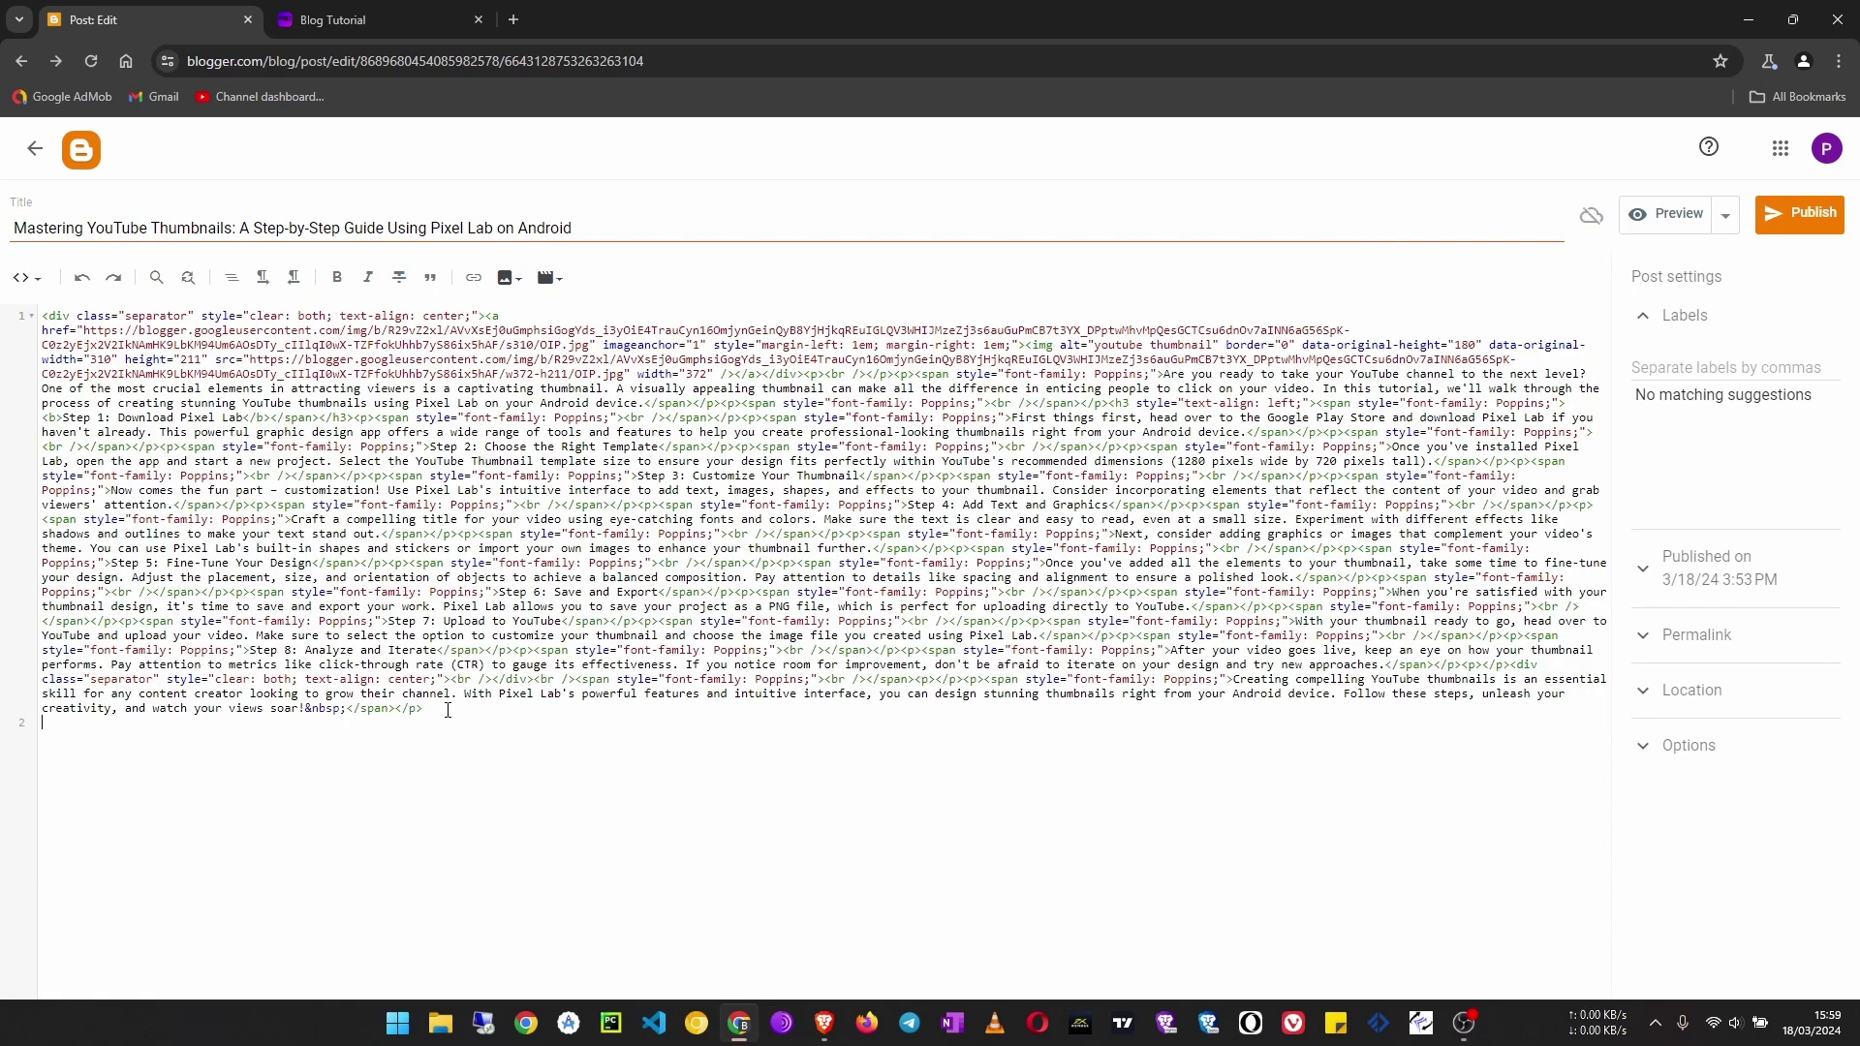
# Switch to YouTube in Brave, copy the embed code of "How to create a YouTube thumbnail using your phone", and return to the post
pyautogui.click(825, 1023)
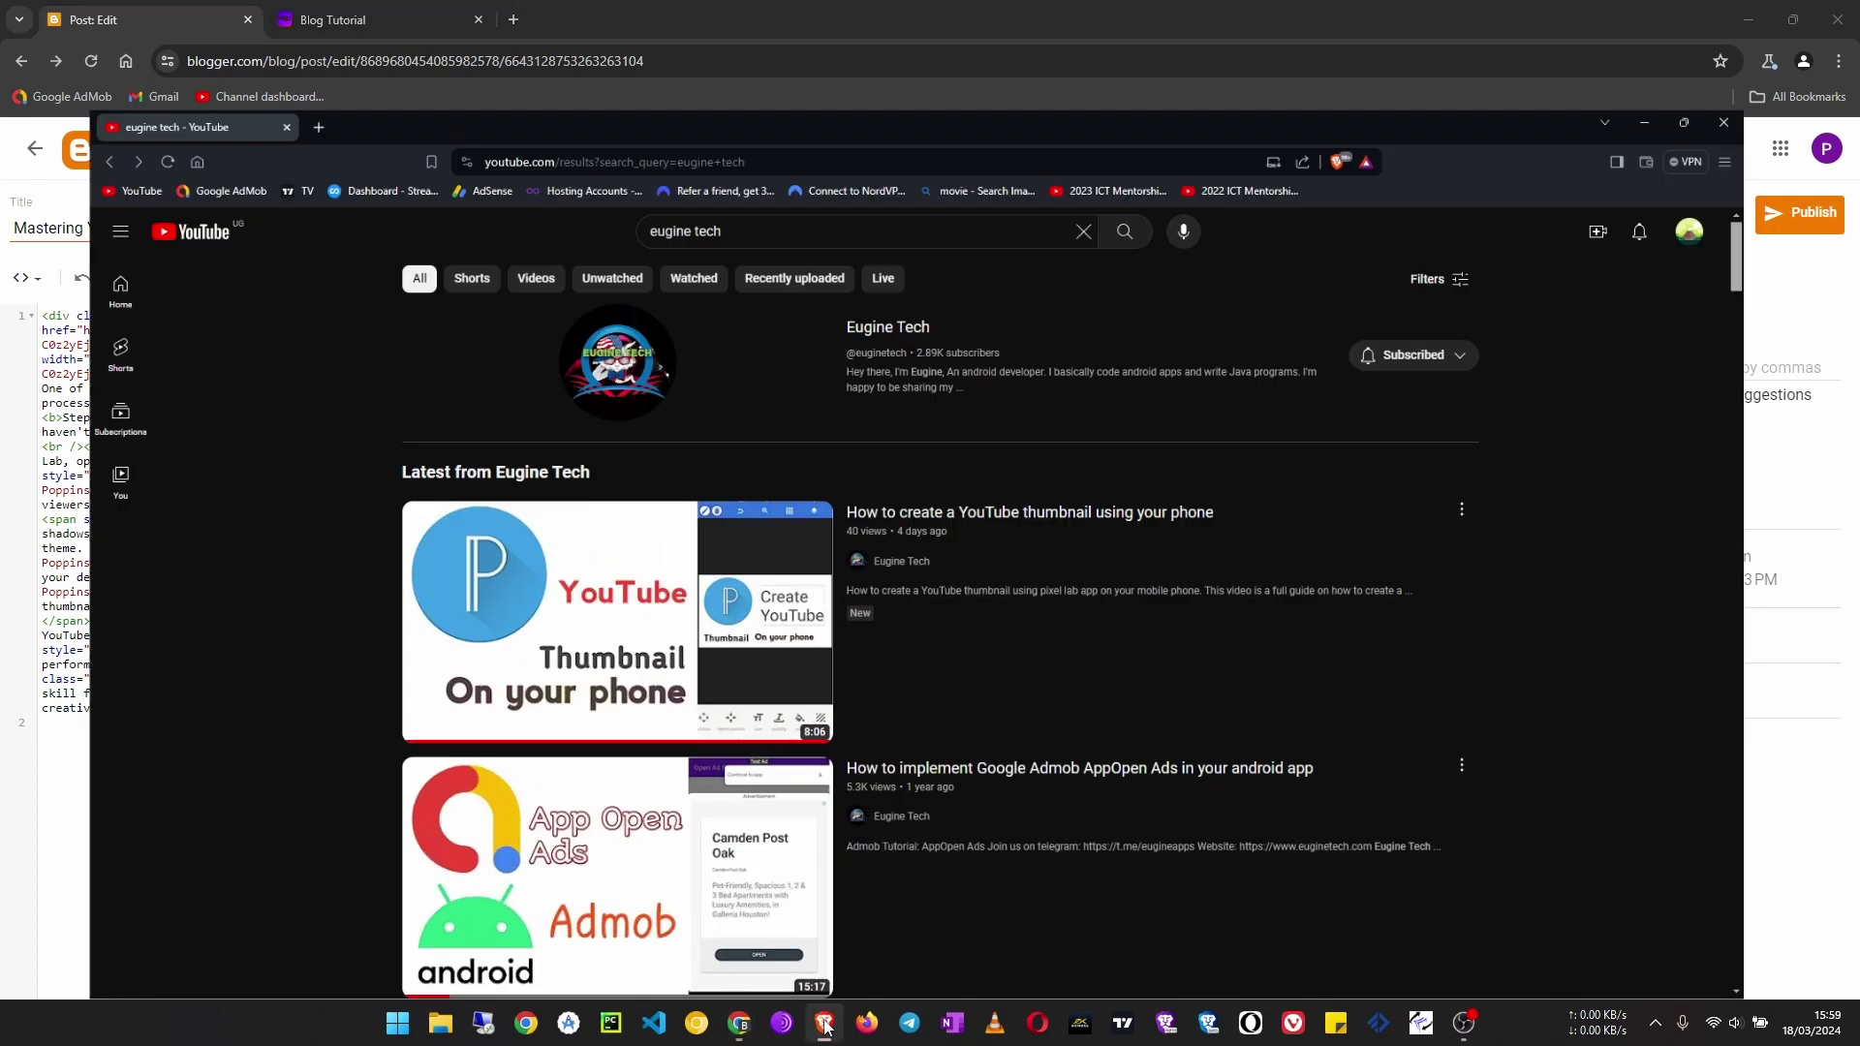
pyautogui.click(602, 630)
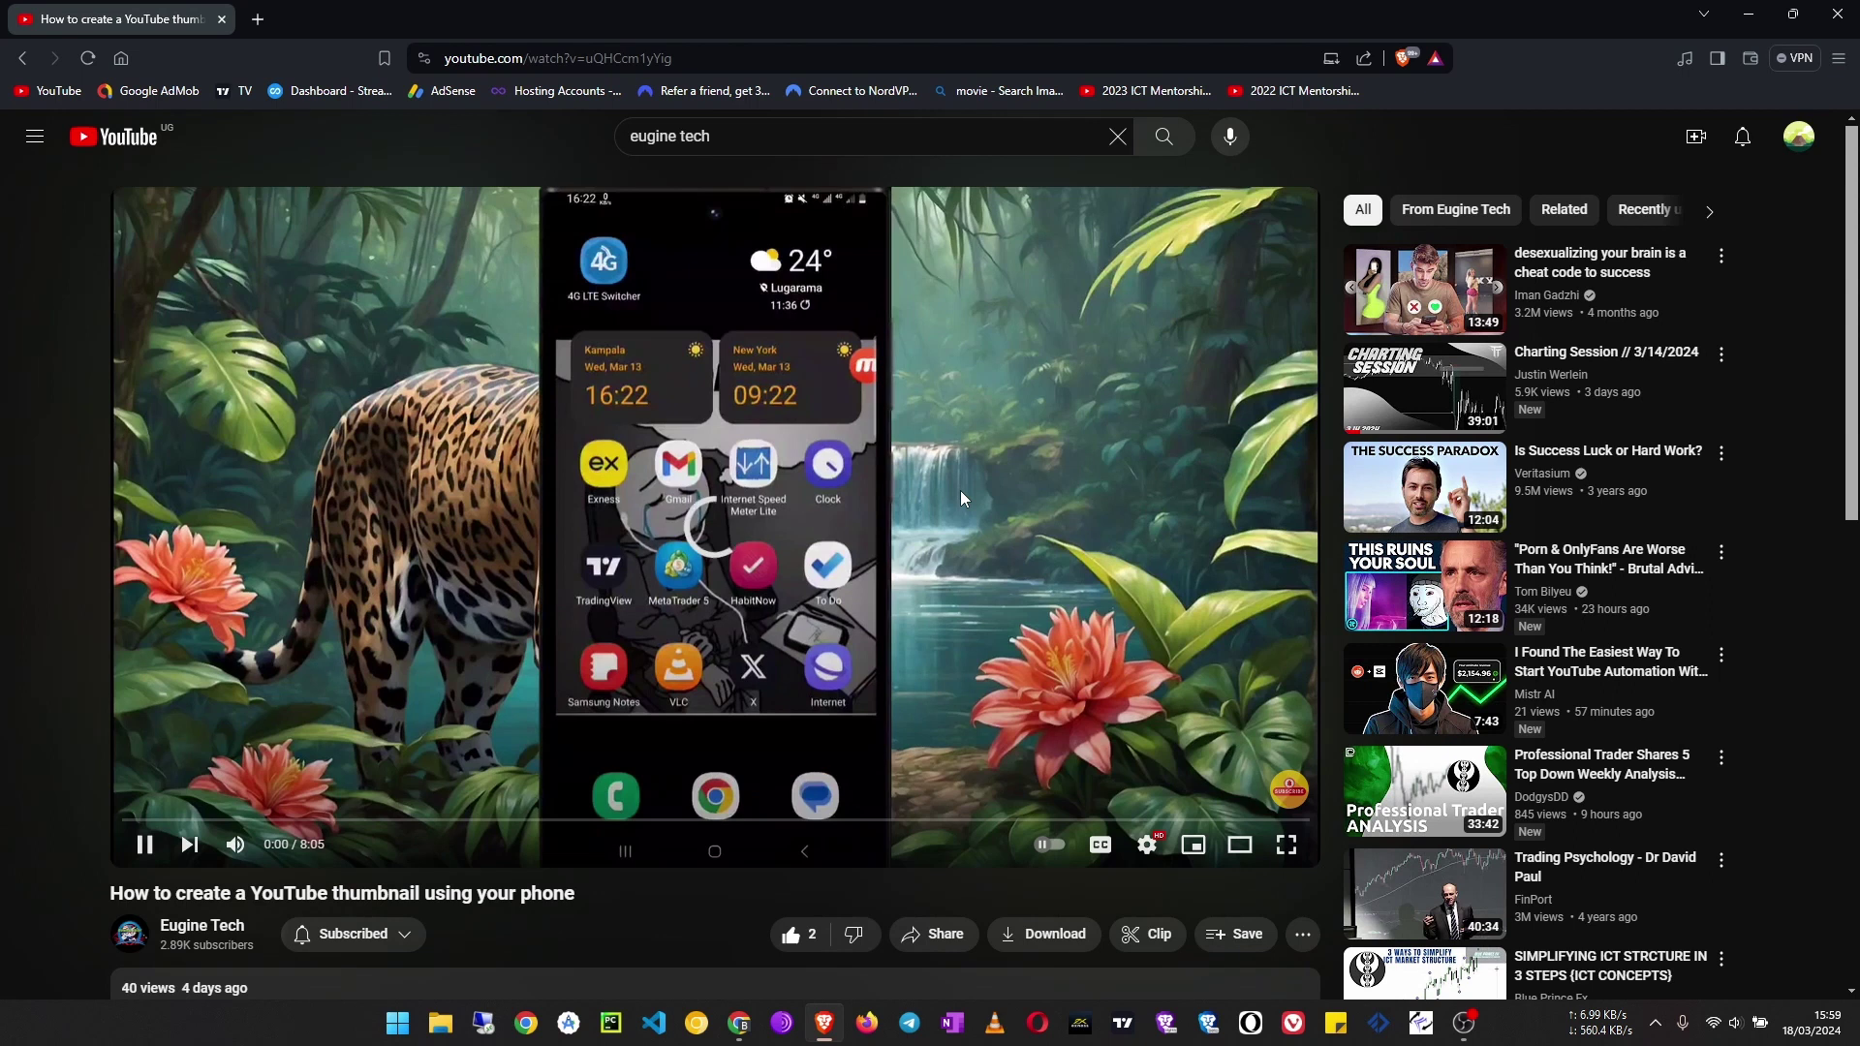
pyautogui.rightClick(961, 492)
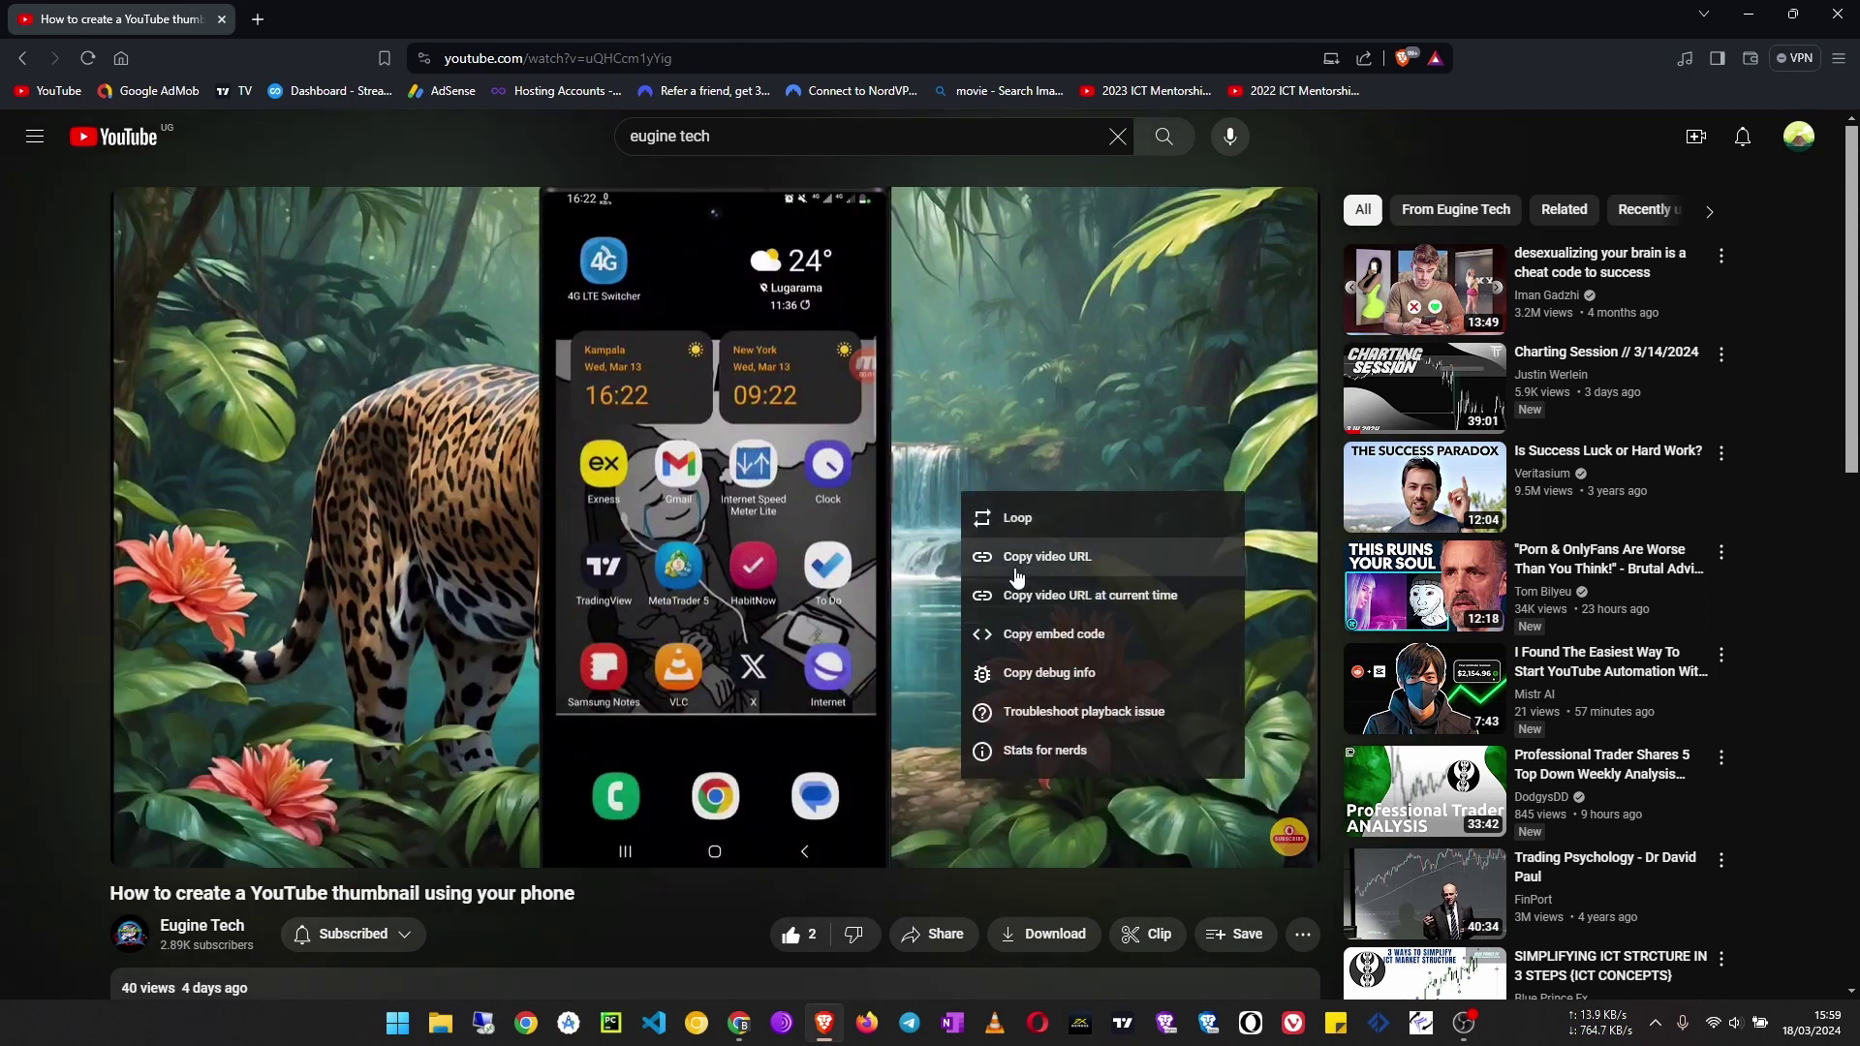
pyautogui.click(1060, 636)
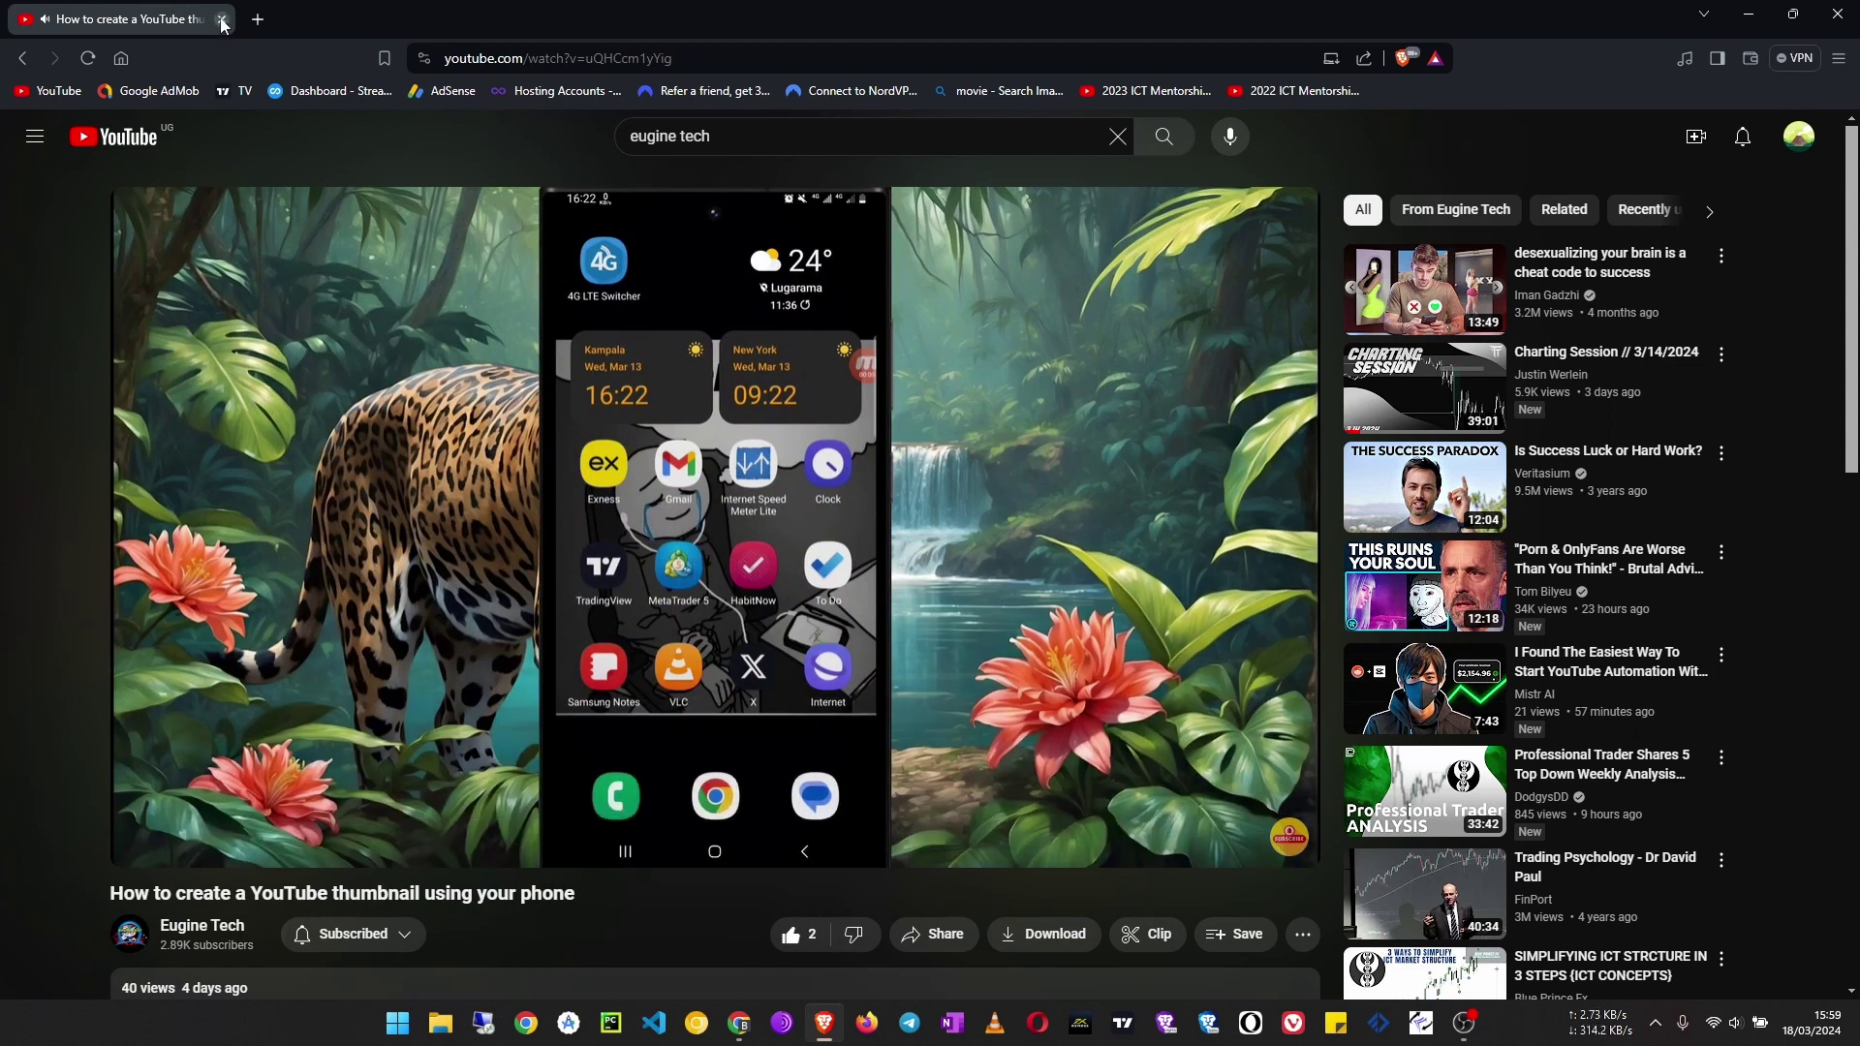
pyautogui.hotkey('alt', 'Tab')
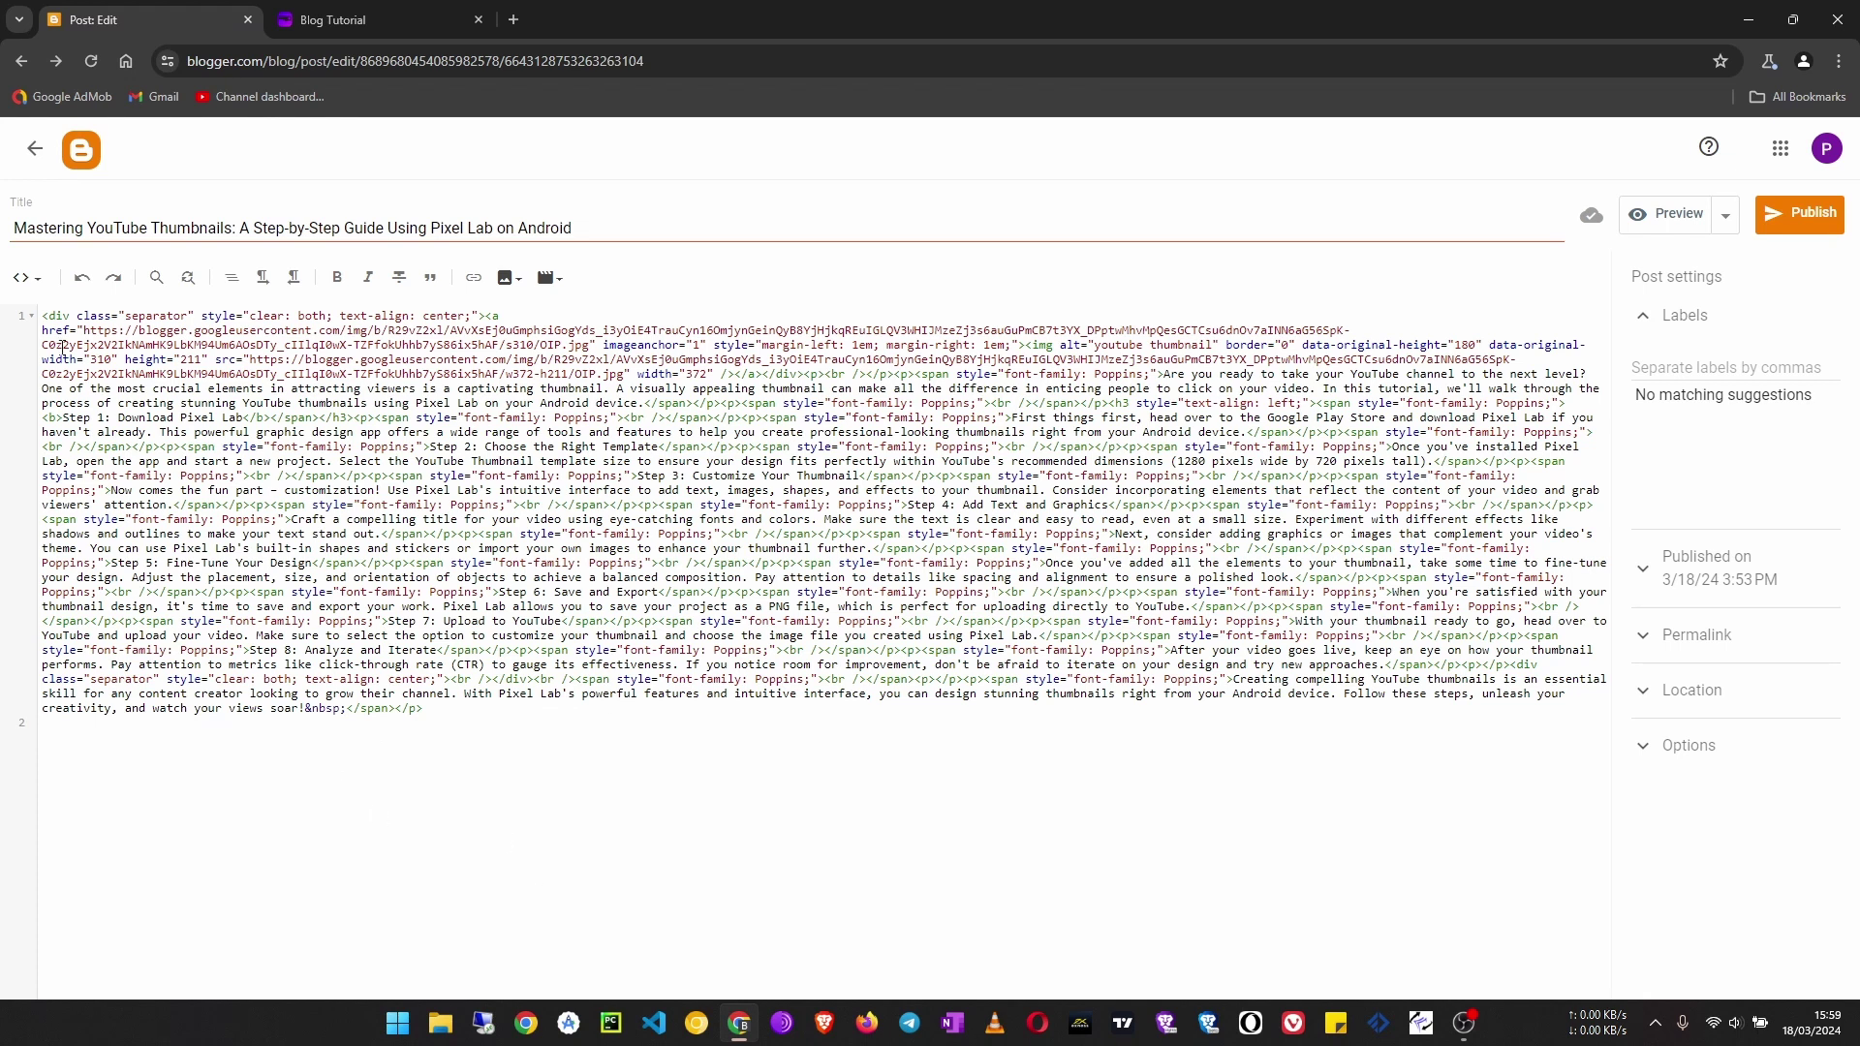
# Check in the composed post how the closing paragraph begins, and return to the HTML source
pyautogui.click(26, 277)
pyautogui.click(61, 323)
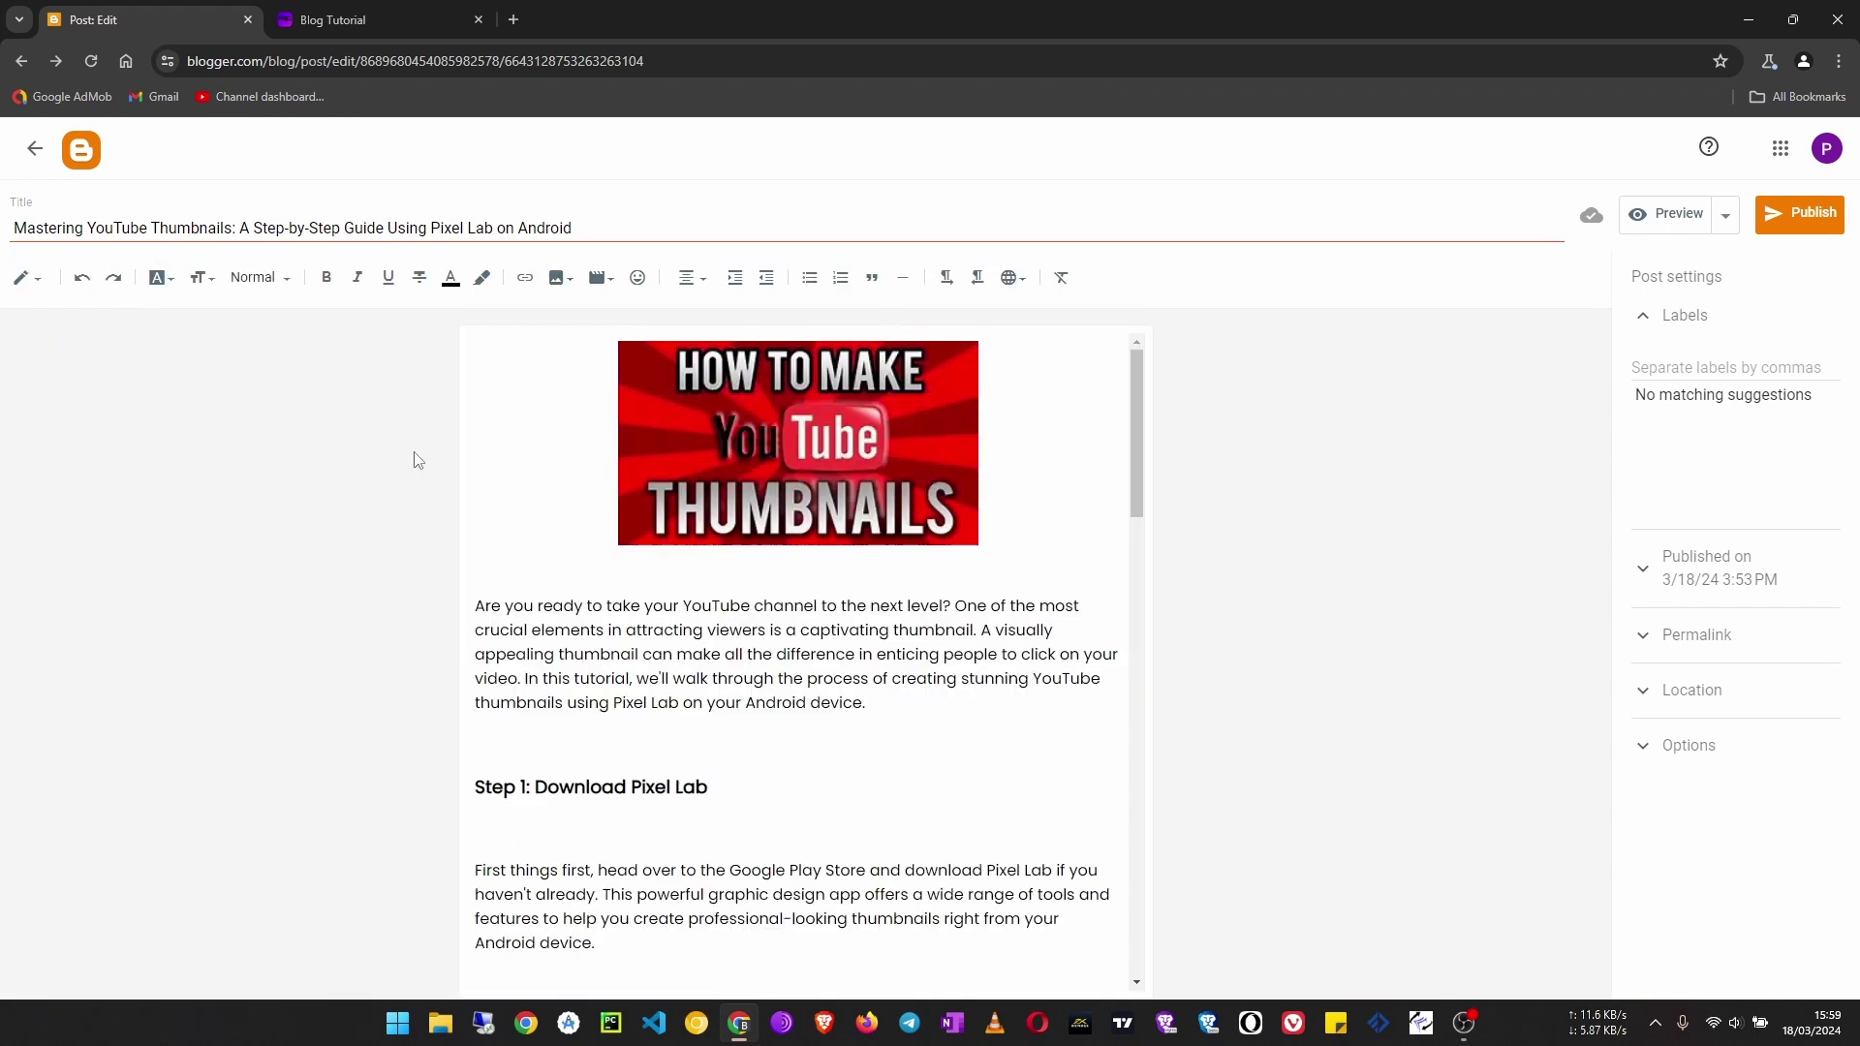
pyautogui.scroll(-20, 697, 834)
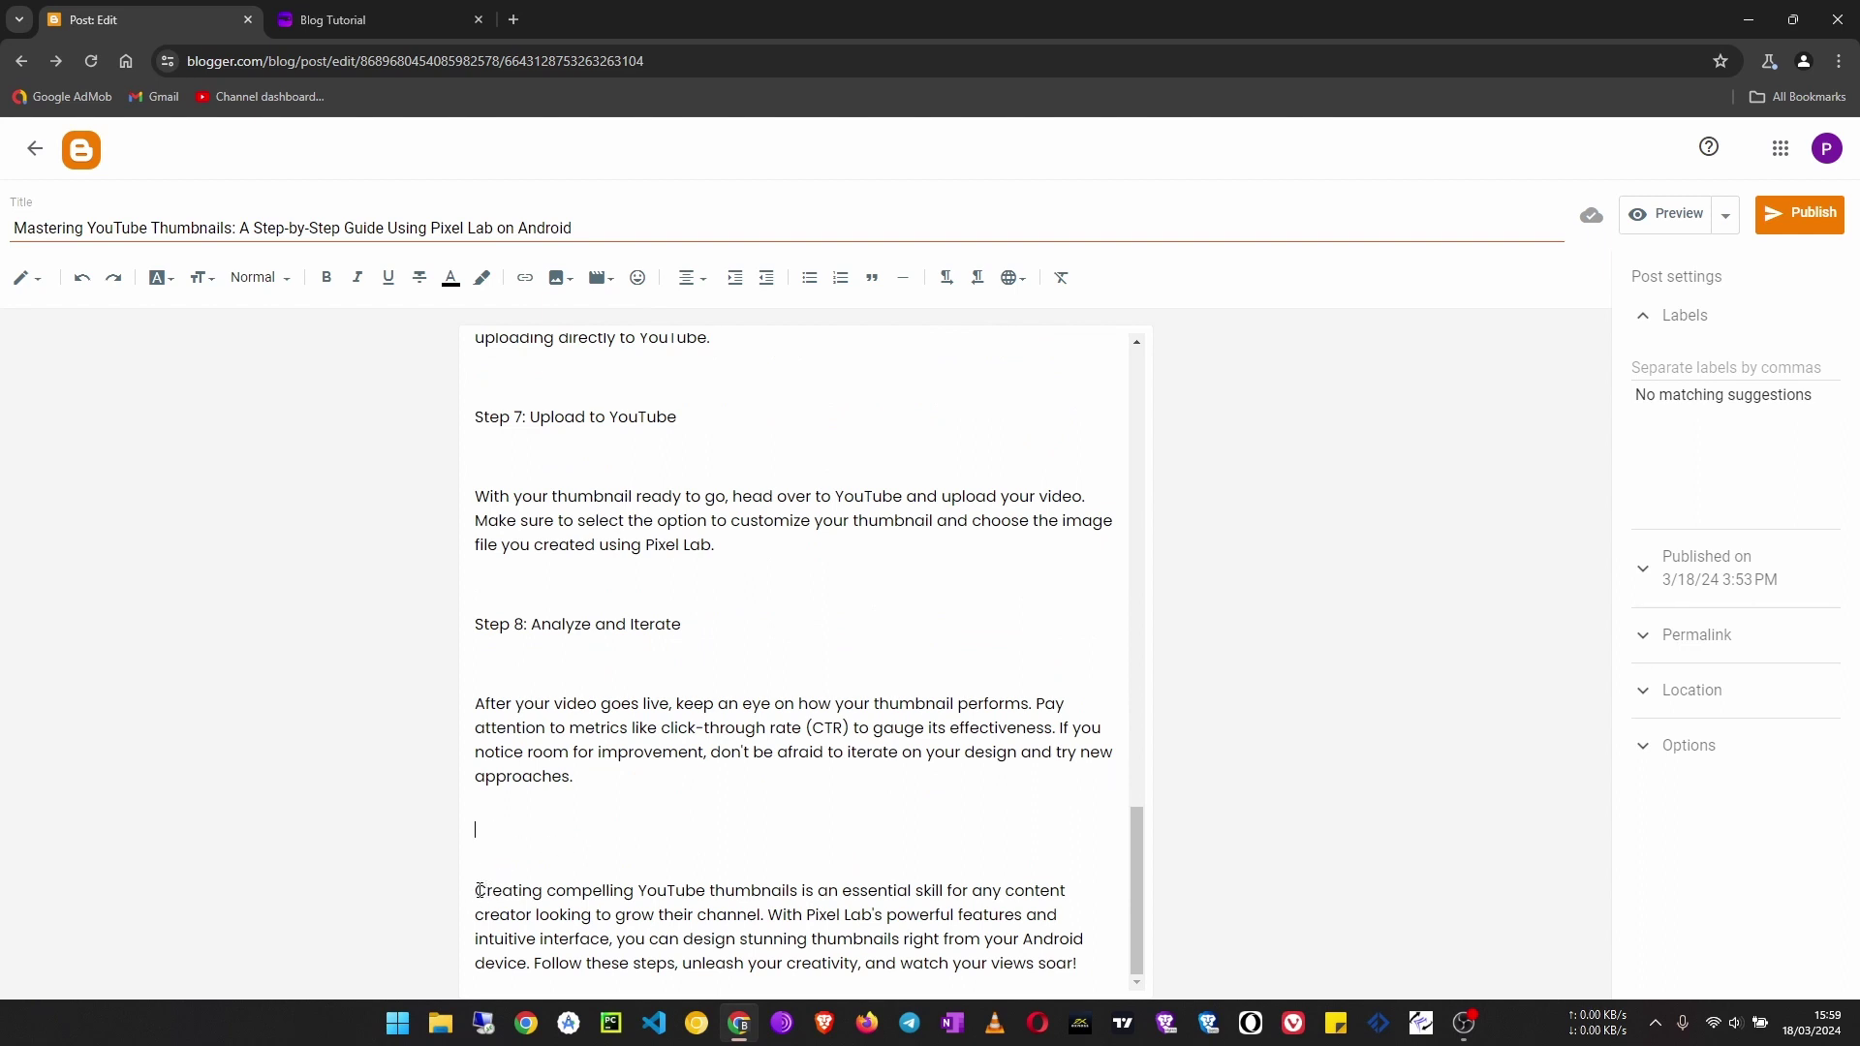
pyautogui.click(25, 279)
pyautogui.click(92, 254)
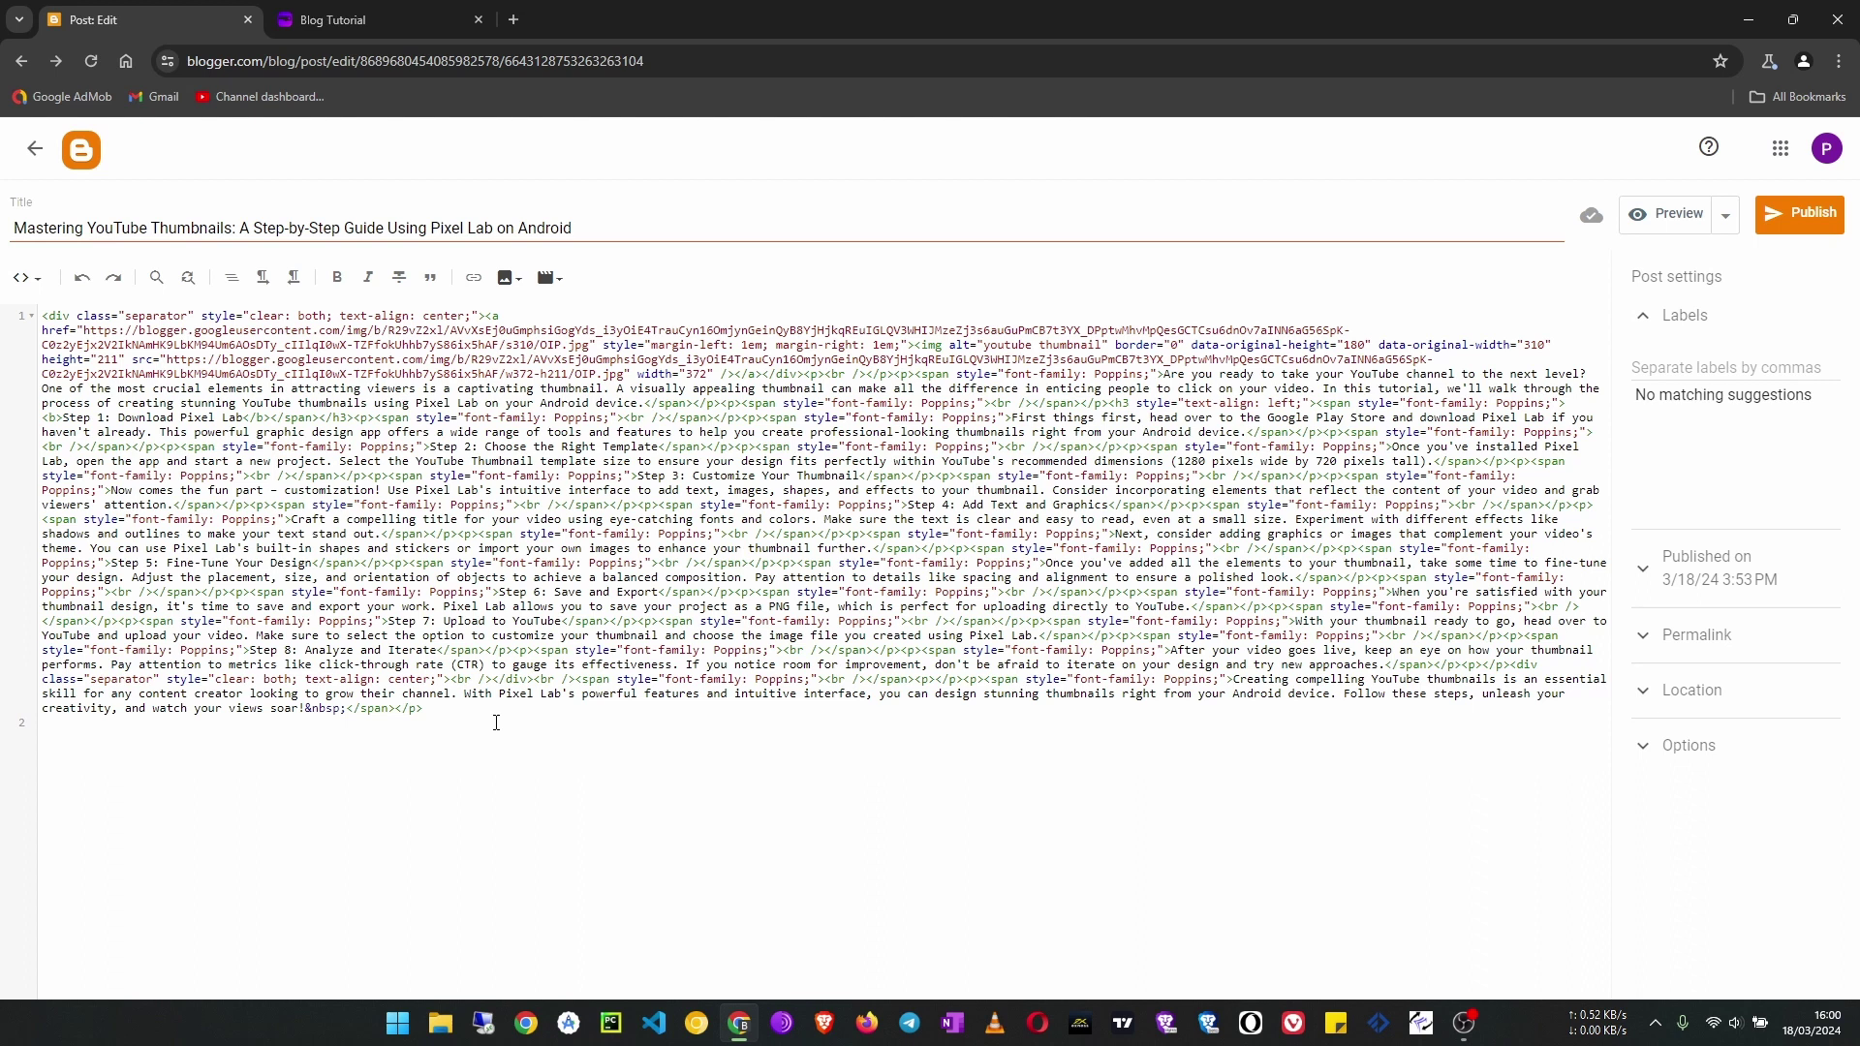
# Find "Creating compelling" in the HTML source and paste the video's embed code on its own line before the closing paragraph
pyautogui.hotkey('ctrl', 'f')
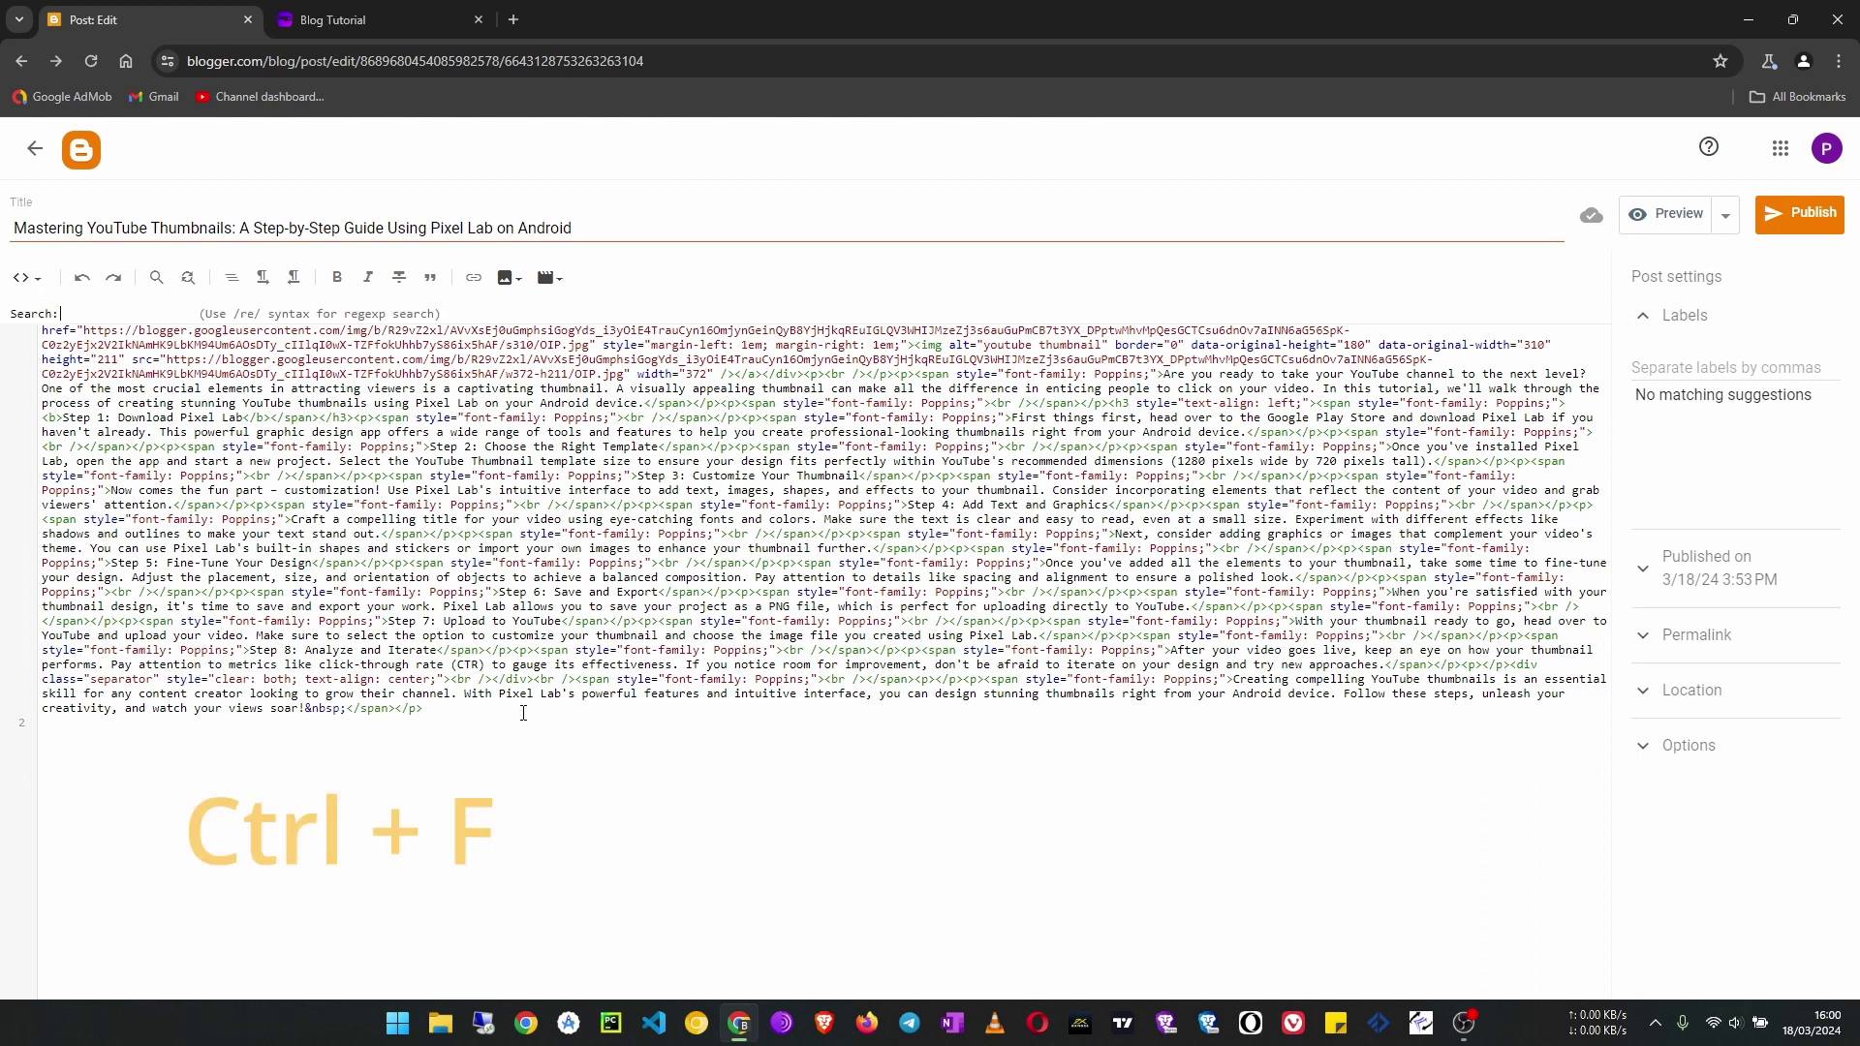
pyautogui.write('Creati')
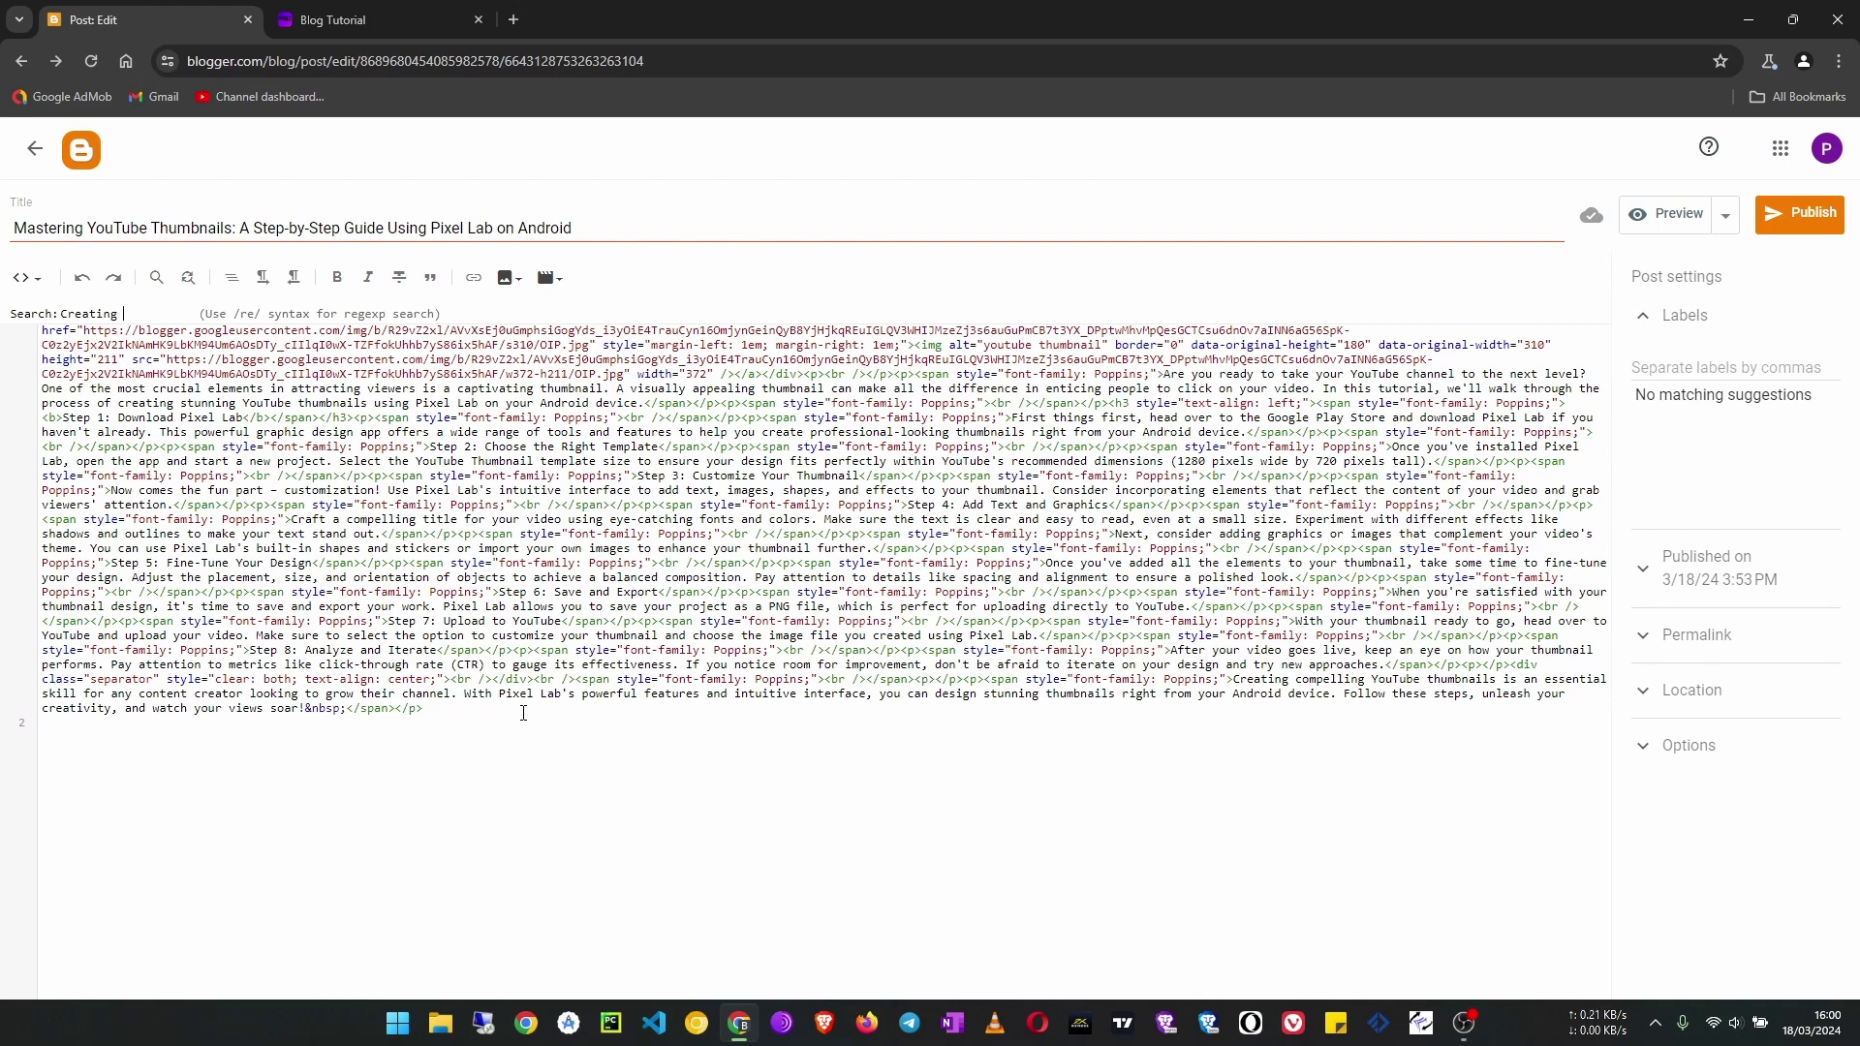
pyautogui.write('ng')
pyautogui.press('Return')
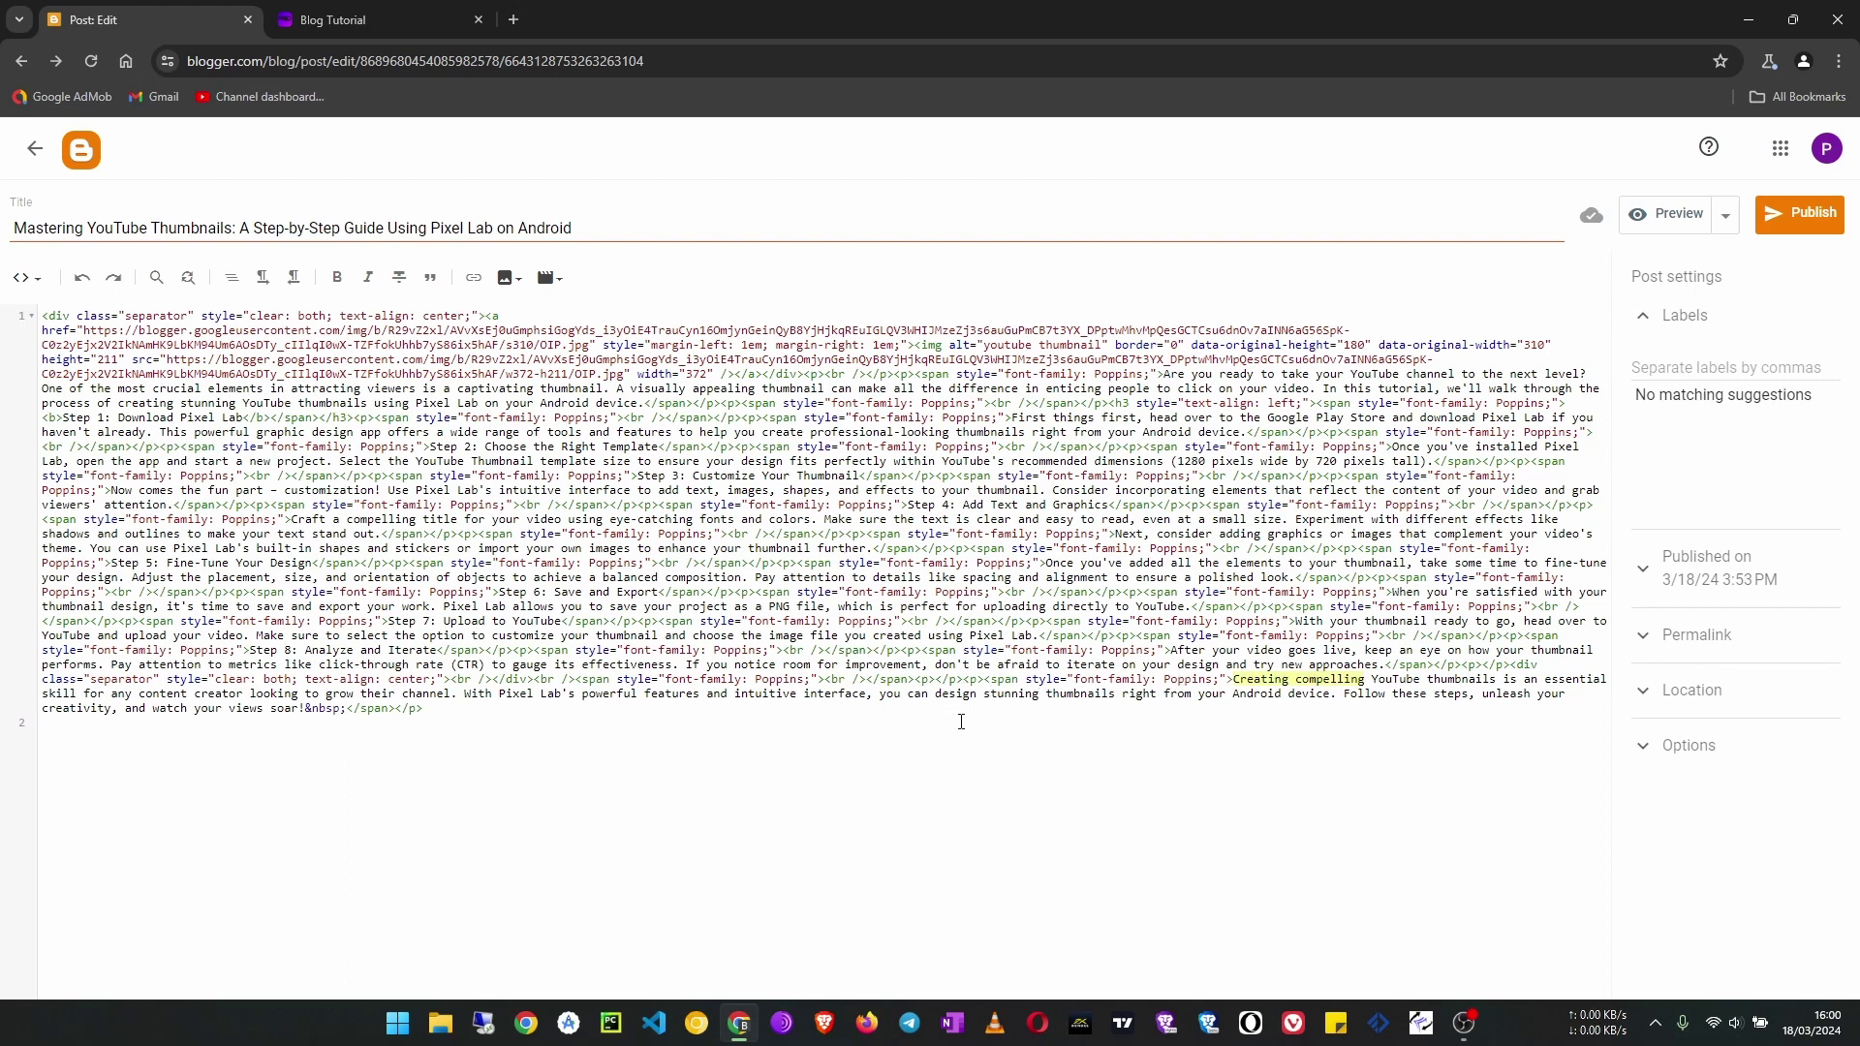
pyautogui.press('Return')
pyautogui.press('Return')
pyautogui.click(129, 694)
pyautogui.hotkey('ctrl', 'v')
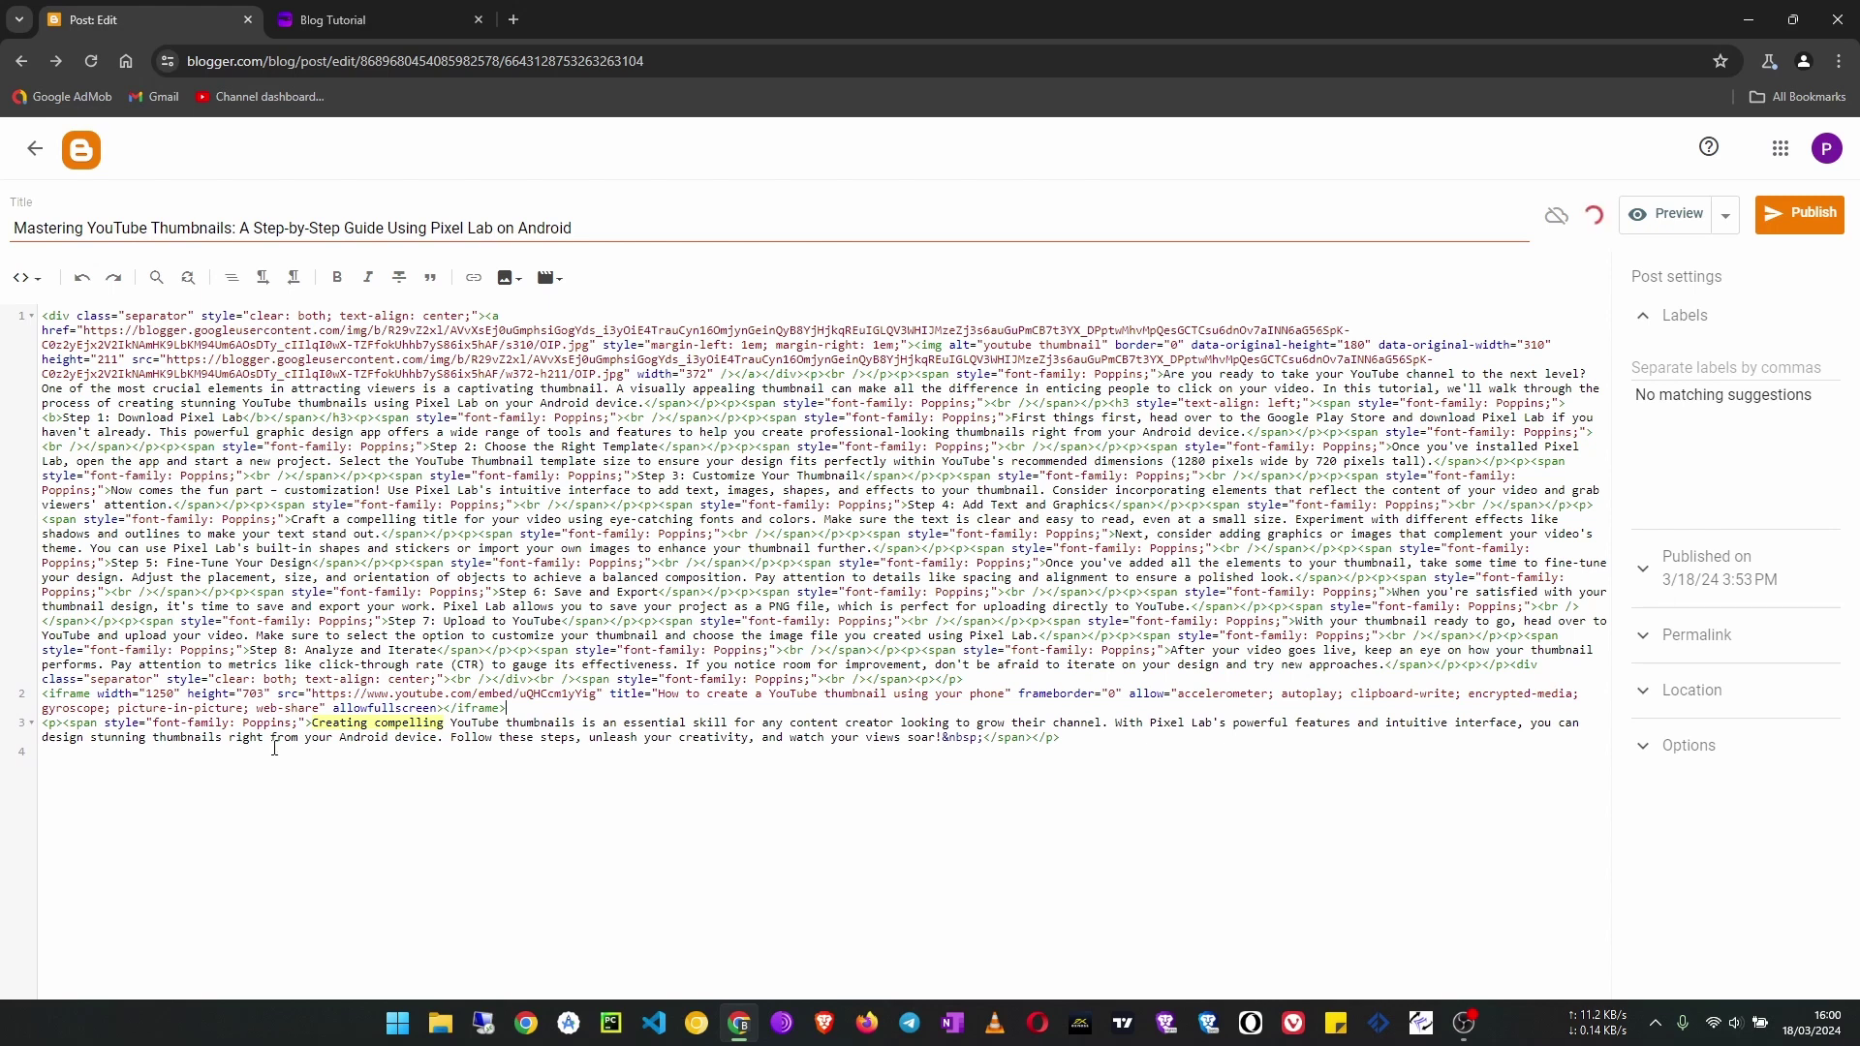
# Return to the composed post and shrink the embedded video until it fits within the text column
pyautogui.click(28, 279)
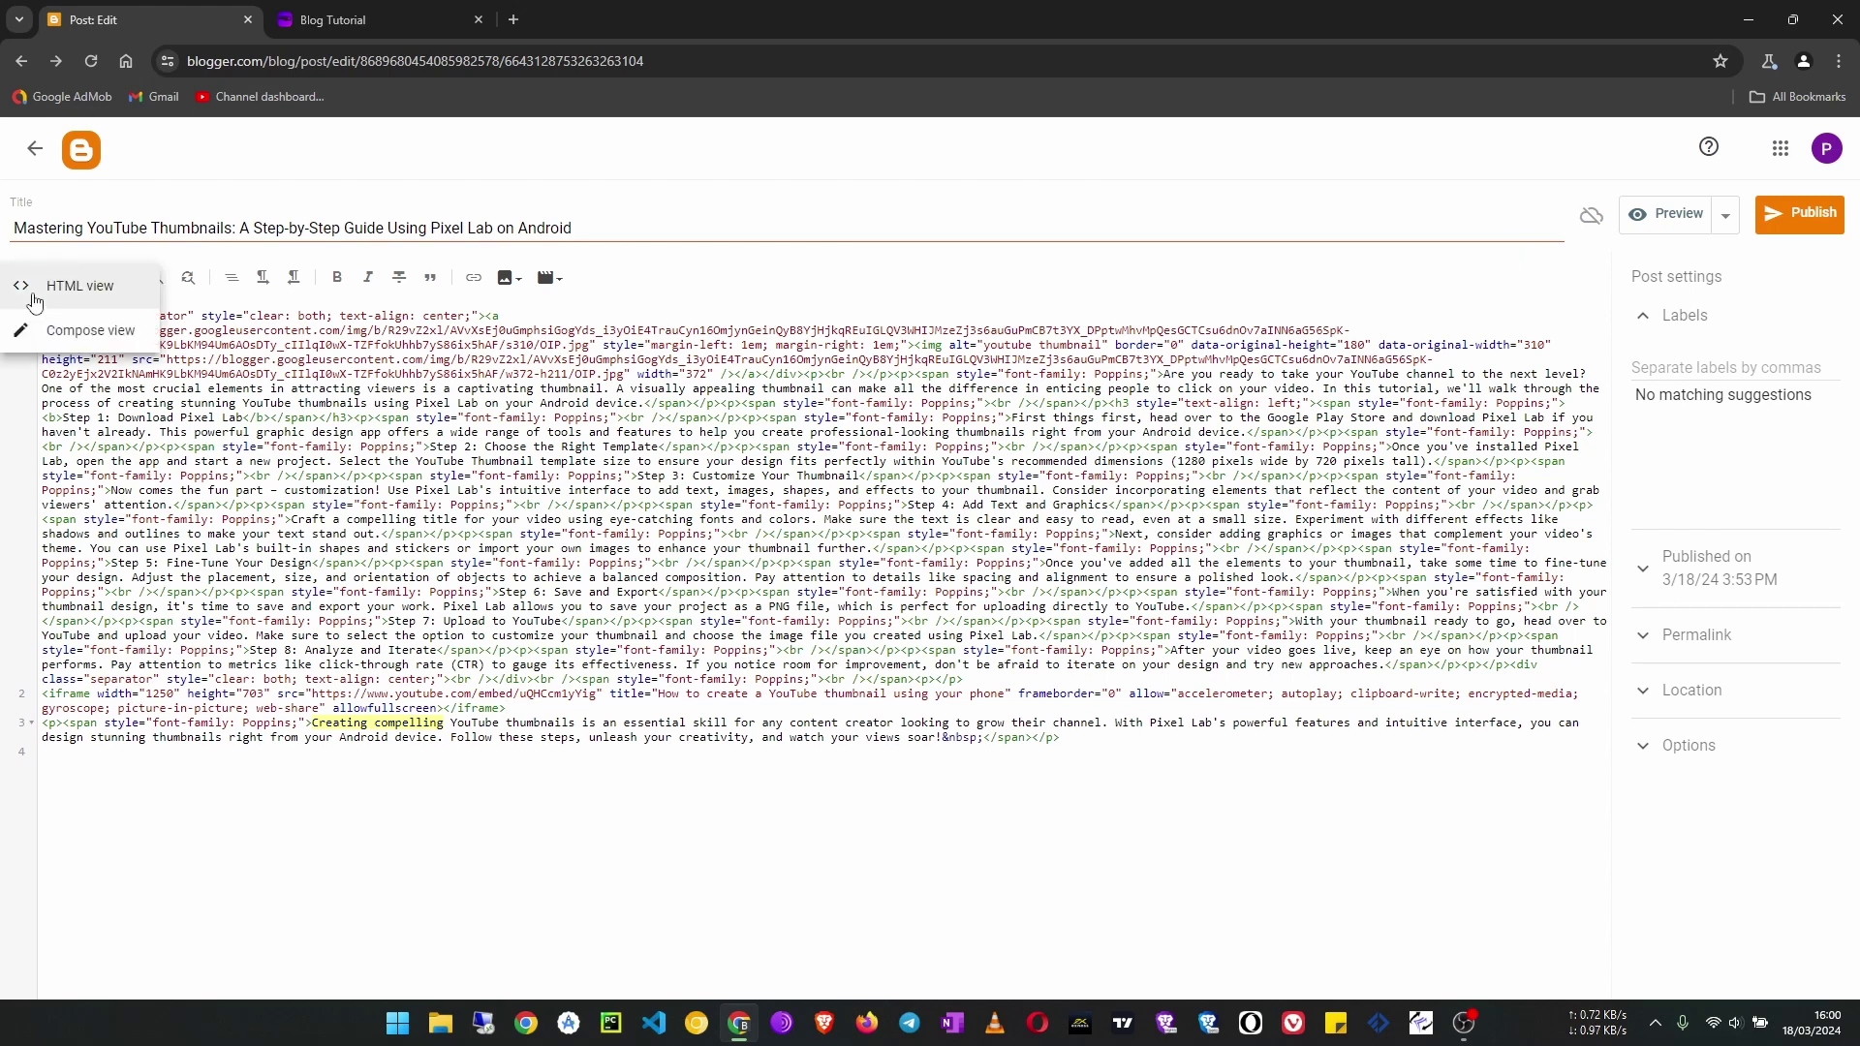
pyautogui.click(87, 331)
pyautogui.scroll(-15, 727, 727)
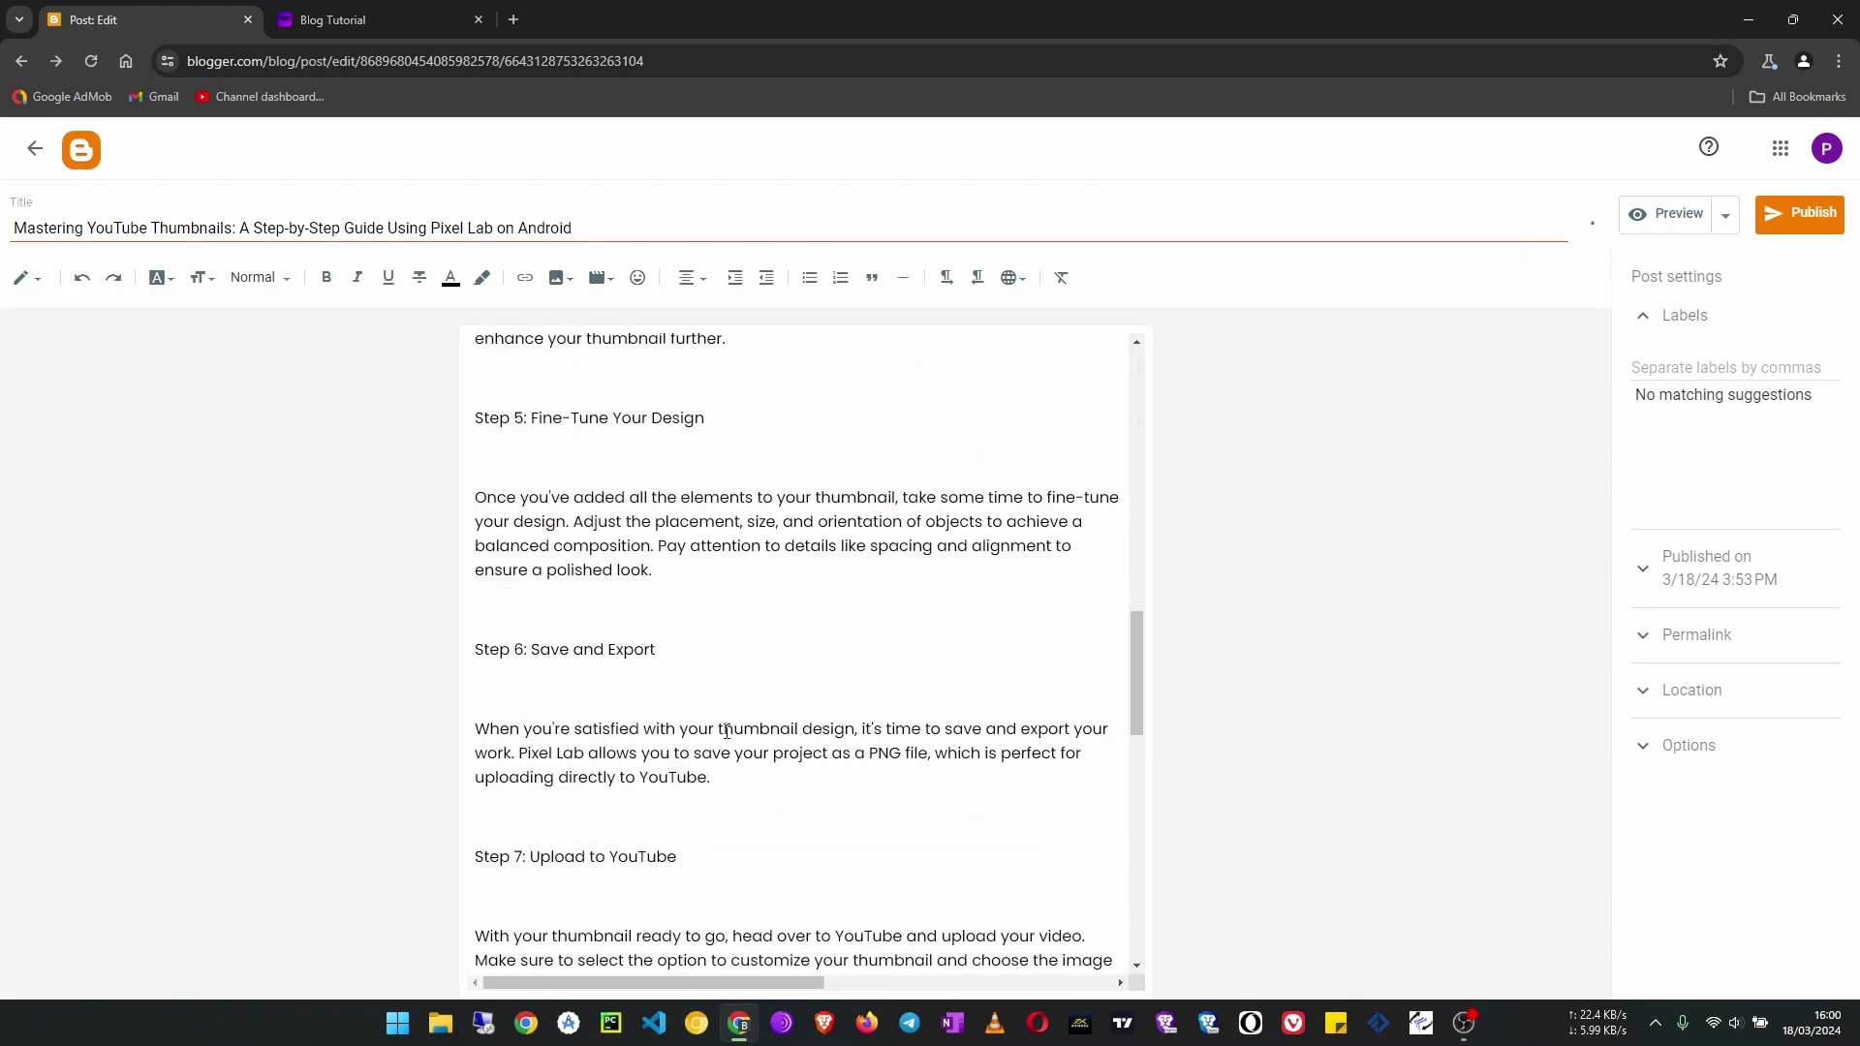
pyautogui.scroll(-10, 726, 731)
pyautogui.scroll(3, 788, 729)
pyautogui.scroll(-2, 787, 728)
pyautogui.click(822, 671)
pyautogui.scroll(-3, 824, 673)
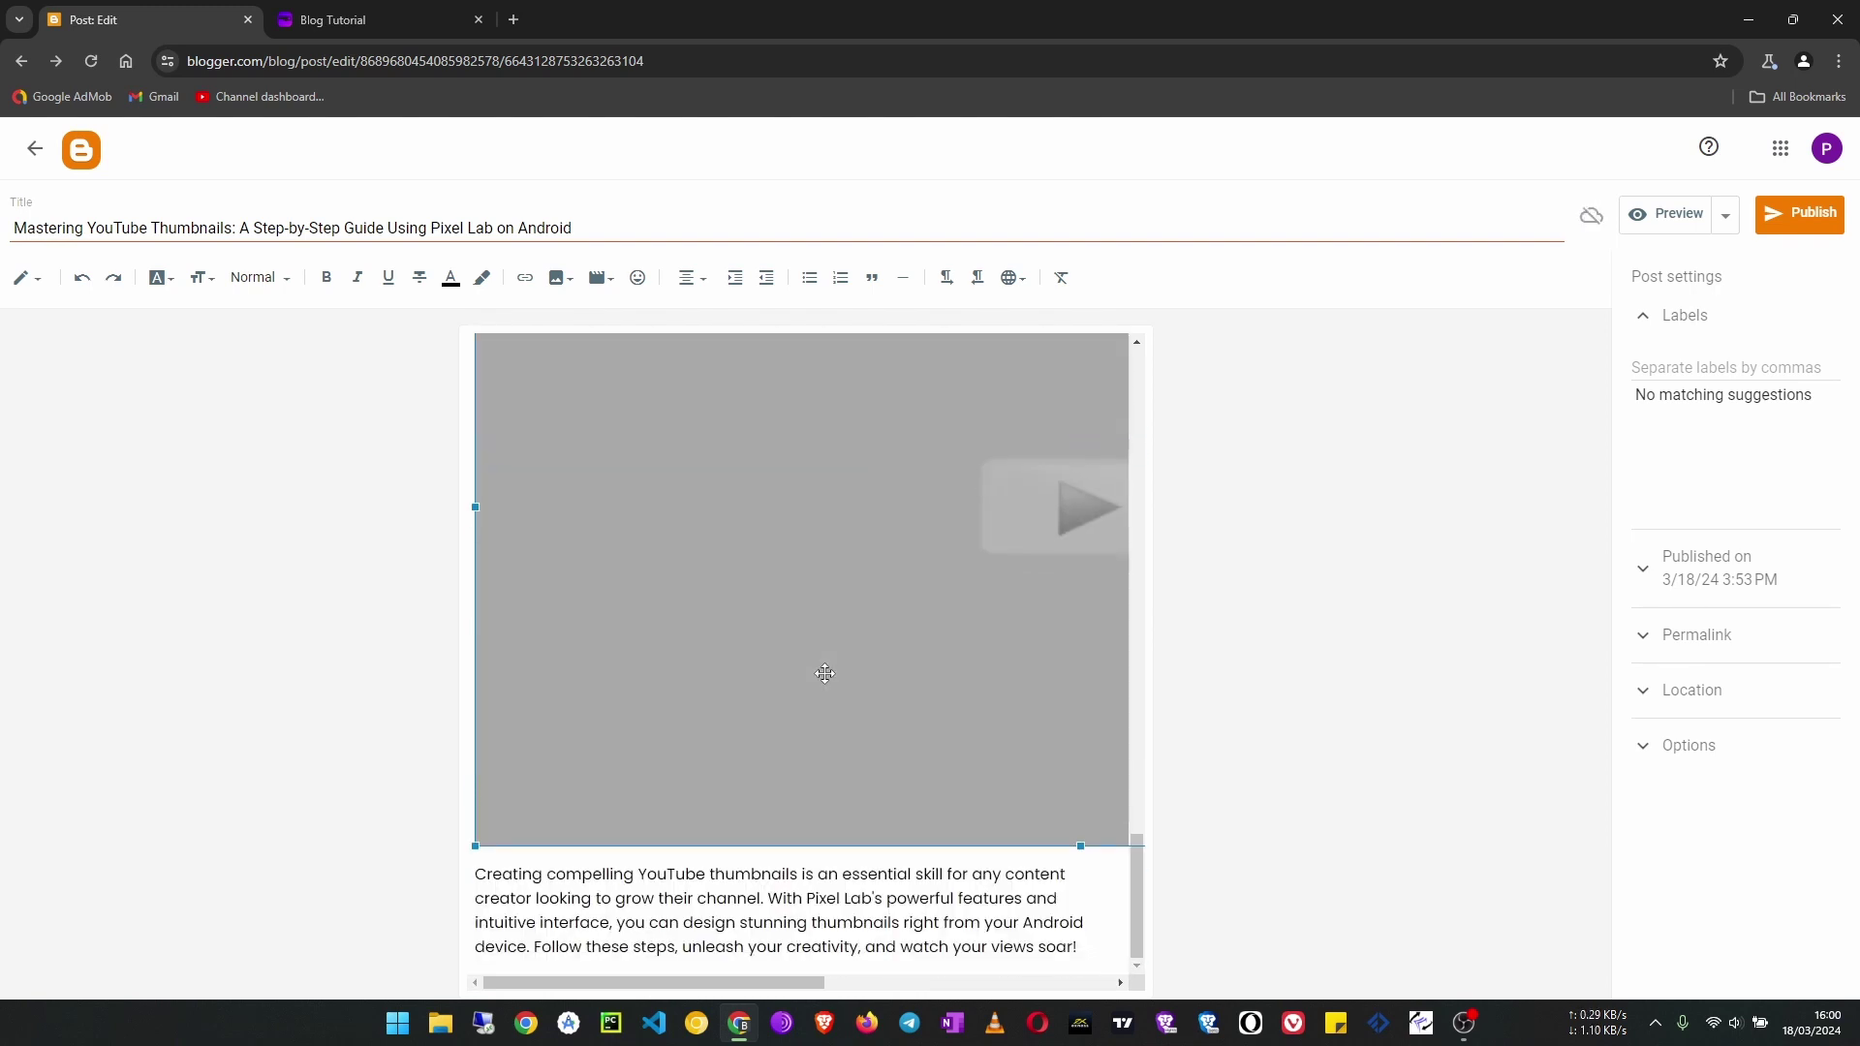
pyautogui.moveTo(476, 839); pyautogui.dragTo(710, 665)
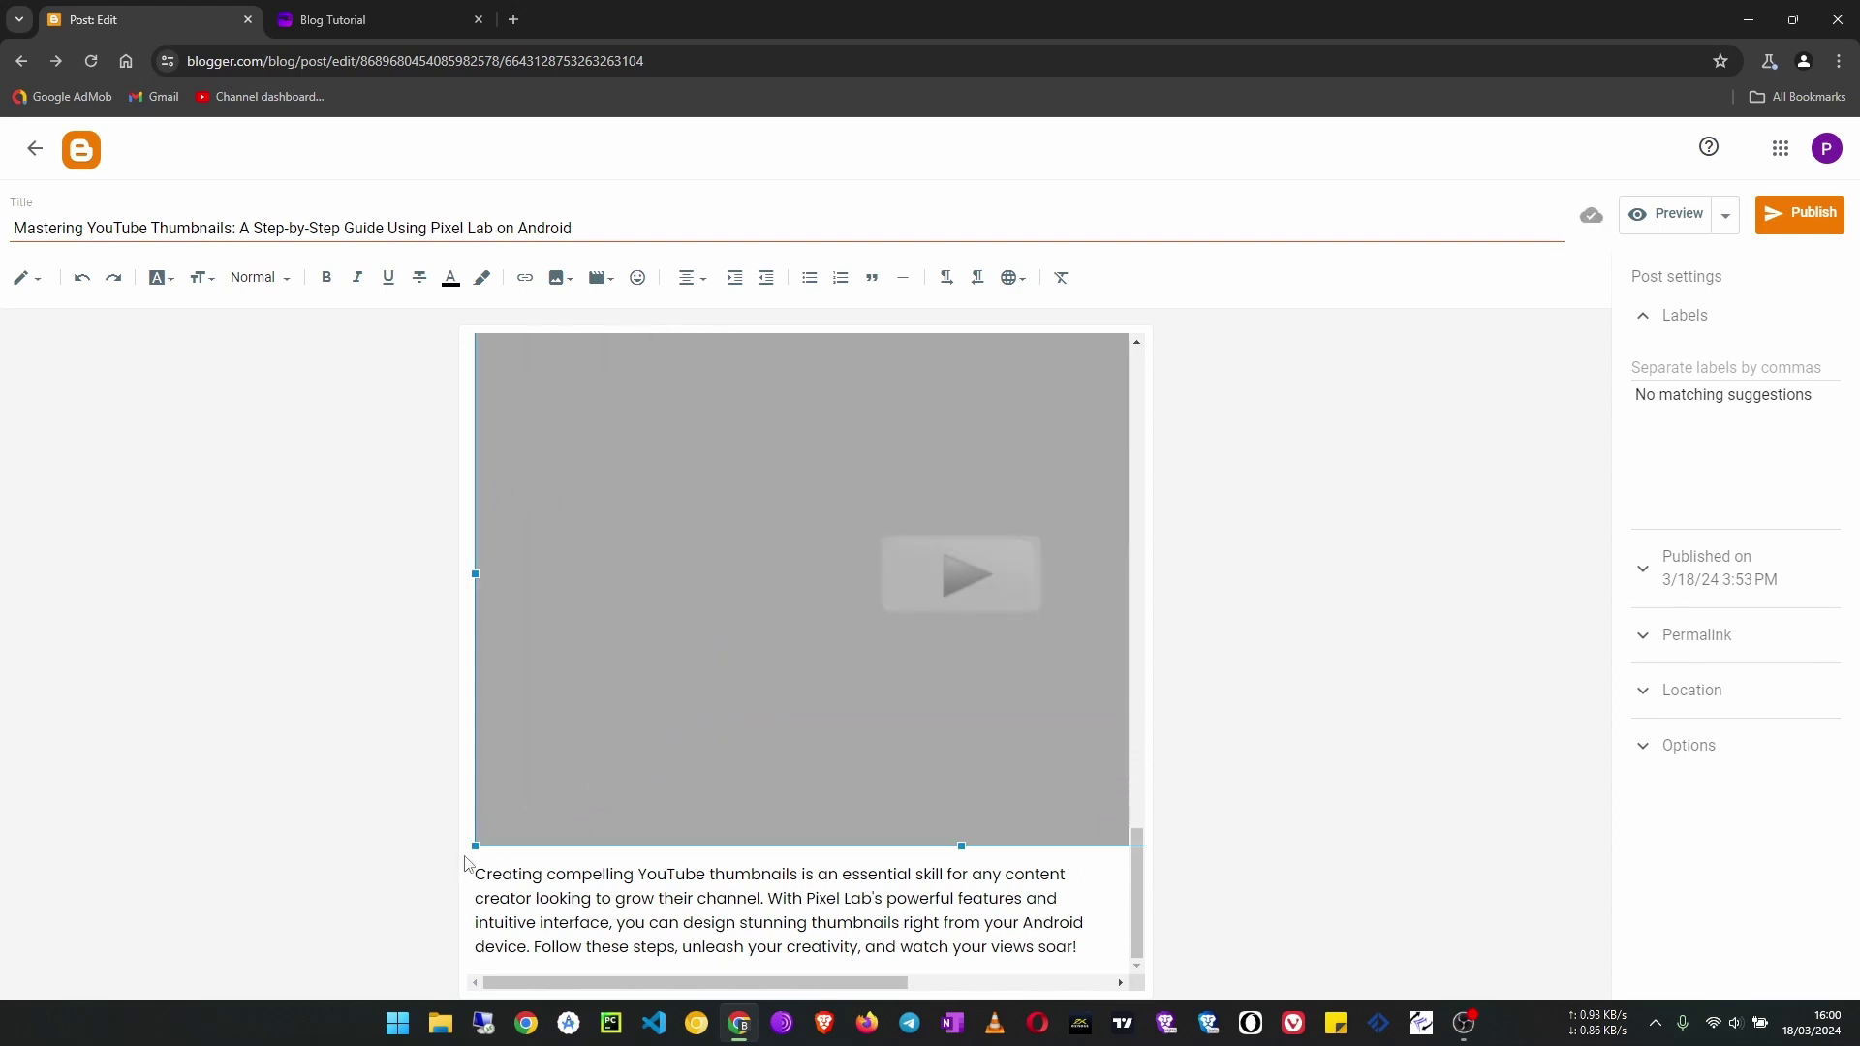
pyautogui.moveTo(475, 845); pyautogui.dragTo(748, 620)
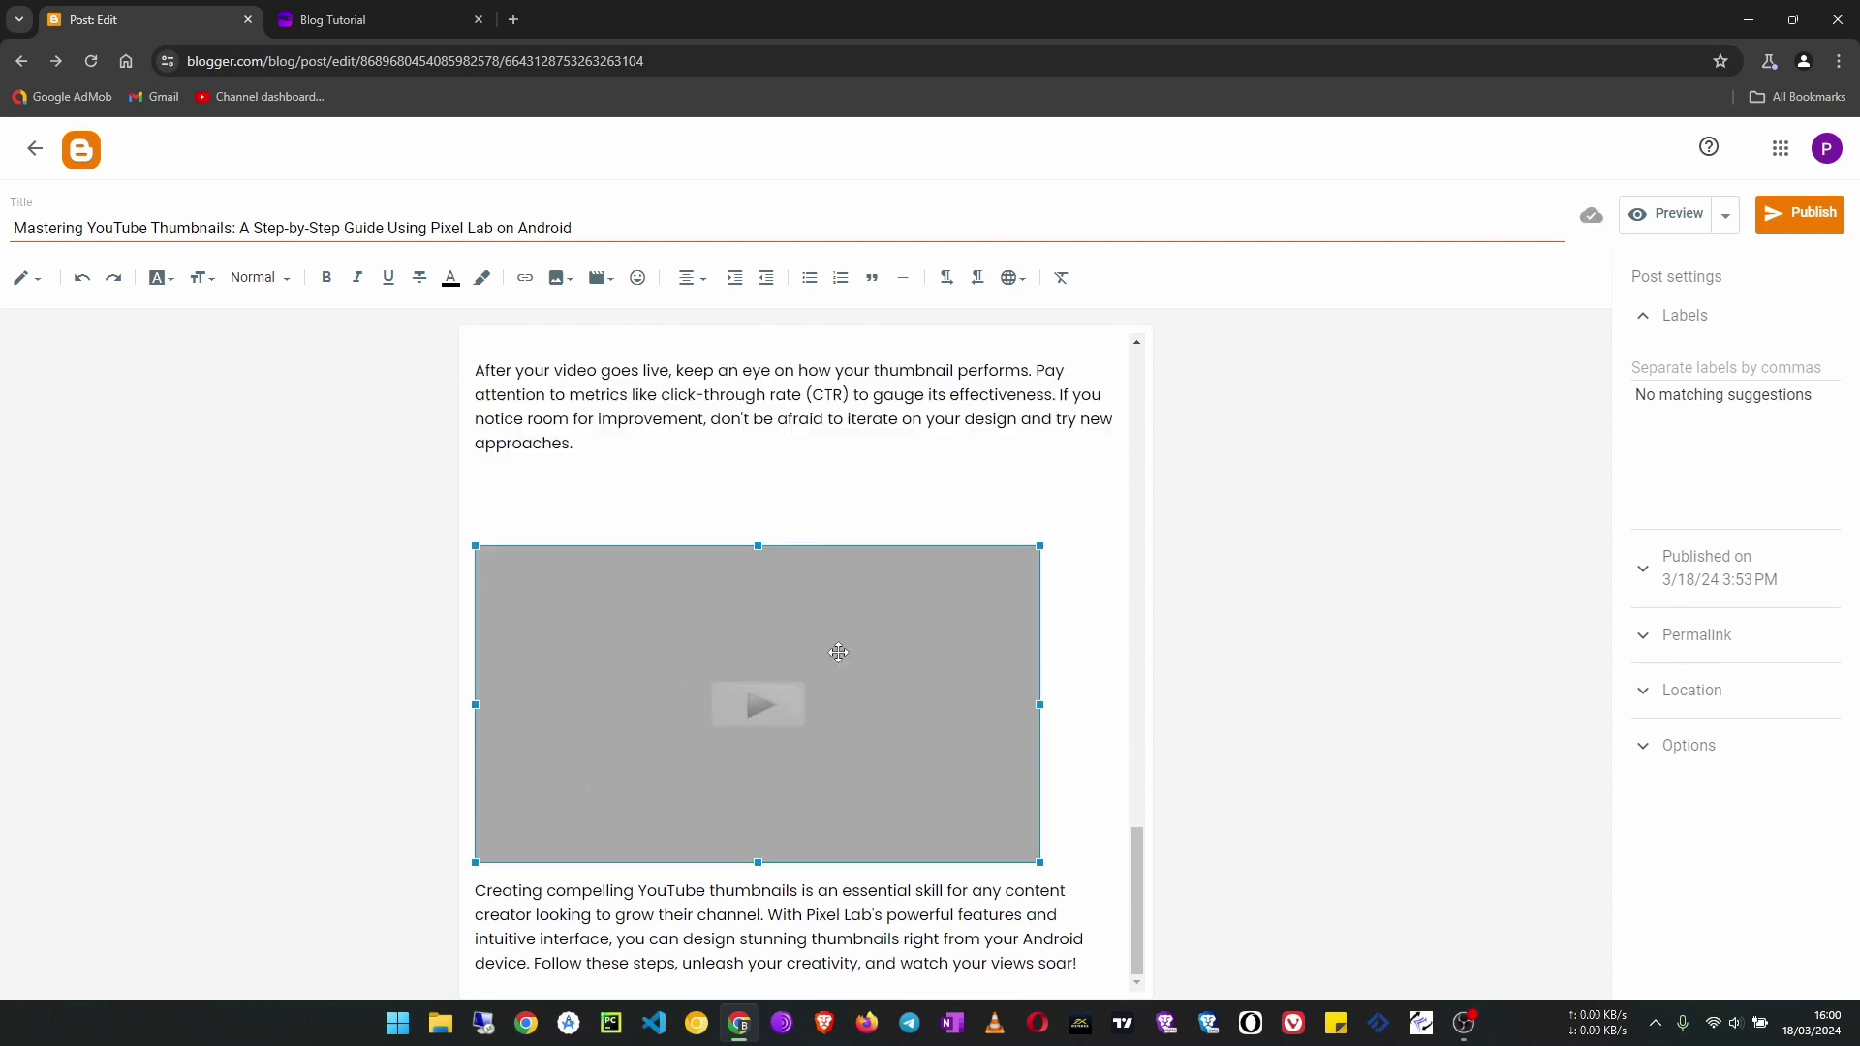
# Widen the embedded video to nearly the full text column and make it slightly taller
pyautogui.rightClick(808, 703)
pyautogui.click(790, 684)
pyautogui.click(792, 688)
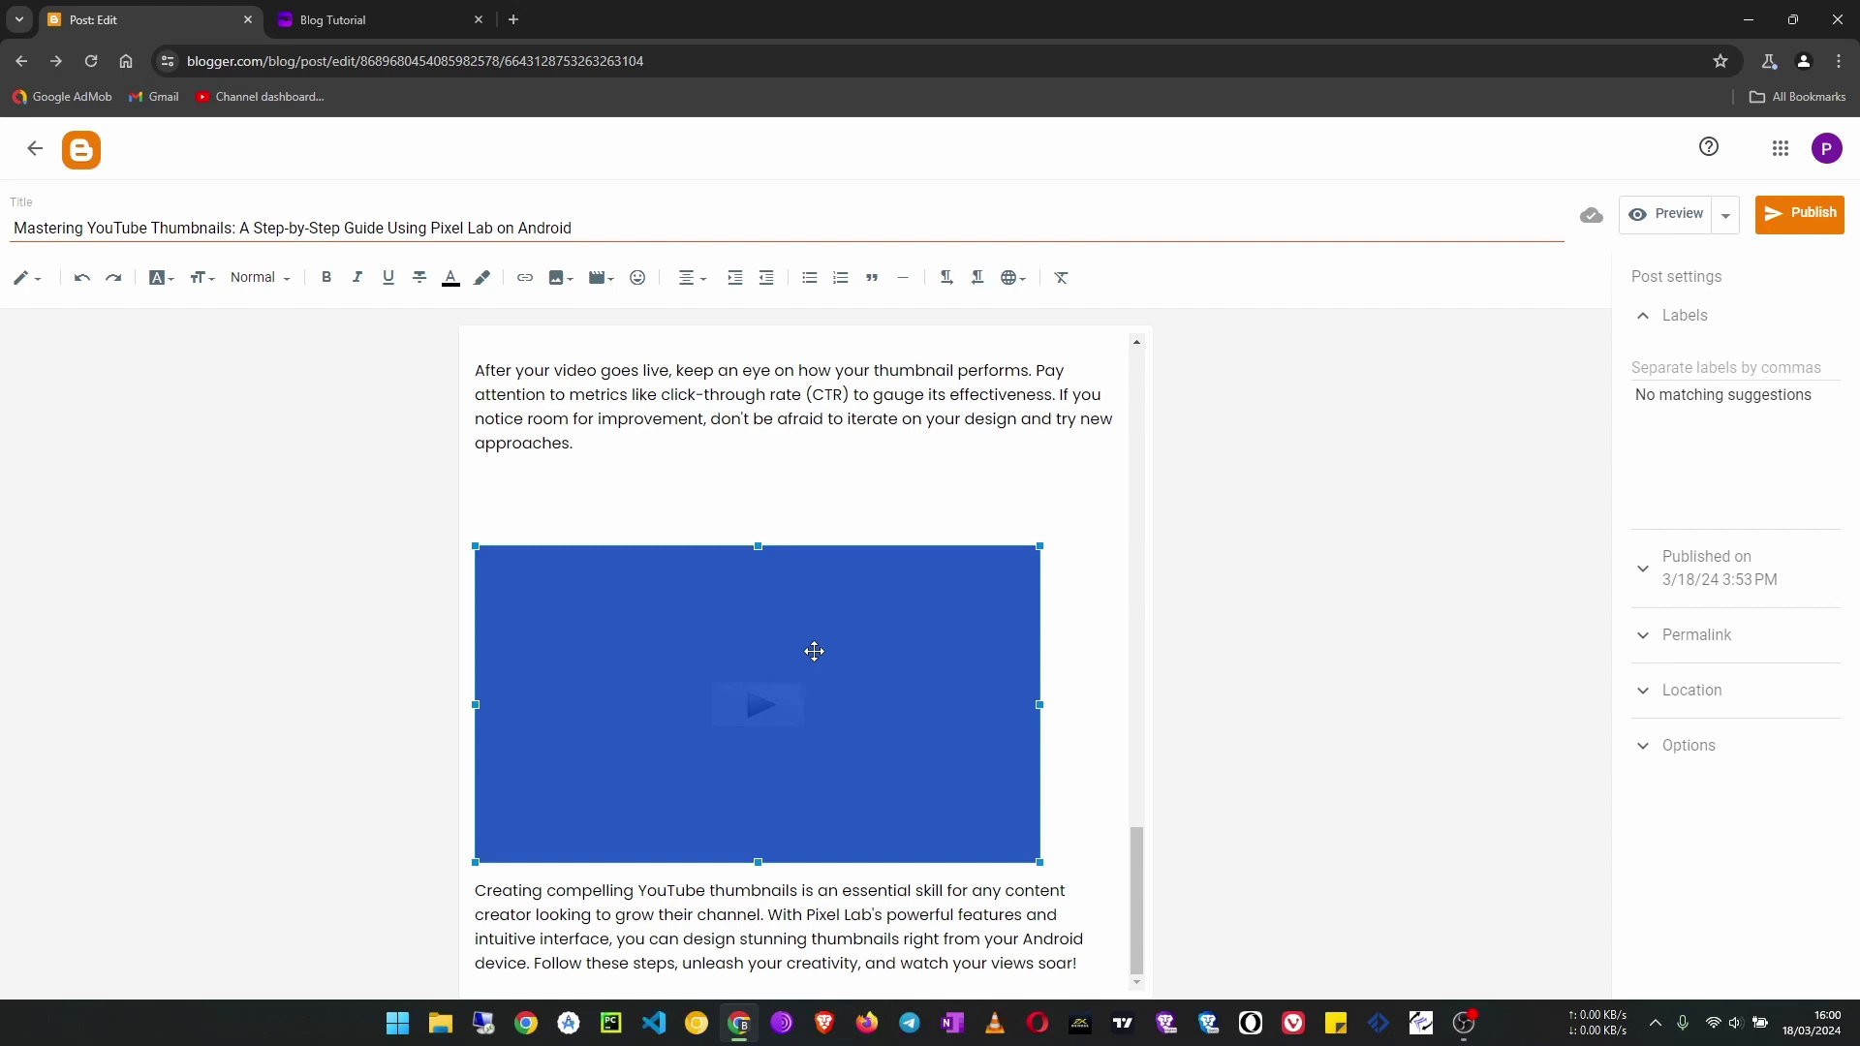
pyautogui.moveTo(1040, 704); pyautogui.dragTo(1102, 707)
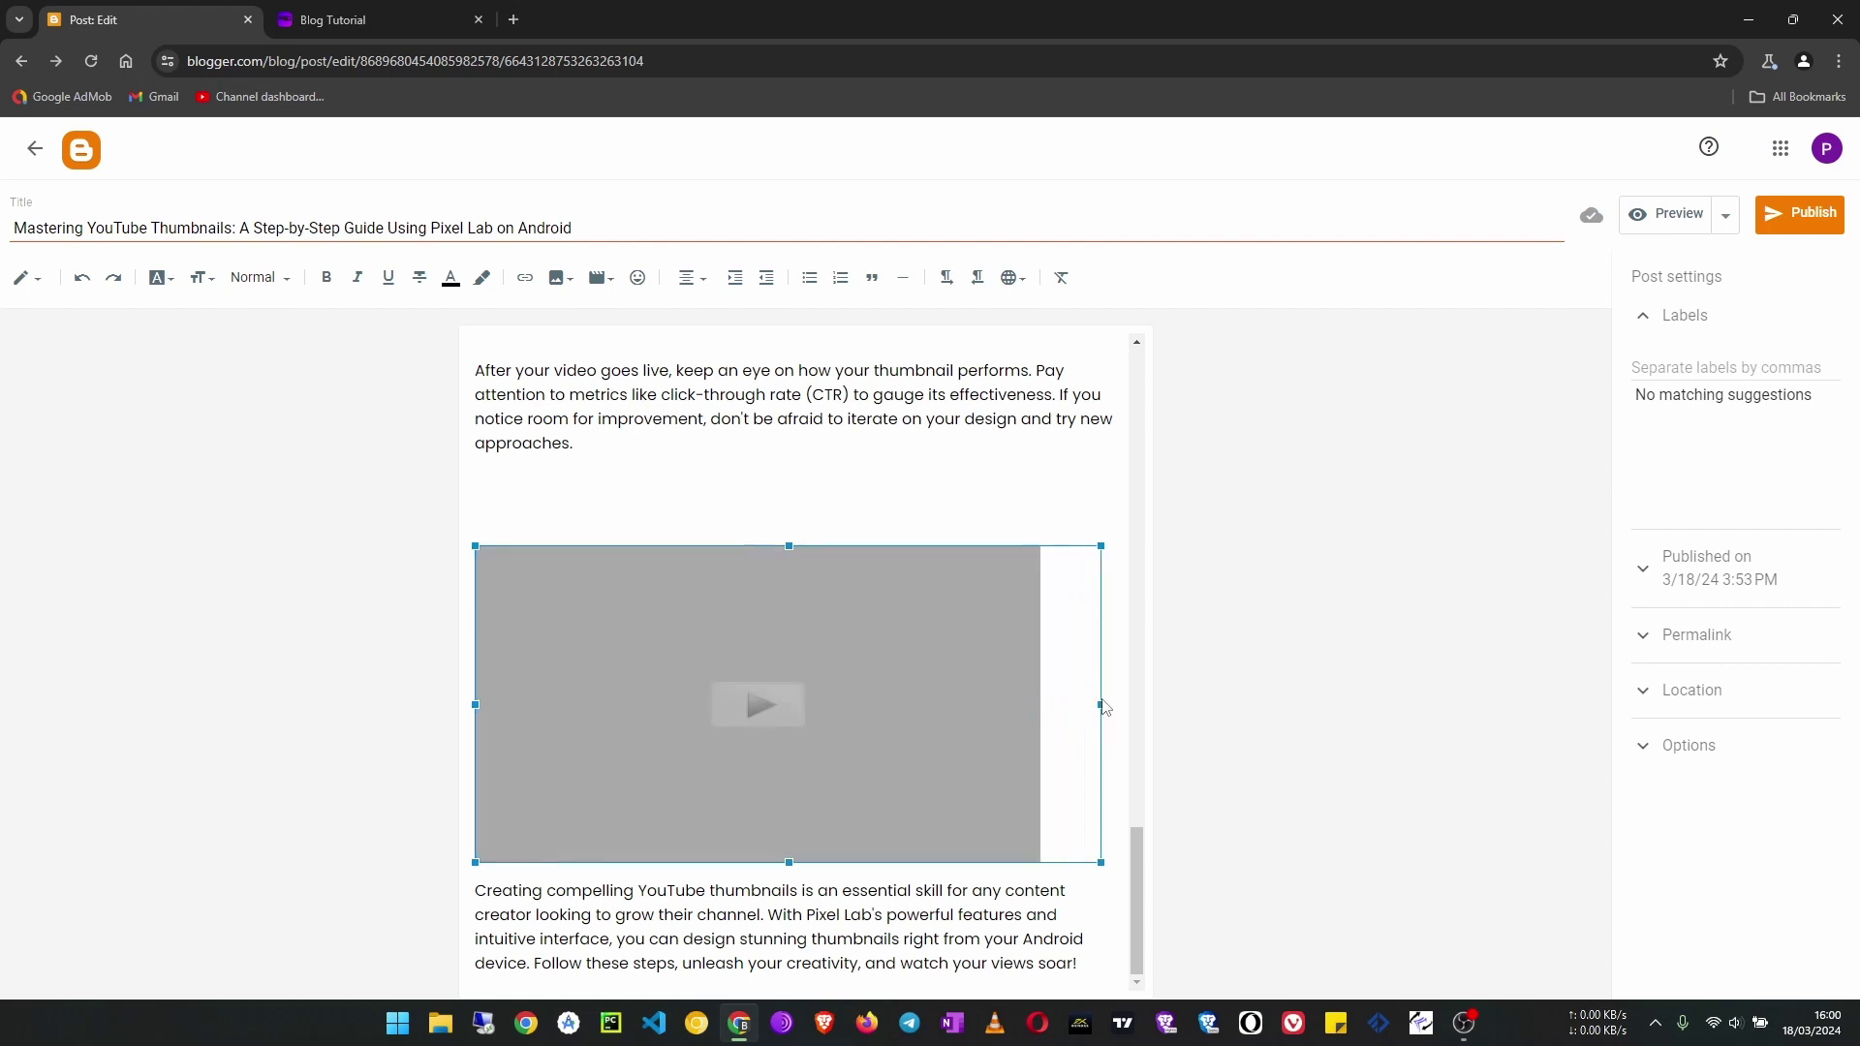
pyautogui.moveTo(789, 547); pyautogui.dragTo(788, 516)
pyautogui.click(498, 504)
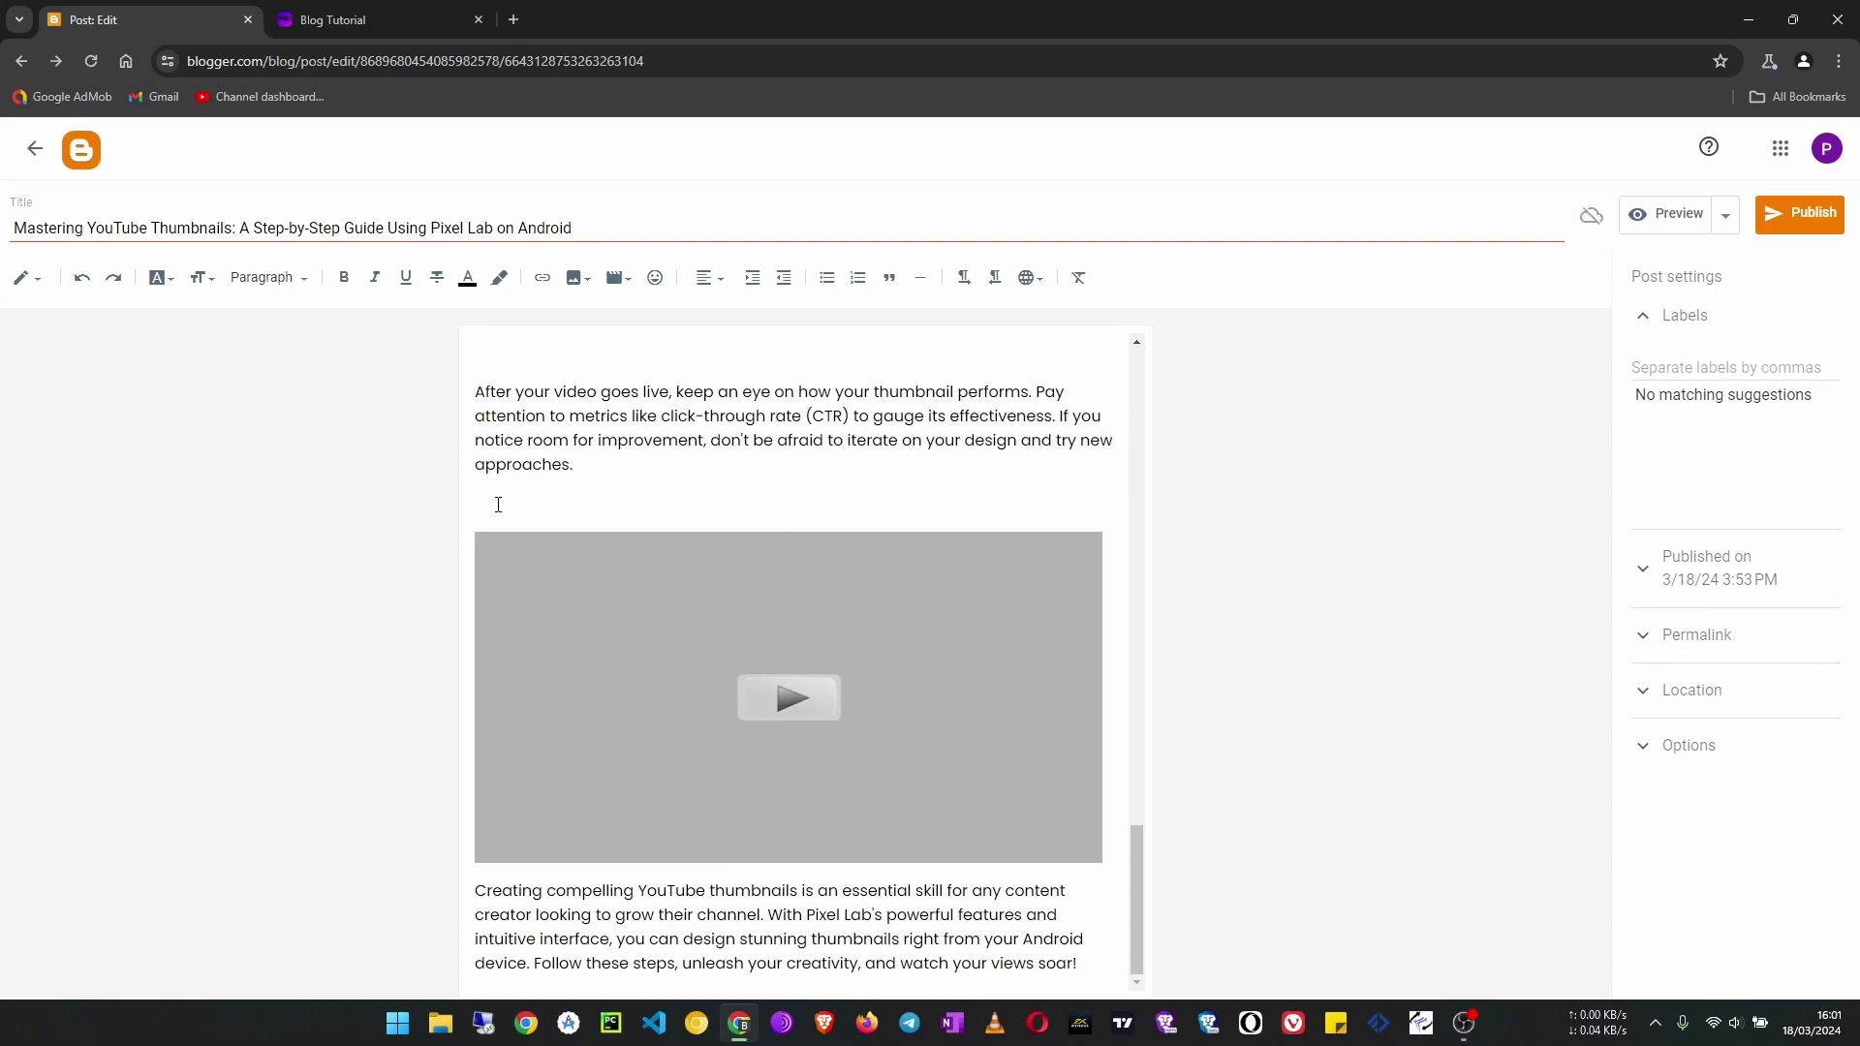
# Set the post's publication date and time to Automatic
pyautogui.scroll(8, 699, 718)
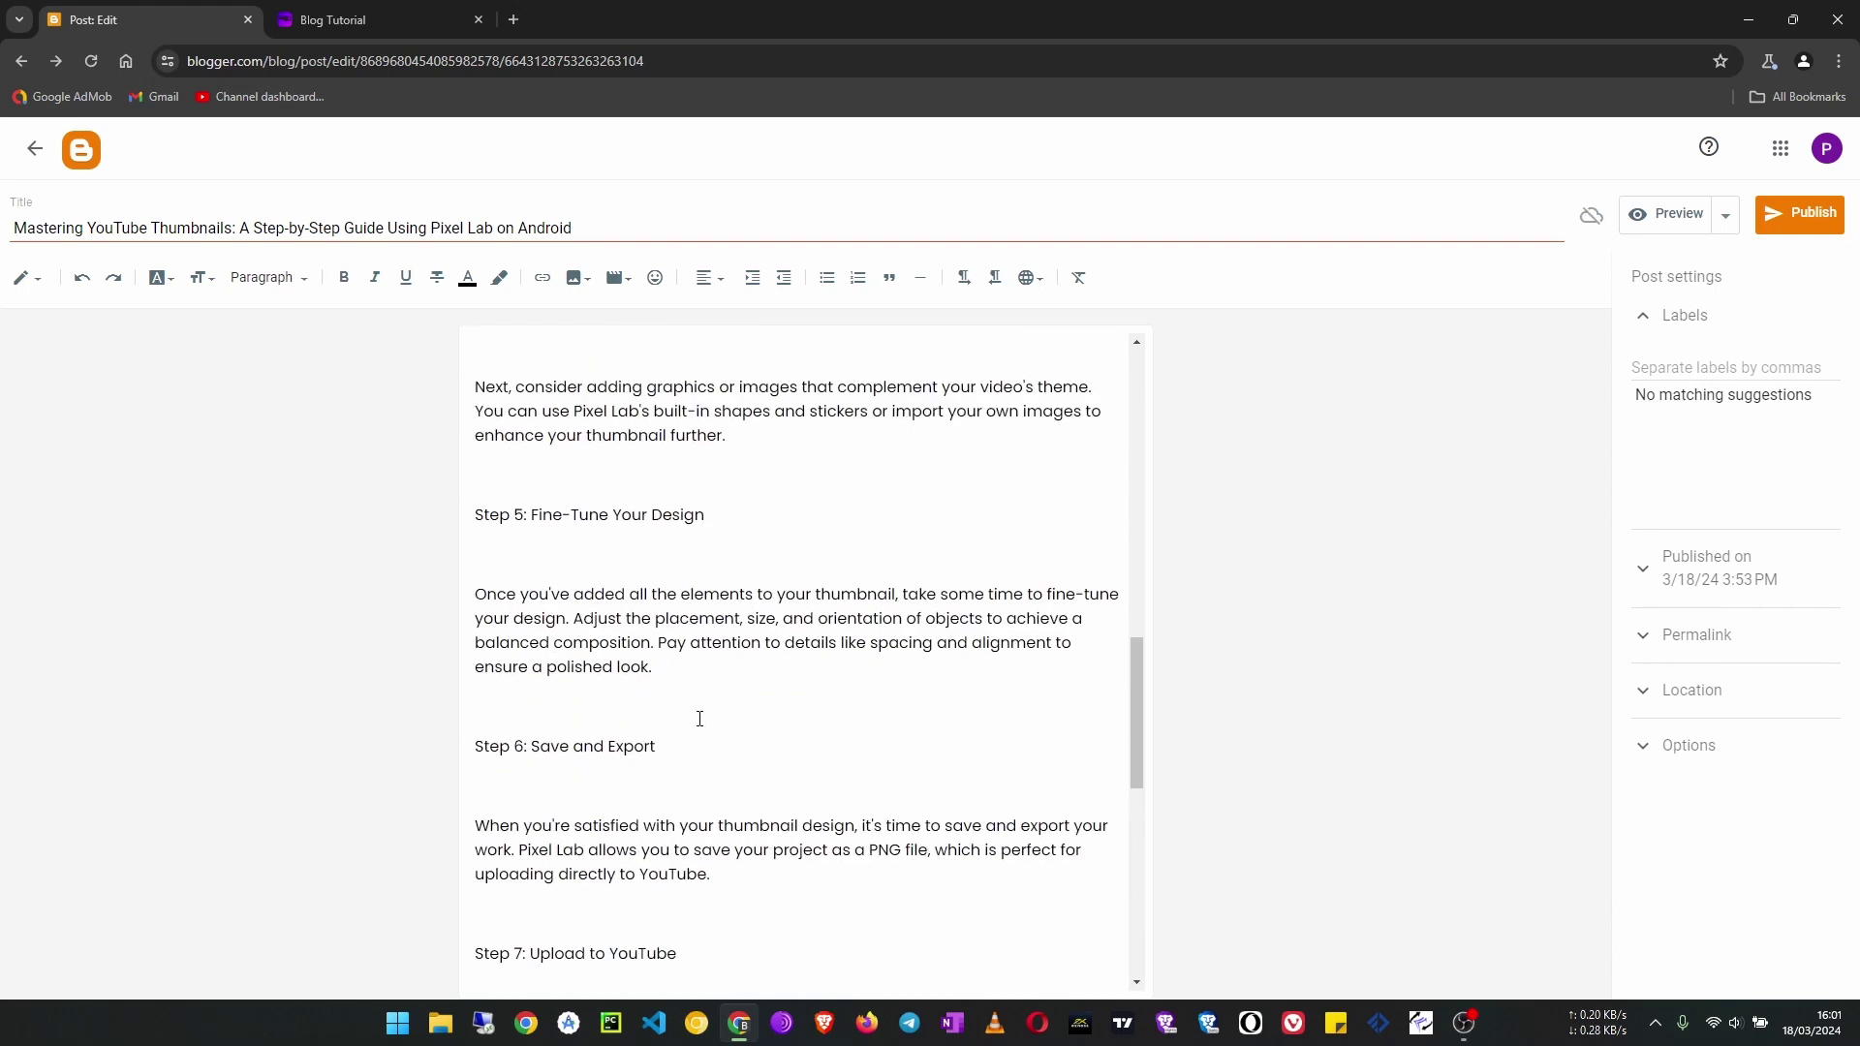
pyautogui.scroll(4, 852, 722)
pyautogui.scroll(15, 854, 716)
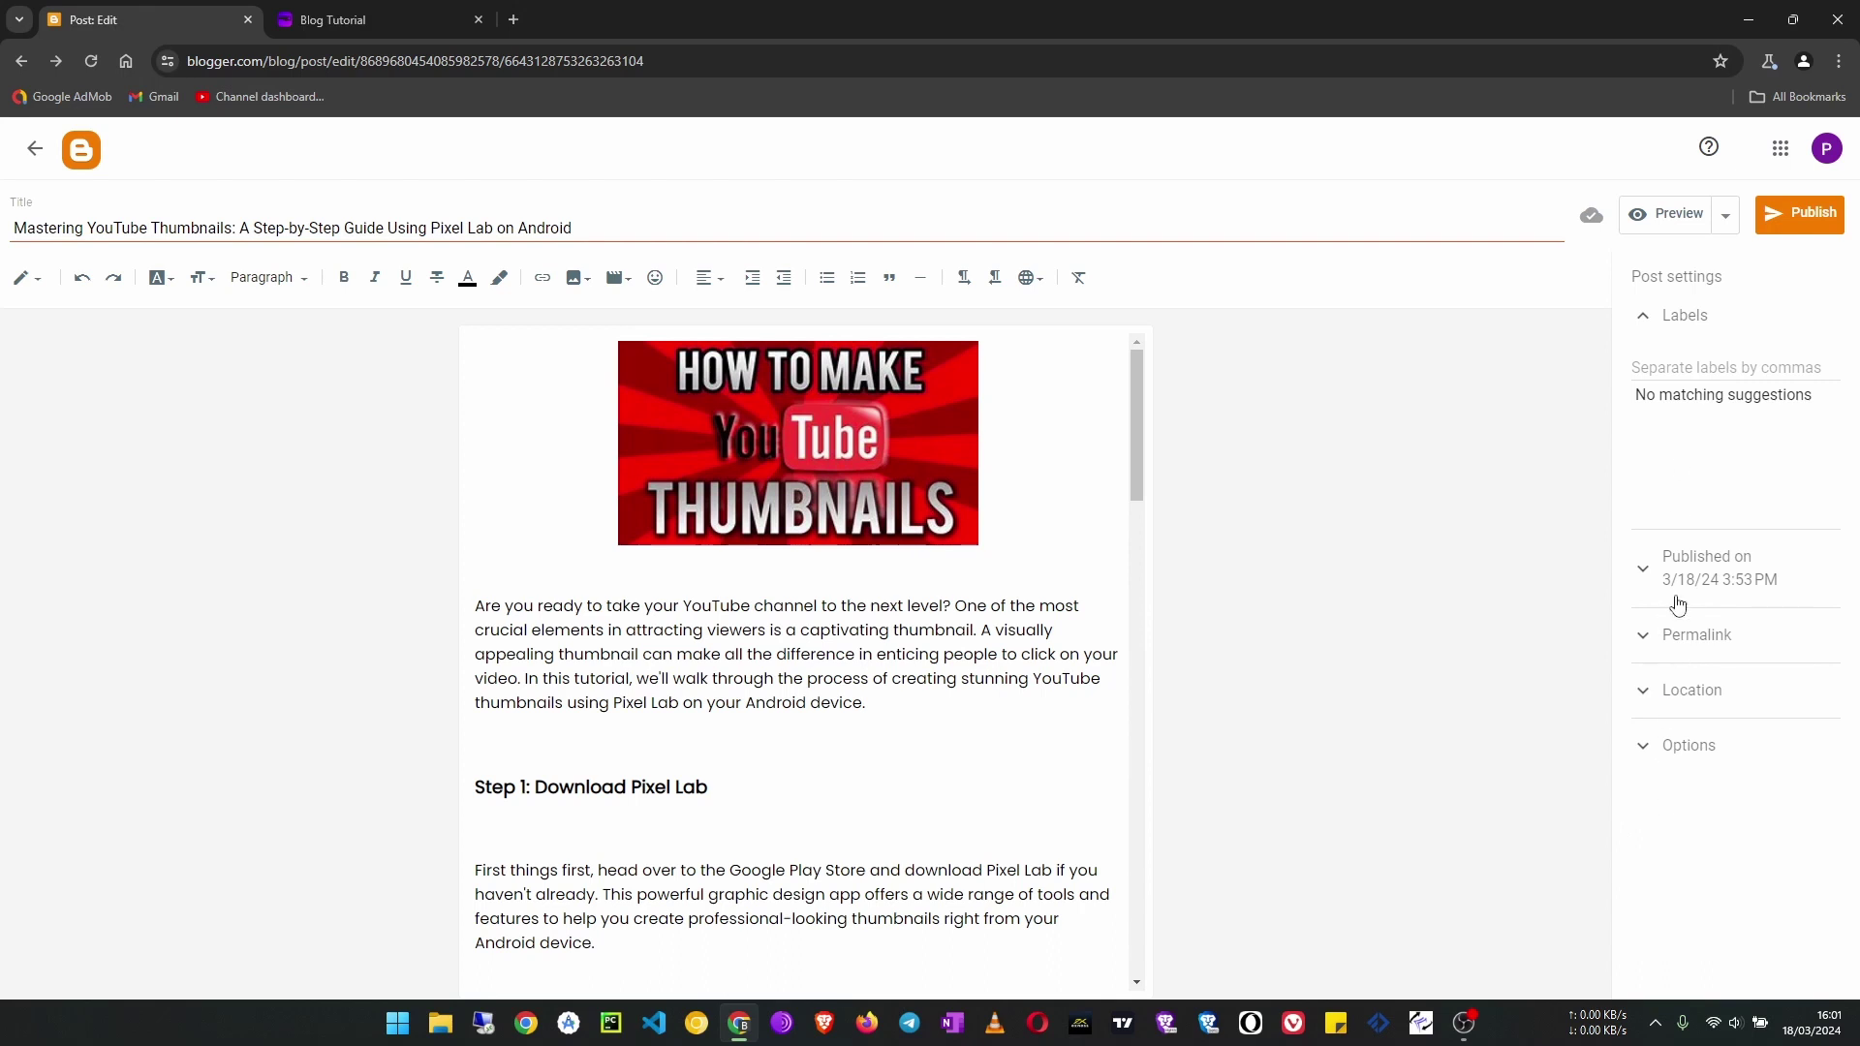
pyautogui.click(1658, 562)
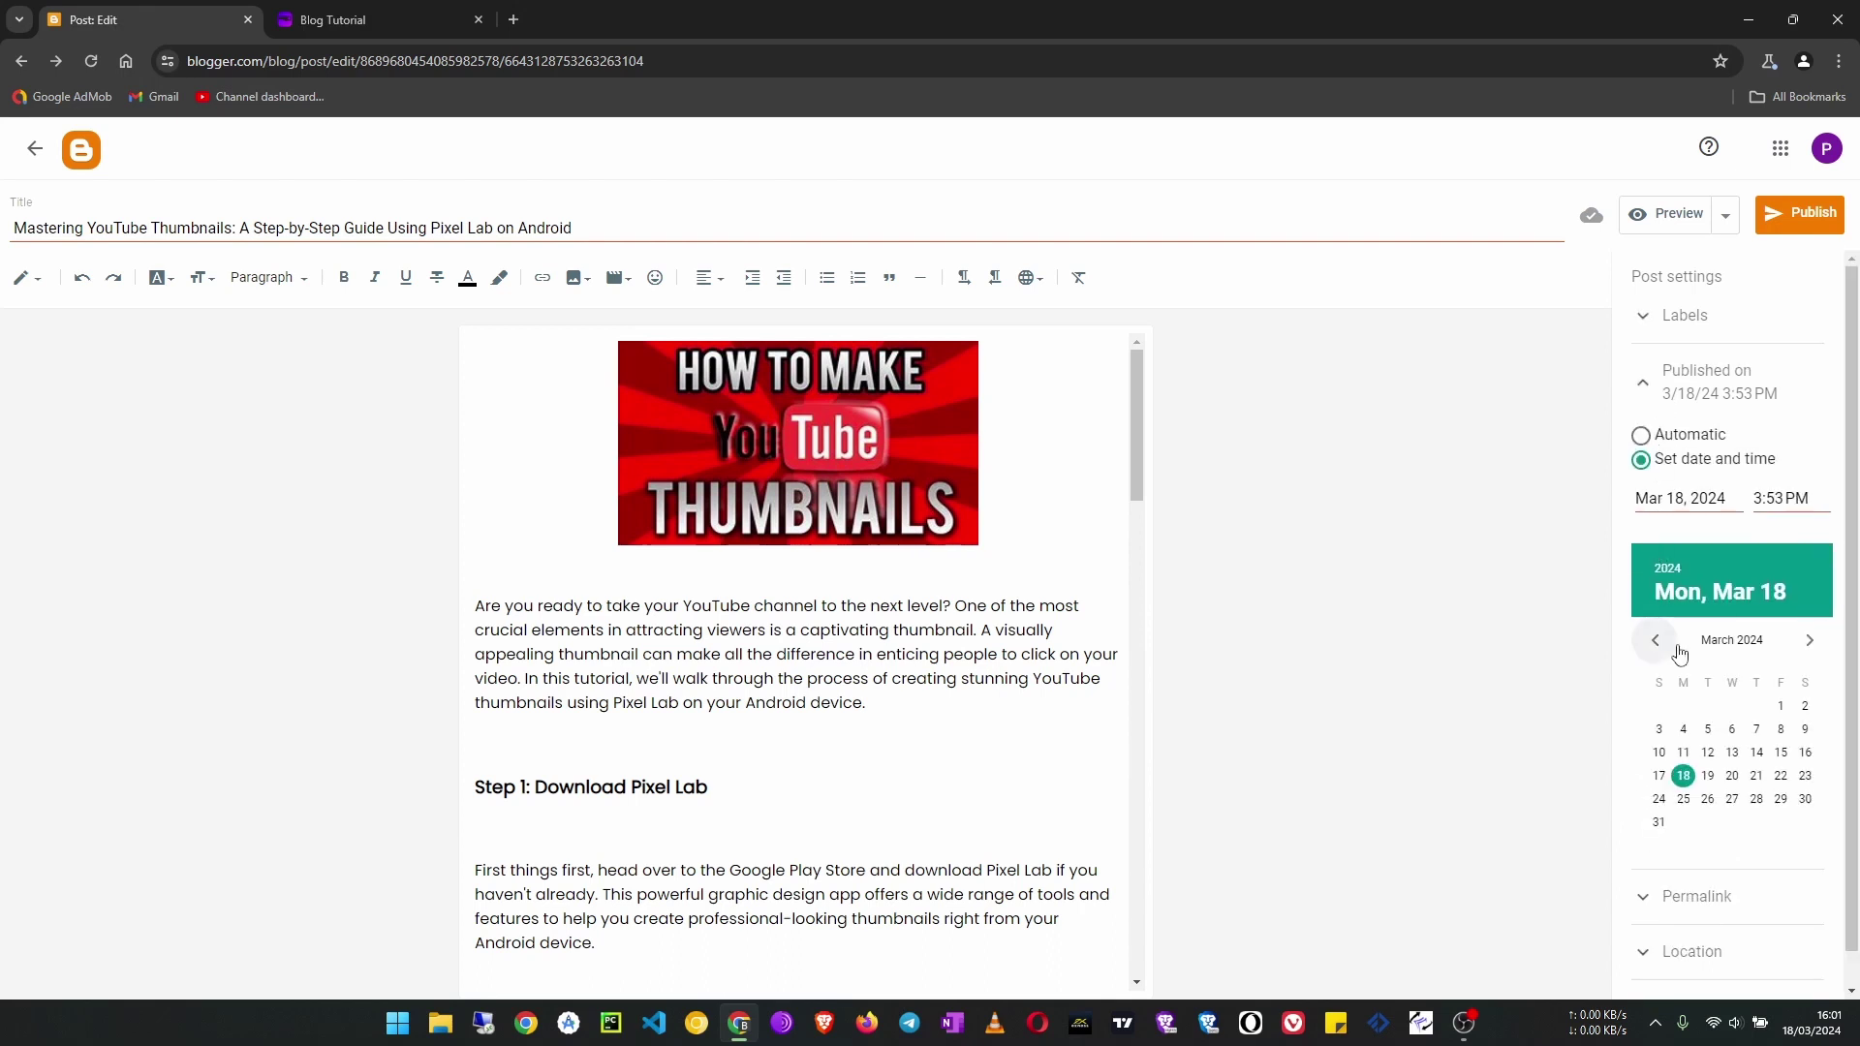
pyautogui.click(1659, 437)
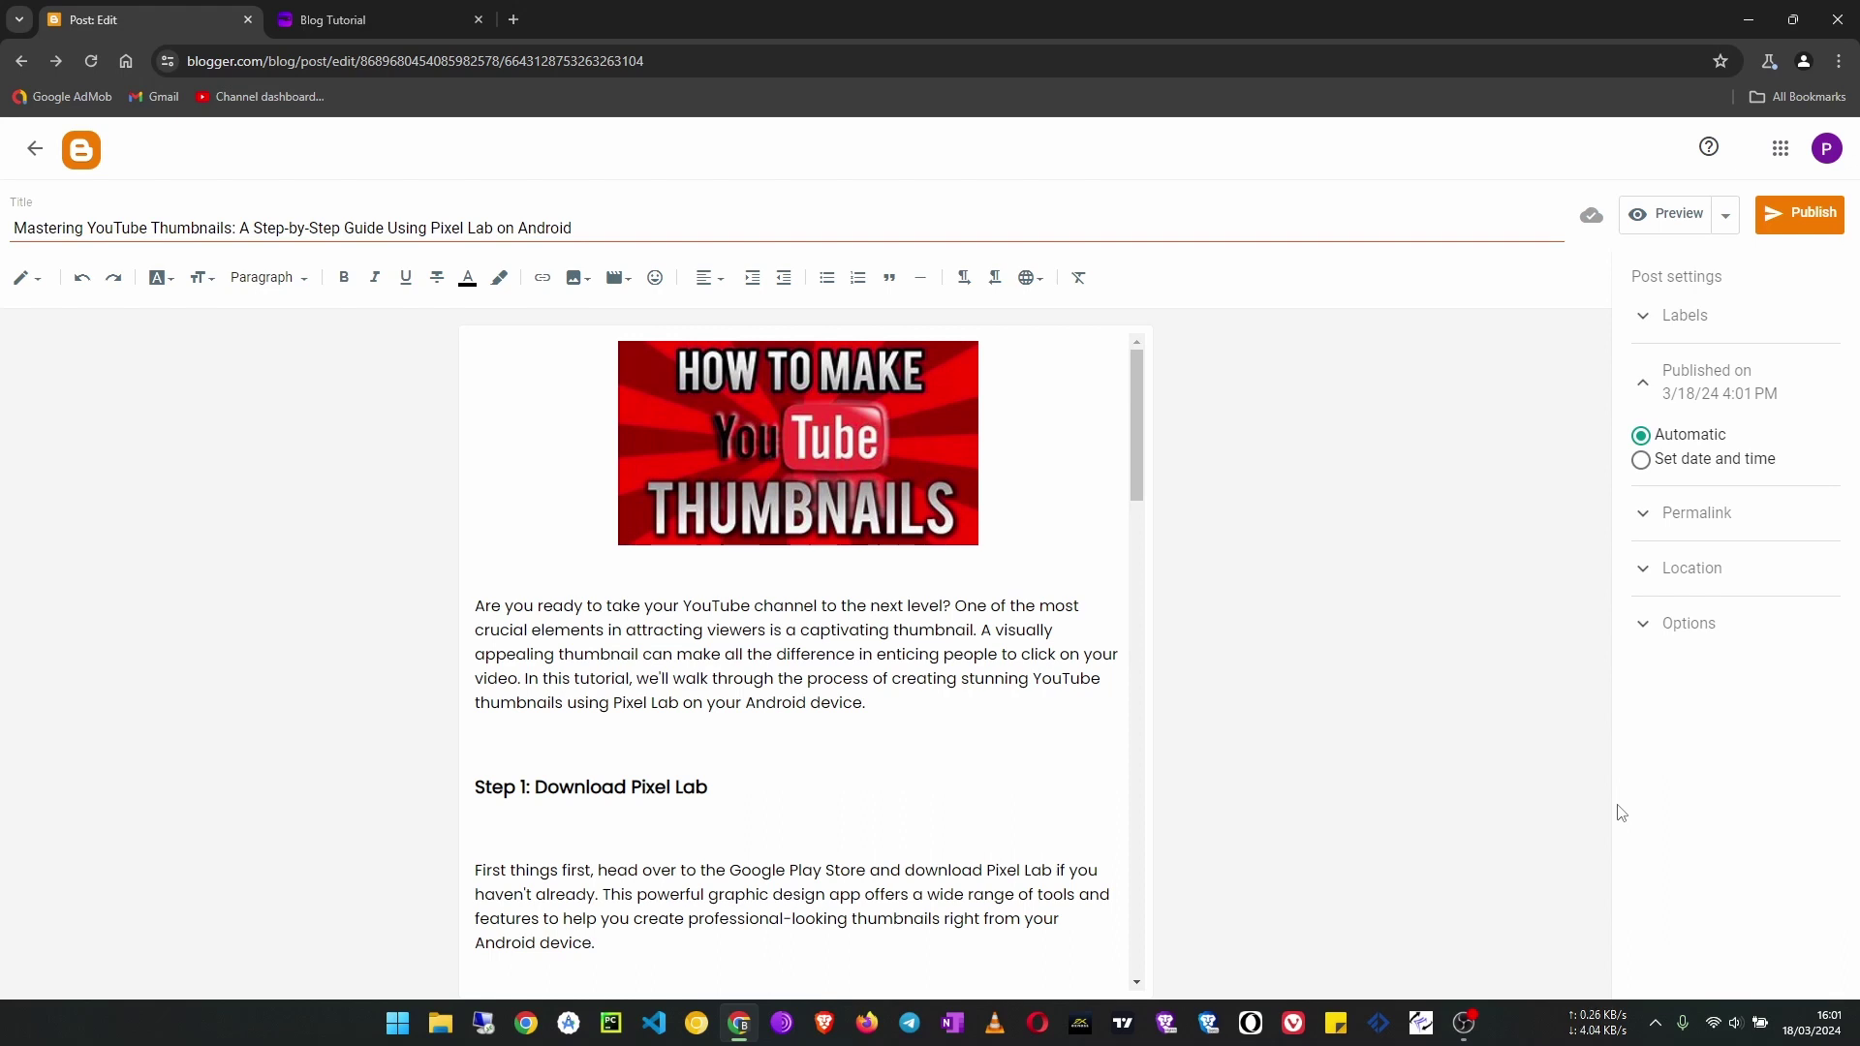
# Try scheduling the post for March 19, 2024 at 4:01 PM, and set publication back to Automatic
pyautogui.click(1652, 467)
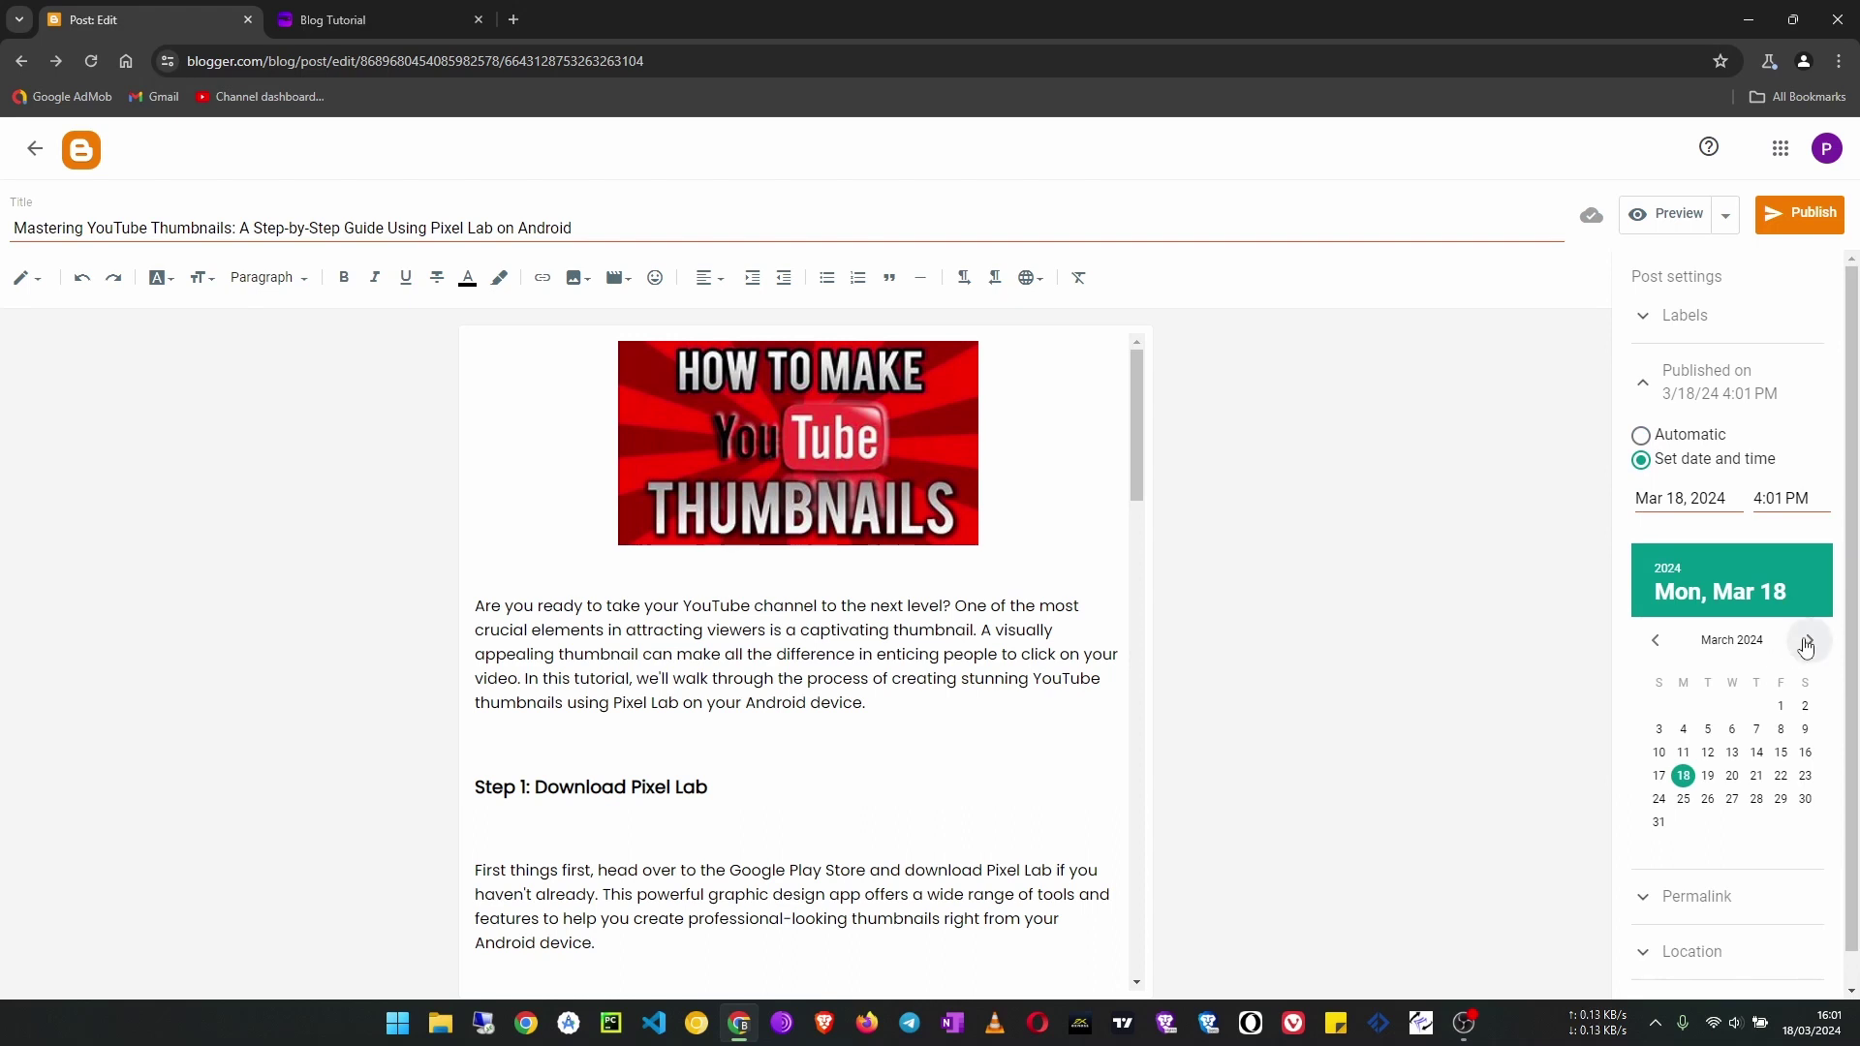
pyautogui.click(1708, 775)
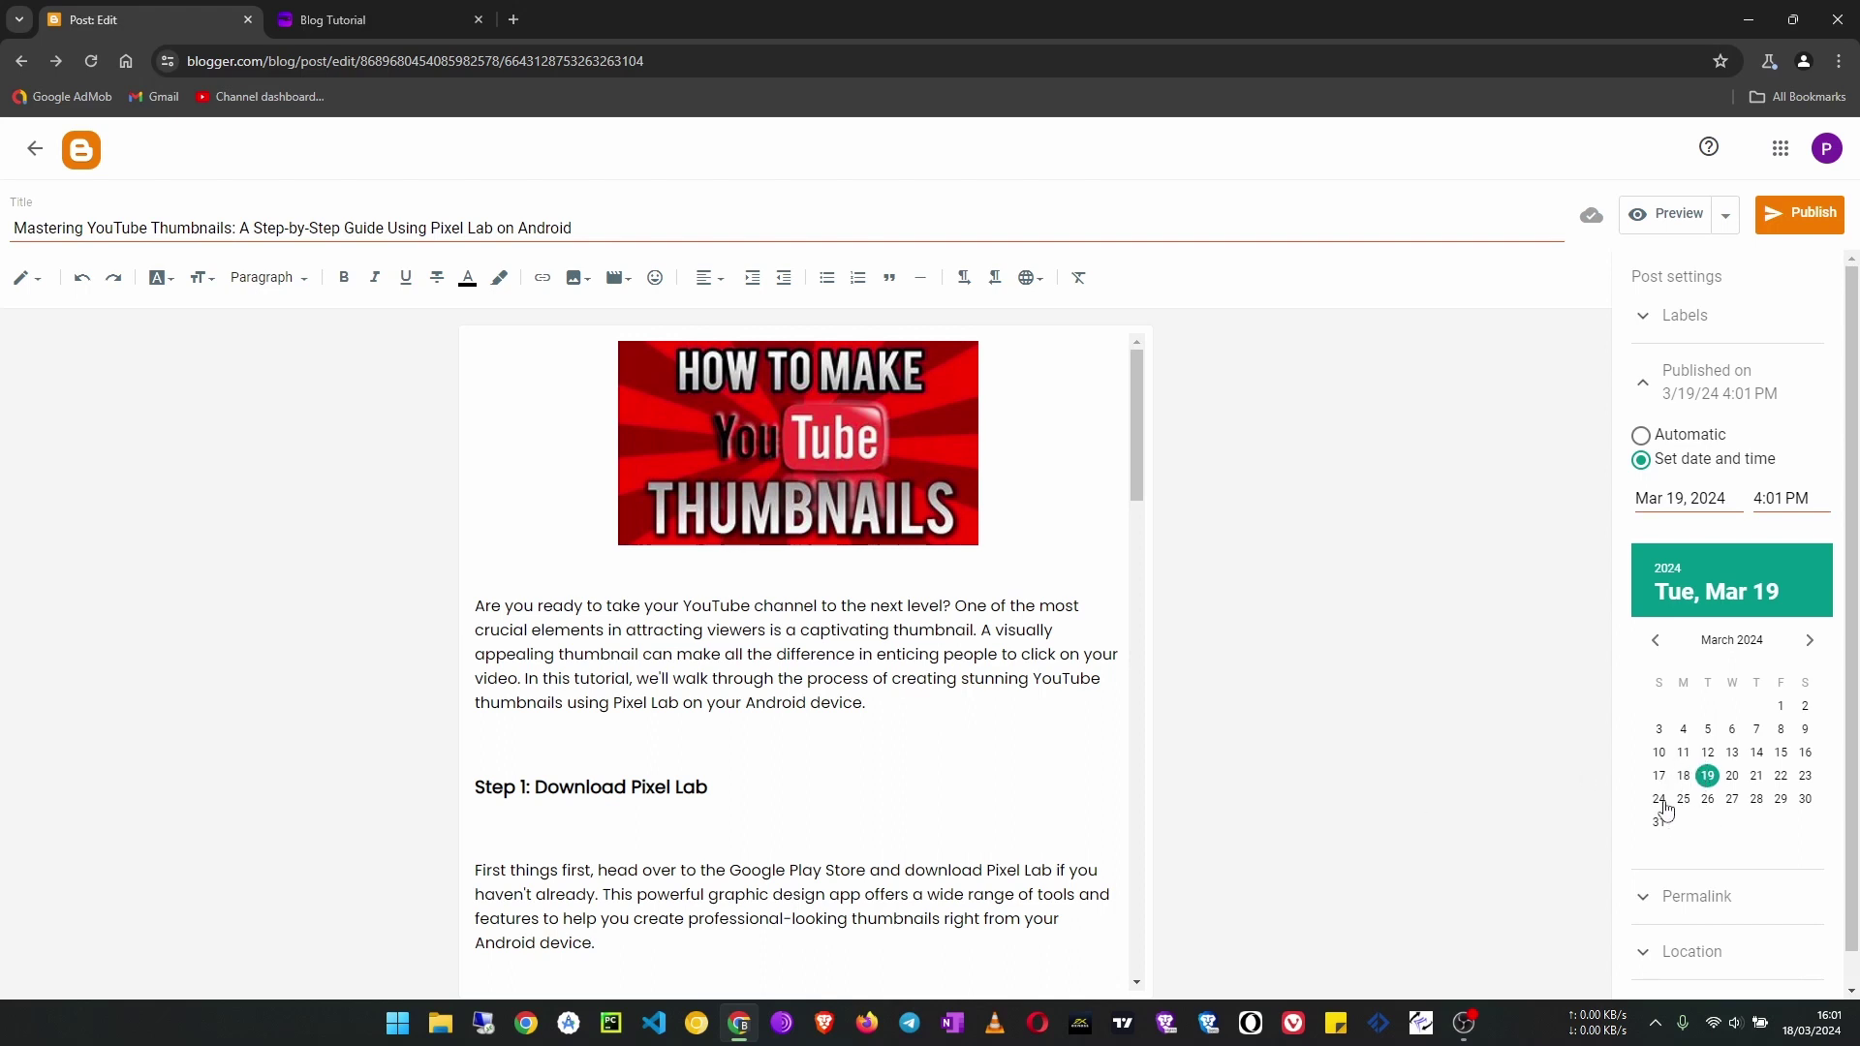
pyautogui.click(1683, 775)
pyautogui.click(1707, 777)
pyautogui.click(1644, 437)
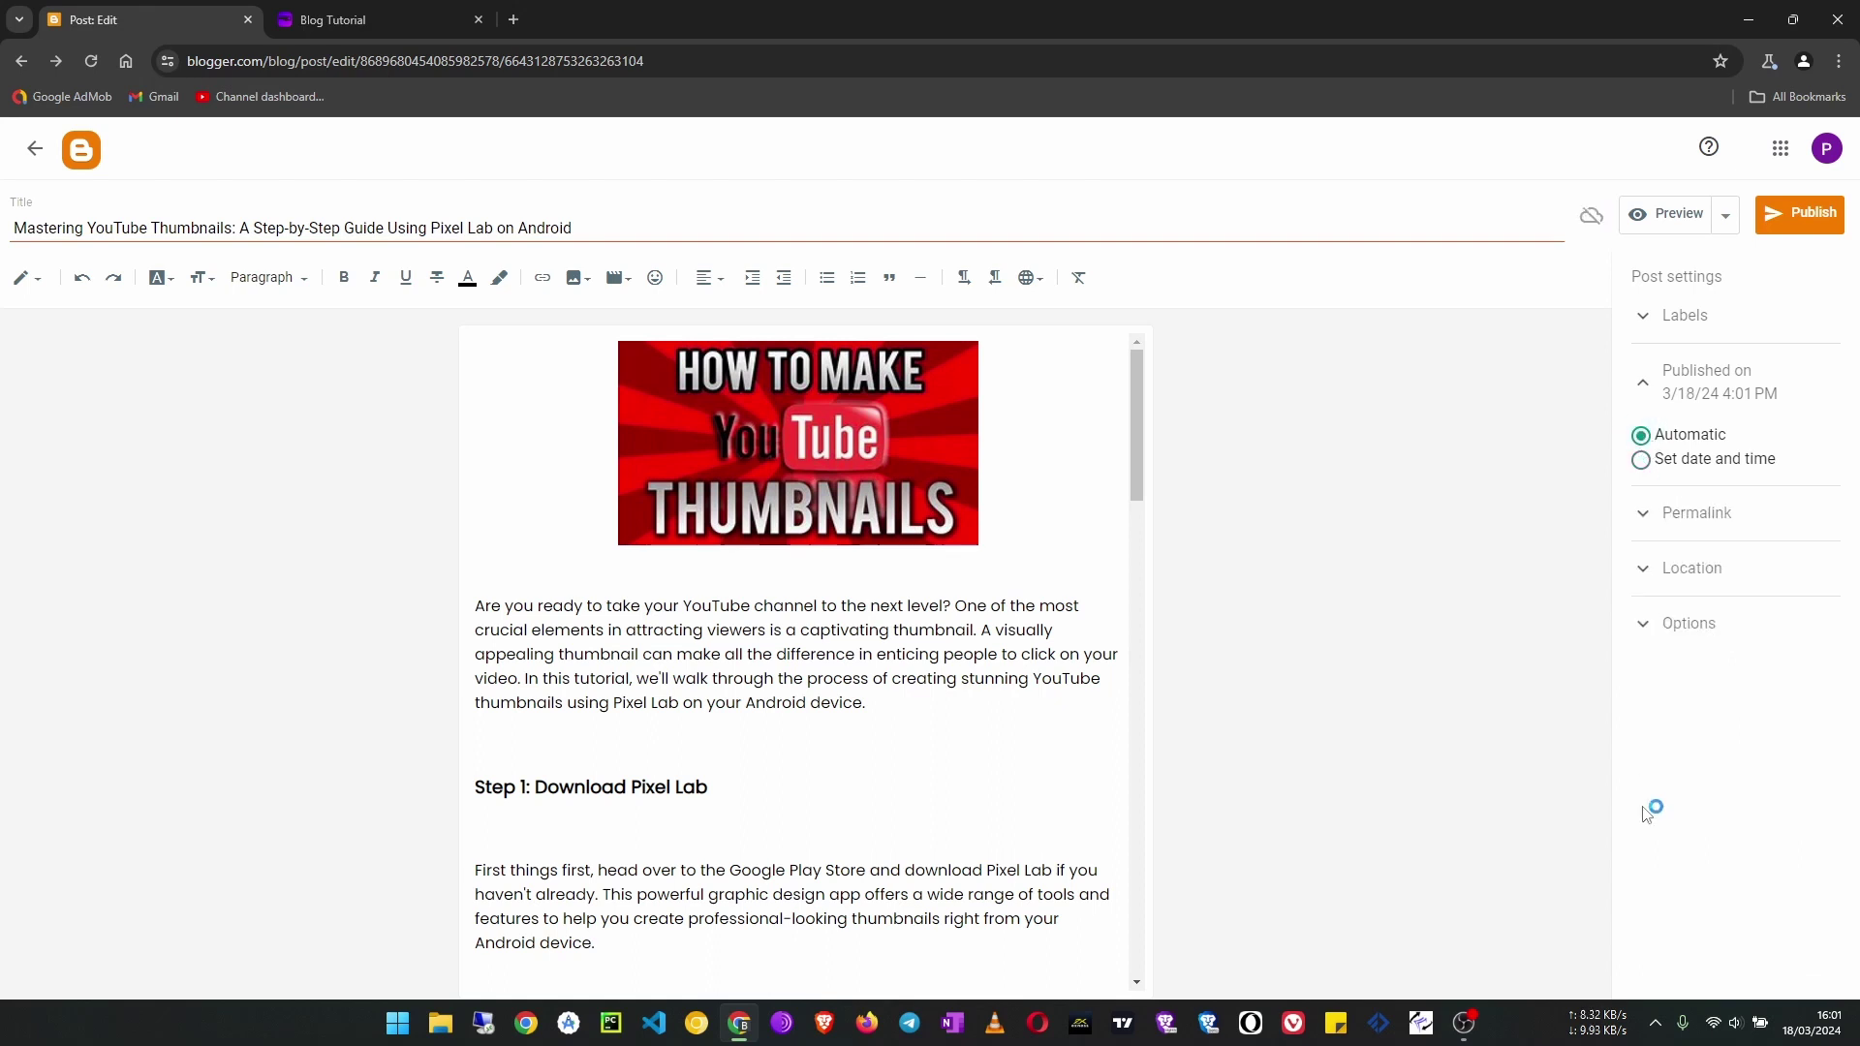
# Inspect the post's permalink, try the Custom Permalink option, and go back to Automatic Permalink
pyautogui.click(1646, 503)
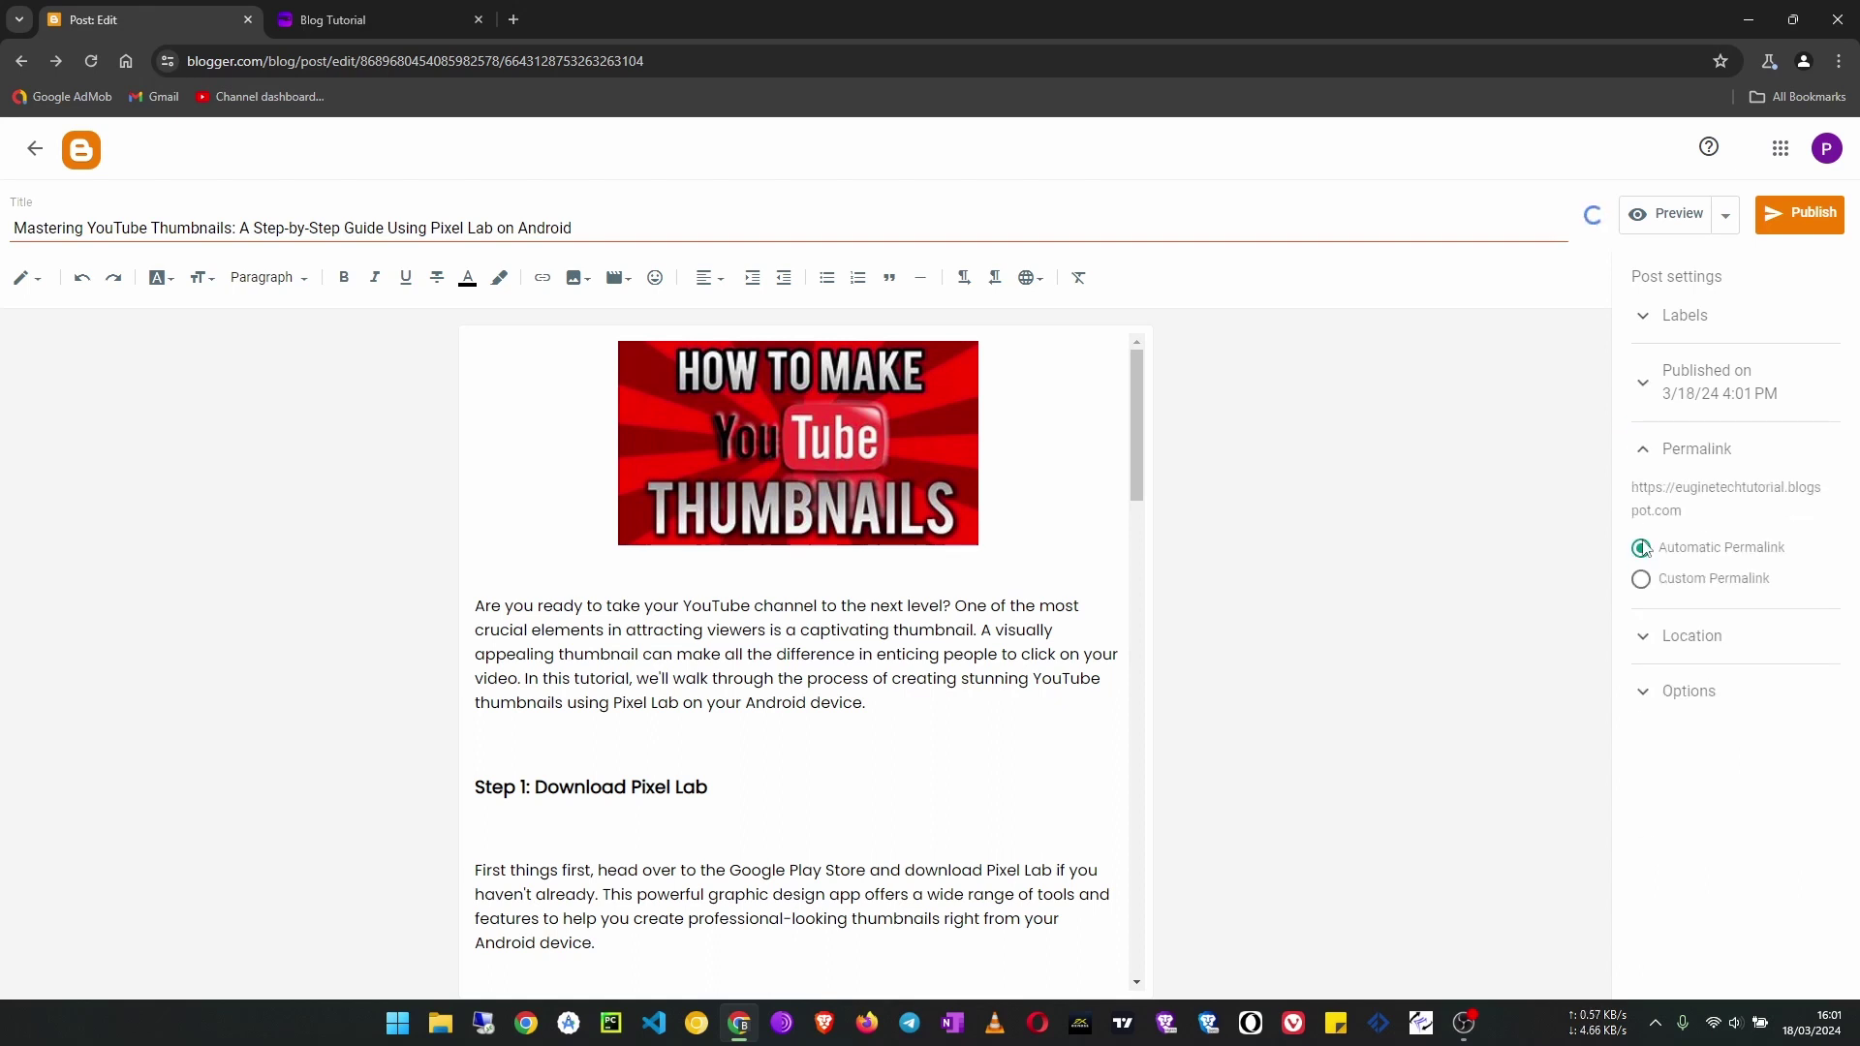
pyautogui.moveTo(1680, 560); pyautogui.dragTo(1635, 493)
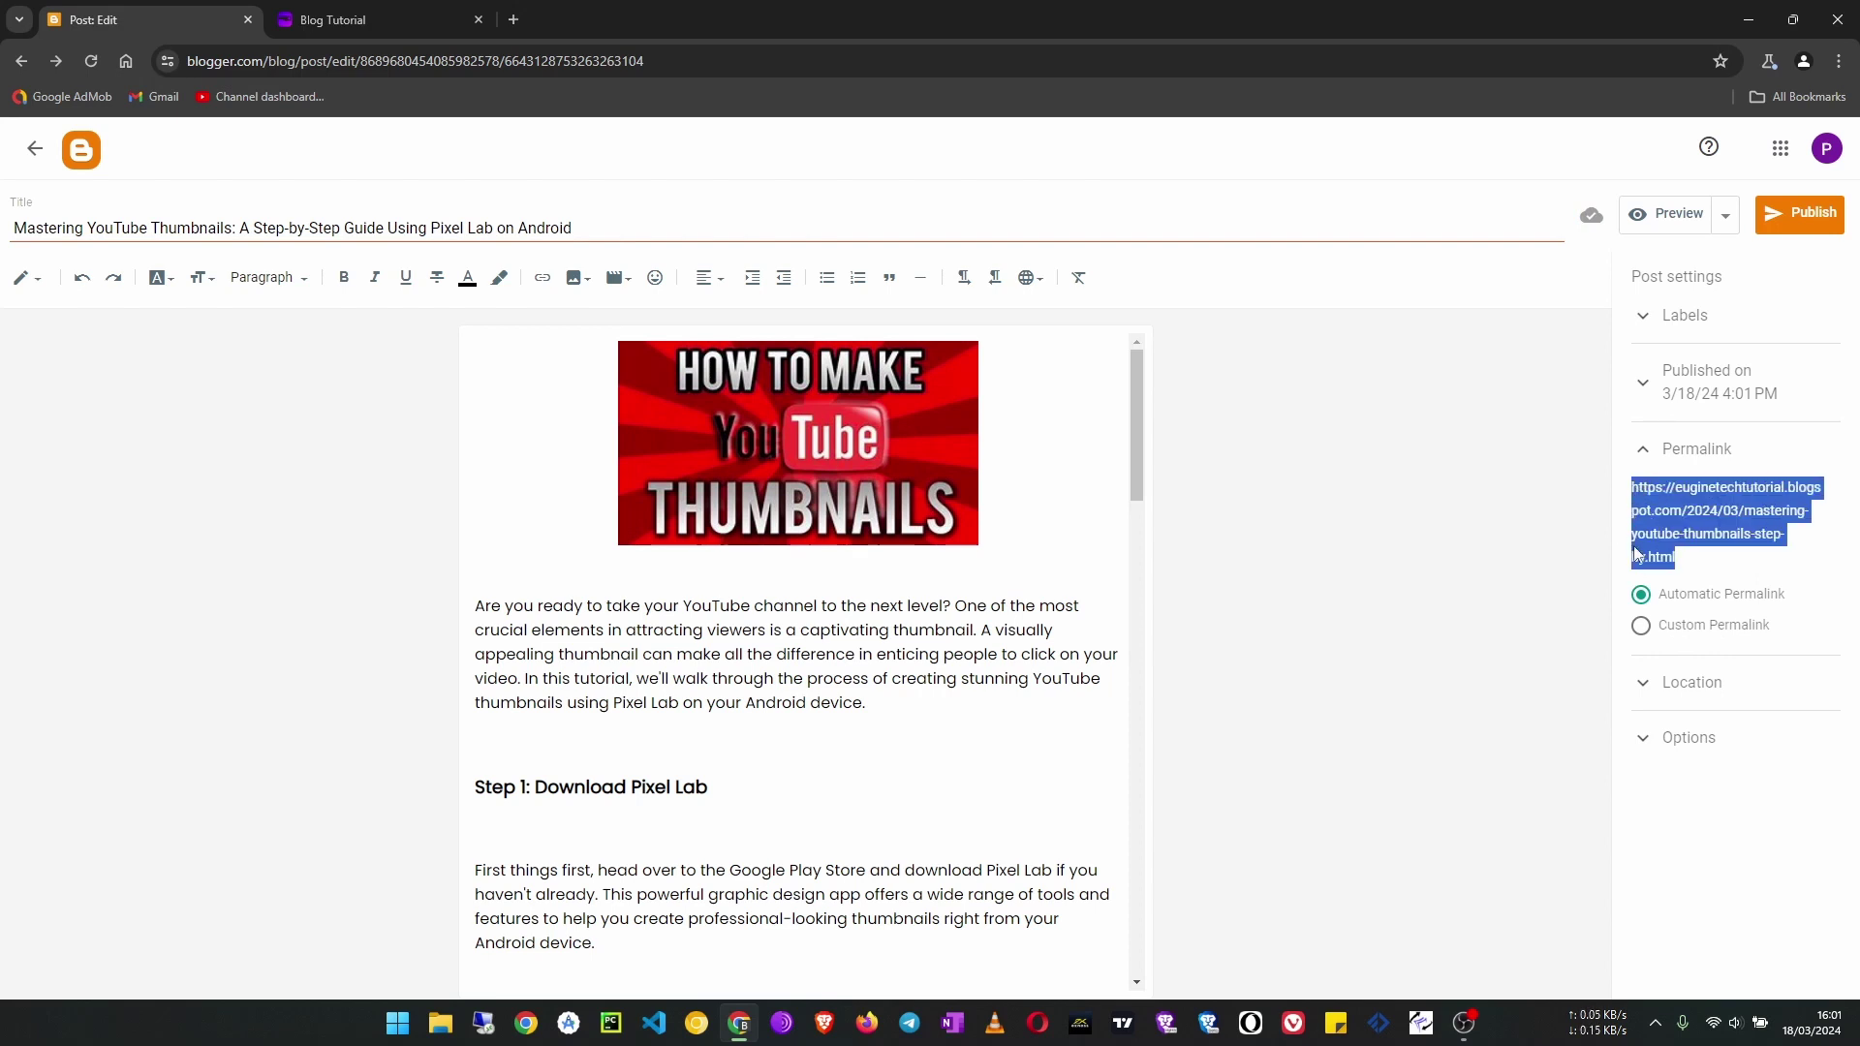
pyautogui.click(1640, 625)
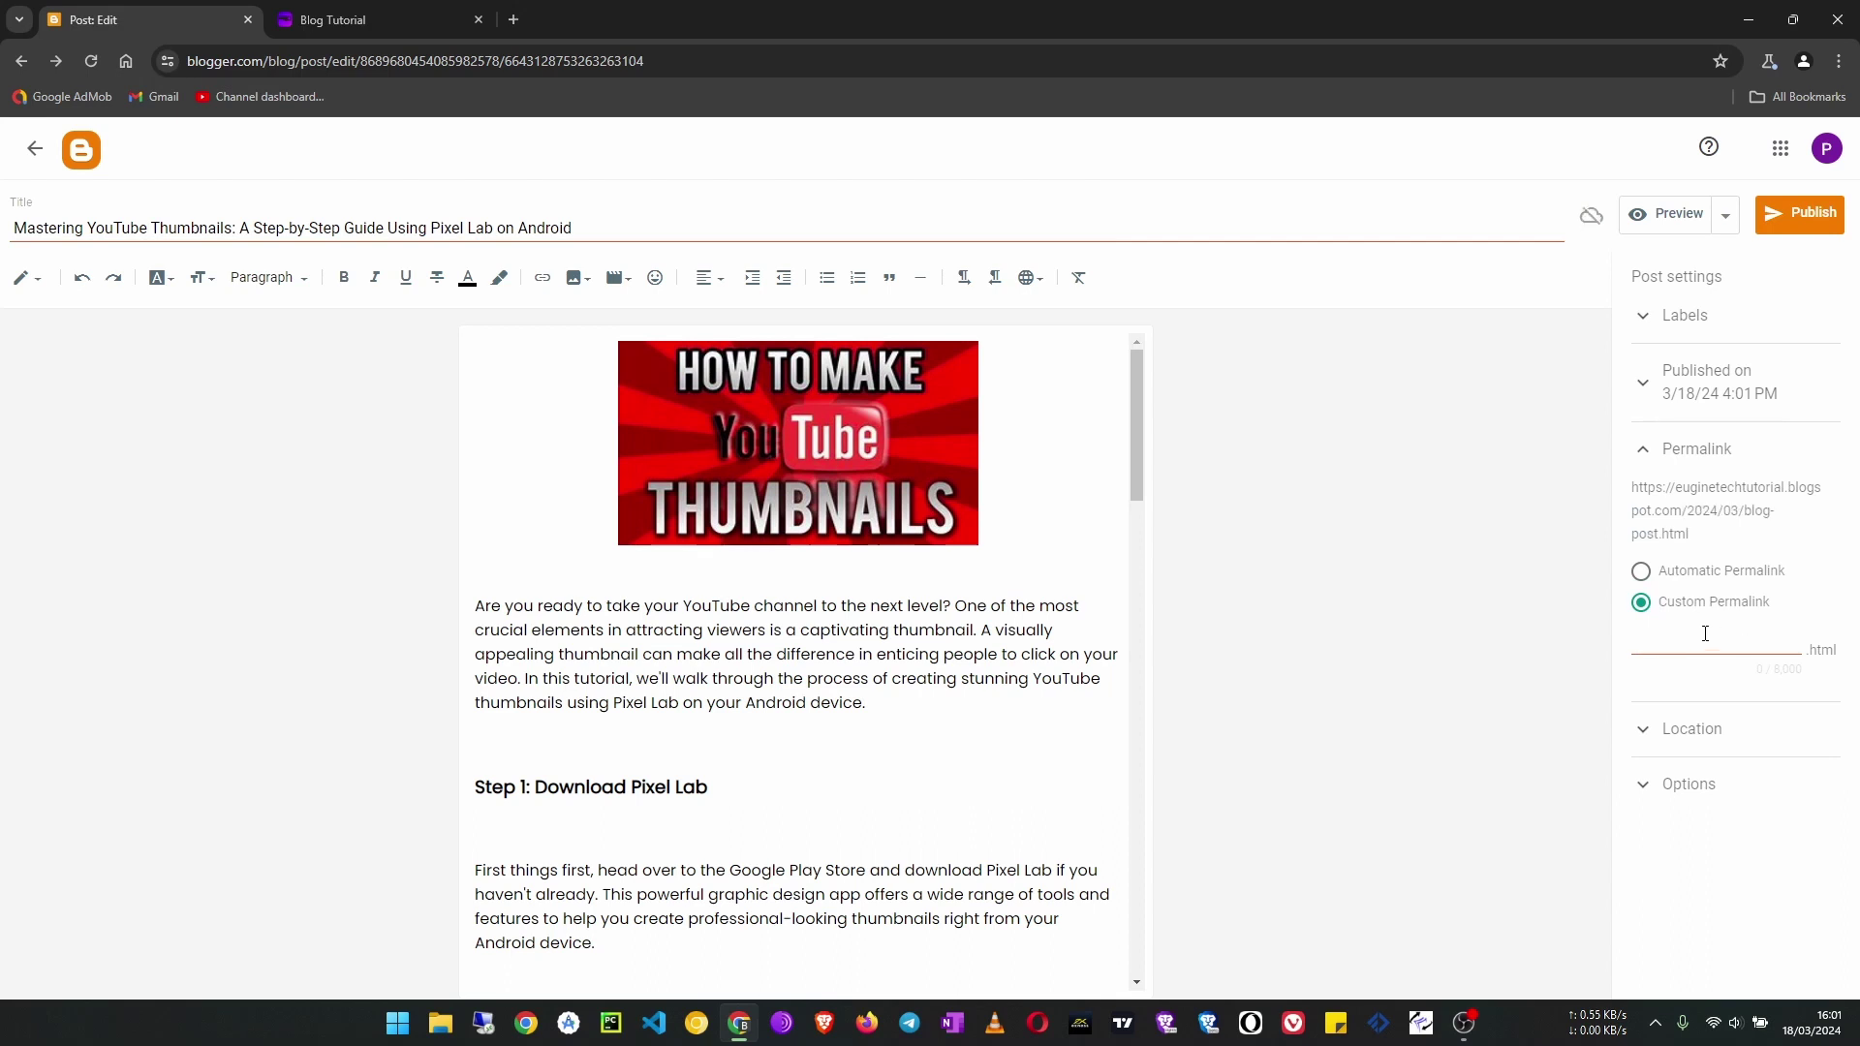
pyautogui.click(1640, 570)
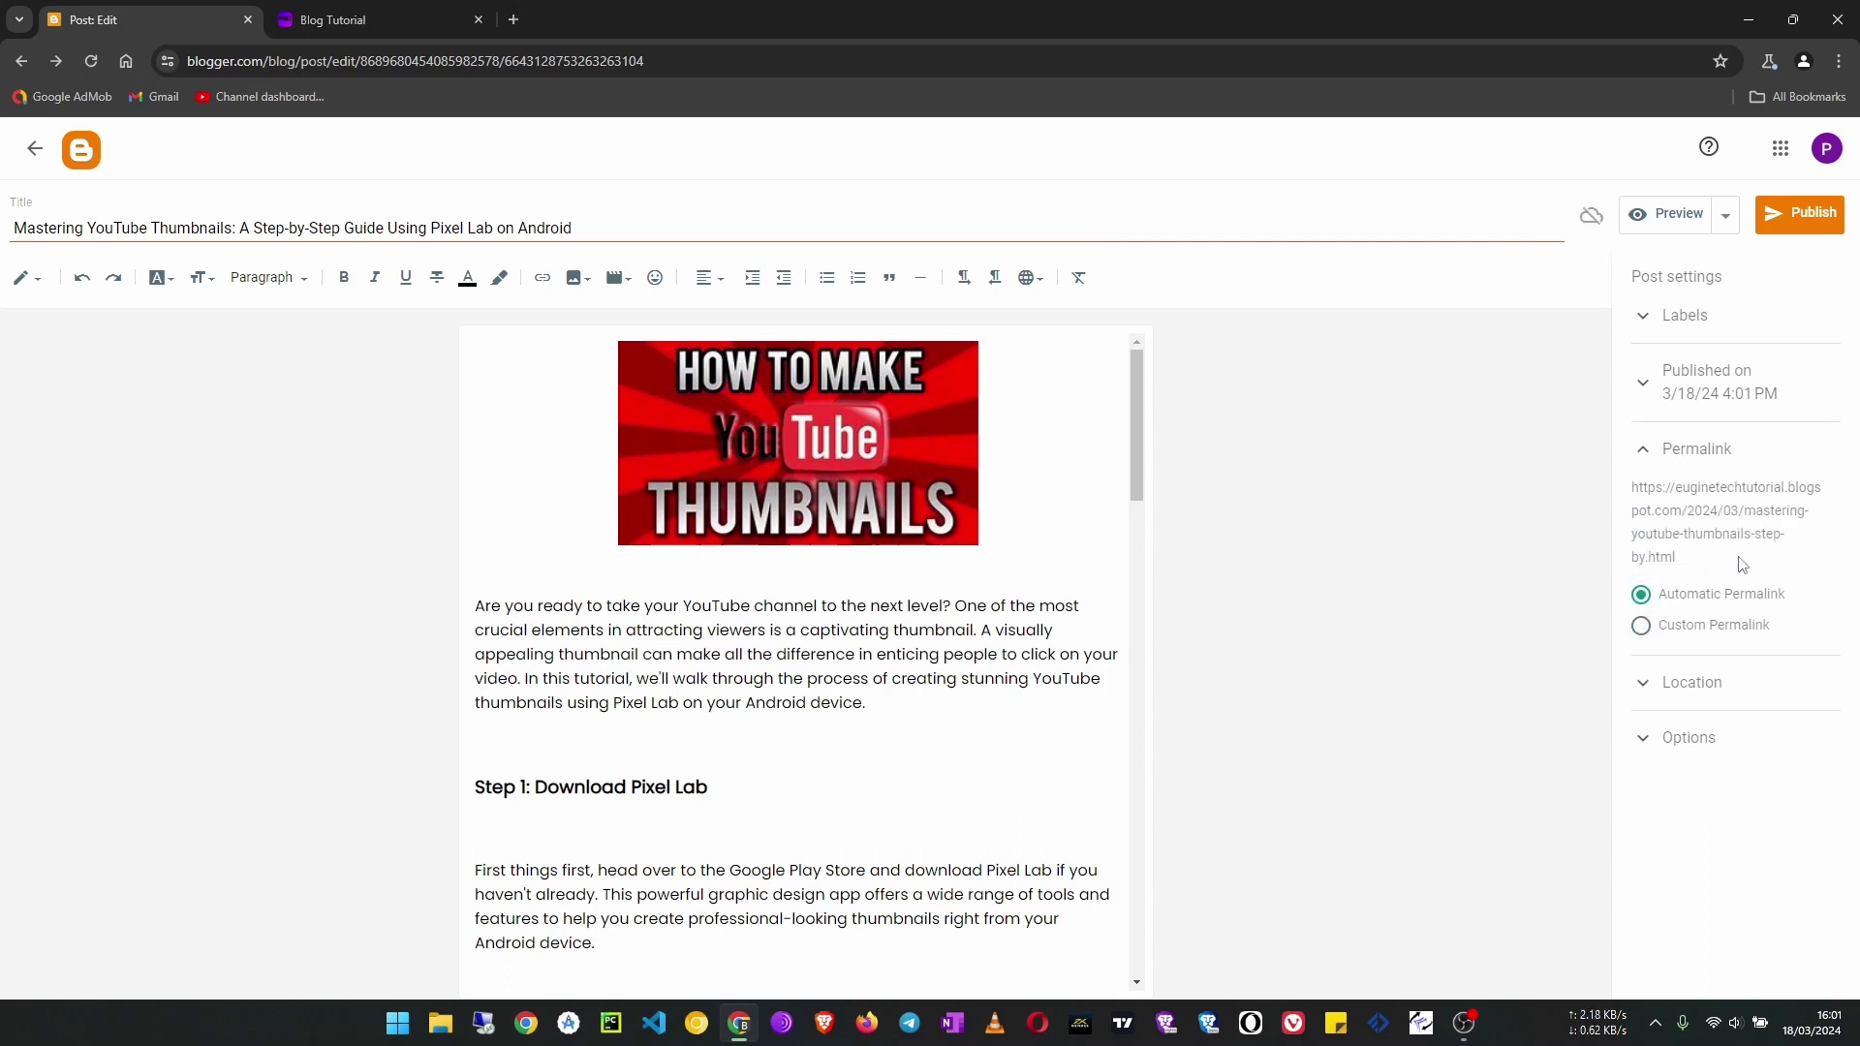
# Inspect the post's location setting and its reader comment options
pyautogui.click(1663, 690)
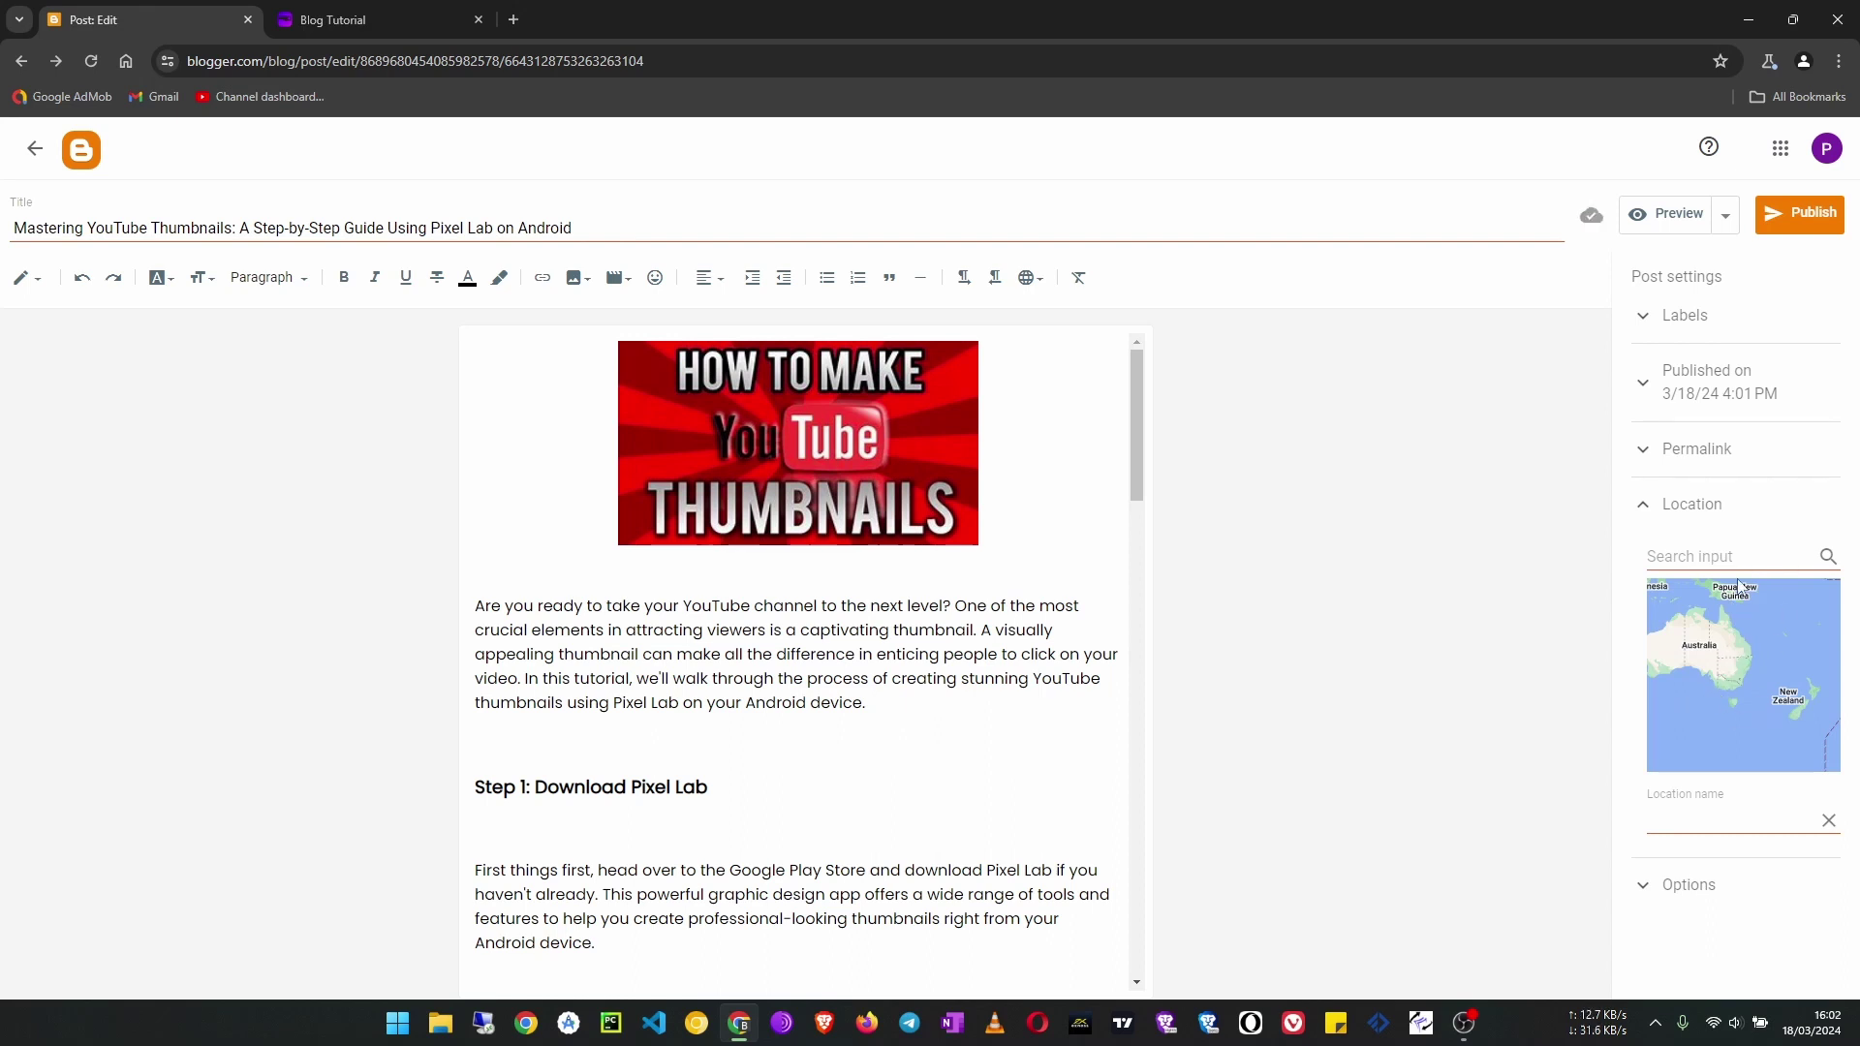
pyautogui.click(1646, 510)
pyautogui.click(1641, 569)
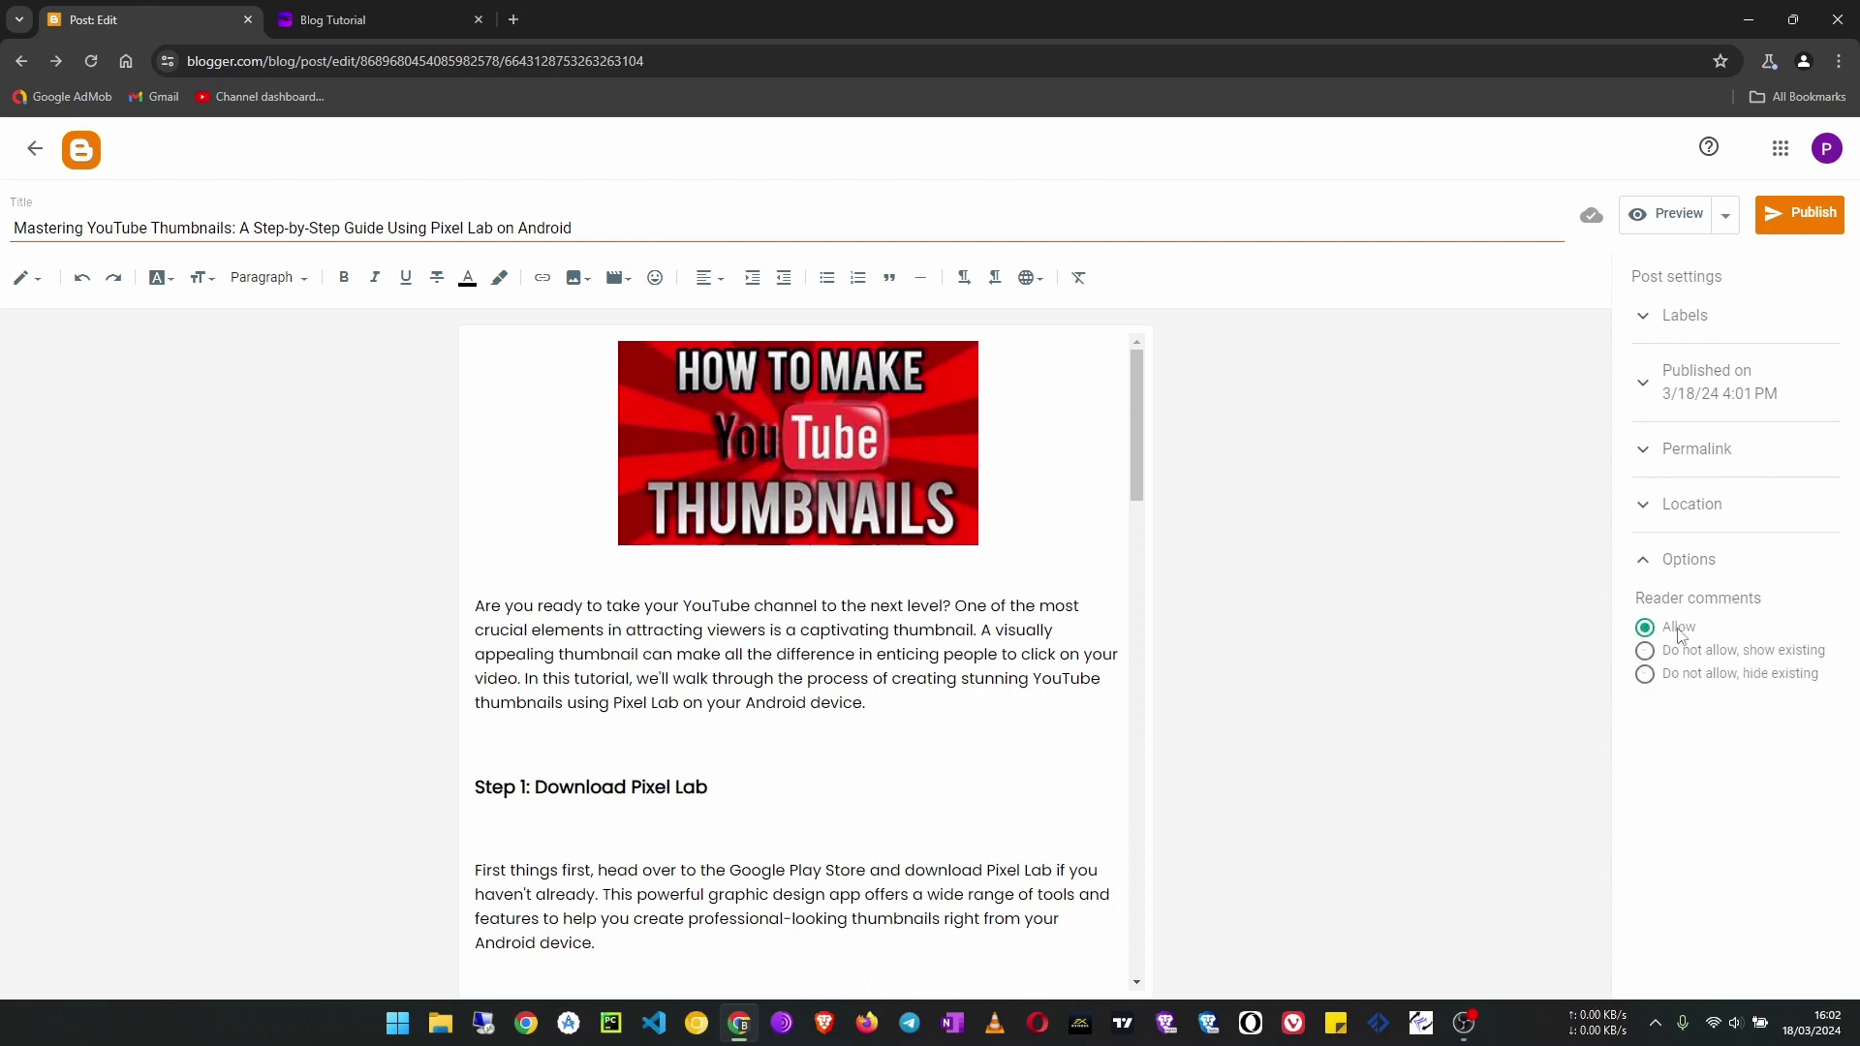
pyautogui.click(1643, 568)
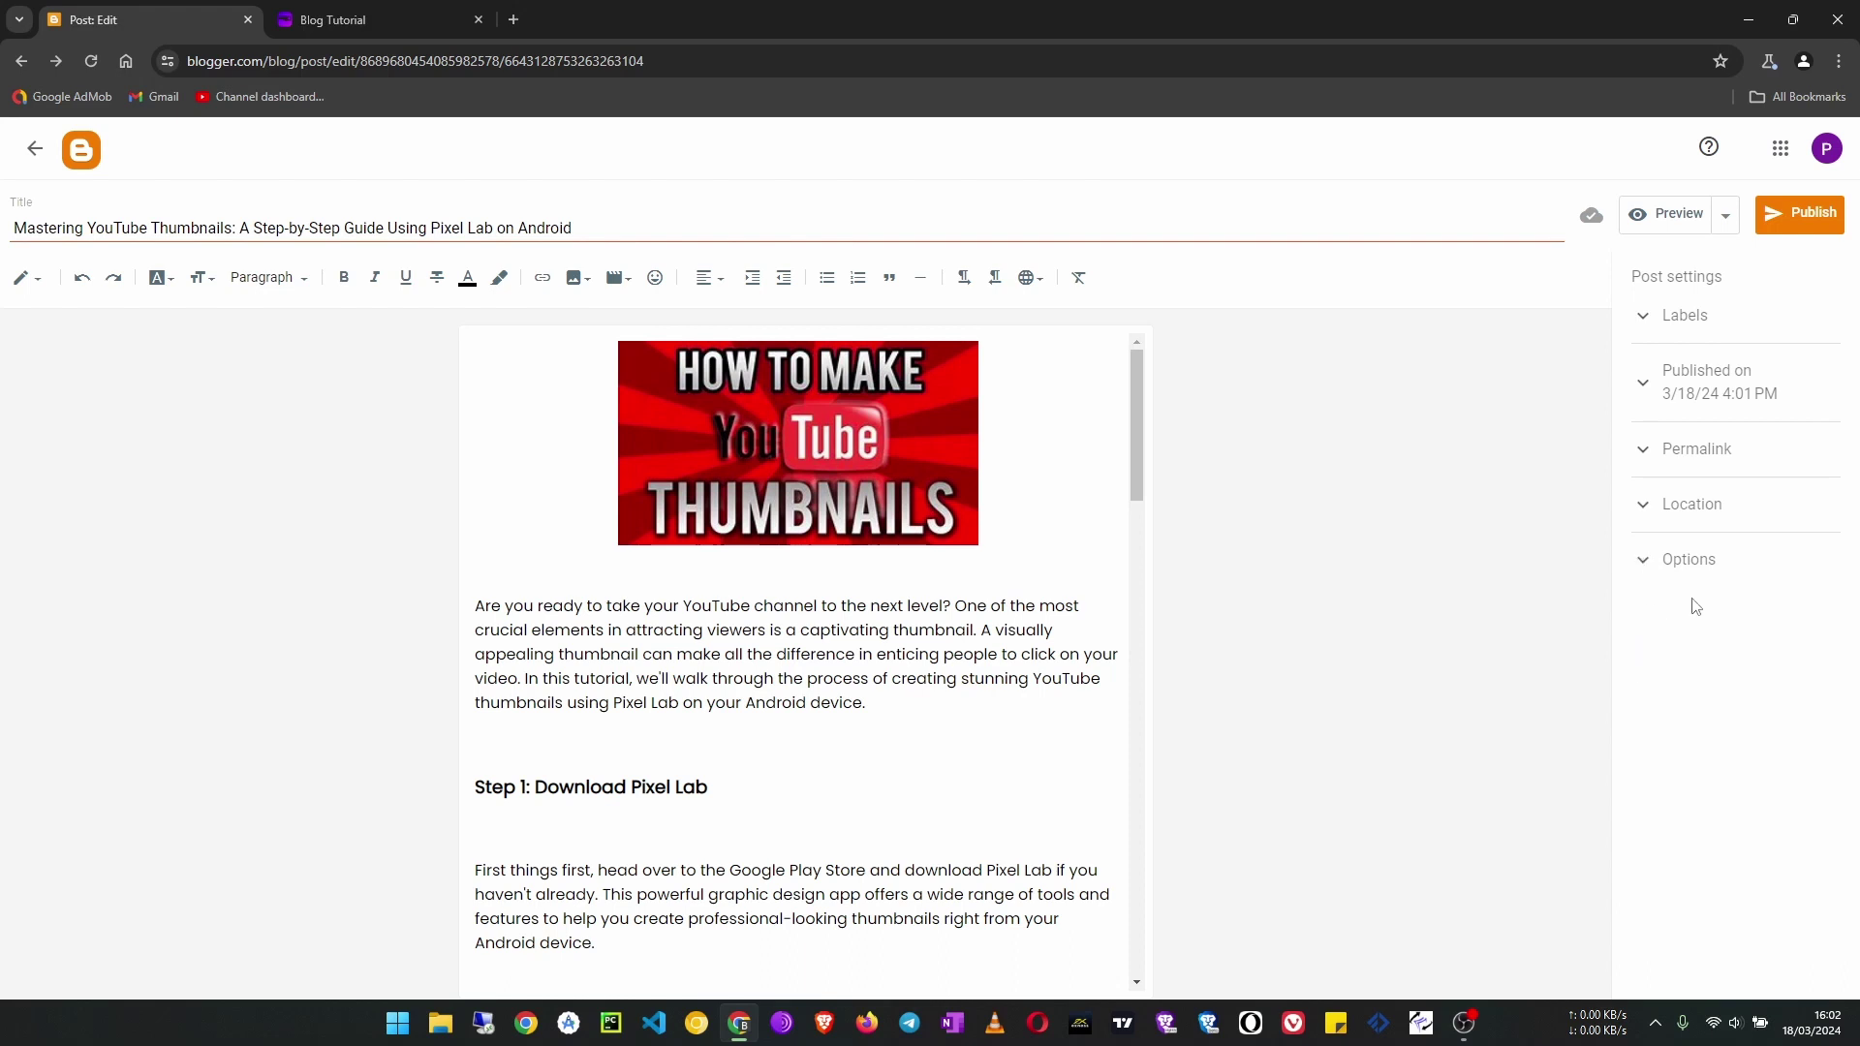
# Open the post's label settings and review the article from the header image through the steps to the embedded video
pyautogui.click(1642, 319)
pyautogui.scroll(-5, 500, 714)
pyautogui.scroll(5, 623, 774)
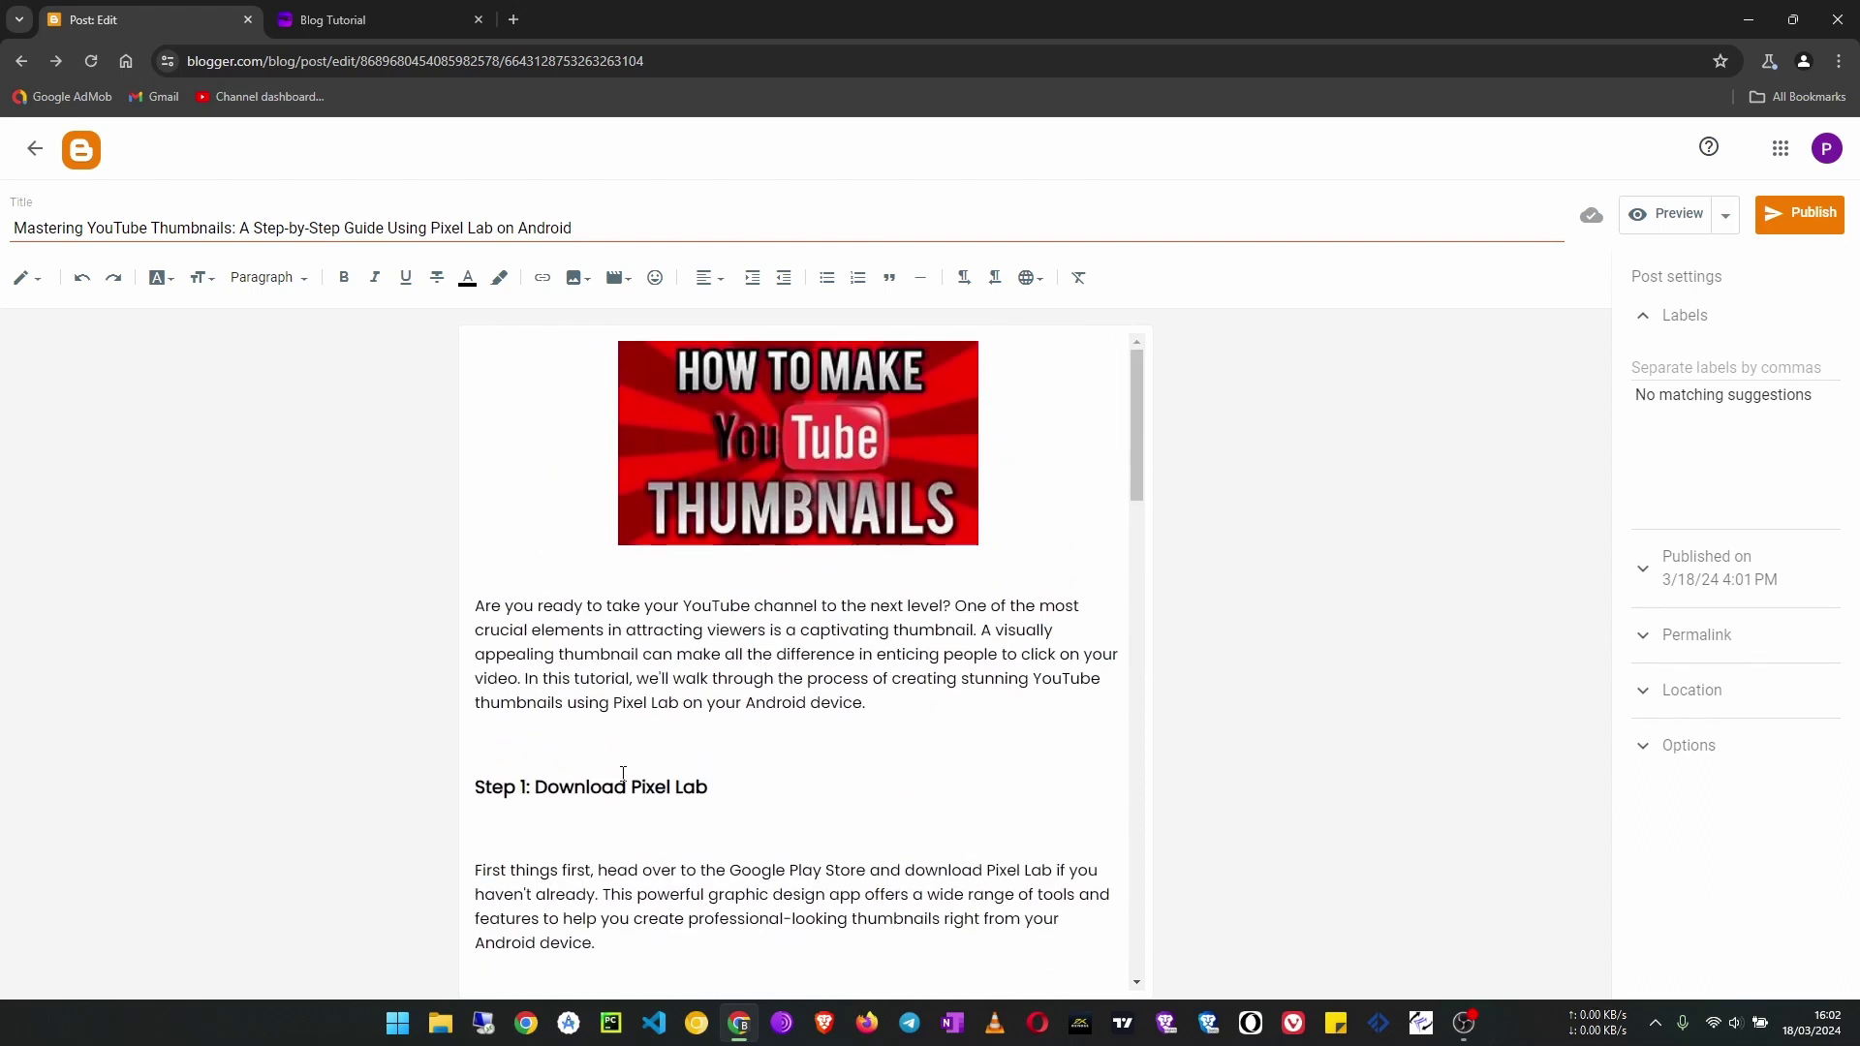
pyautogui.scroll(-15, 686, 818)
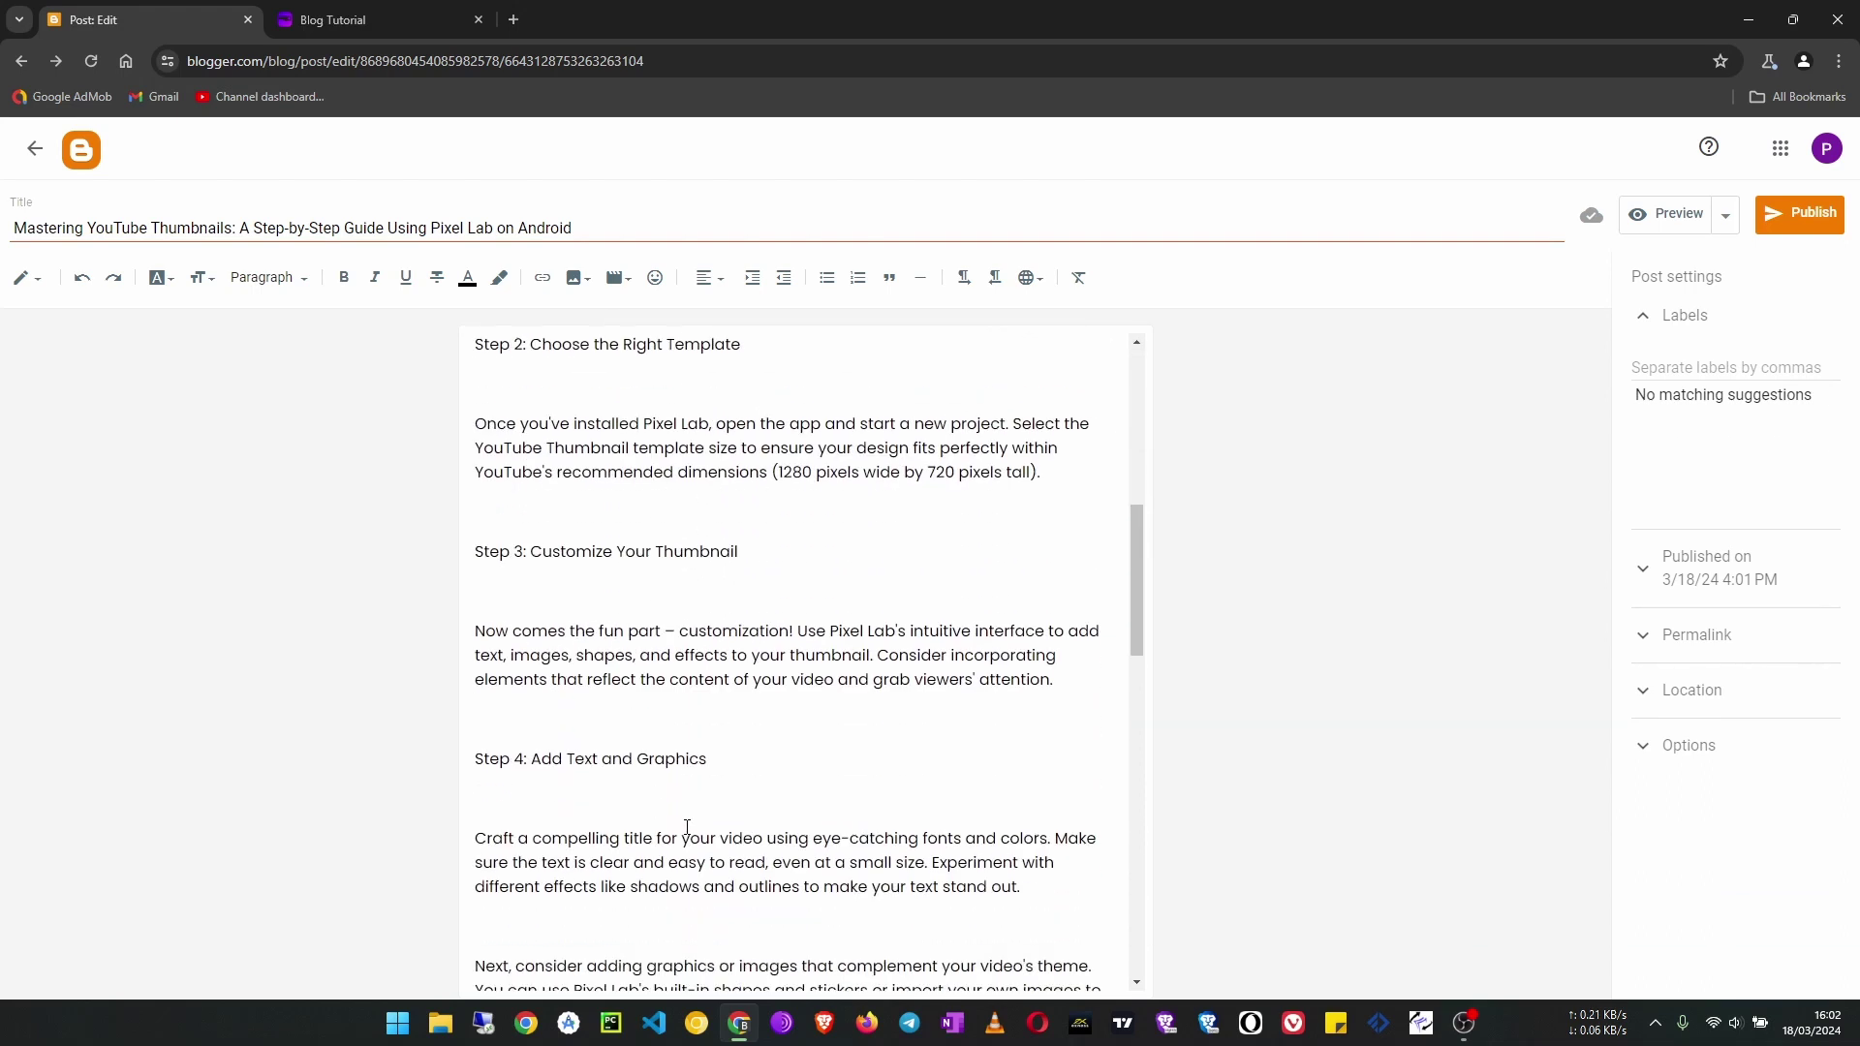
pyautogui.scroll(-6, 687, 828)
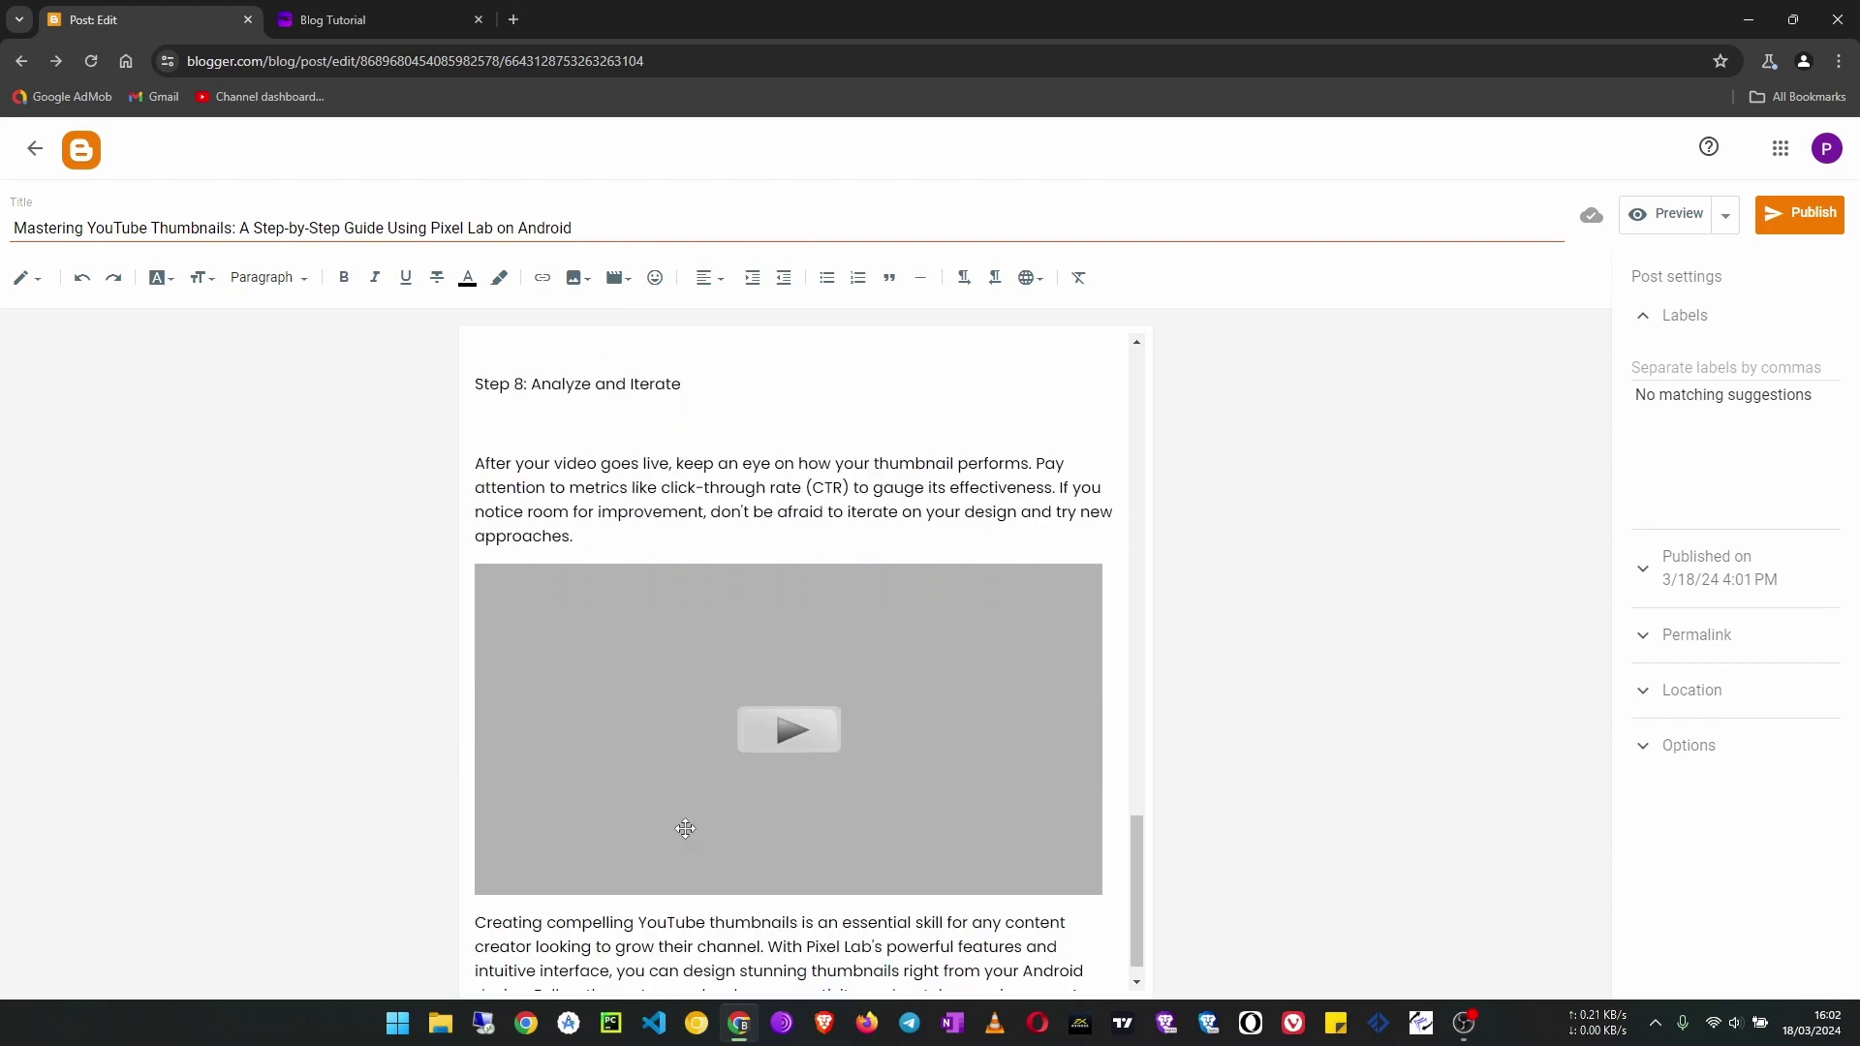
pyautogui.scroll(5, 685, 828)
pyautogui.scroll(12, 684, 828)
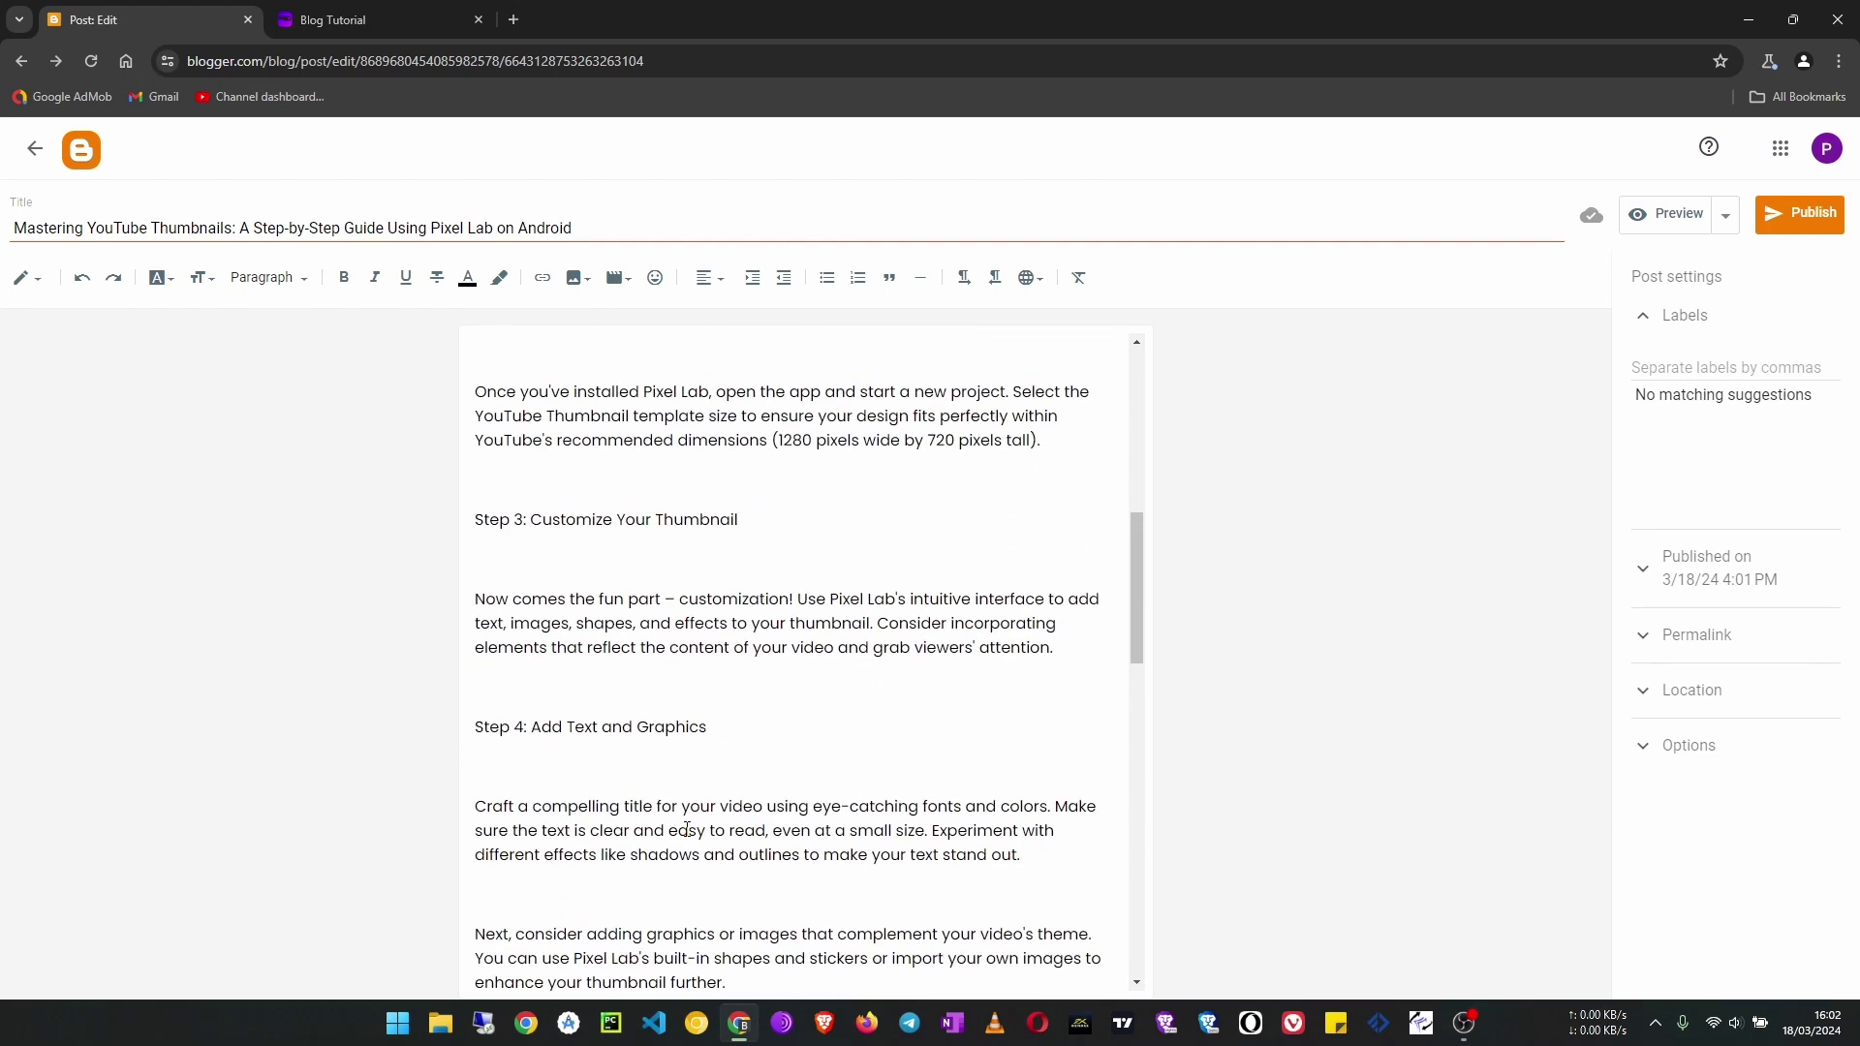
pyautogui.scroll(2, 686, 830)
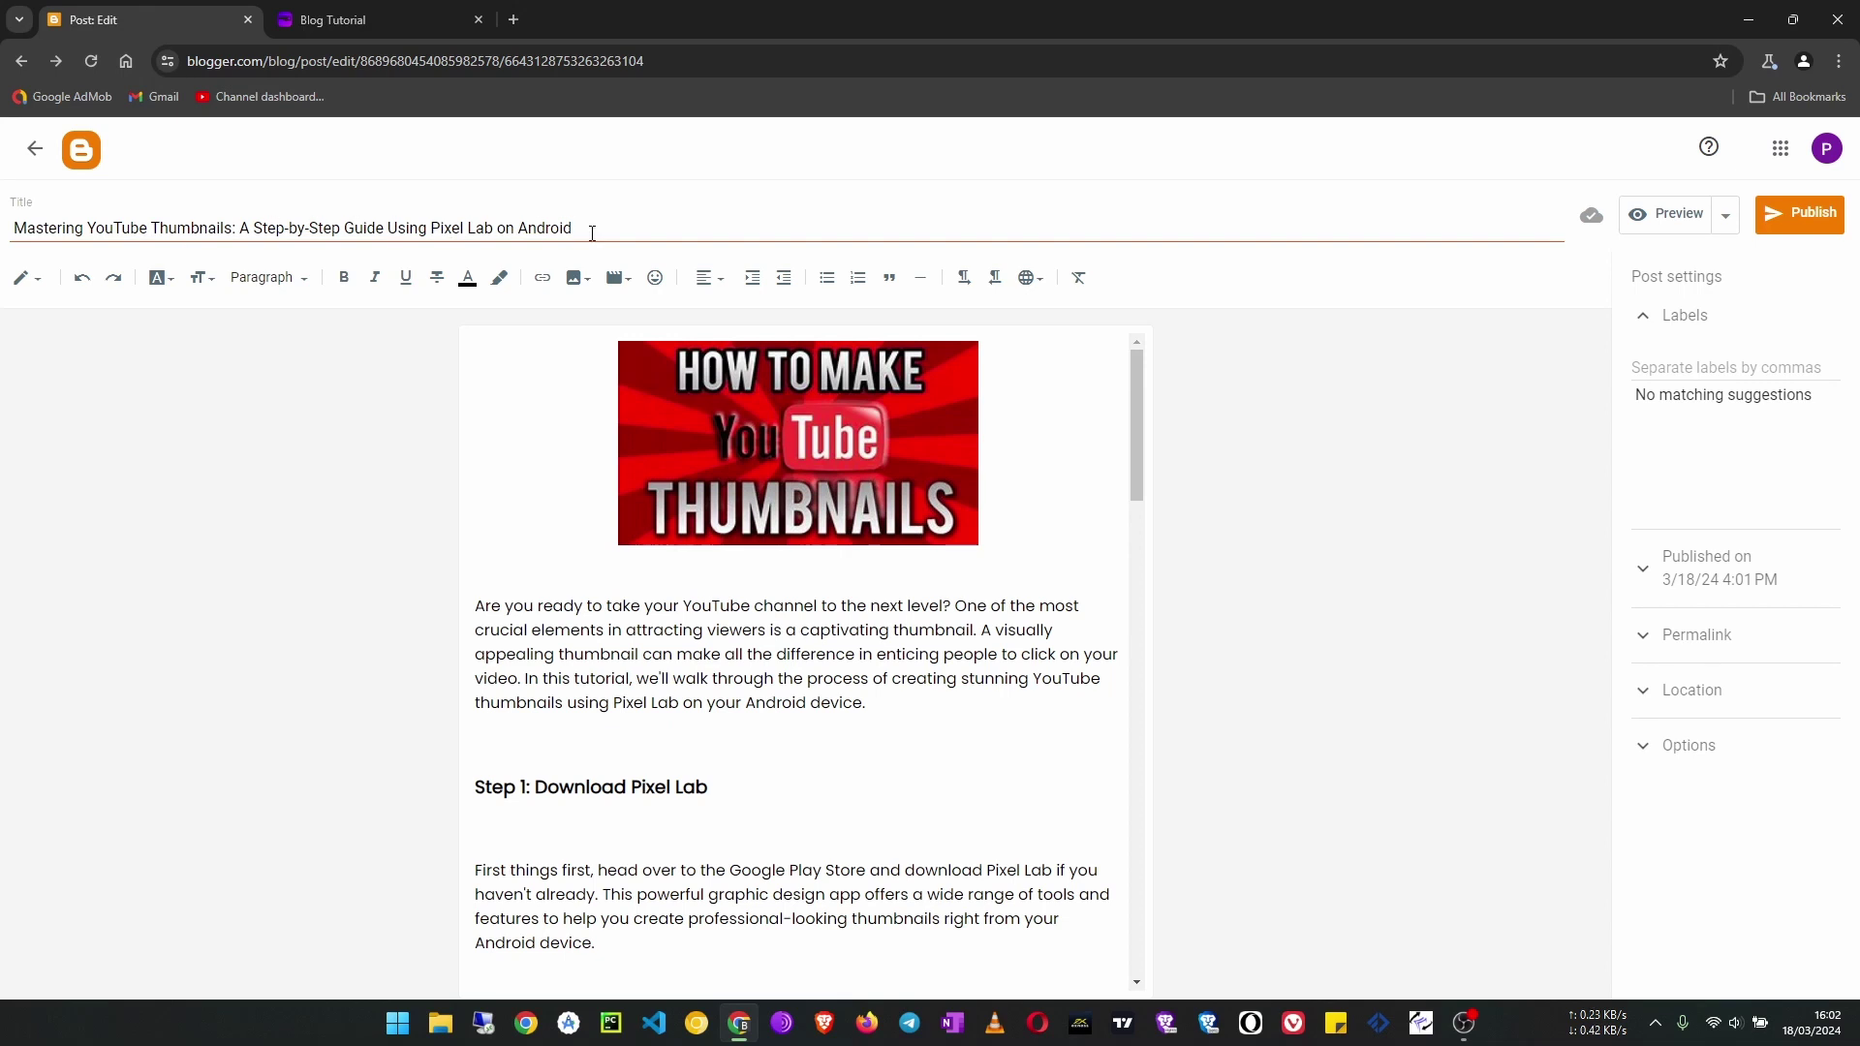
pyautogui.scroll(-9, 1090, 719)
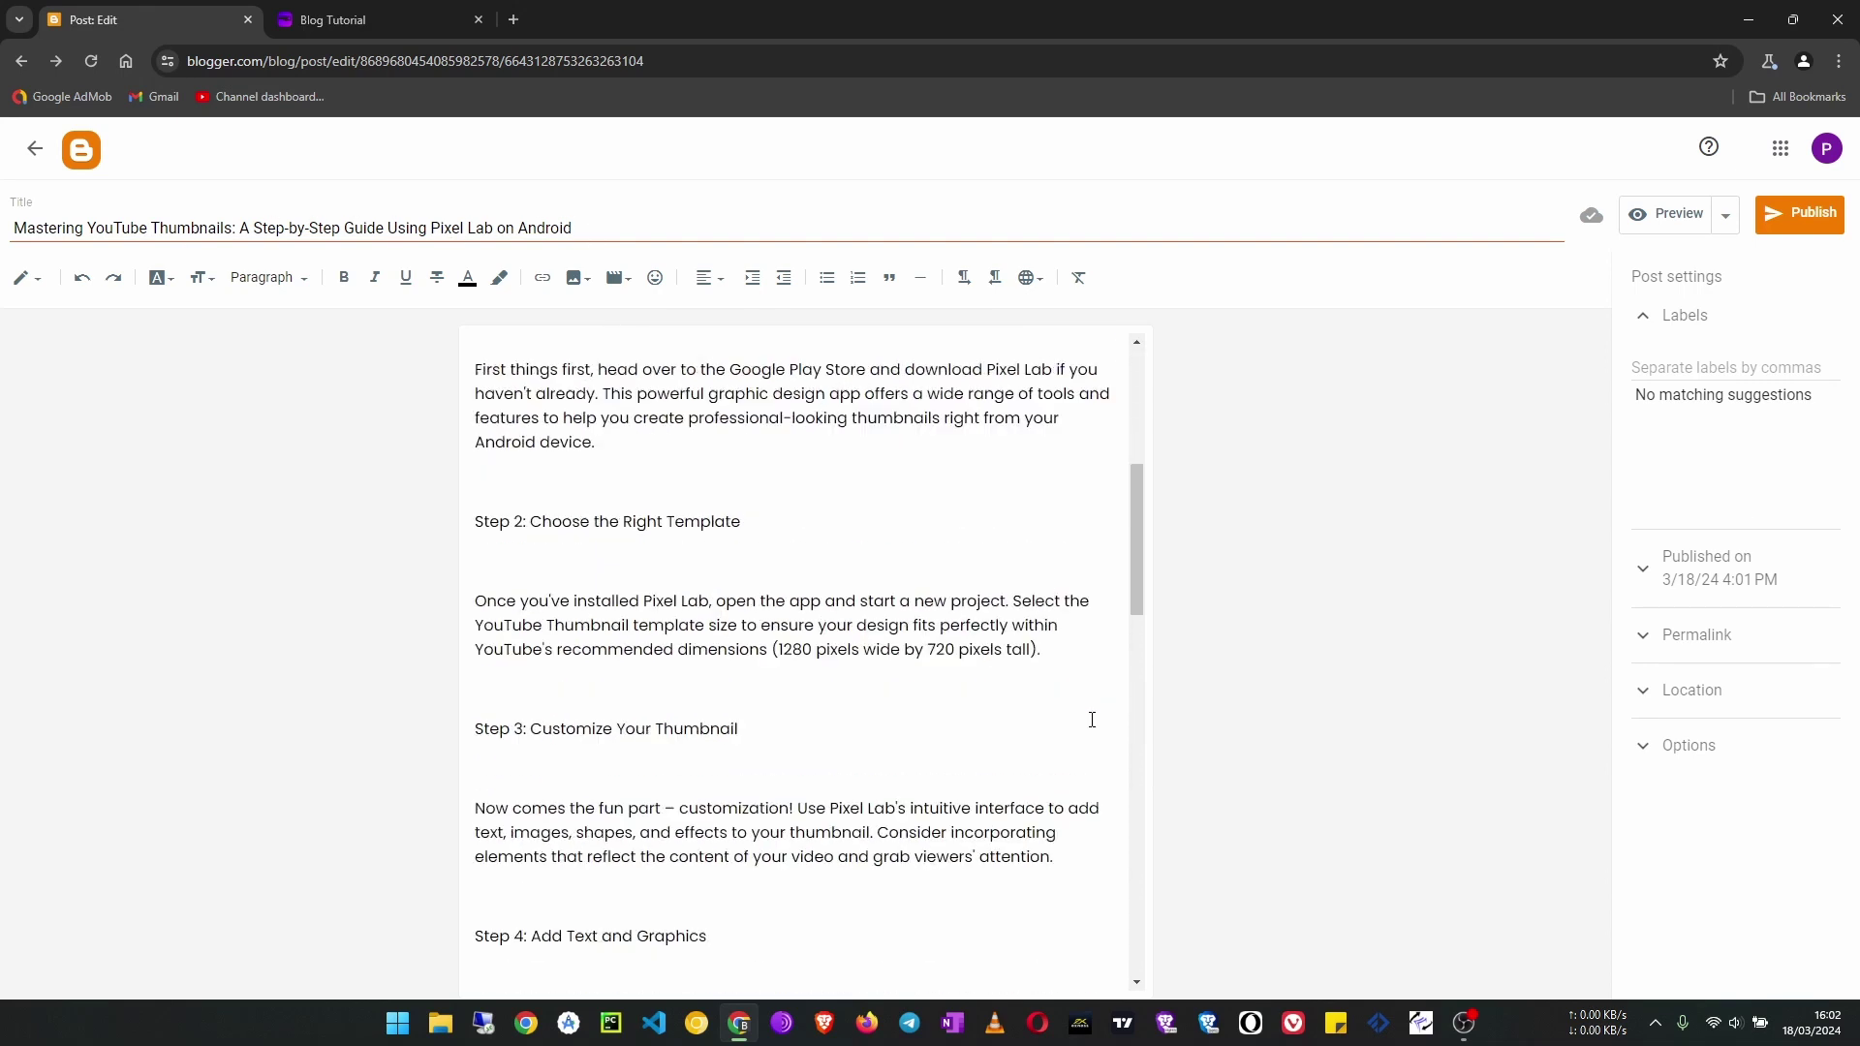
pyautogui.scroll(5, 1089, 719)
# Label the post TutorialsOnAndroid
pyautogui.click(1704, 370)
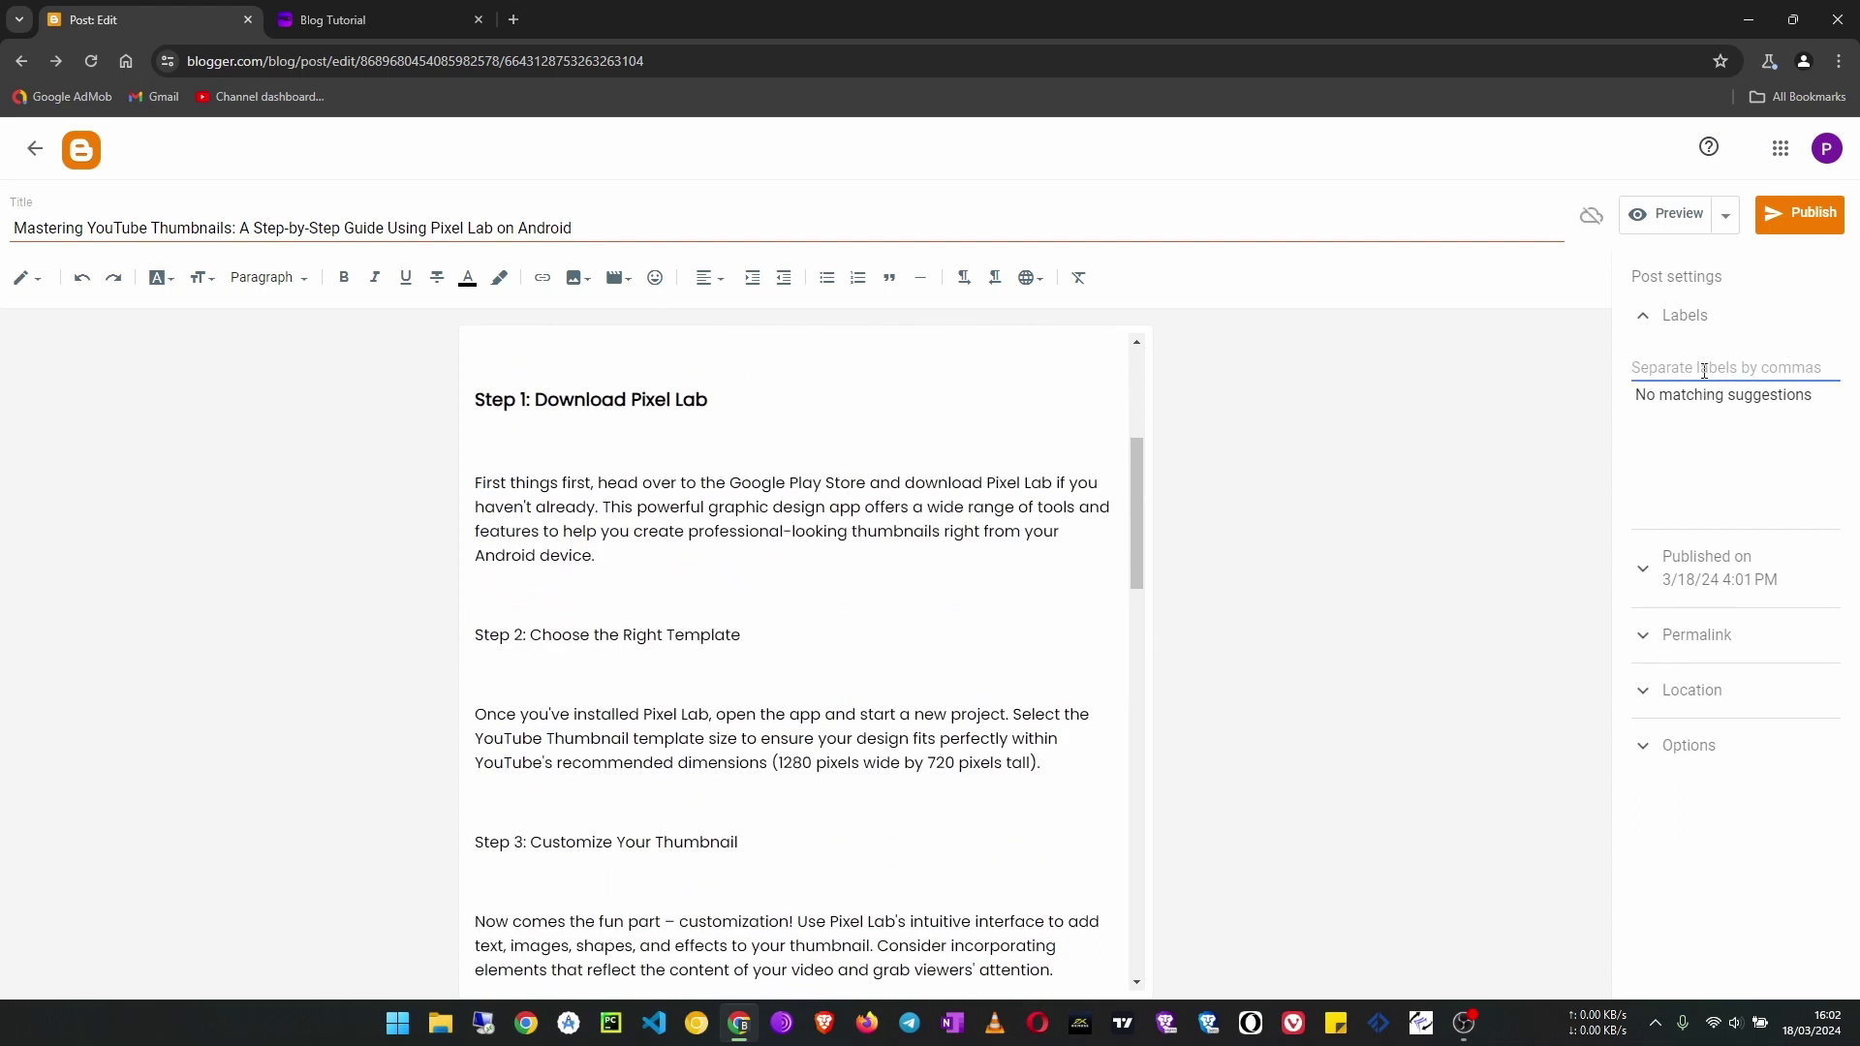
pyautogui.write('tutorials')
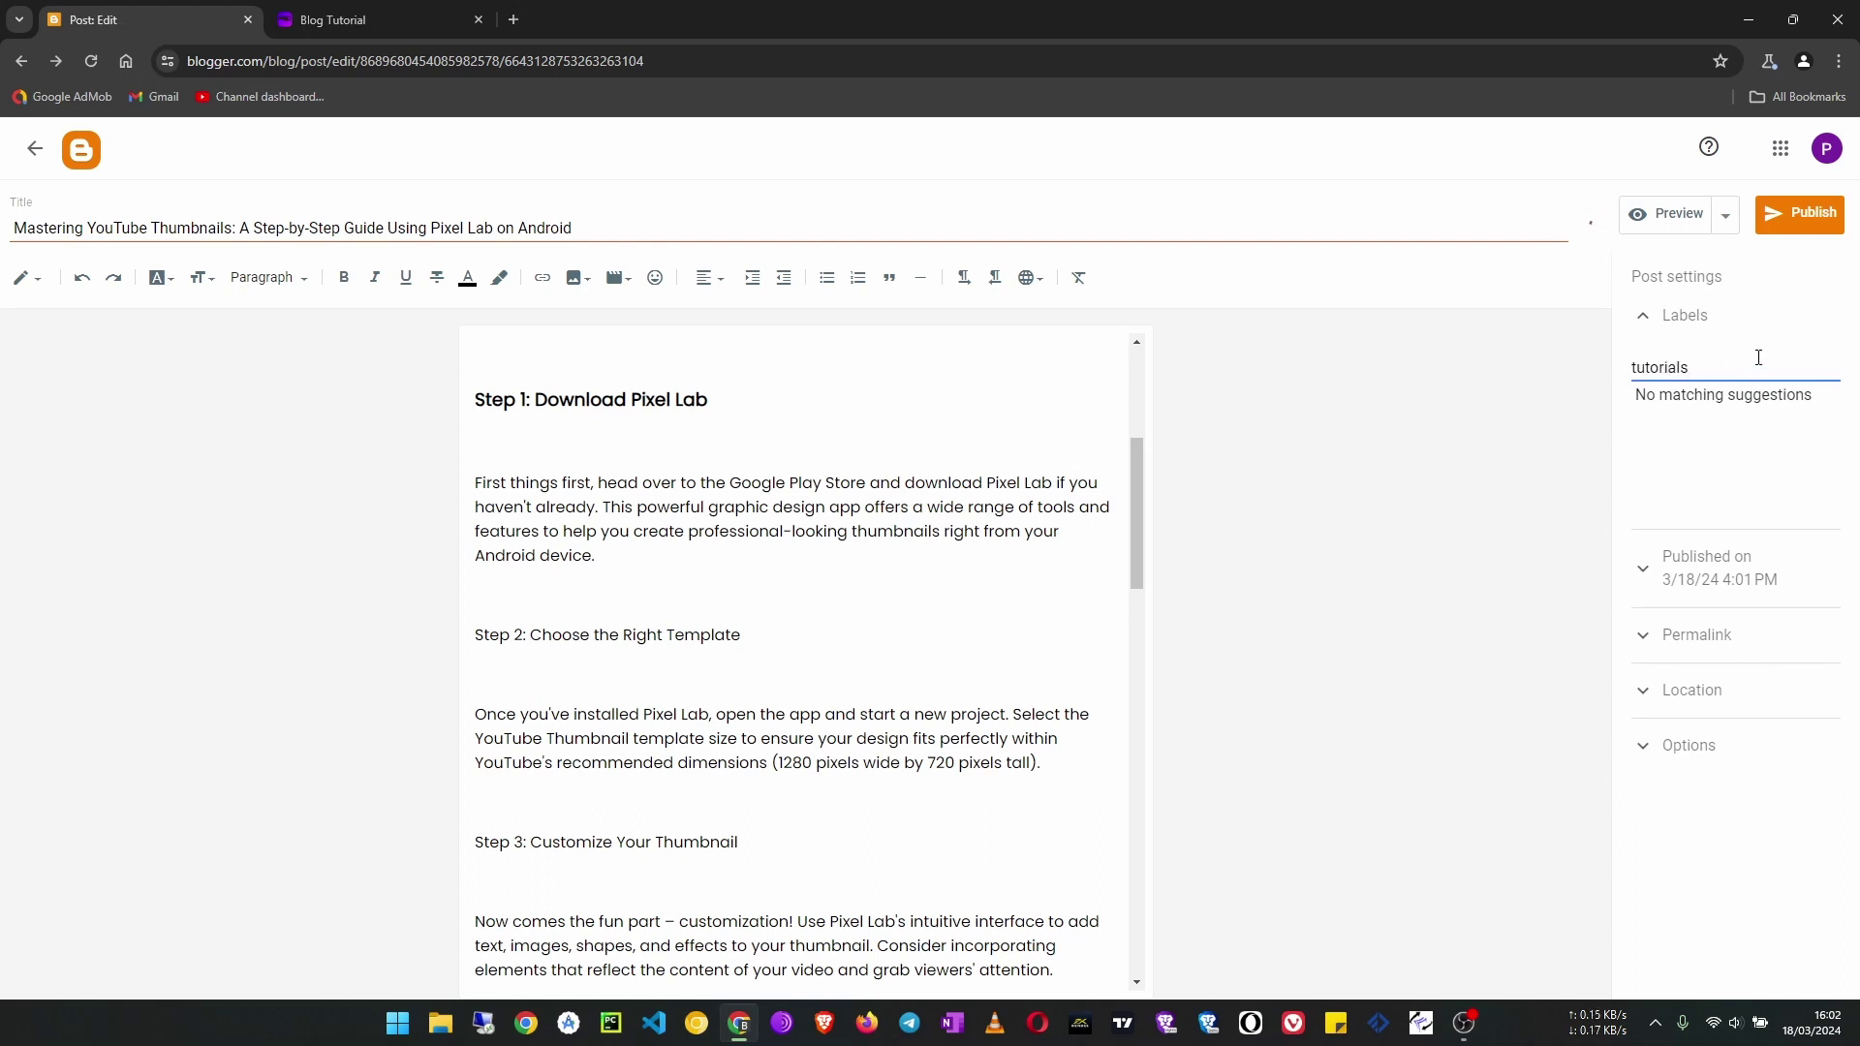
pyautogui.moveTo(1690, 369); pyautogui.dragTo(1560, 380)
pyautogui.click(1699, 369)
pyautogui.press('BackSpace')
pyautogui.press('BackSpace')
pyautogui.press('BackSpace')
pyautogui.press('BackSpace')
pyautogui.press('BackSpace')
pyautogui.press('BackSpace')
pyautogui.press('BackSpace')
pyautogui.write('TutorialsOn')
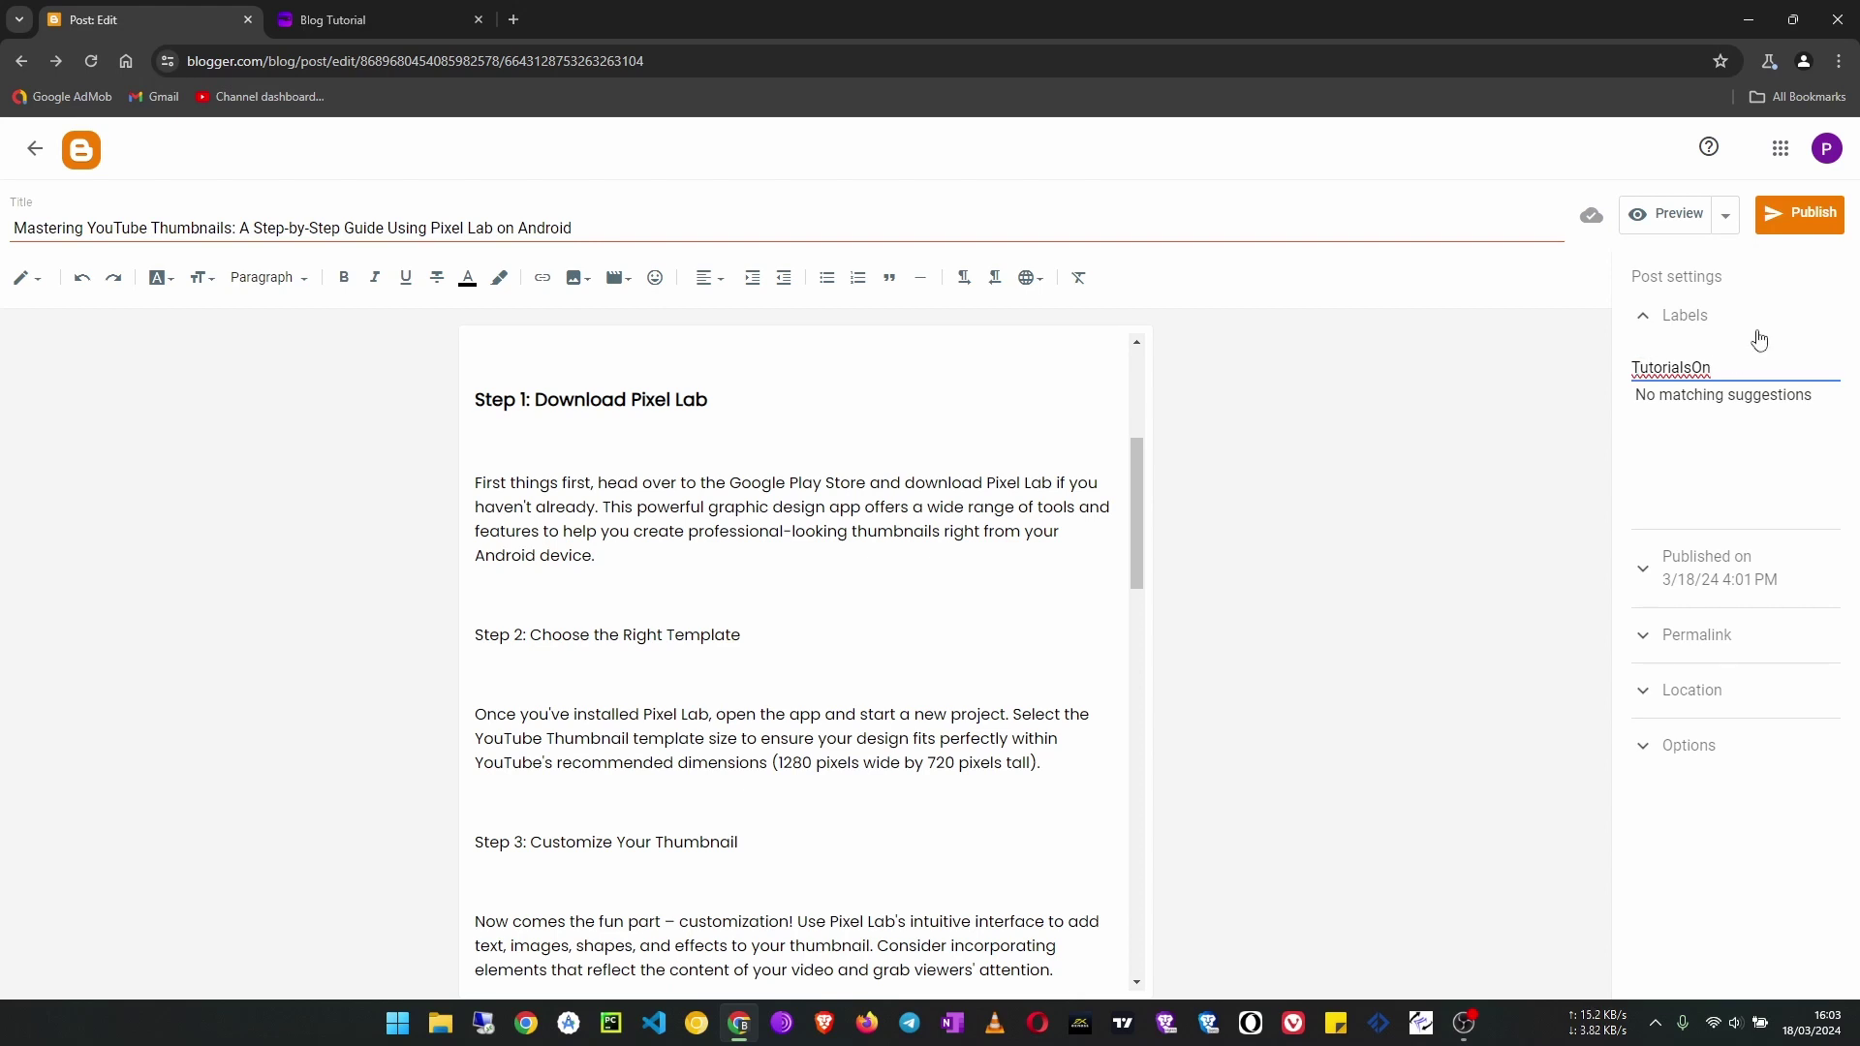
pyautogui.write('A')
# Publish the labelled post and reload the live blog
pyautogui.click(1805, 225)
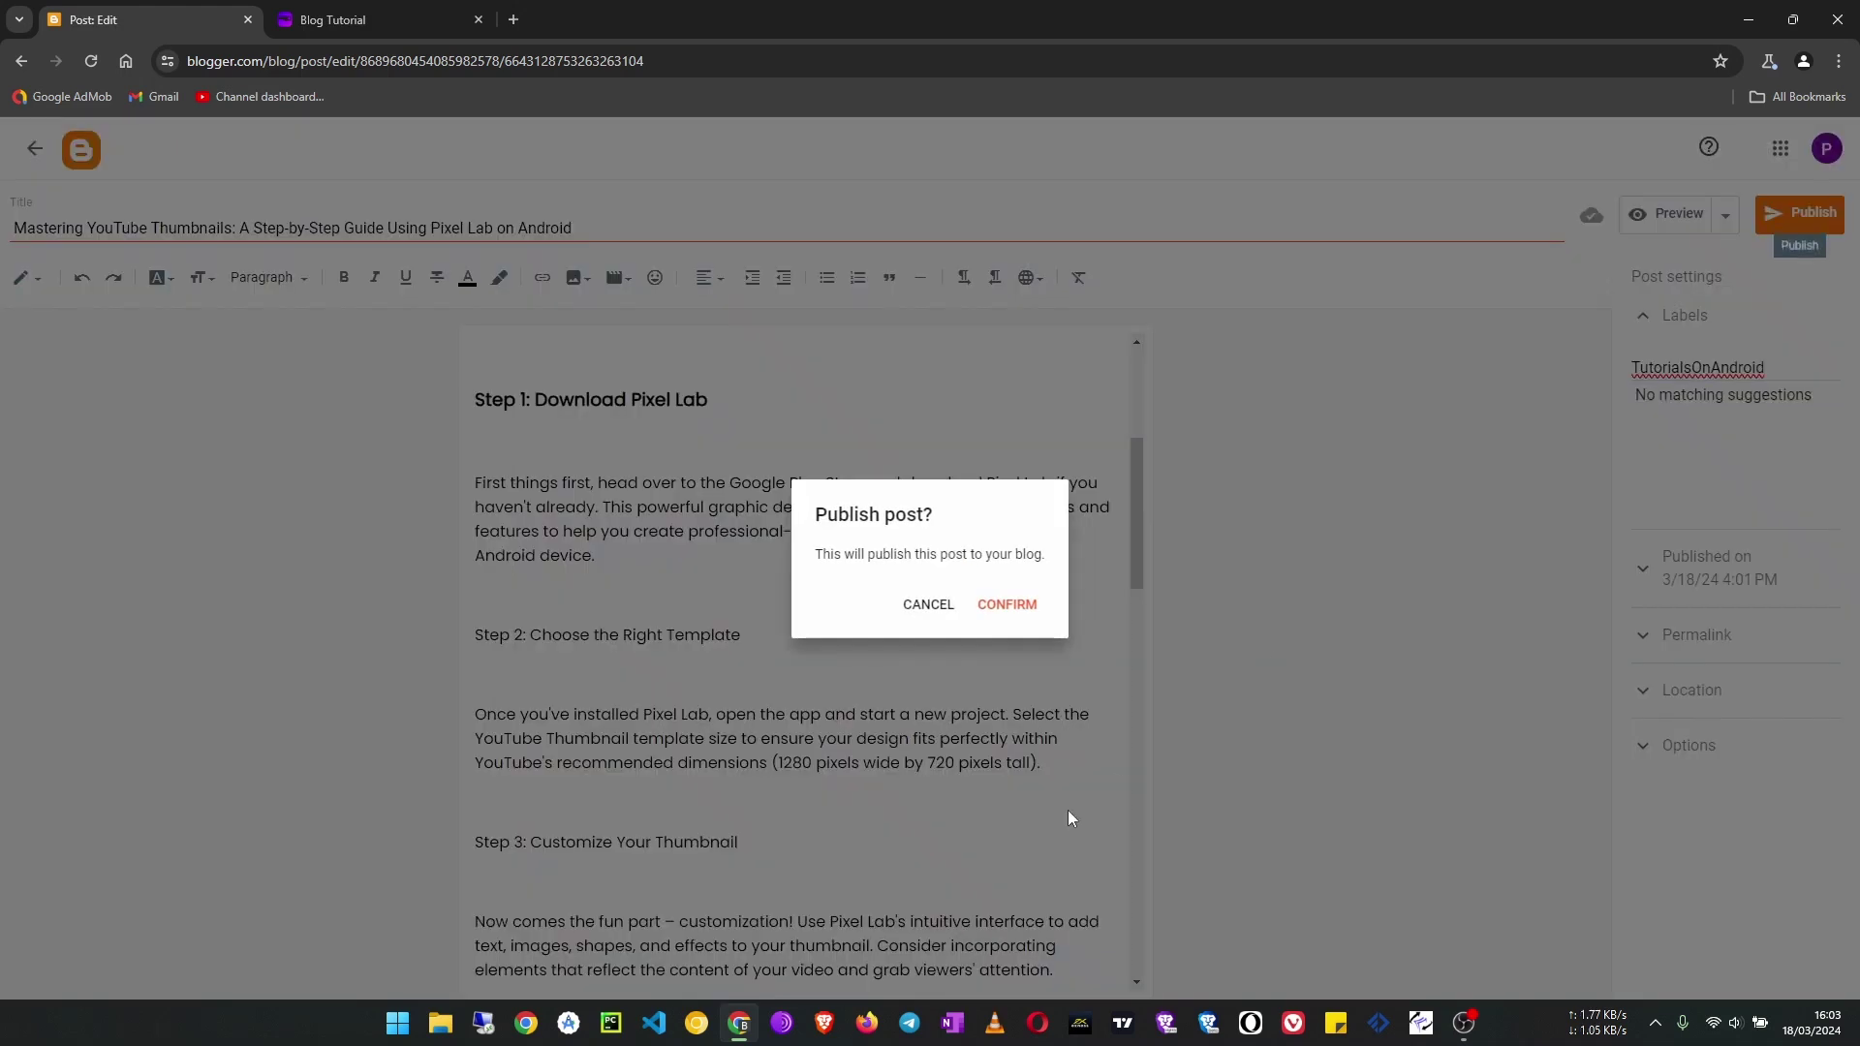
pyautogui.click(1017, 605)
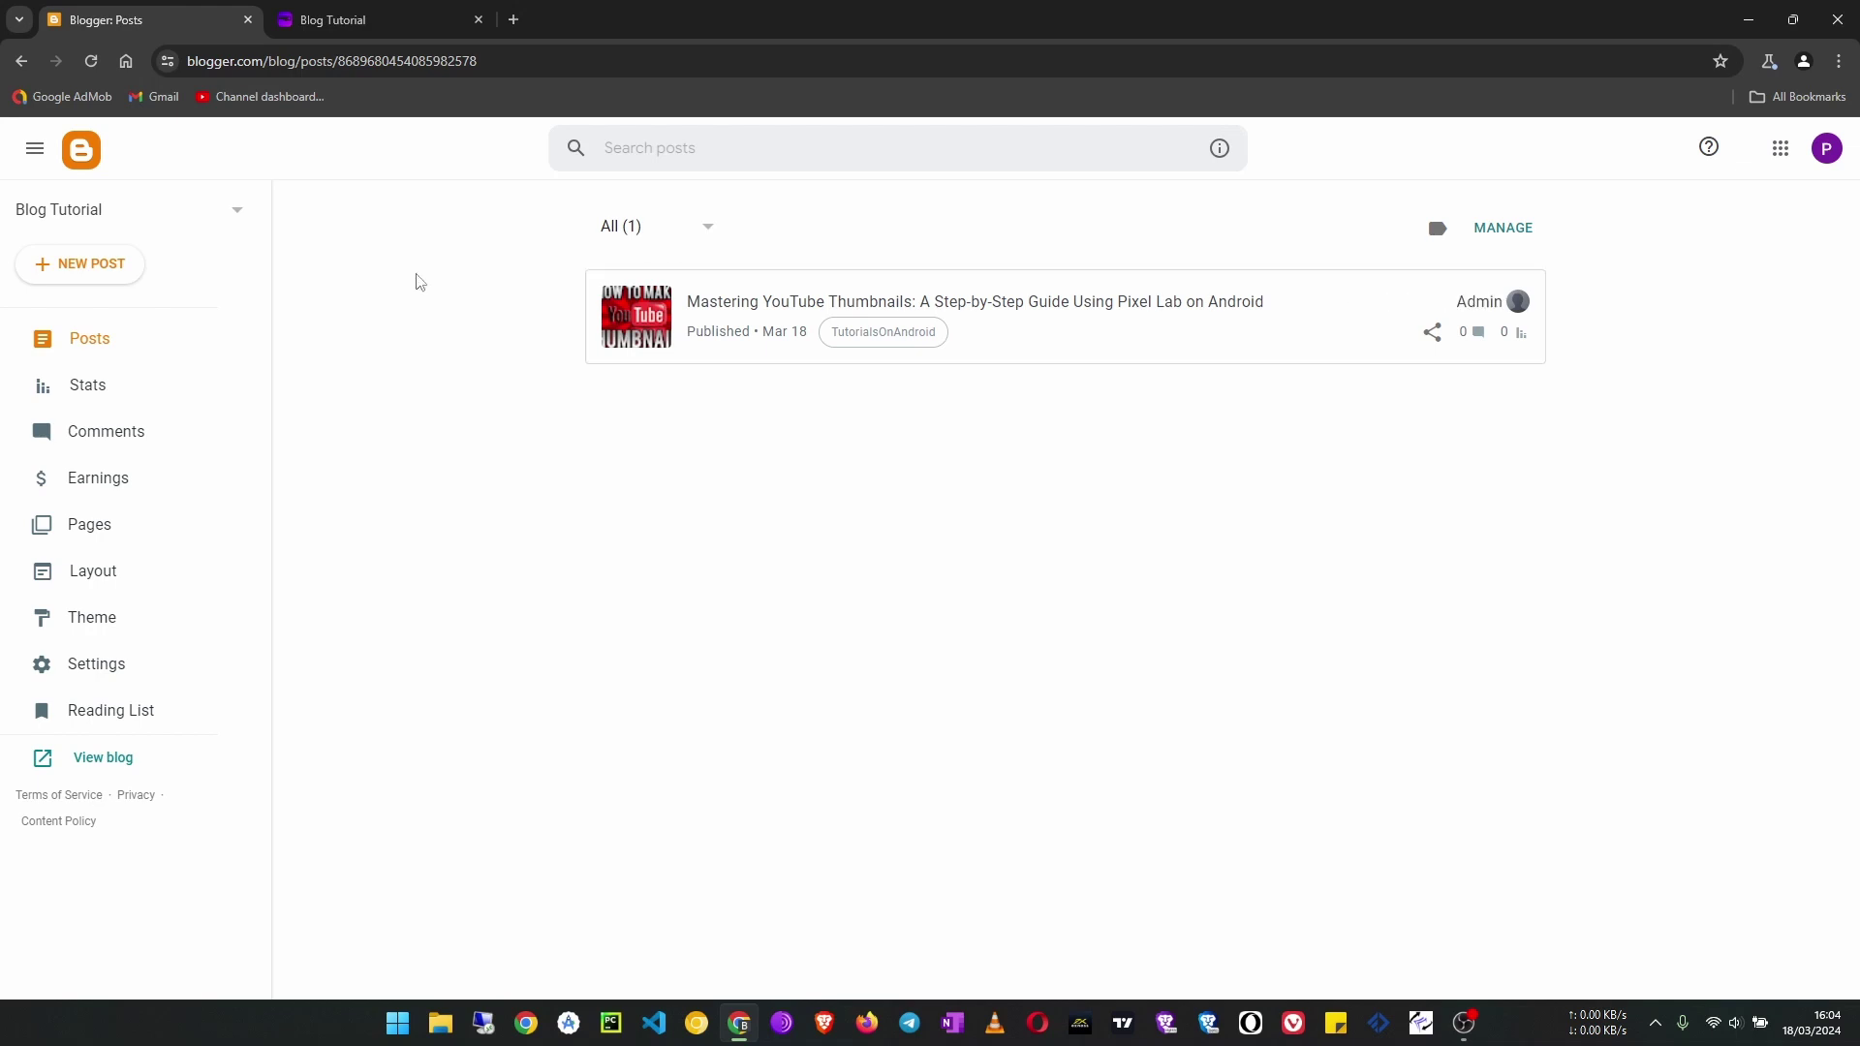
pyautogui.click(356, 18)
pyautogui.click(91, 61)
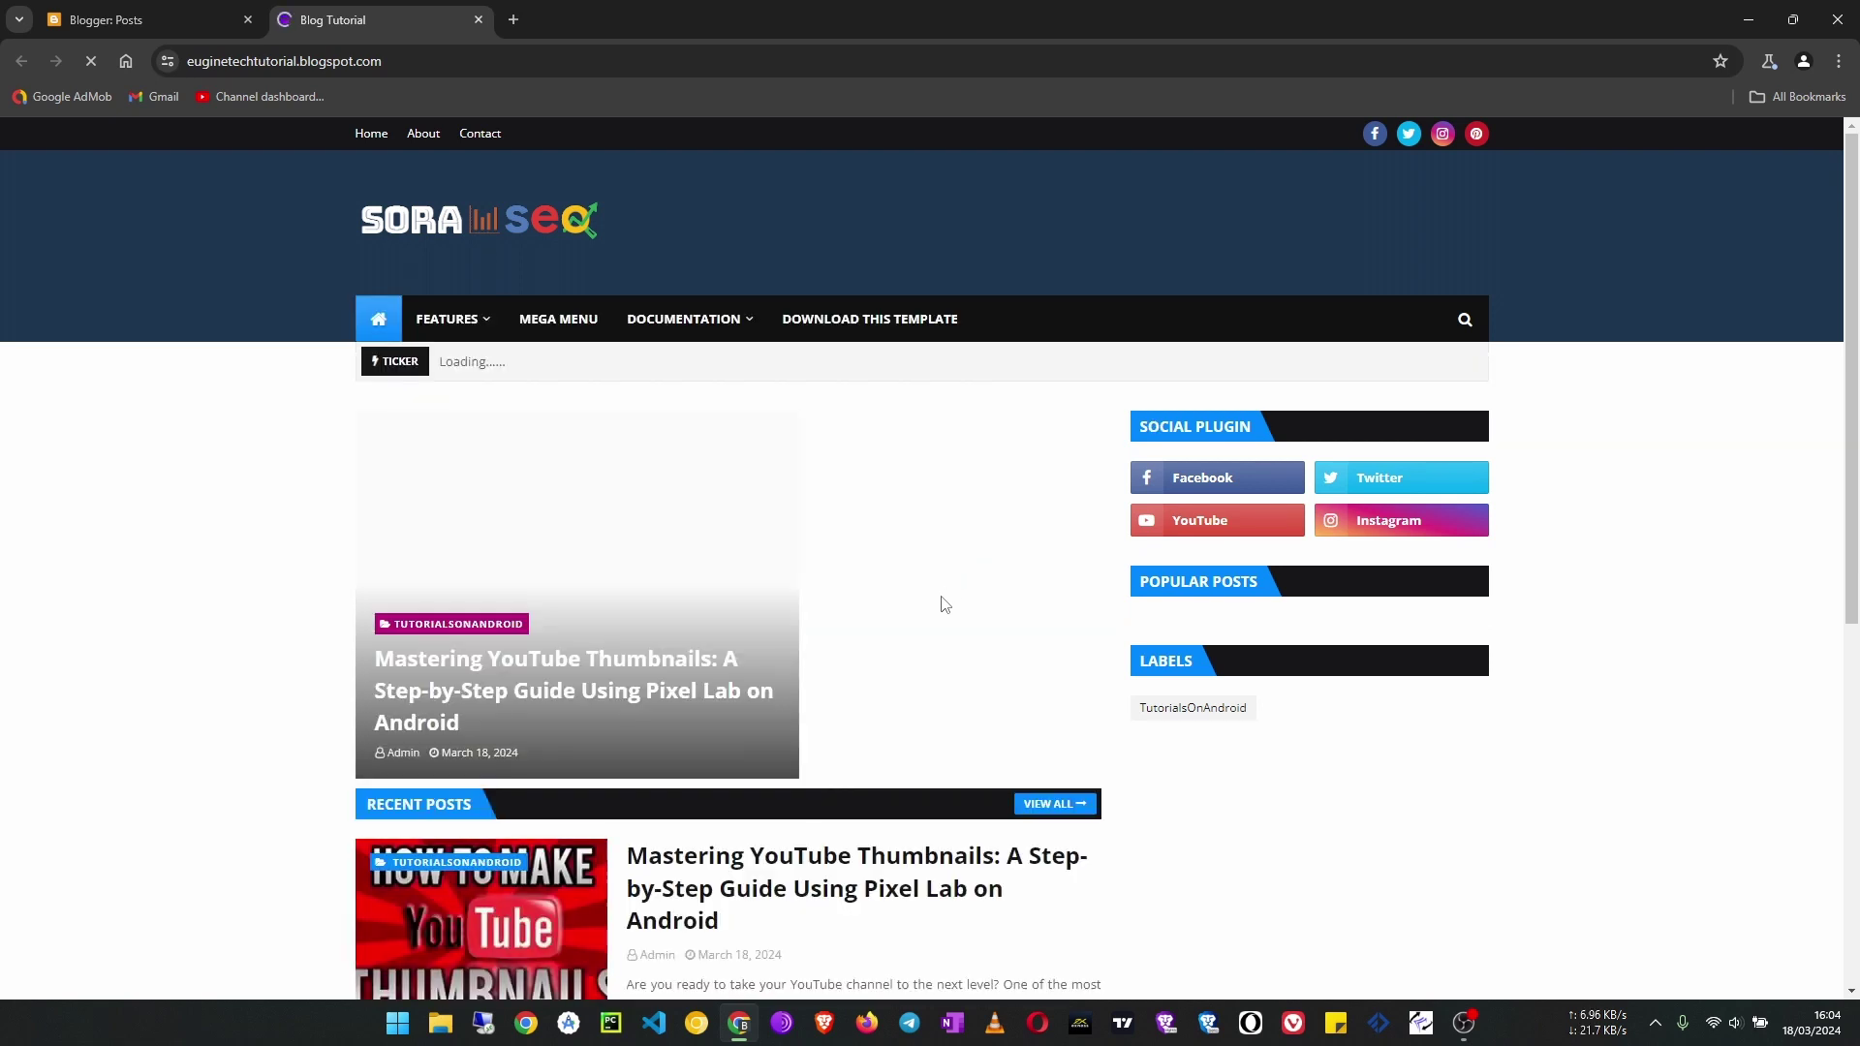
# Examine how the published post appears in the featured area, recent posts and lower sections of the blog's homepage
pyautogui.scroll(-5, 942, 620)
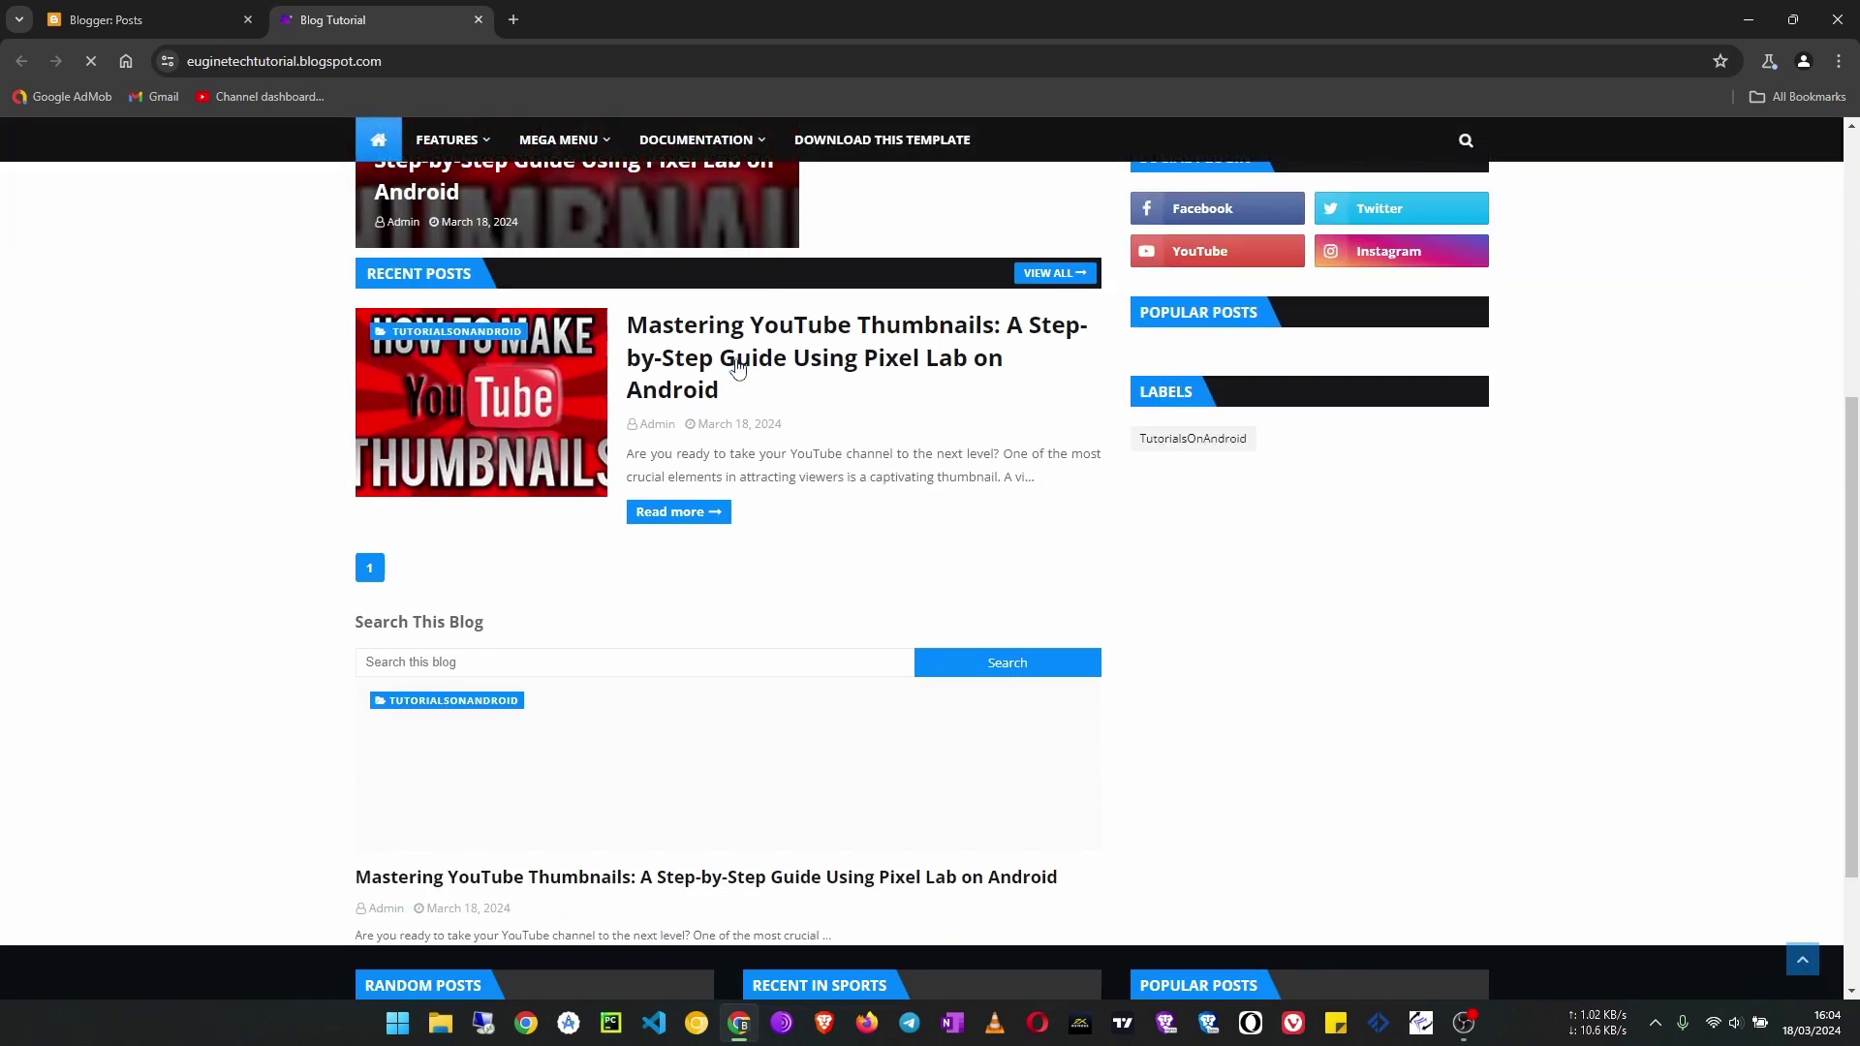
pyautogui.scroll(-2, 1037, 594)
pyautogui.scroll(4, 996, 898)
pyautogui.scroll(-4, 995, 904)
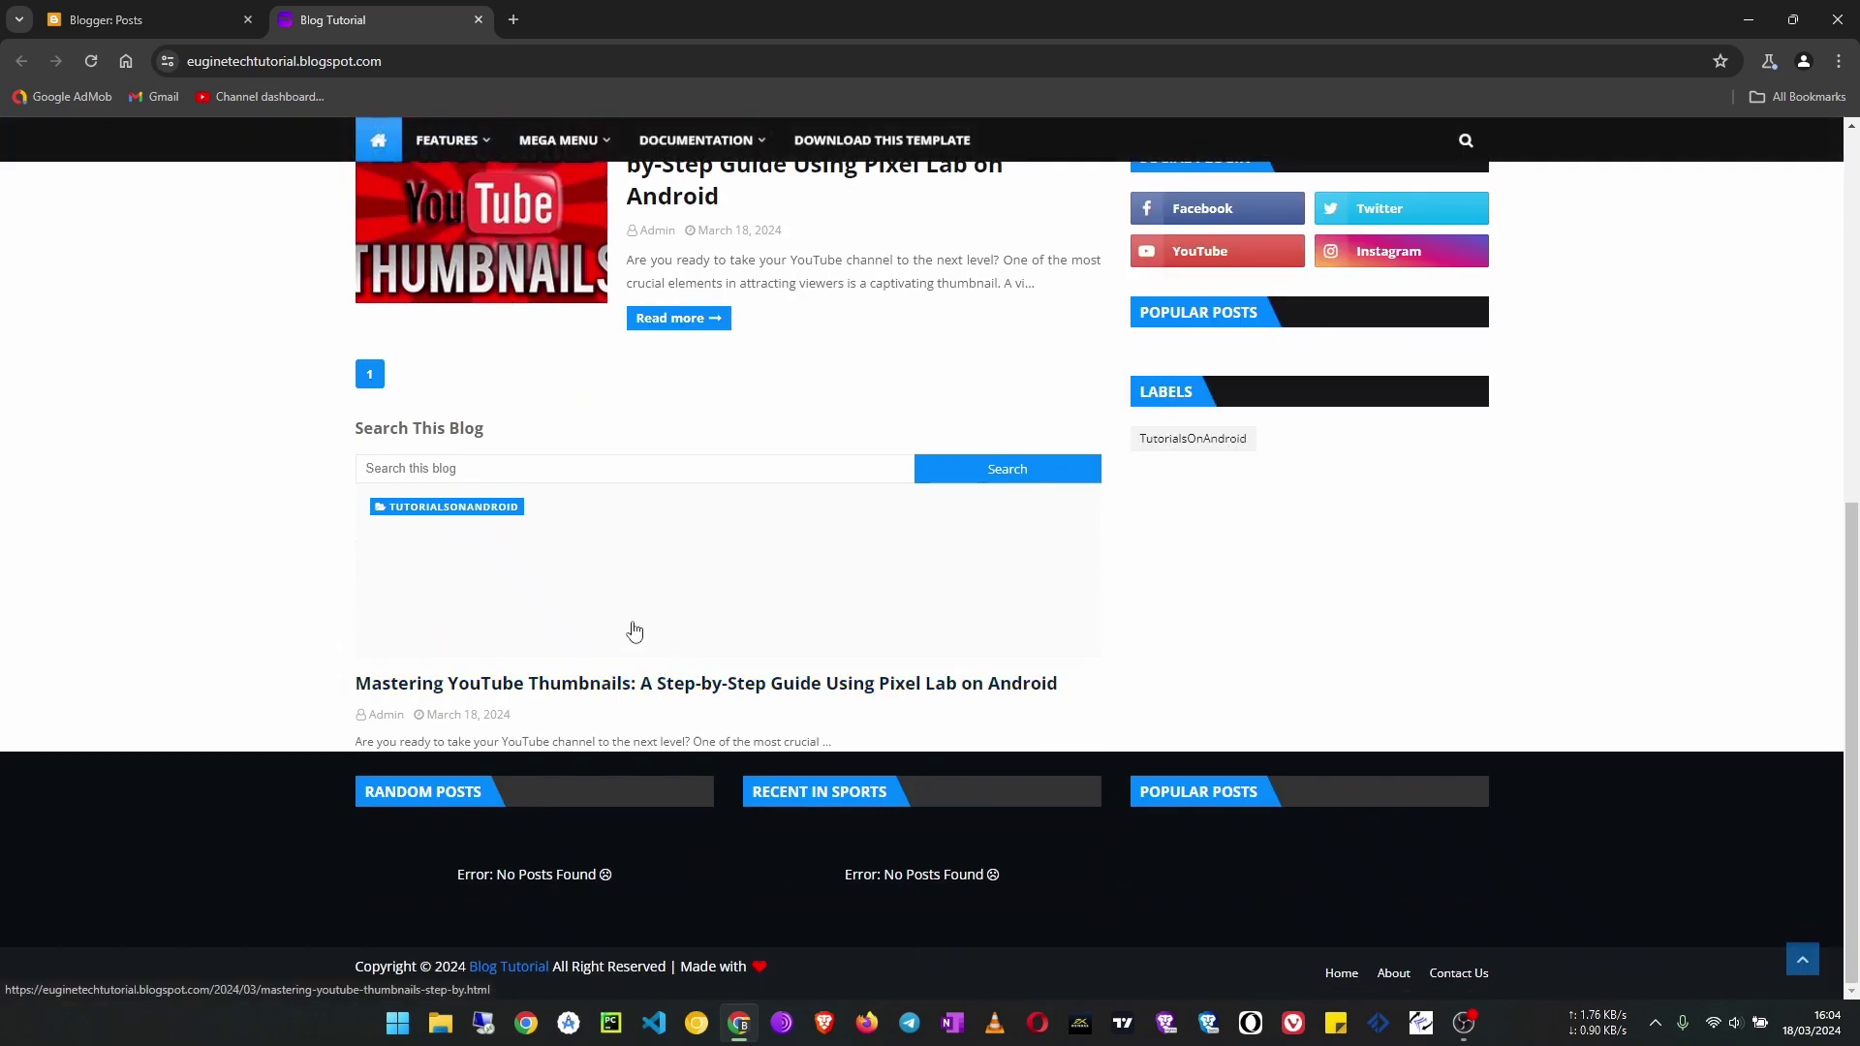
pyautogui.scroll(10, 625, 628)
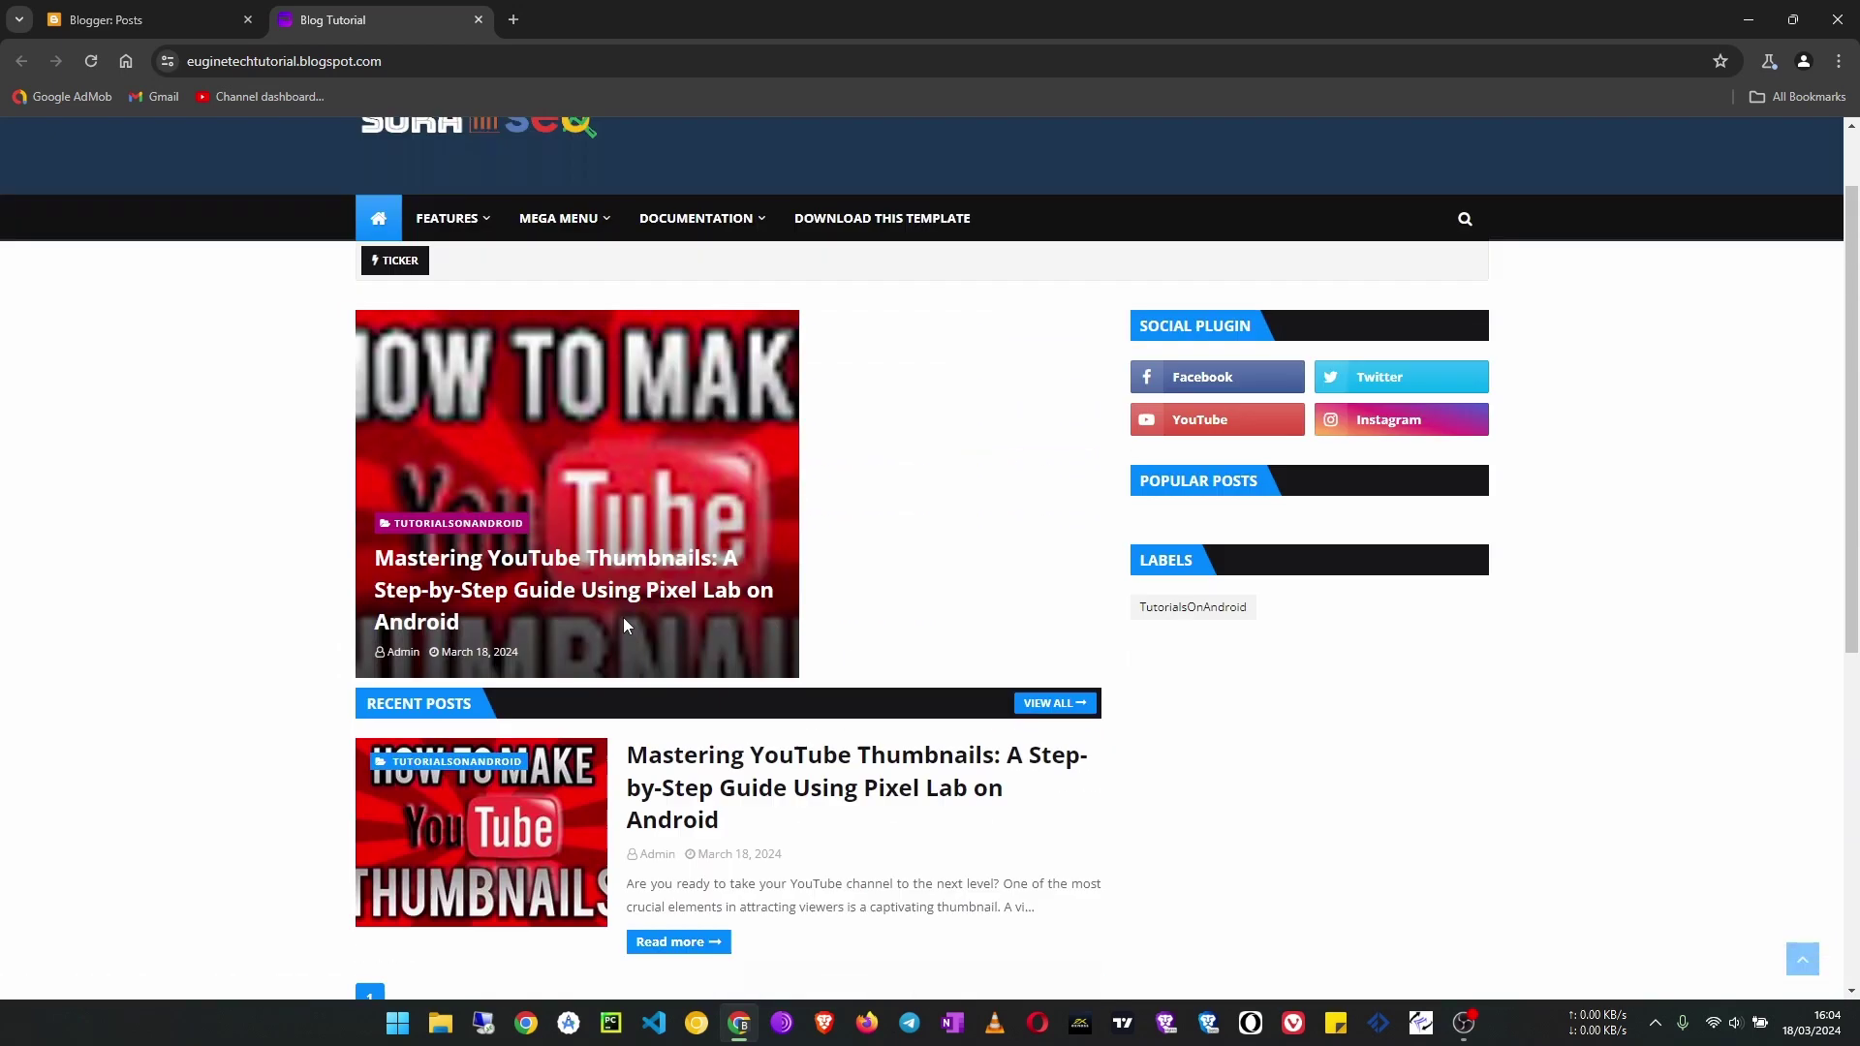
pyautogui.scroll(-2, 1230, 864)
pyautogui.scroll(2, 1228, 875)
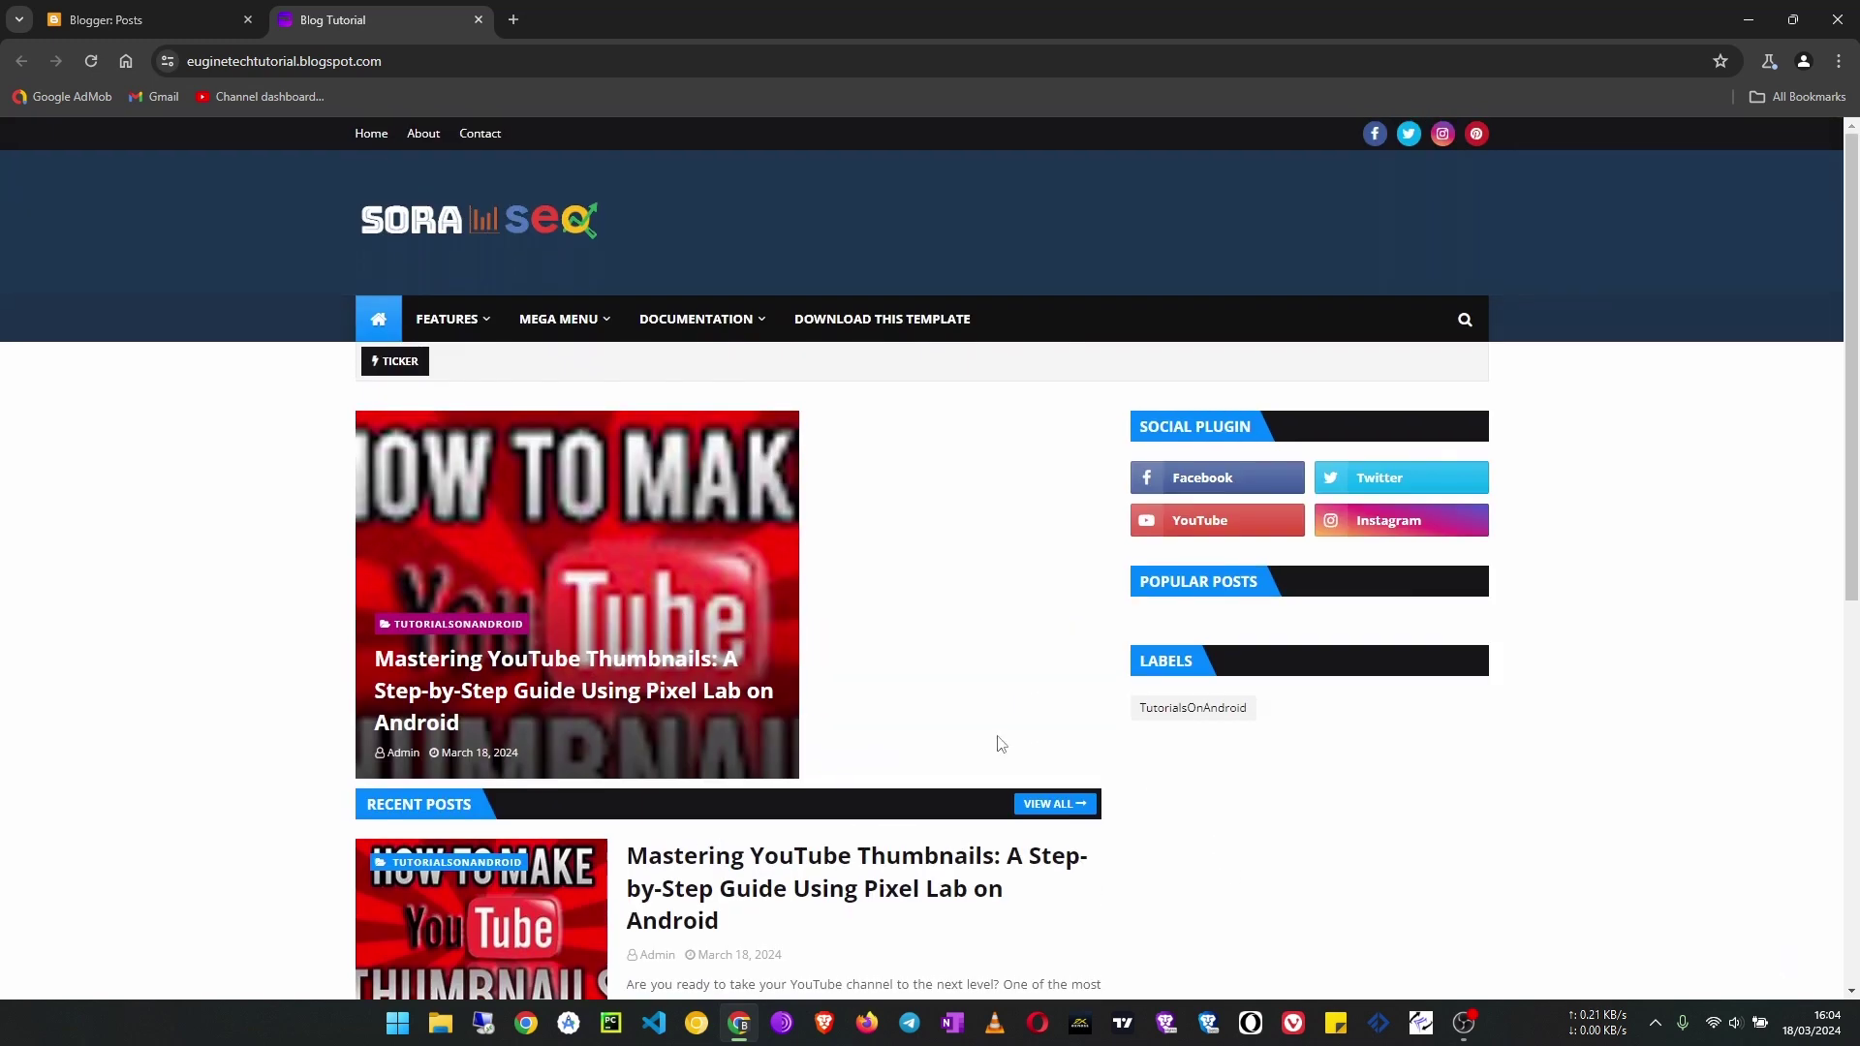
# Create a new page in the Blogger dashboard with the title "Example page"
pyautogui.click(104, 30)
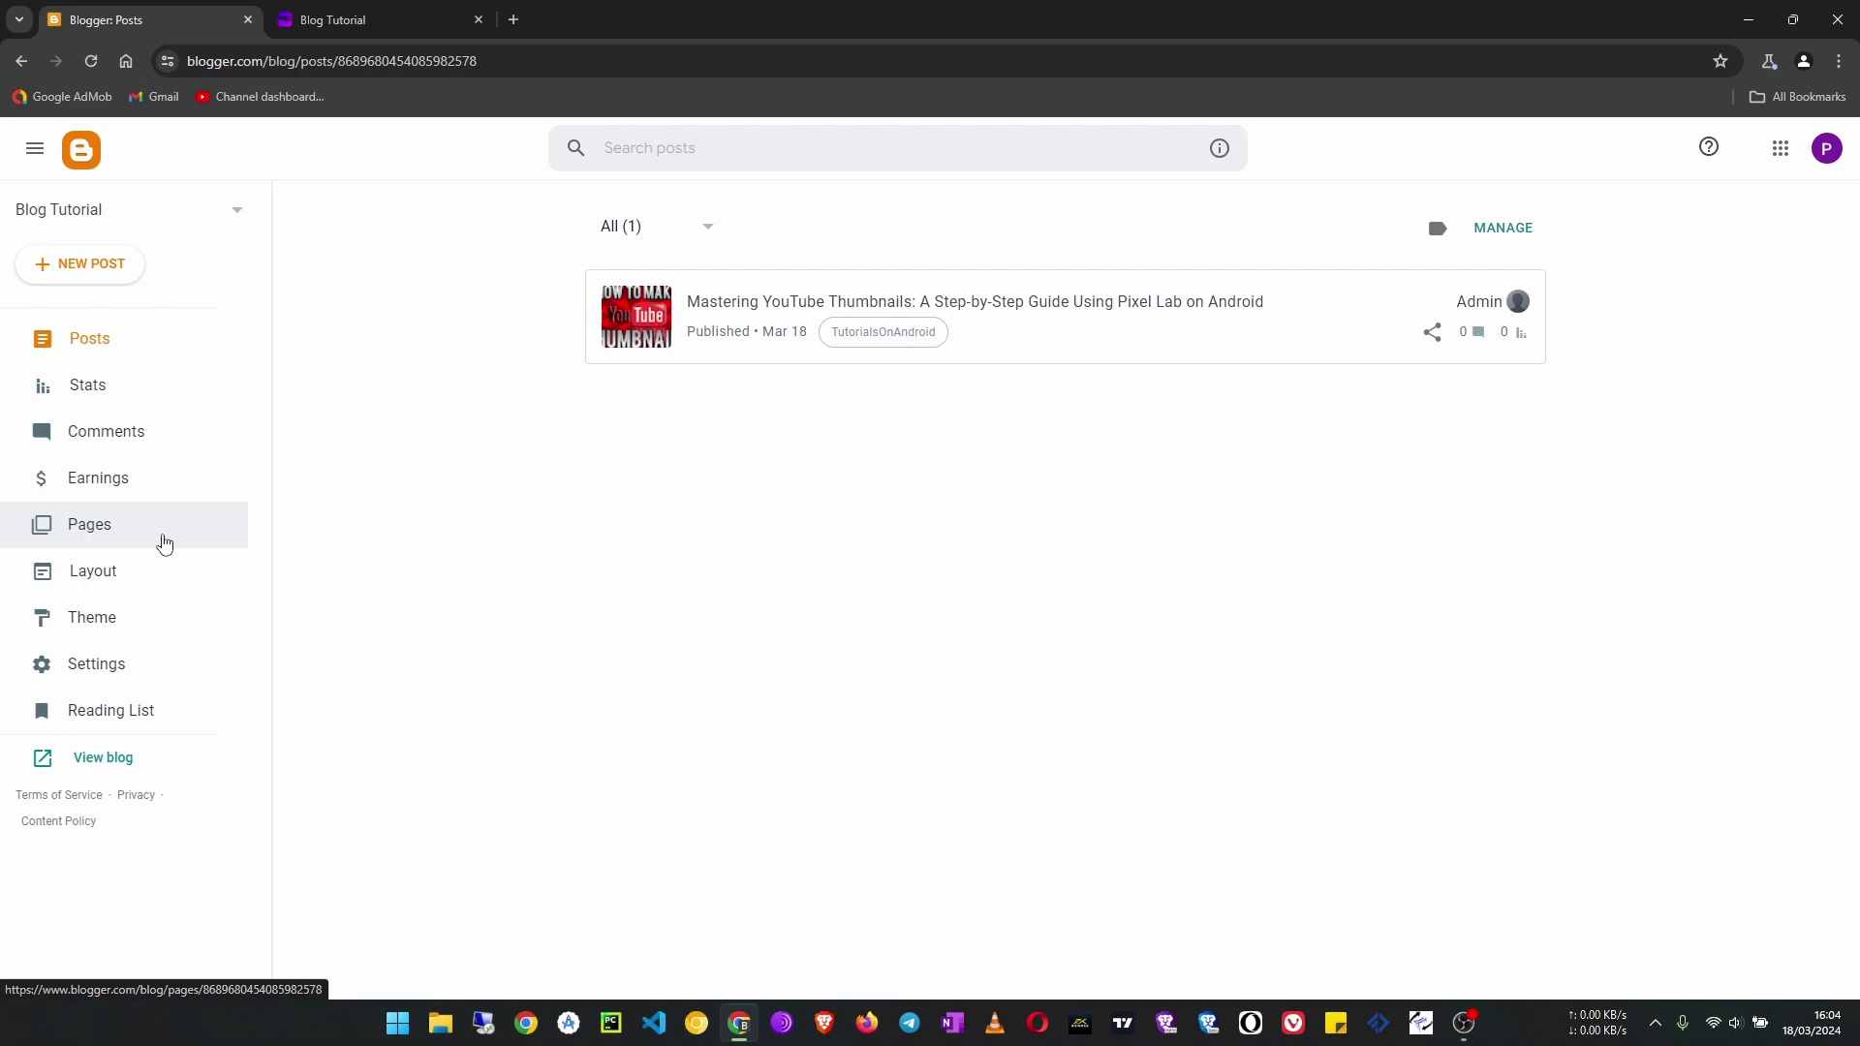
pyautogui.click(107, 533)
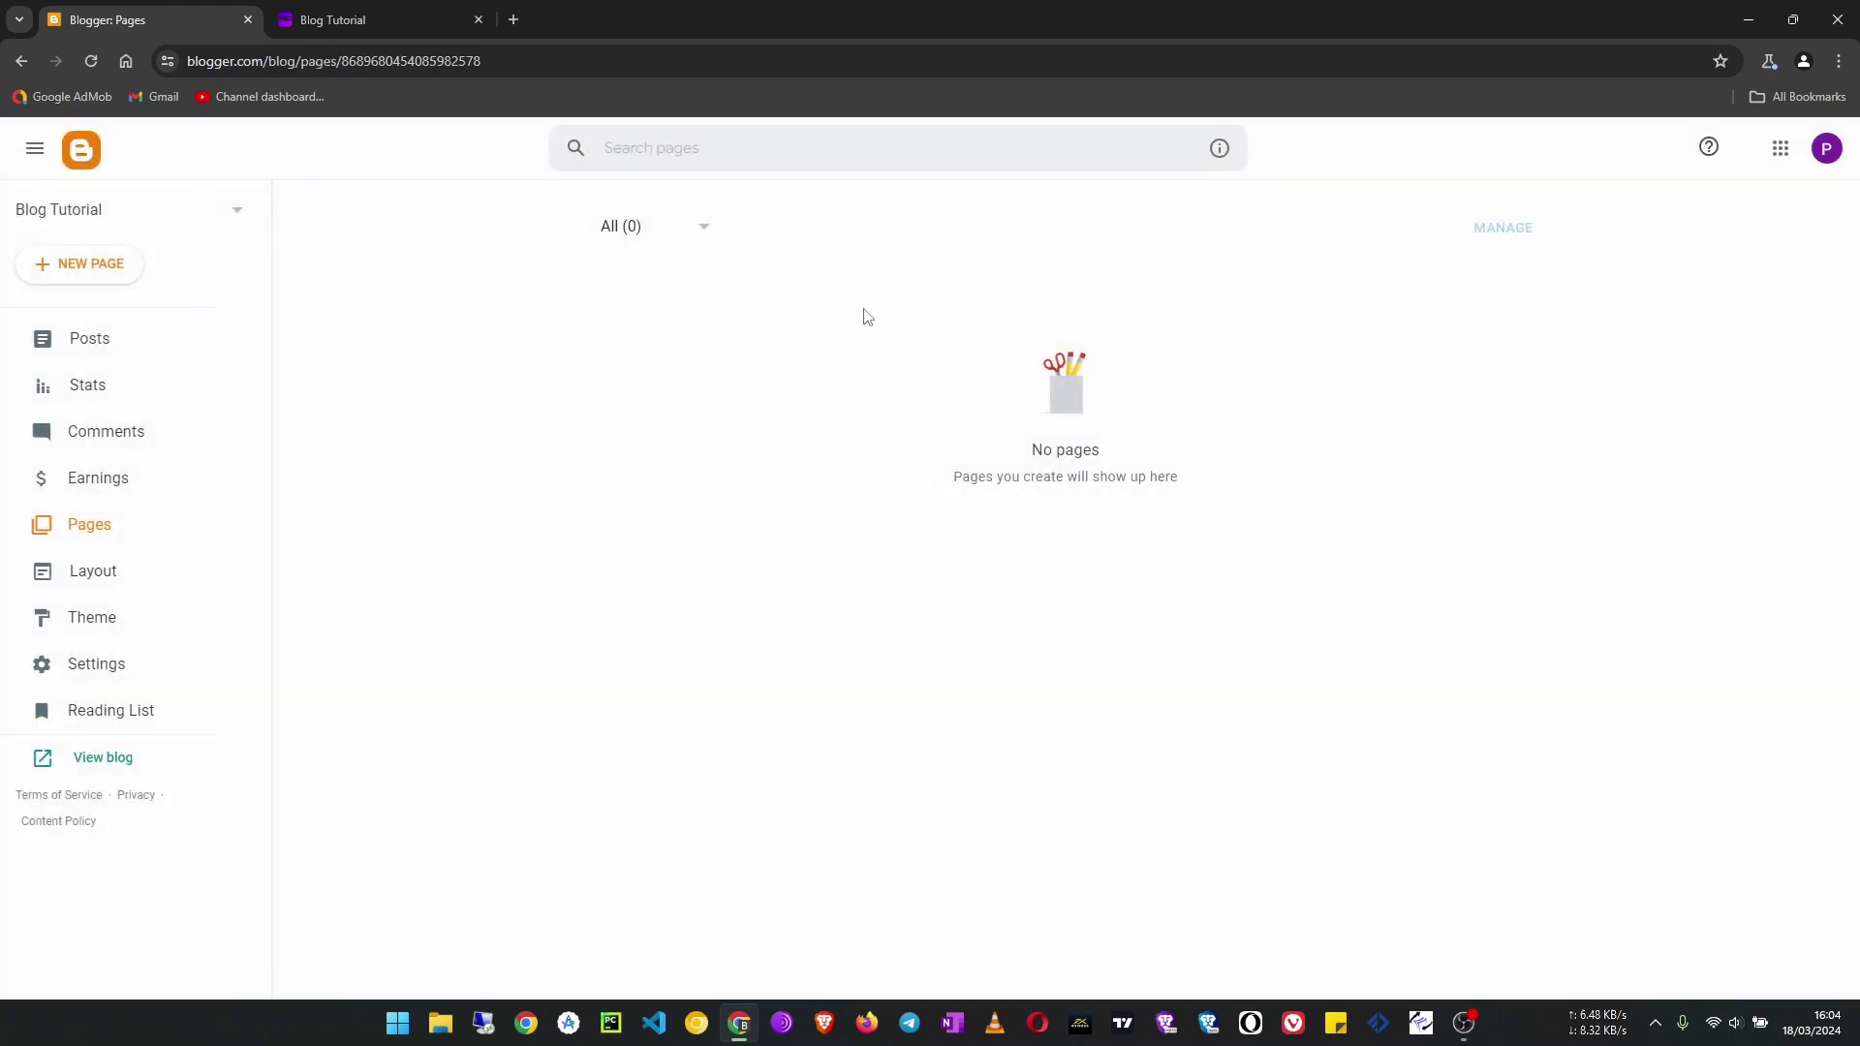
pyautogui.click(98, 265)
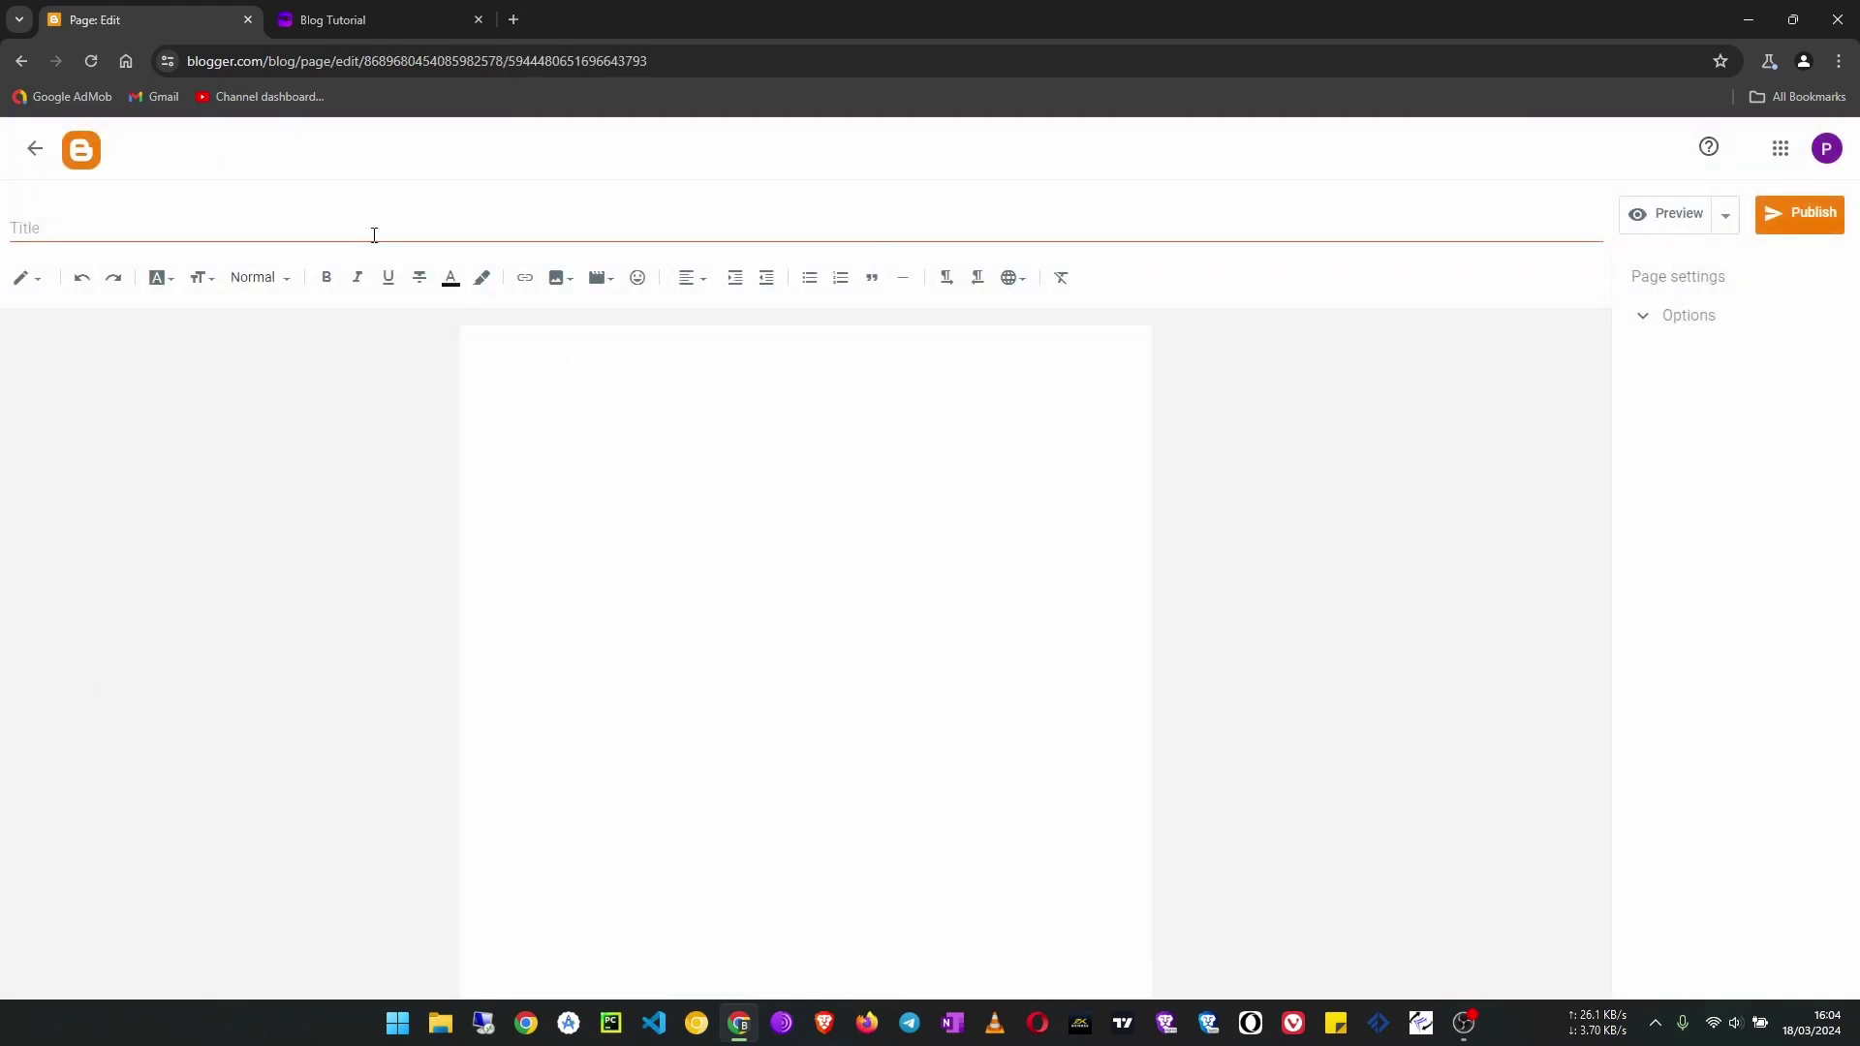
pyautogui.click(373, 234)
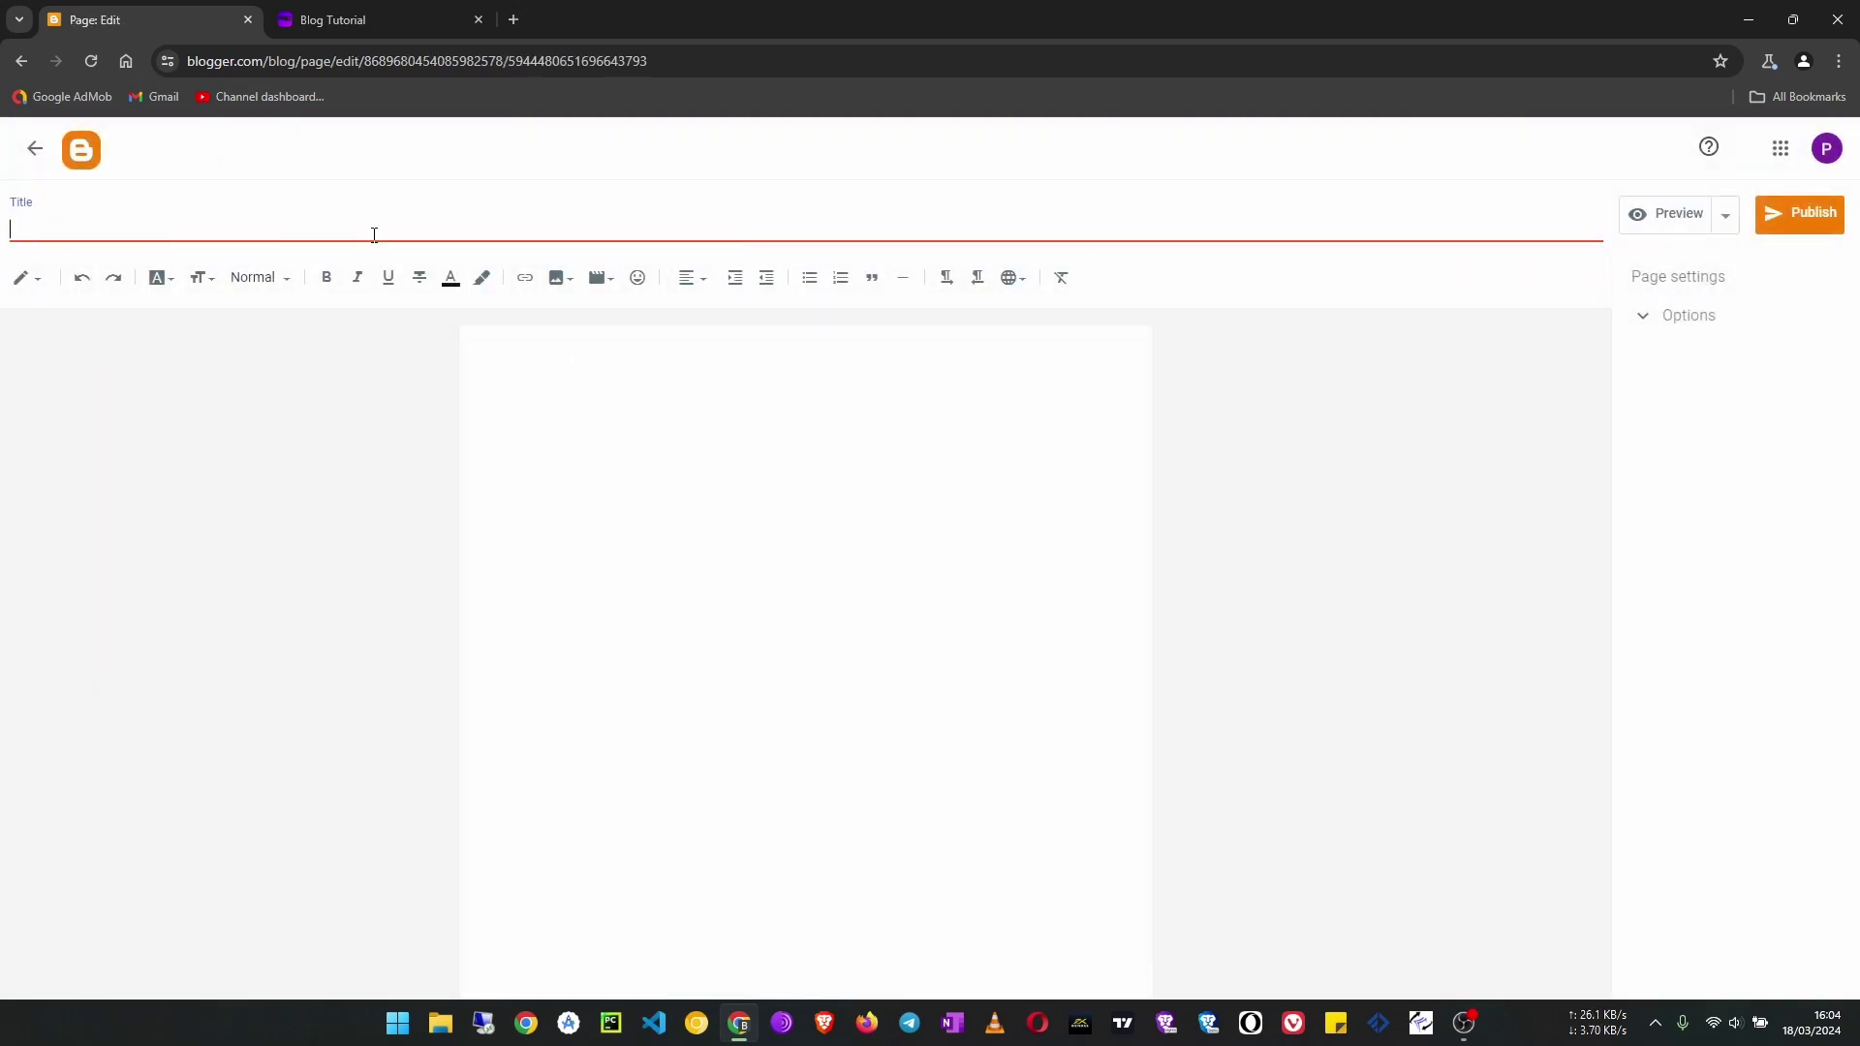
pyautogui.write('Example page')
pyautogui.click(768, 408)
# Check the page's reader comment options, keep comments allowed, and publish the page
pyautogui.click(1649, 329)
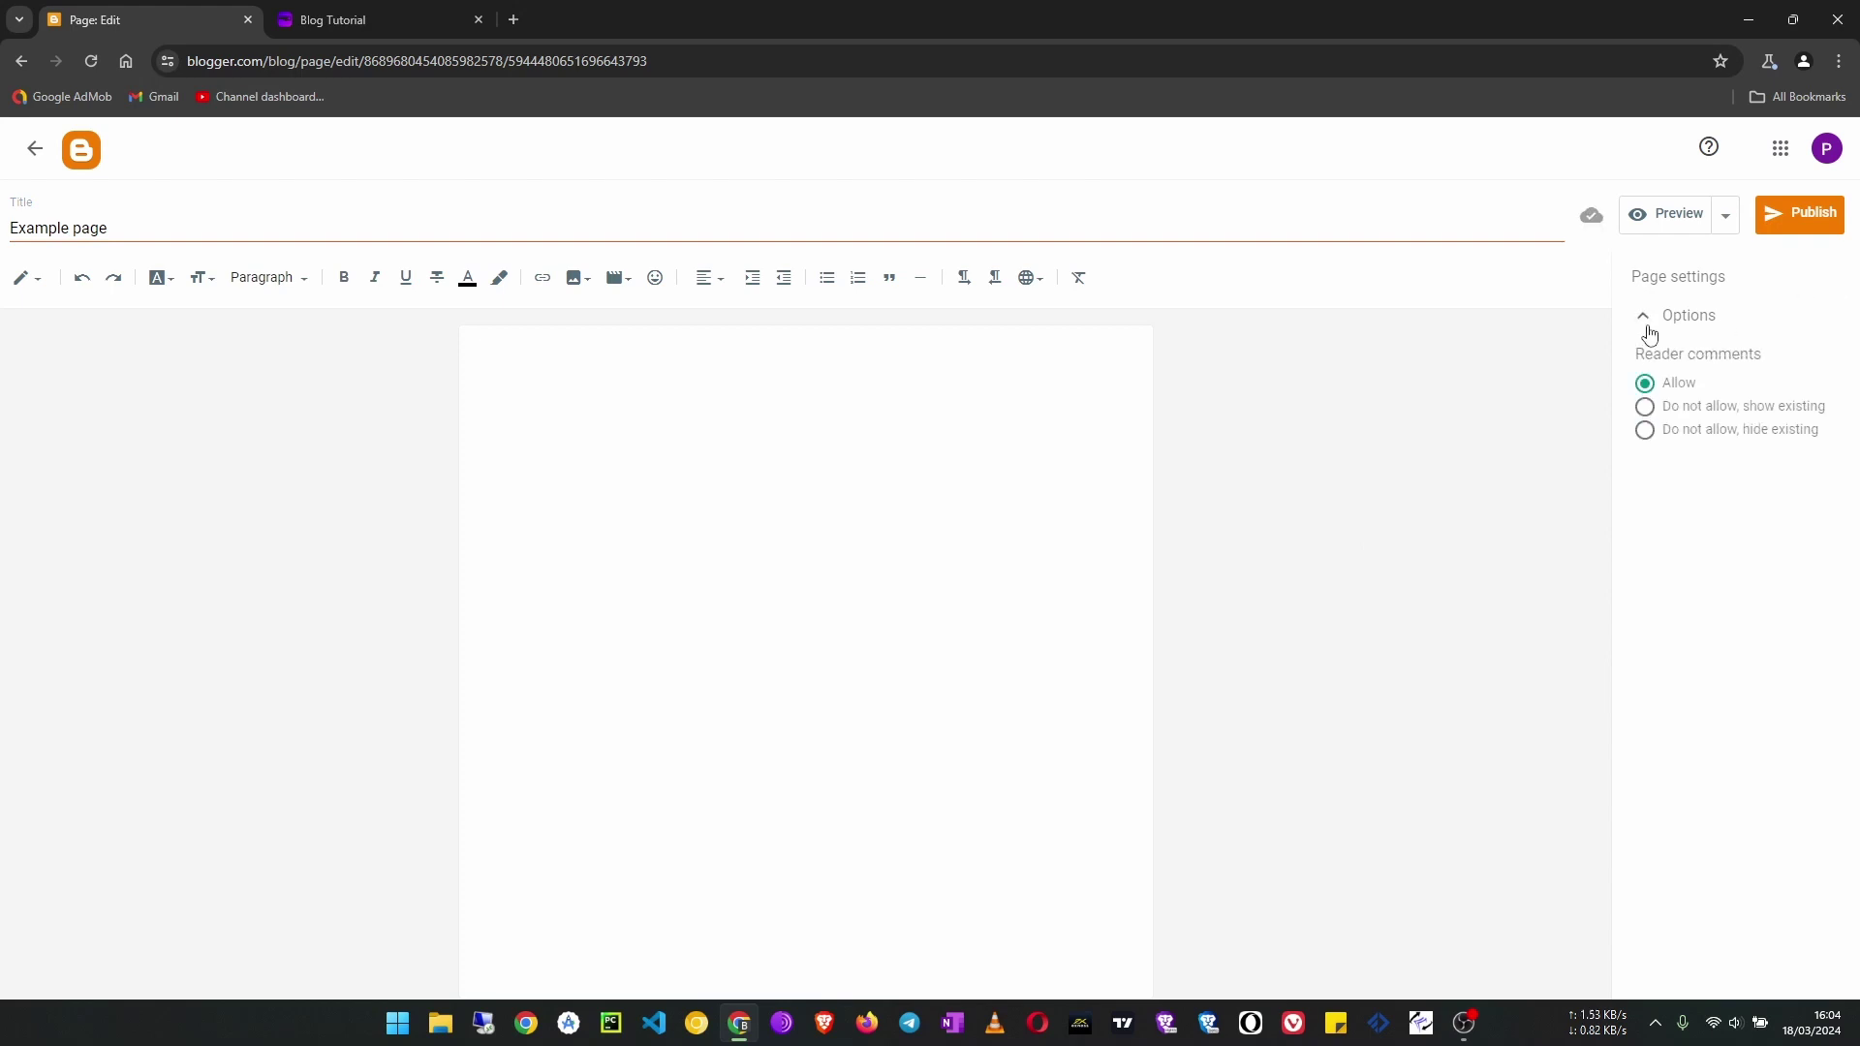
pyautogui.click(1642, 335)
pyautogui.click(1649, 315)
pyautogui.click(223, 226)
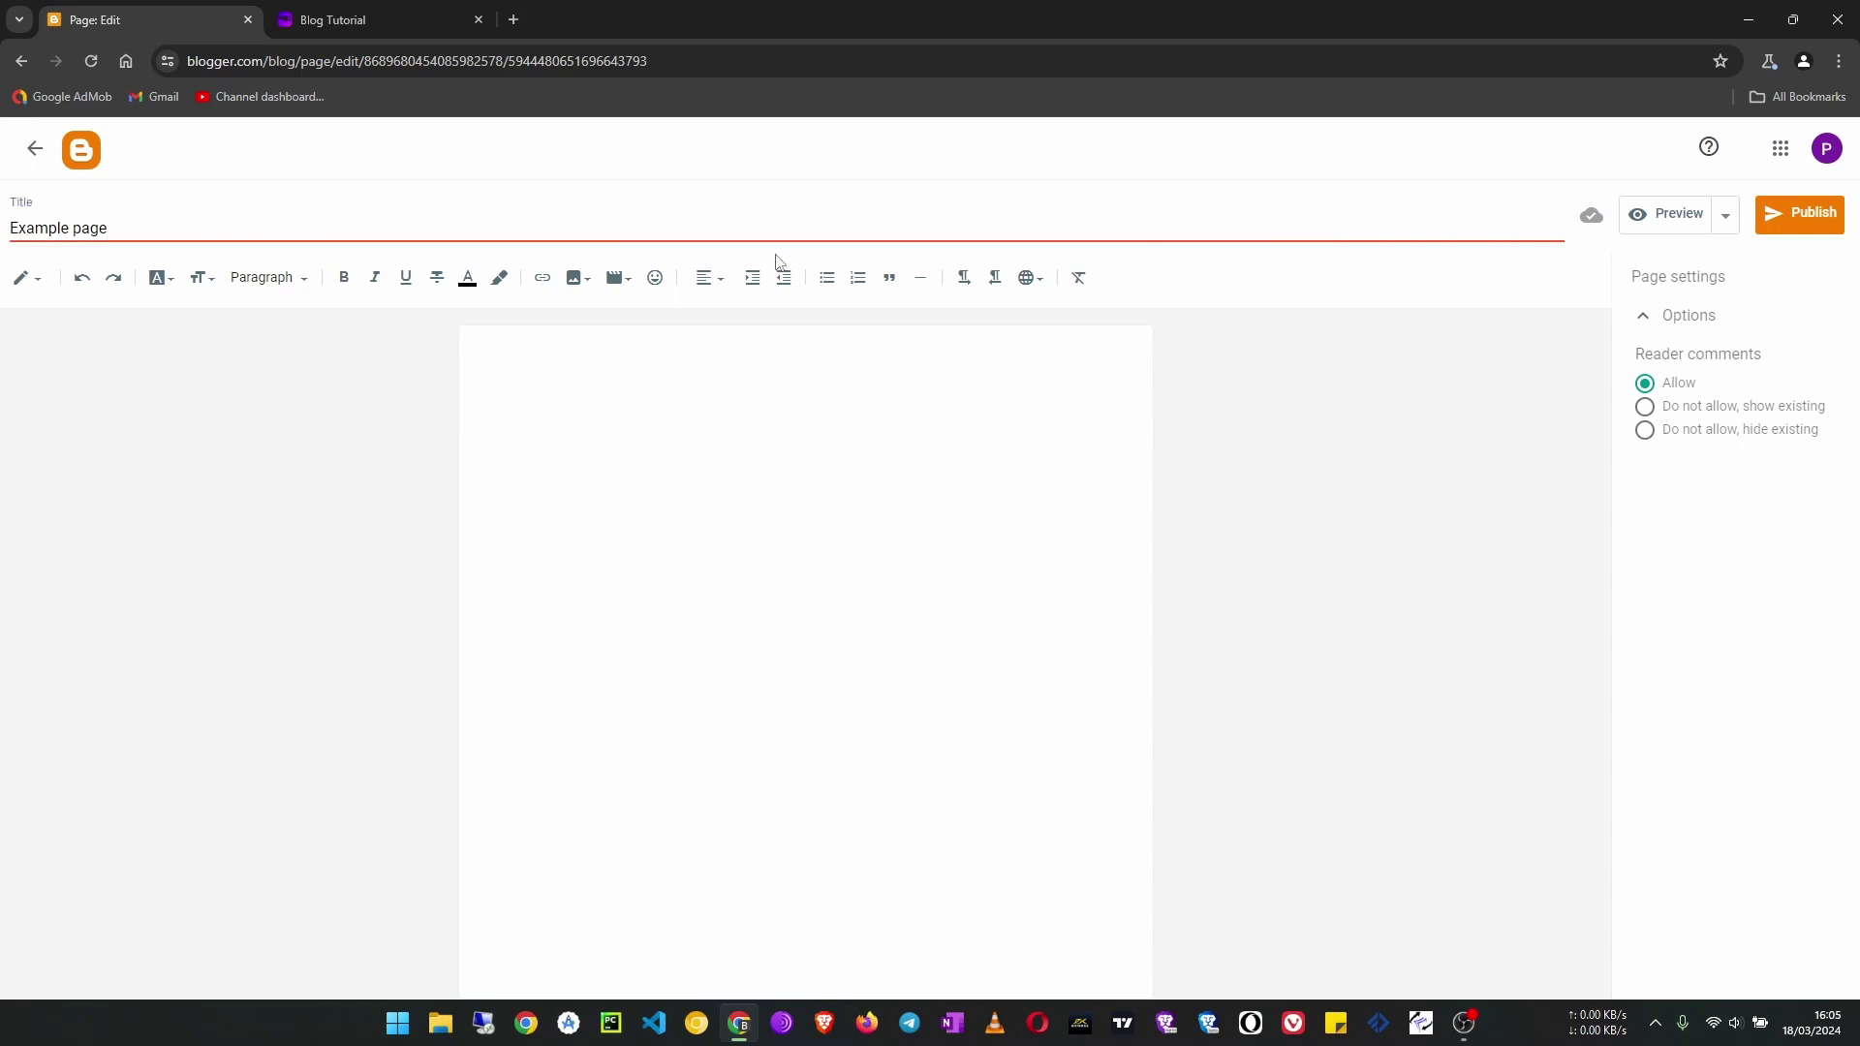
pyautogui.click(1796, 214)
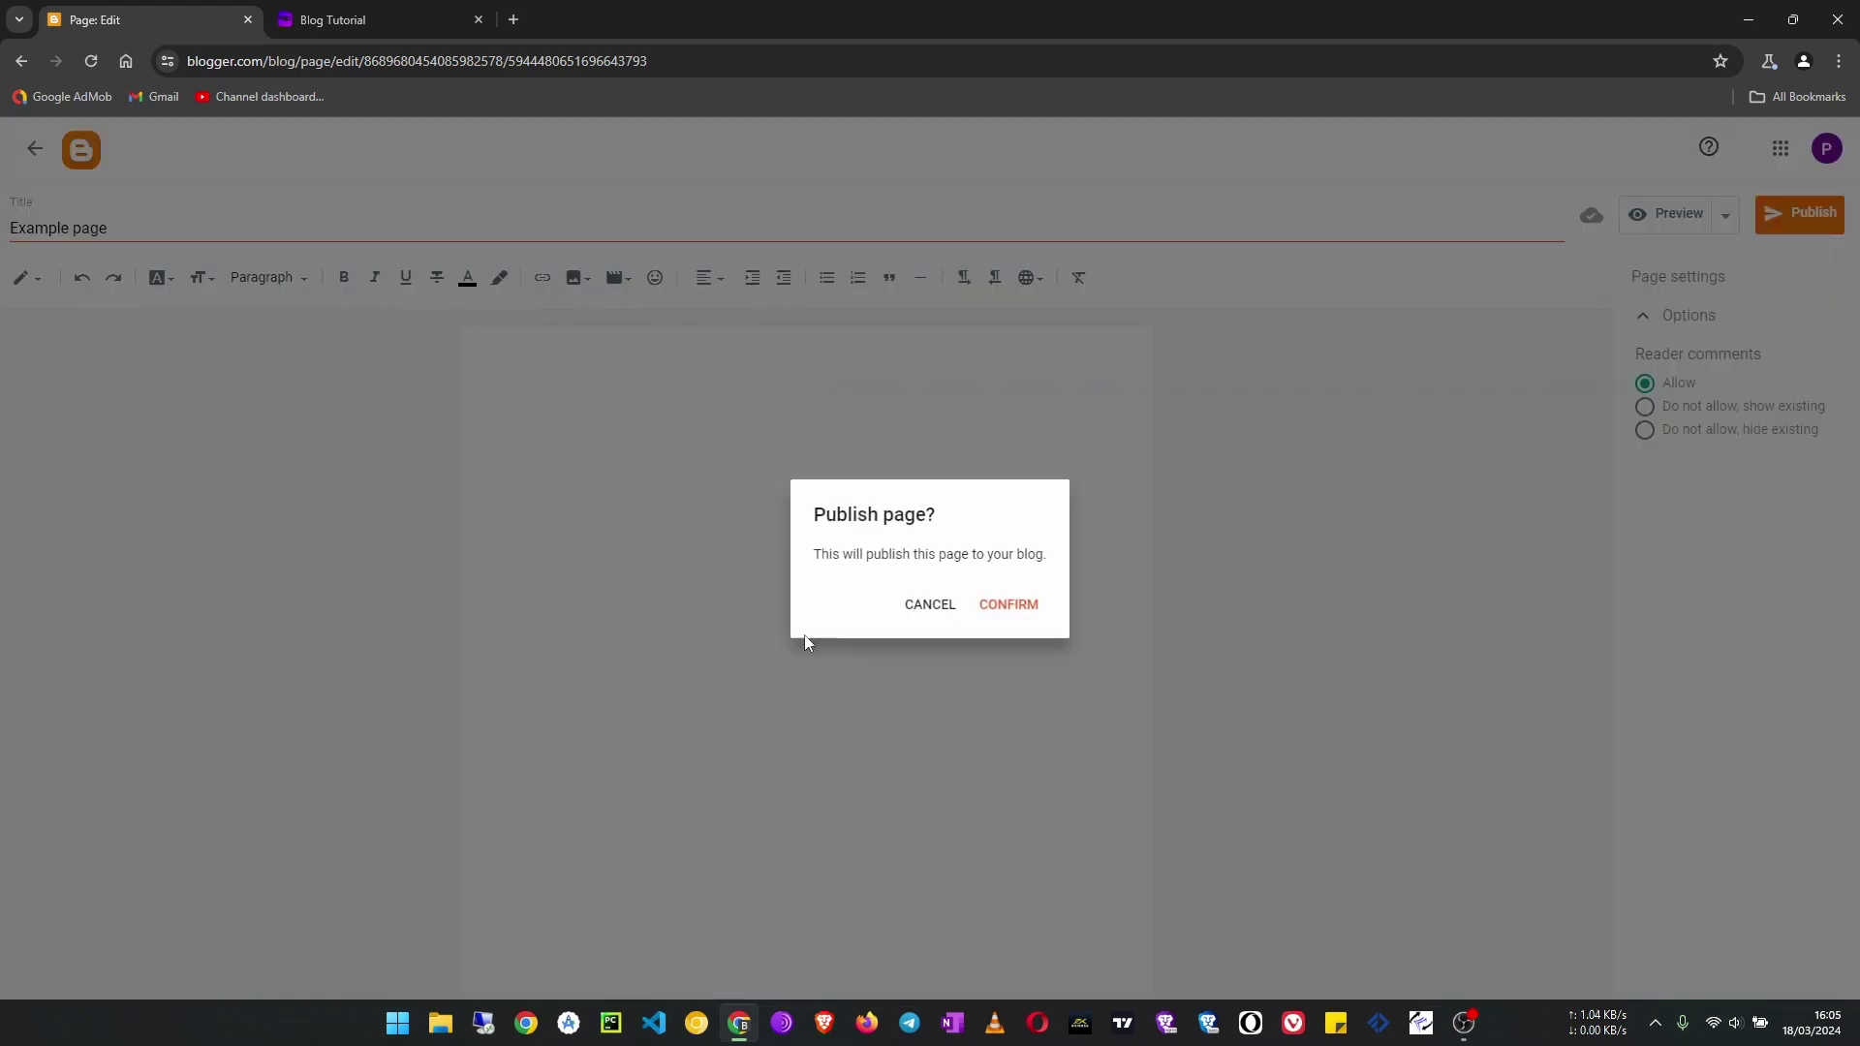
pyautogui.click(1008, 606)
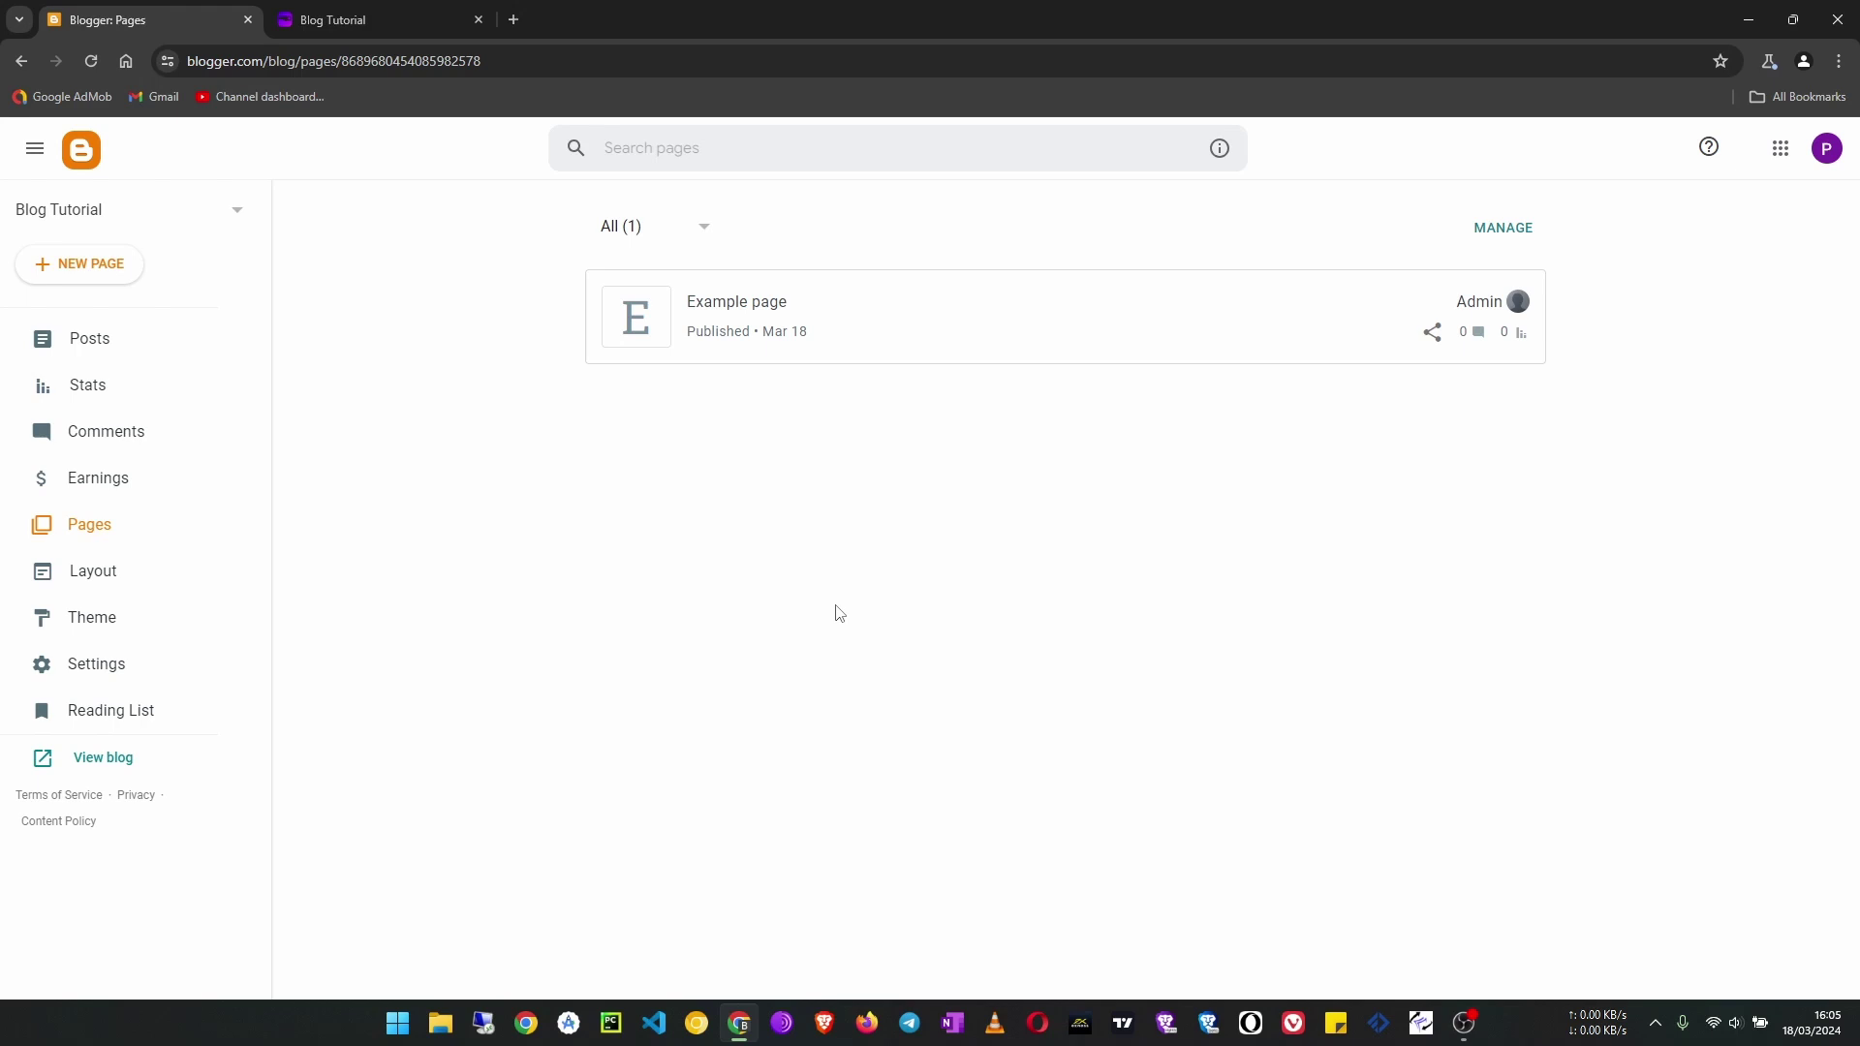
# Reload the live blog, look for the new page on the homepage, and return to the Blogger dashboard
pyautogui.click(366, 17)
pyautogui.click(89, 62)
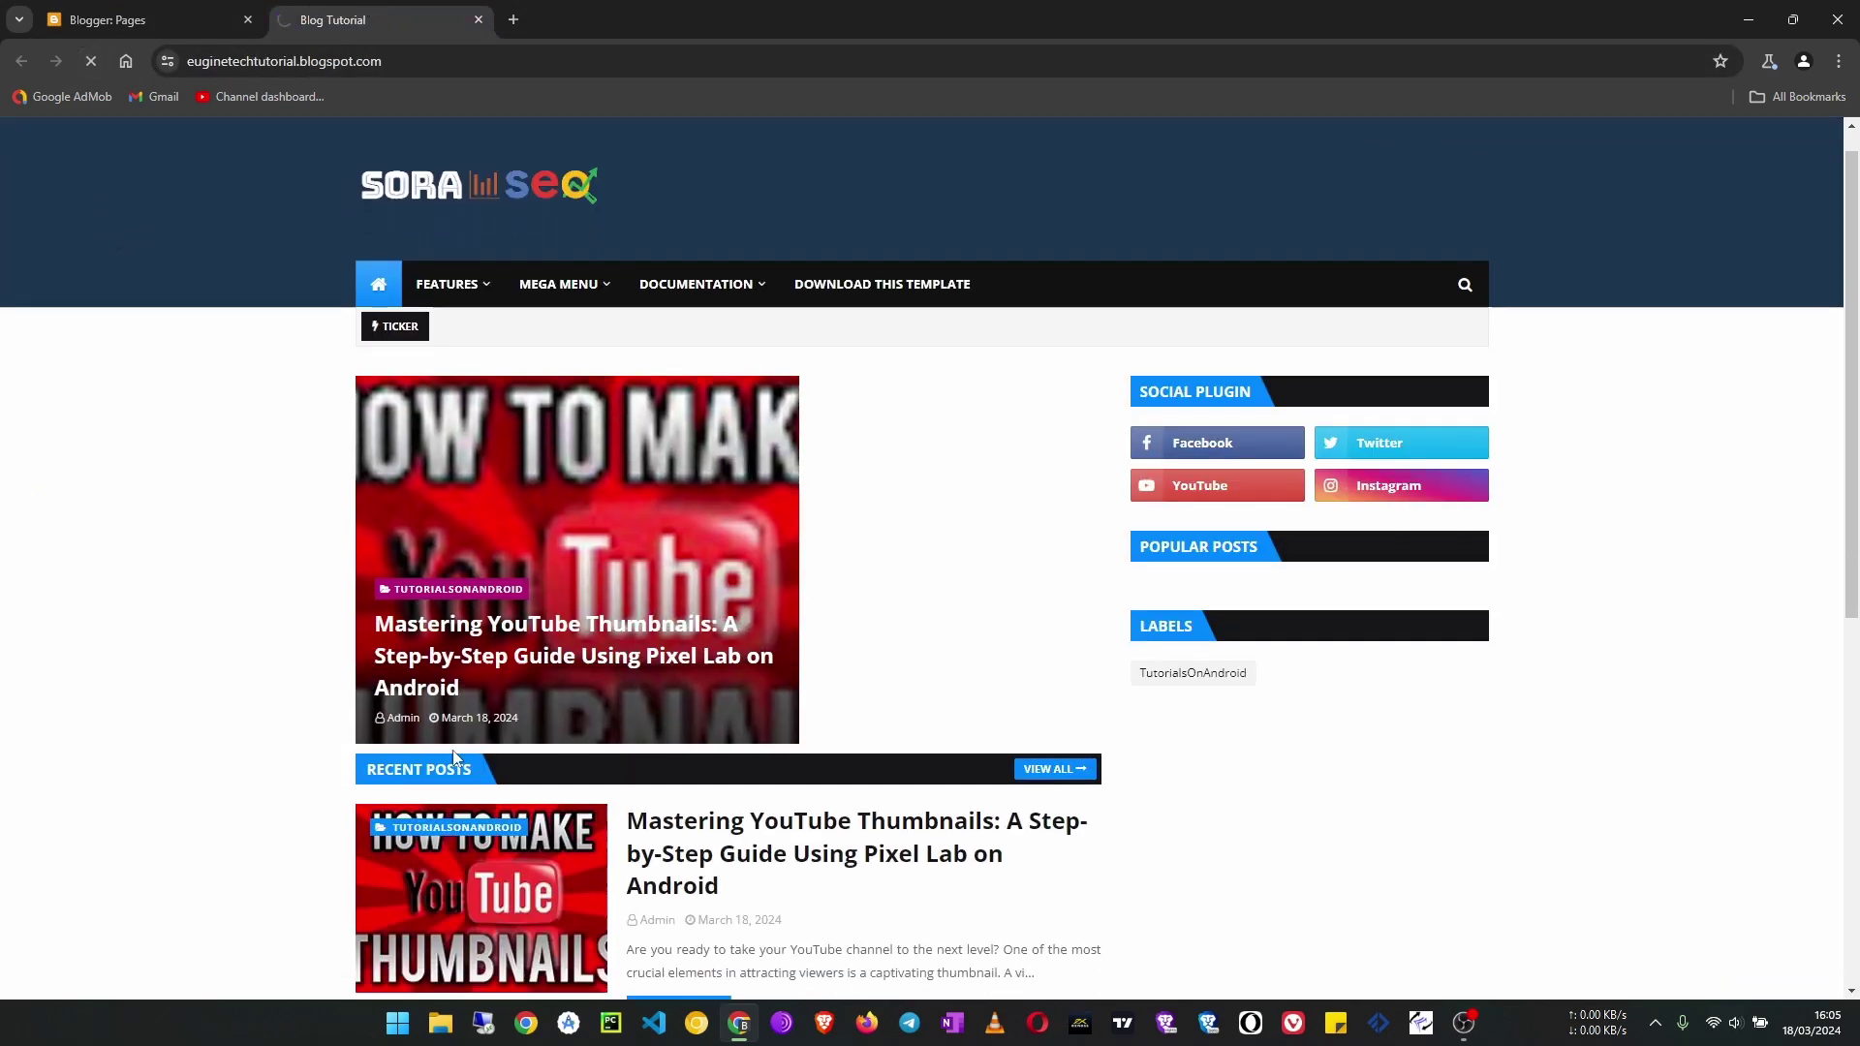
pyautogui.scroll(-7, 459, 759)
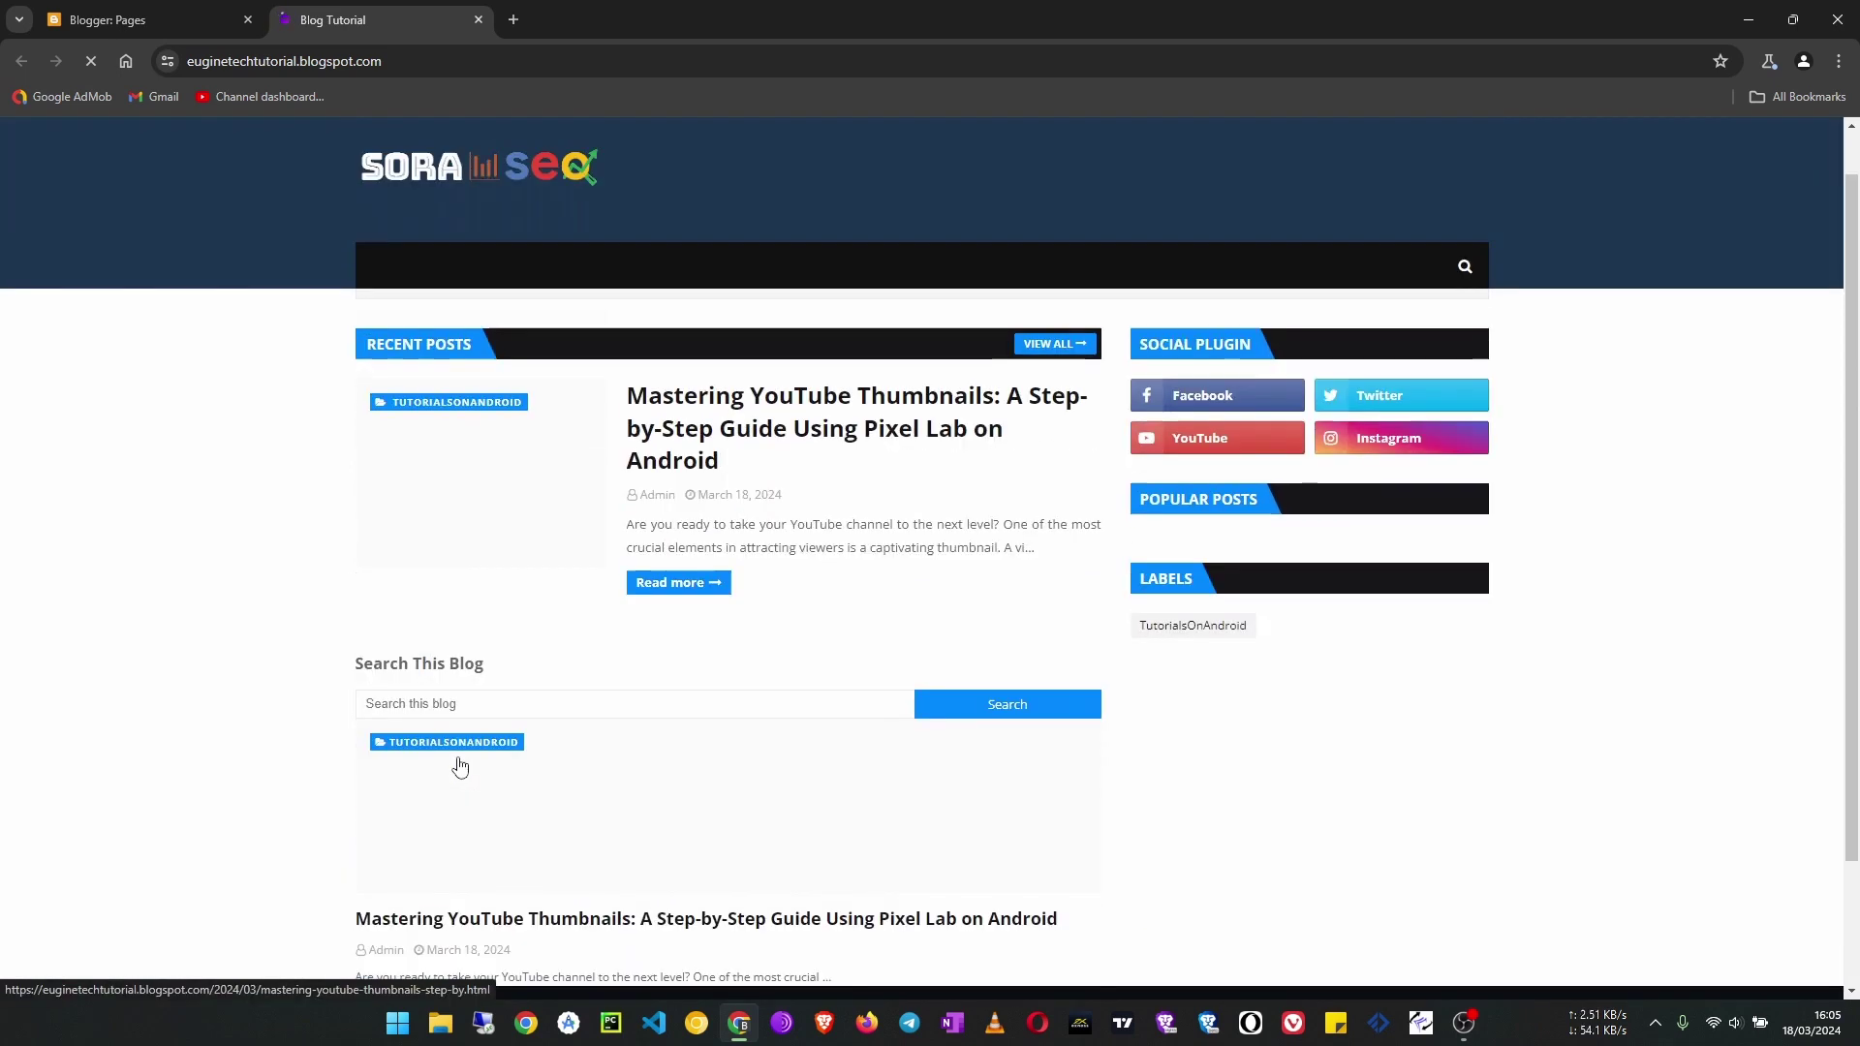
pyautogui.scroll(-2, 459, 759)
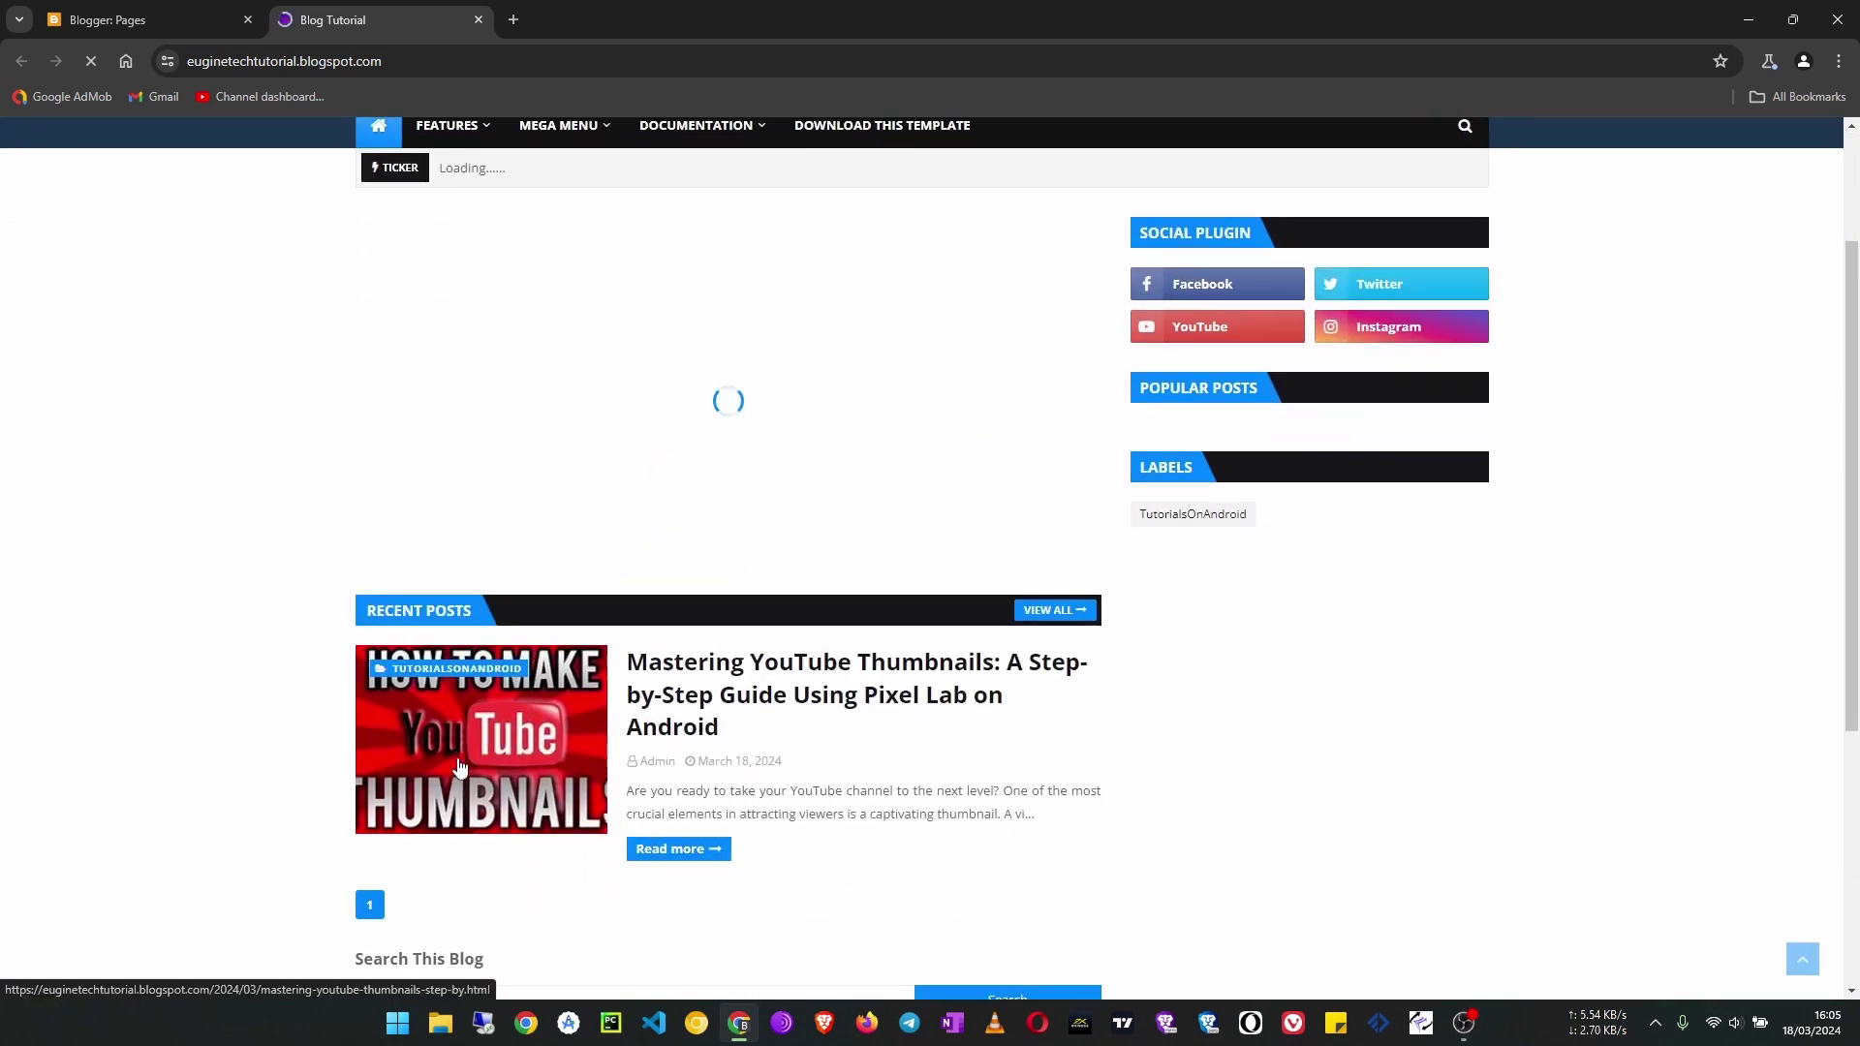
pyautogui.click(130, 26)
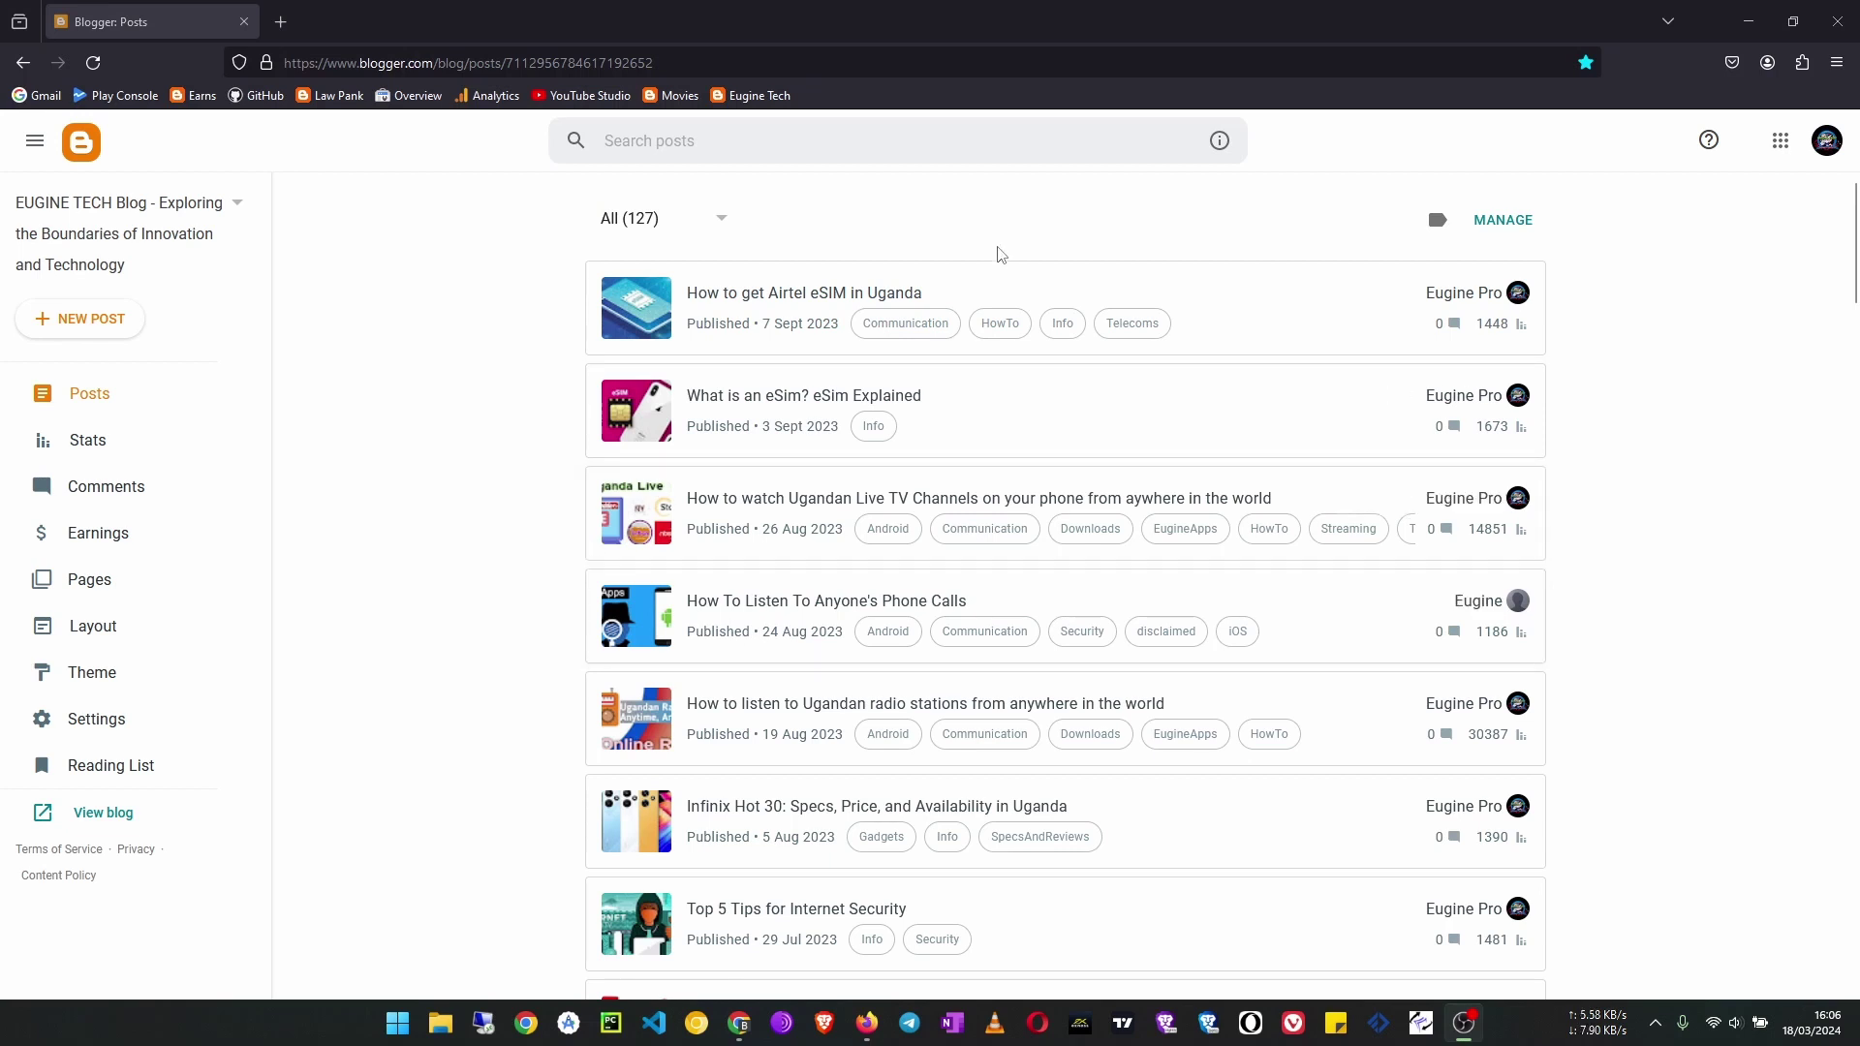
# Look through the list of published posts in the EUGINE TECH Blog
pyautogui.scroll(-15, 984, 685)
pyautogui.scroll(9, 979, 690)
pyautogui.scroll(8, 978, 690)
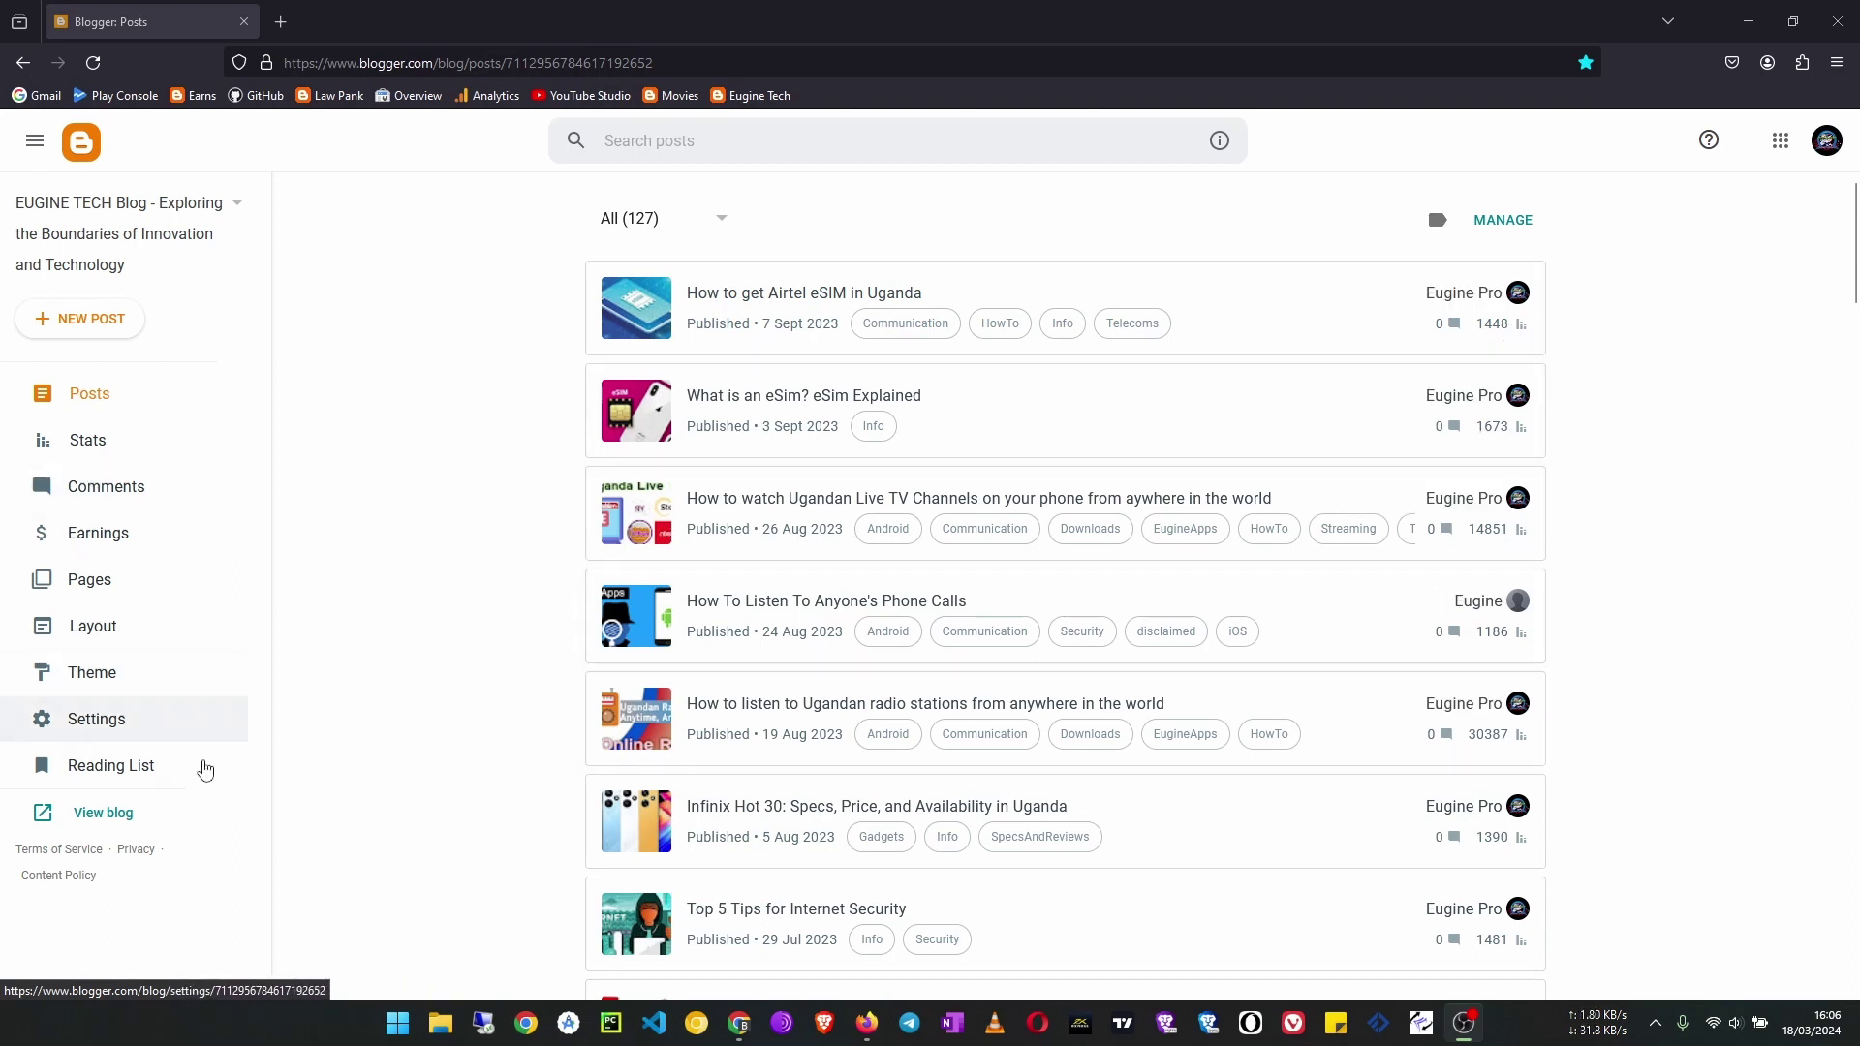
# Back up the EUGINE TECH Blog's content from its settings and download the backup file
pyautogui.click(108, 720)
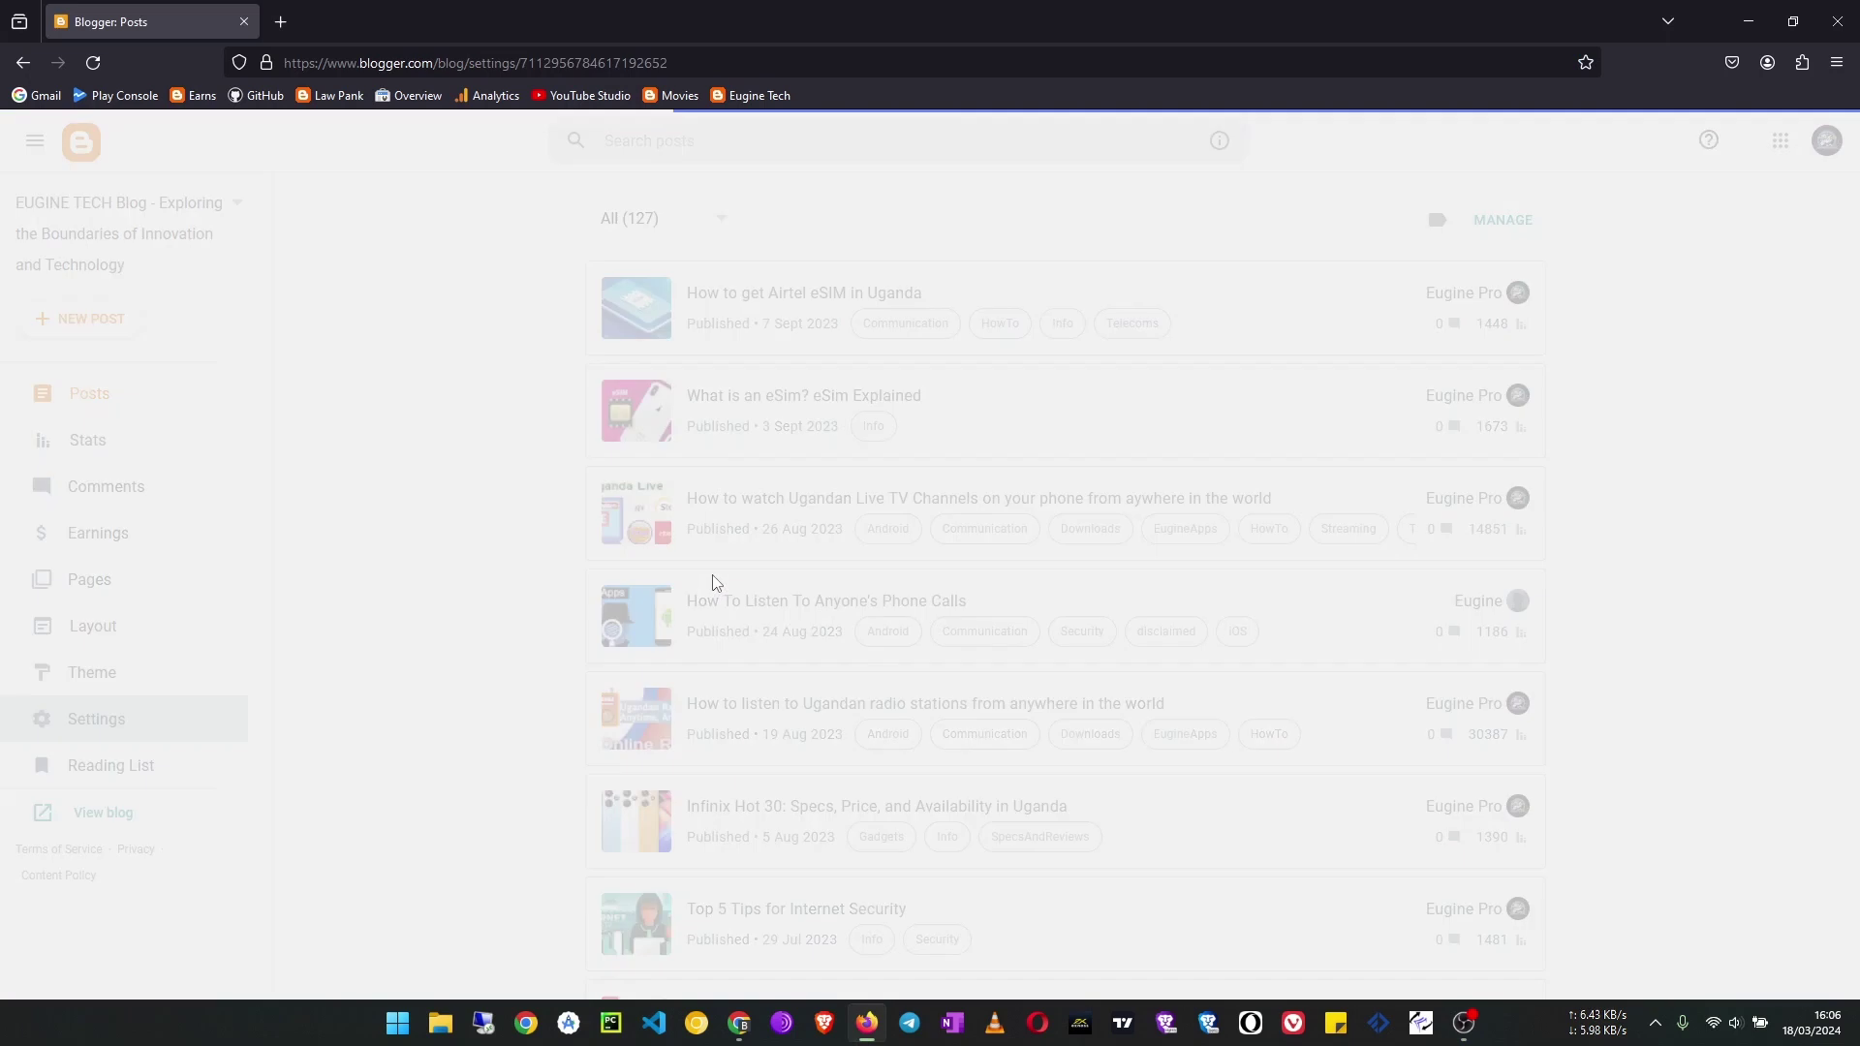
pyautogui.scroll(-8, 819, 581)
pyautogui.scroll(-15, 797, 650)
pyautogui.scroll(-18, 796, 652)
pyautogui.scroll(-18, 794, 643)
pyautogui.scroll(5, 792, 643)
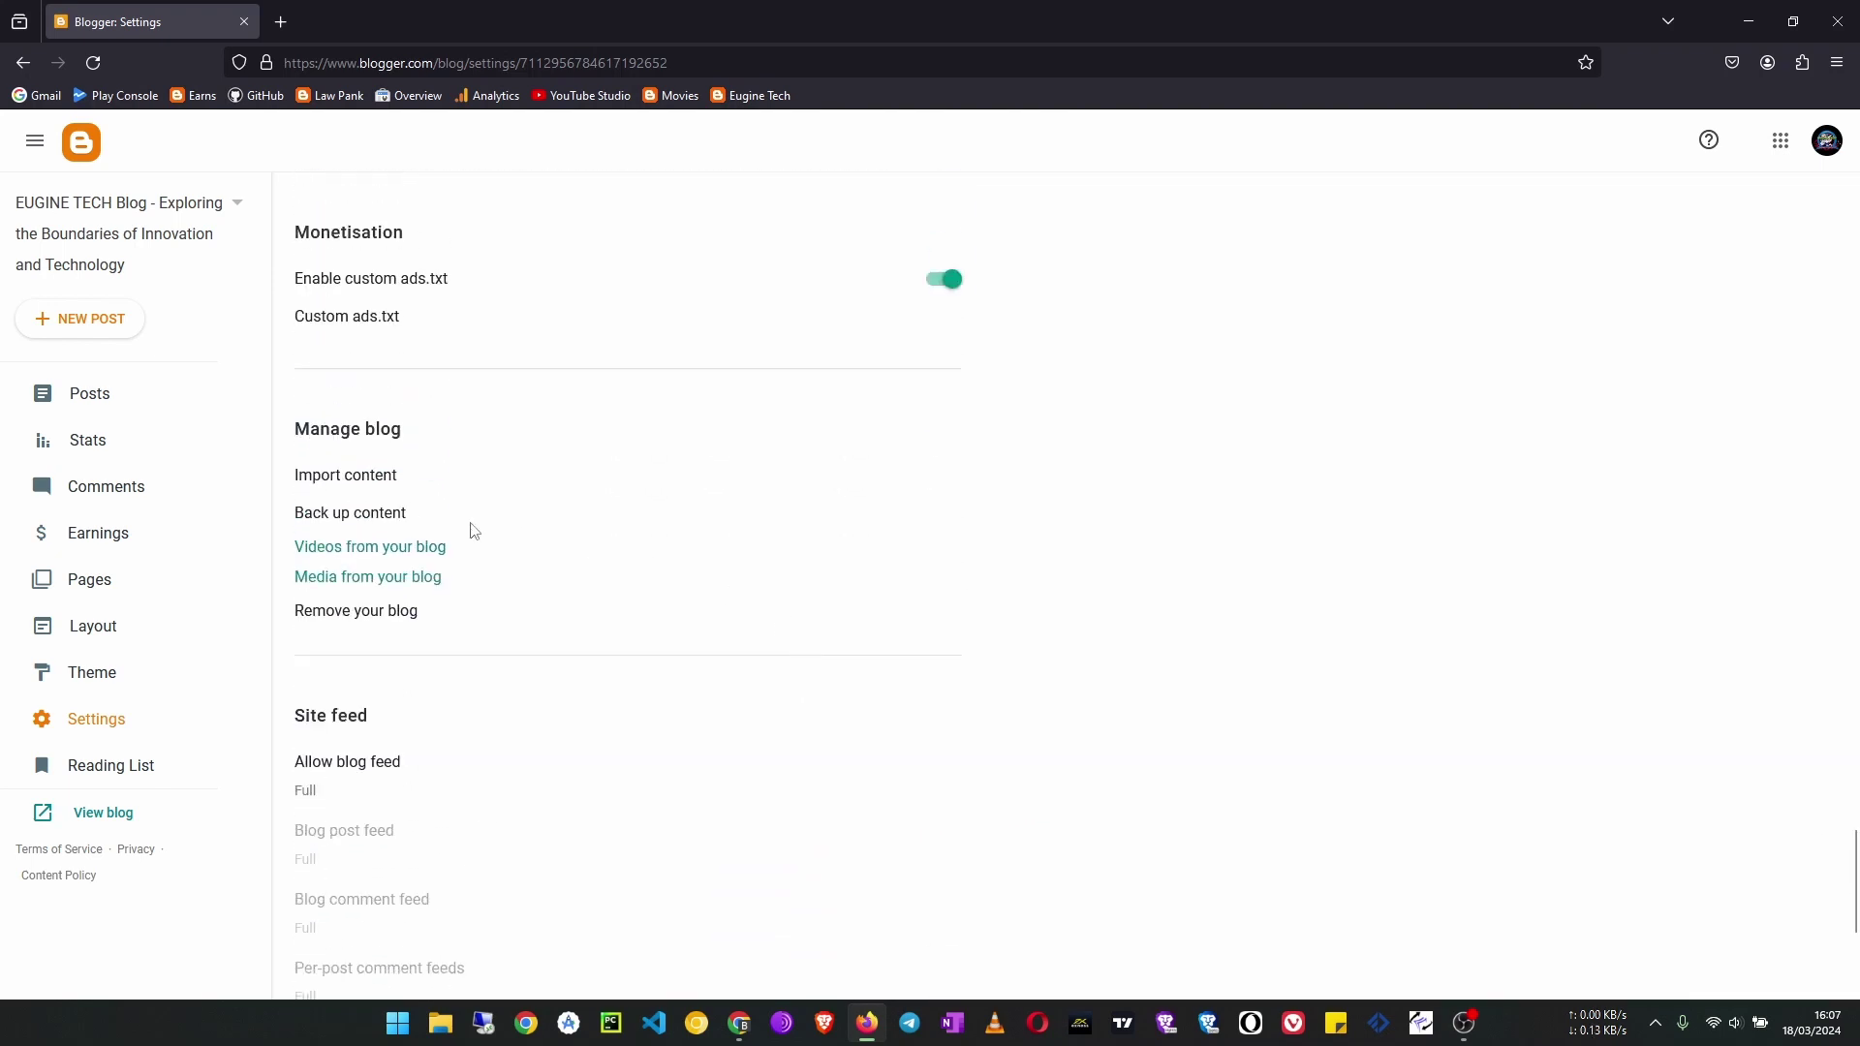
pyautogui.click(369, 523)
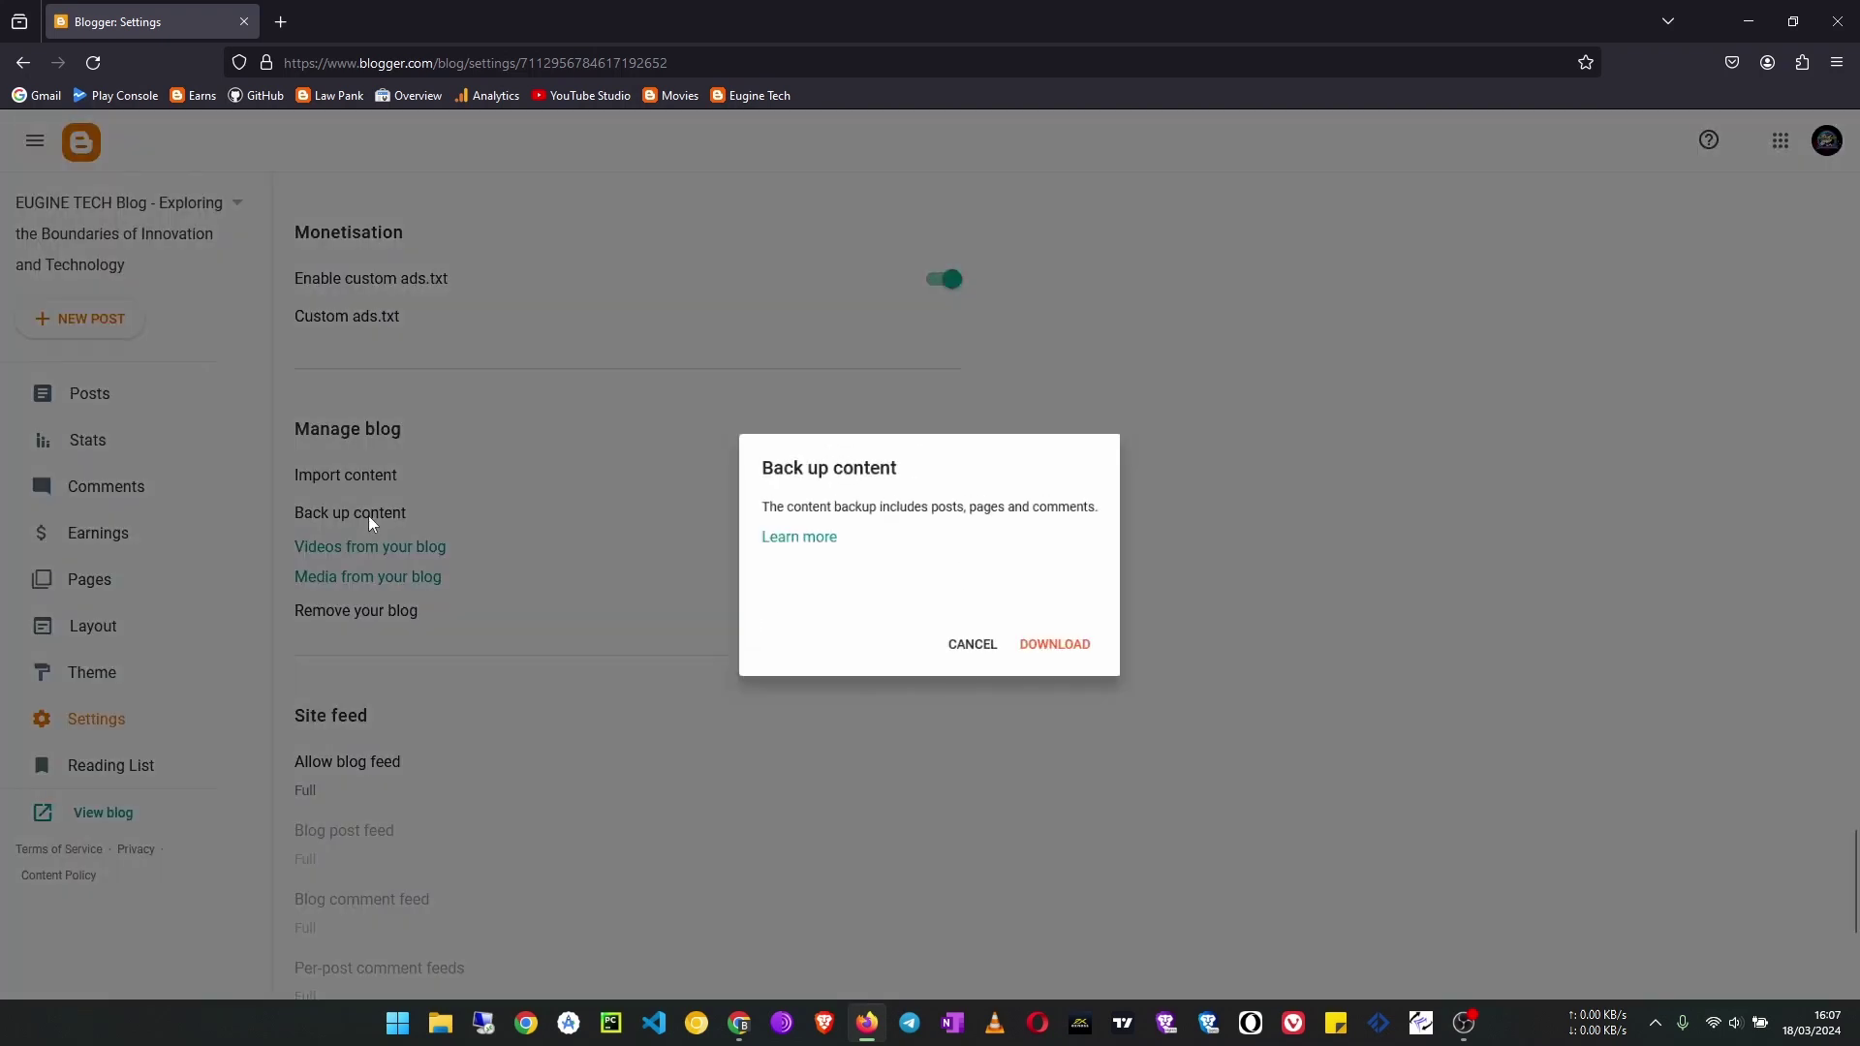
pyautogui.click(1077, 646)
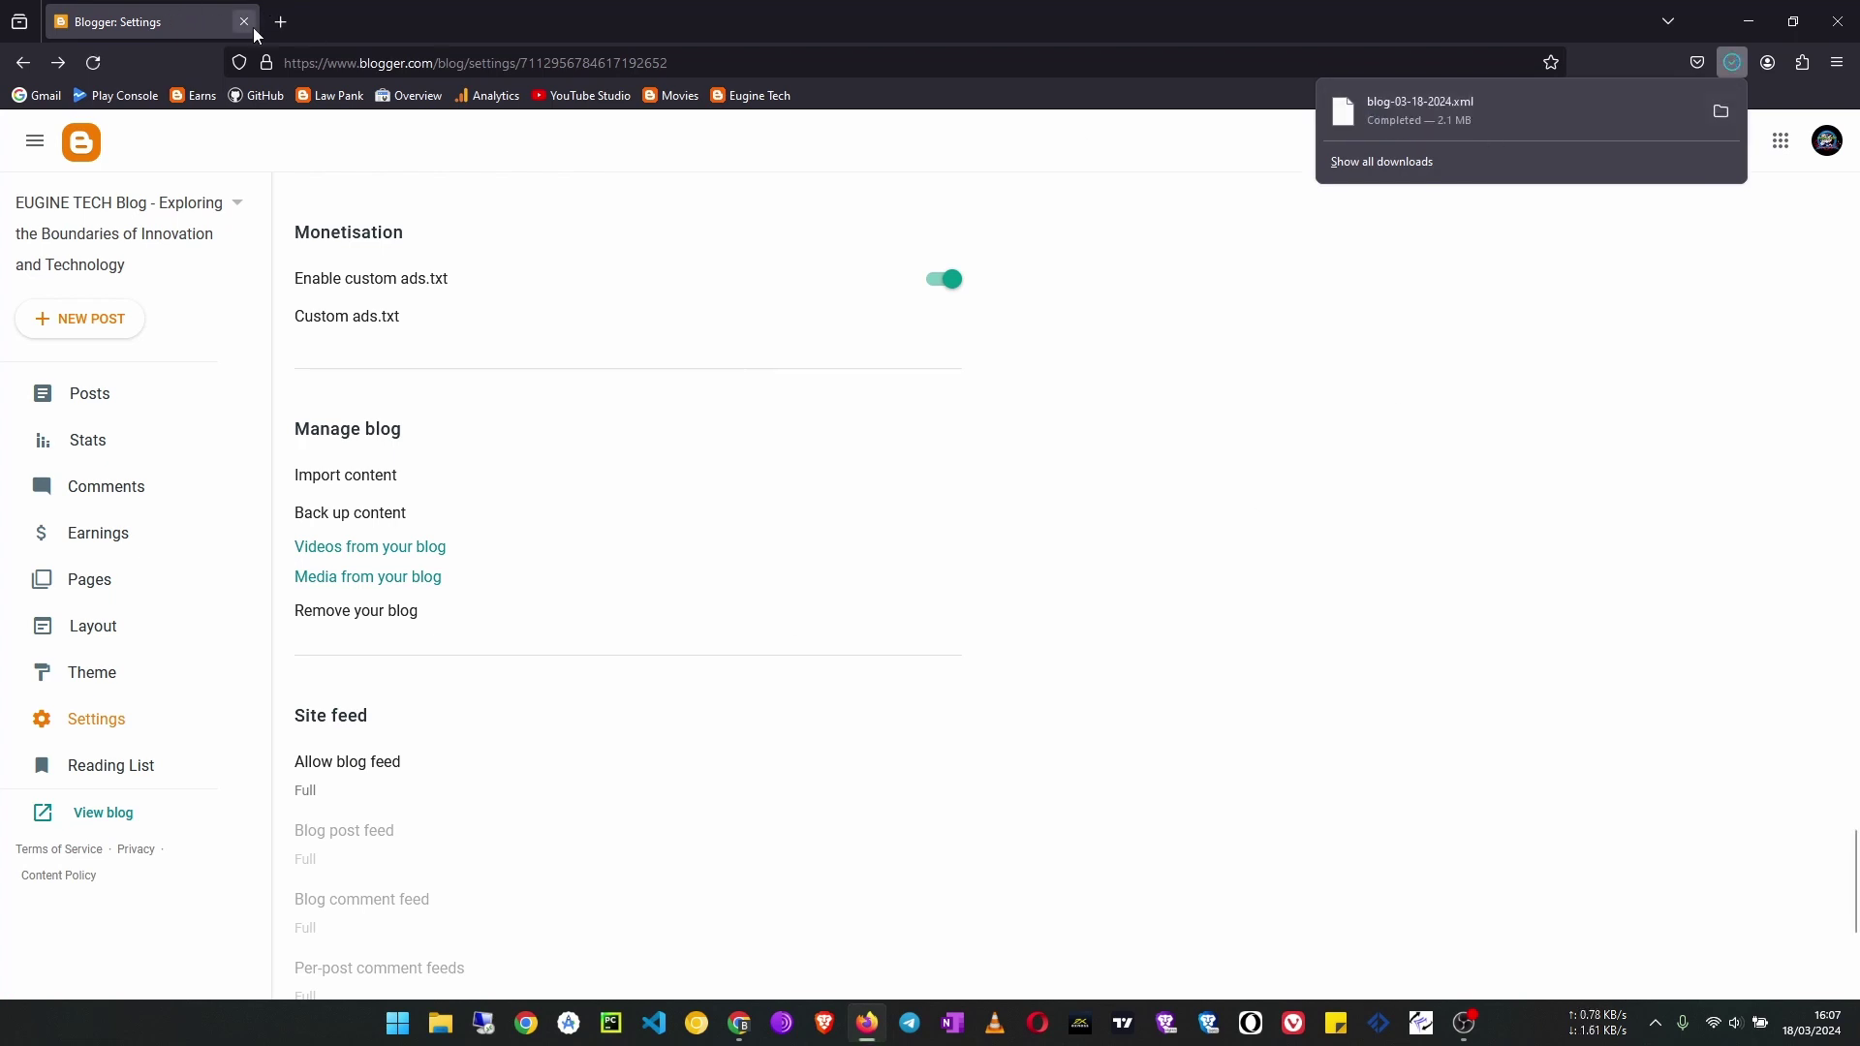
# Switch to the Blog Tutorial dashboard in Chrome and open its settings at the Manage Blog section
pyautogui.click(217, 61)
pyautogui.hotkey('alt', 'Tab')
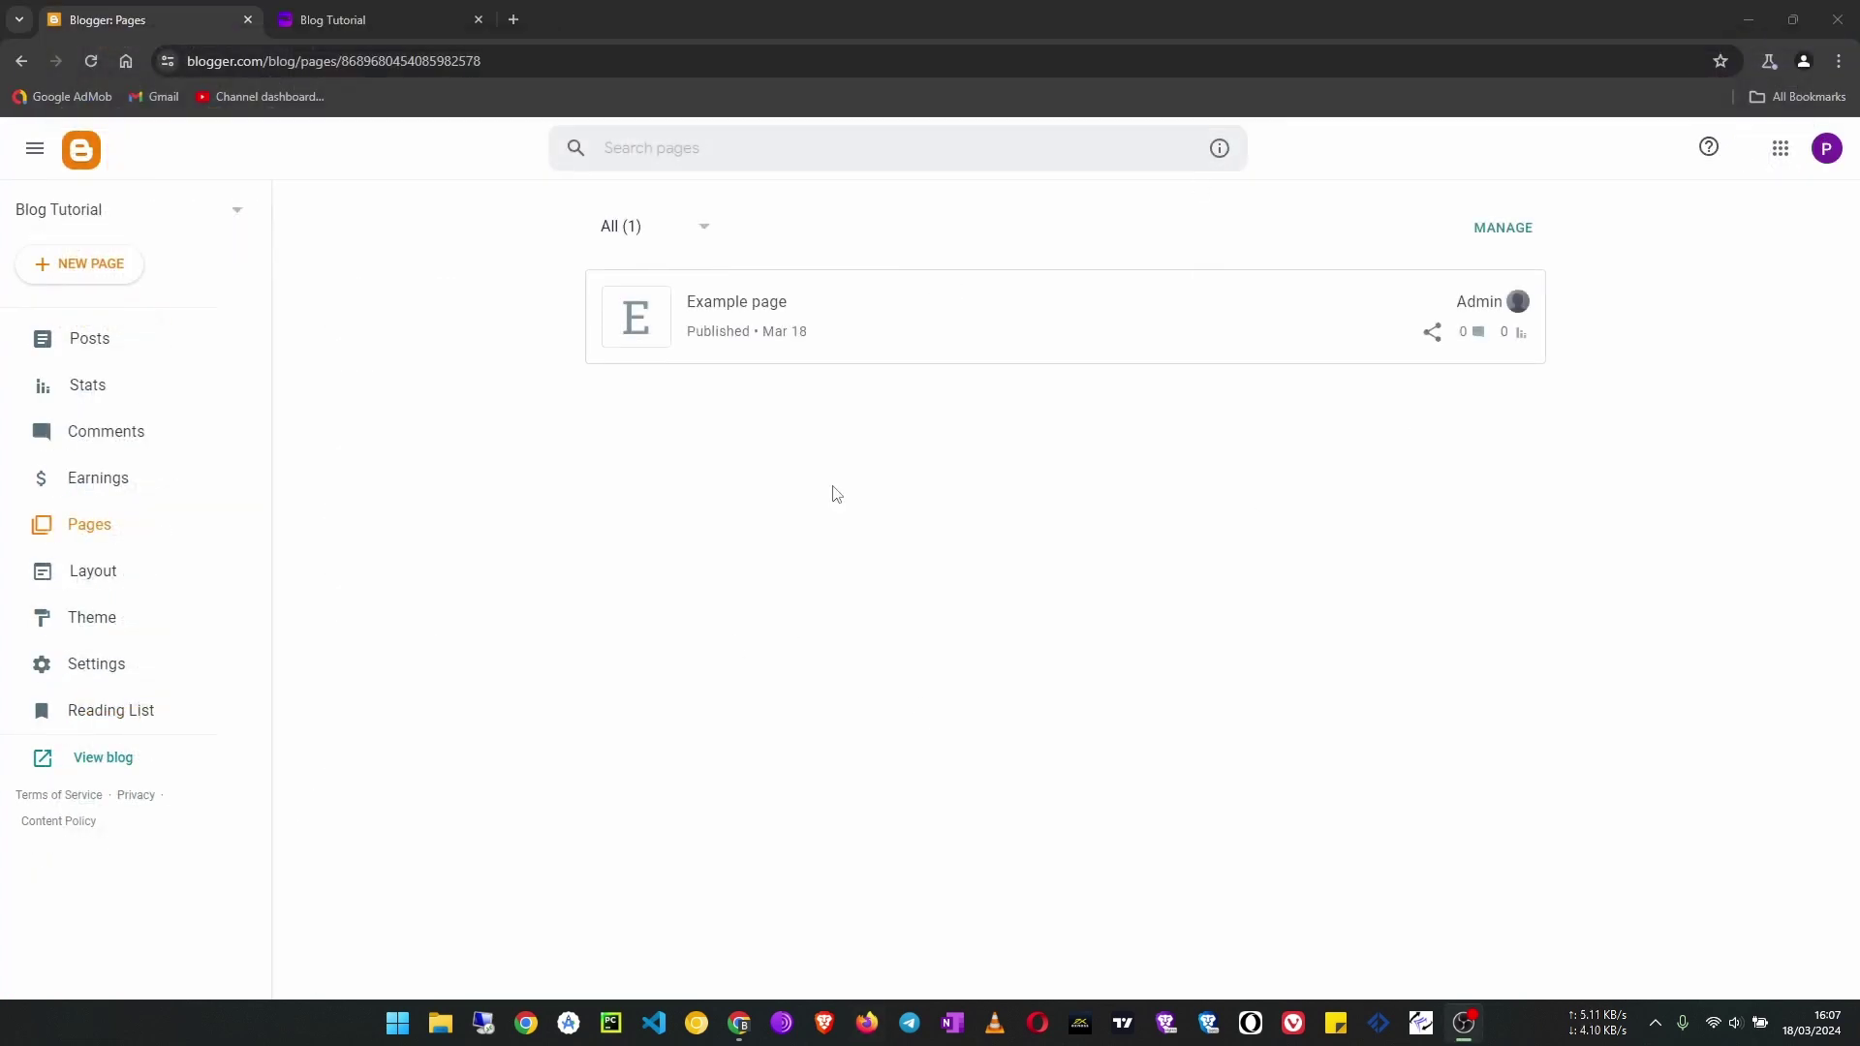
pyautogui.click(87, 339)
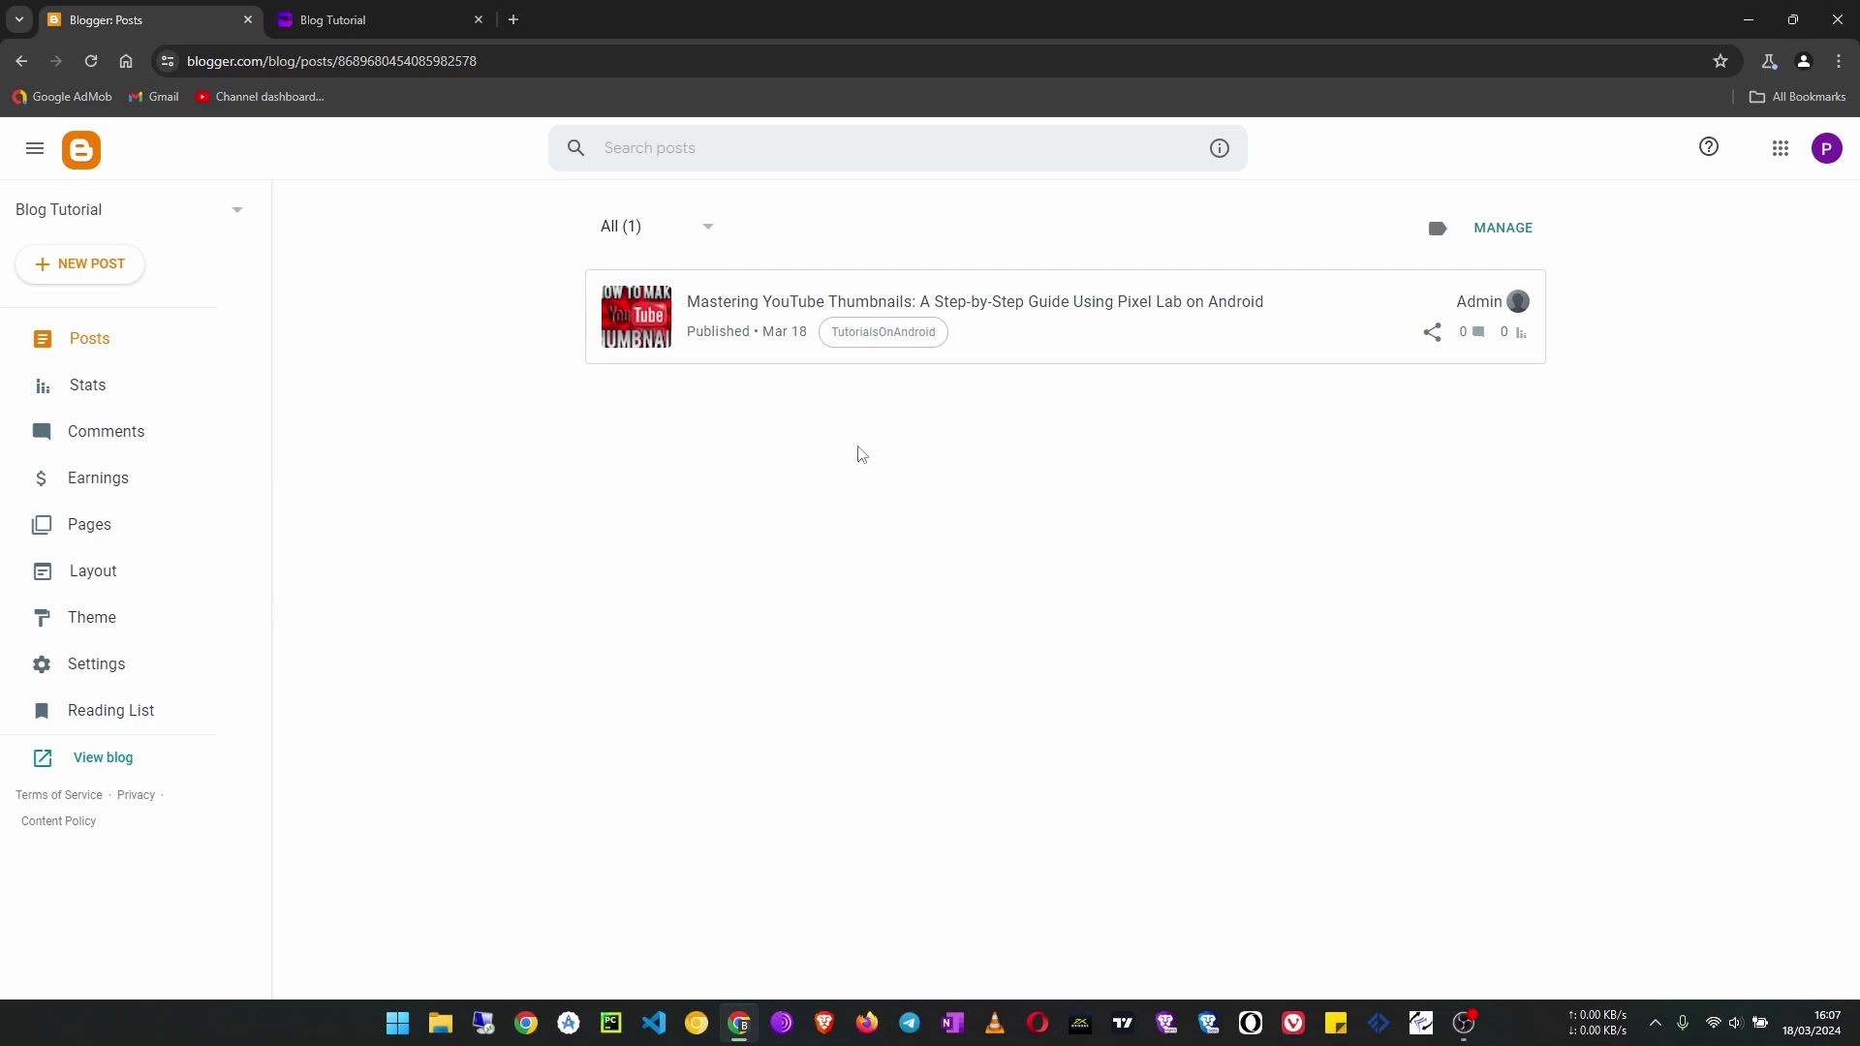
pyautogui.click(178, 668)
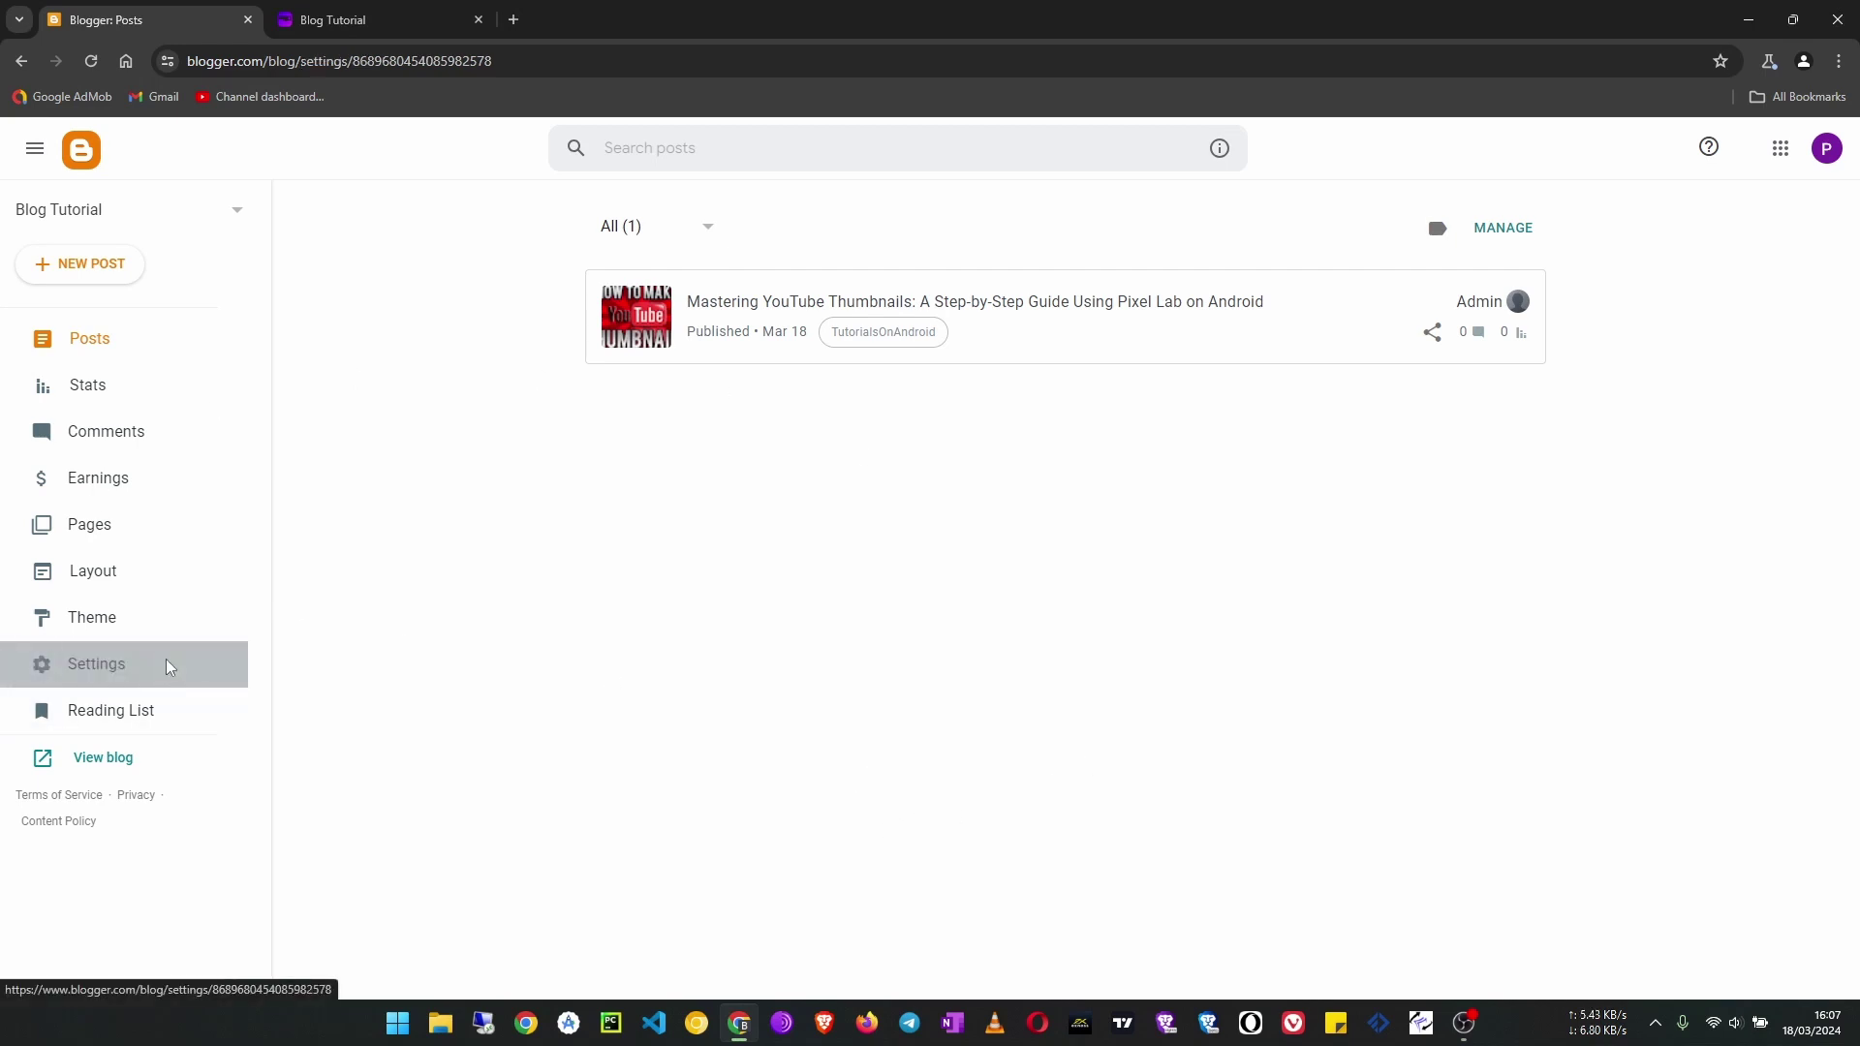
pyautogui.scroll(-20, 636, 635)
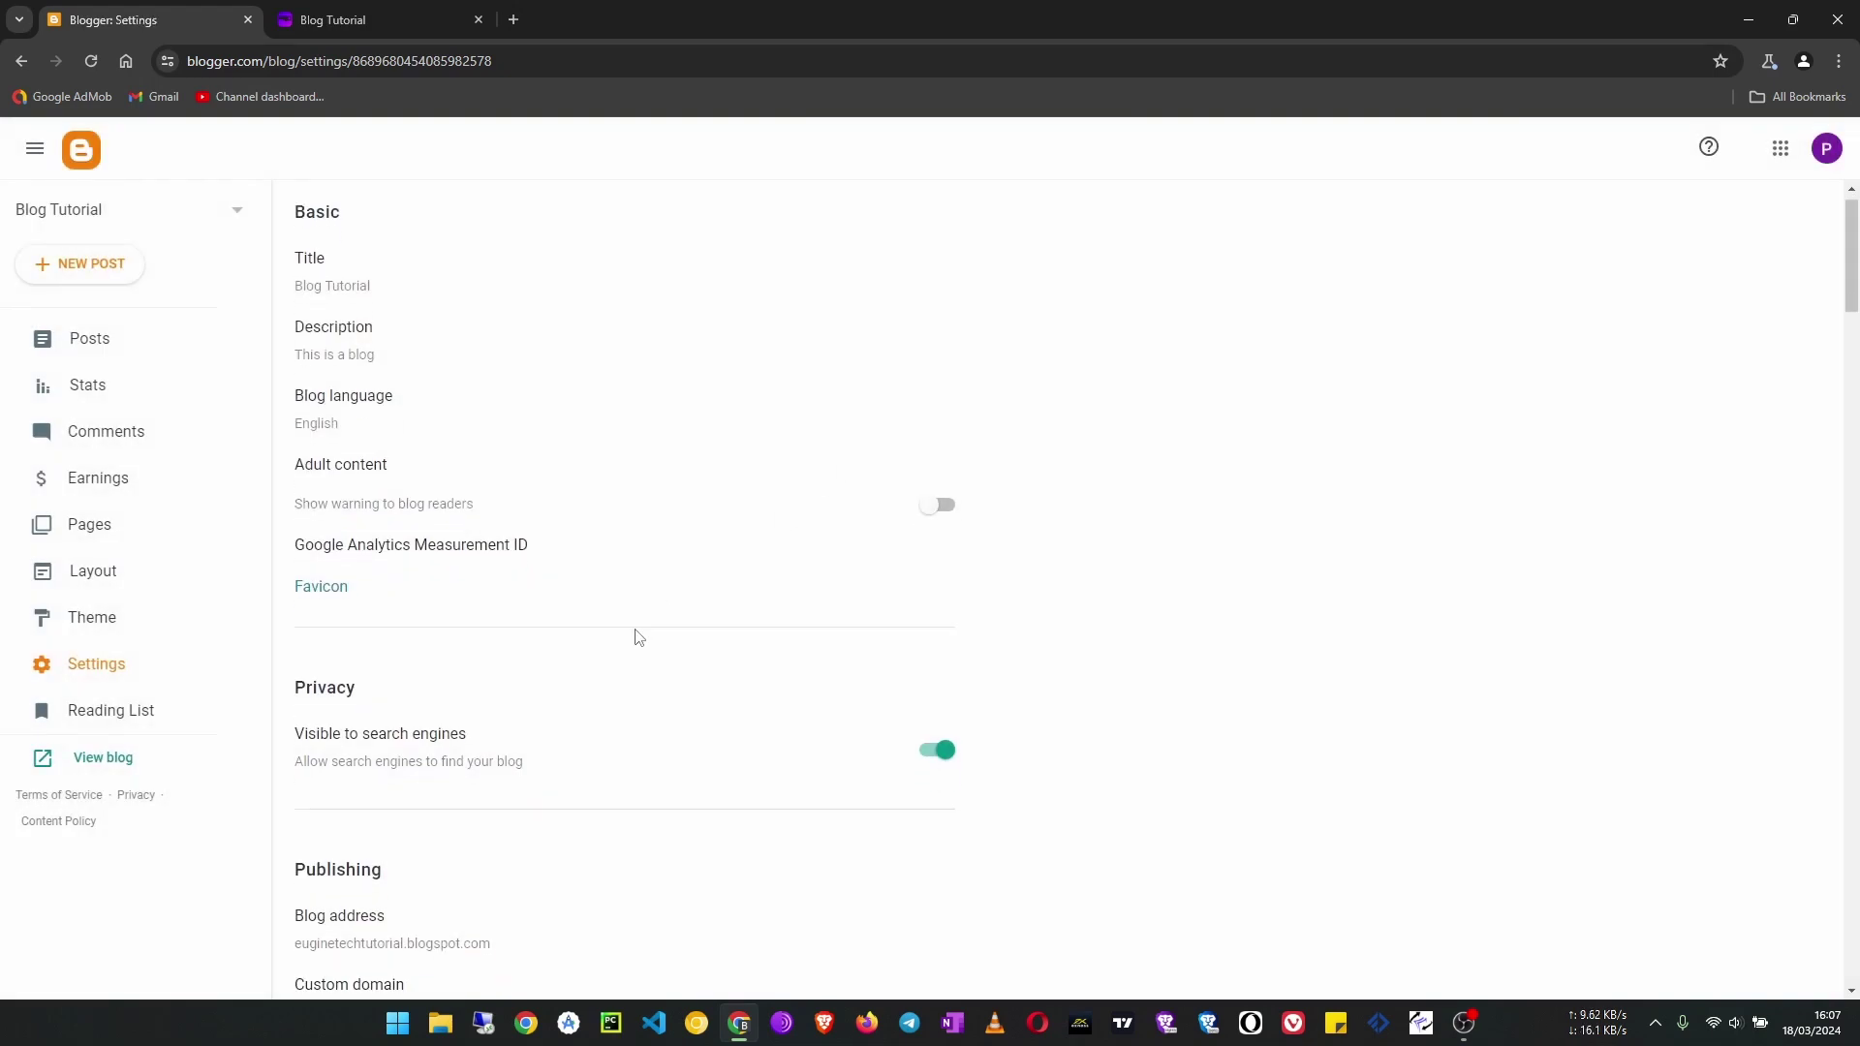
pyautogui.scroll(-18, 572, 746)
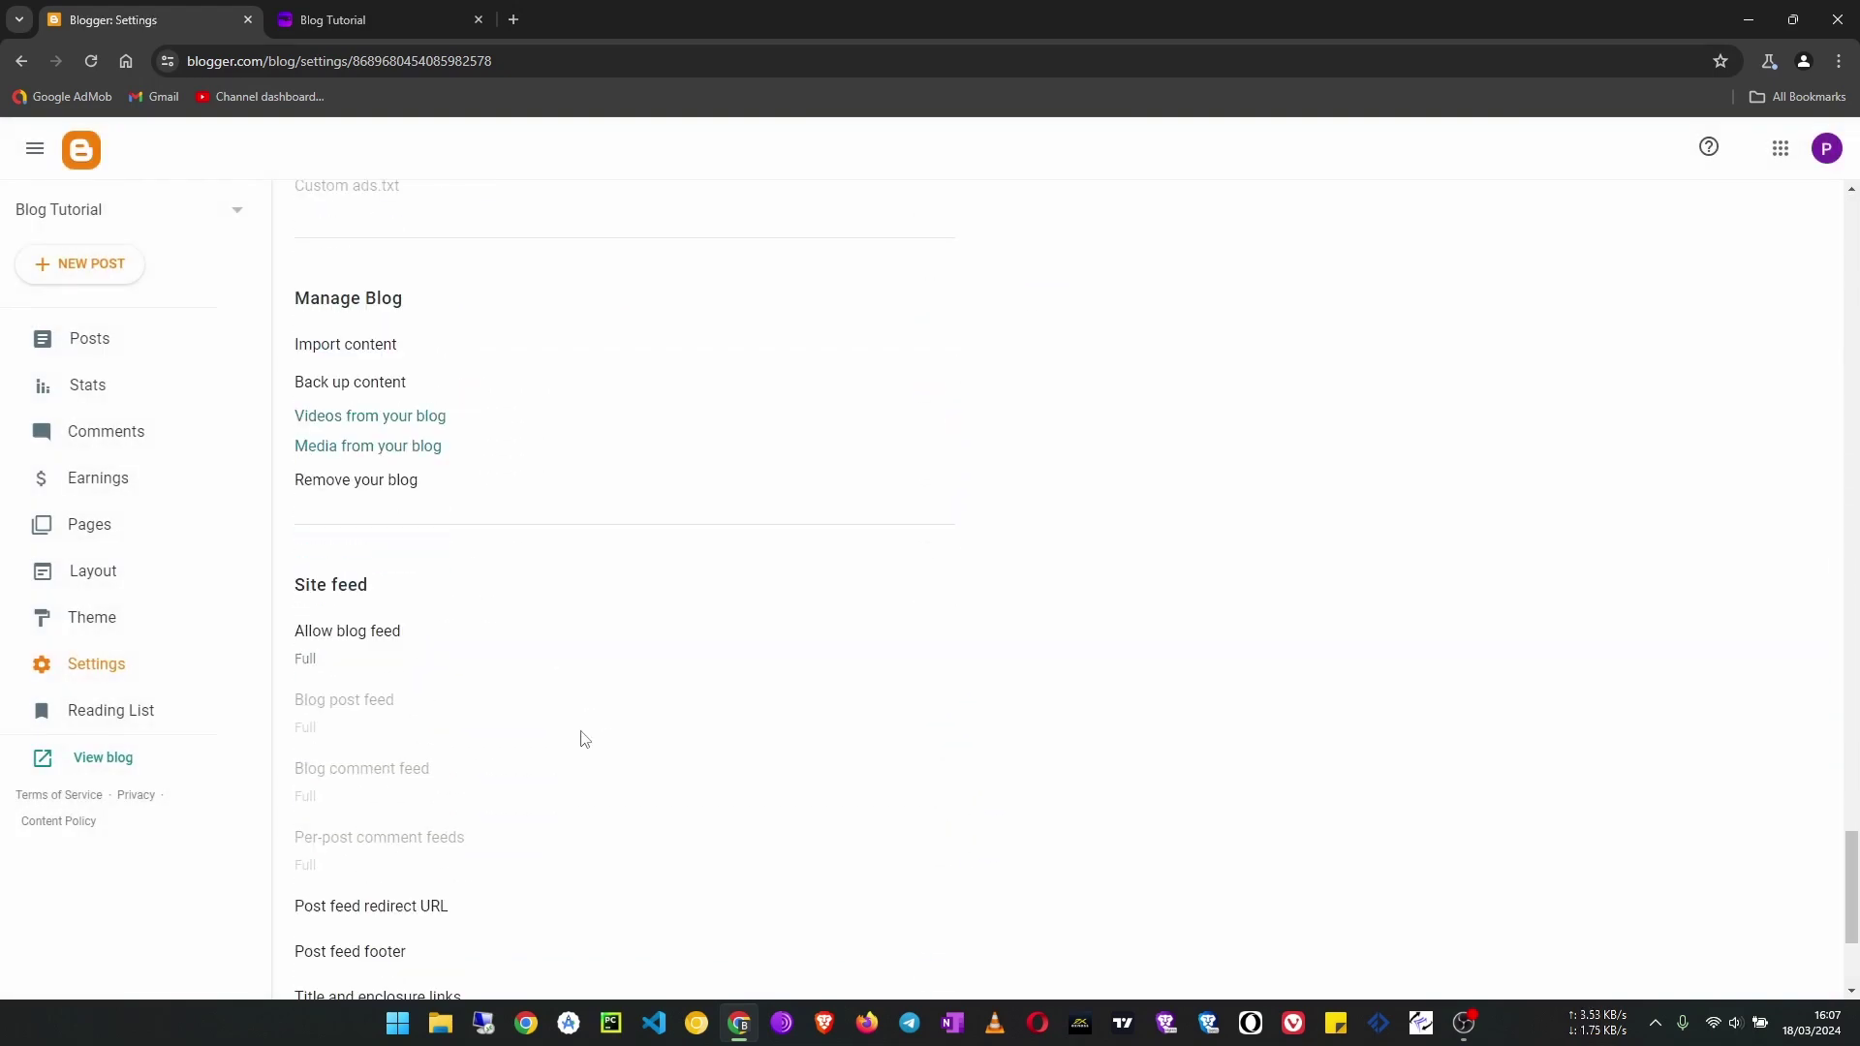
pyautogui.scroll(8, 555, 739)
pyautogui.scroll(4, 557, 738)
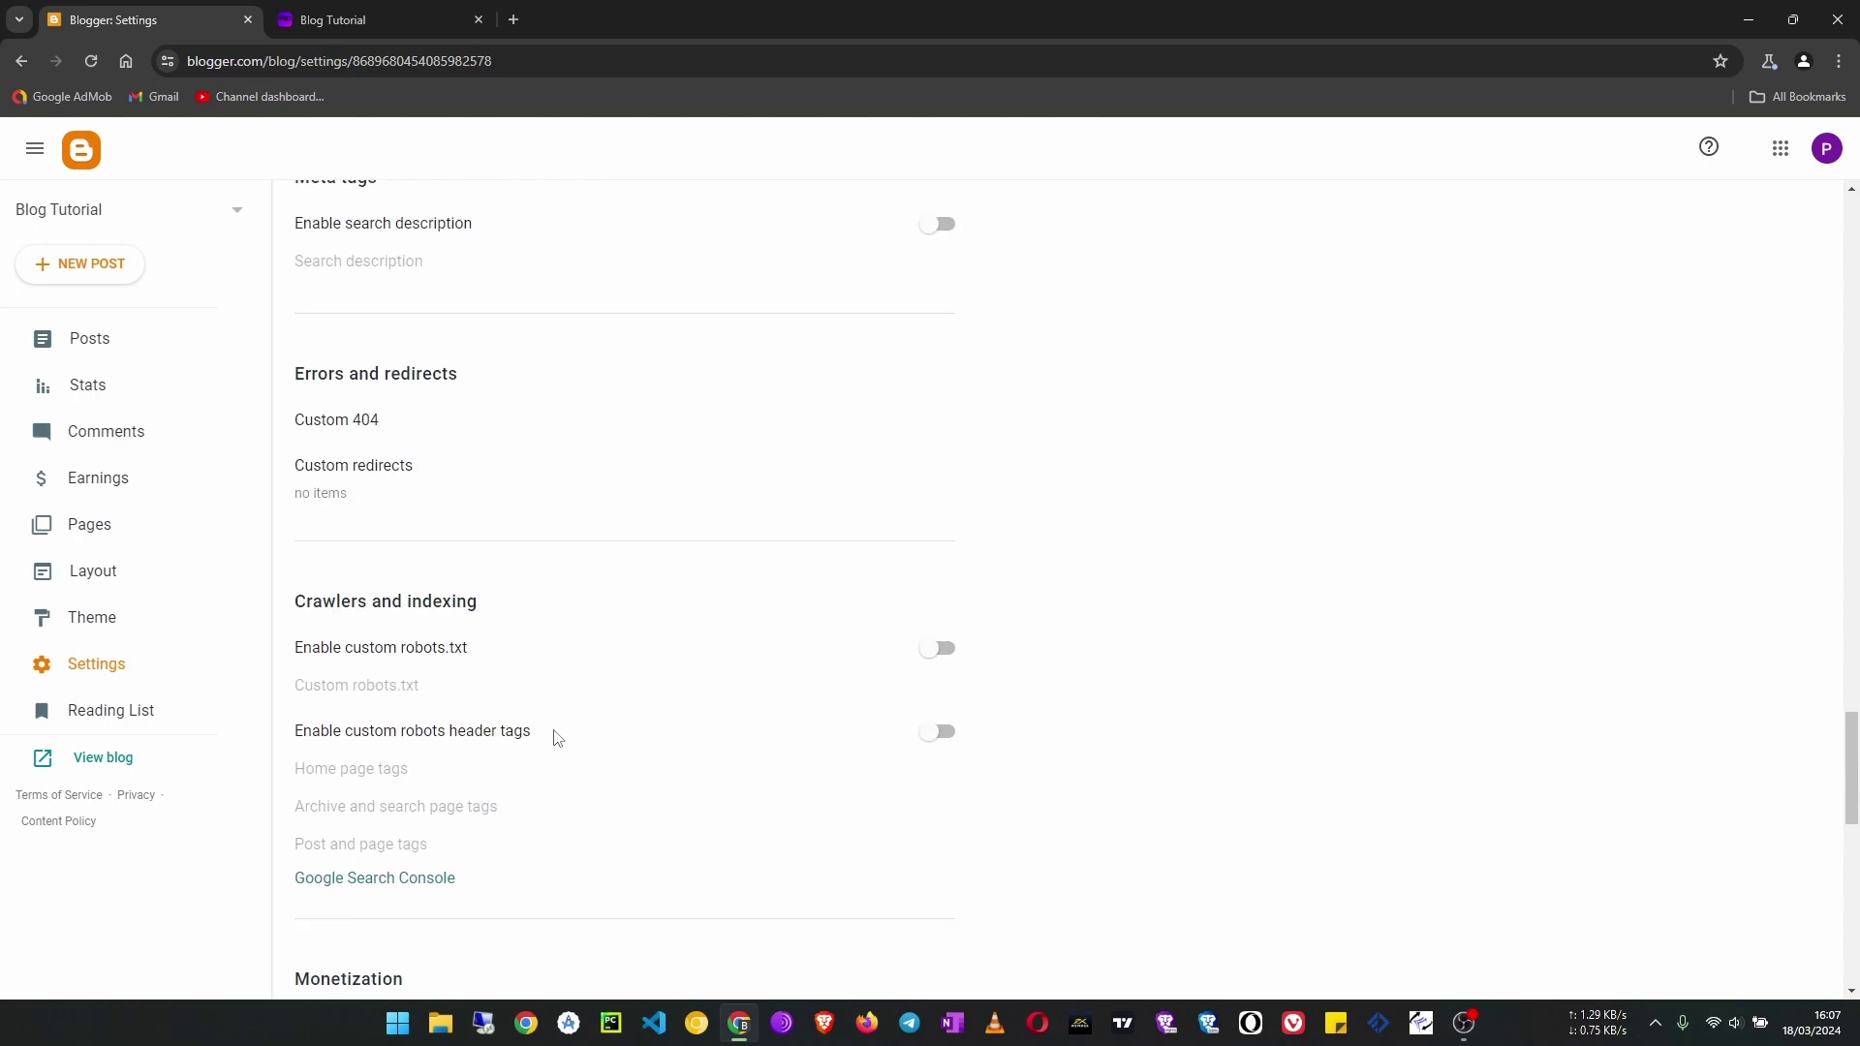
pyautogui.scroll(8, 465, 682)
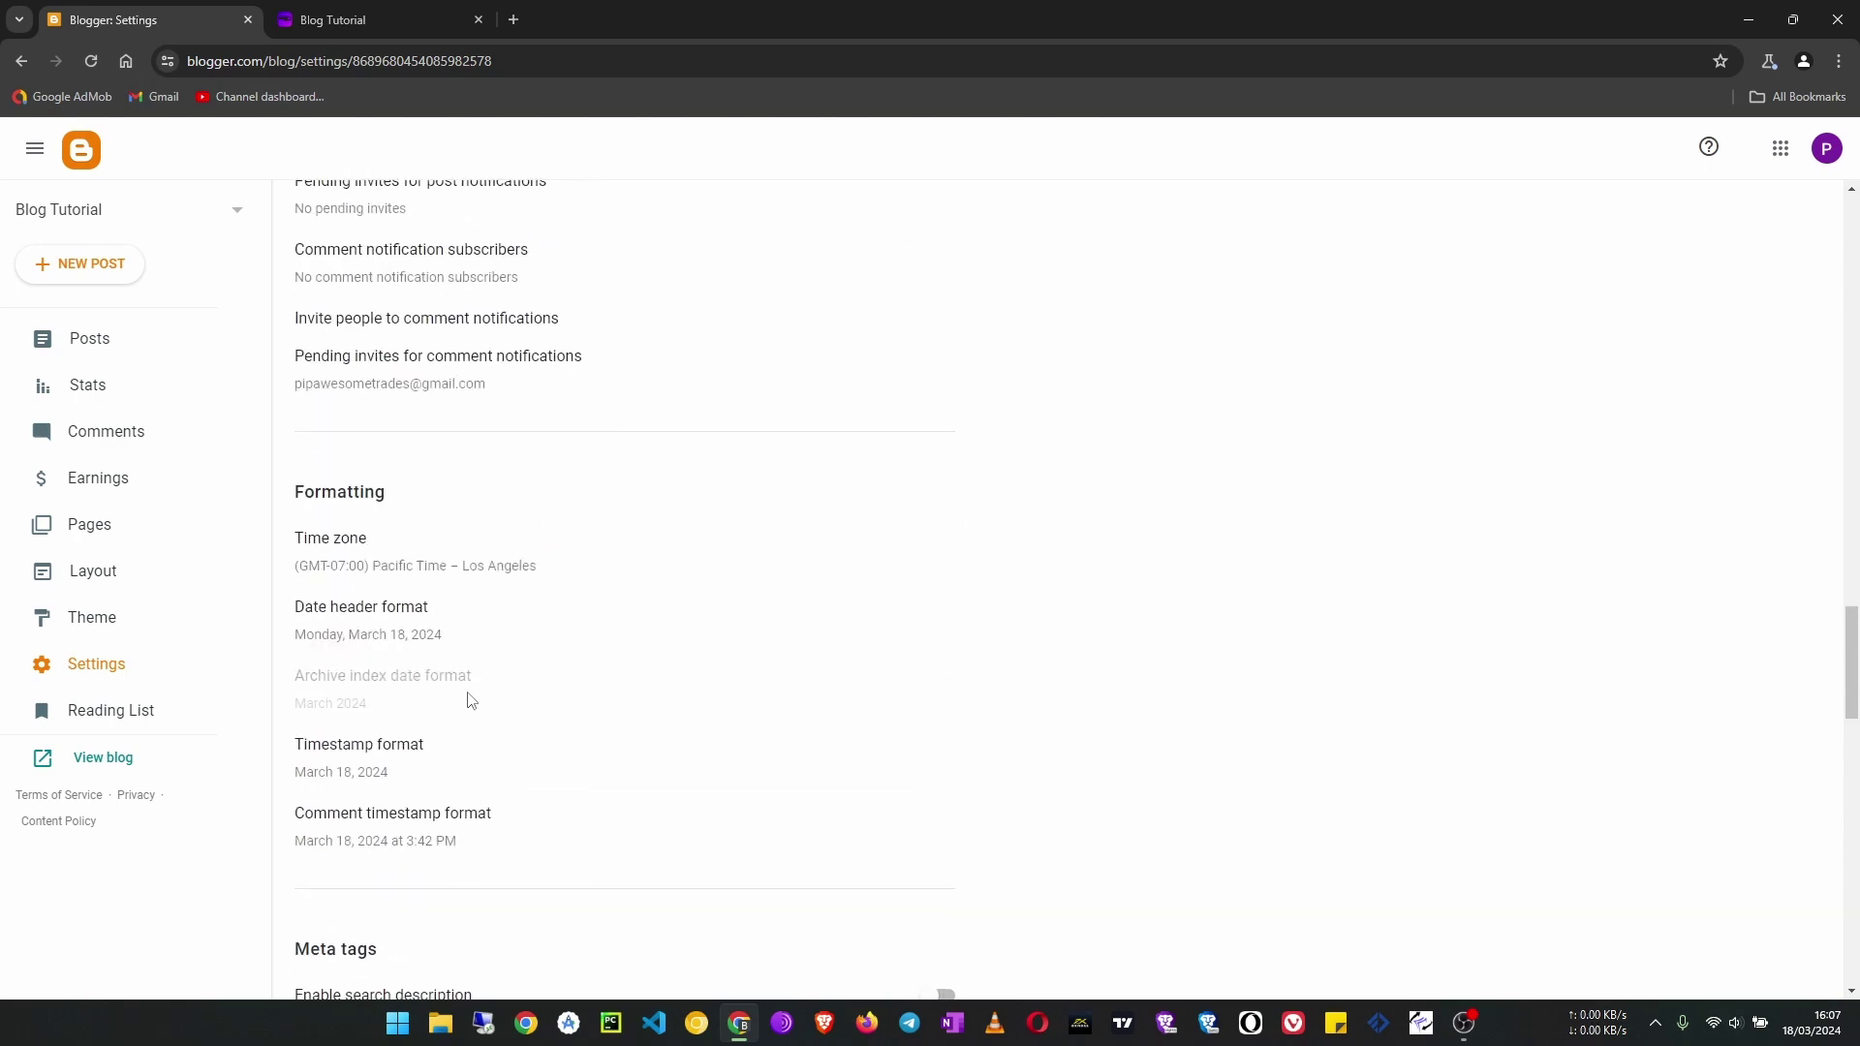
pyautogui.scroll(-3, 468, 699)
pyautogui.scroll(3, 470, 697)
pyautogui.scroll(-20, 469, 697)
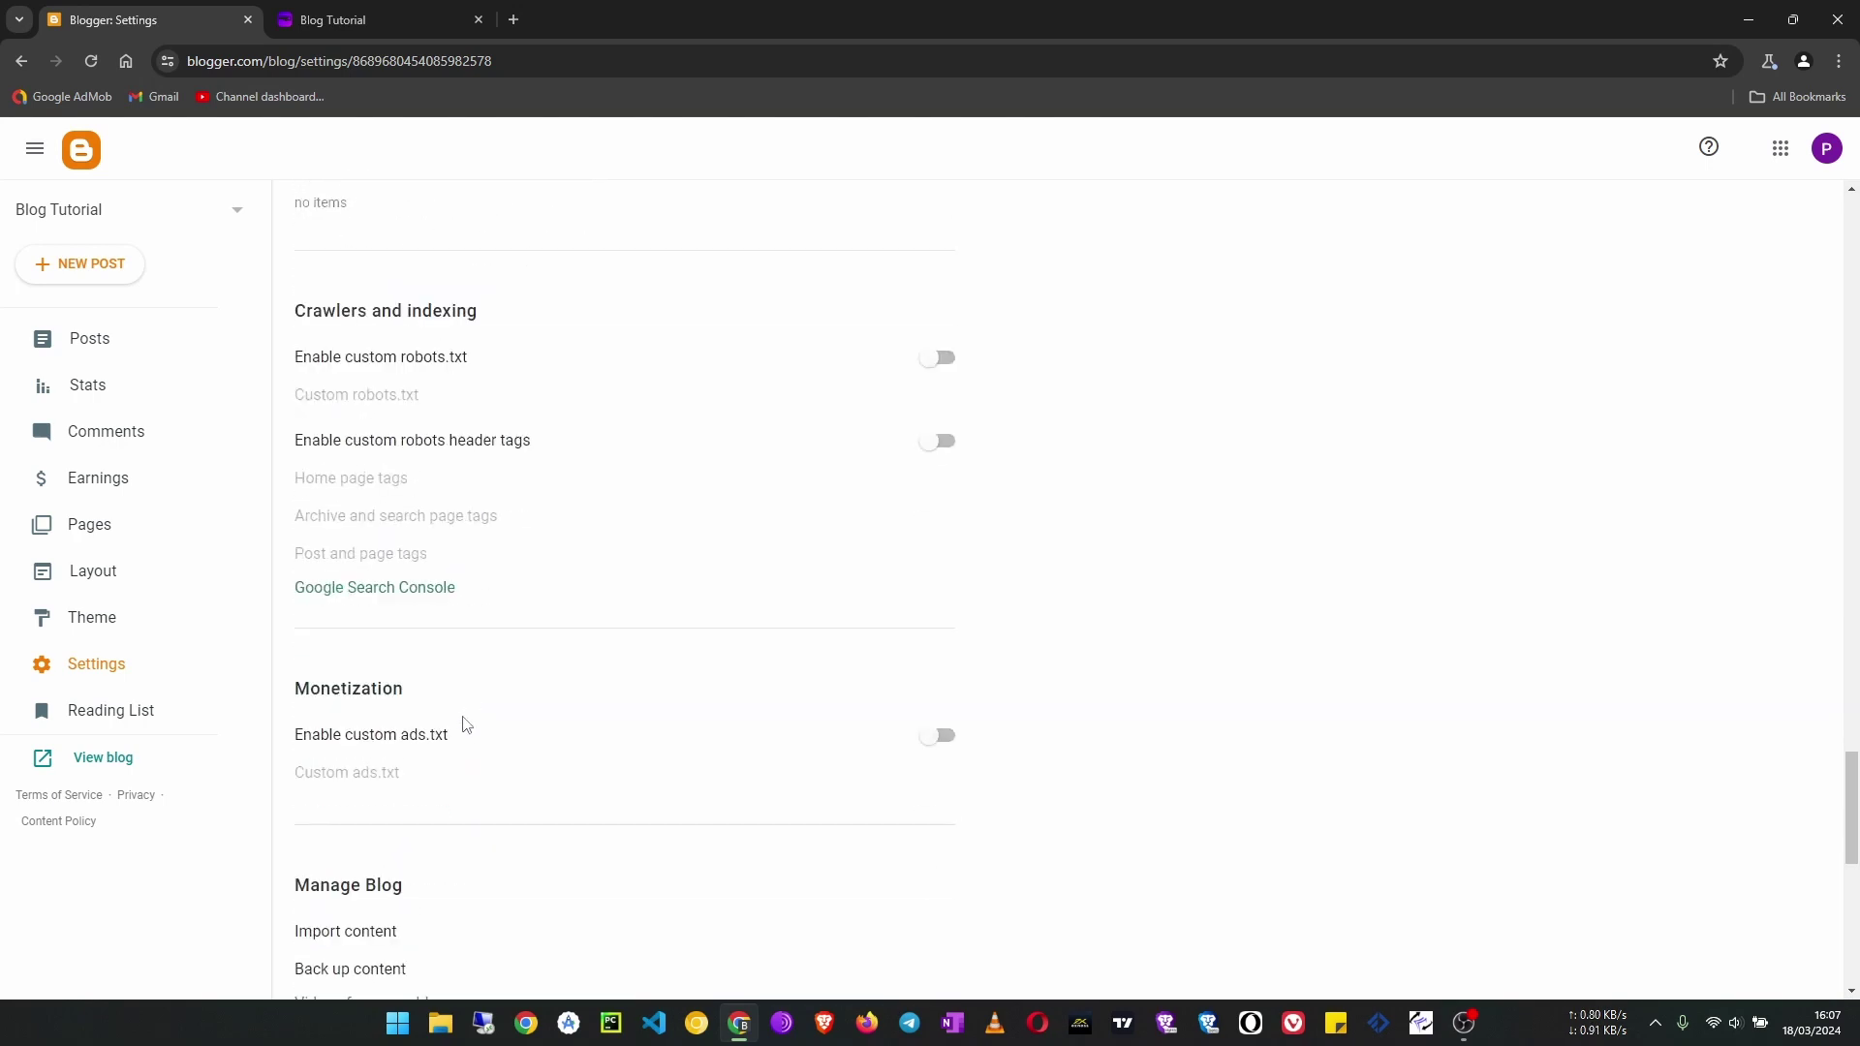
pyautogui.scroll(5, 520, 788)
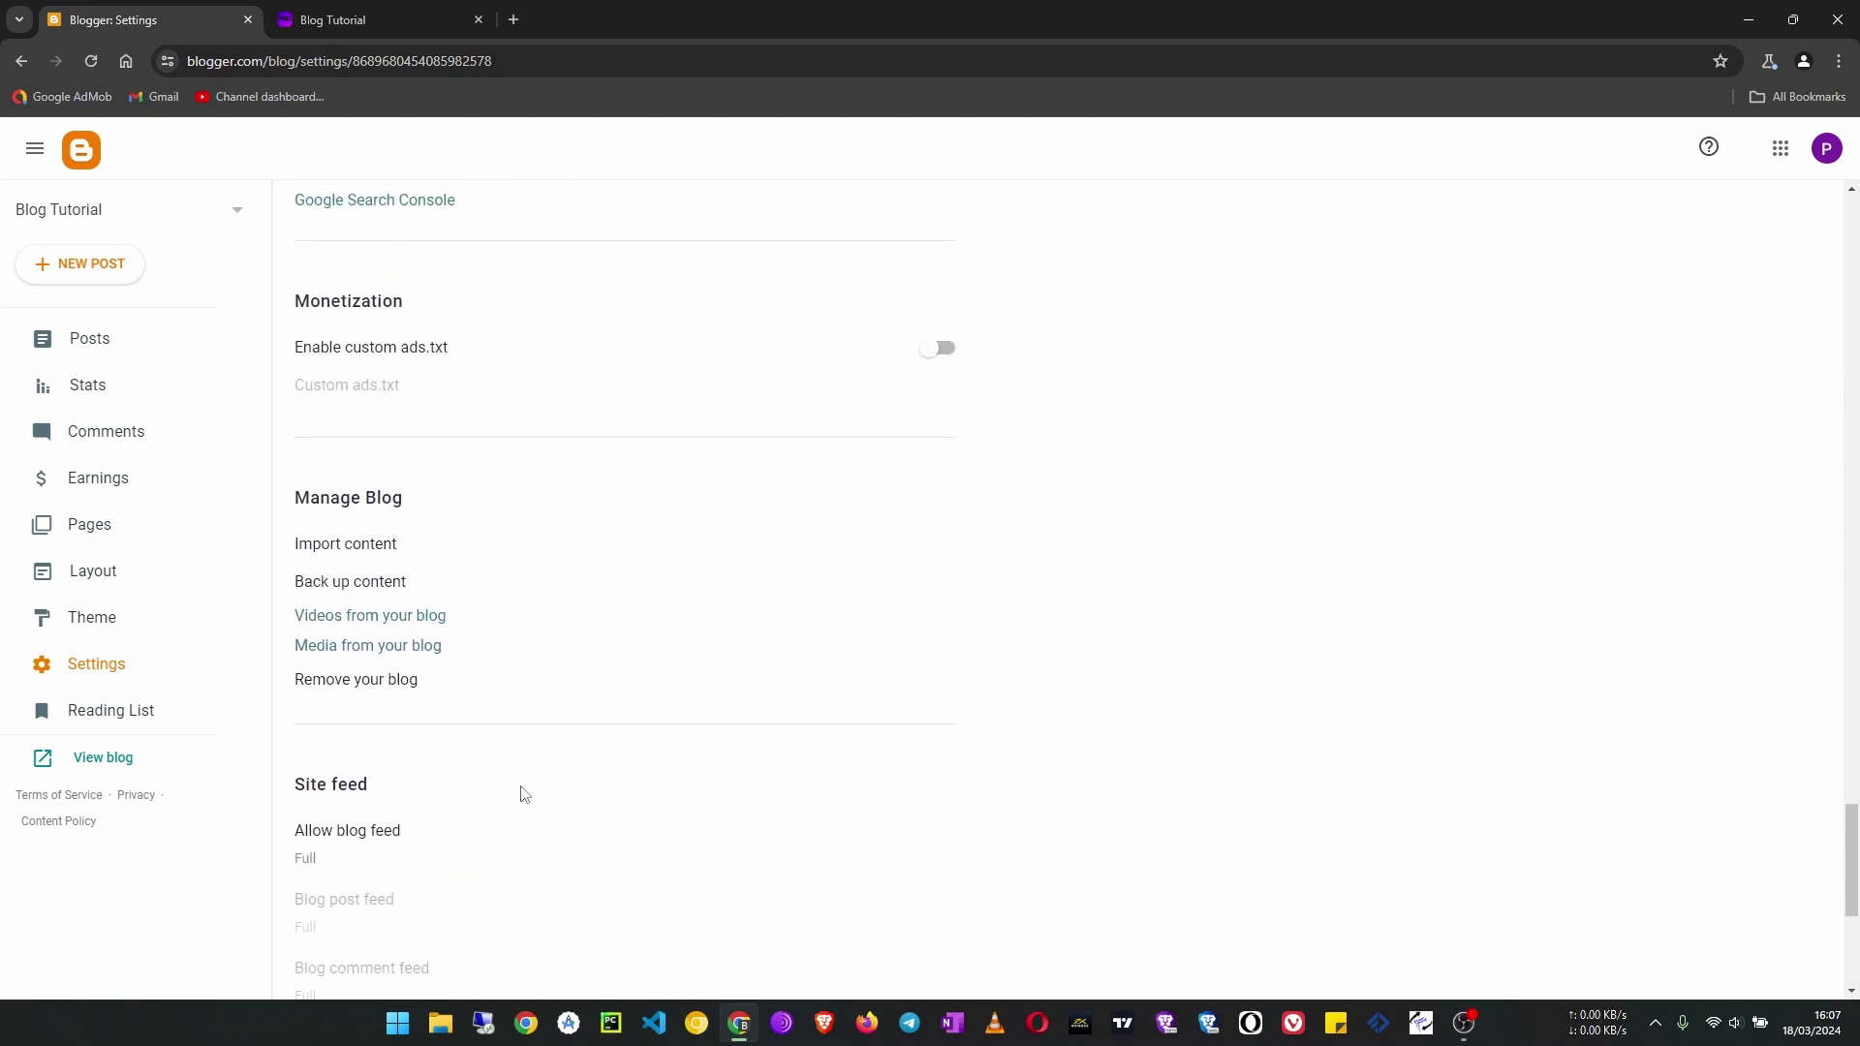
# Import blog-03-18-2024.xml into the Blog Tutorial blog with automatic publishing of imported posts and pages turned off
pyautogui.click(380, 548)
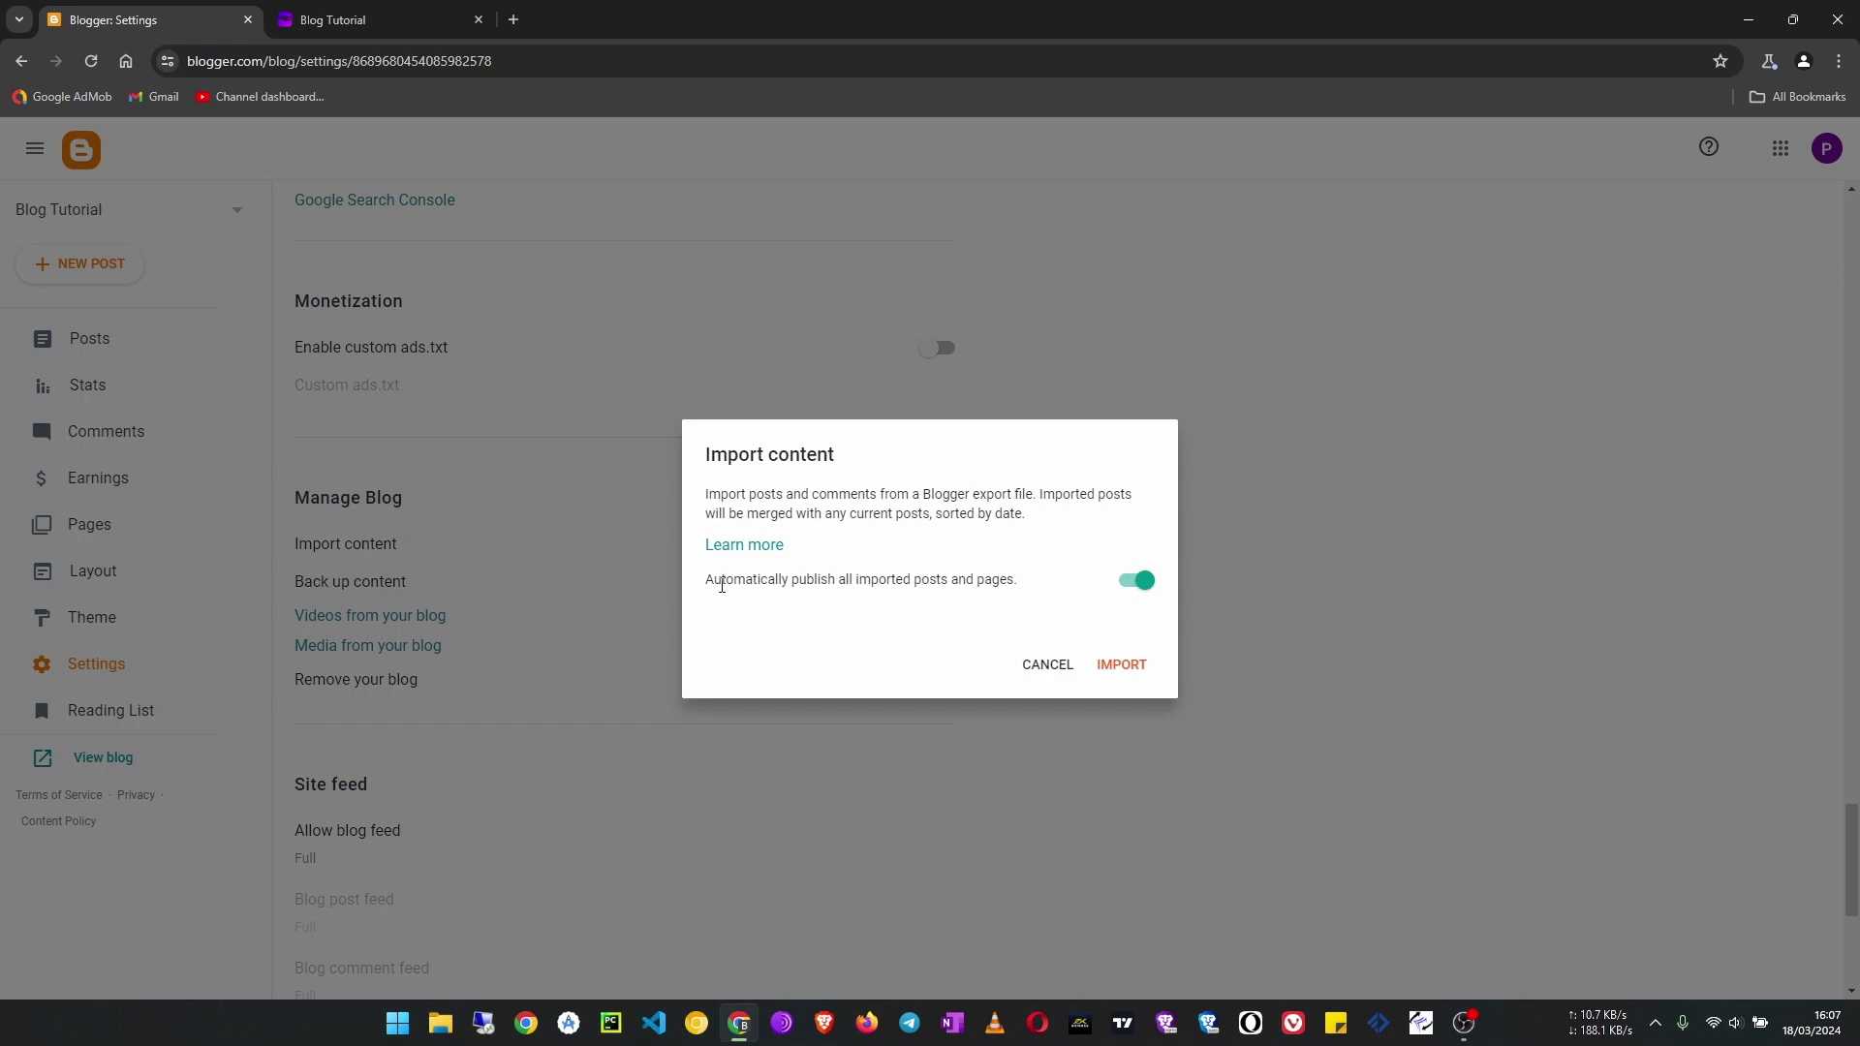
pyautogui.moveTo(697, 587); pyautogui.dragTo(666, 607)
pyautogui.click(1146, 585)
pyautogui.click(1126, 666)
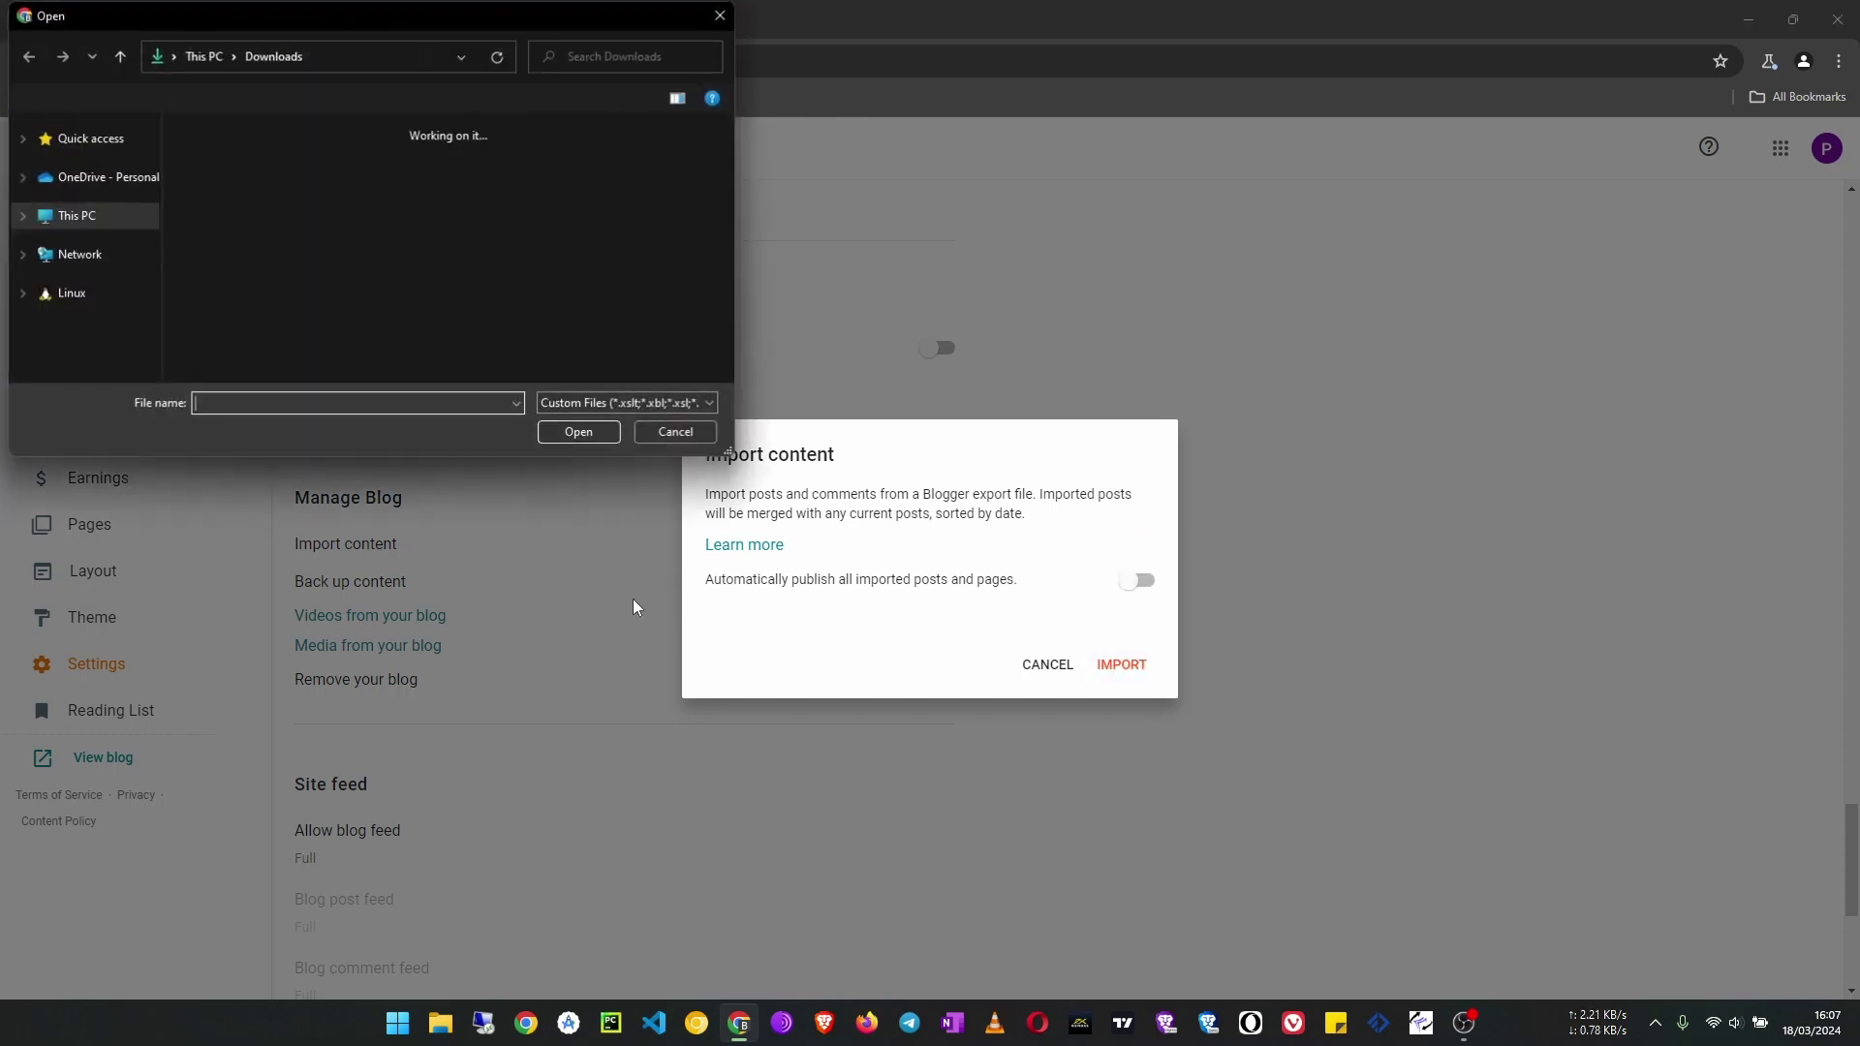
pyautogui.click(331, 178)
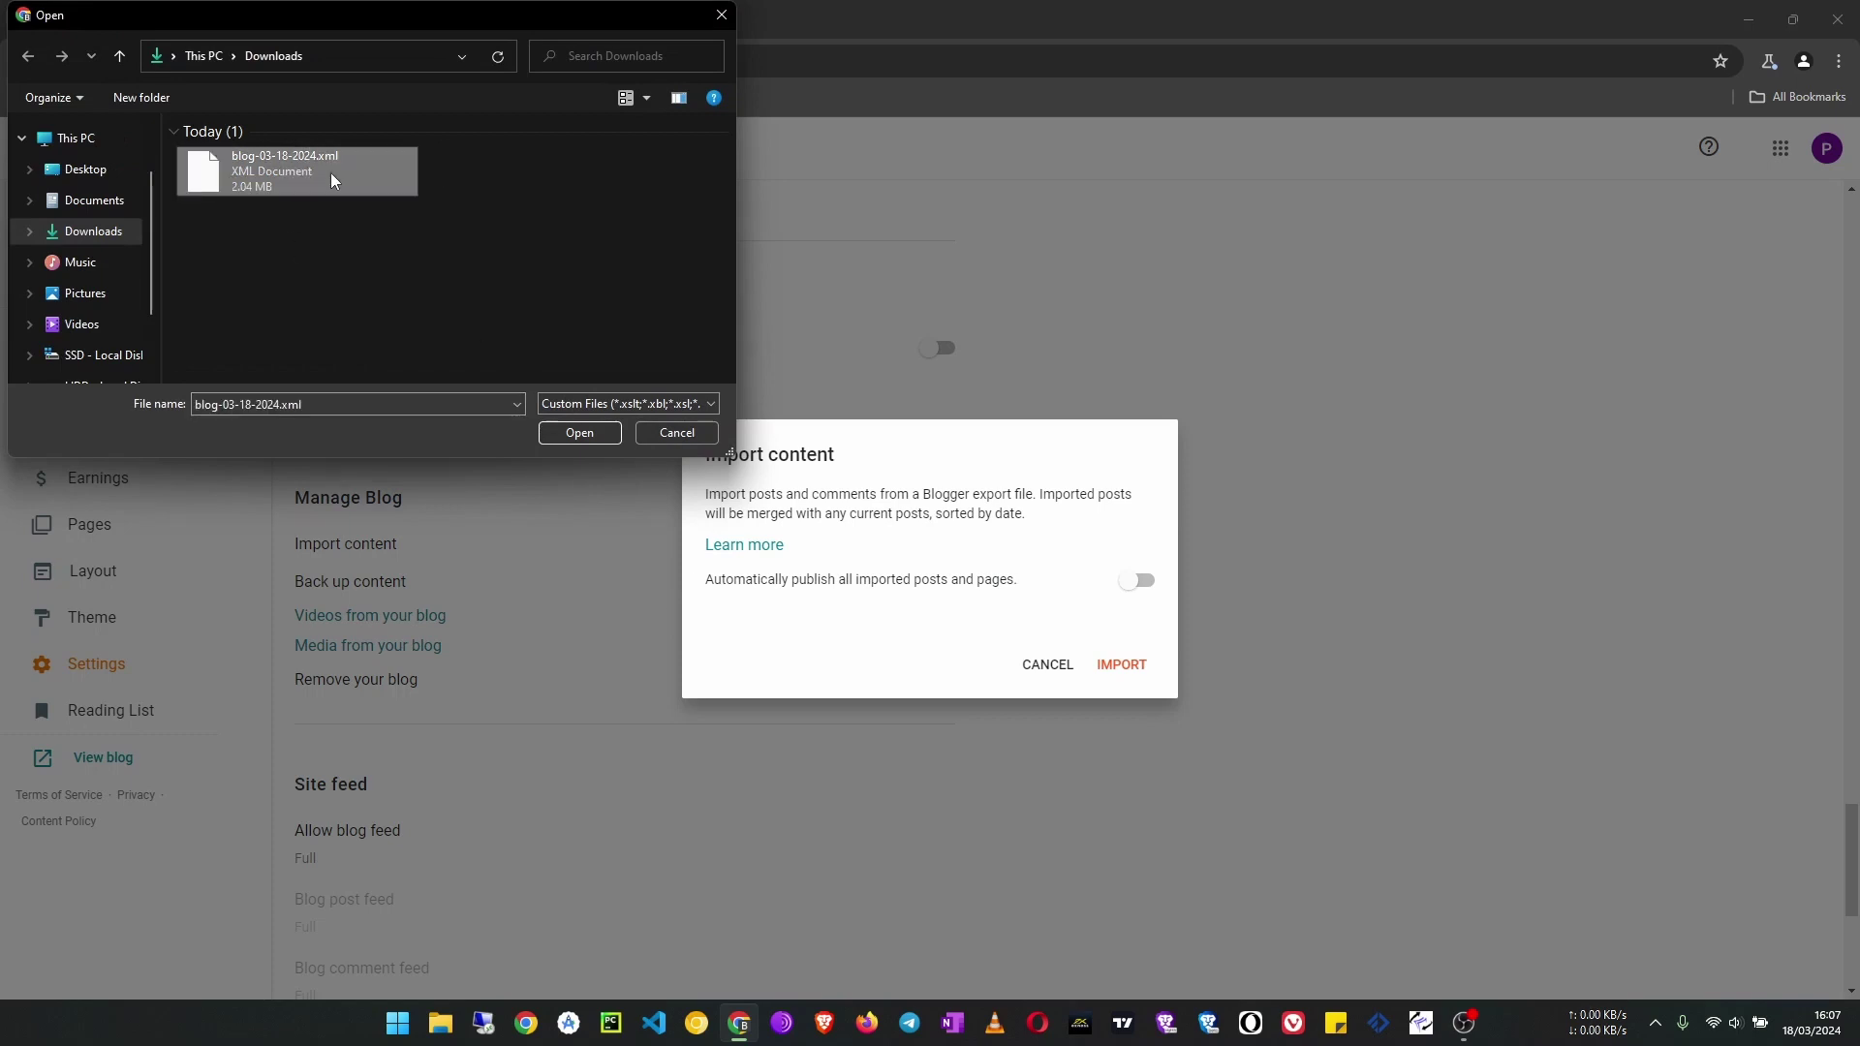
pyautogui.click(578, 432)
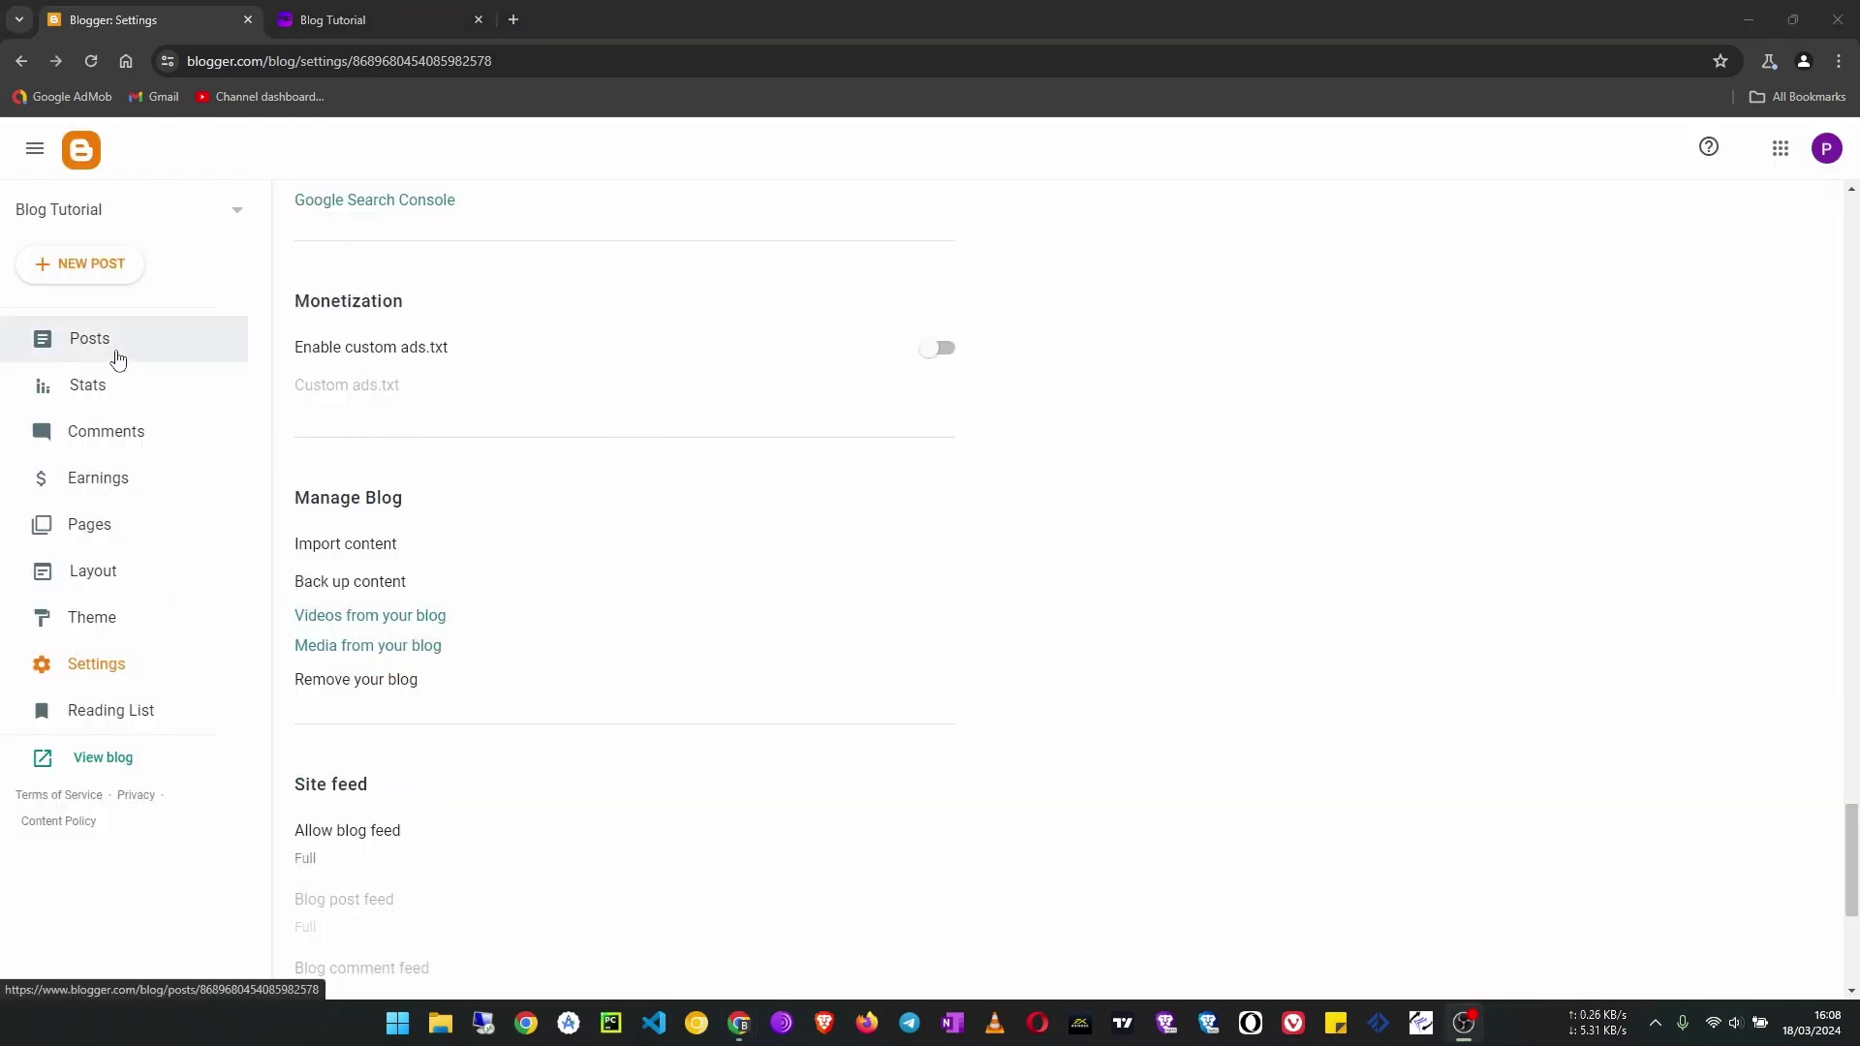
# Review the imported drafts in the posts list and reload the live blog to check its homepage
pyautogui.click(178, 346)
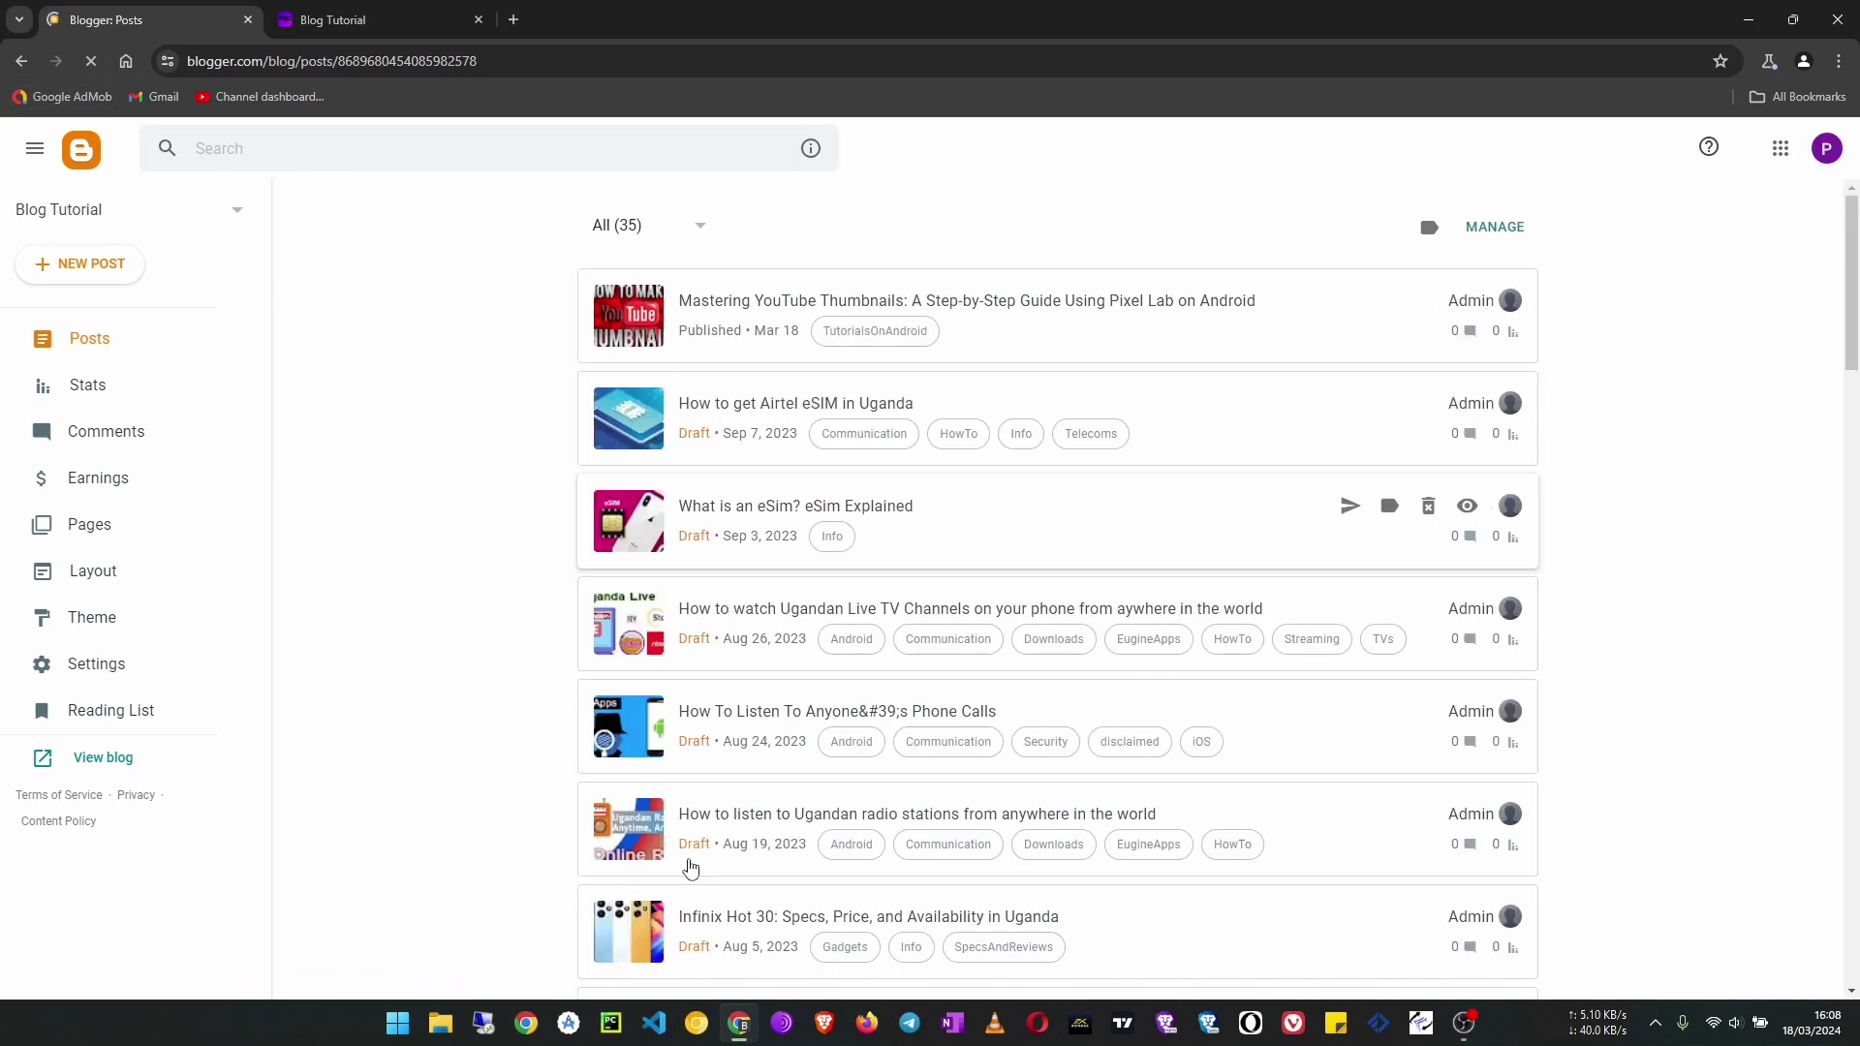
pyautogui.scroll(-8, 917, 896)
pyautogui.scroll(7, 925, 911)
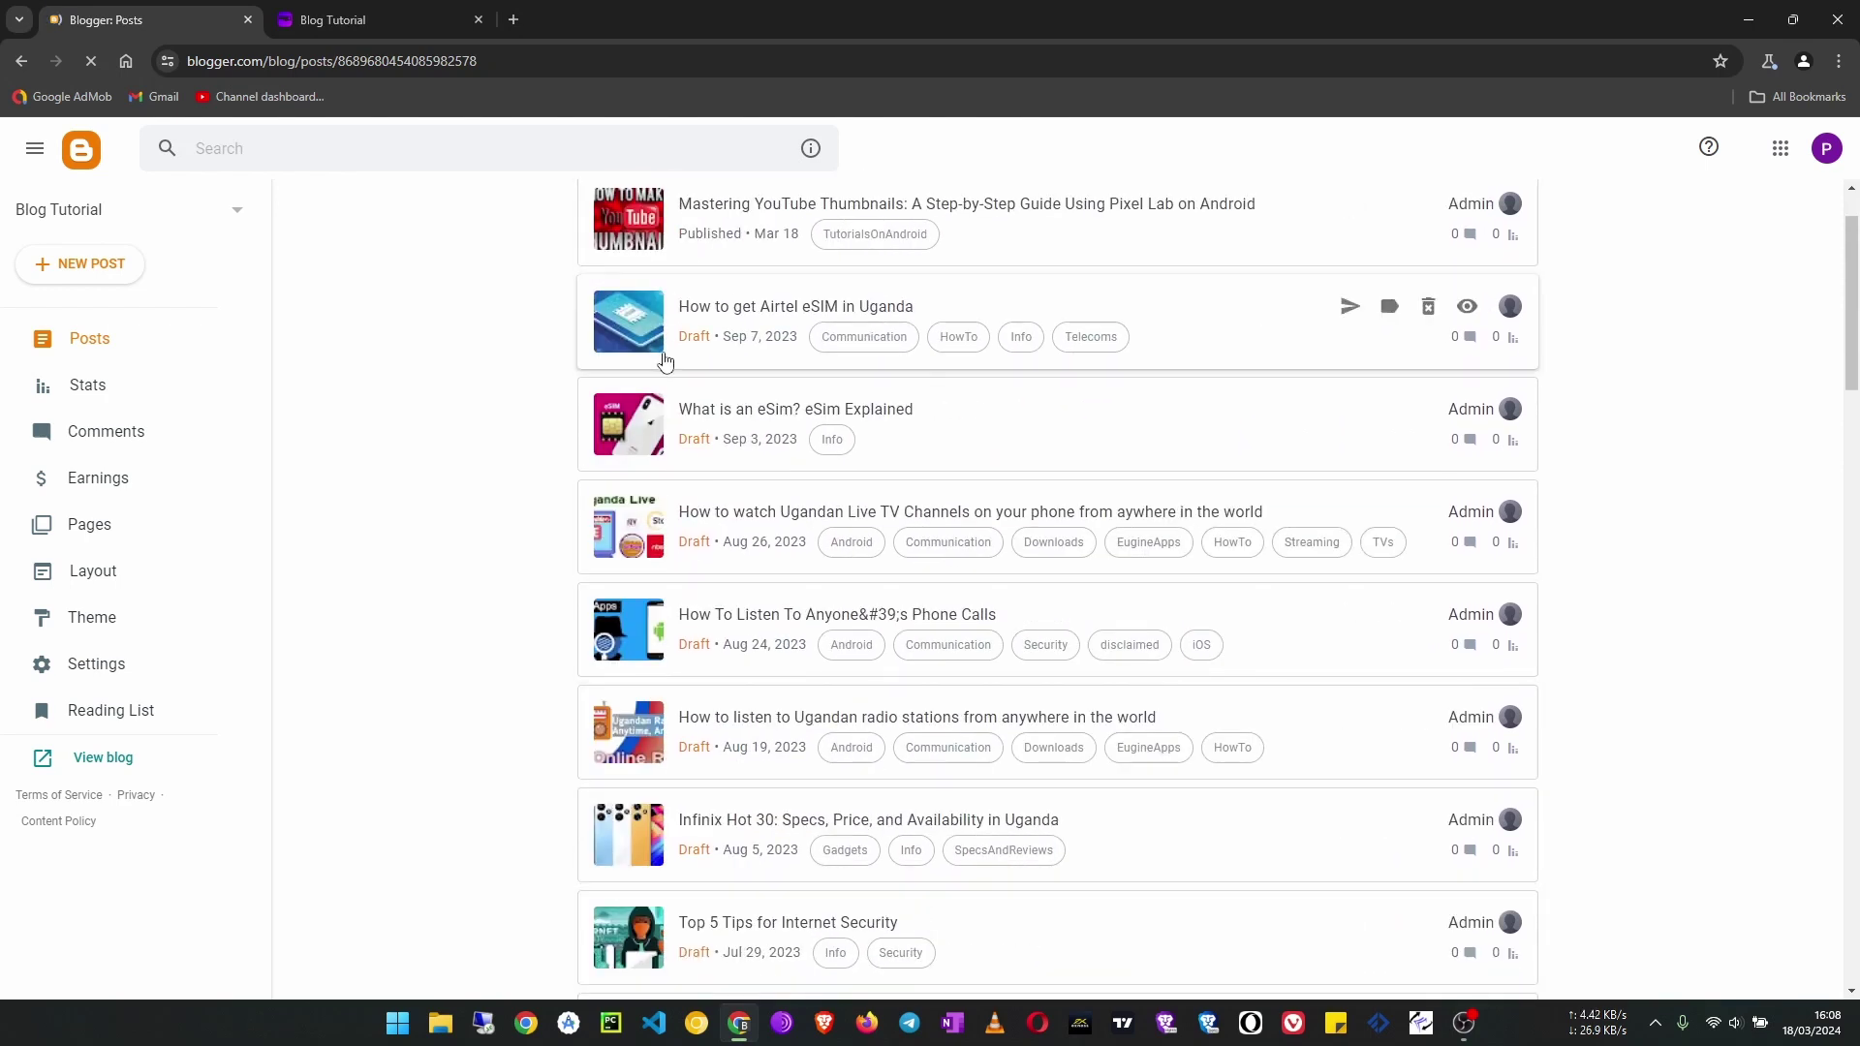
pyautogui.click(407, 22)
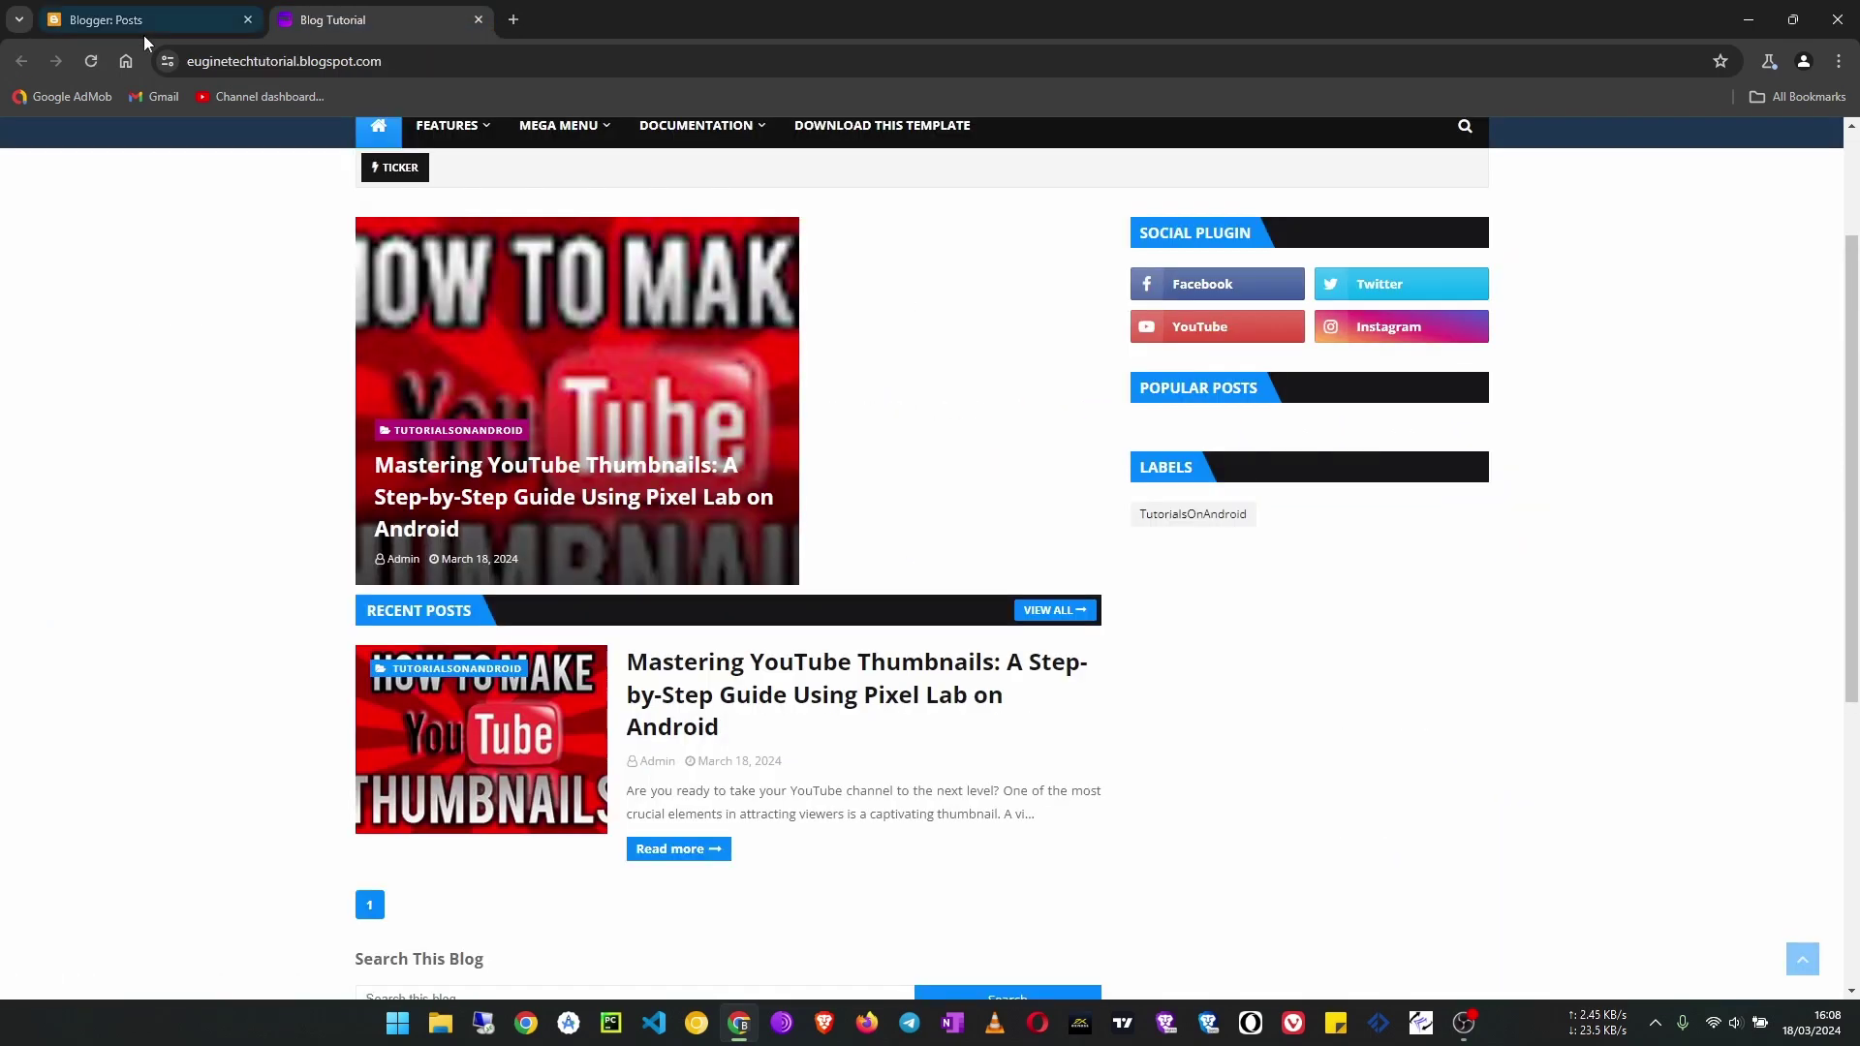
pyautogui.click(90, 61)
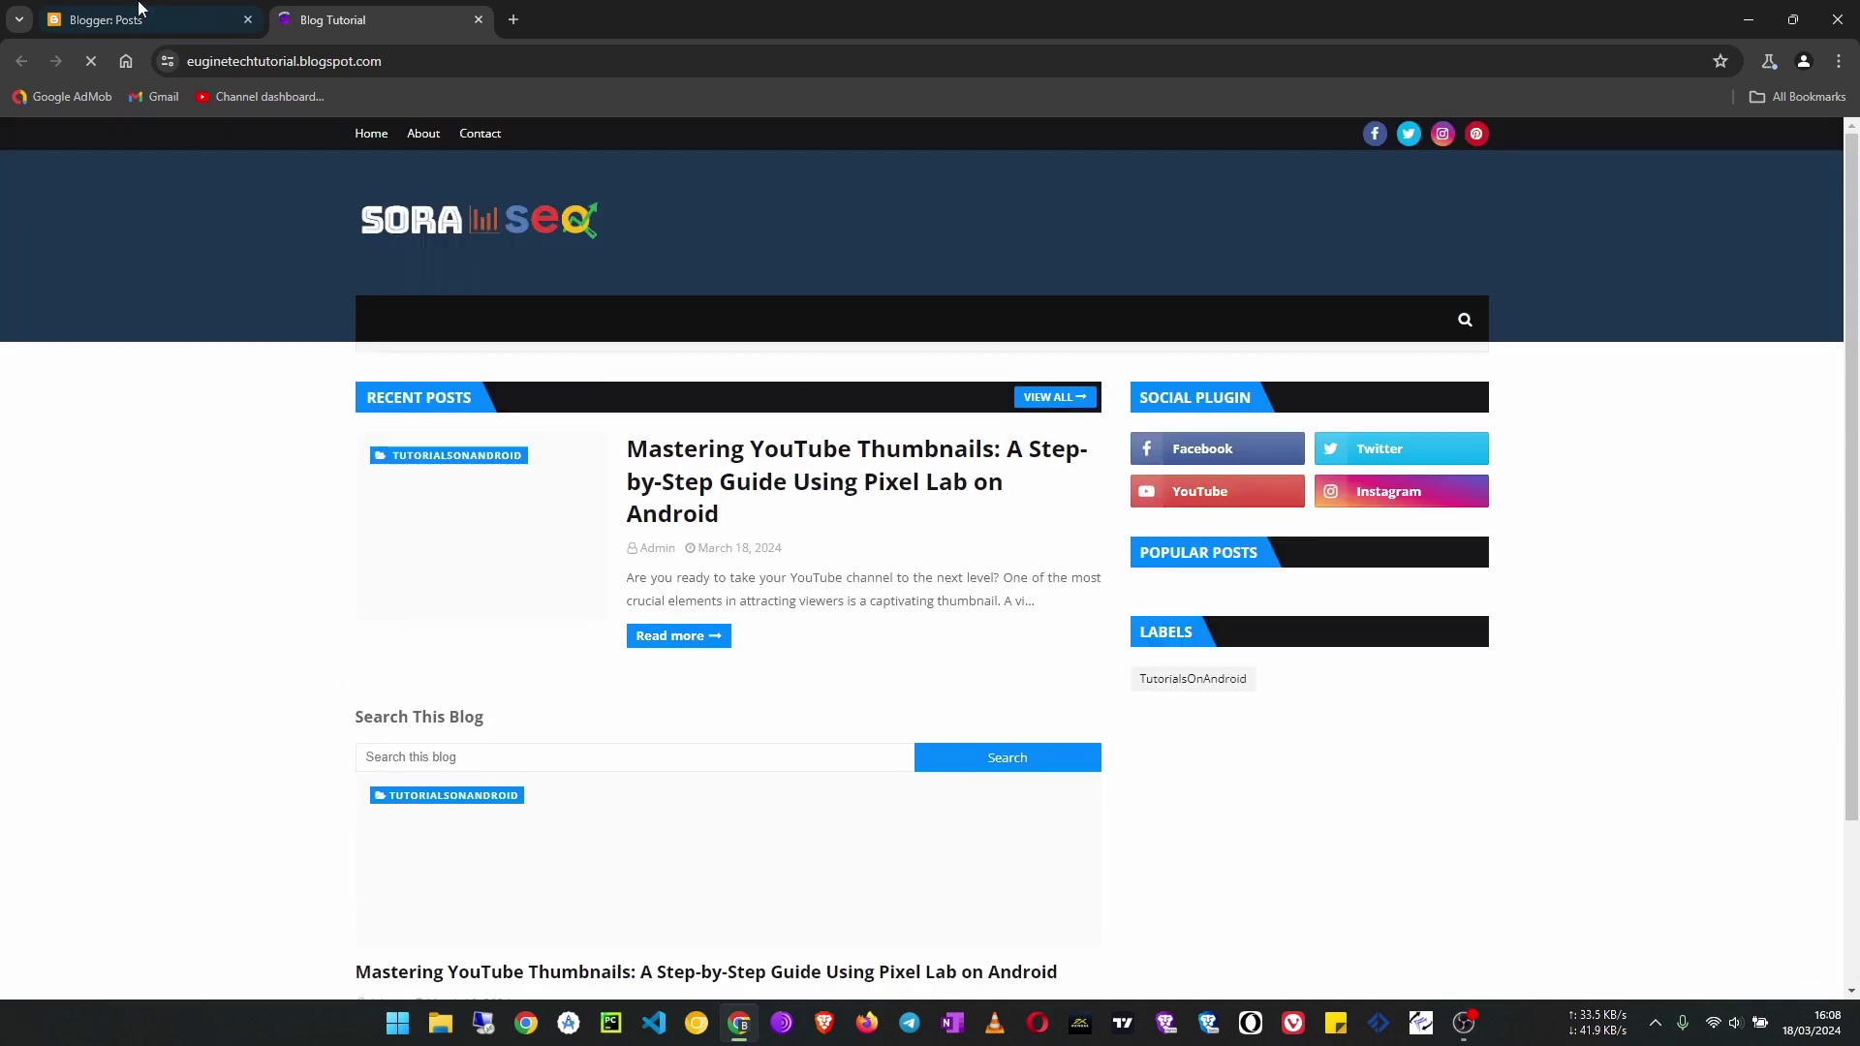
# Select all the posts in the Blog Tutorial dashboard and publish them in bulk
pyautogui.click(138, 10)
pyautogui.scroll(2, 810, 519)
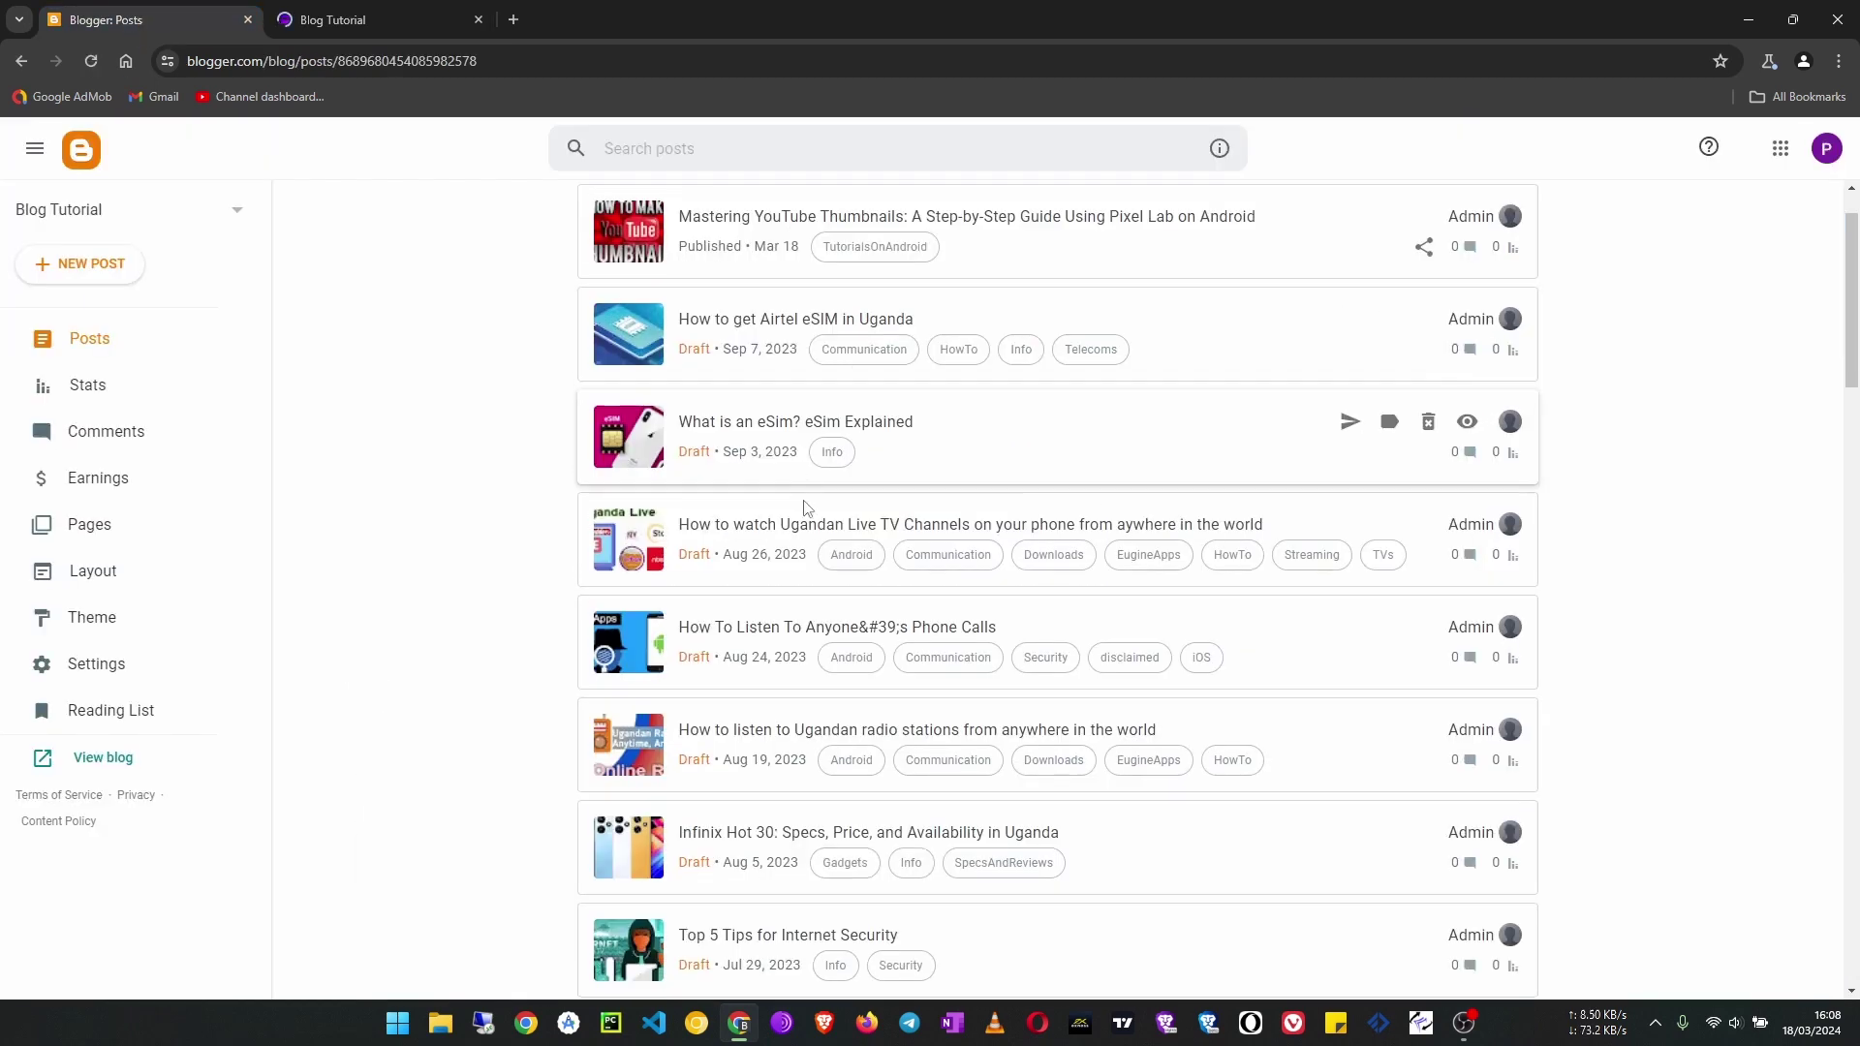
pyautogui.click(1494, 227)
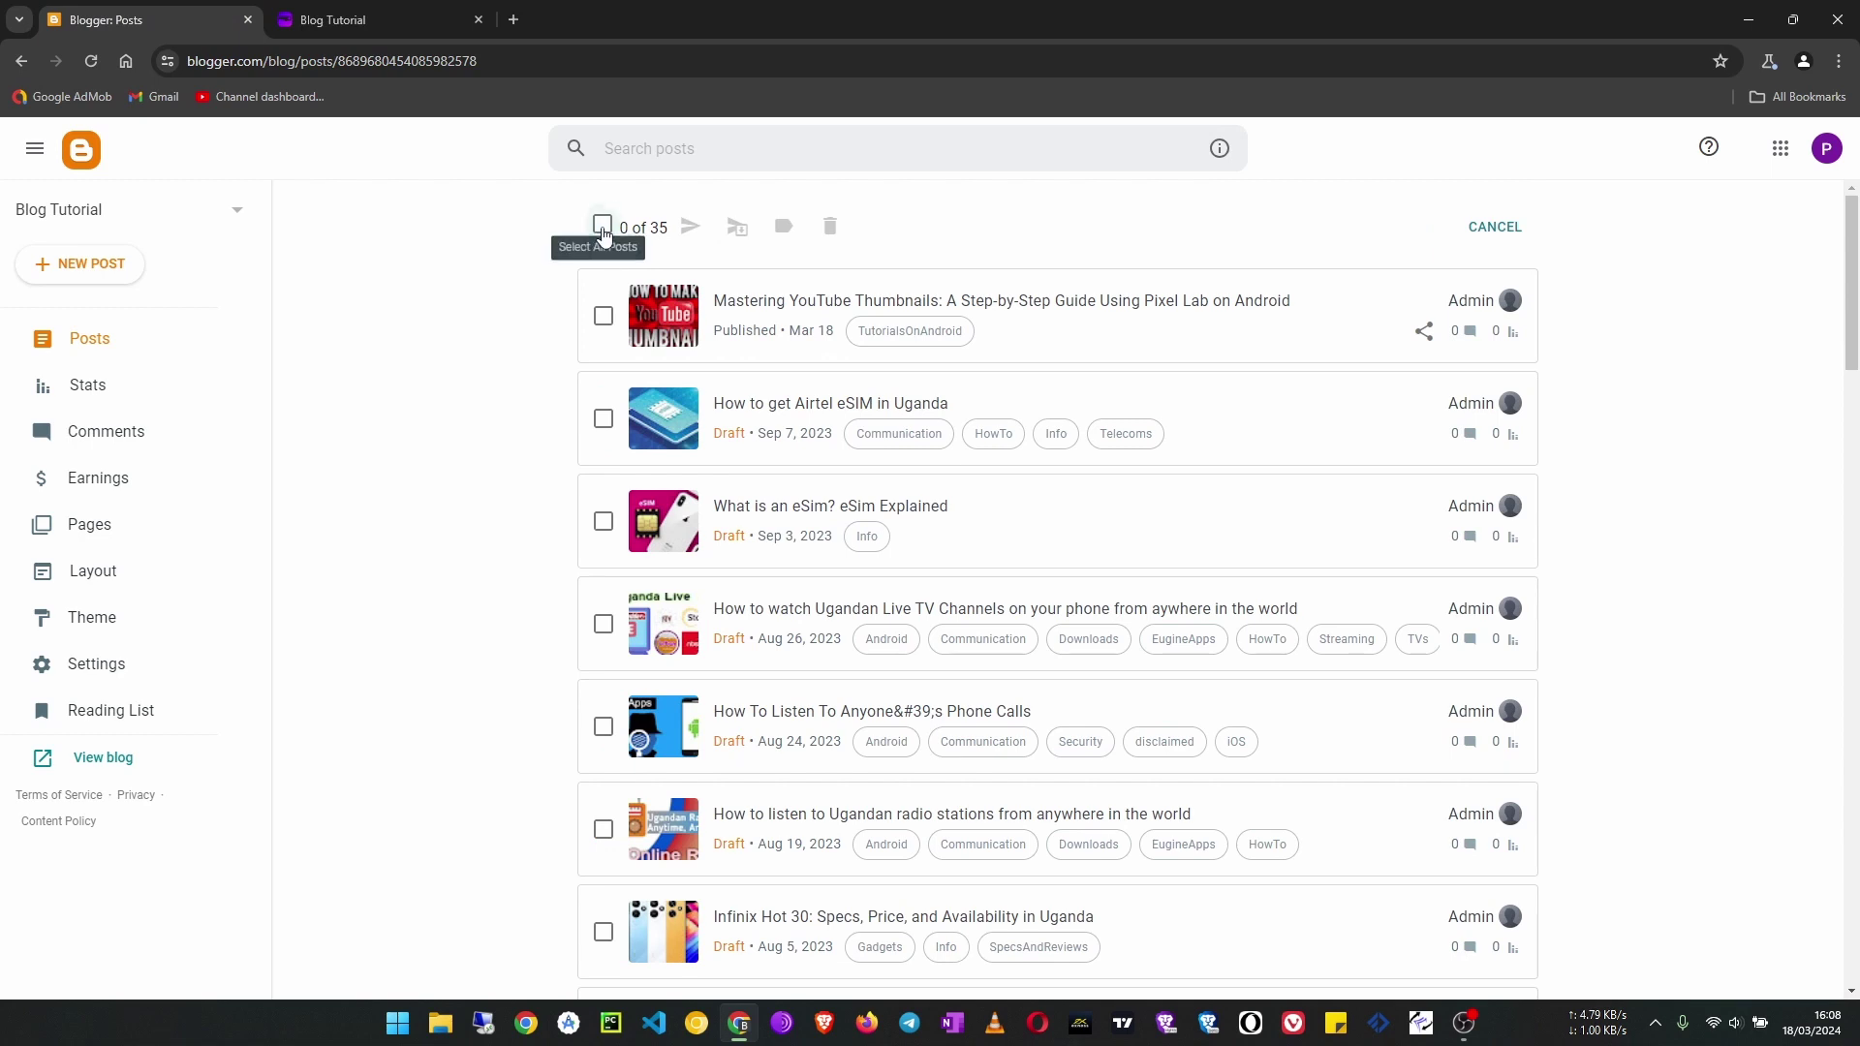
pyautogui.click(602, 225)
pyautogui.scroll(-6, 596, 933)
pyautogui.scroll(-1, 596, 933)
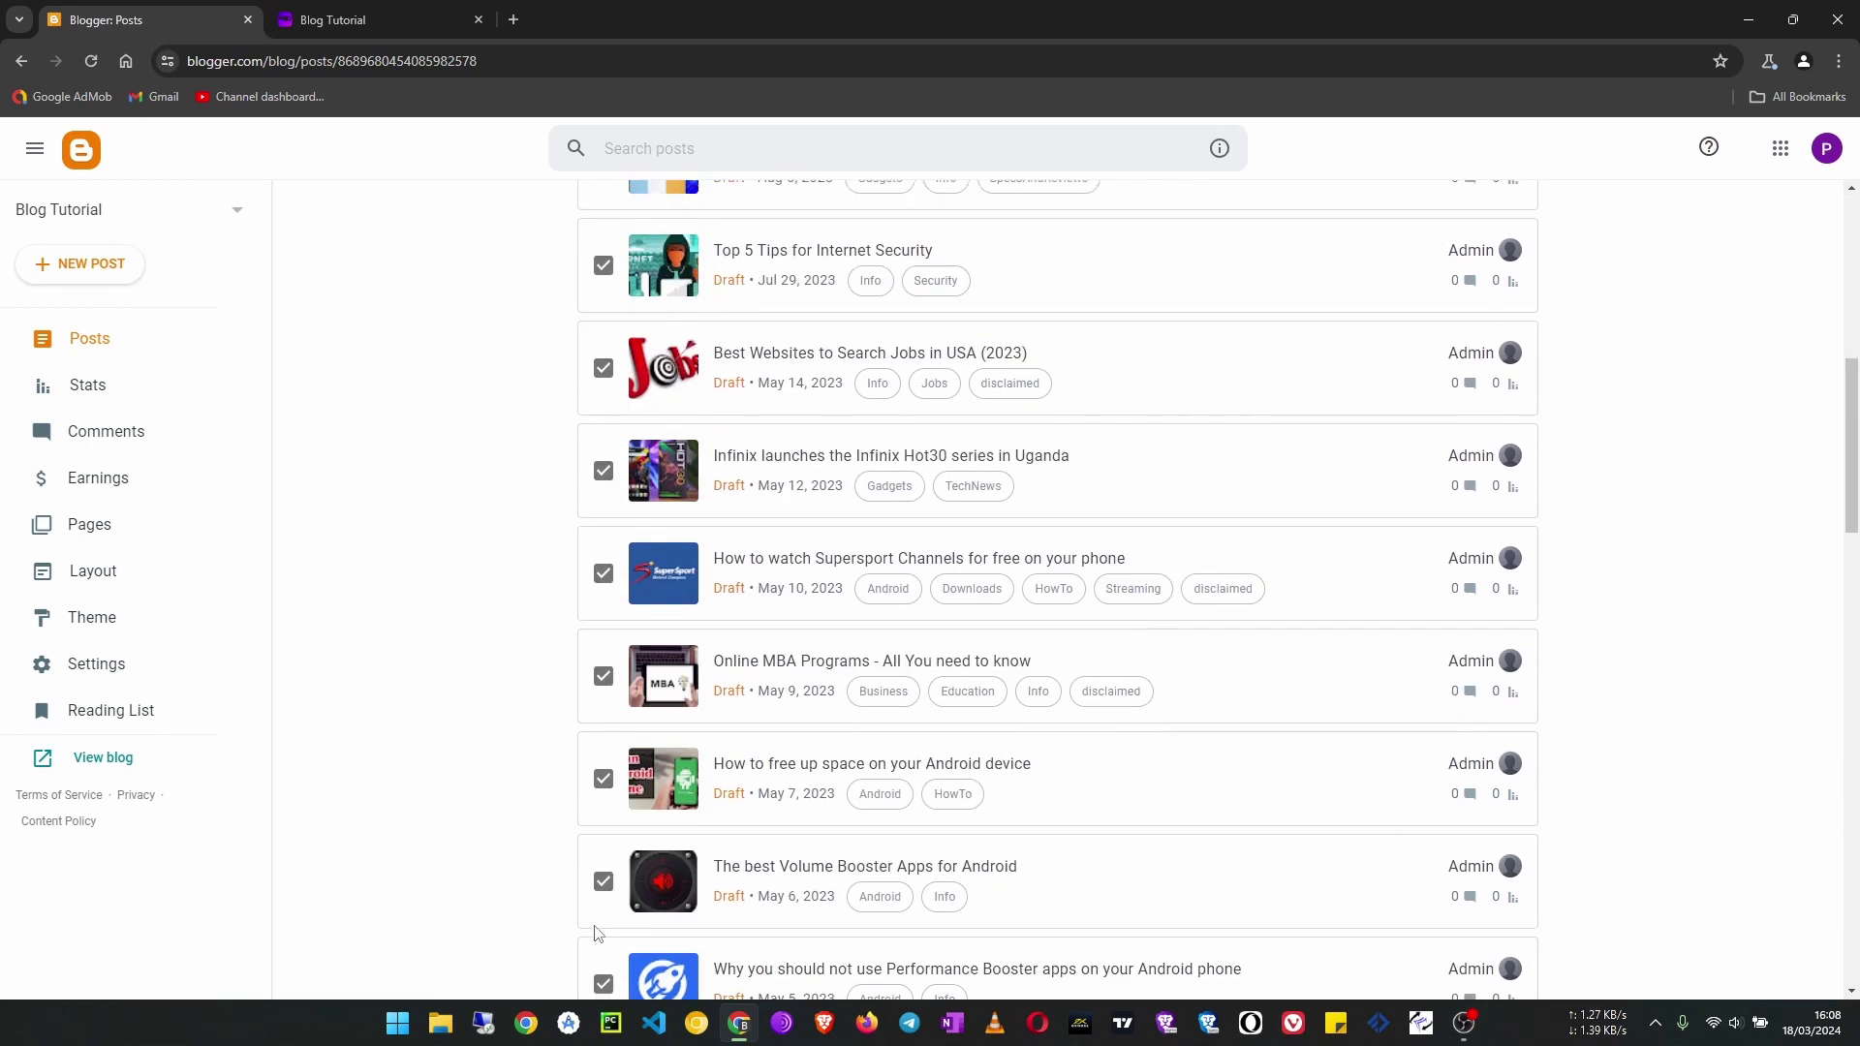
pyautogui.scroll(7, 601, 973)
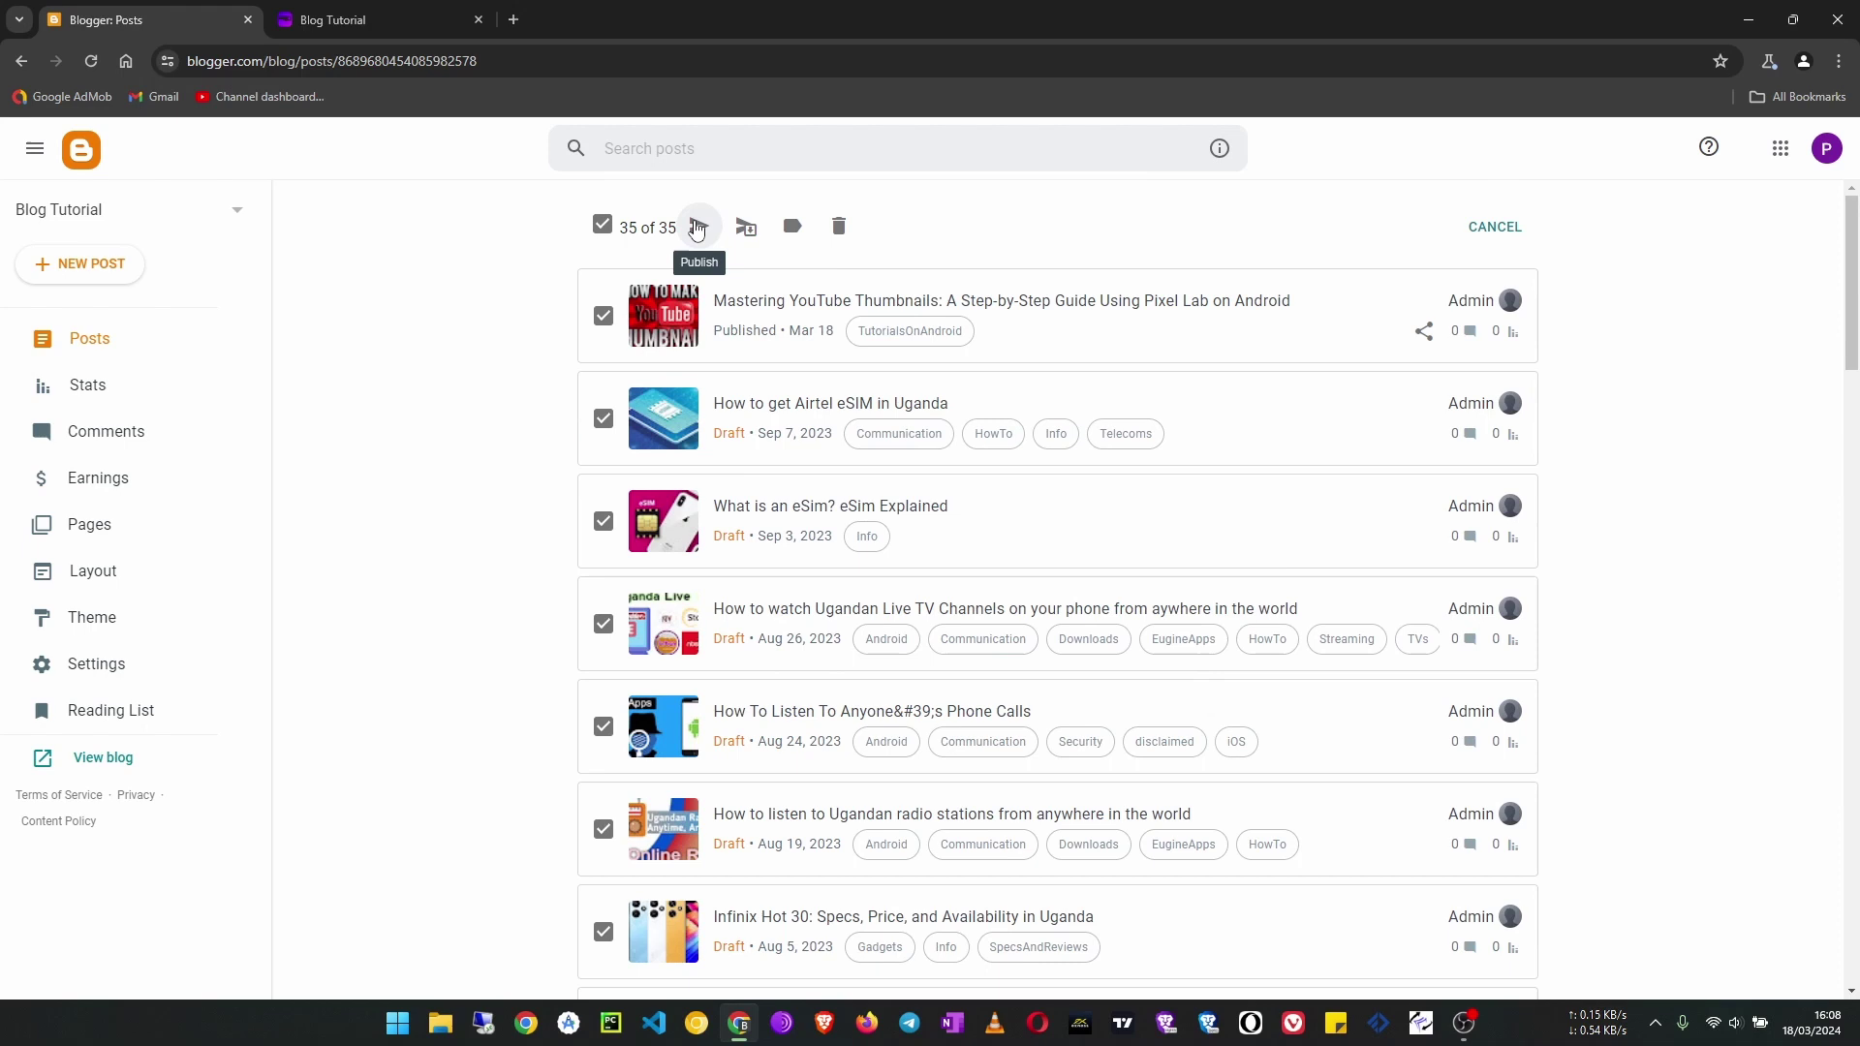
pyautogui.click(697, 229)
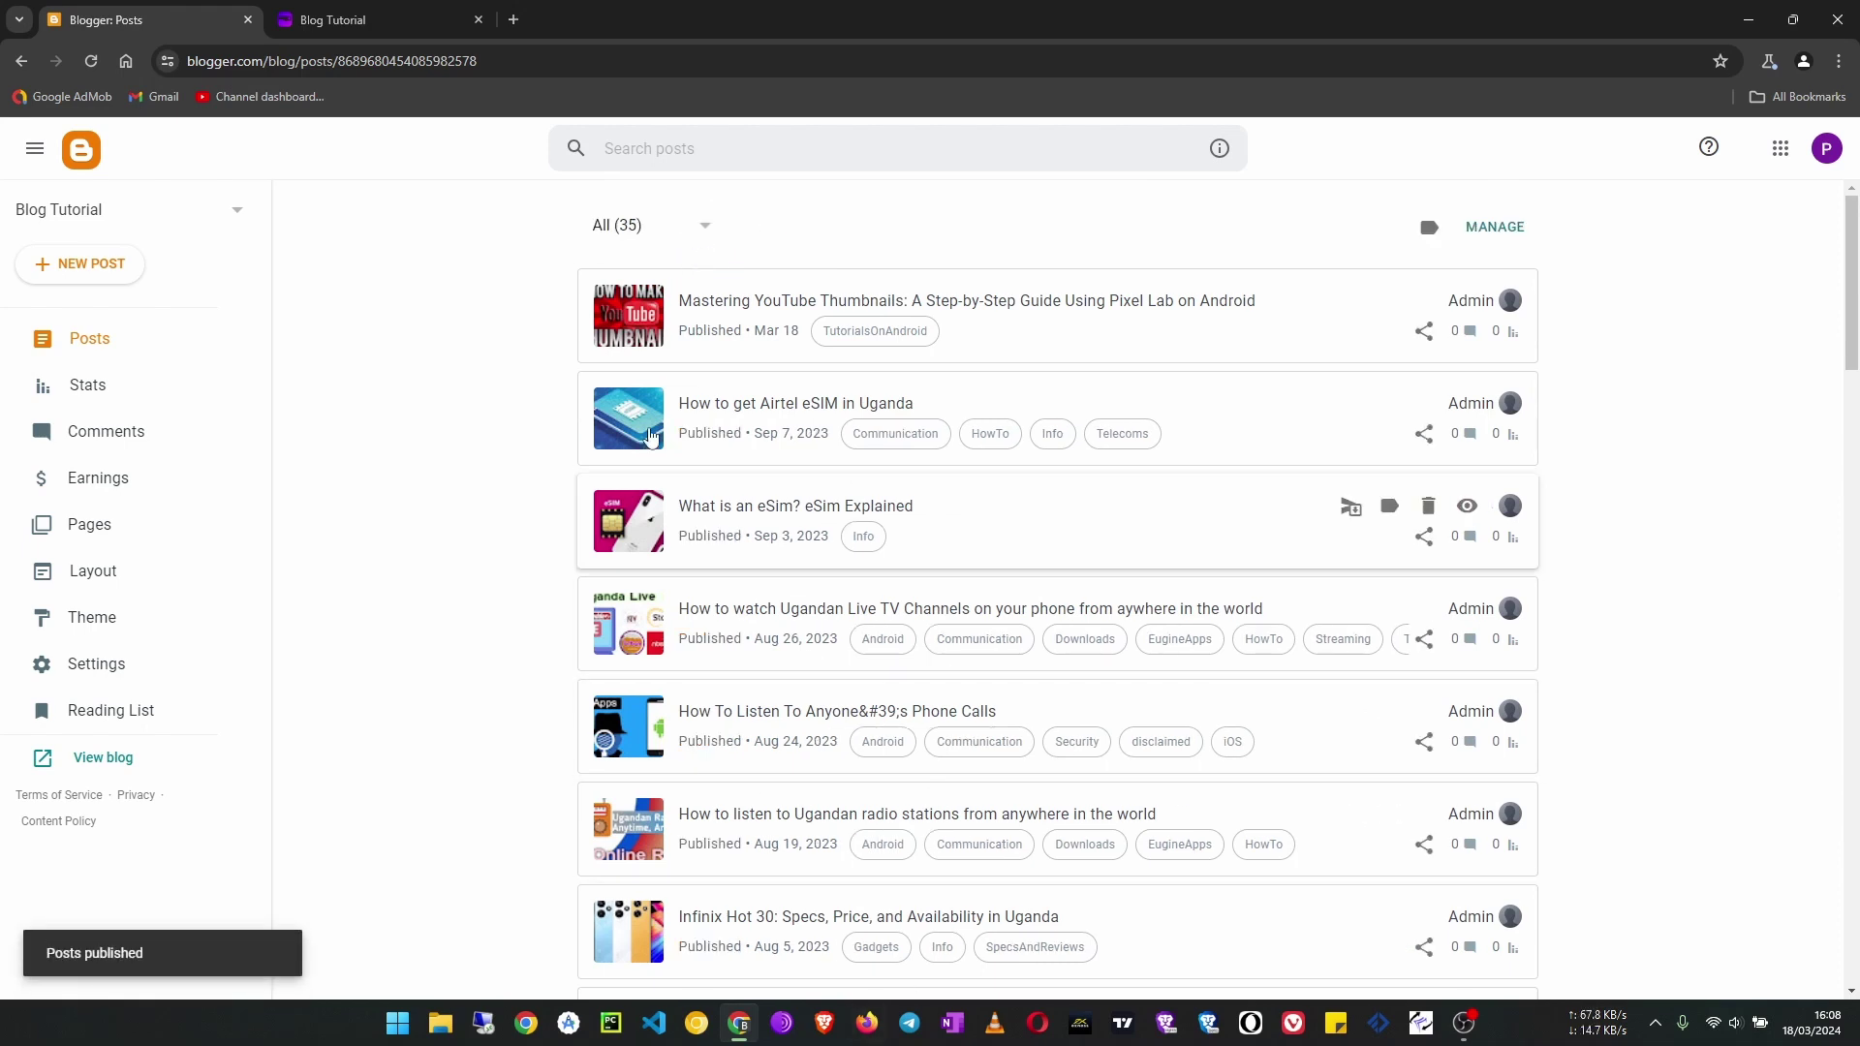
# Check the publication status of the posts in the list and view the available status filters
pyautogui.click(109, 346)
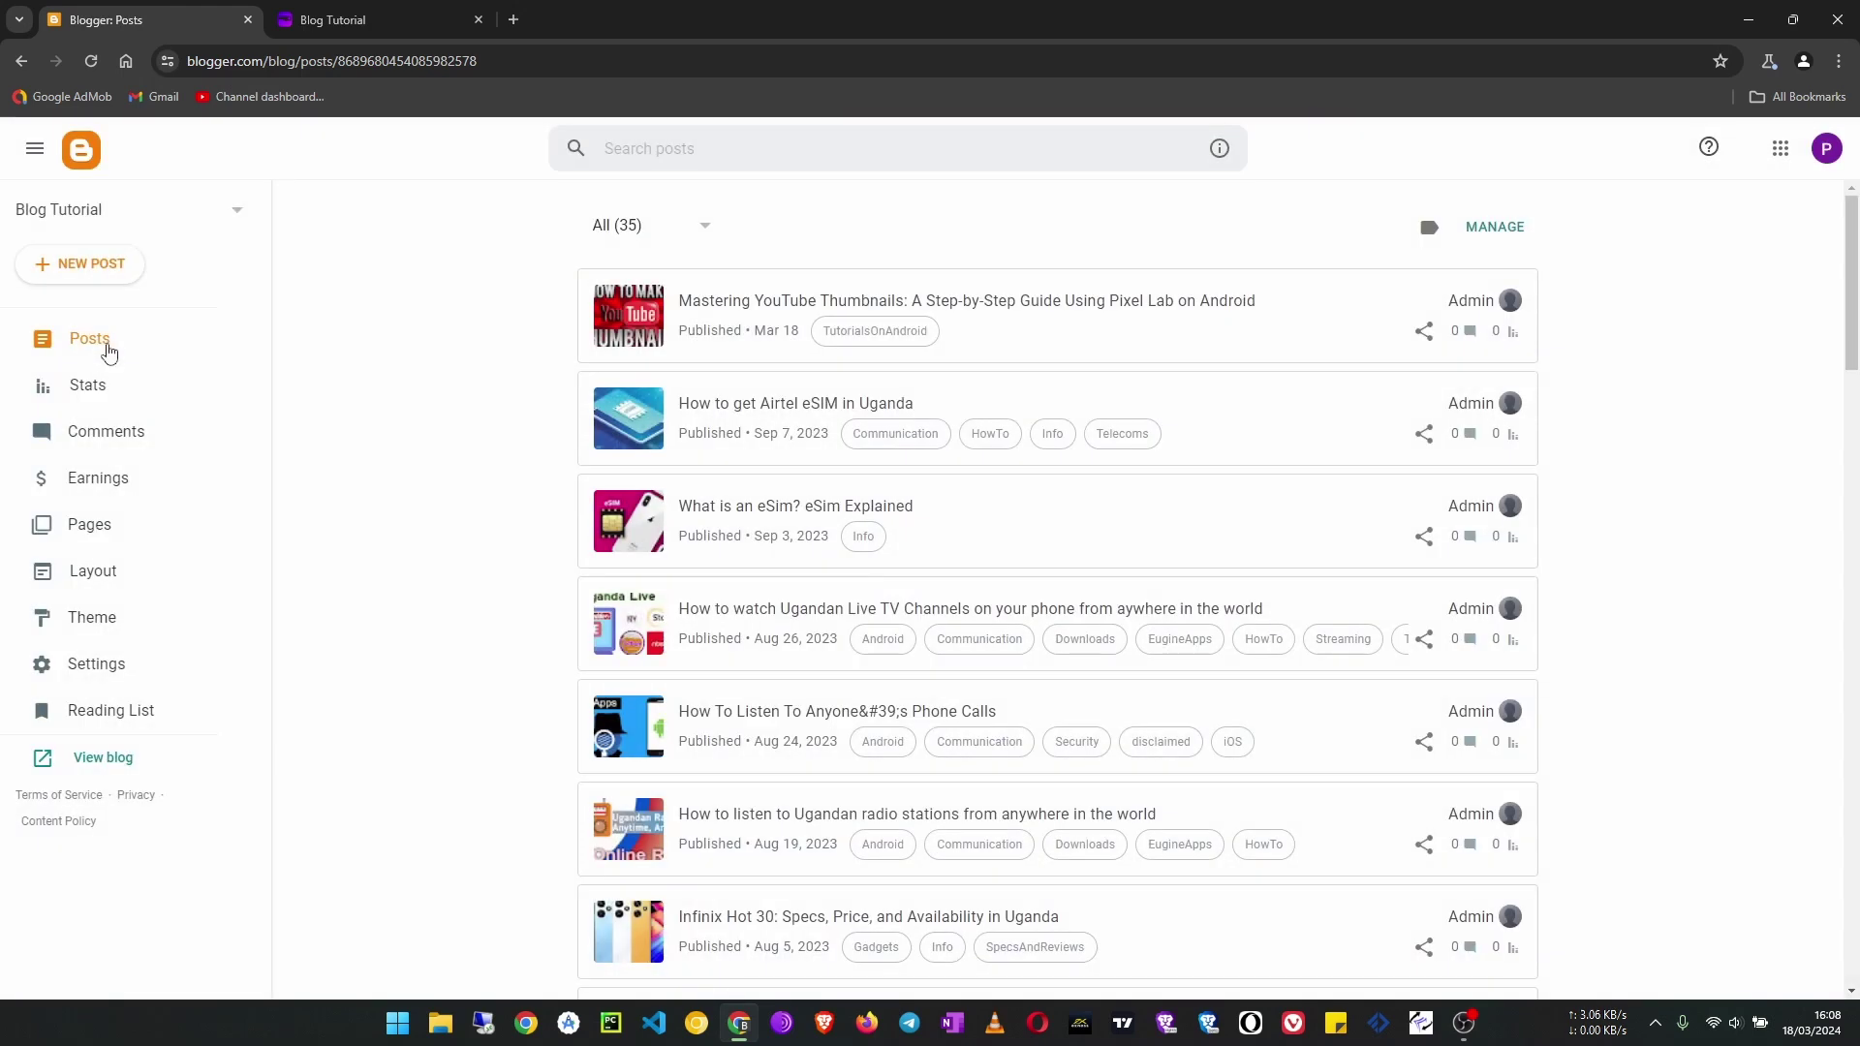
pyautogui.scroll(-7, 681, 911)
pyautogui.scroll(7, 681, 910)
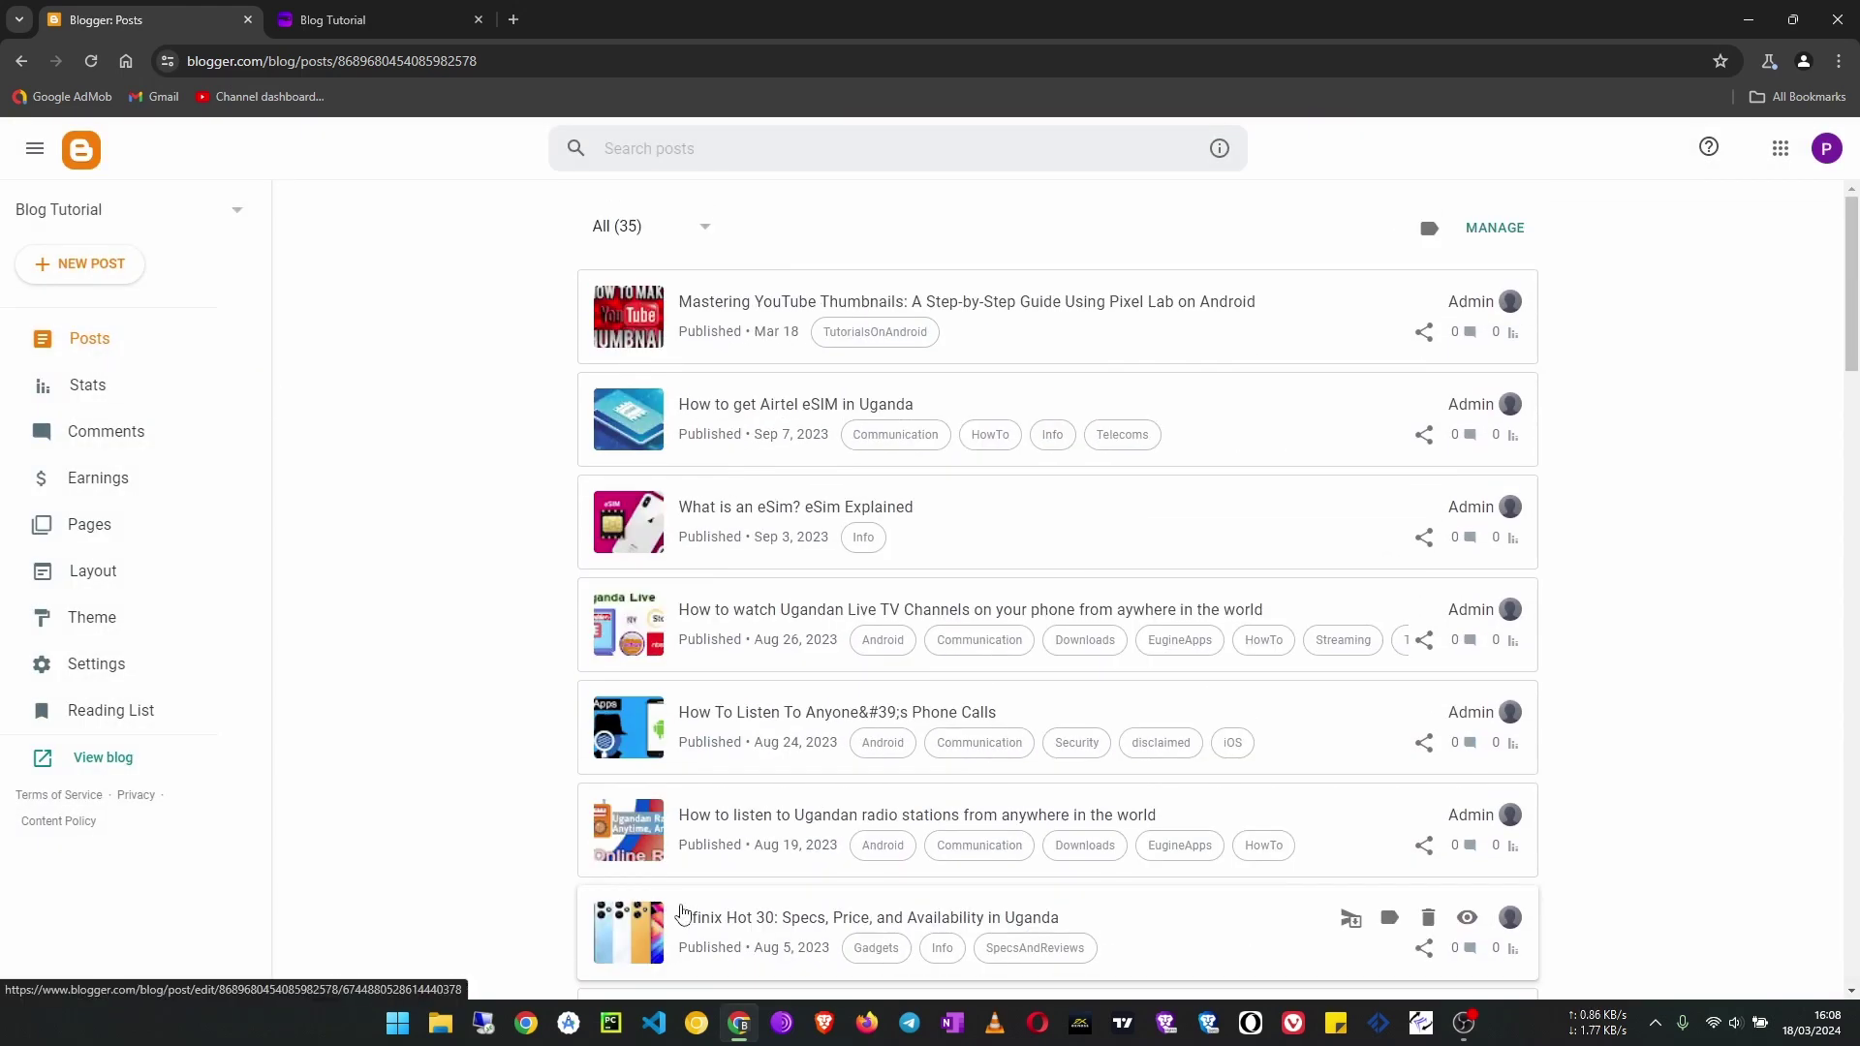
pyautogui.click(631, 233)
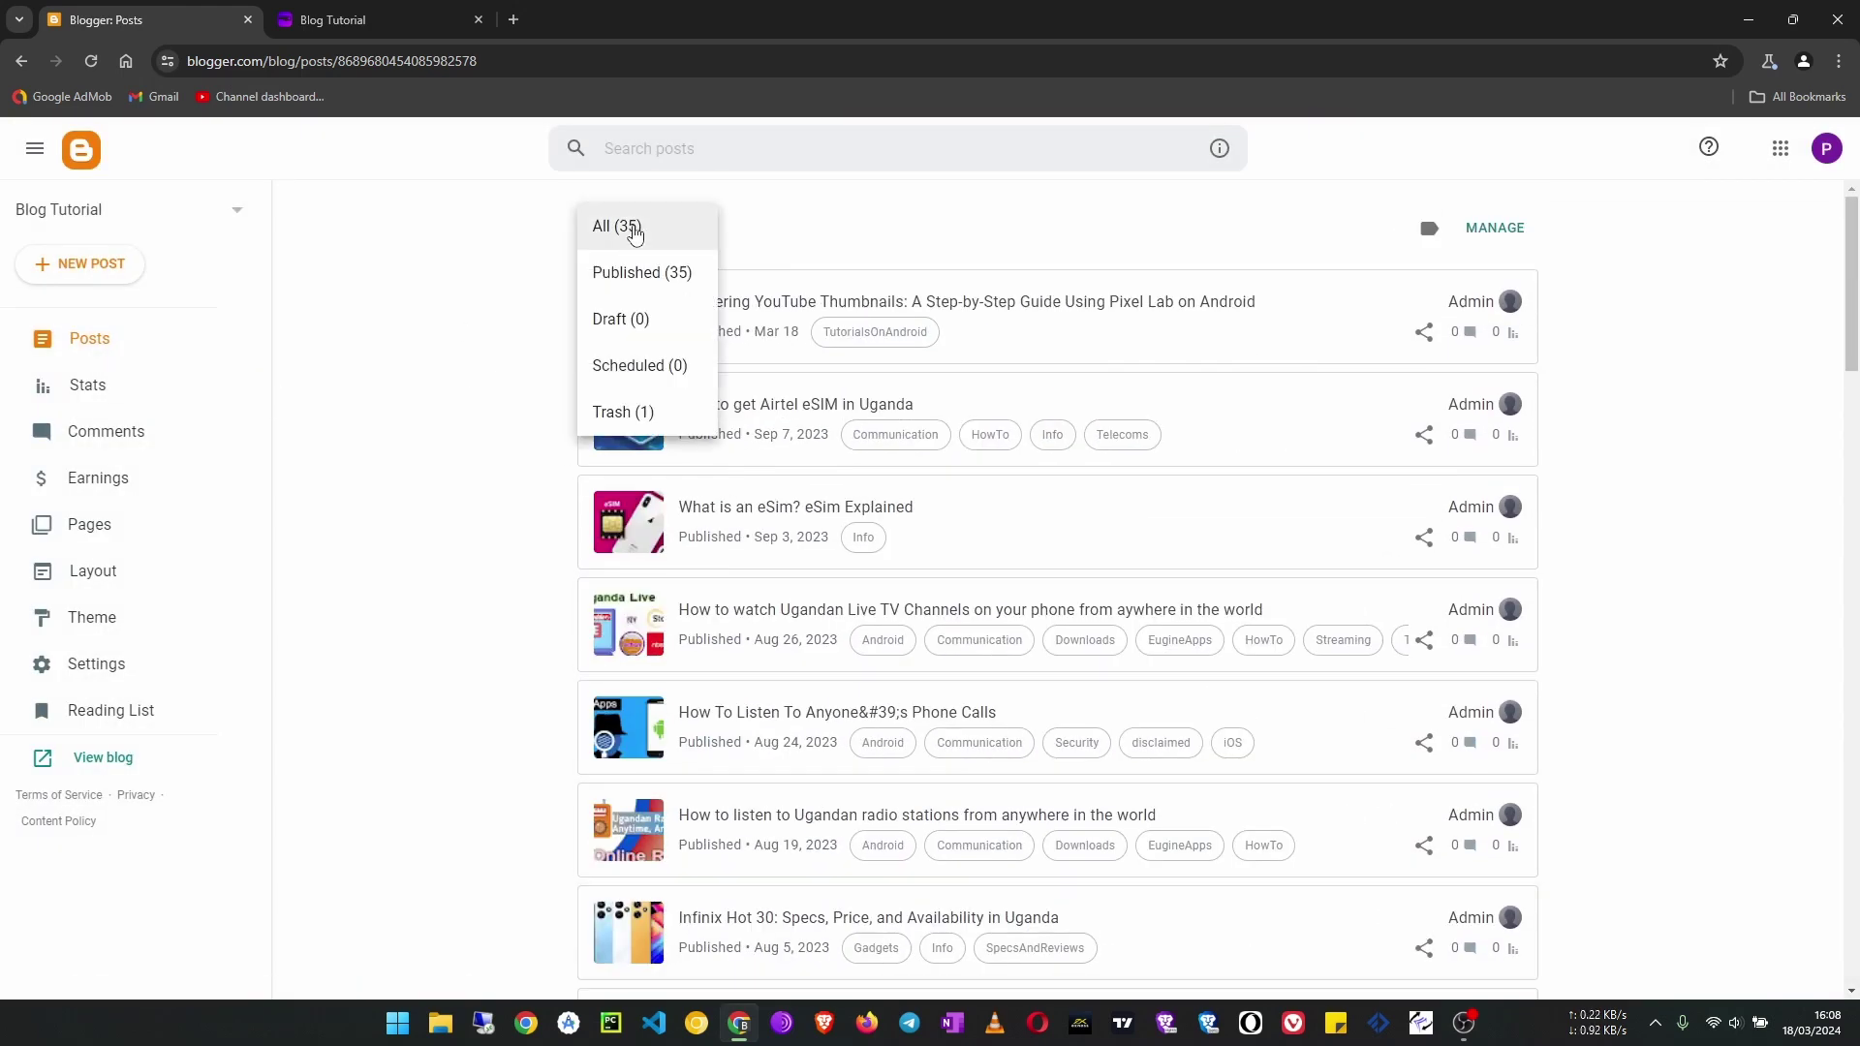
pyautogui.click(425, 299)
pyautogui.scroll(-10, 755, 863)
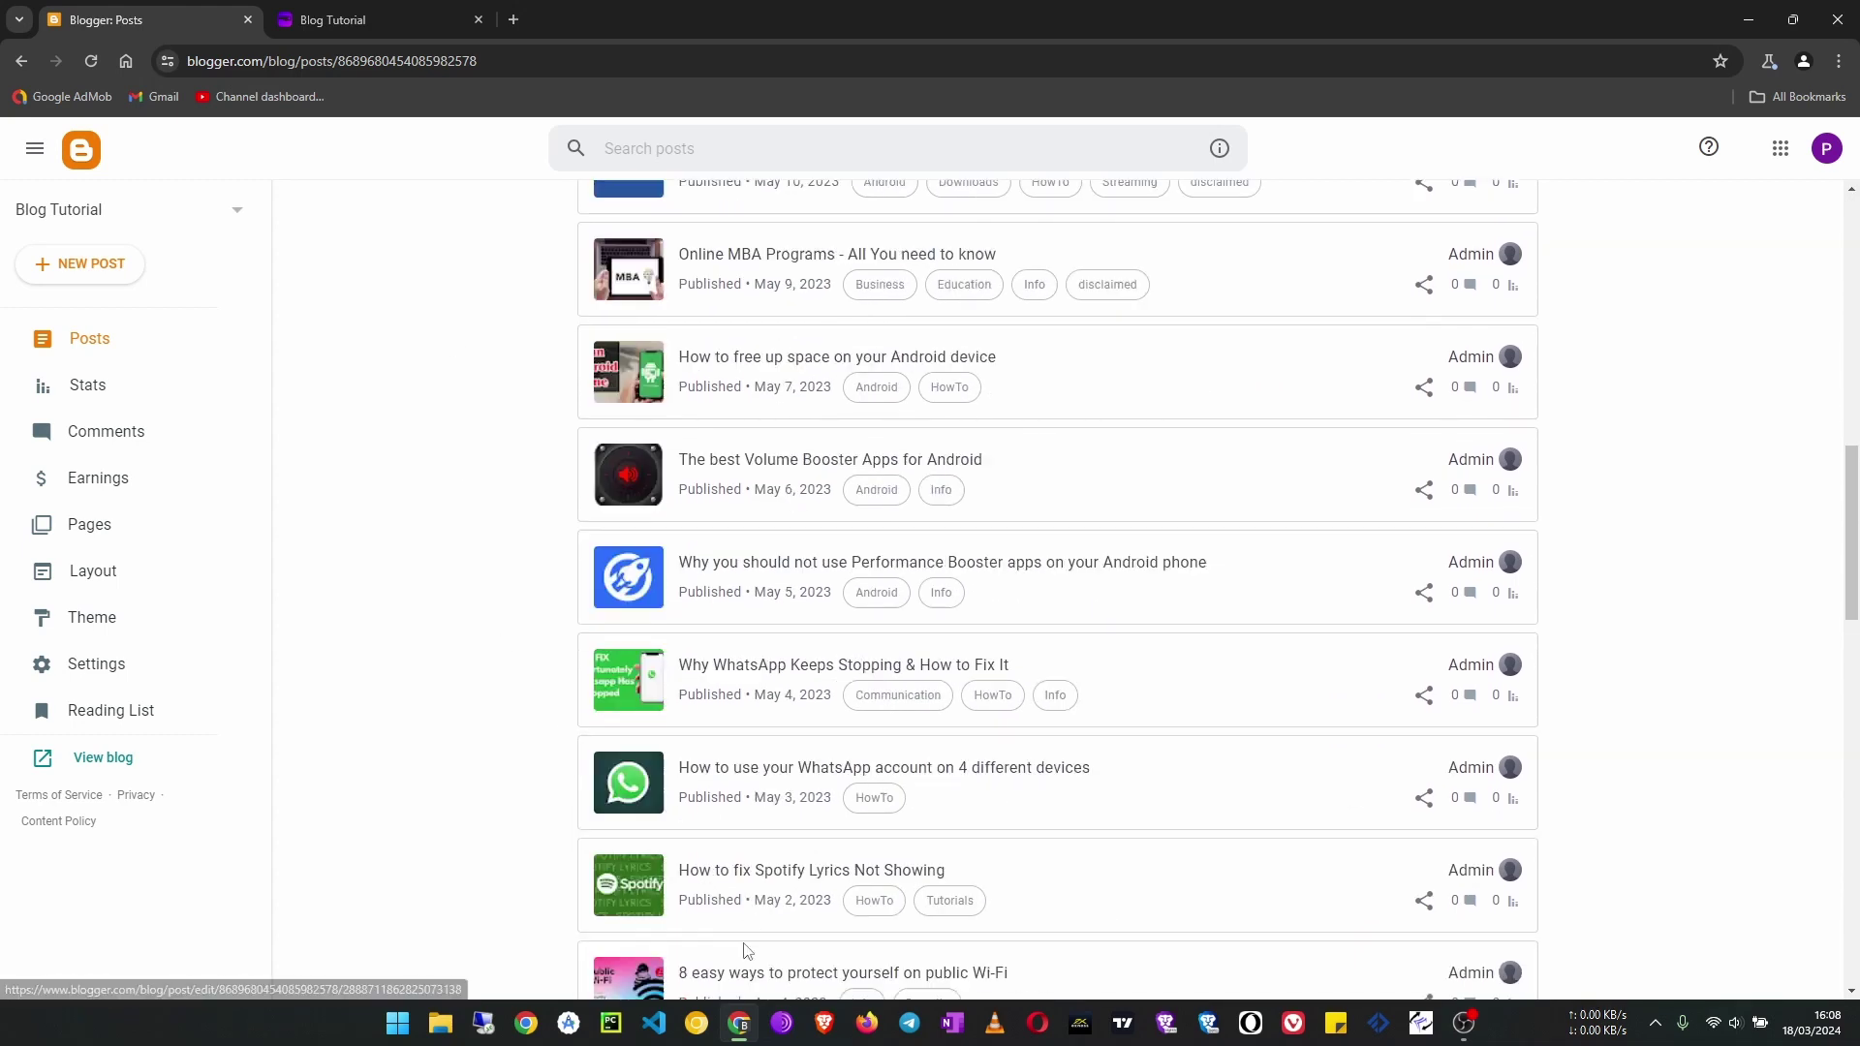
pyautogui.scroll(10, 539, 789)
# Return to the live blog and look through its homepage for the imported posts and labels
pyautogui.click(362, 20)
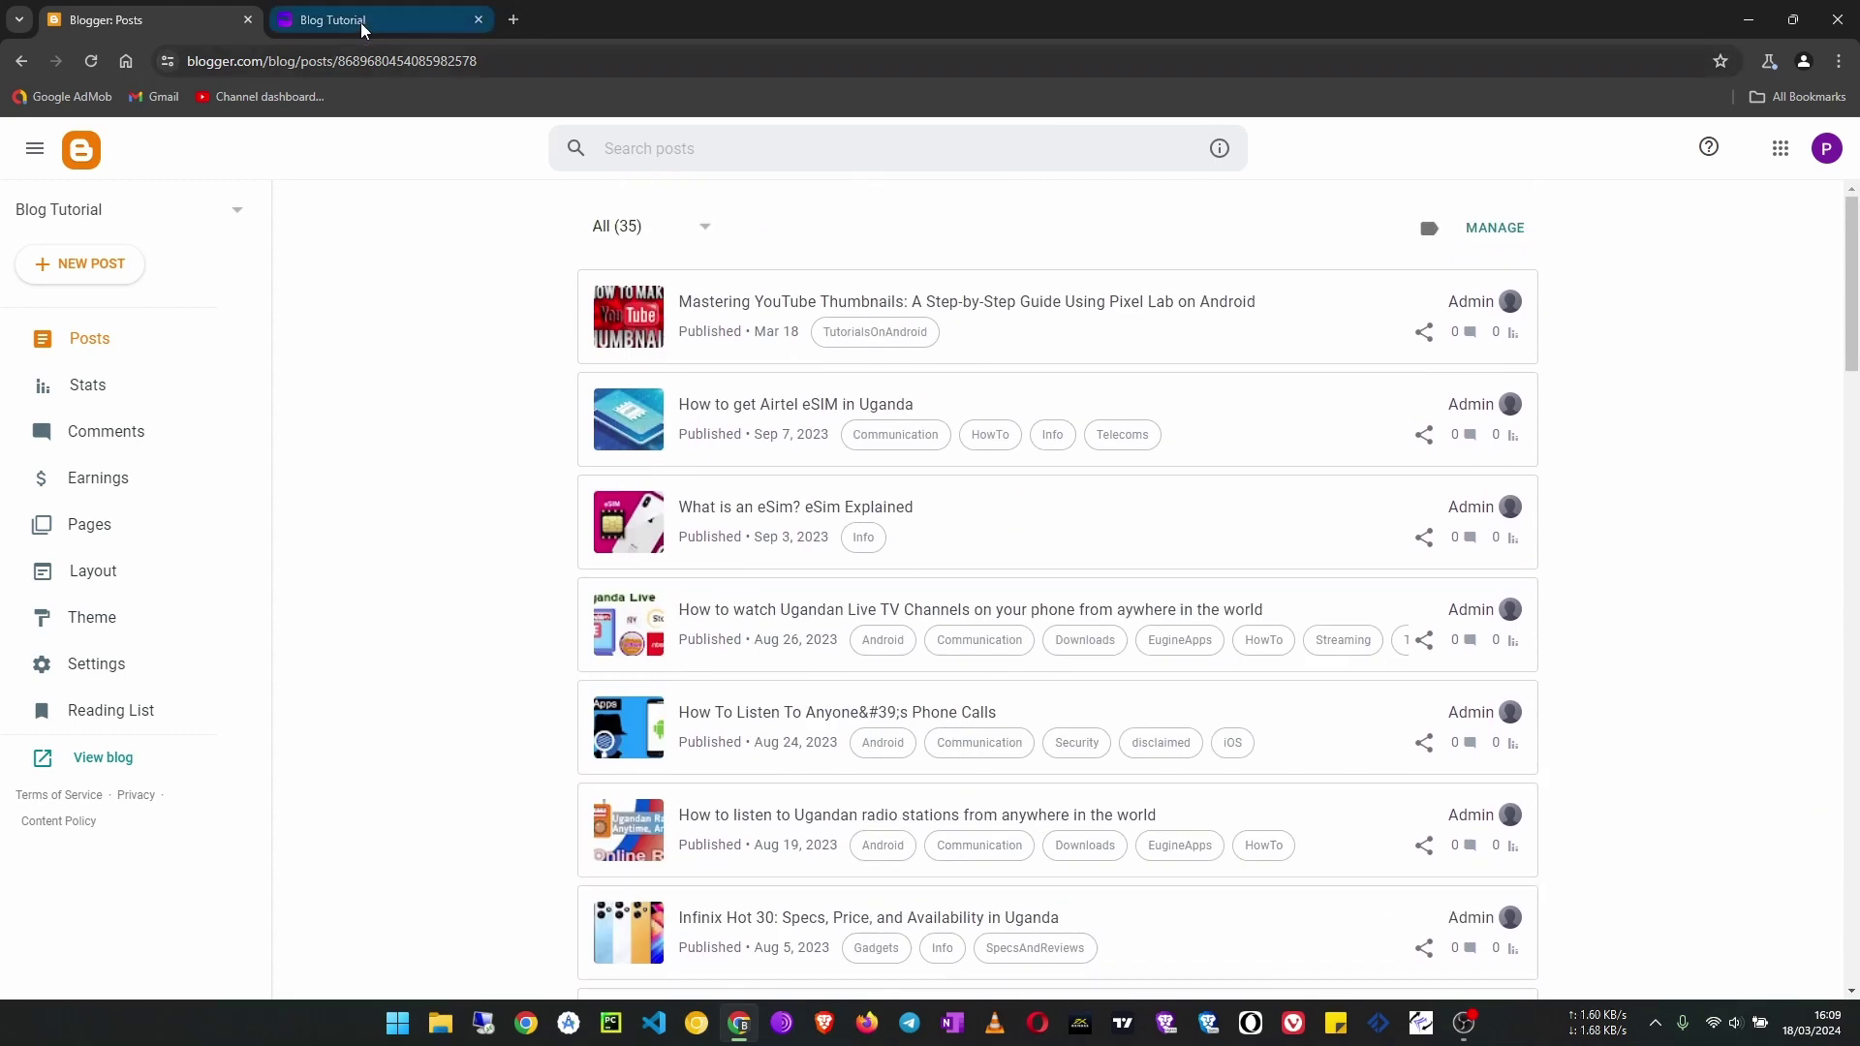
pyautogui.scroll(-5, 189, 160)
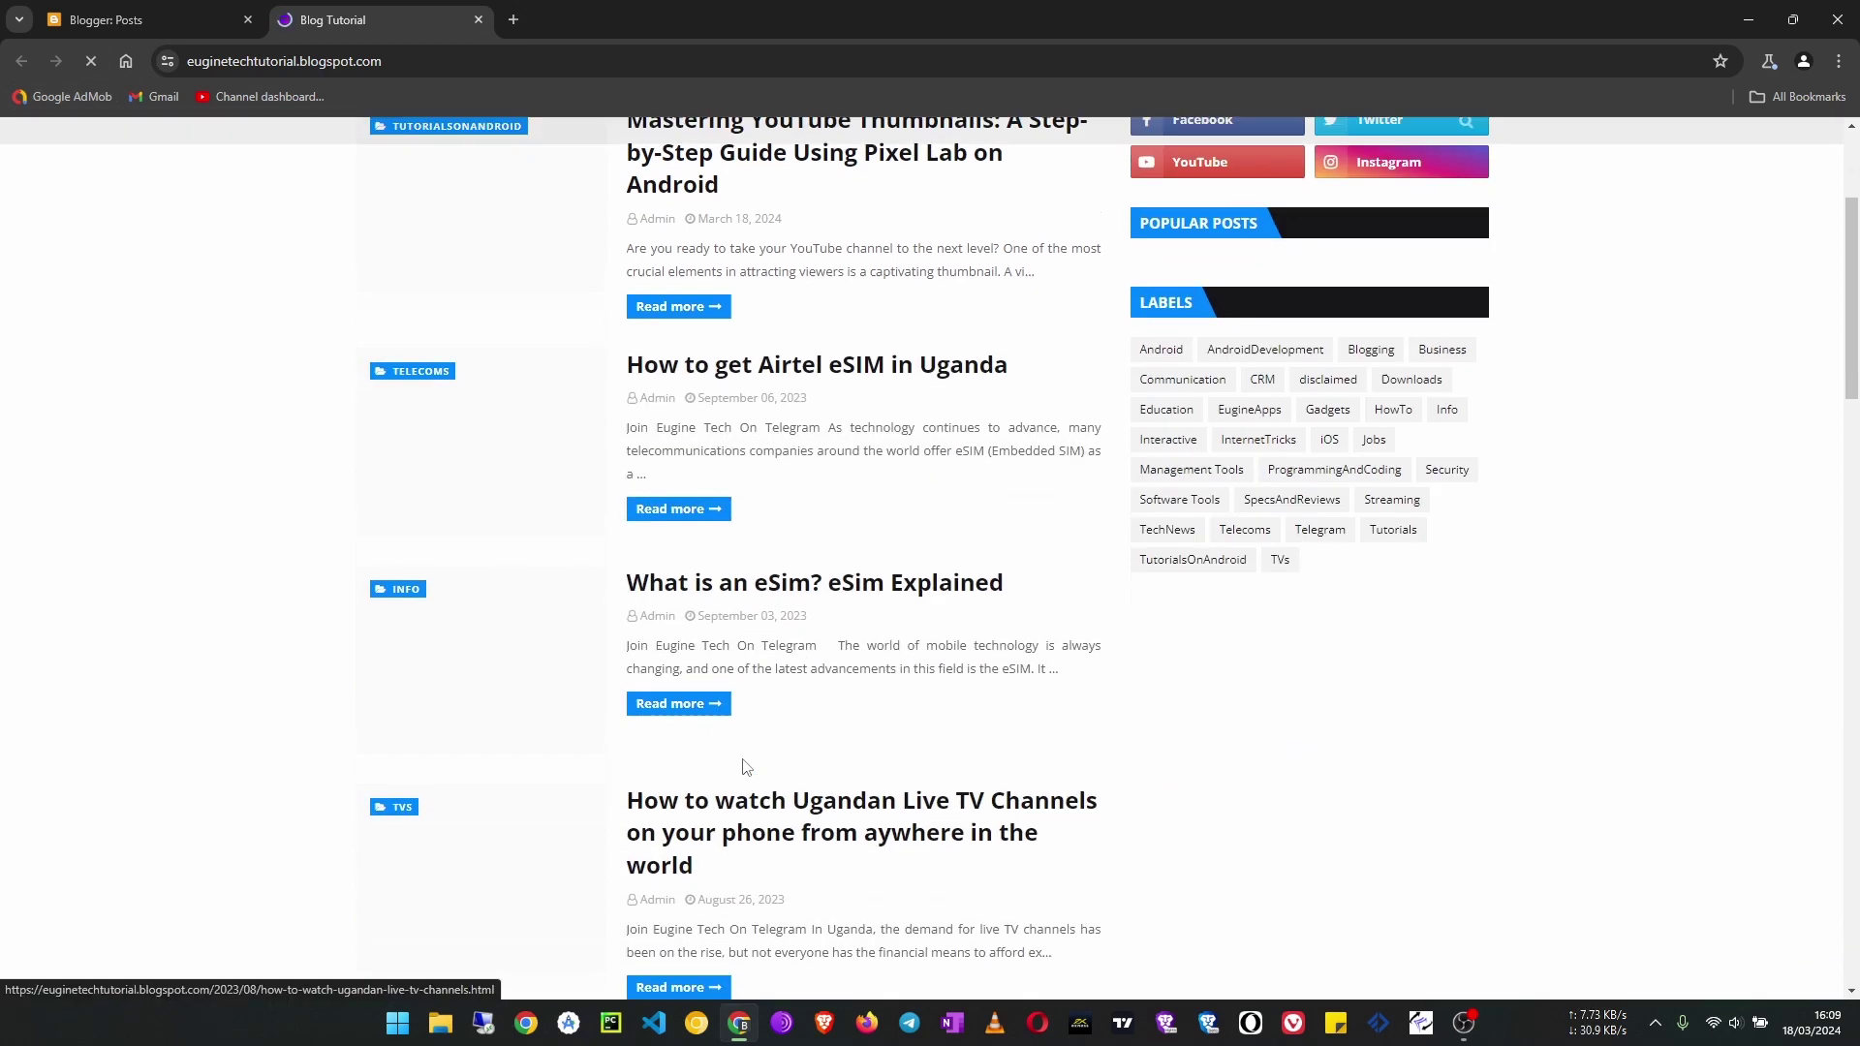
pyautogui.scroll(7, 746, 767)
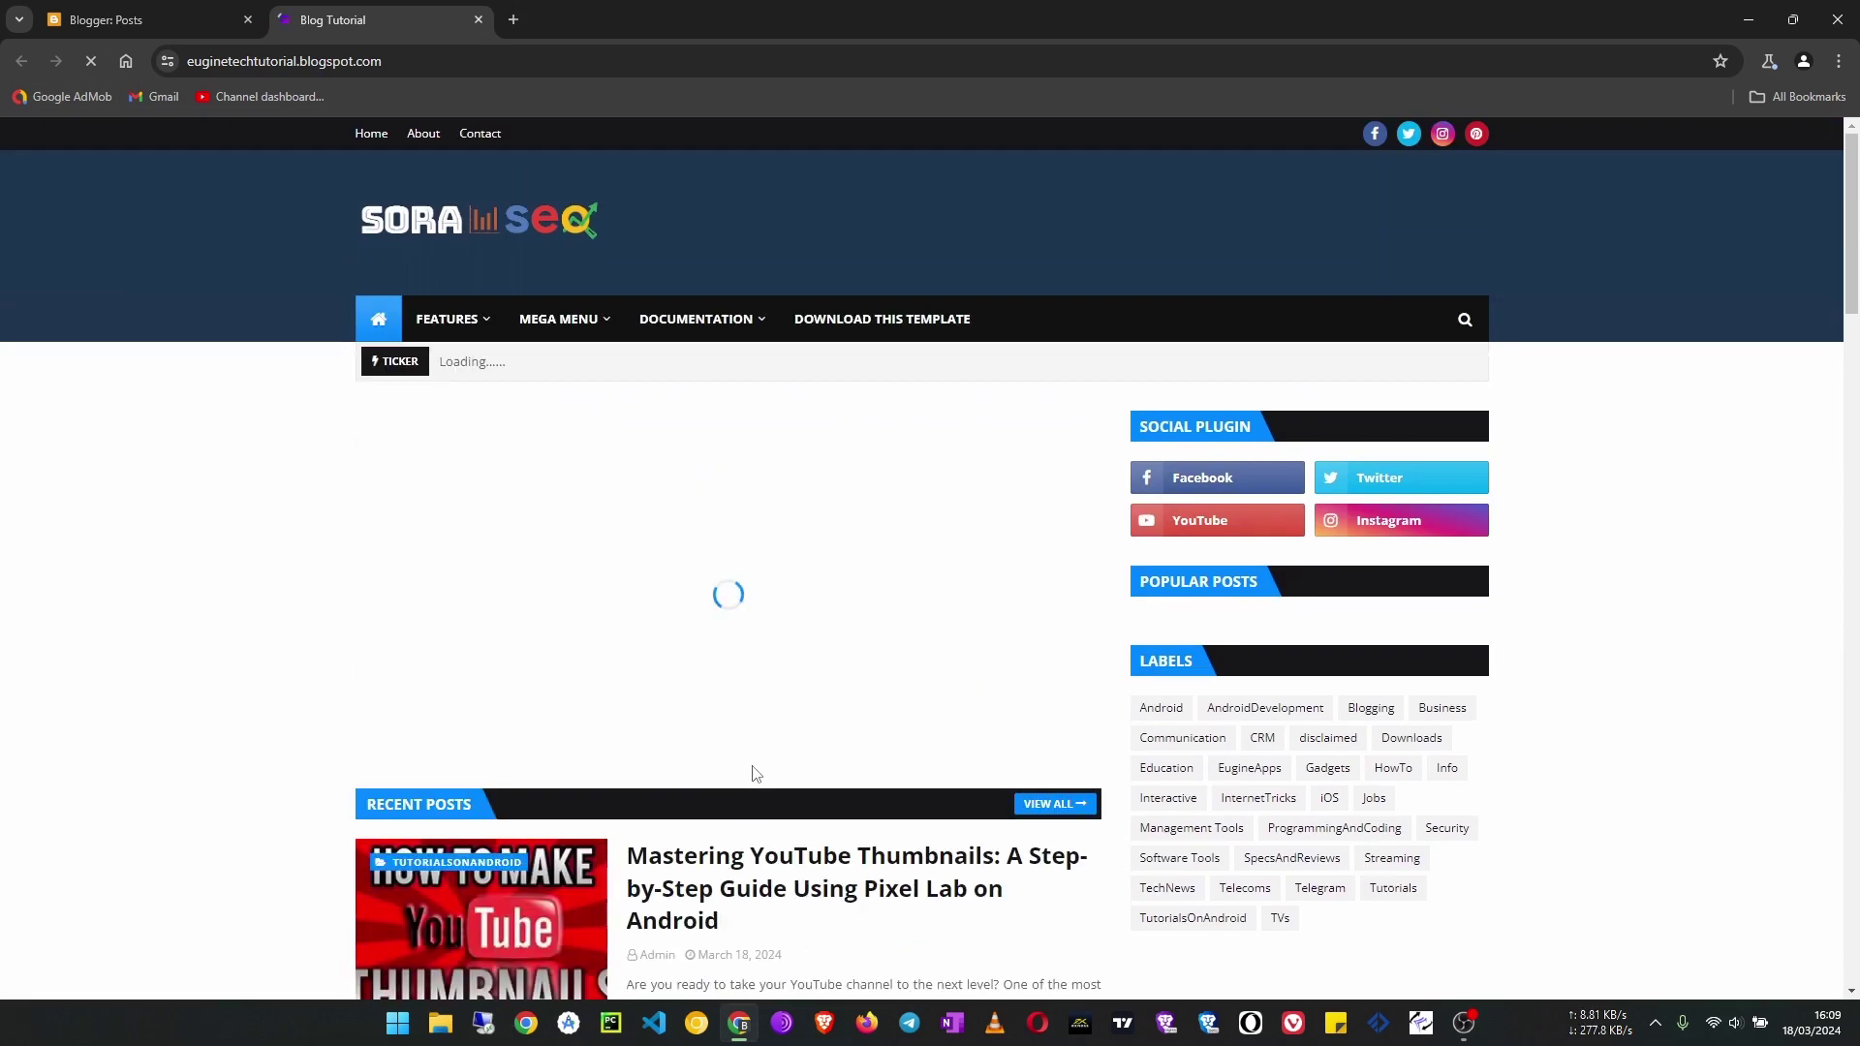
pyautogui.scroll(-2, 775, 736)
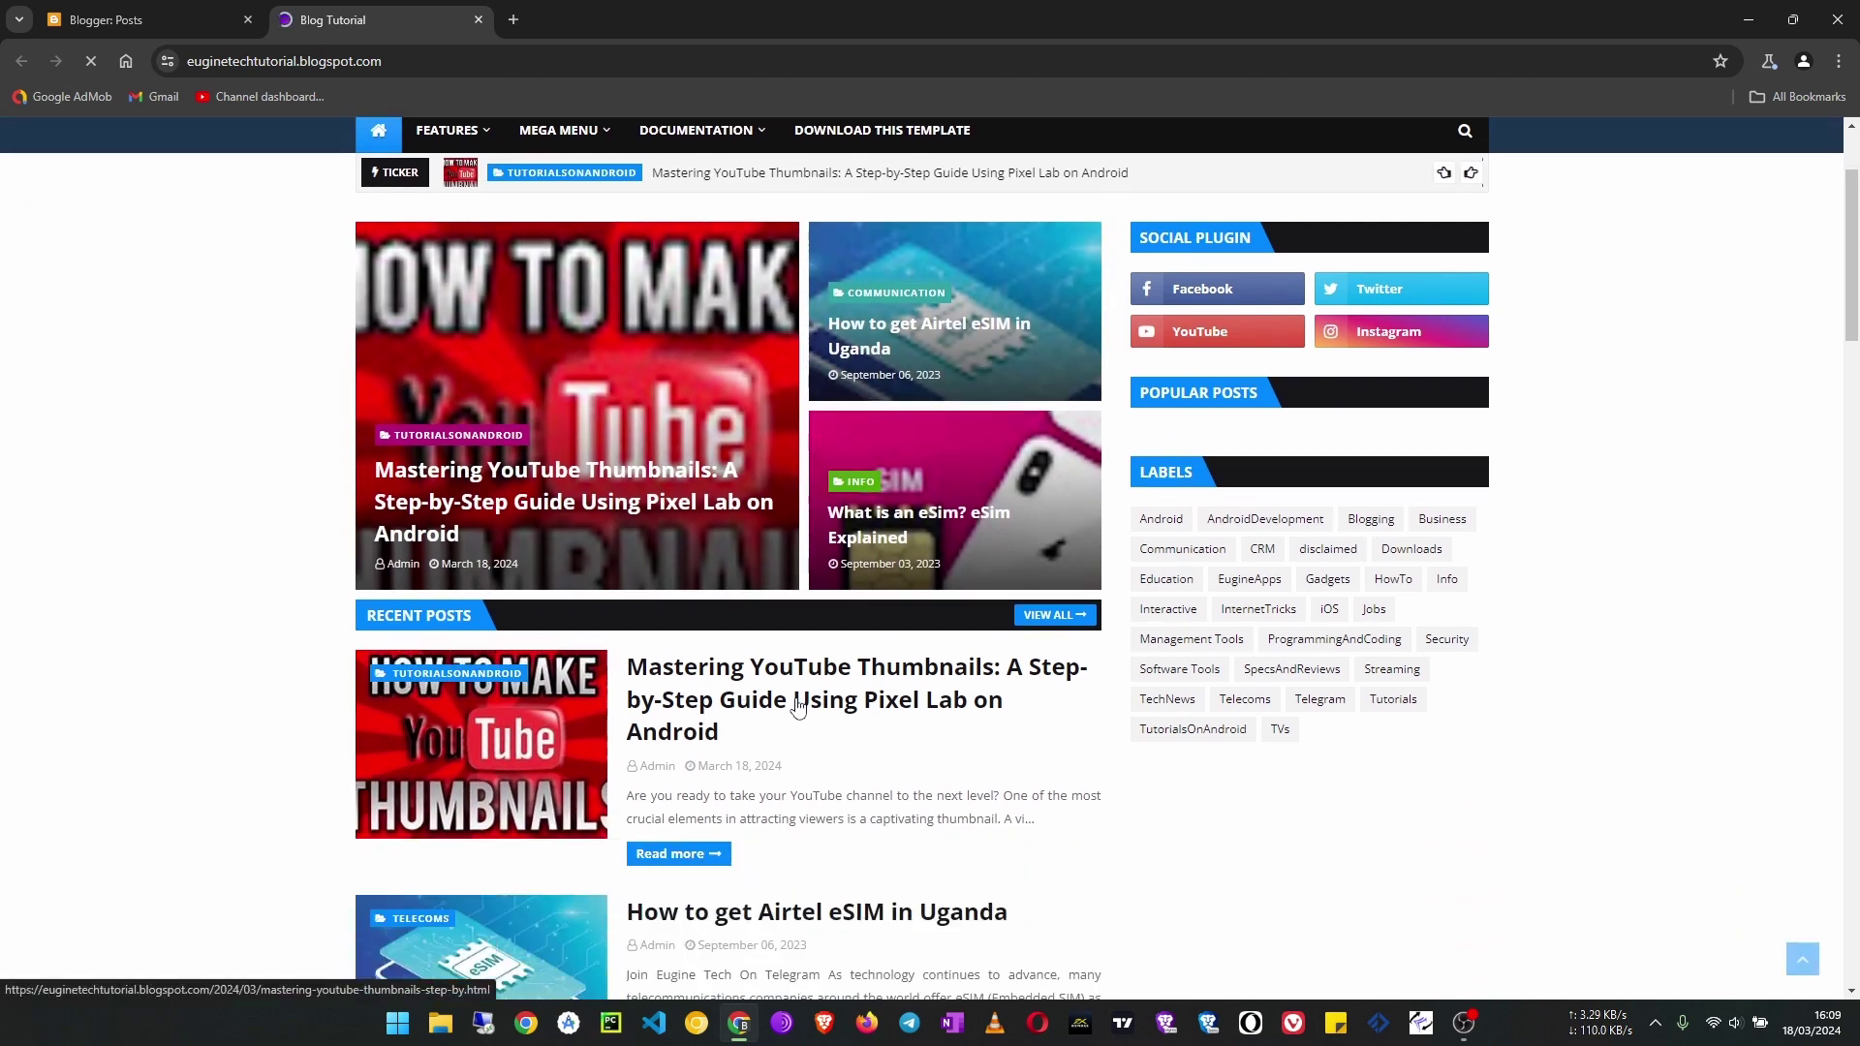
pyautogui.scroll(-10, 813, 717)
pyautogui.scroll(-8, 830, 821)
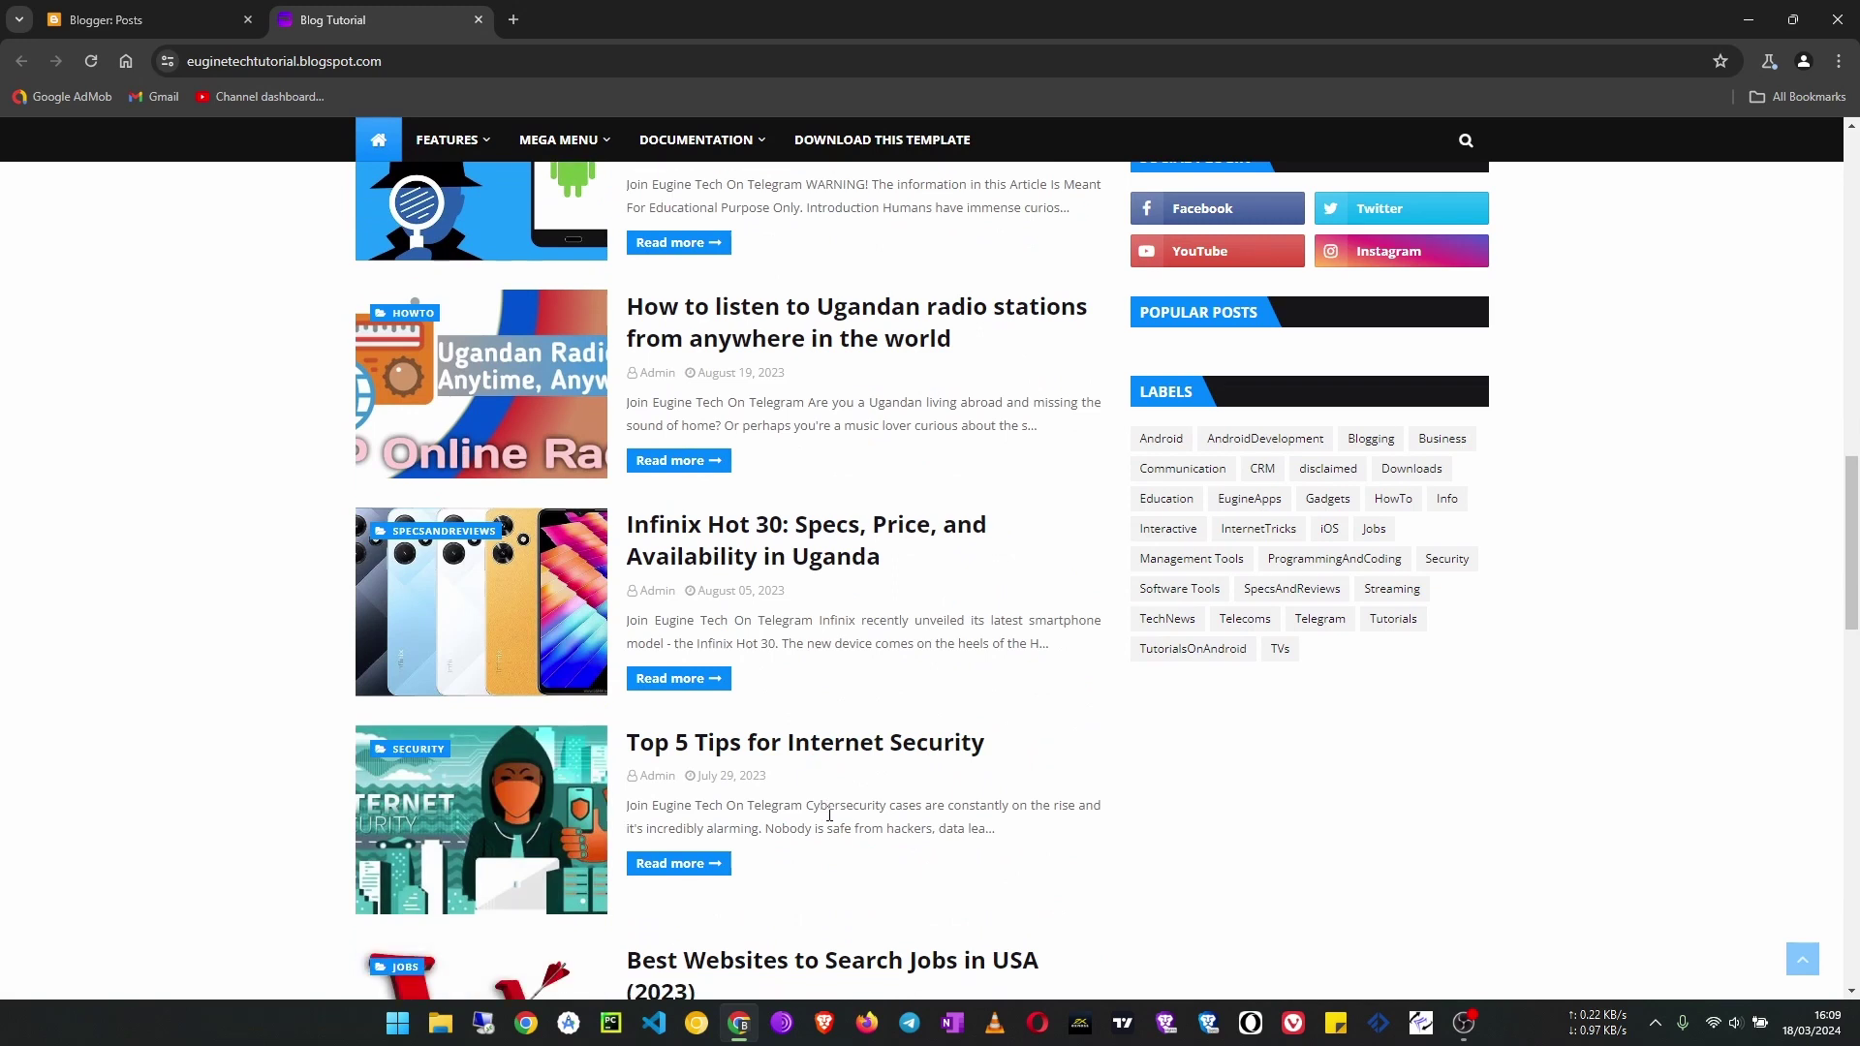
# Examine the foot of the live blog's homepage, including the search box, the featured post and the footer sections
pyautogui.scroll(-18, 829, 814)
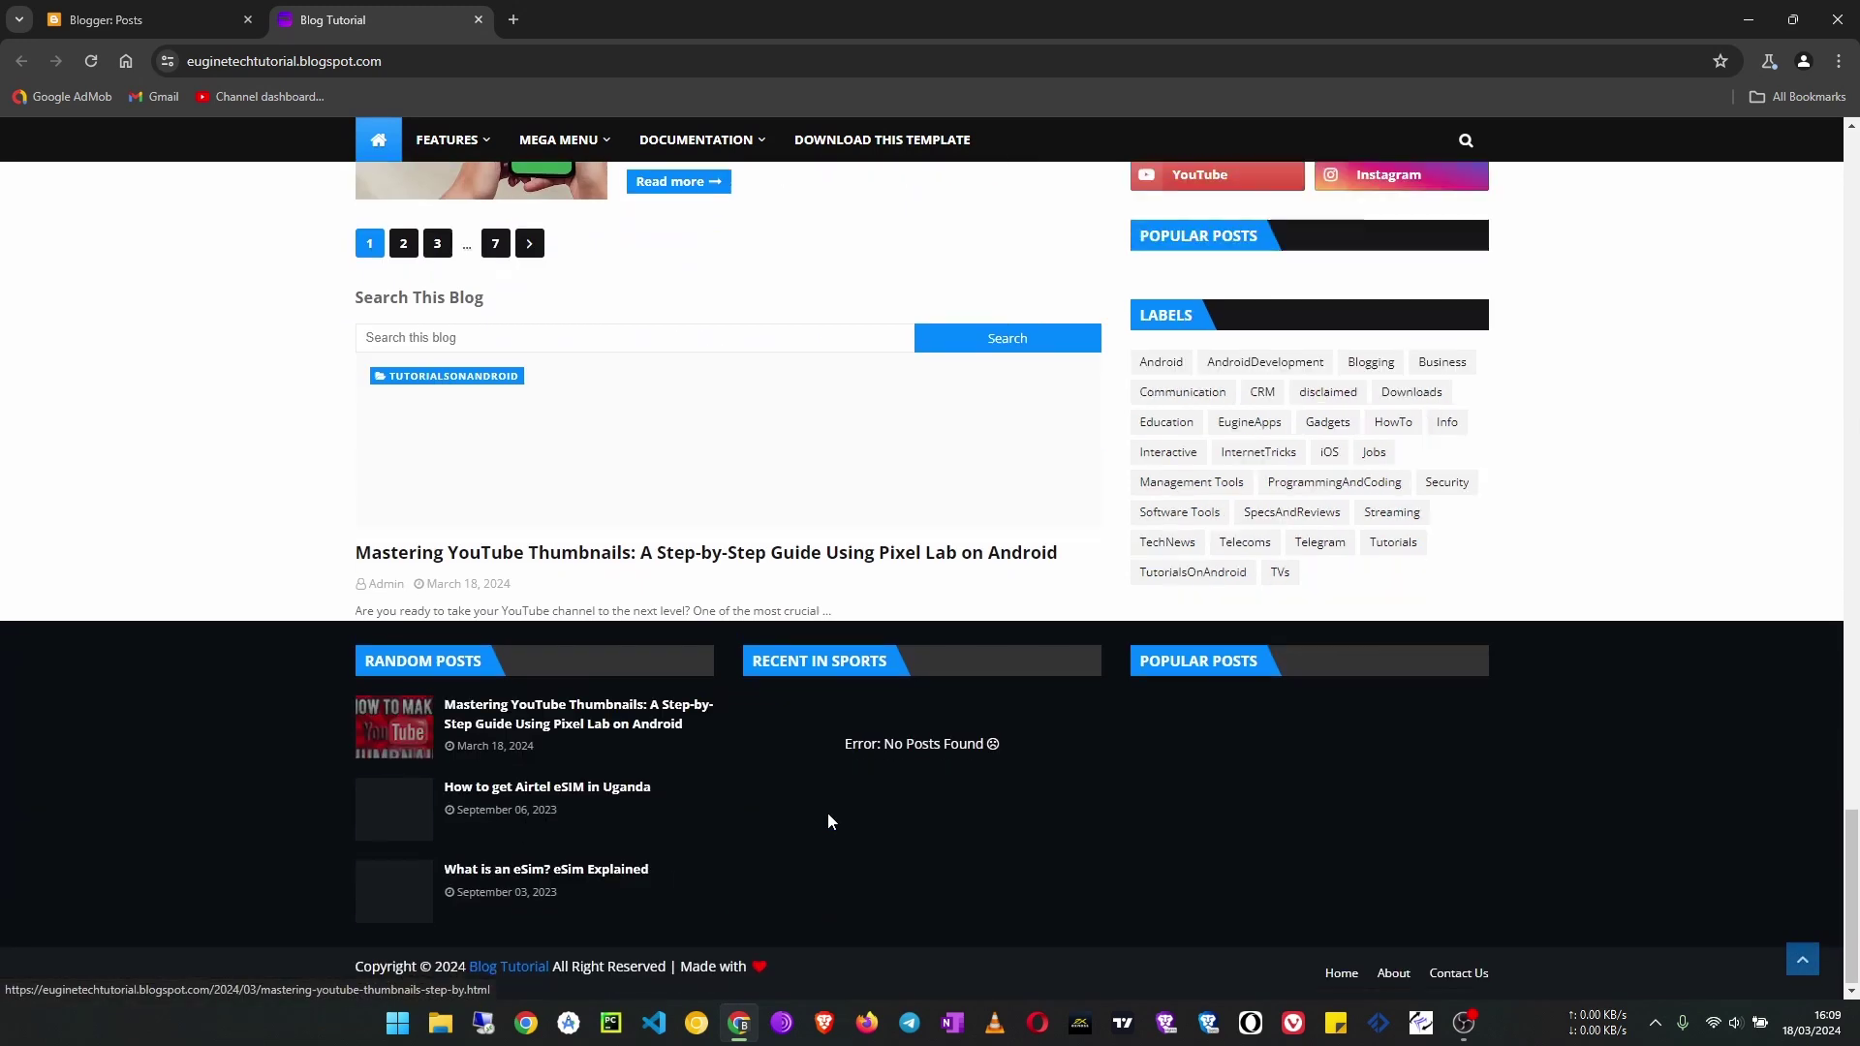
pyautogui.scroll(3, 825, 819)
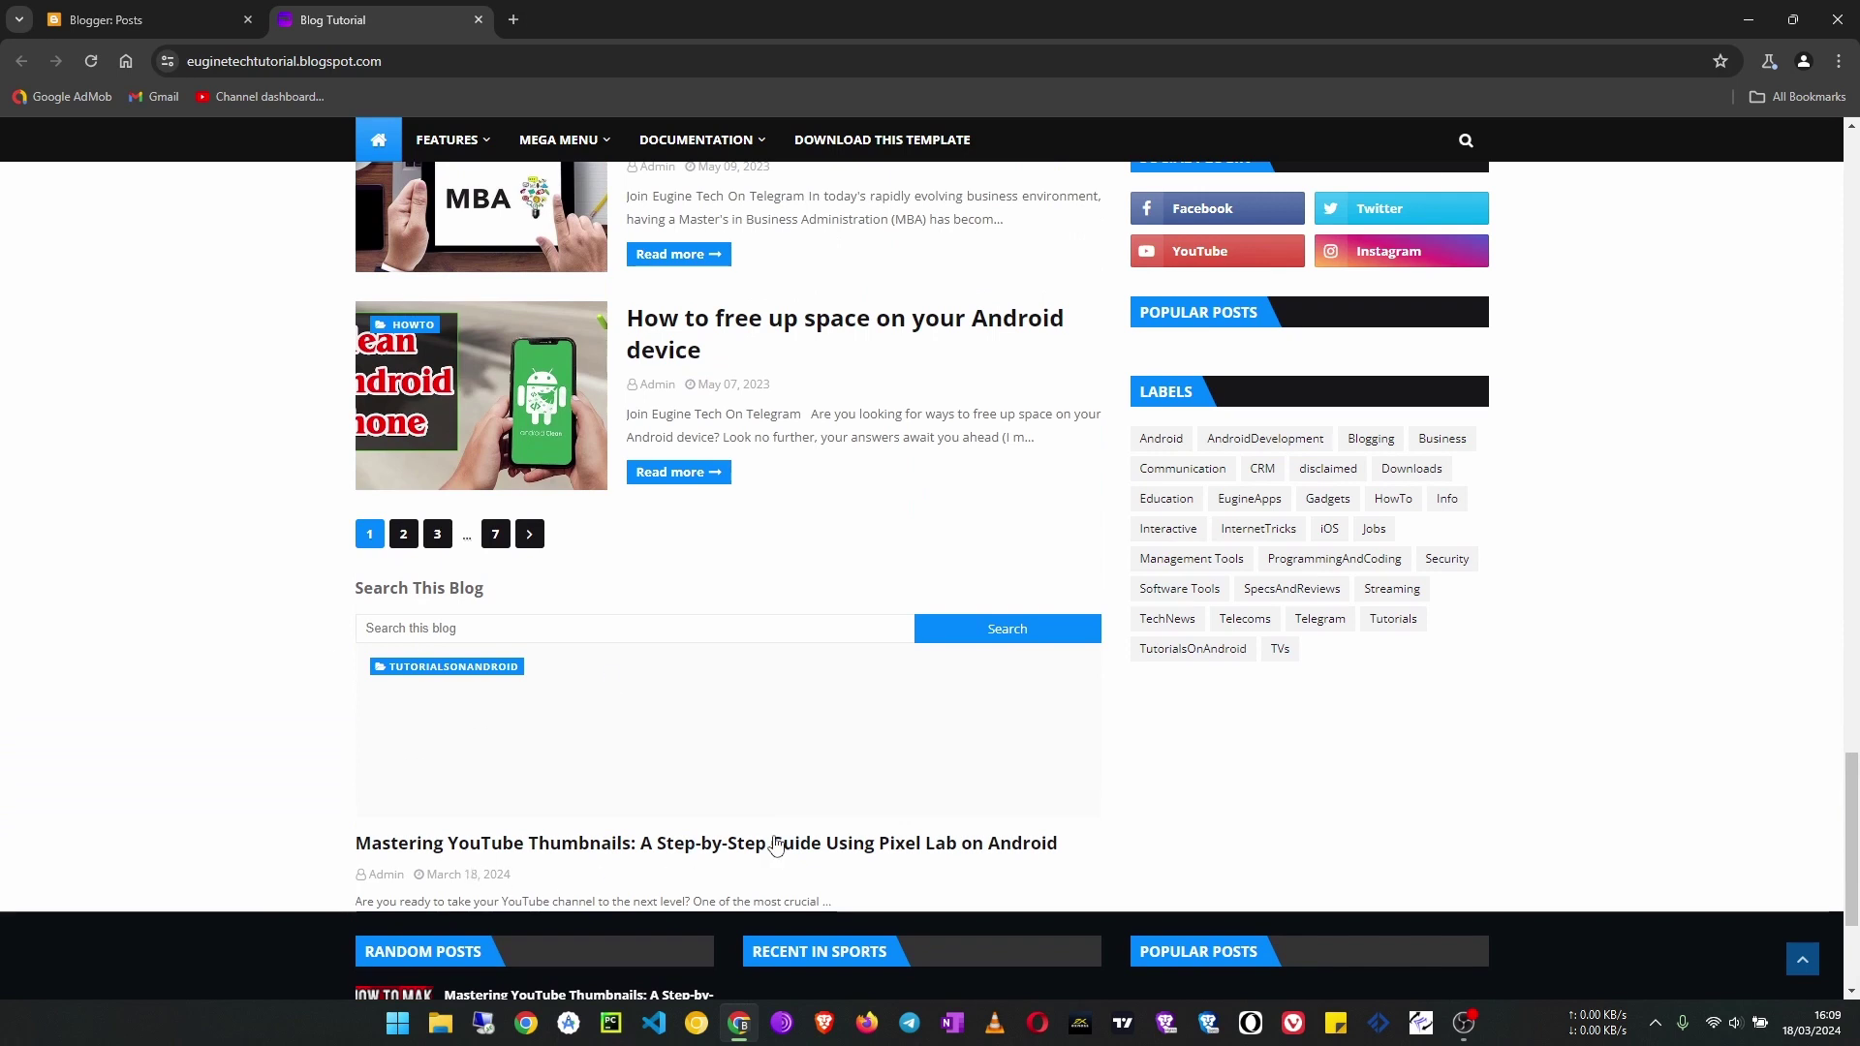
pyautogui.scroll(-1, 775, 844)
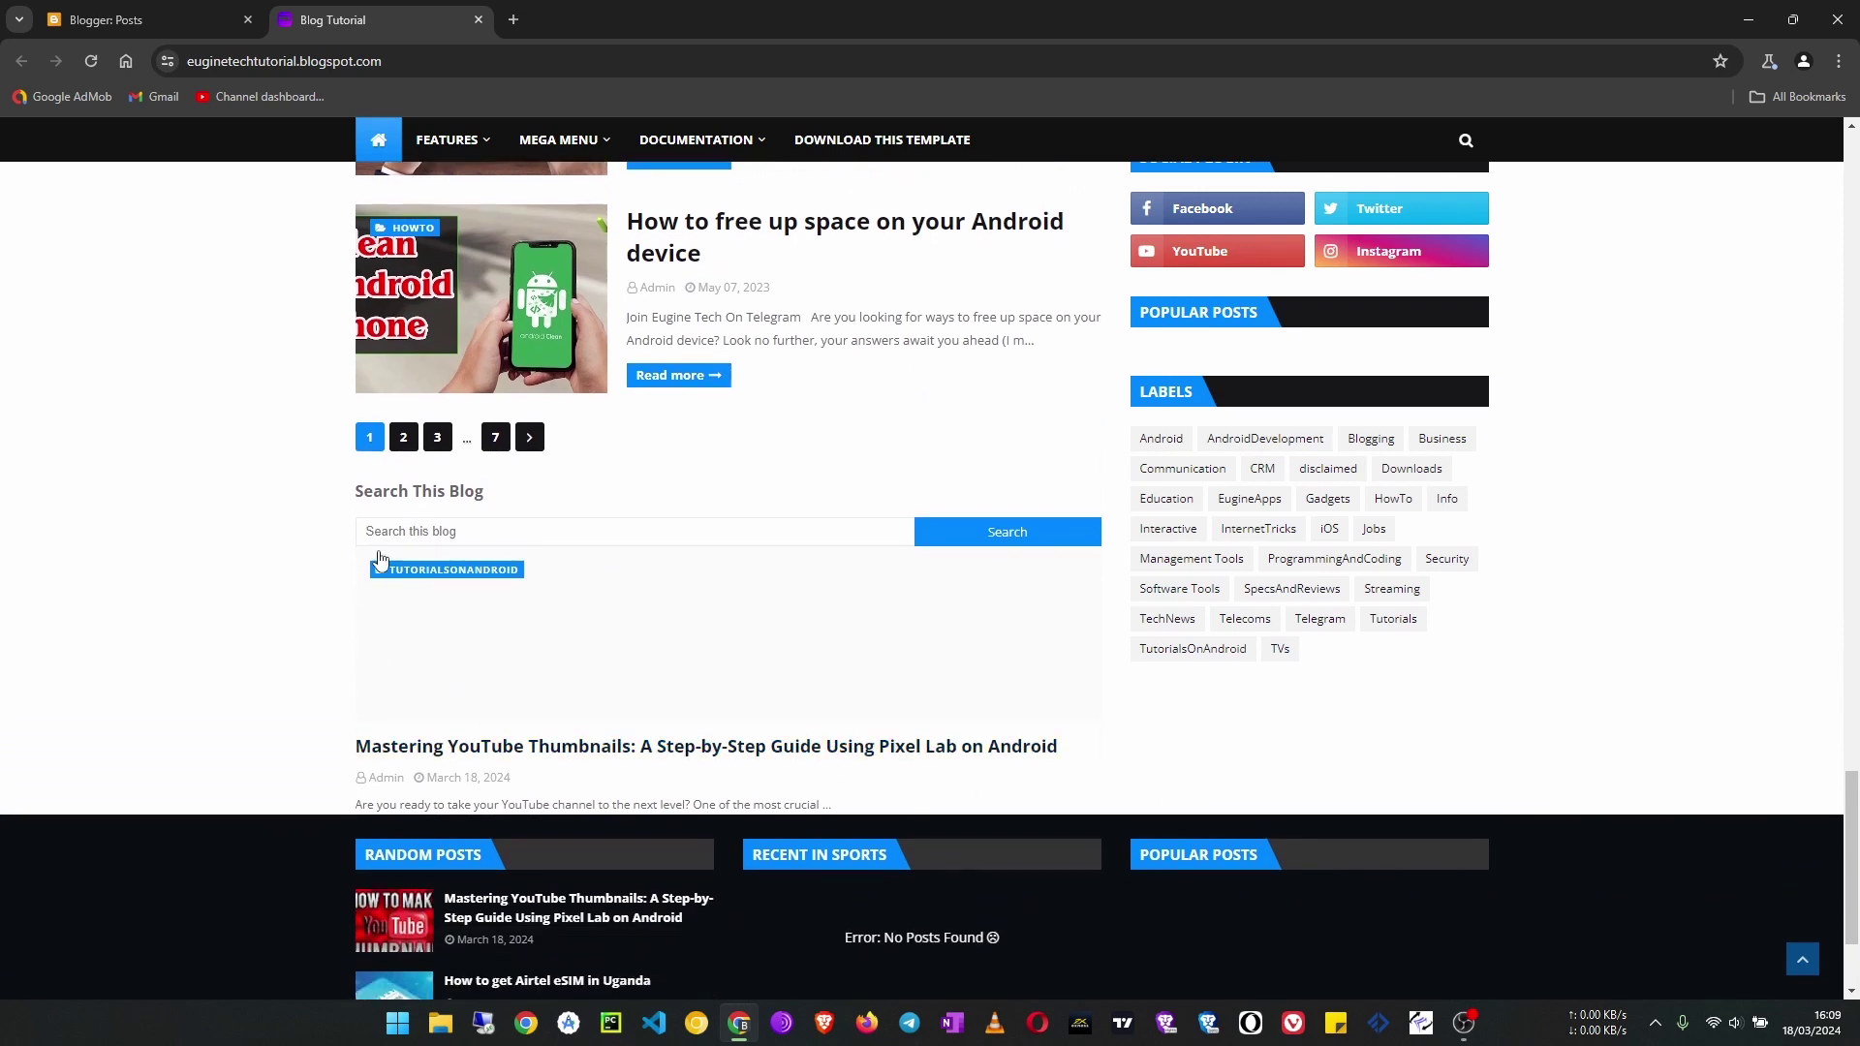
pyautogui.moveTo(352, 493); pyautogui.dragTo(533, 518)
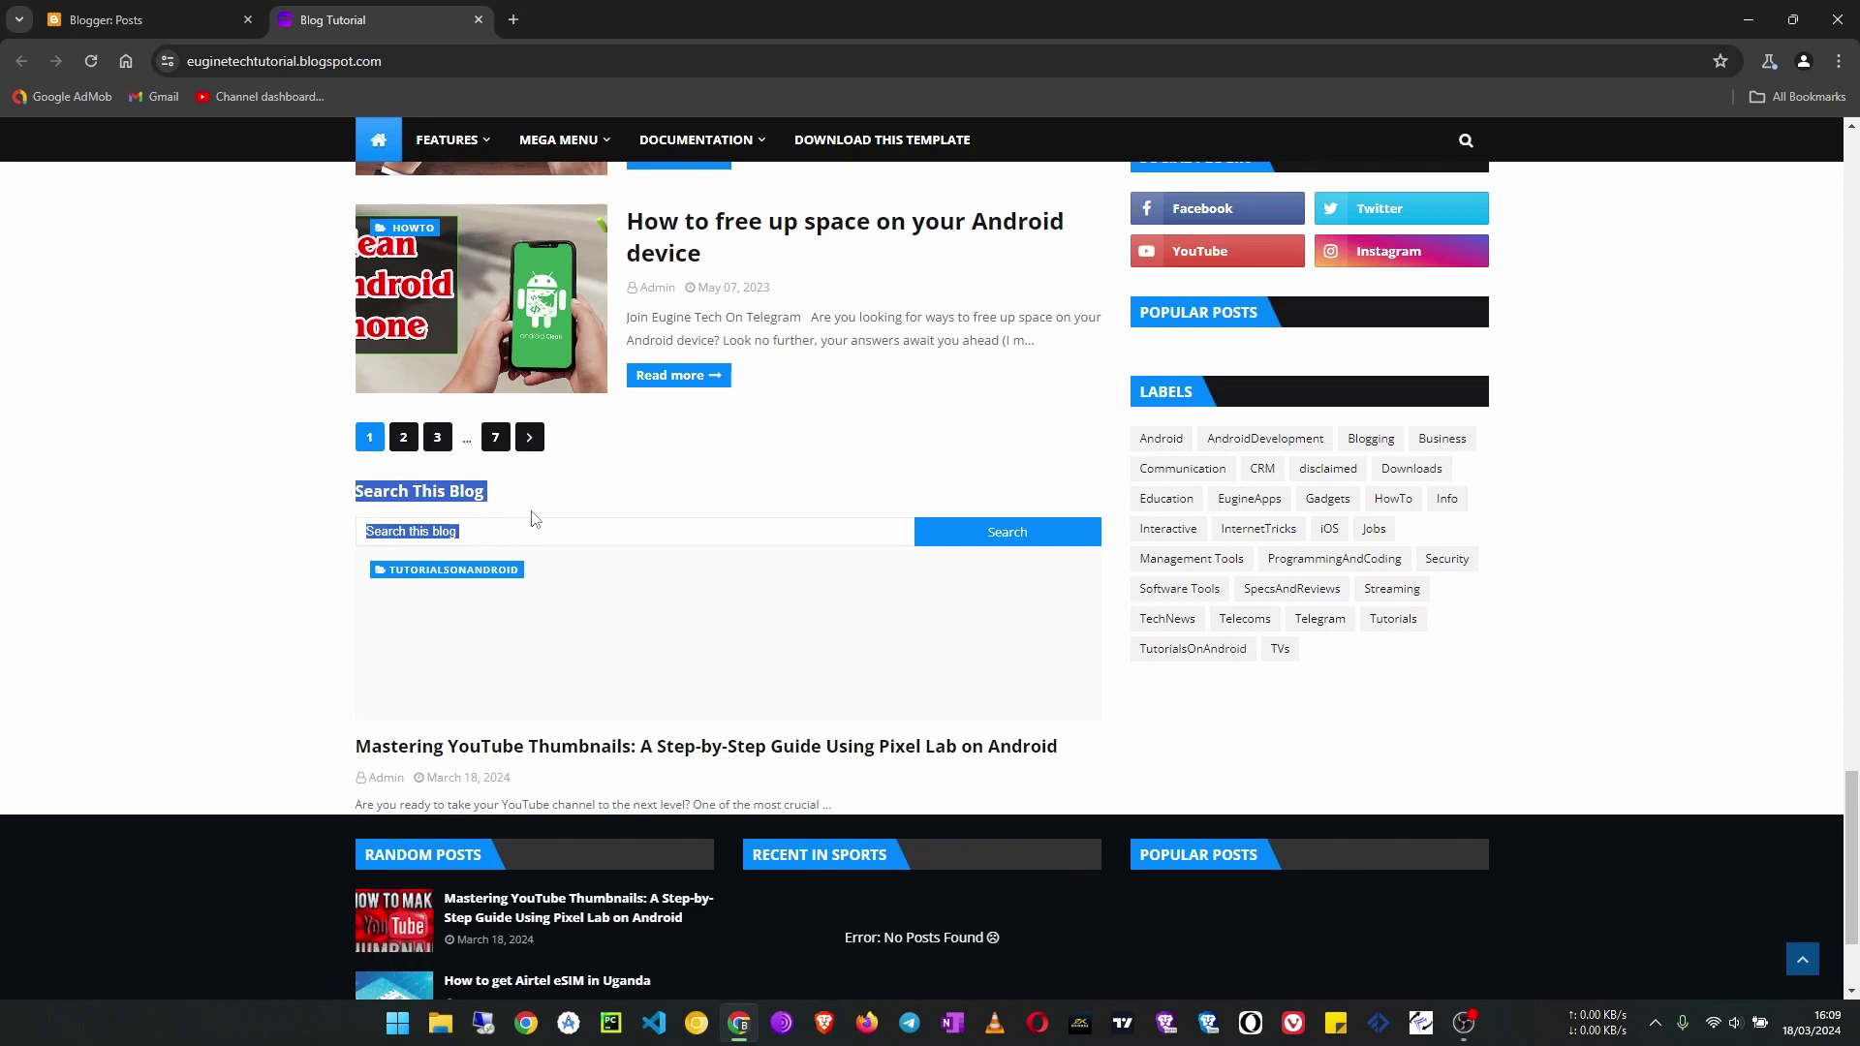
pyautogui.click(526, 500)
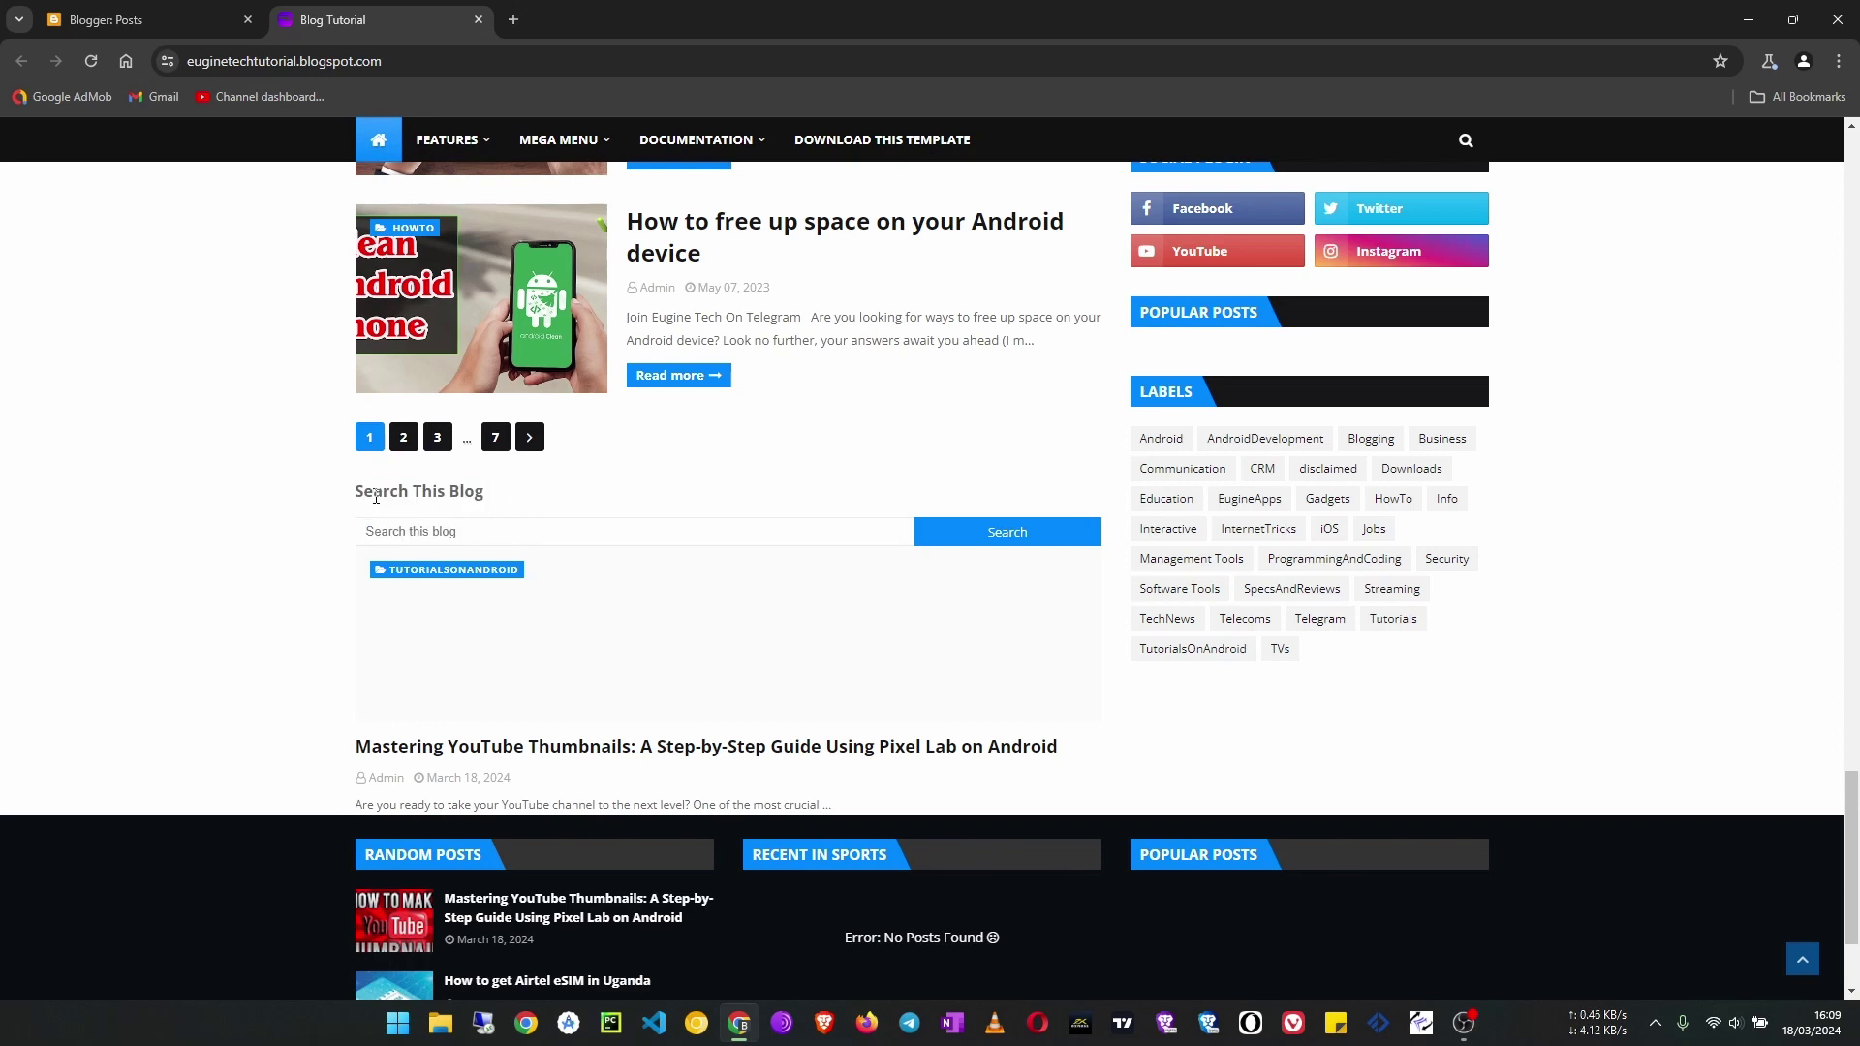
pyautogui.scroll(-1, 507, 611)
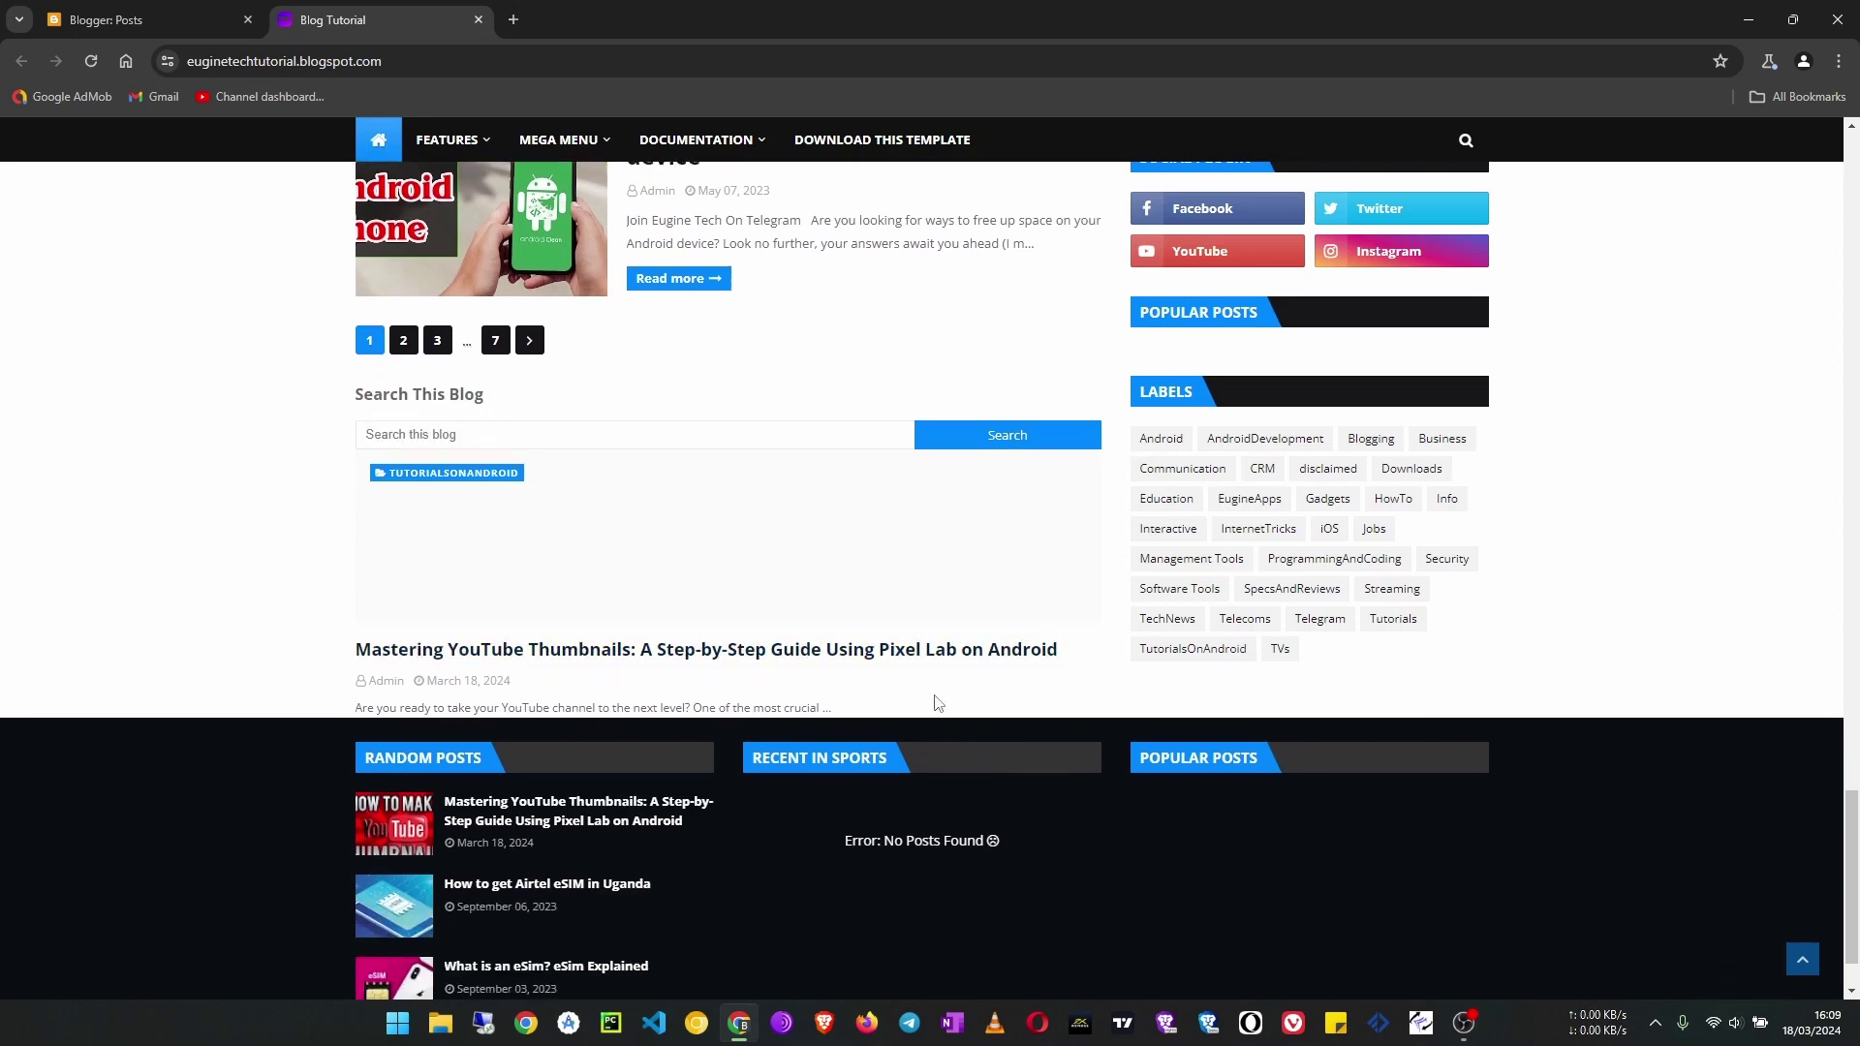
# Hide the Featured Post gadget in the Main Posts section of the Blog Tutorial layout and save its configuration
pyautogui.click(145, 19)
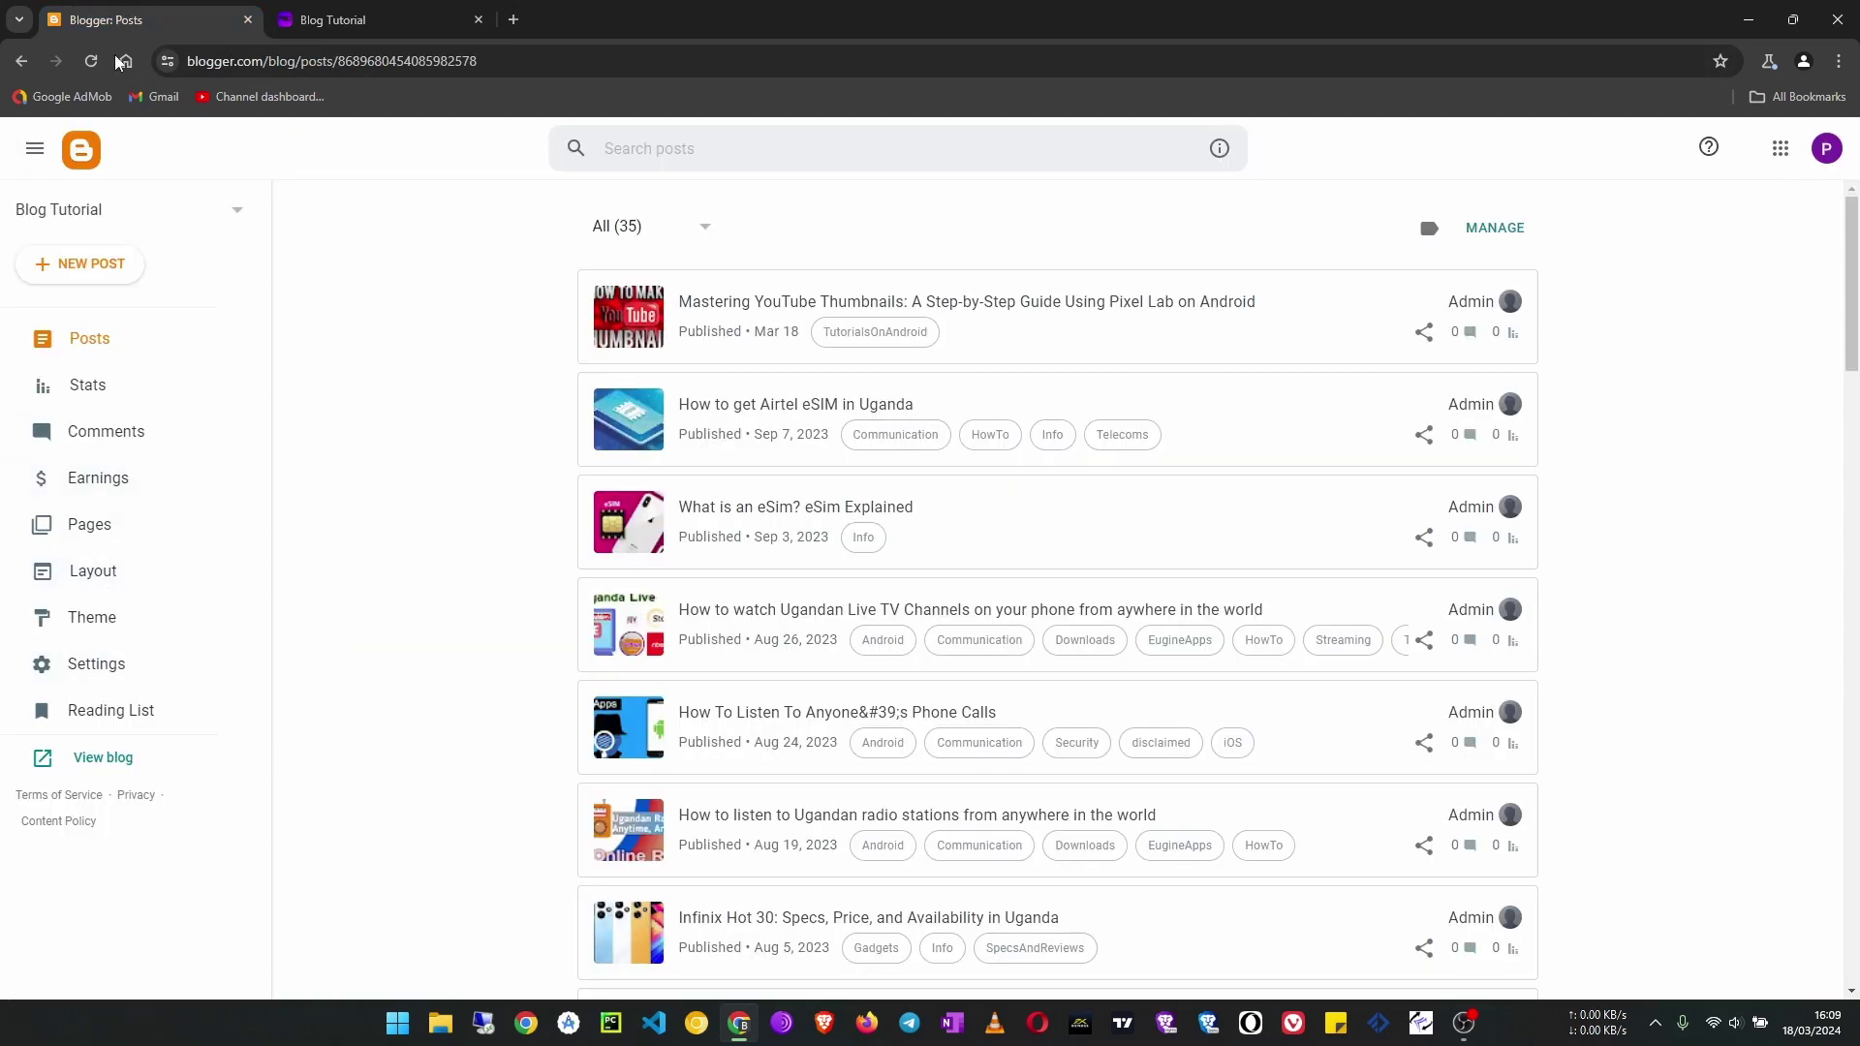
pyautogui.click(150, 579)
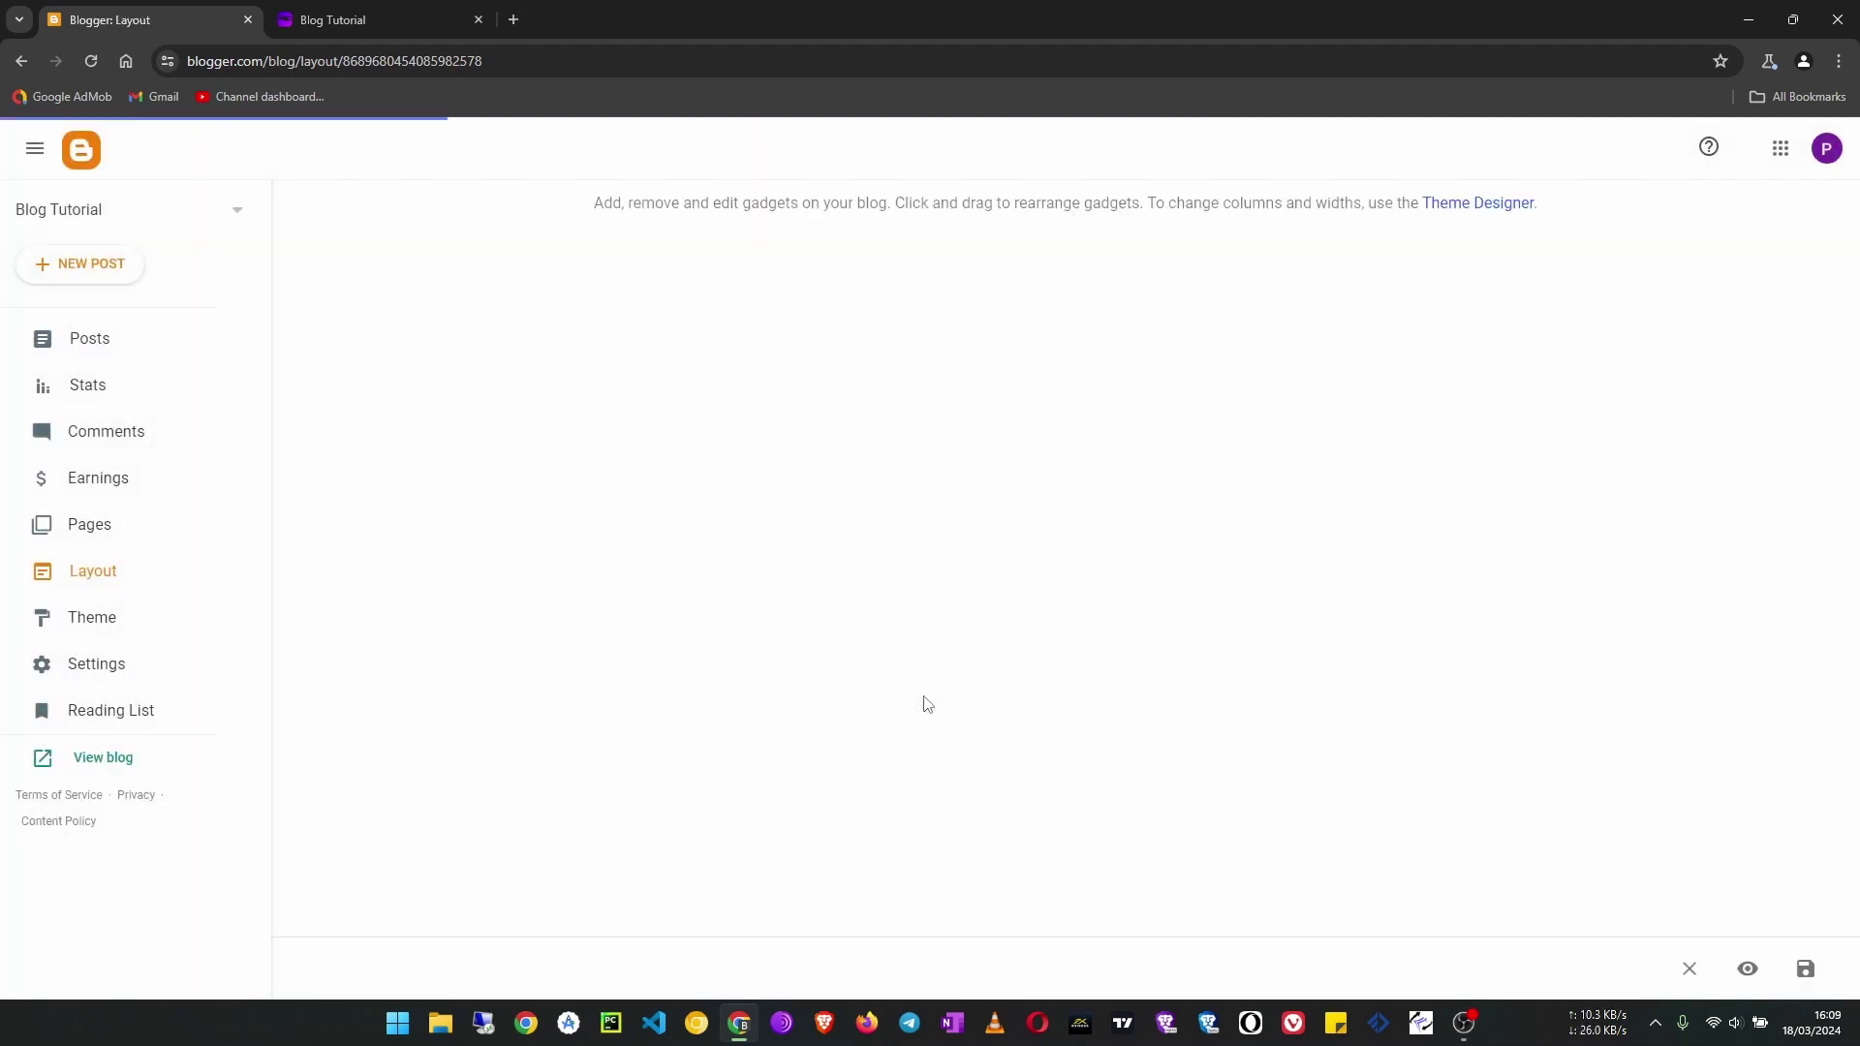
pyautogui.scroll(-8, 703, 635)
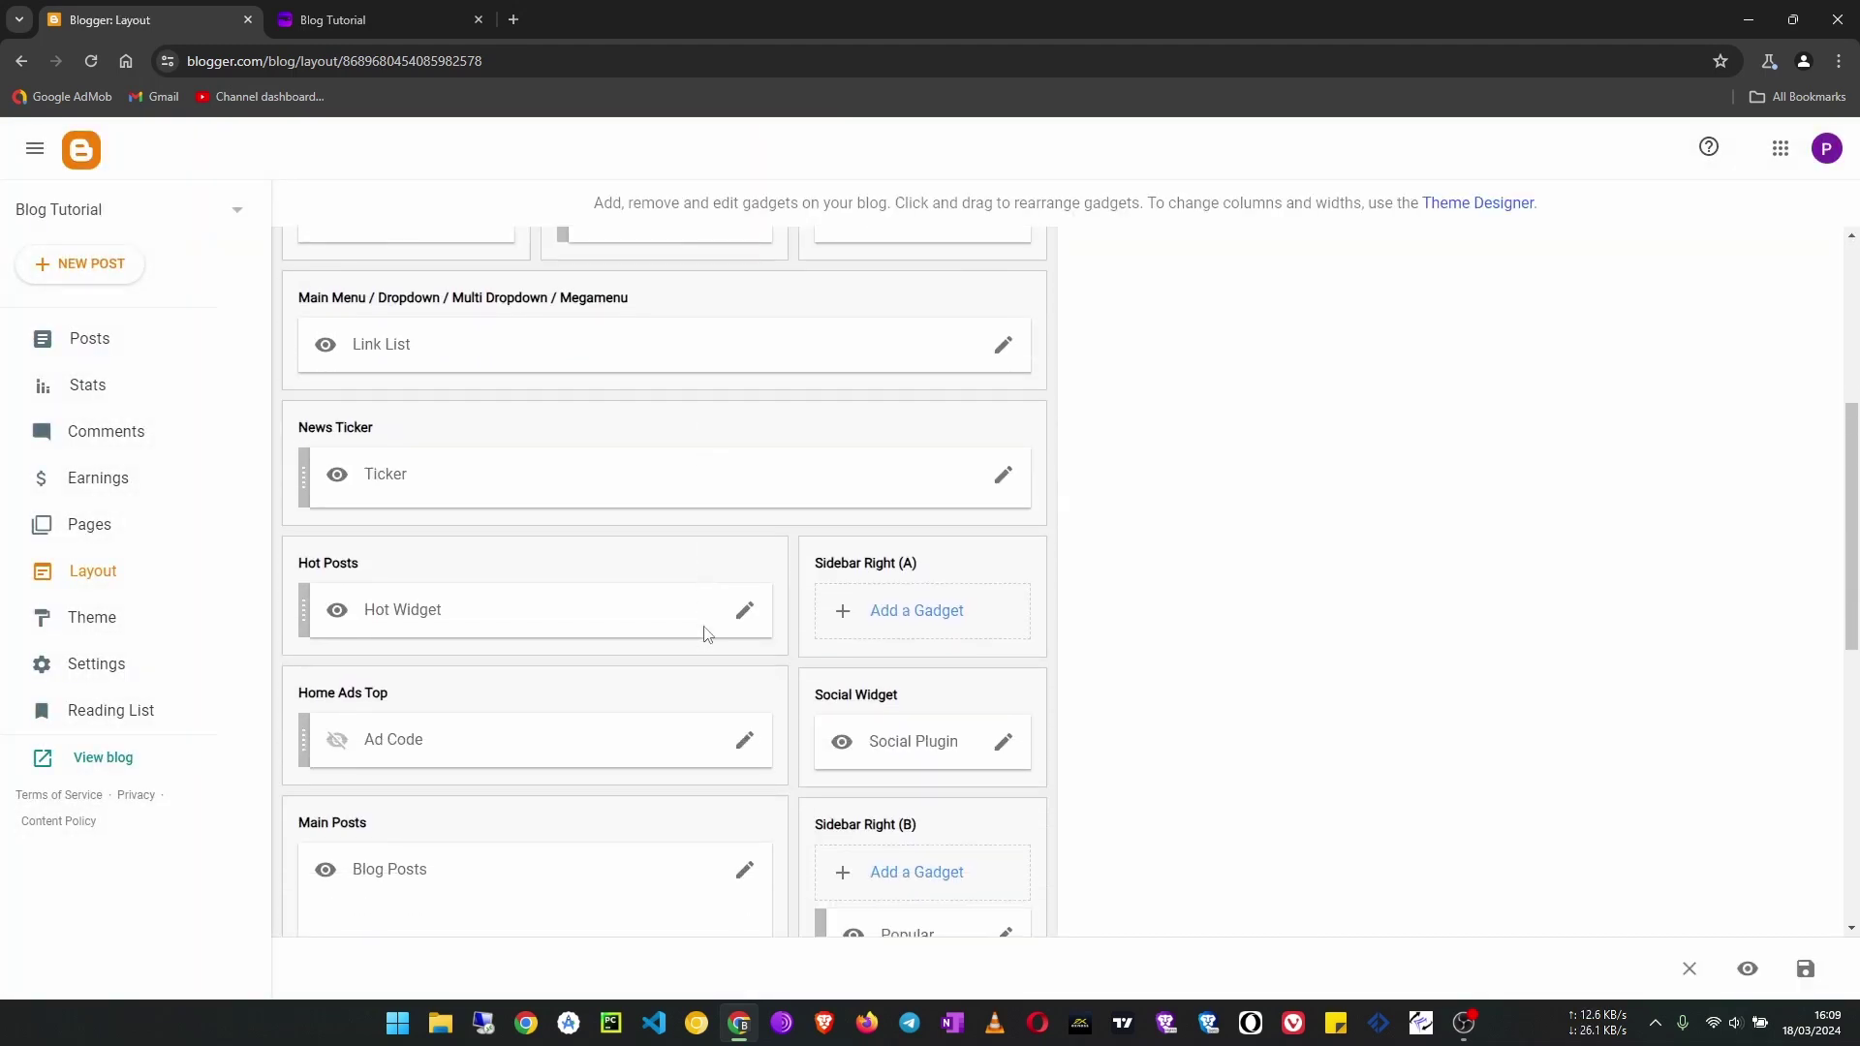
pyautogui.scroll(-2, 676, 649)
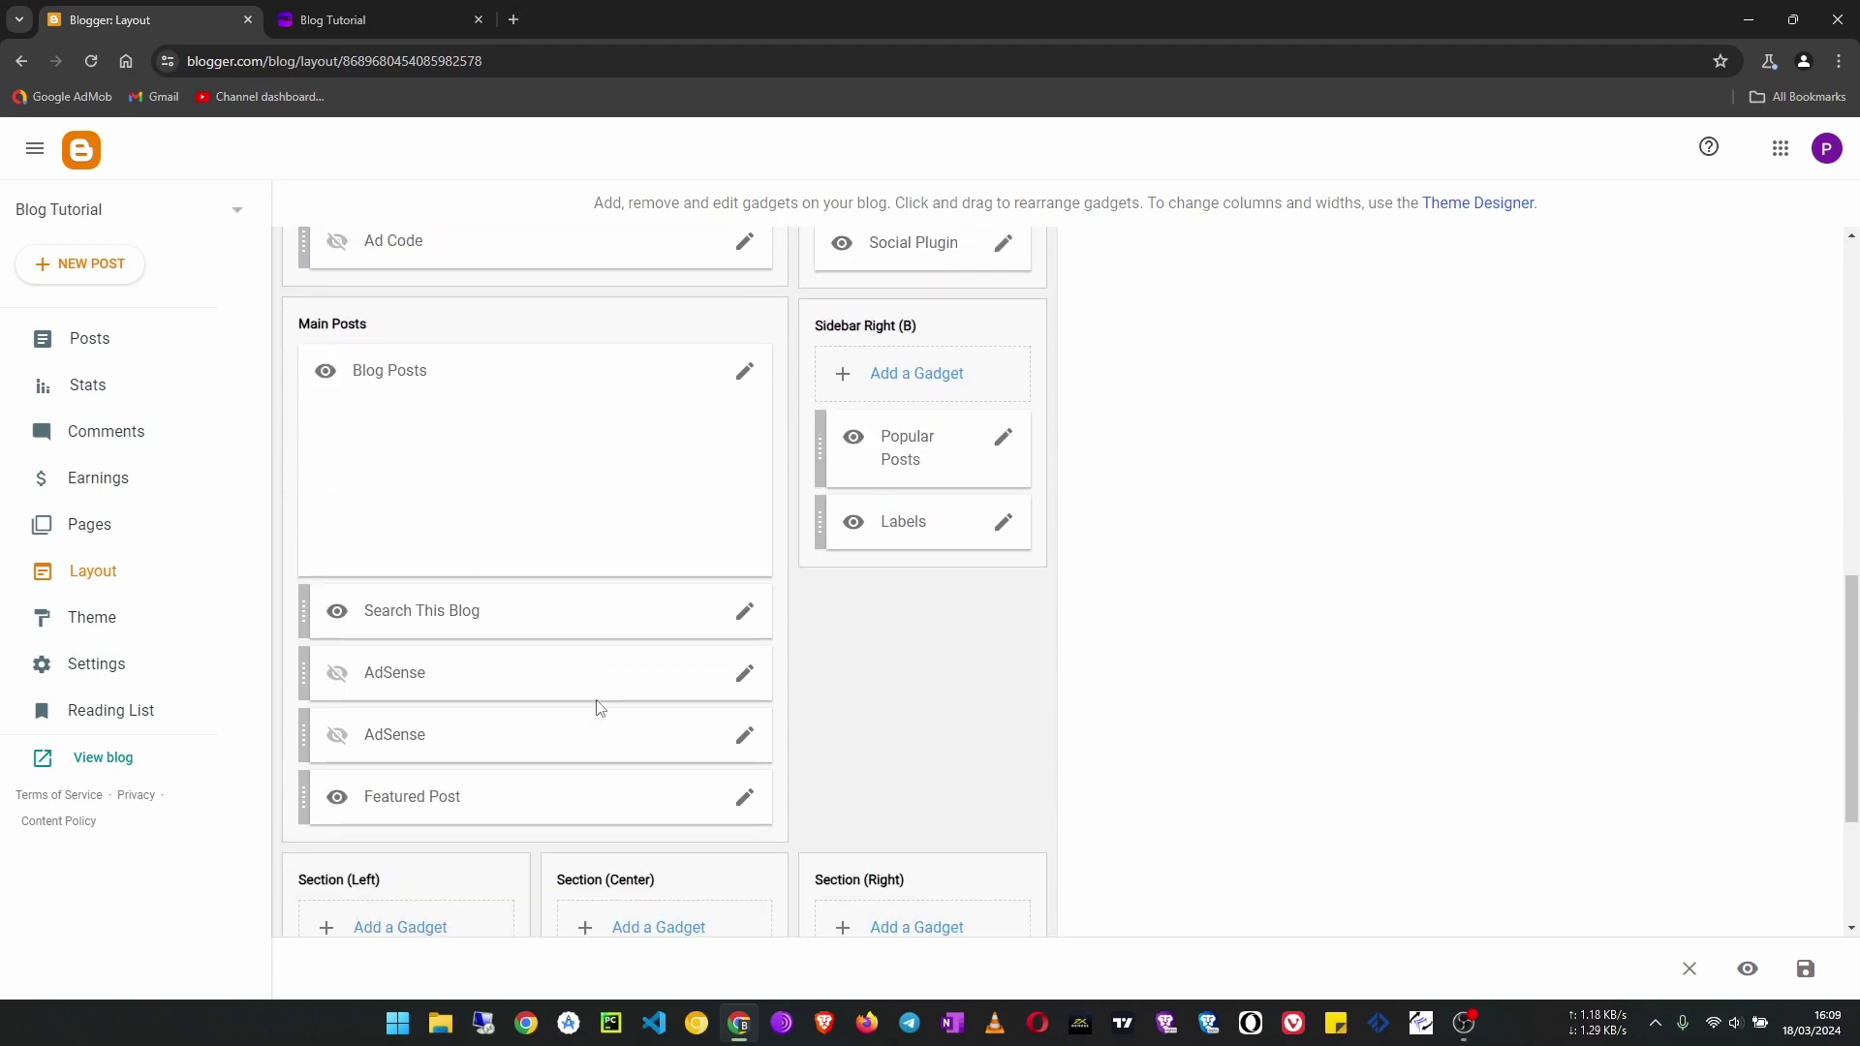
pyautogui.scroll(-1, 437, 775)
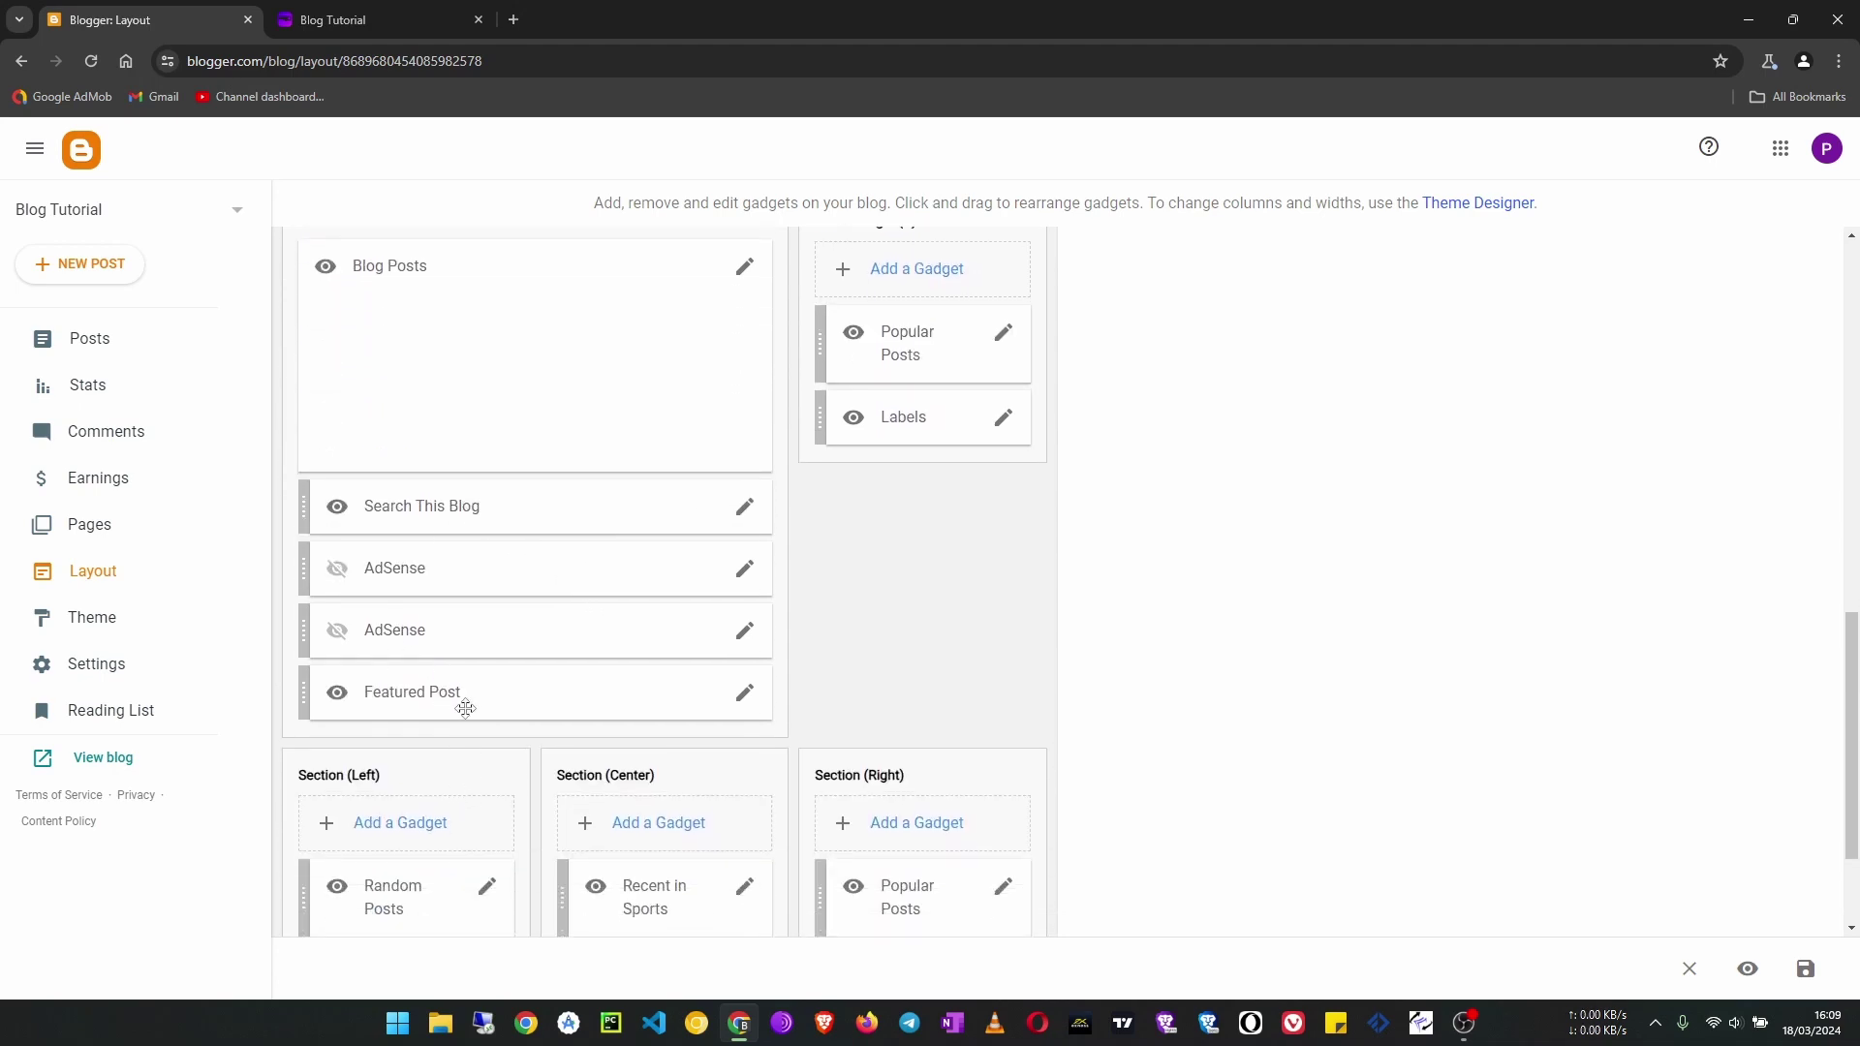
pyautogui.click(744, 698)
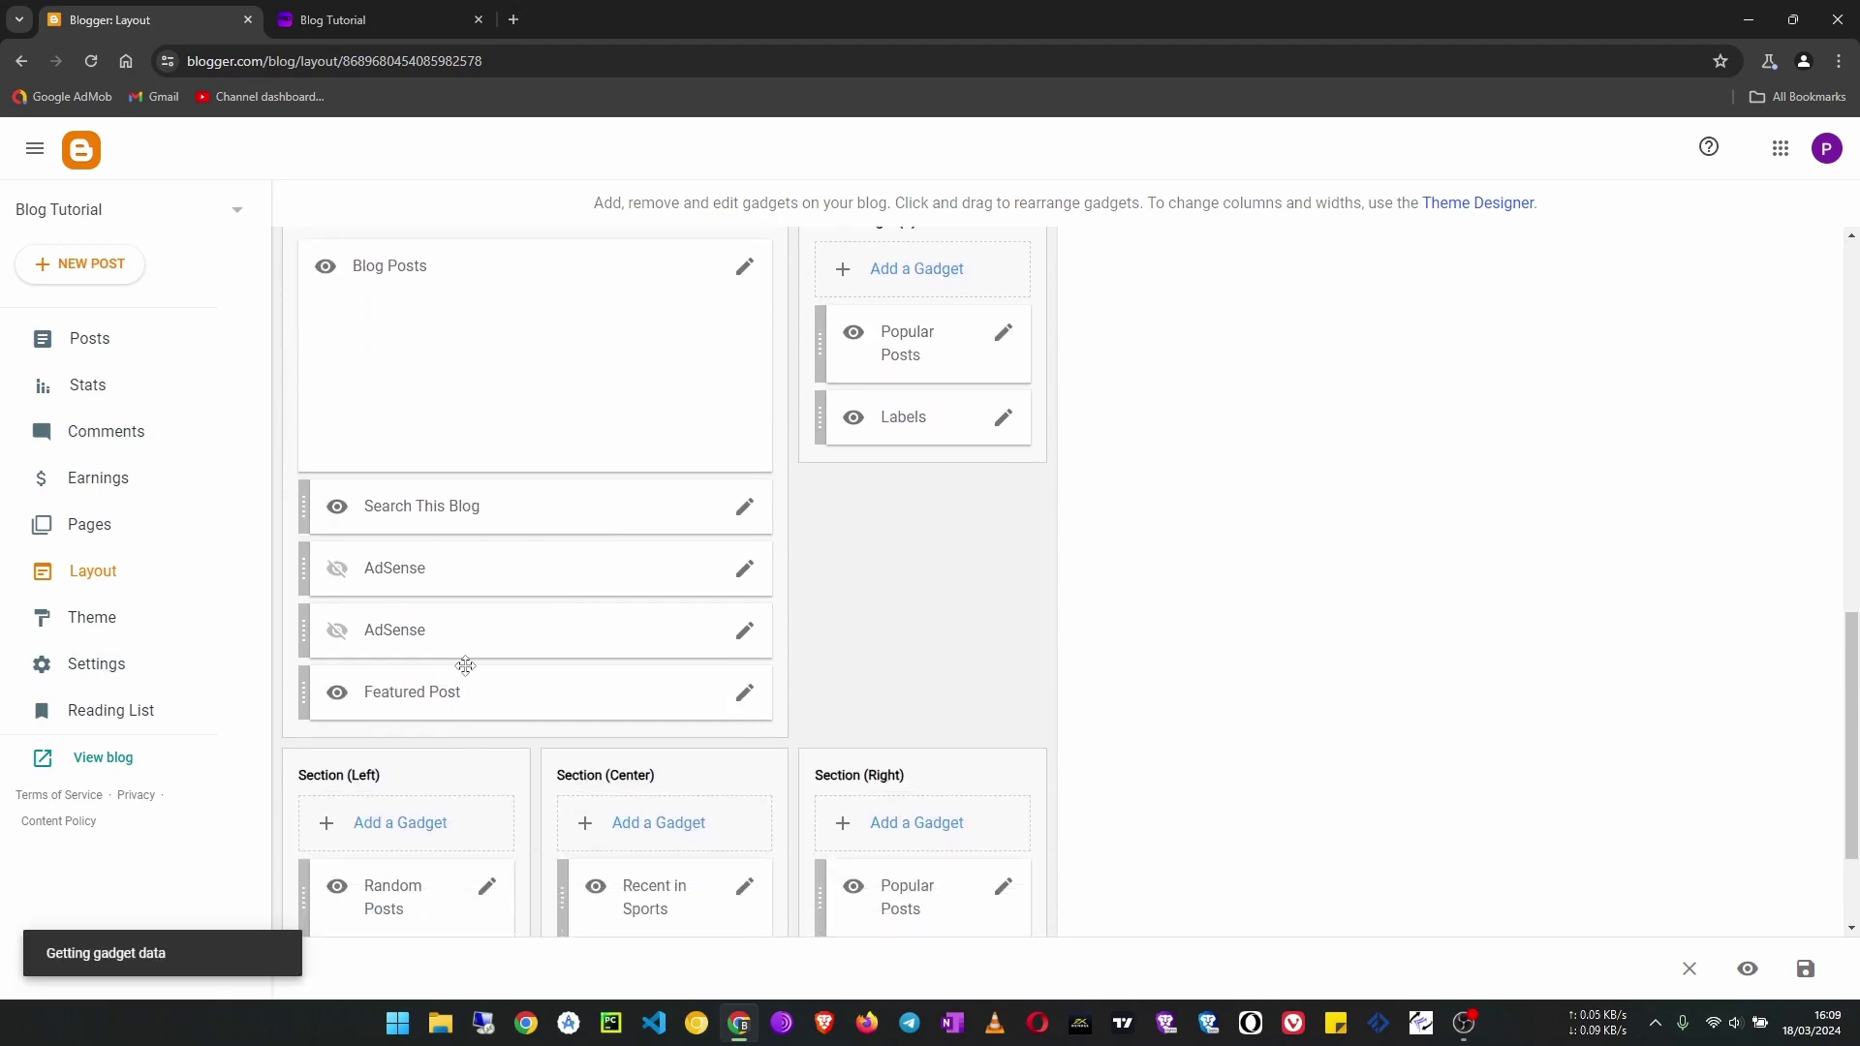
pyautogui.scroll(-1, 855, 559)
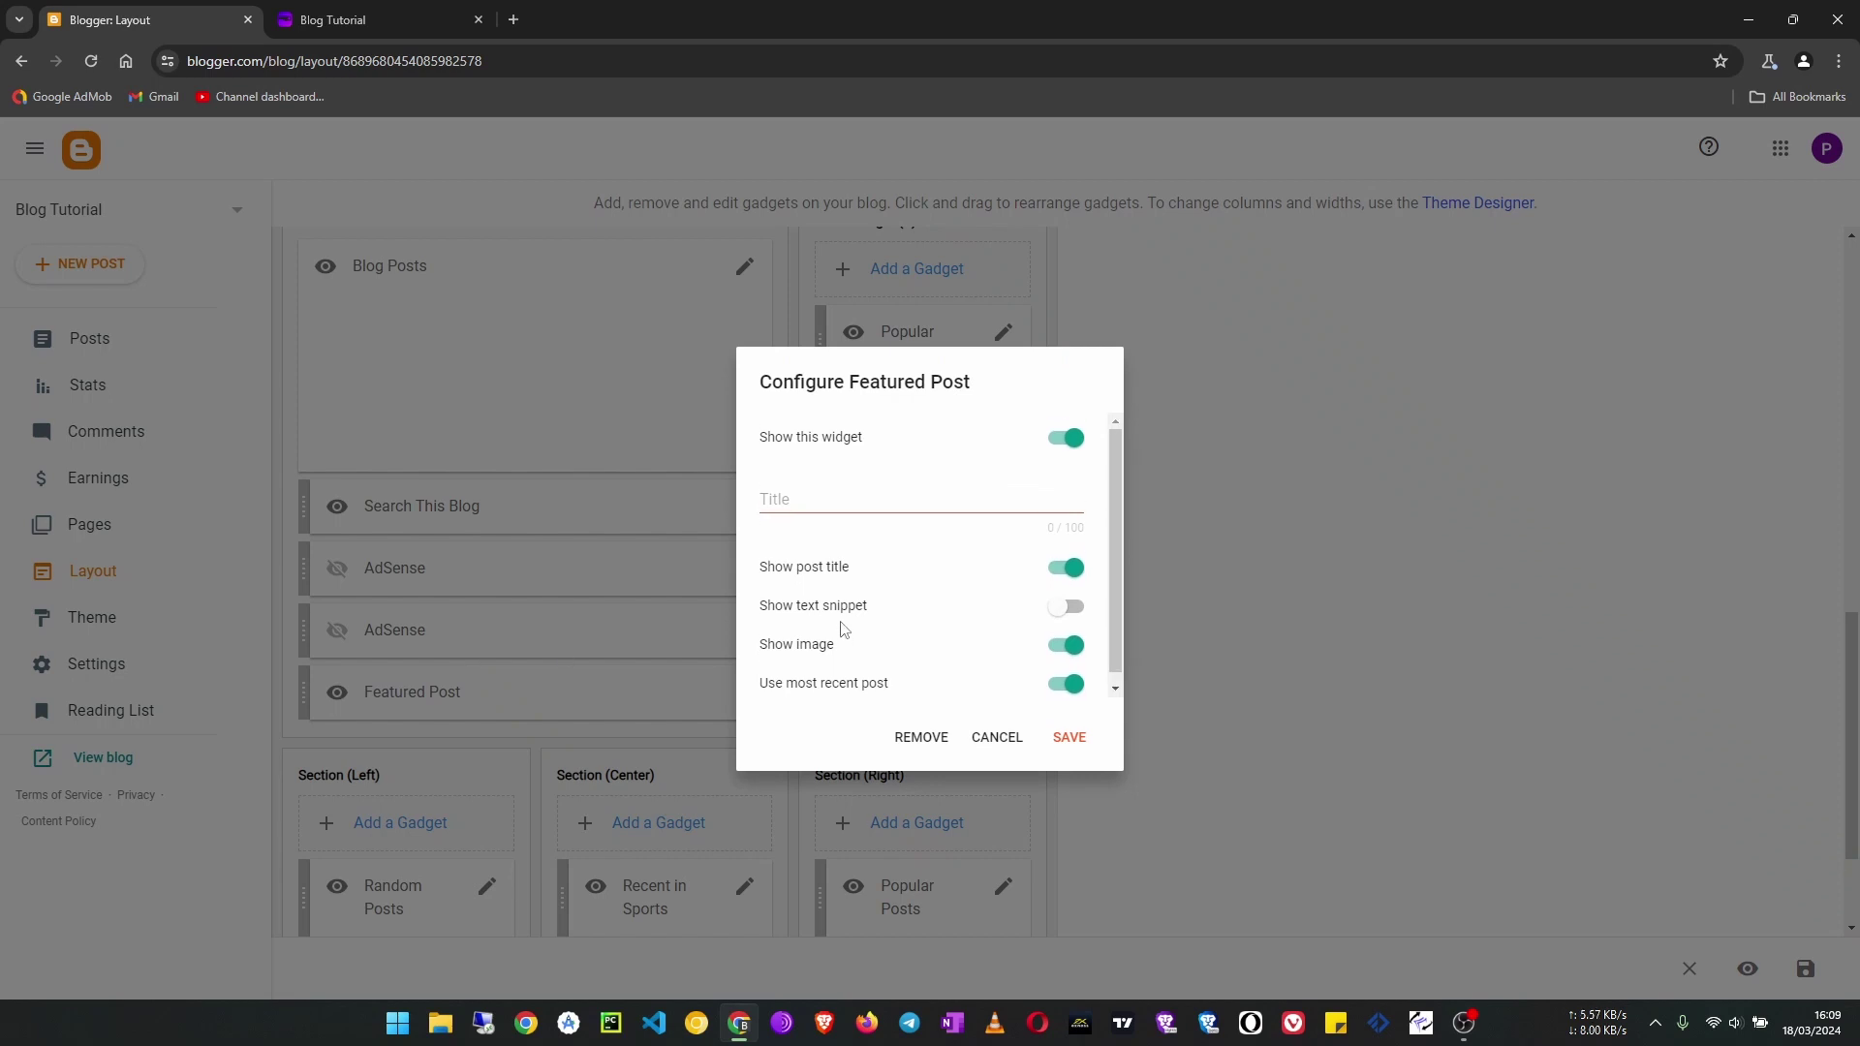
pyautogui.click(1038, 447)
pyautogui.click(1075, 741)
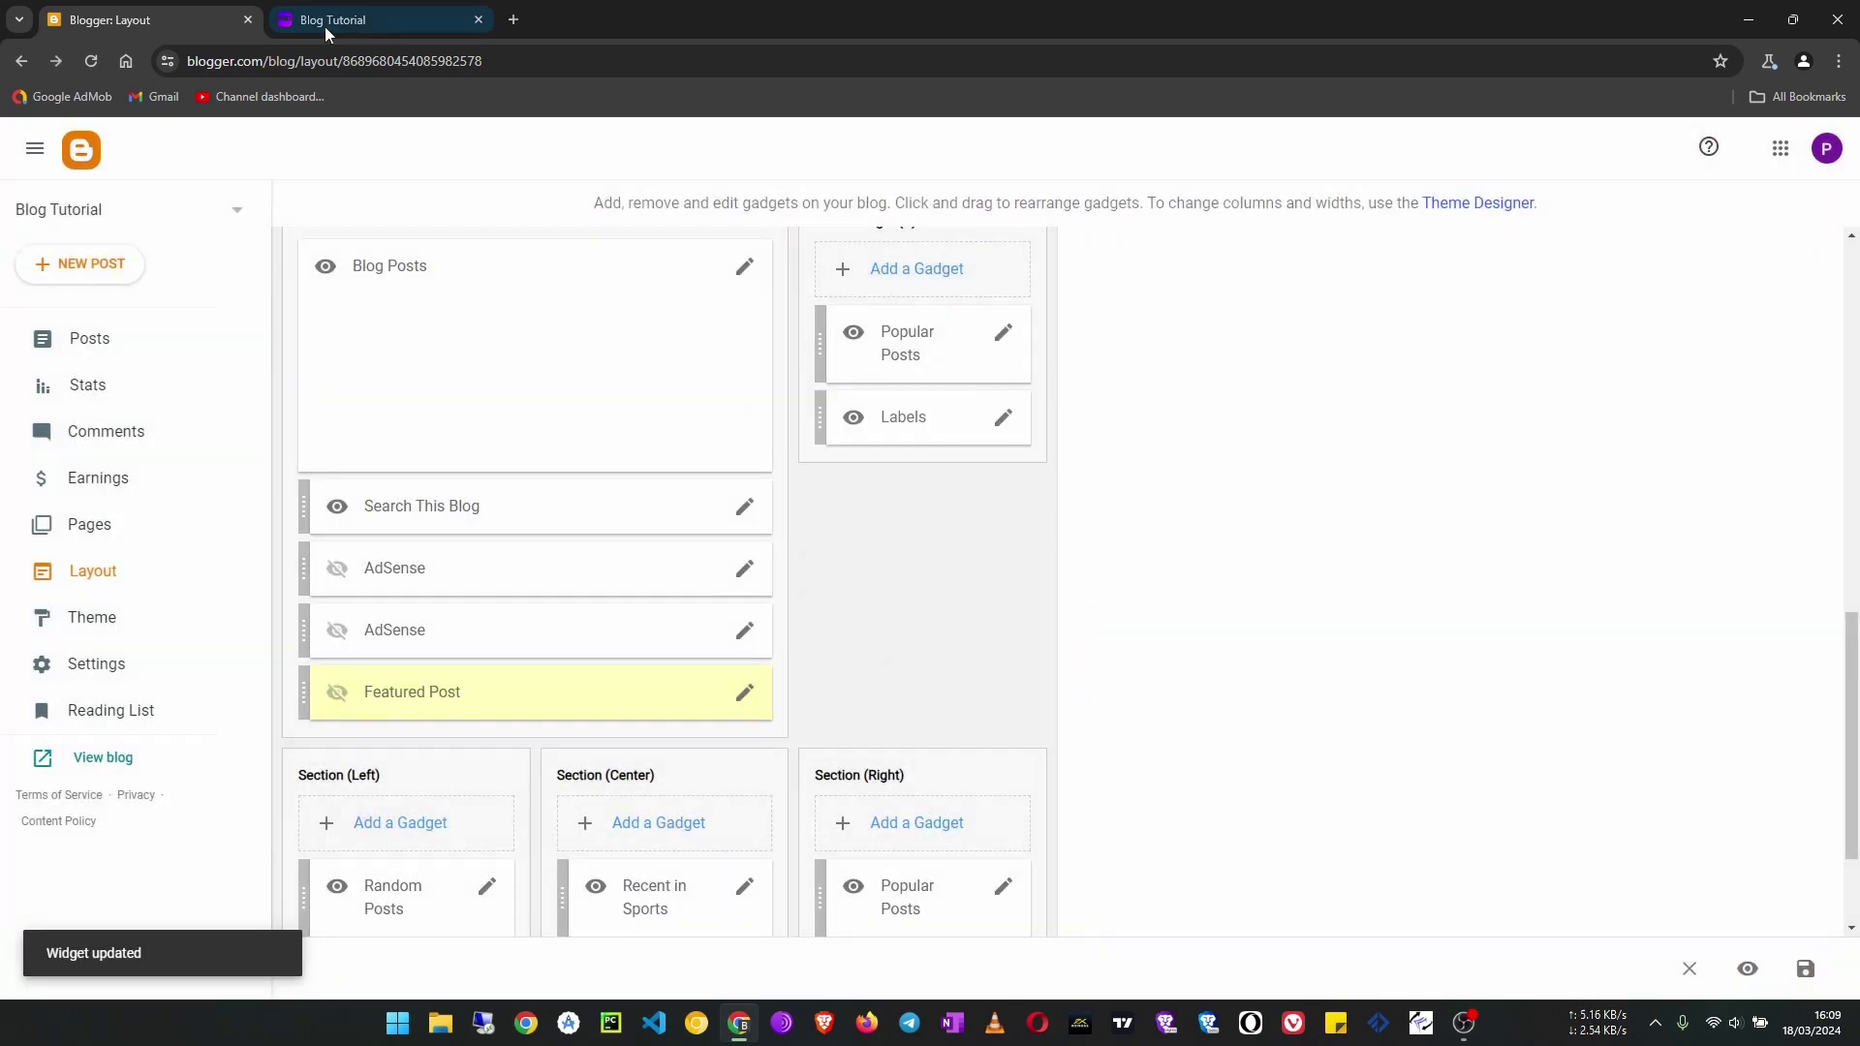
# Reload the live blog and check the area below the post list for the featured post
pyautogui.click(323, 22)
pyautogui.click(88, 61)
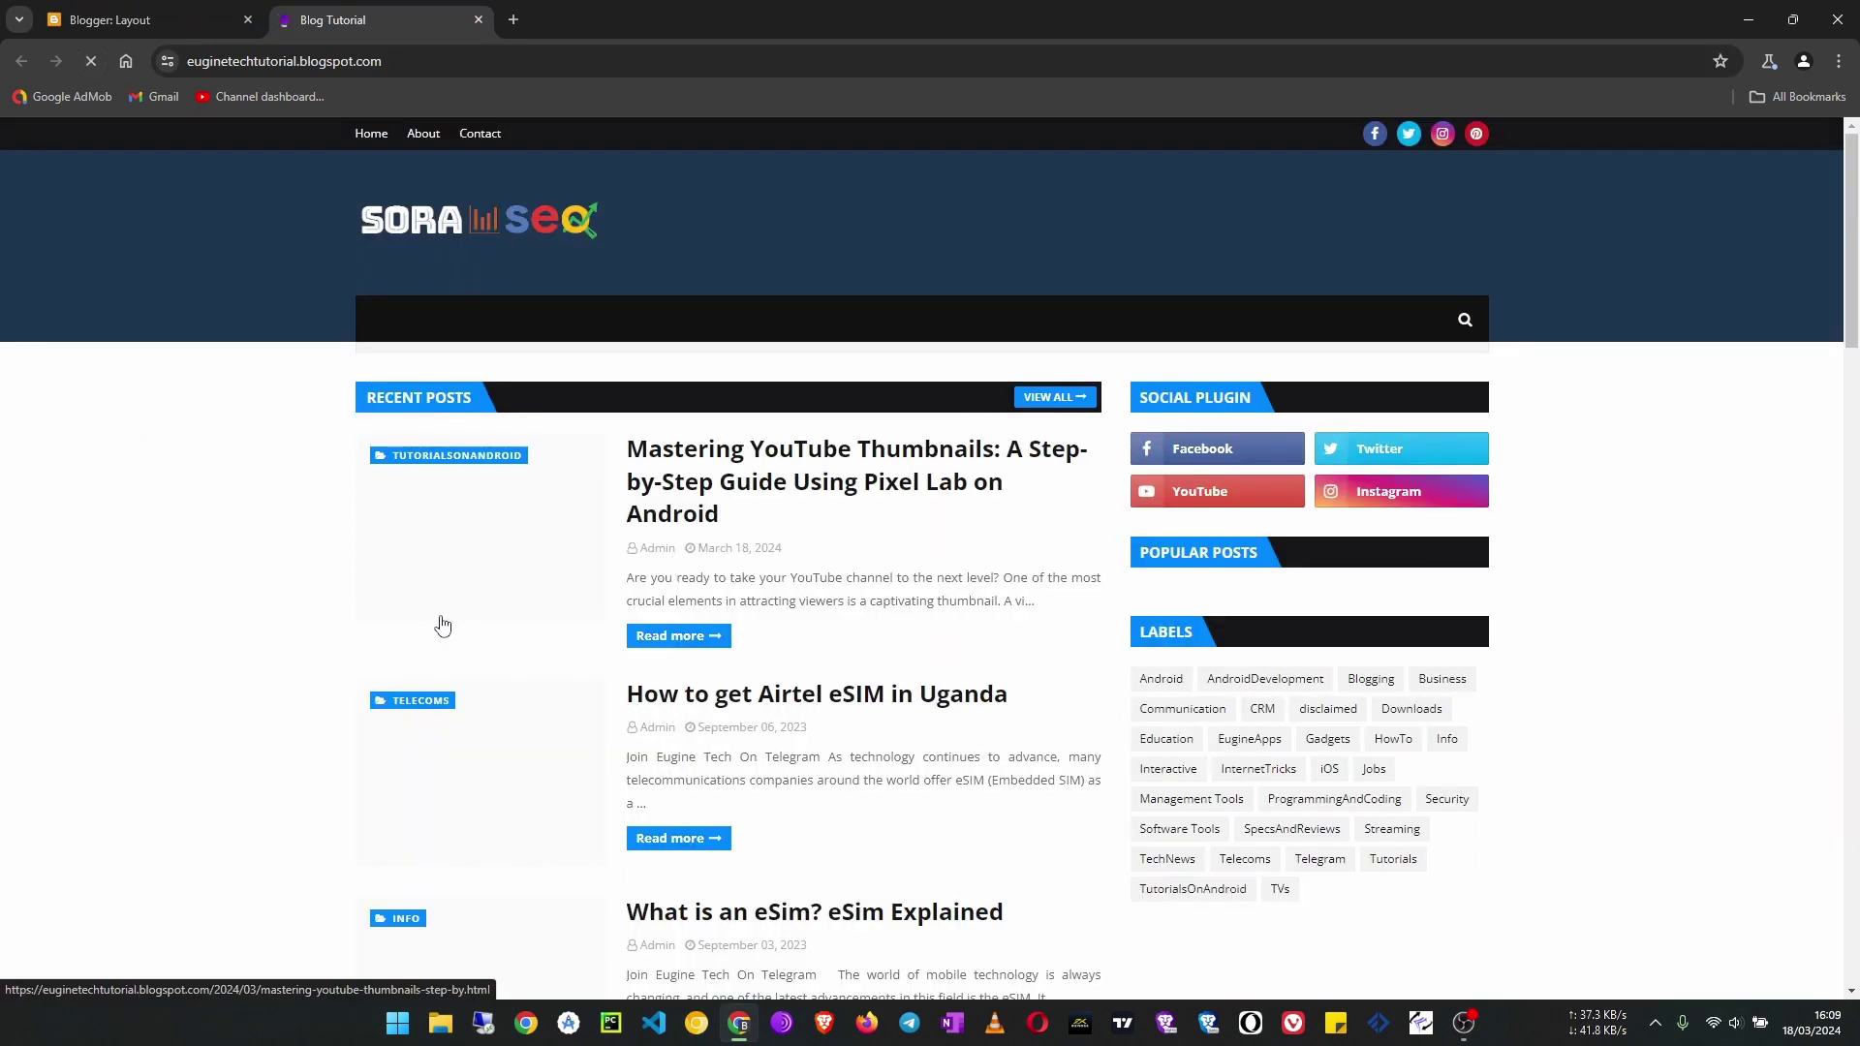
pyautogui.scroll(-20, 446, 629)
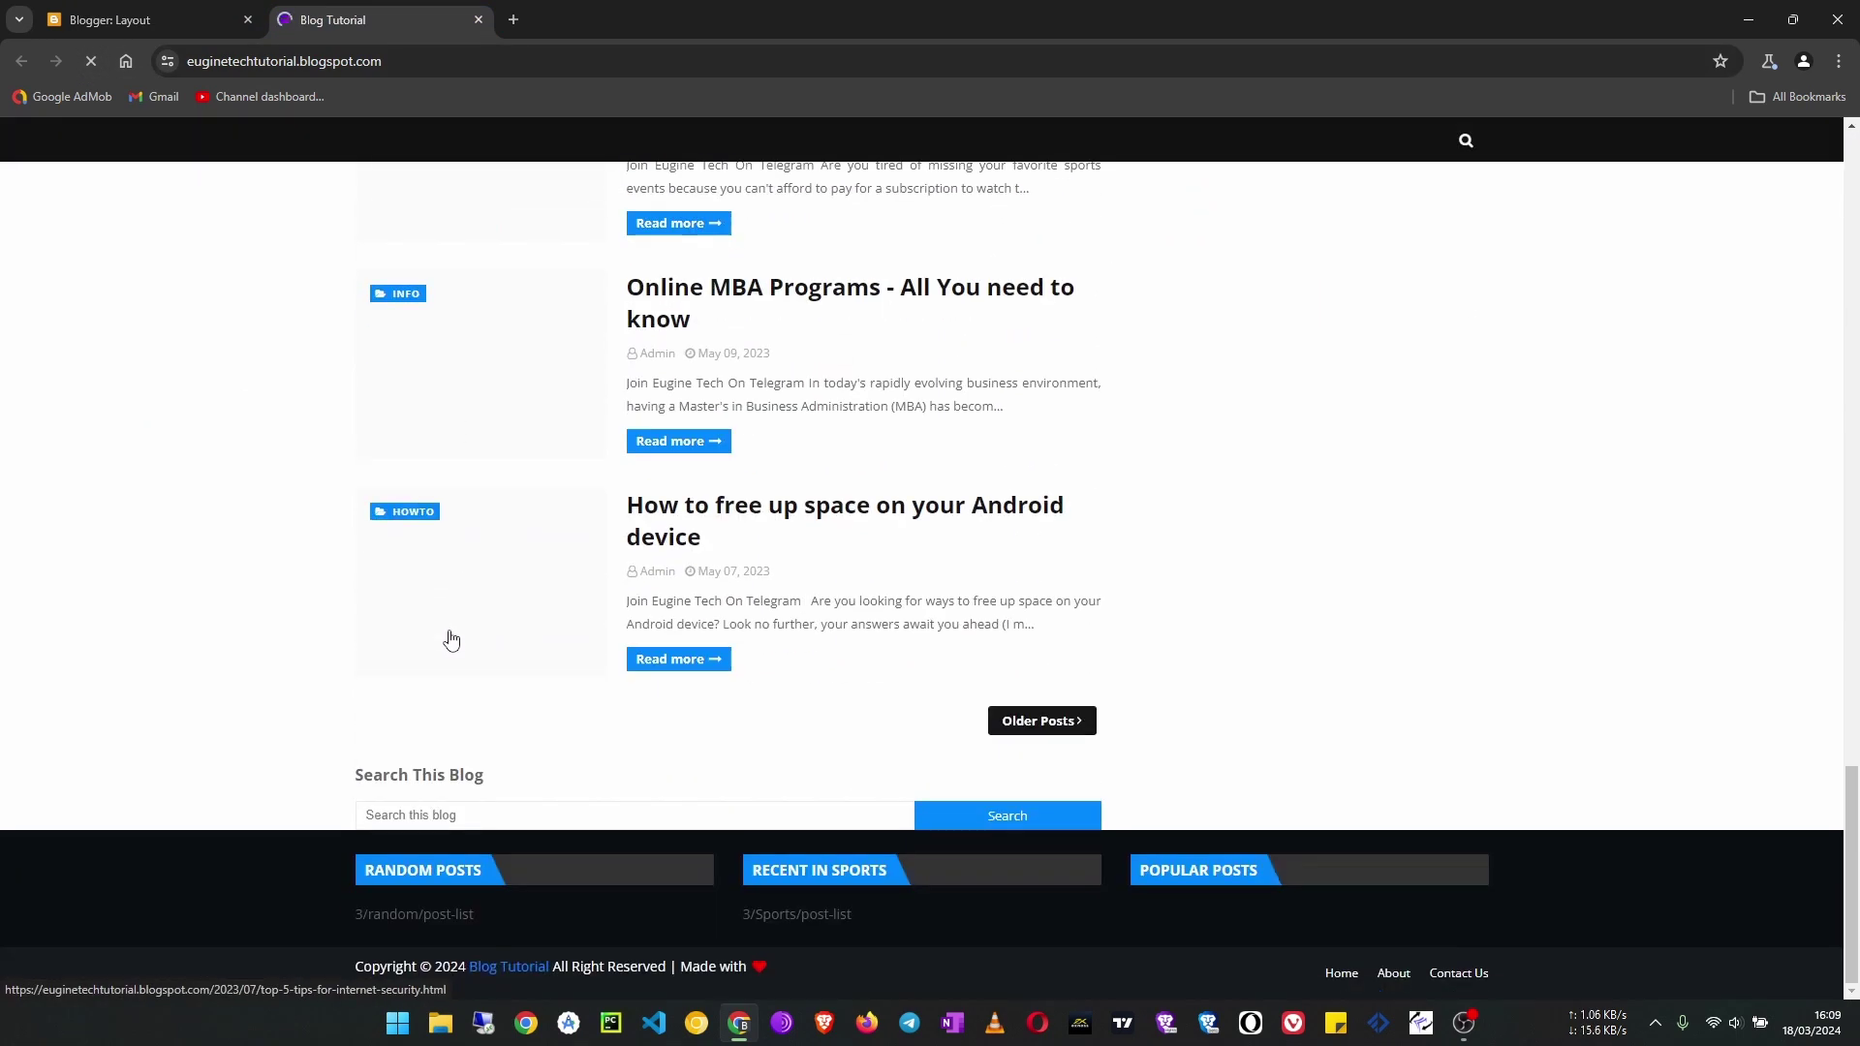
pyautogui.scroll(-4, 450, 637)
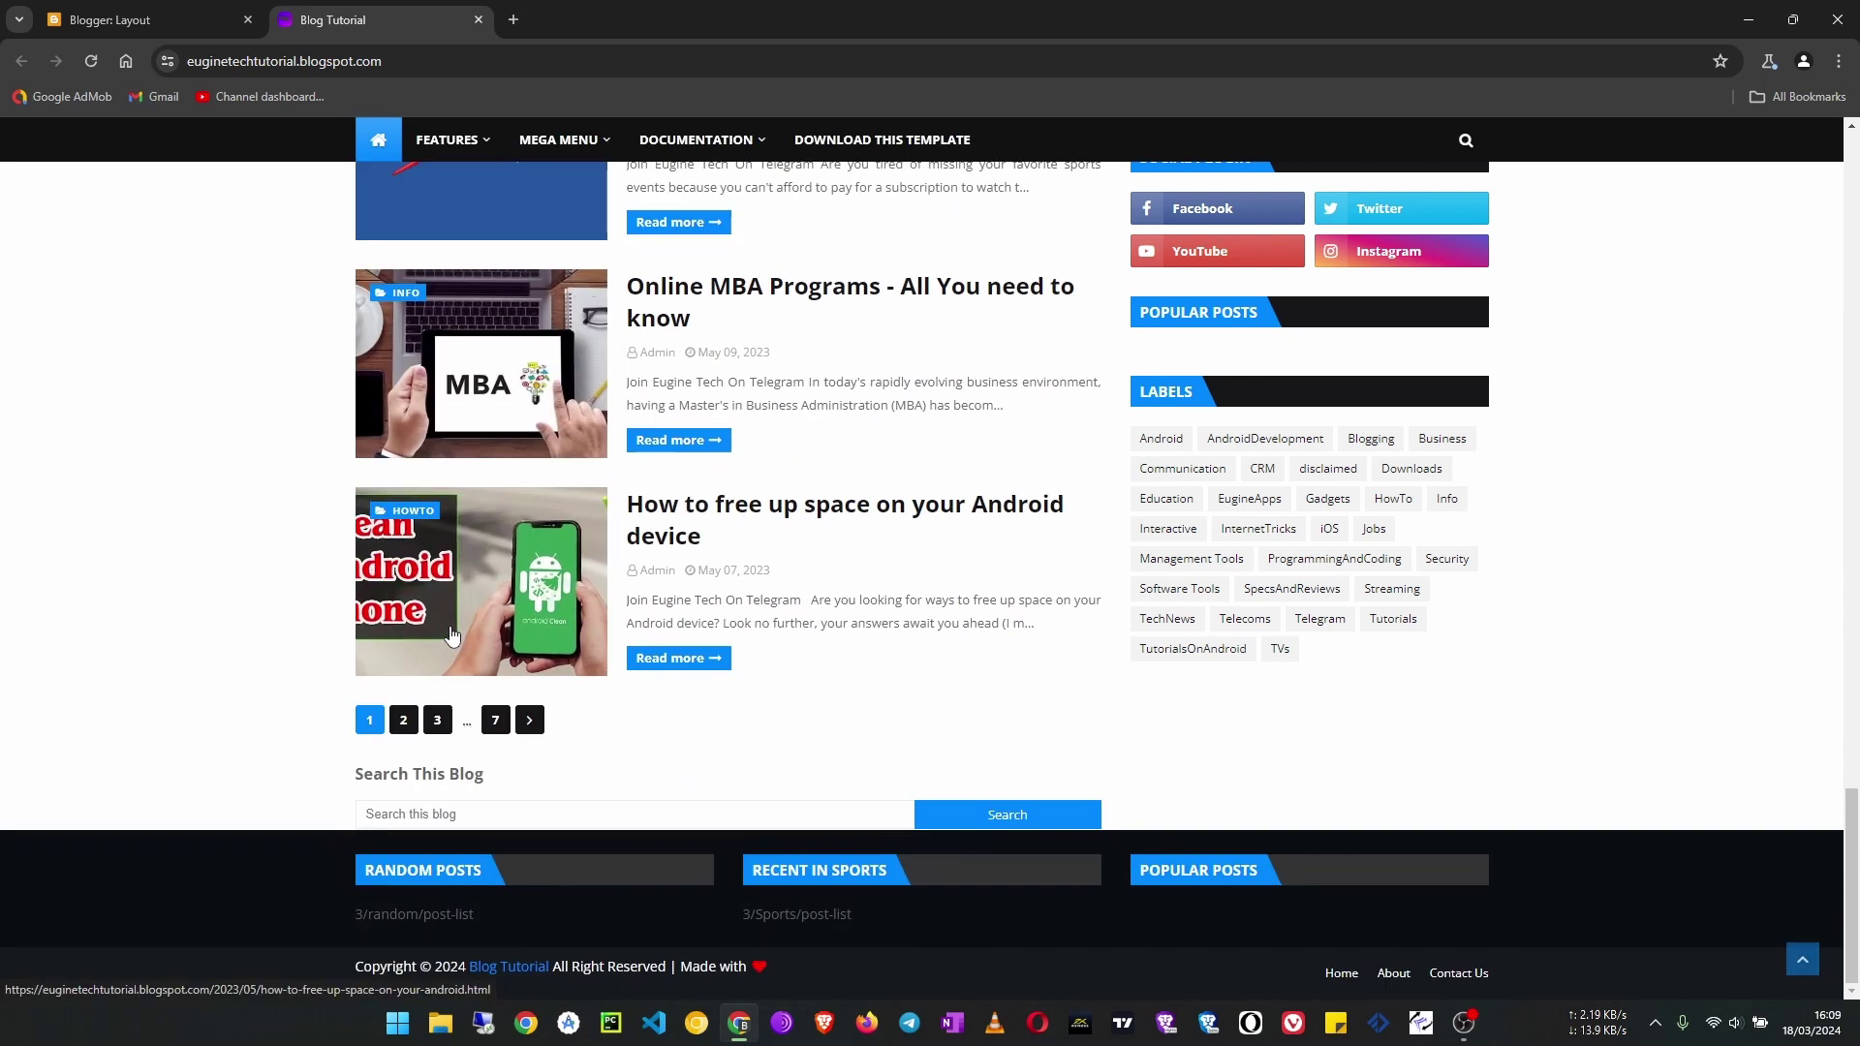
pyautogui.scroll(-3, 1150, 601)
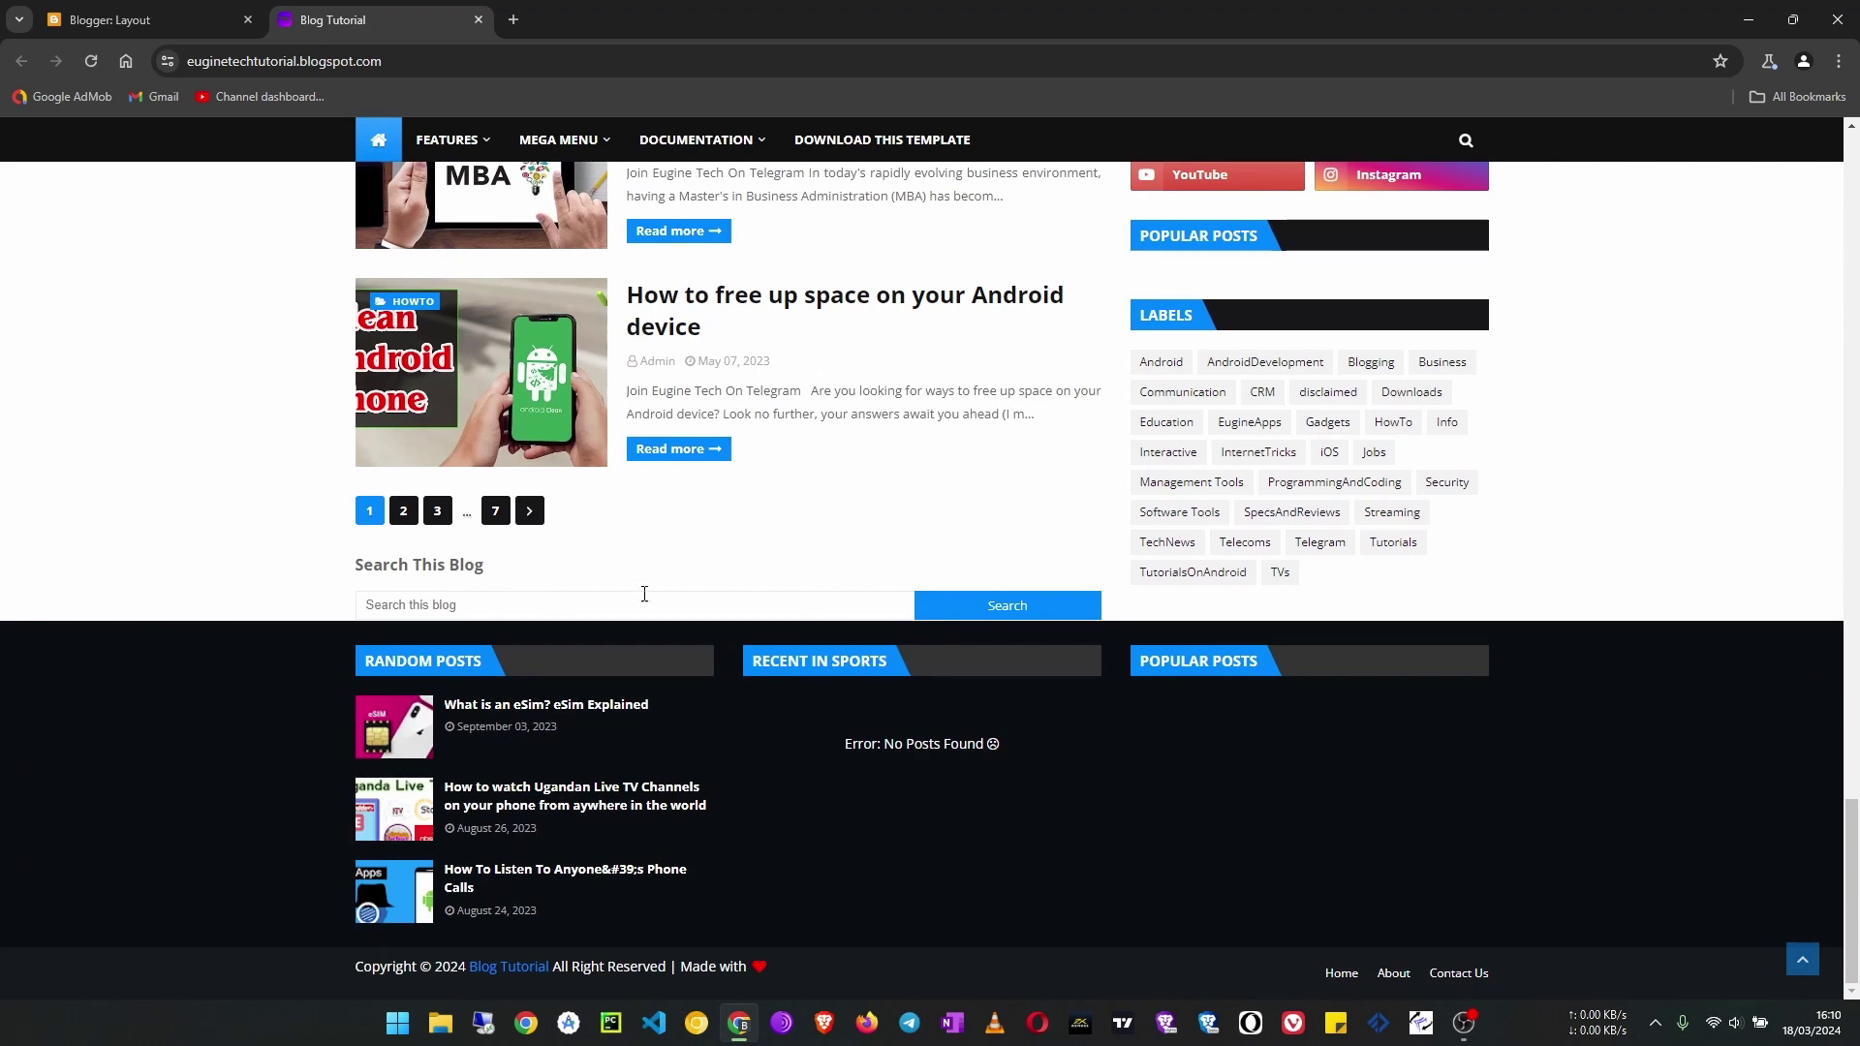
pyautogui.scroll(20, 1286, 693)
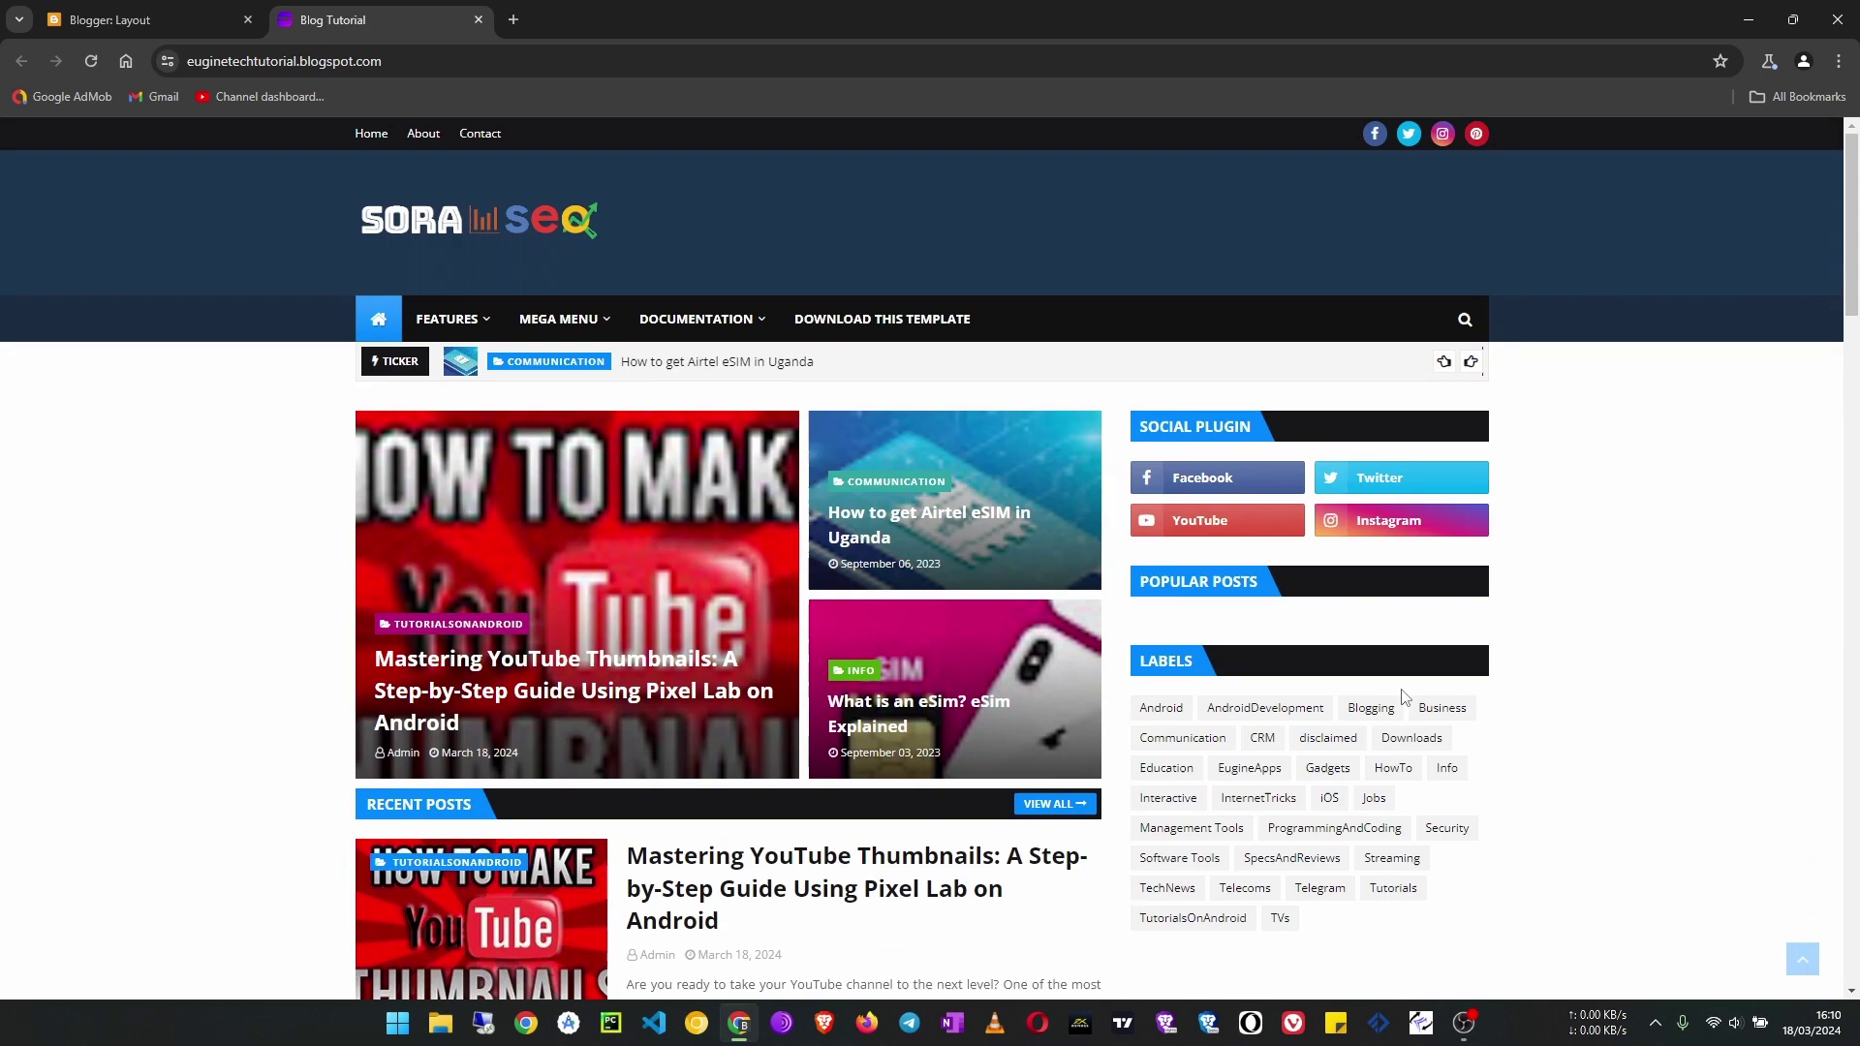
# Remove the Search This Blog gadget from the Main Posts section of the blog layout
pyautogui.click(146, 33)
pyautogui.click(94, 572)
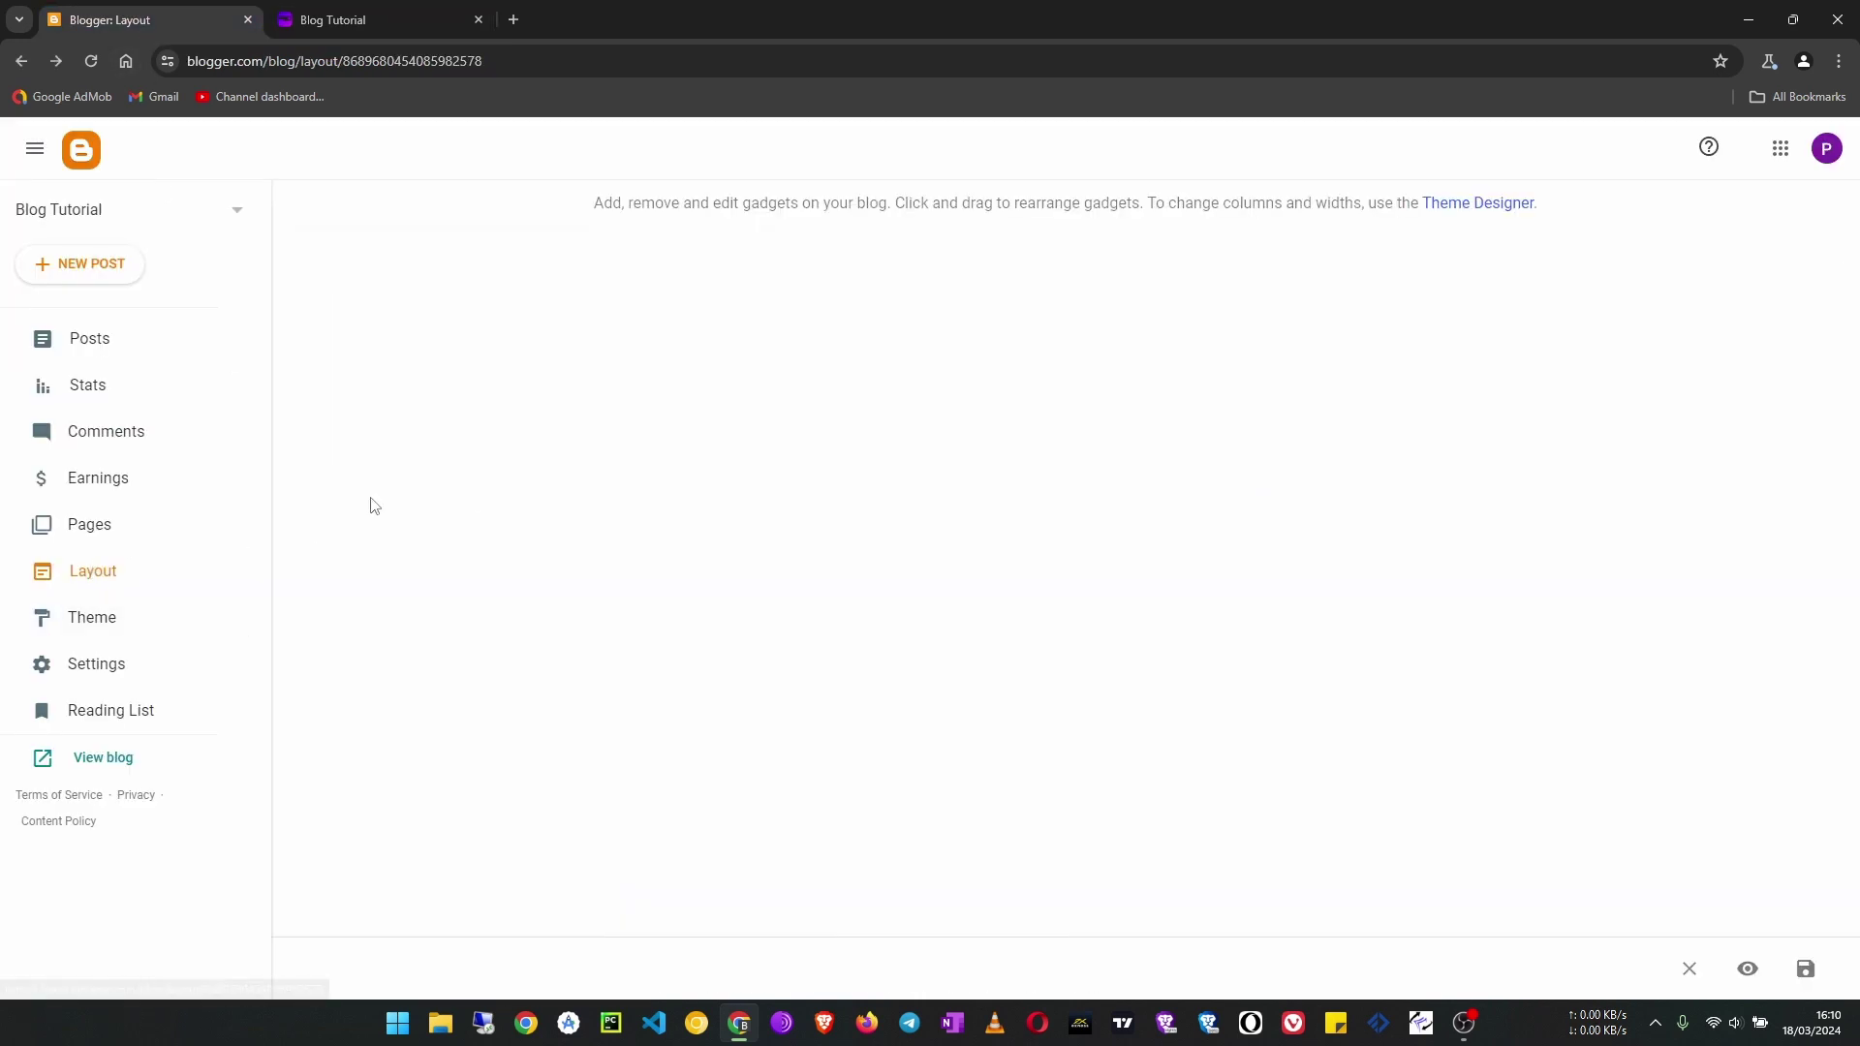
pyautogui.scroll(-13, 684, 436)
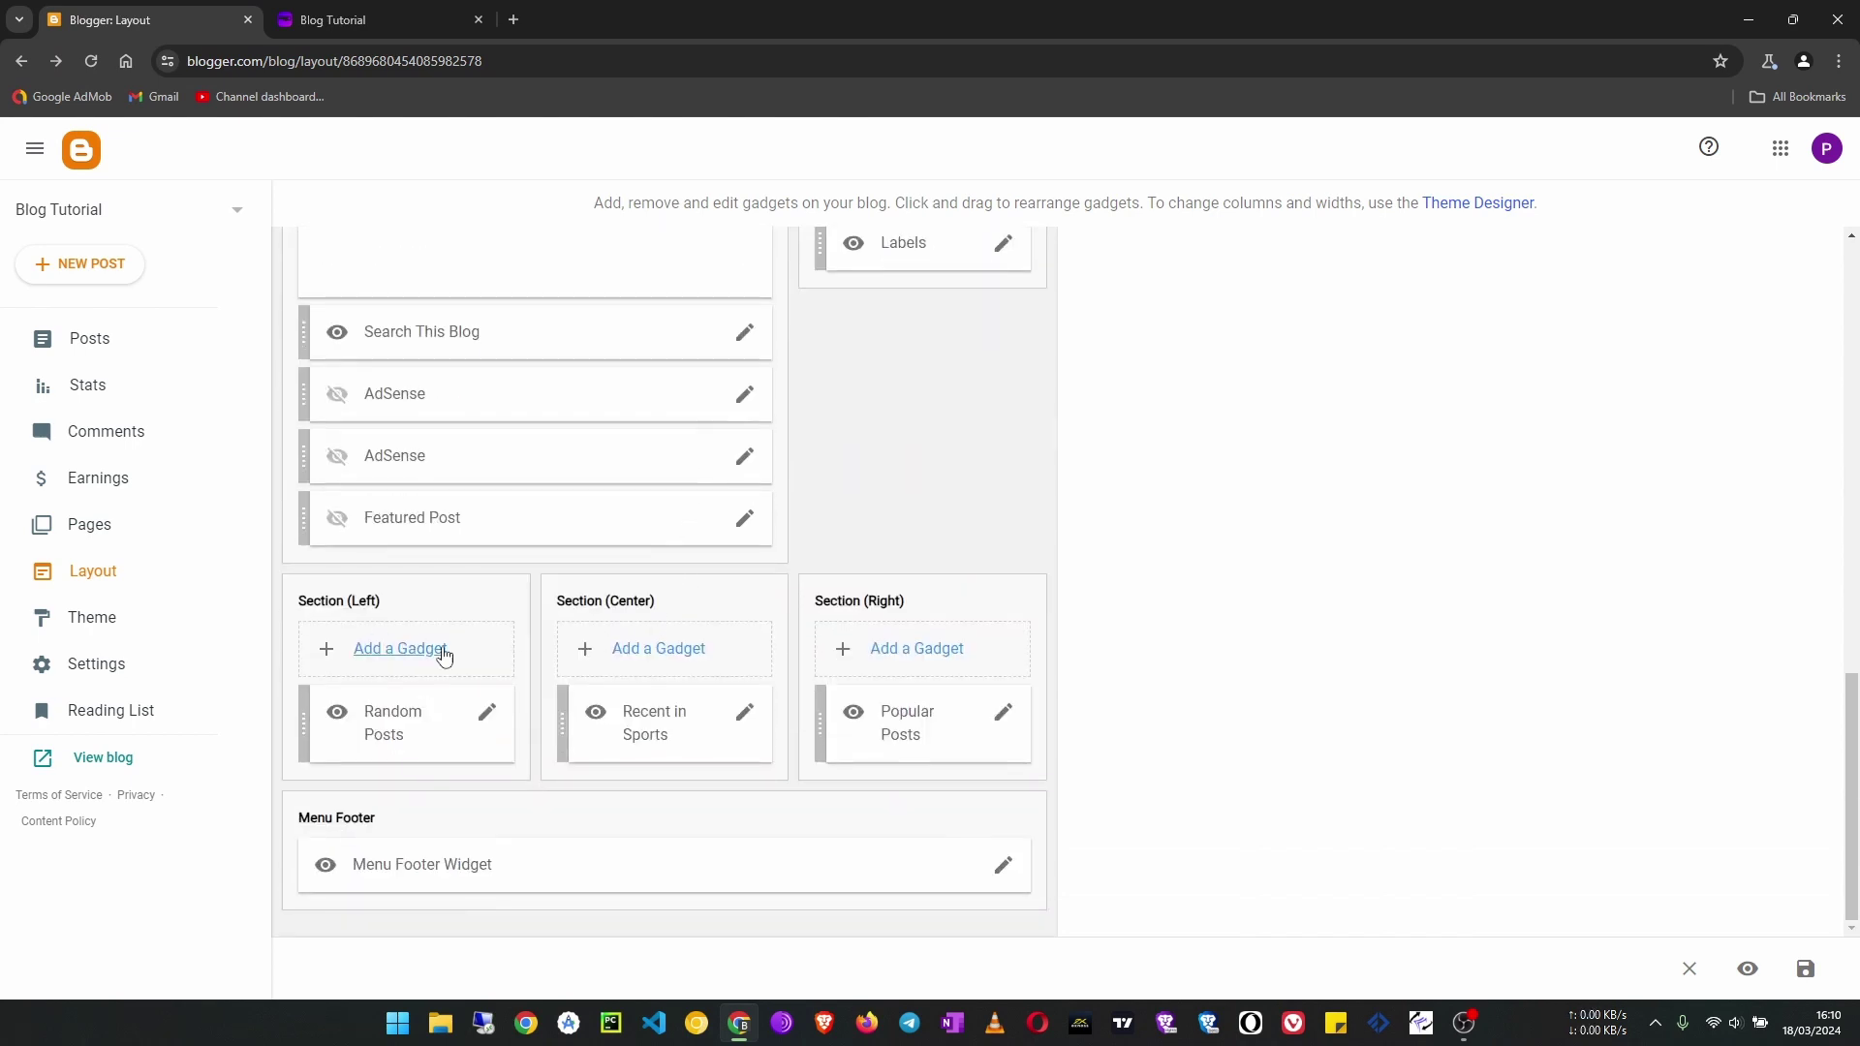
pyautogui.click(742, 335)
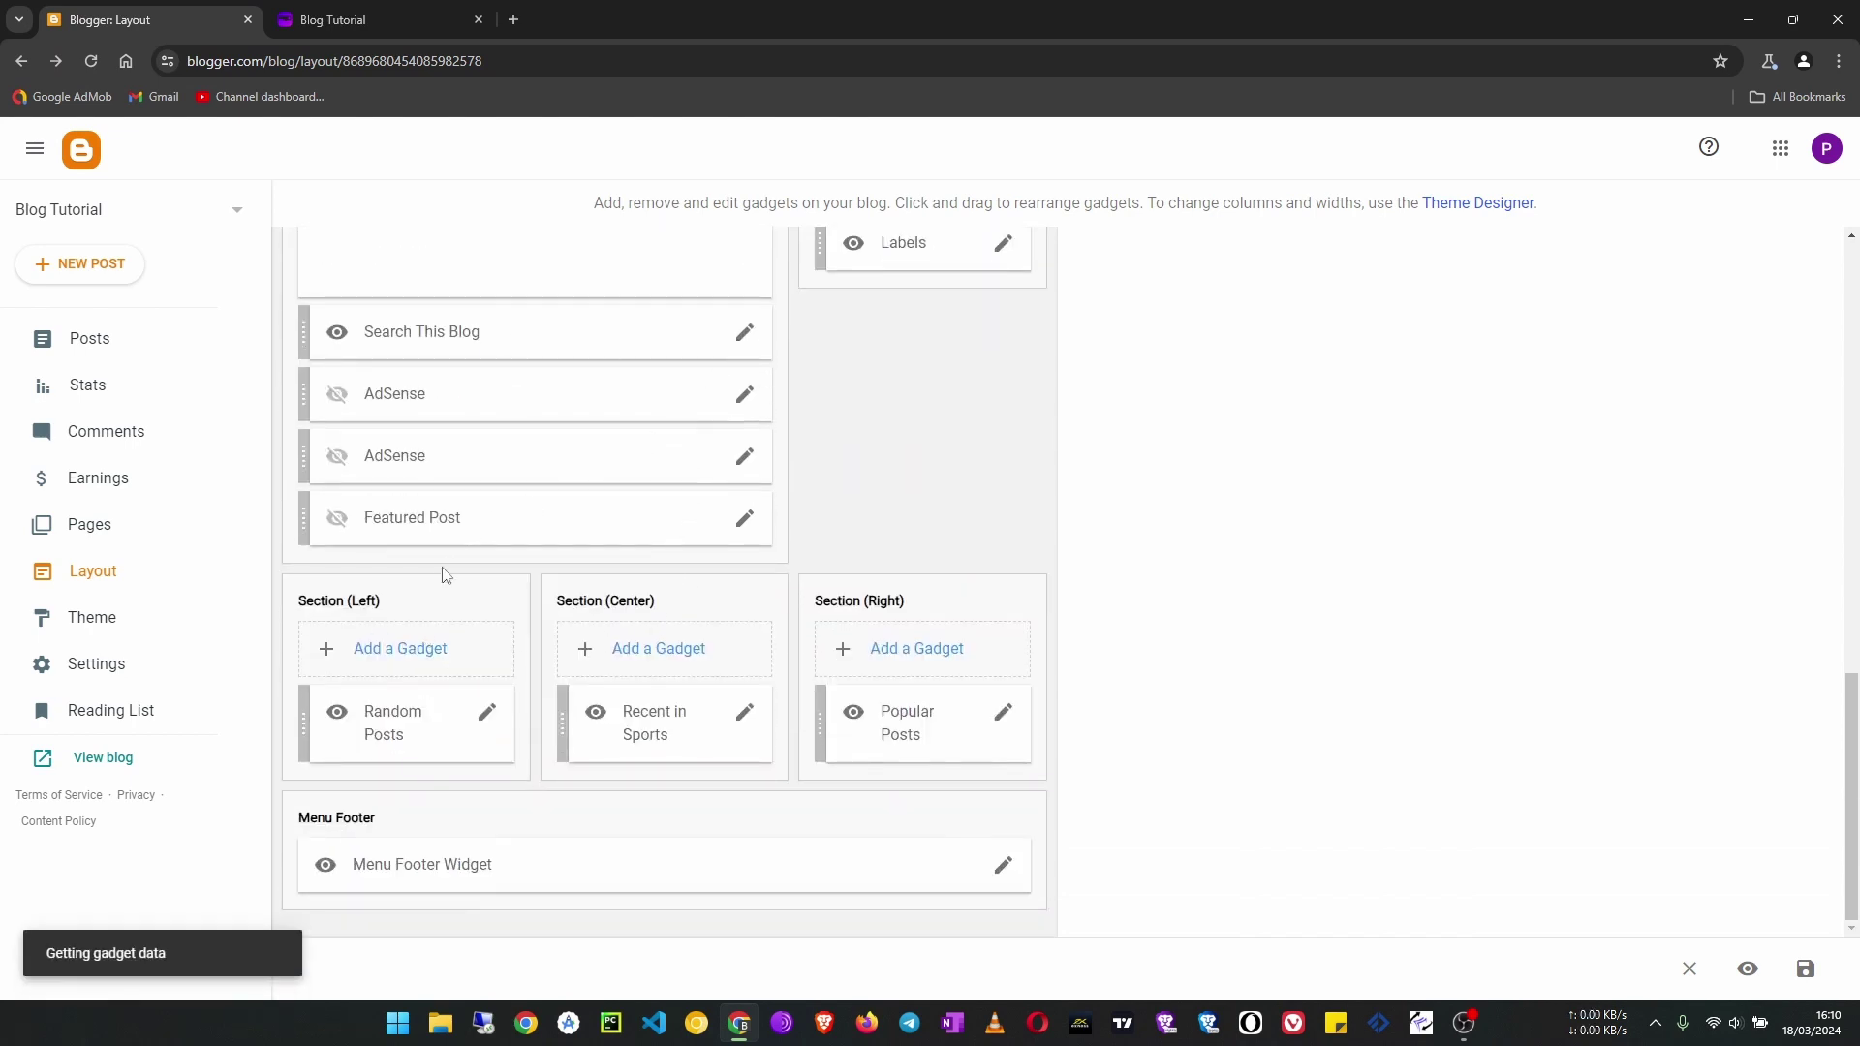
pyautogui.click(920, 659)
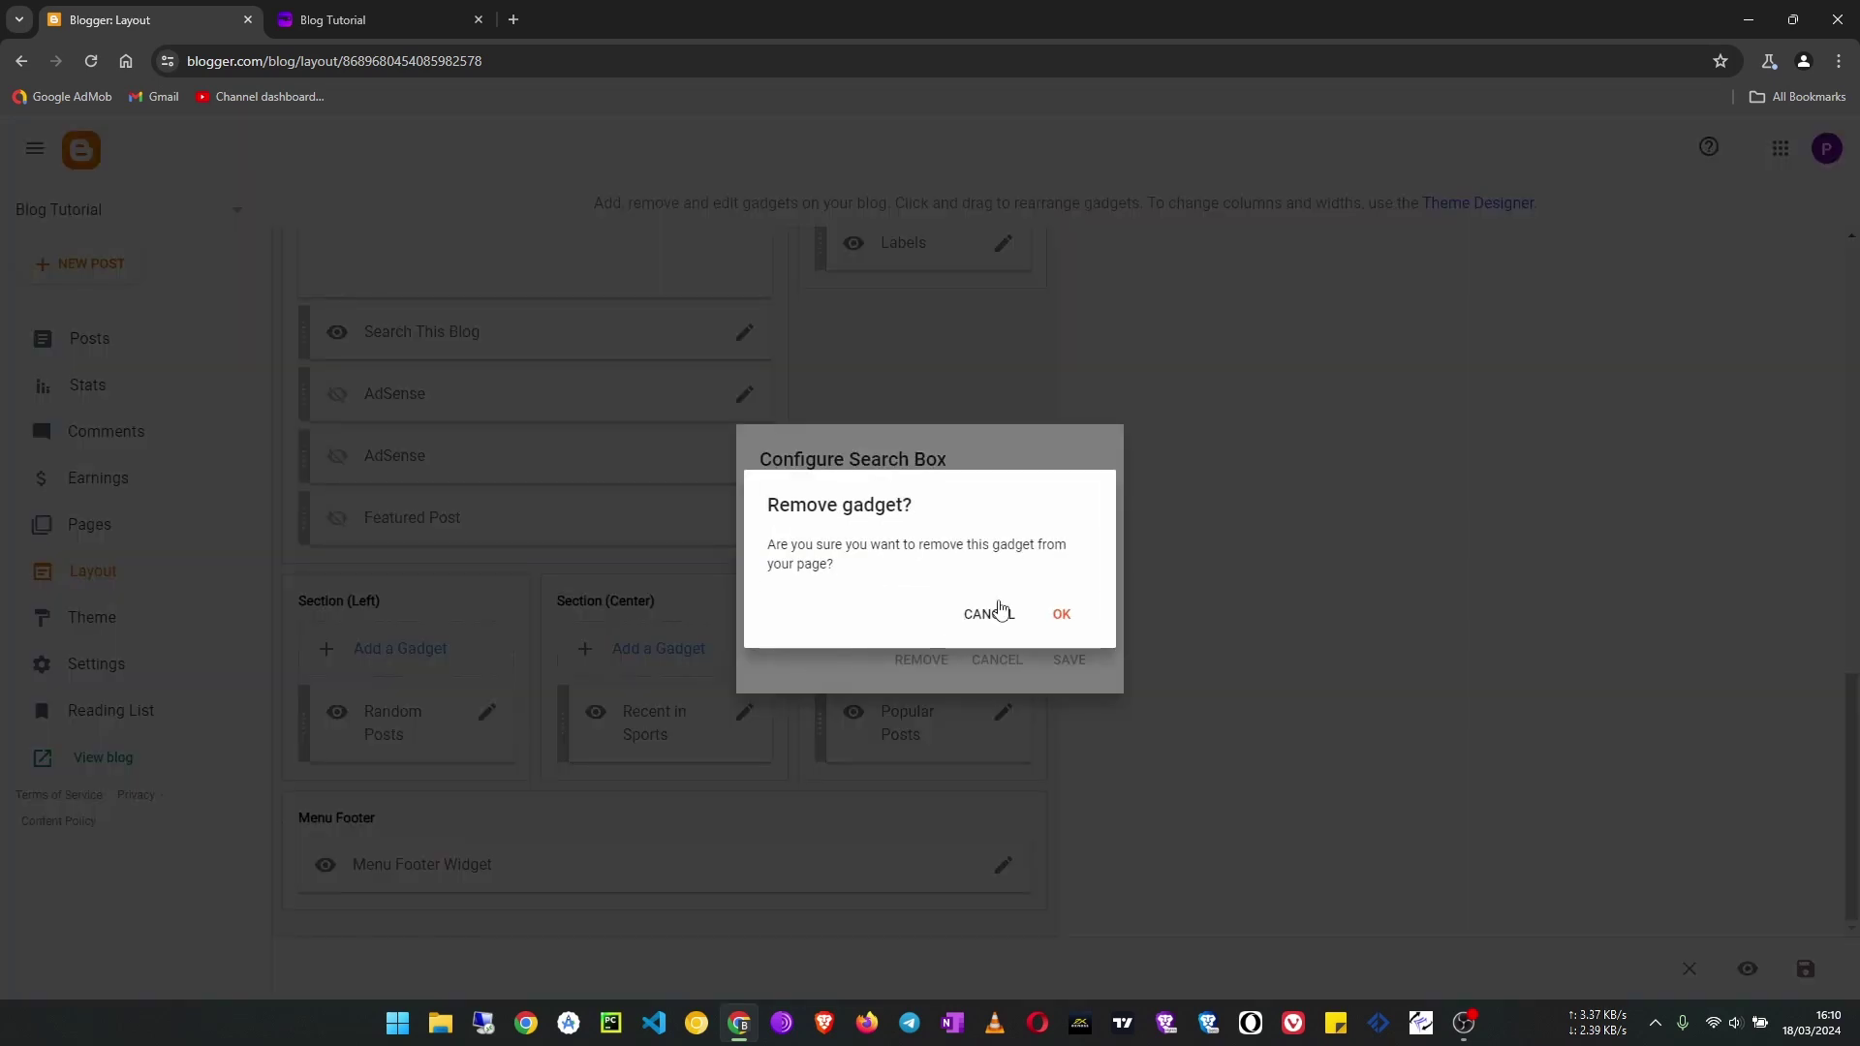
pyautogui.click(1058, 613)
# Look over the layout's sidebar sections, then open and close the search field in the live blog's menu bar
pyautogui.scroll(3, 672, 553)
pyautogui.scroll(6, 752, 536)
pyautogui.scroll(-3, 752, 533)
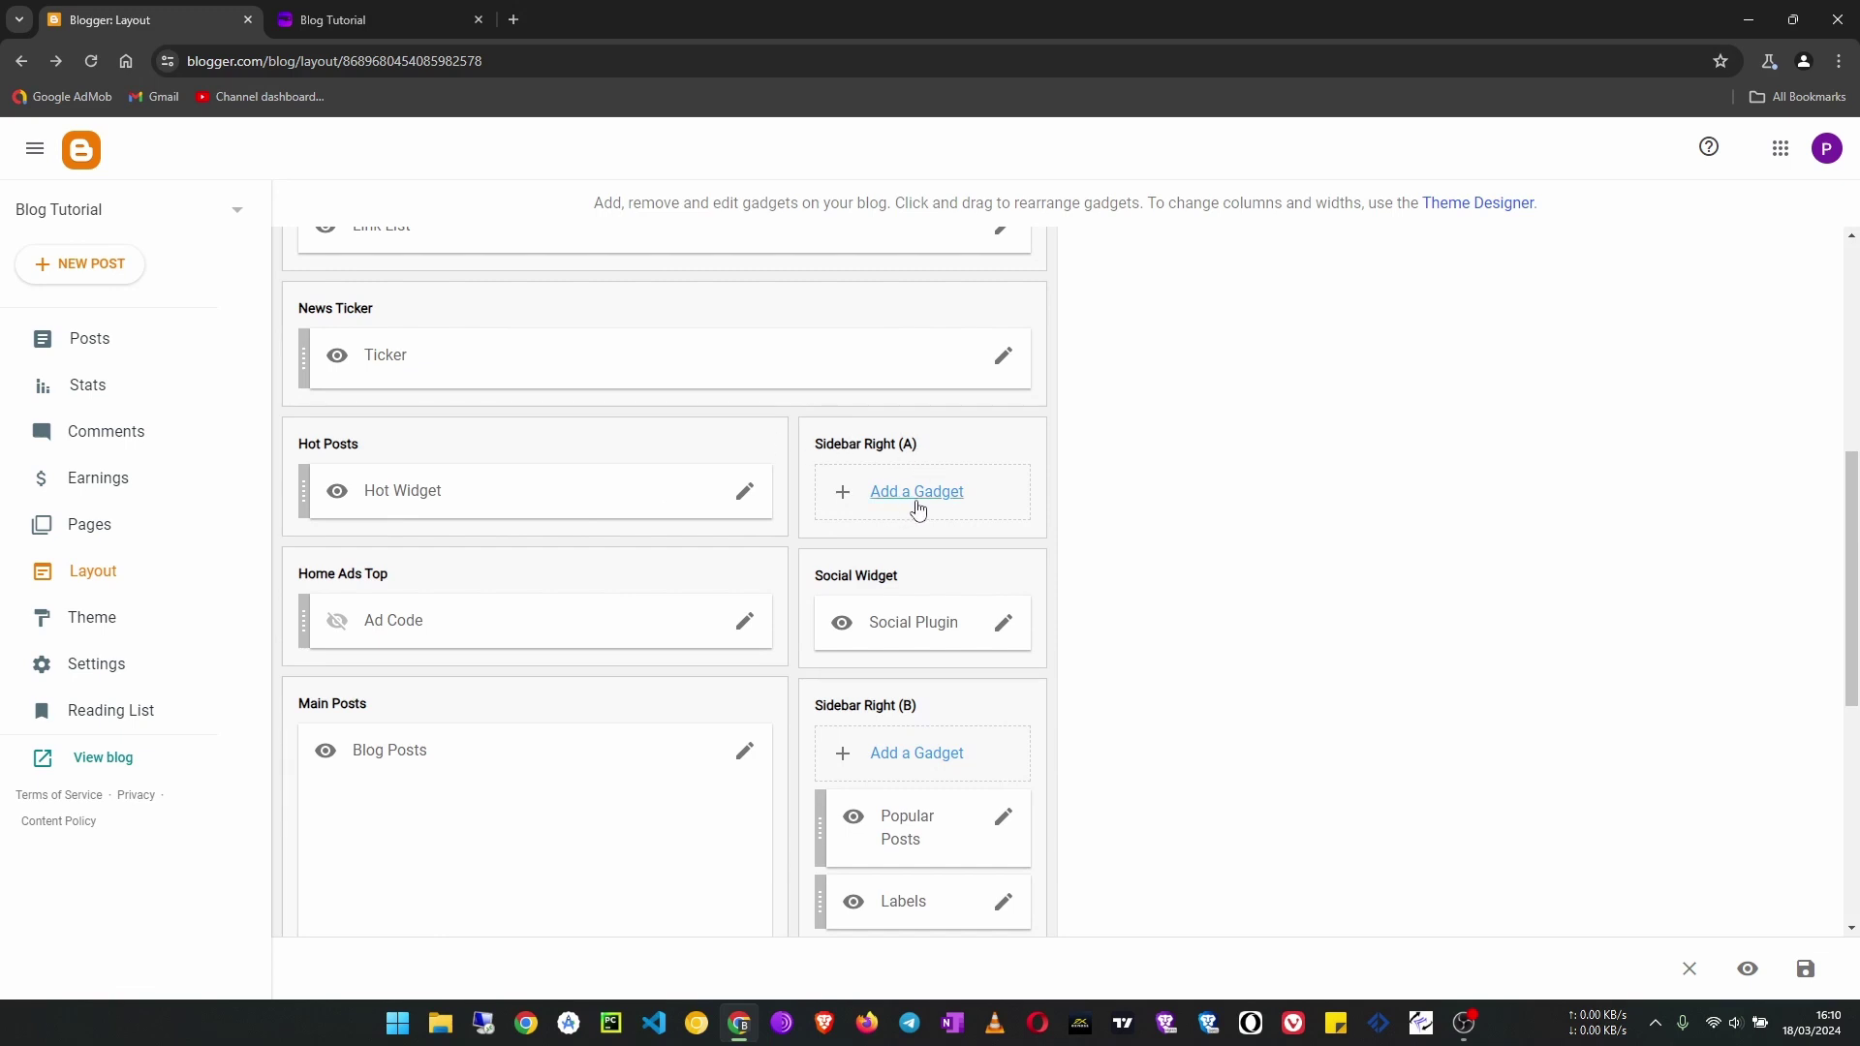
pyautogui.click(359, 20)
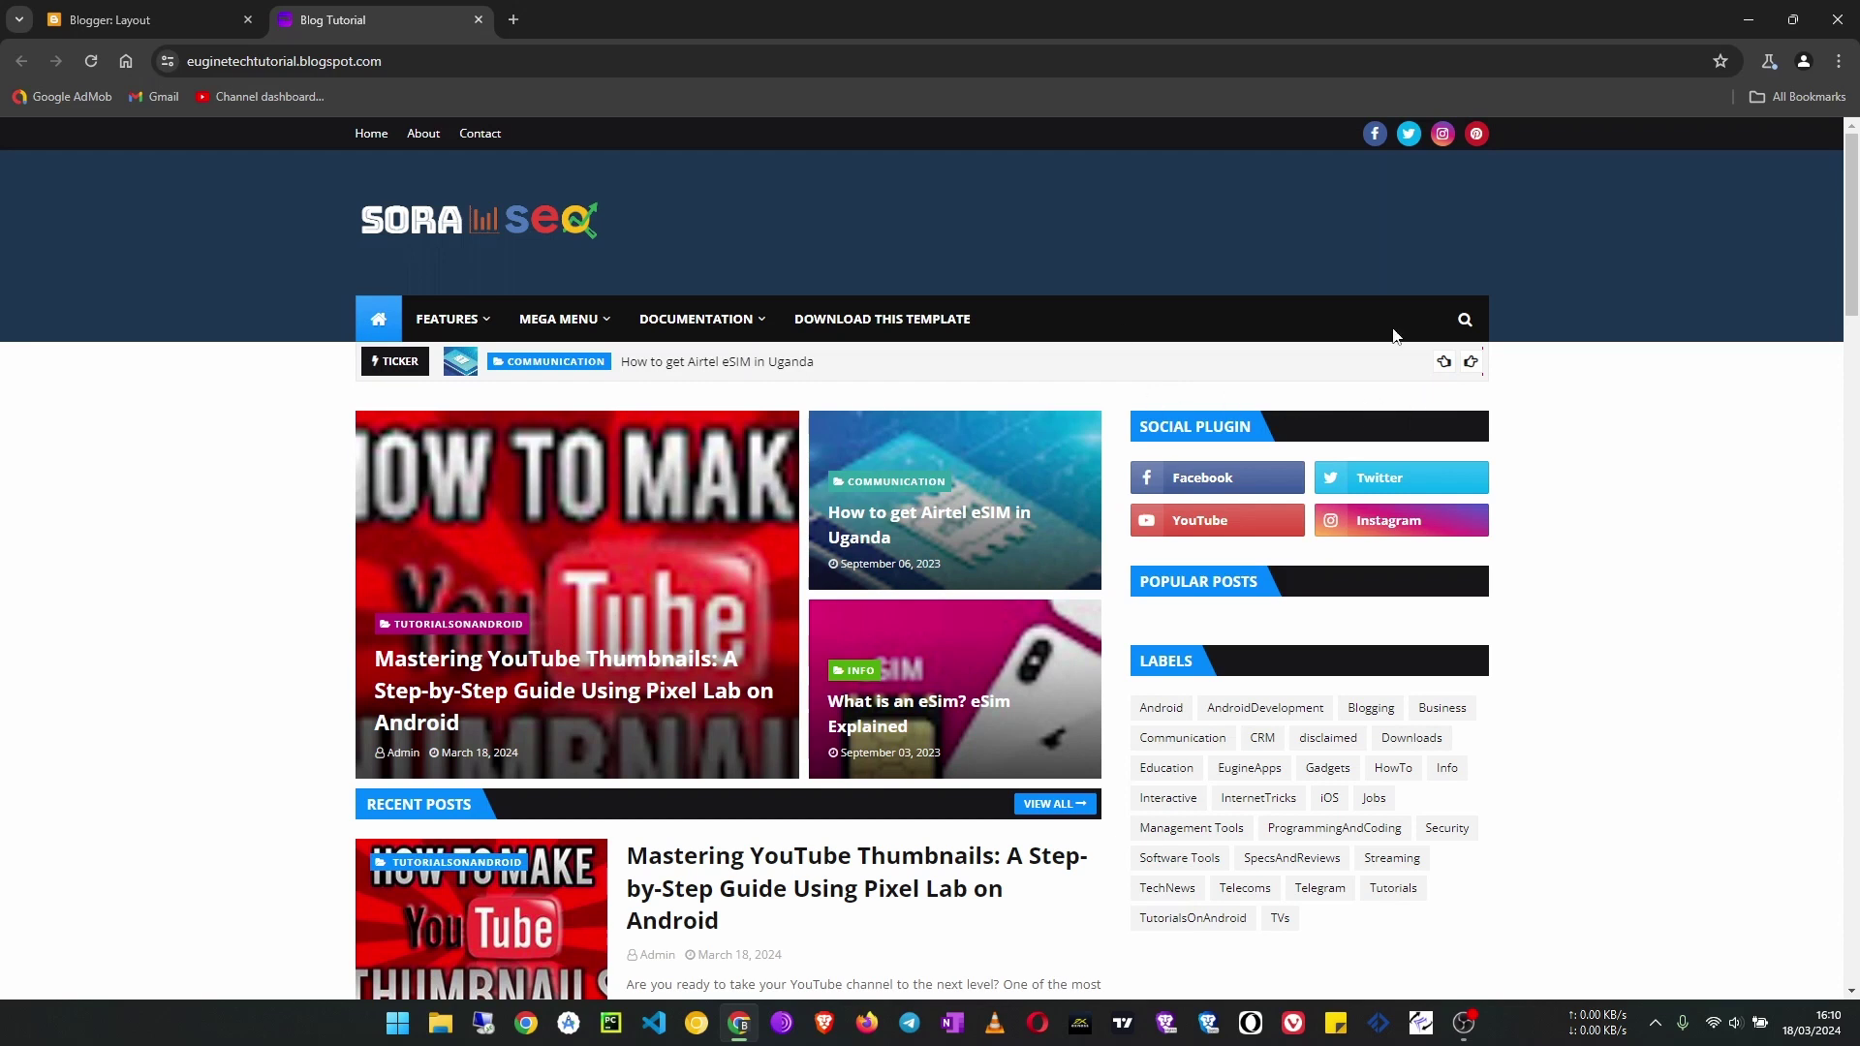
pyautogui.click(1463, 324)
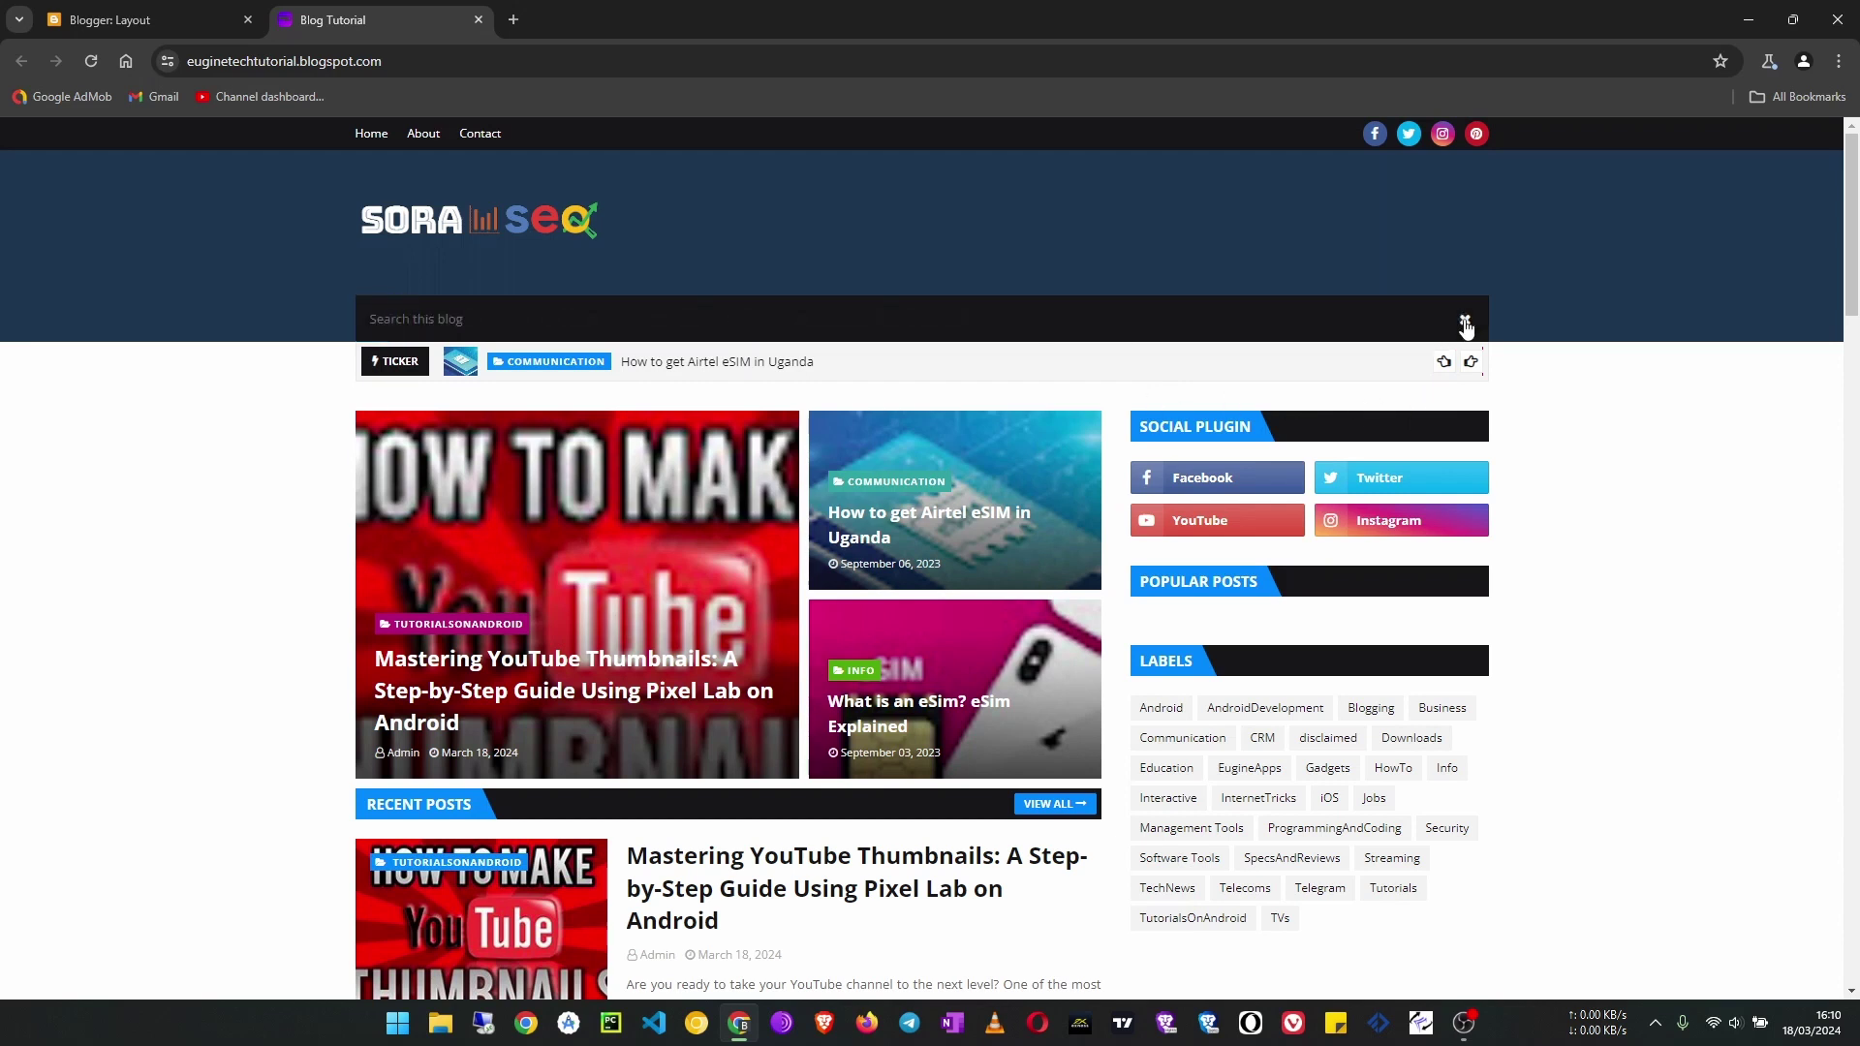
pyautogui.click(1465, 323)
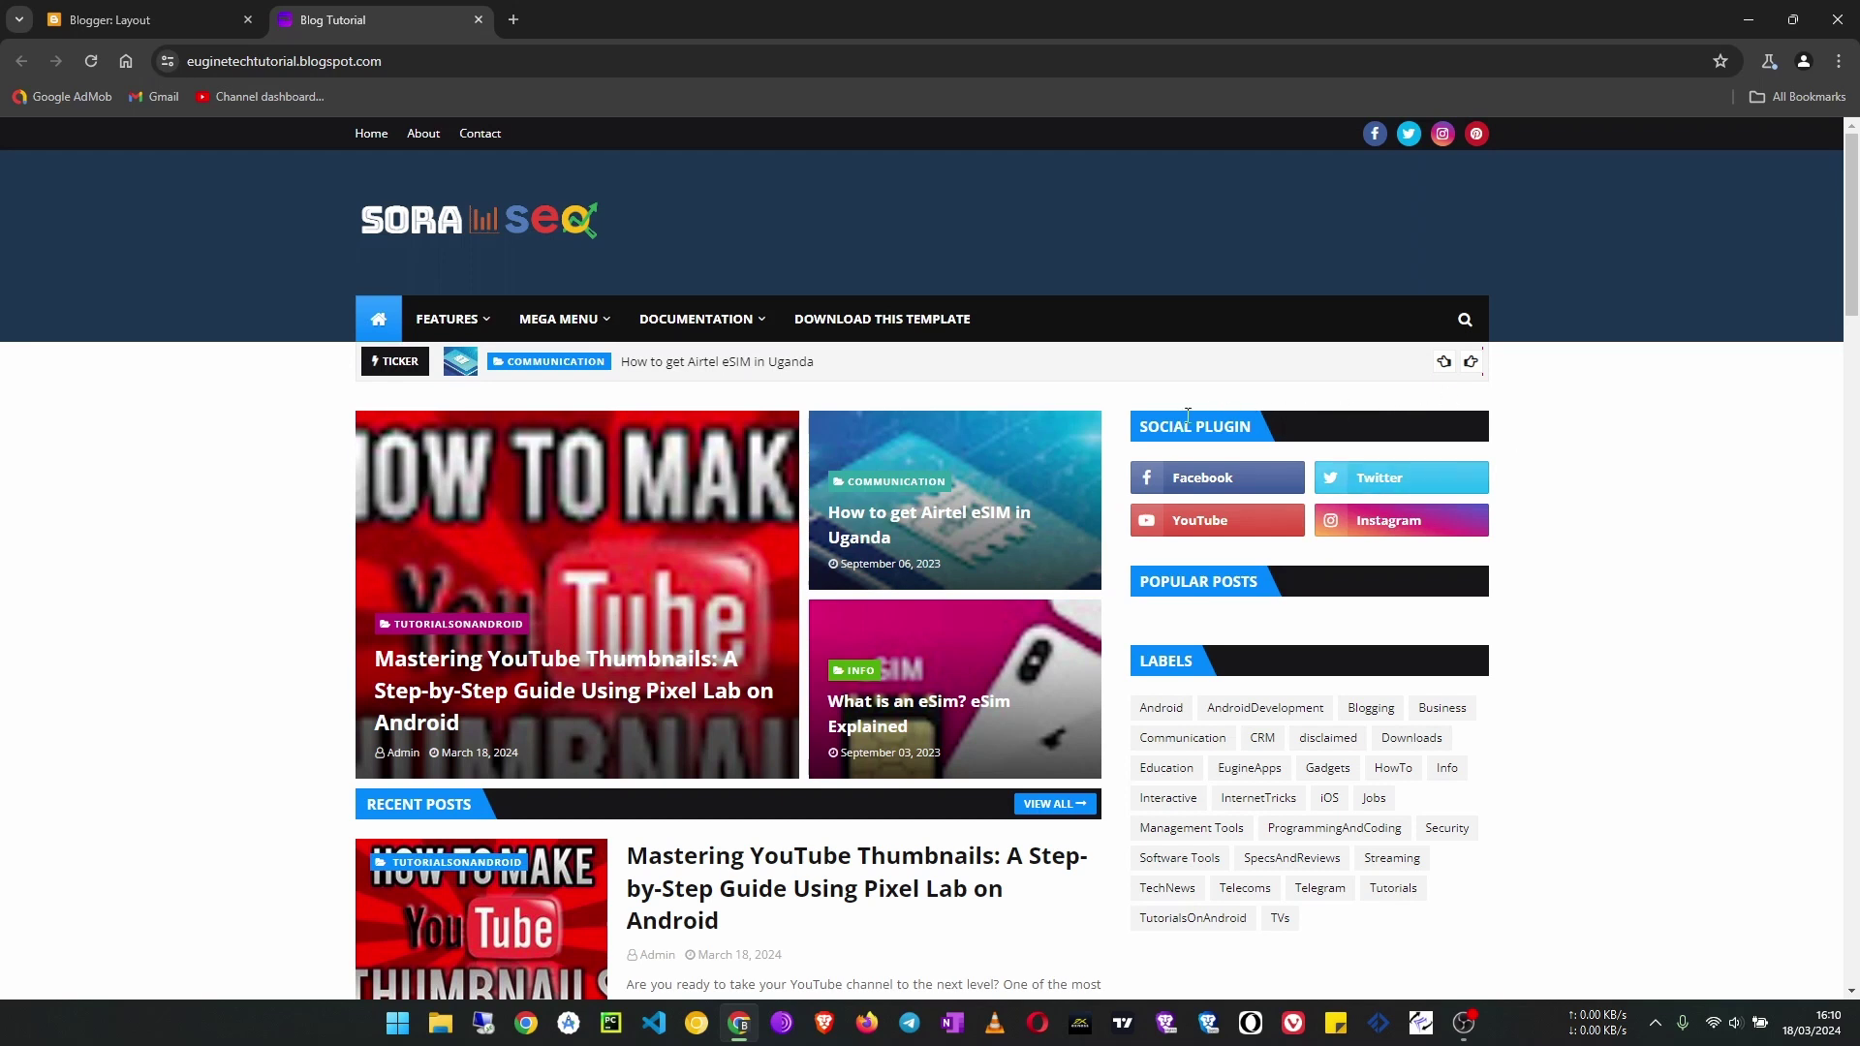
# Add a Blog Search gadget titled Search This Blog to the Sidebar Right (A) section of the layout
pyautogui.click(145, 20)
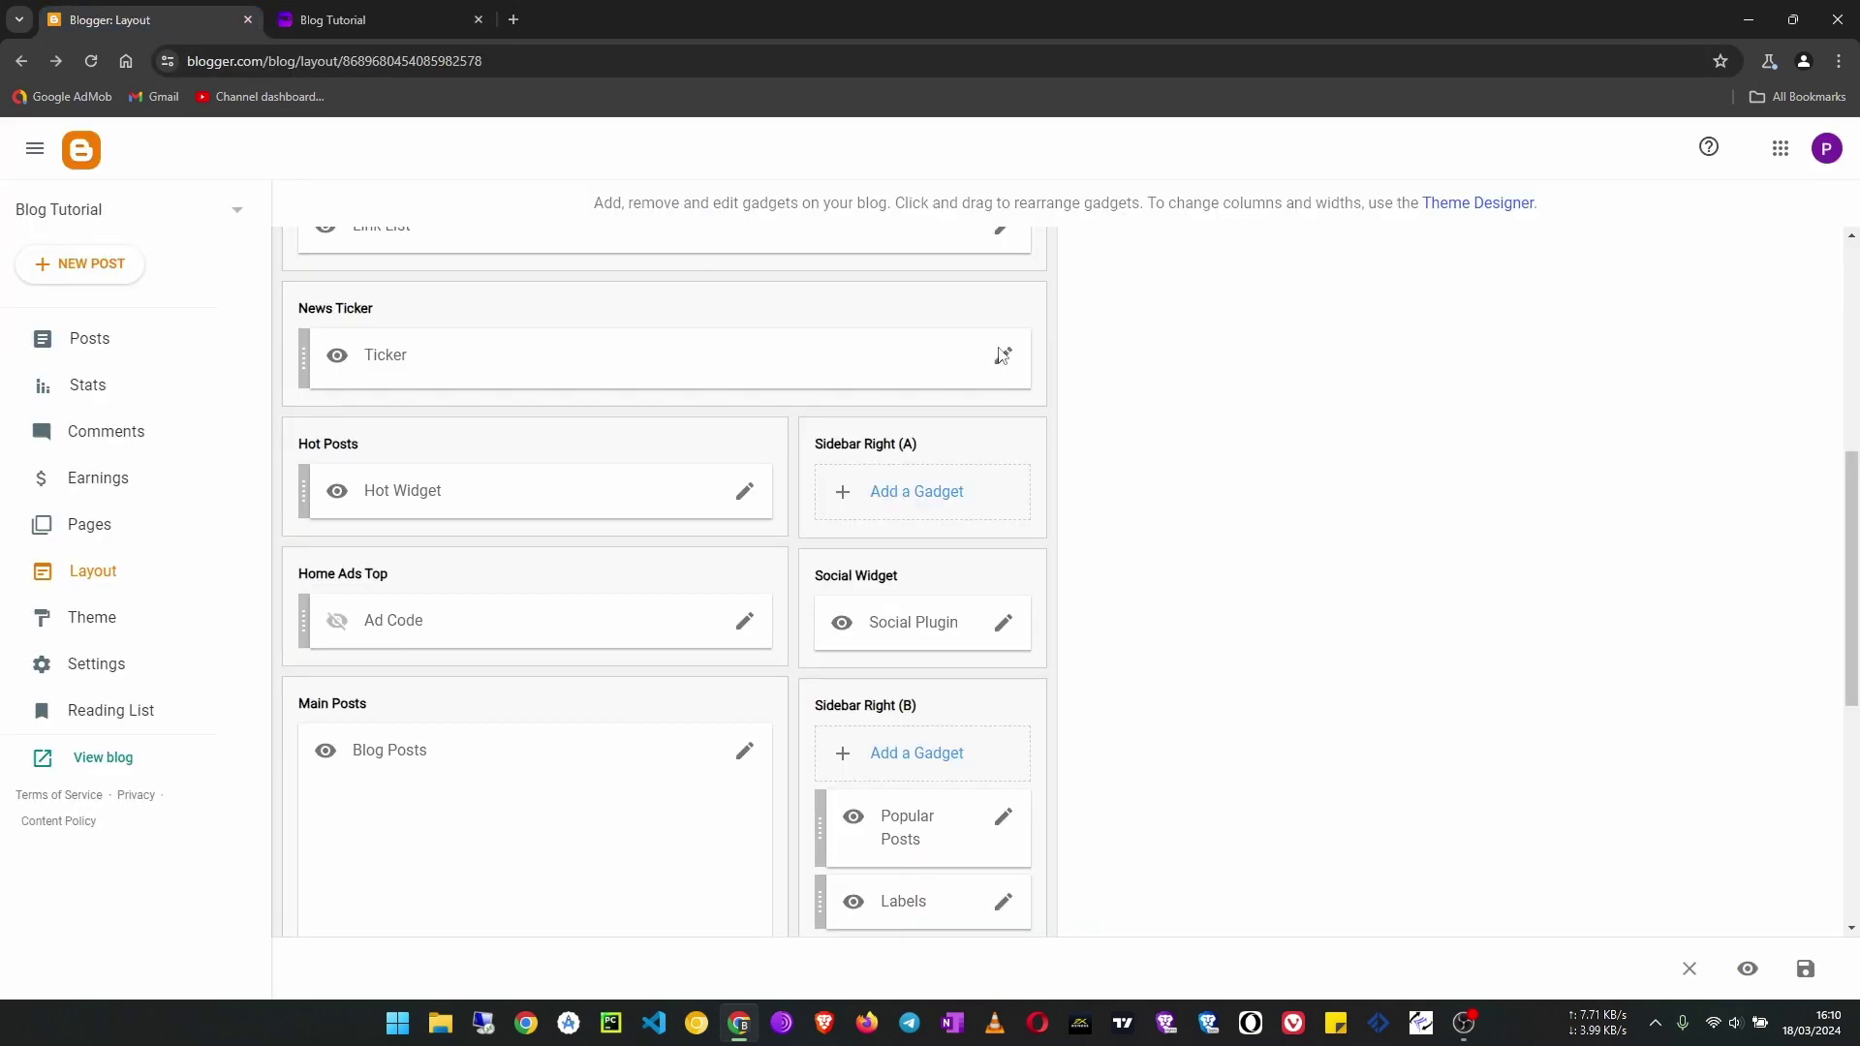
pyautogui.click(918, 494)
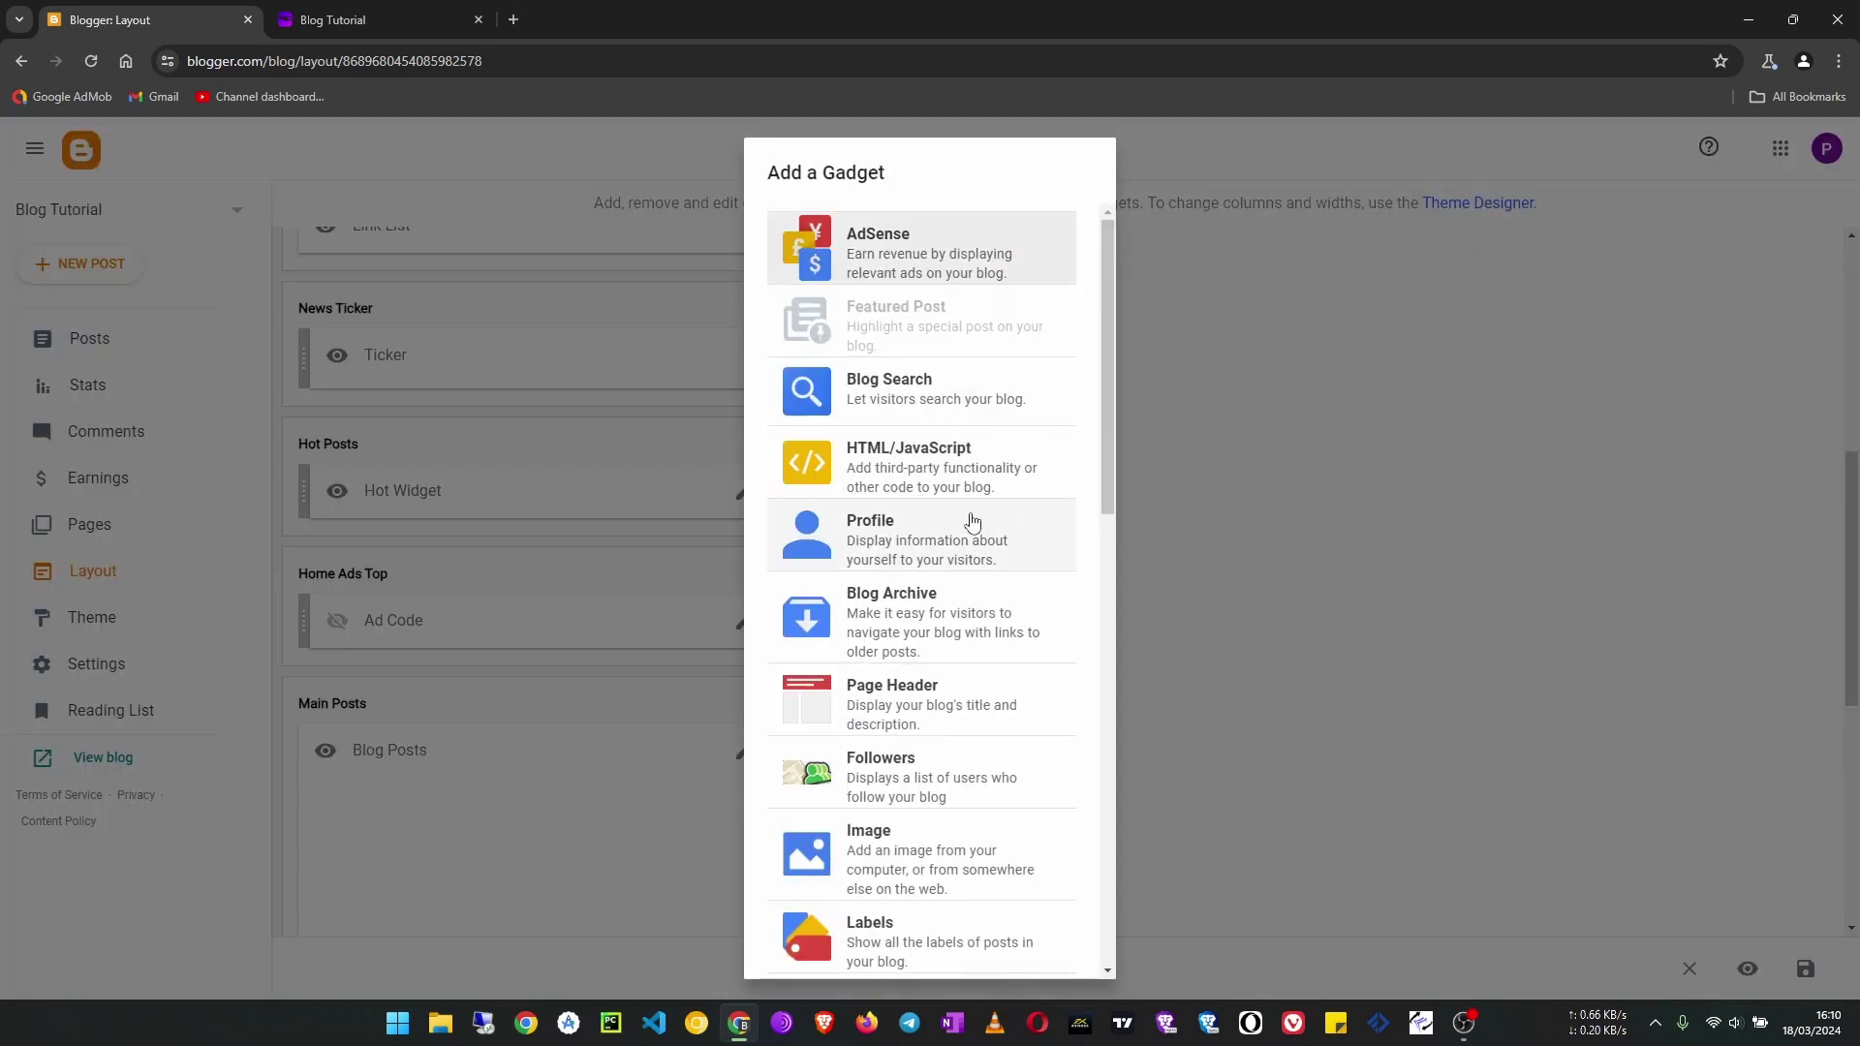
pyautogui.click(947, 412)
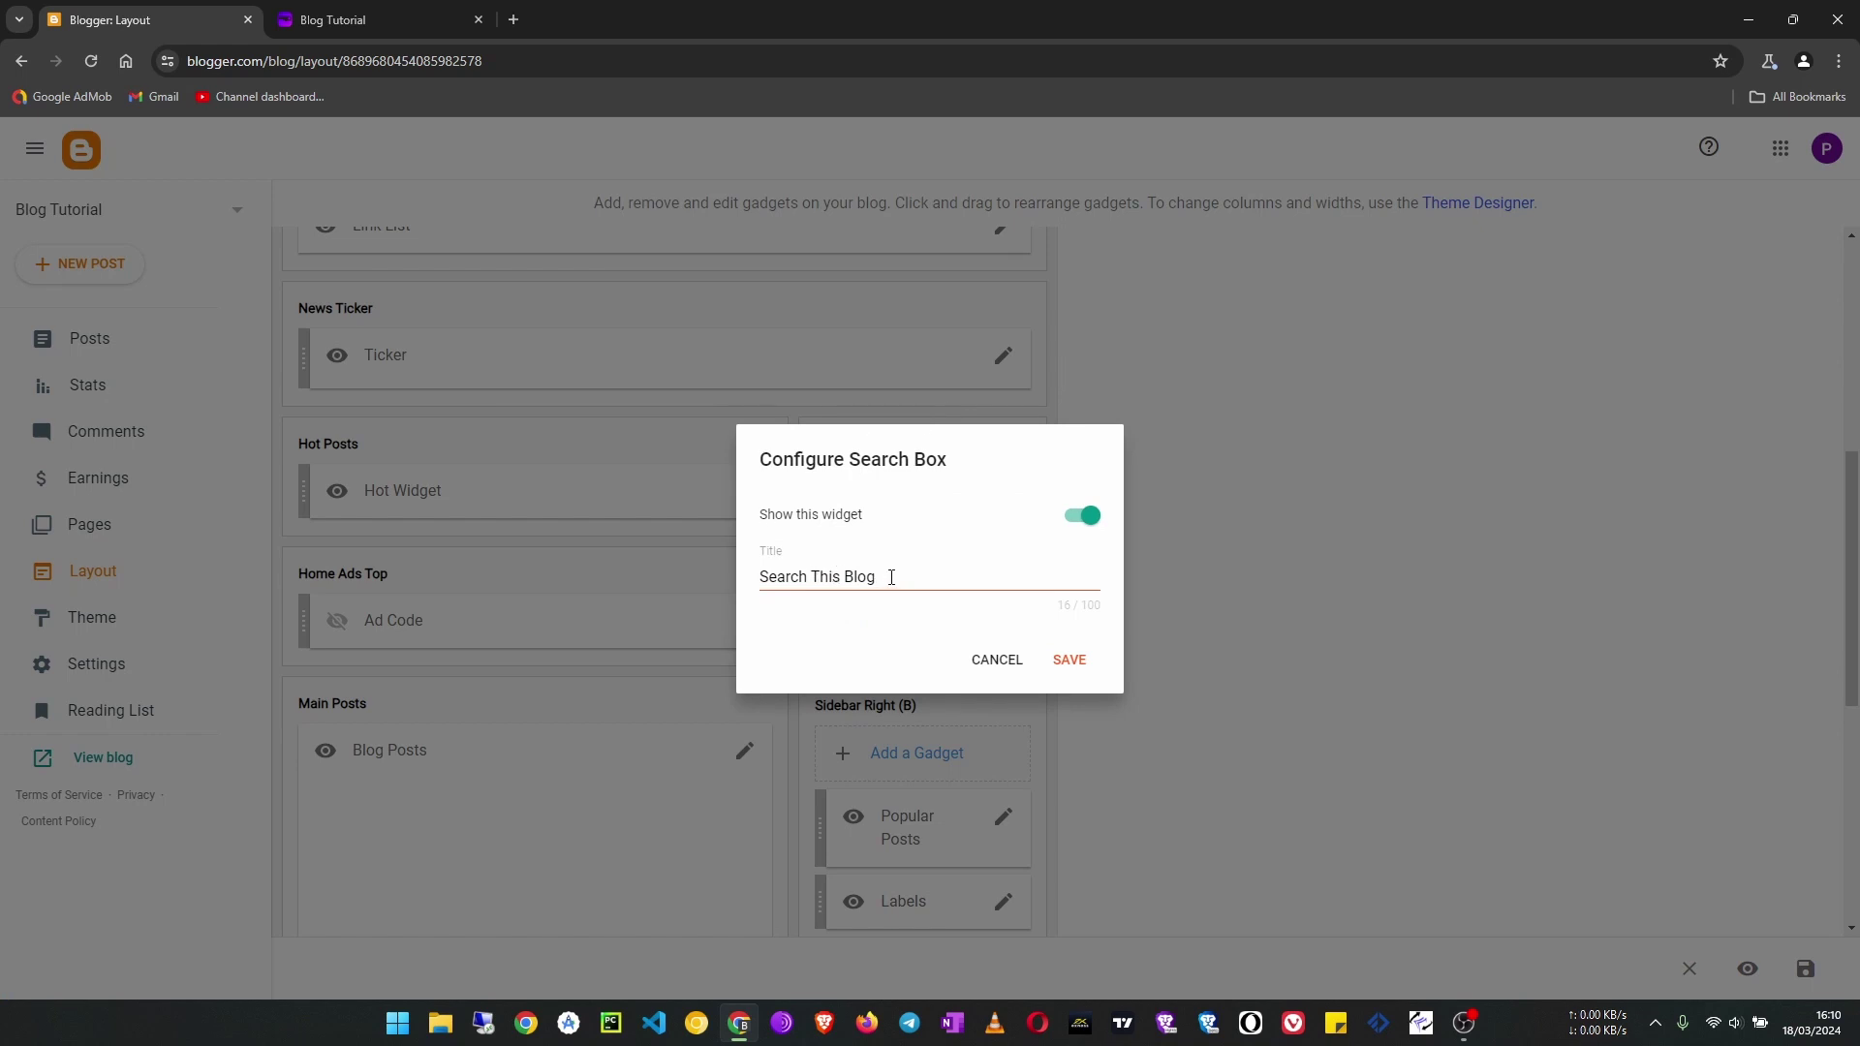
pyautogui.click(1071, 662)
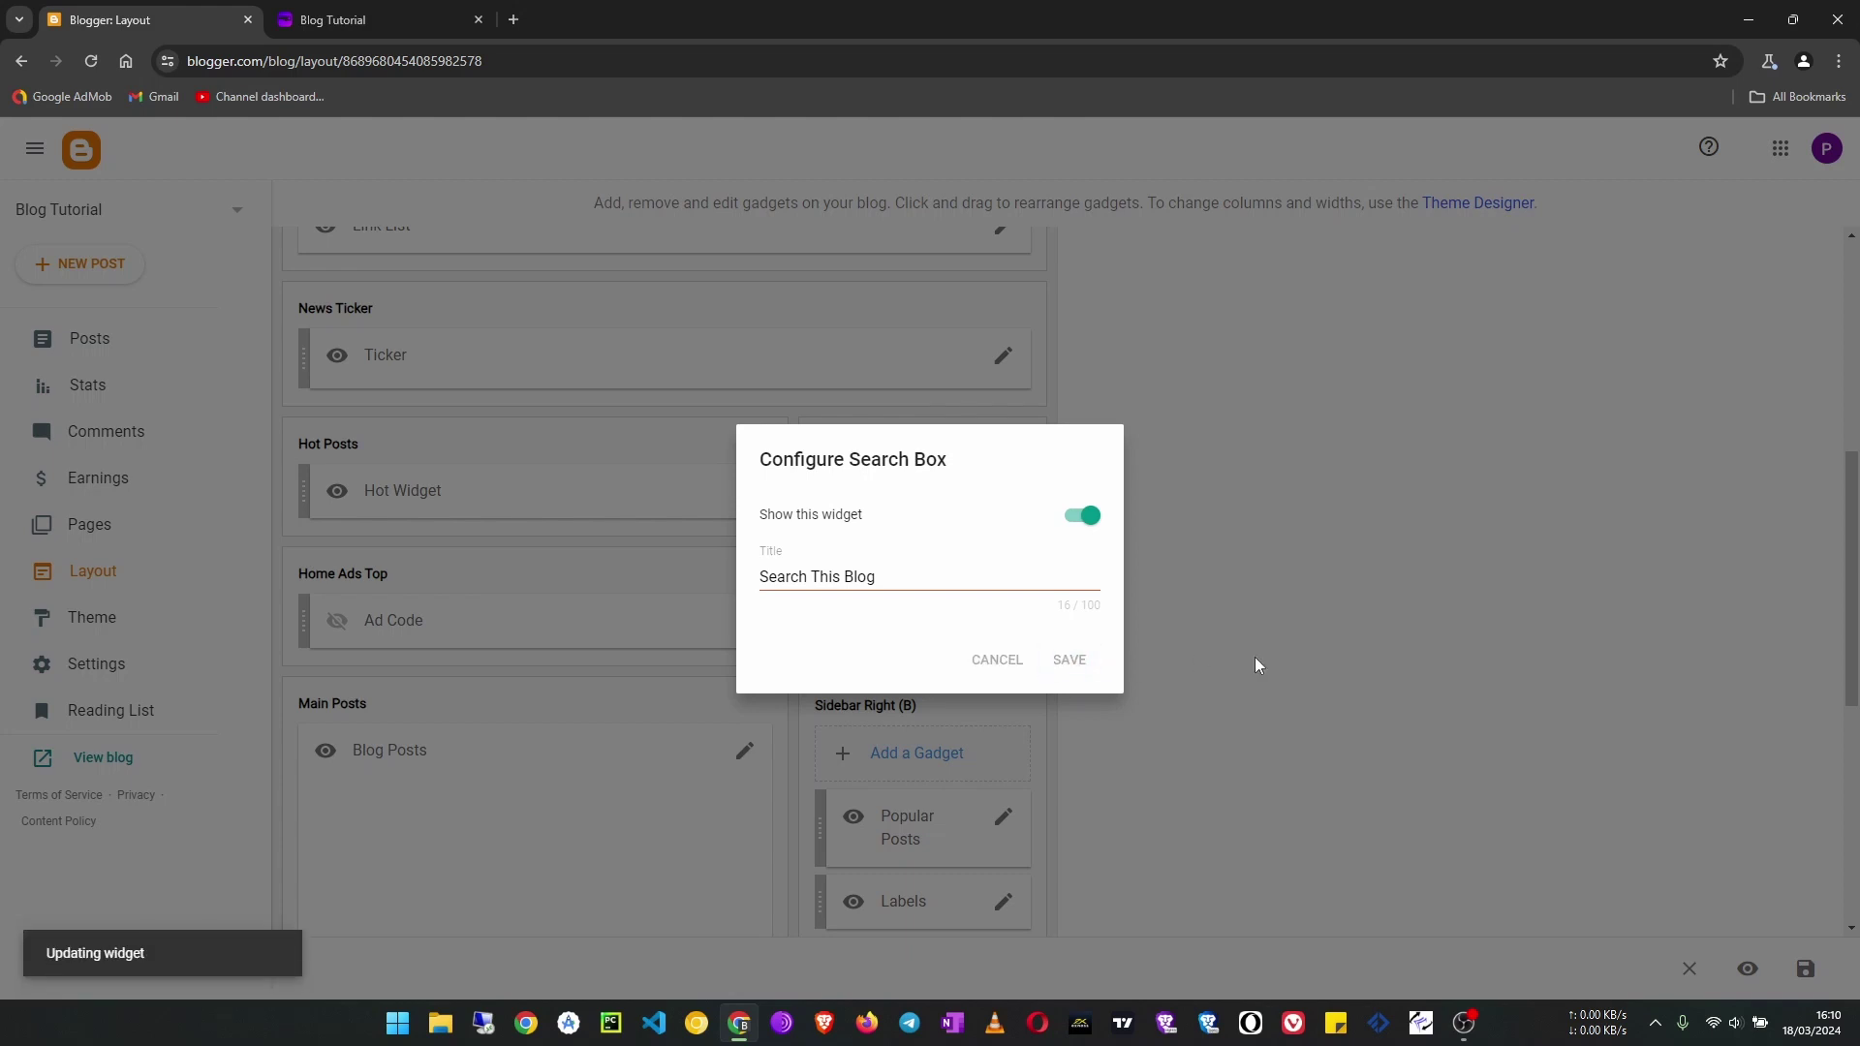
# Reload the live blog and check the search box in the sidebar along with the rest of the homepage
pyautogui.click(270, 27)
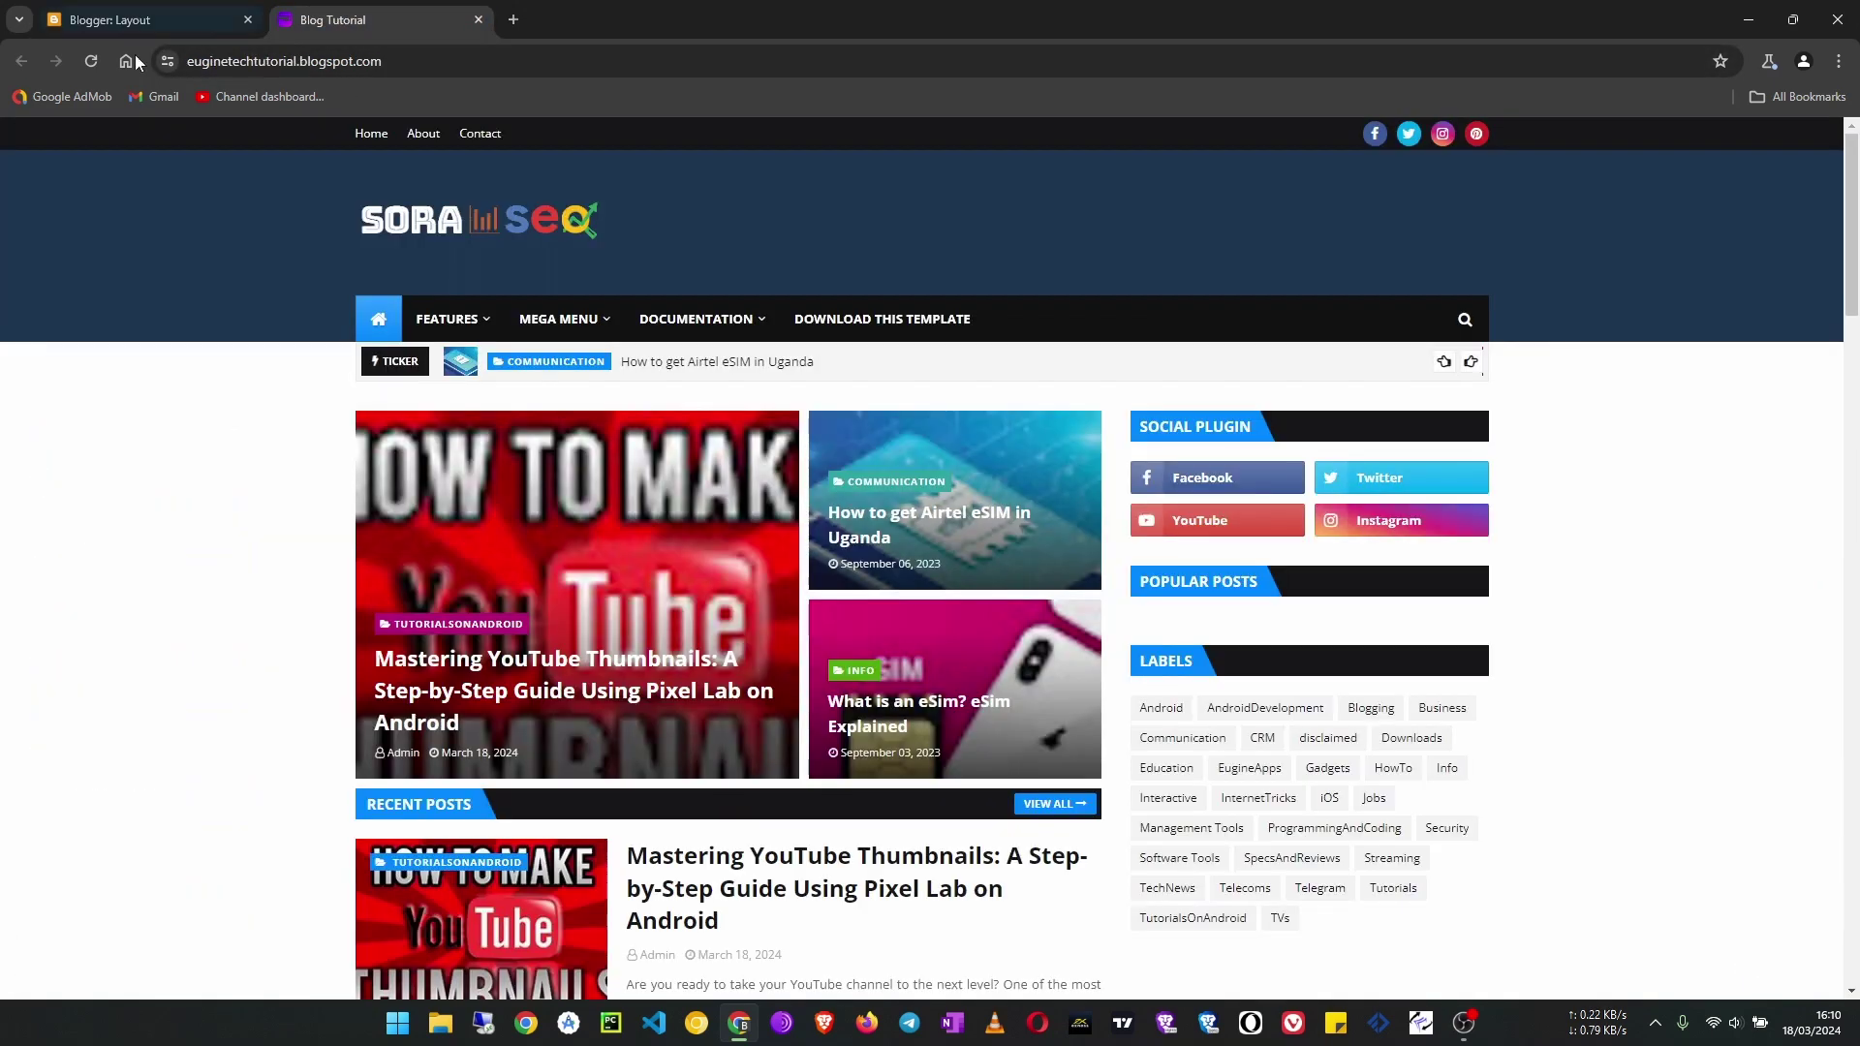
pyautogui.click(97, 61)
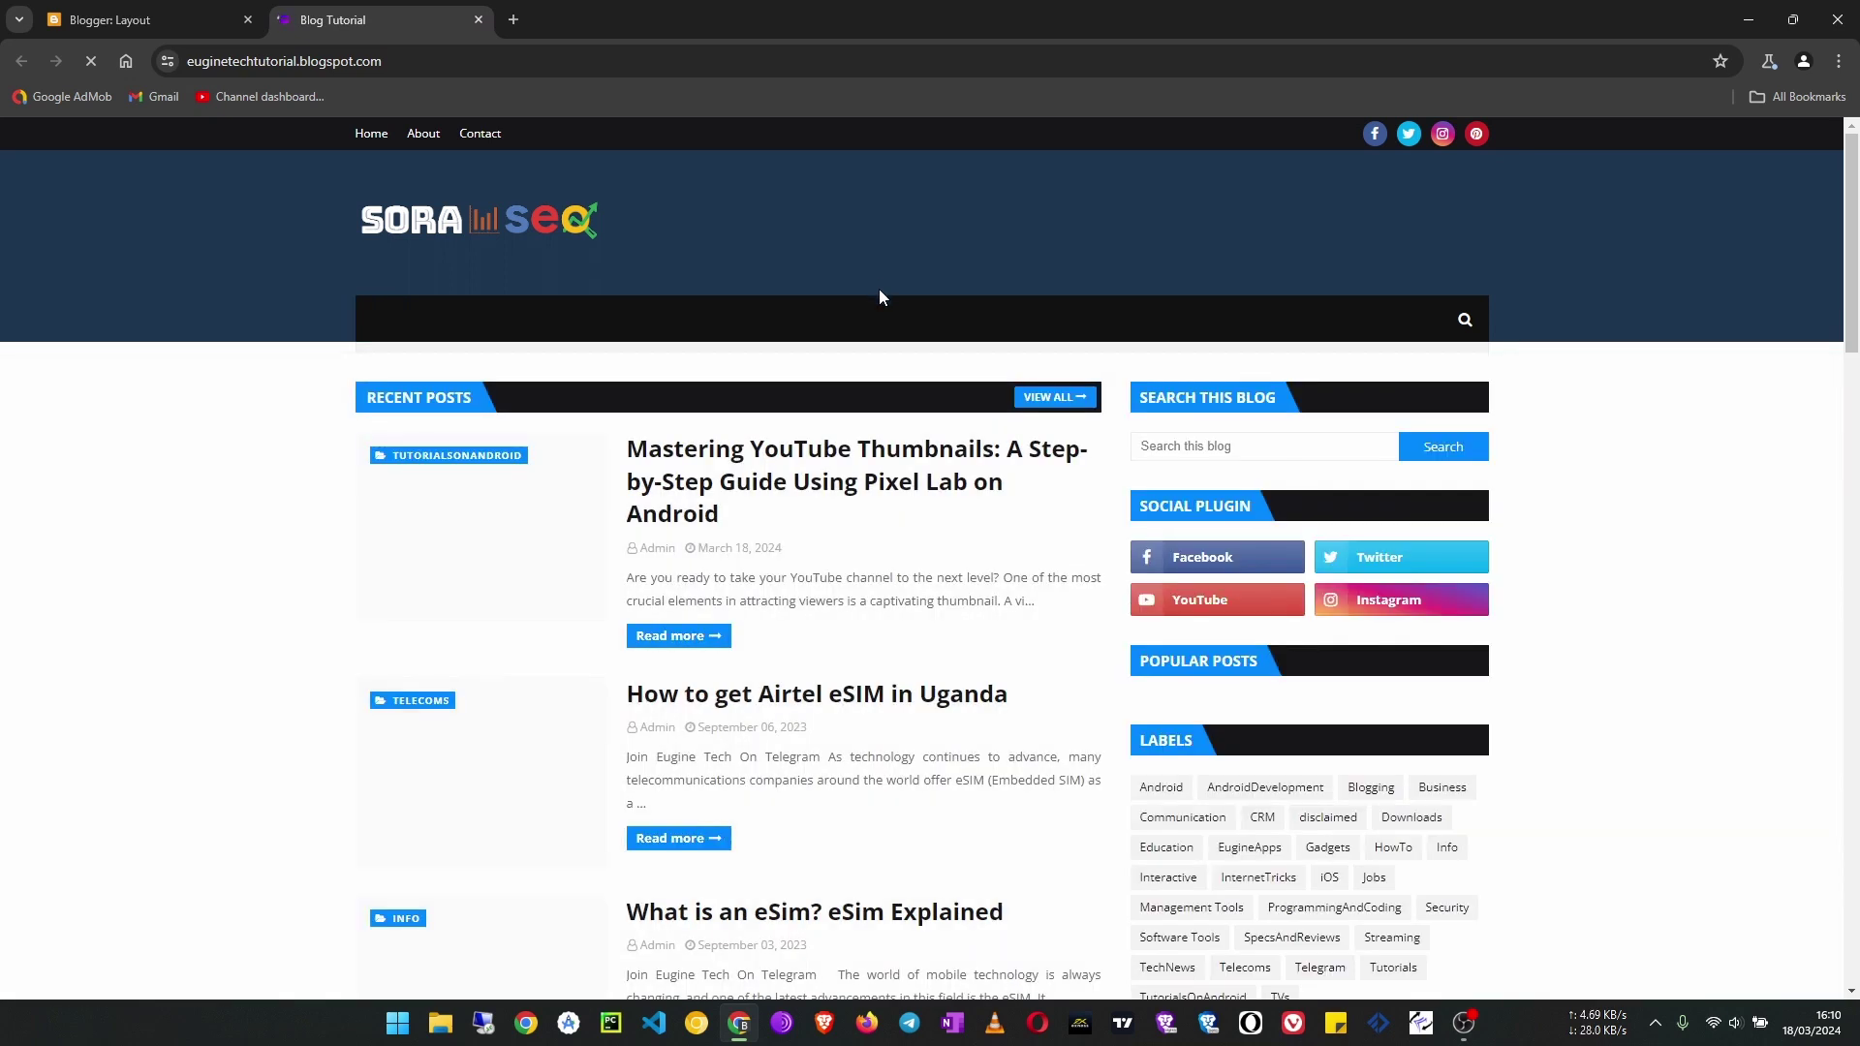
pyautogui.scroll(-3, 1249, 470)
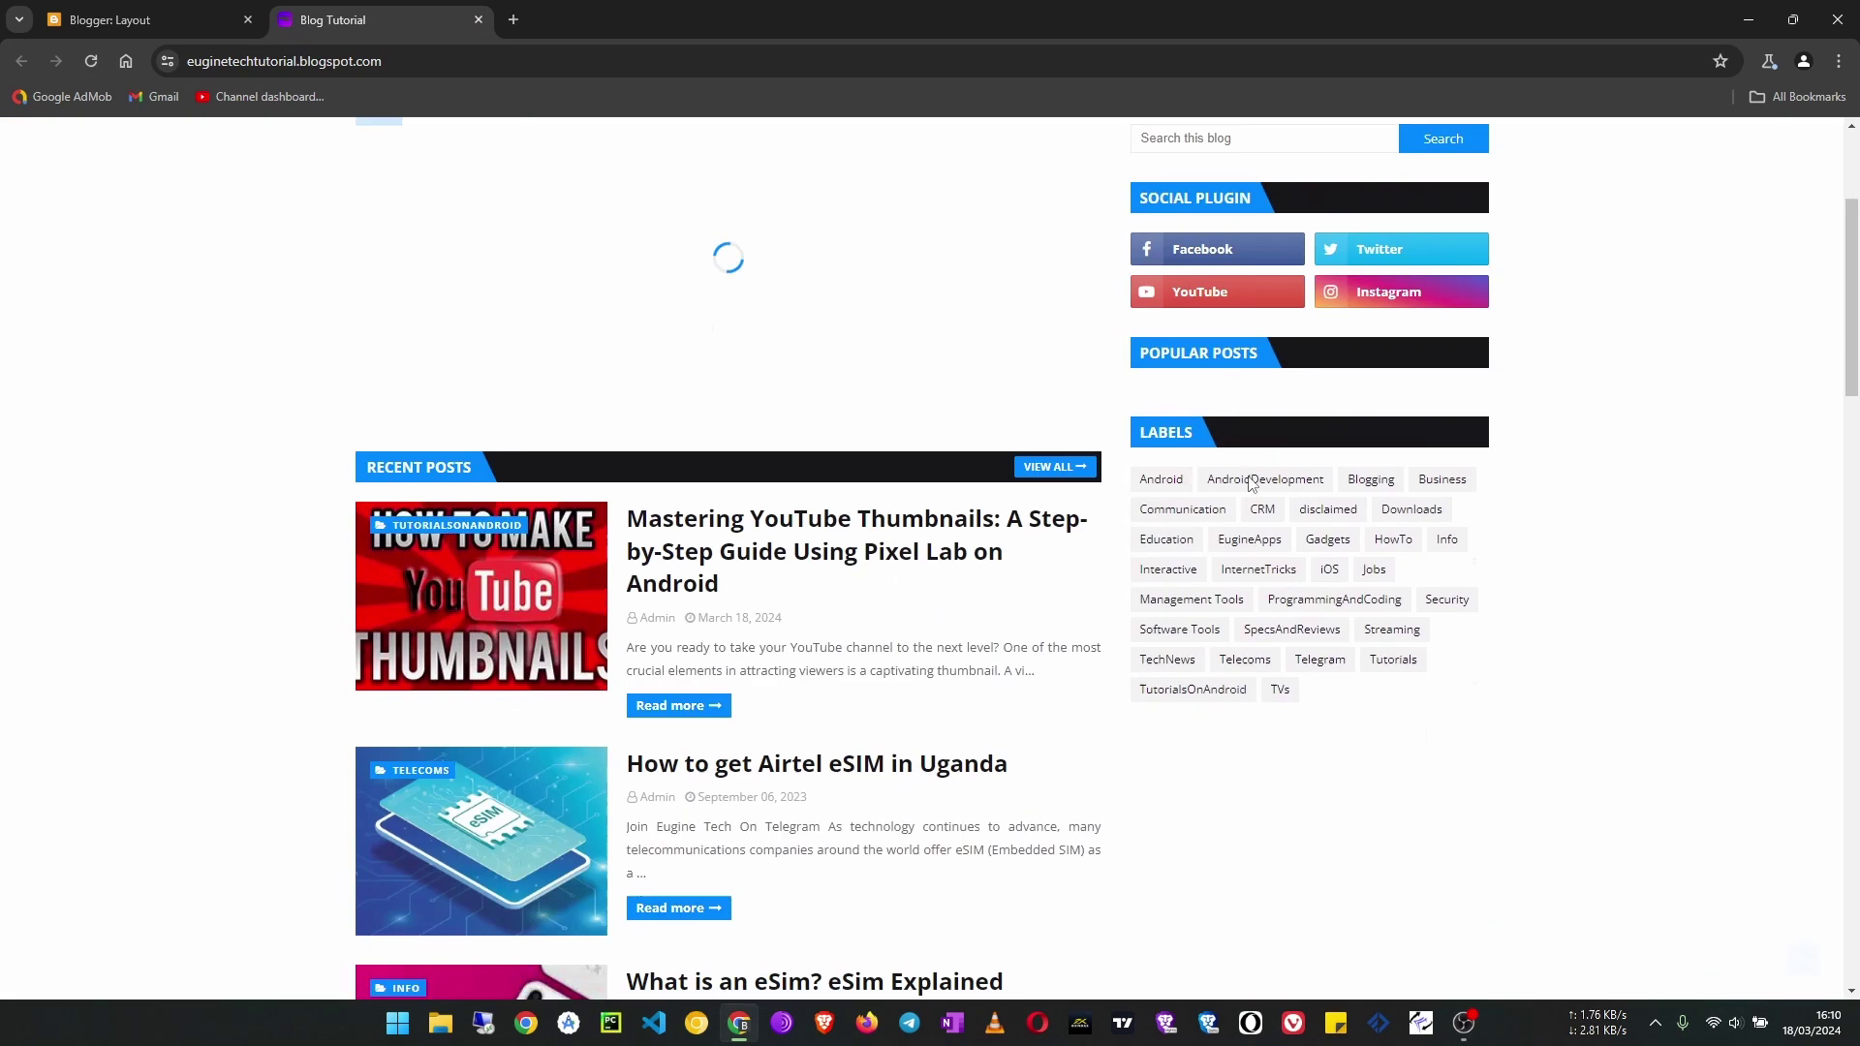
pyautogui.scroll(4, 1249, 475)
pyautogui.scroll(-3, 1259, 603)
pyautogui.scroll(-20, 1259, 603)
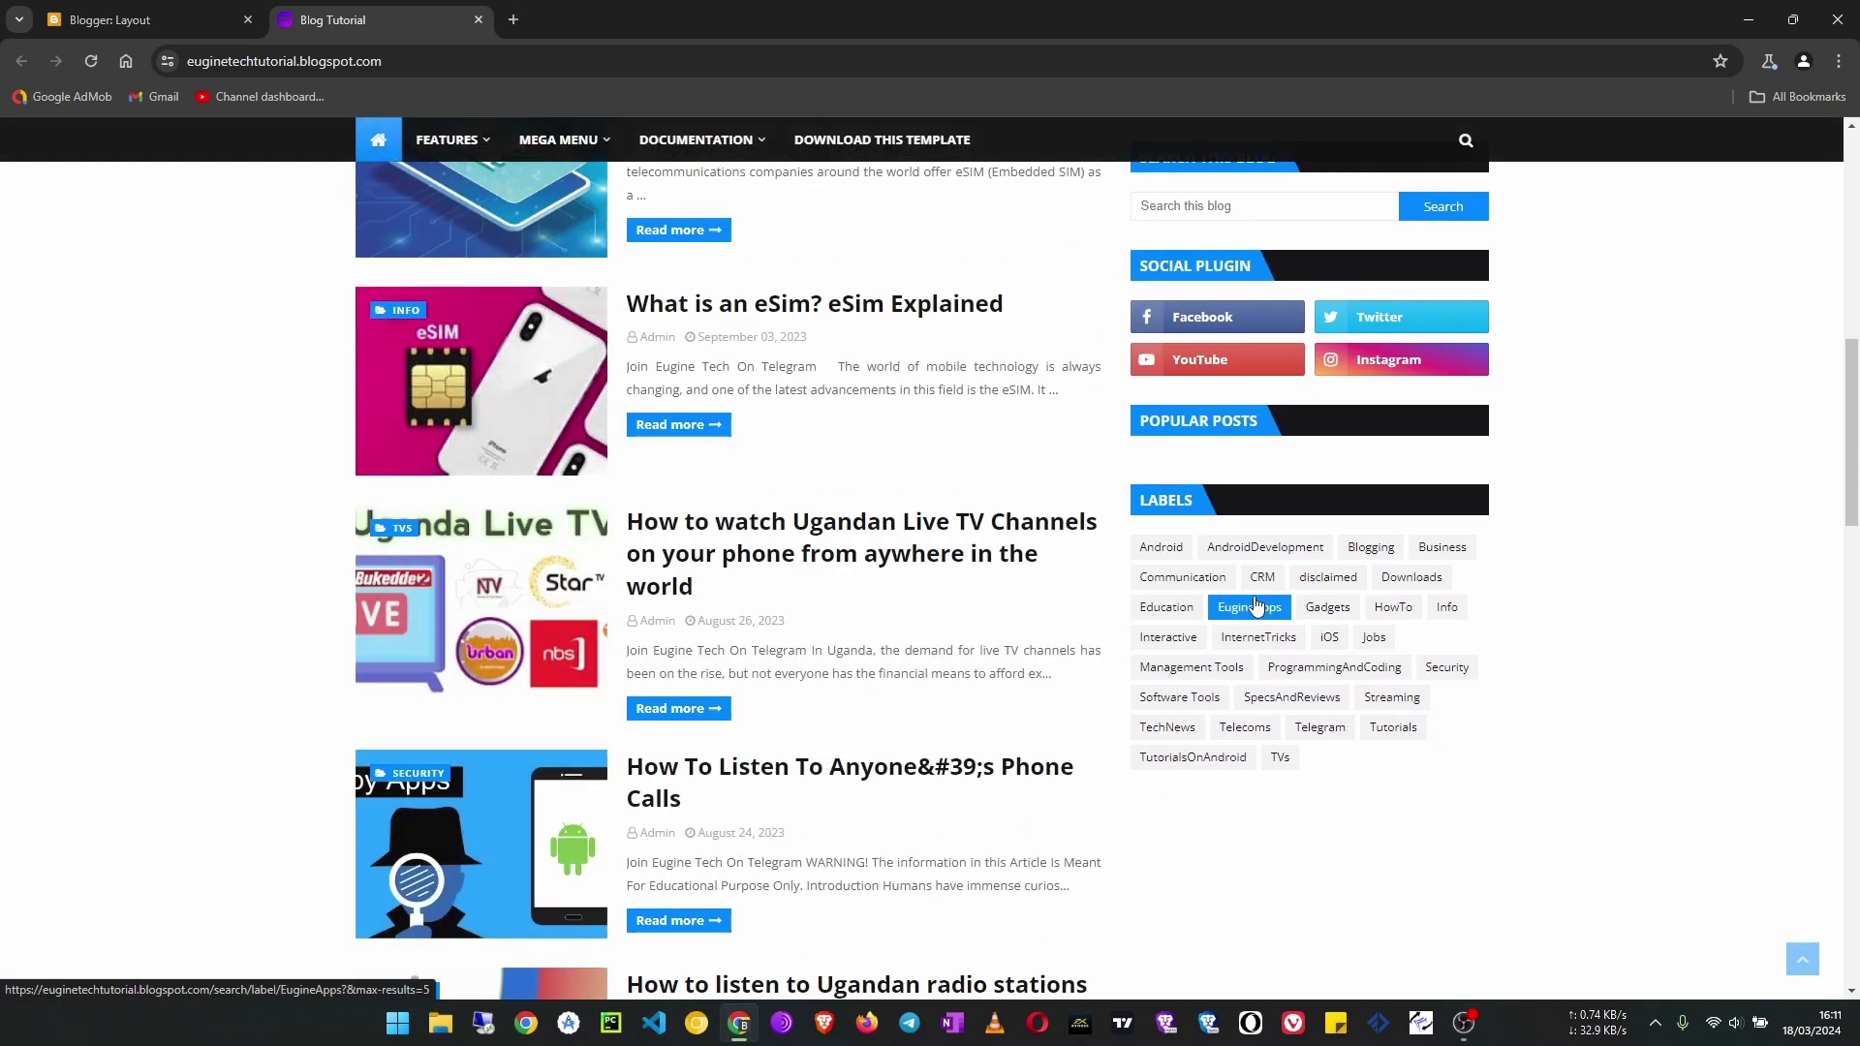
# Look over the live blog's footer widgets, page numbers and lower posts on the homepage
pyautogui.scroll(-9, 742, 589)
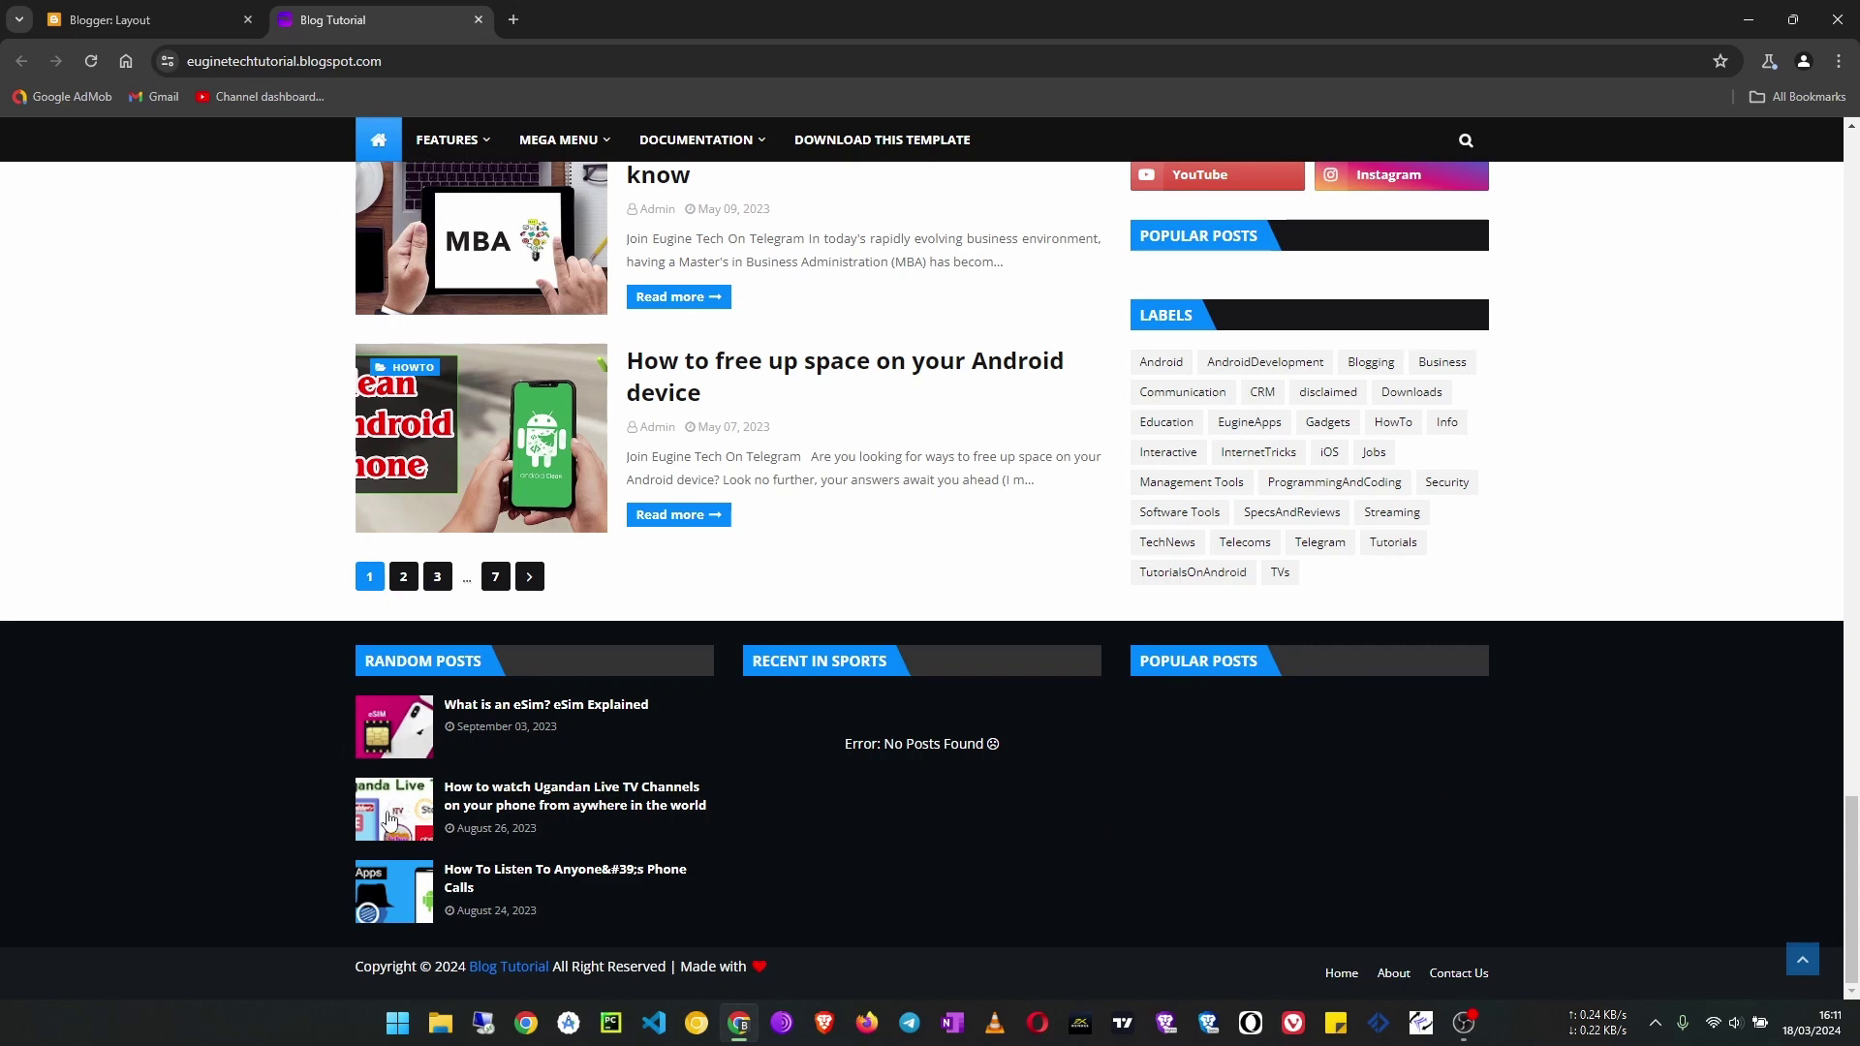
pyautogui.scroll(2, 376, 809)
pyautogui.scroll(-3, 311, 784)
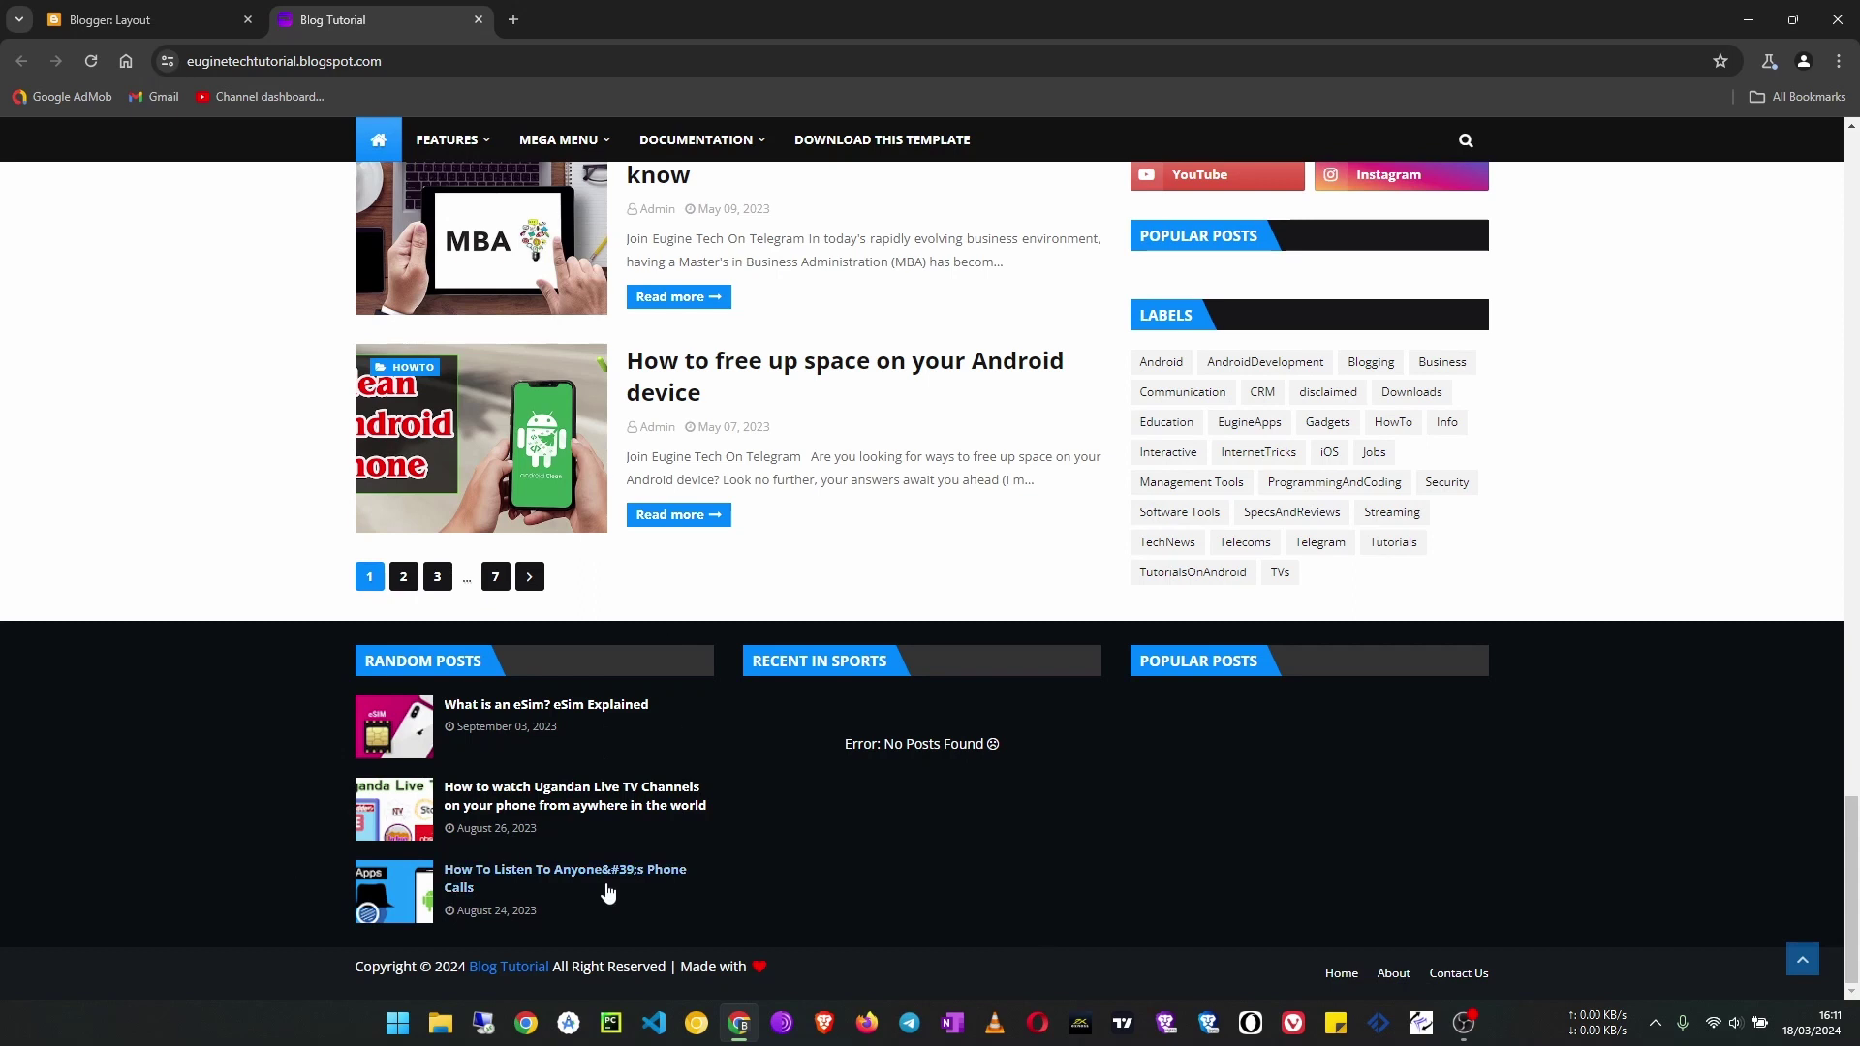
pyautogui.scroll(2, 1304, 765)
pyautogui.scroll(-2, 1293, 798)
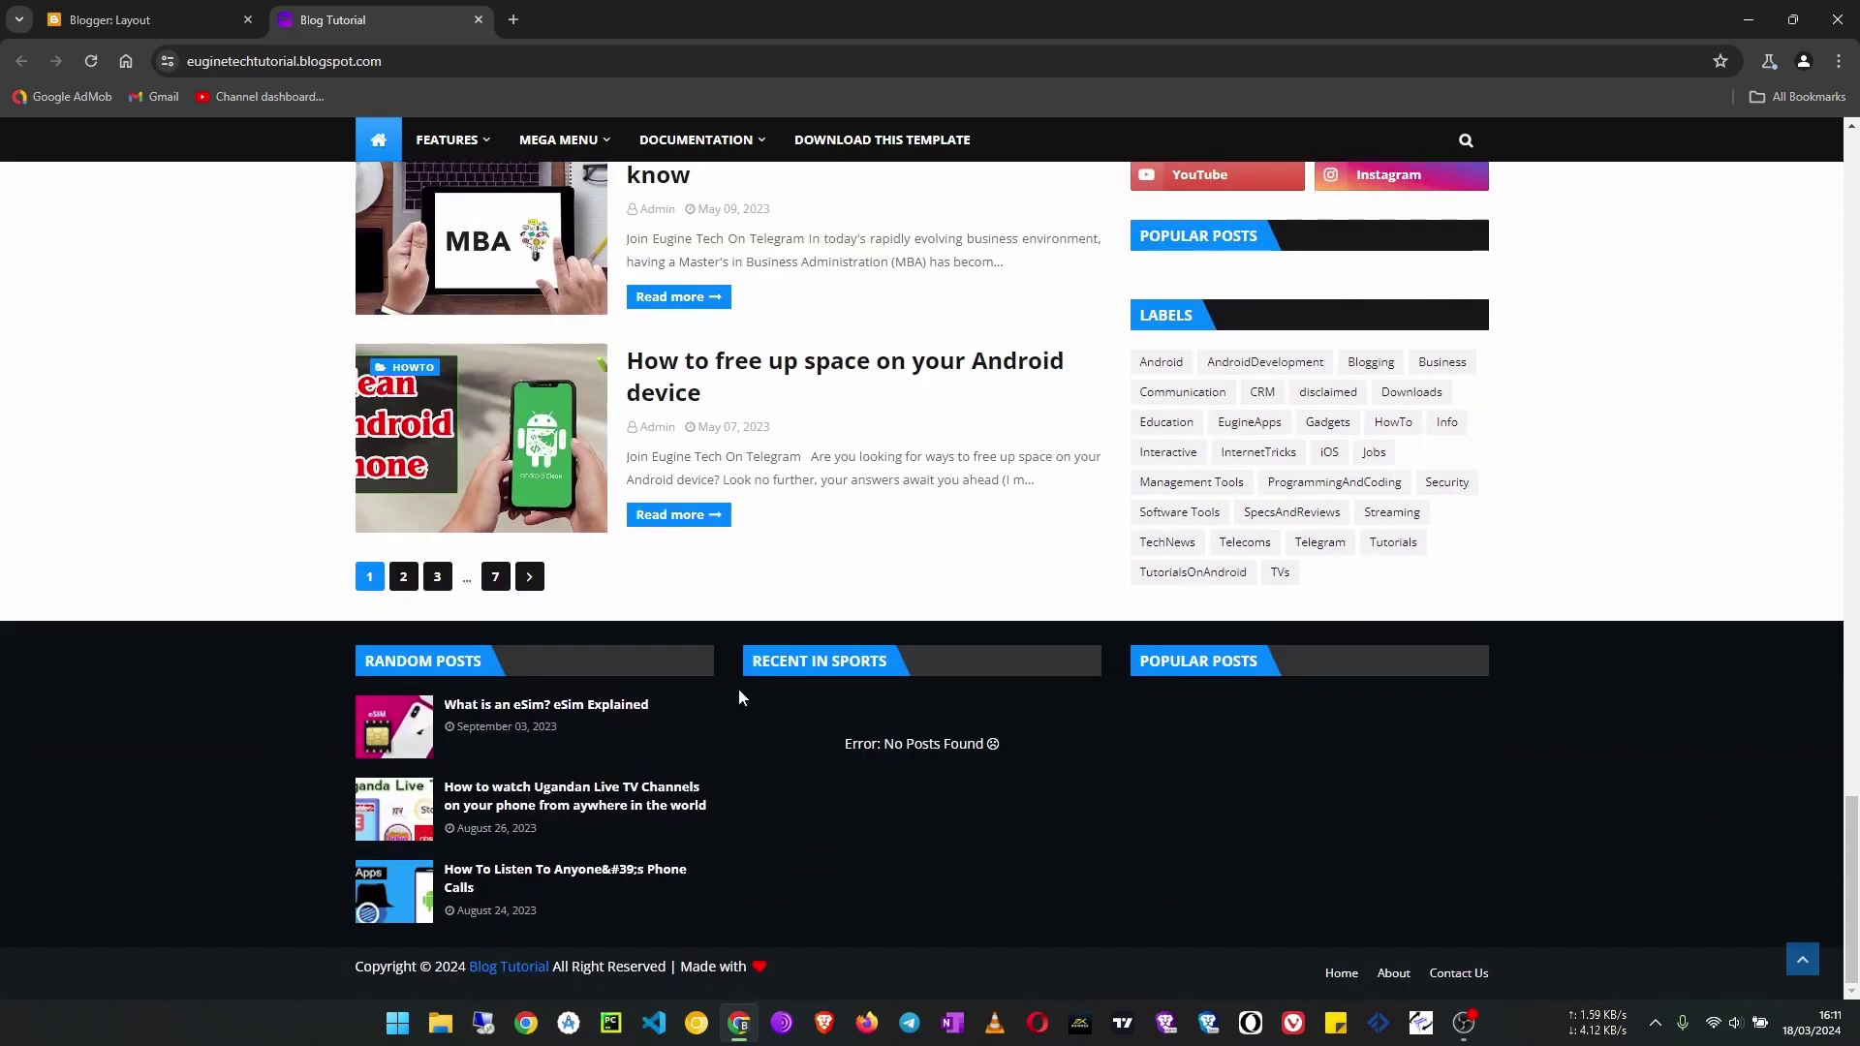
pyautogui.scroll(3, 1032, 771)
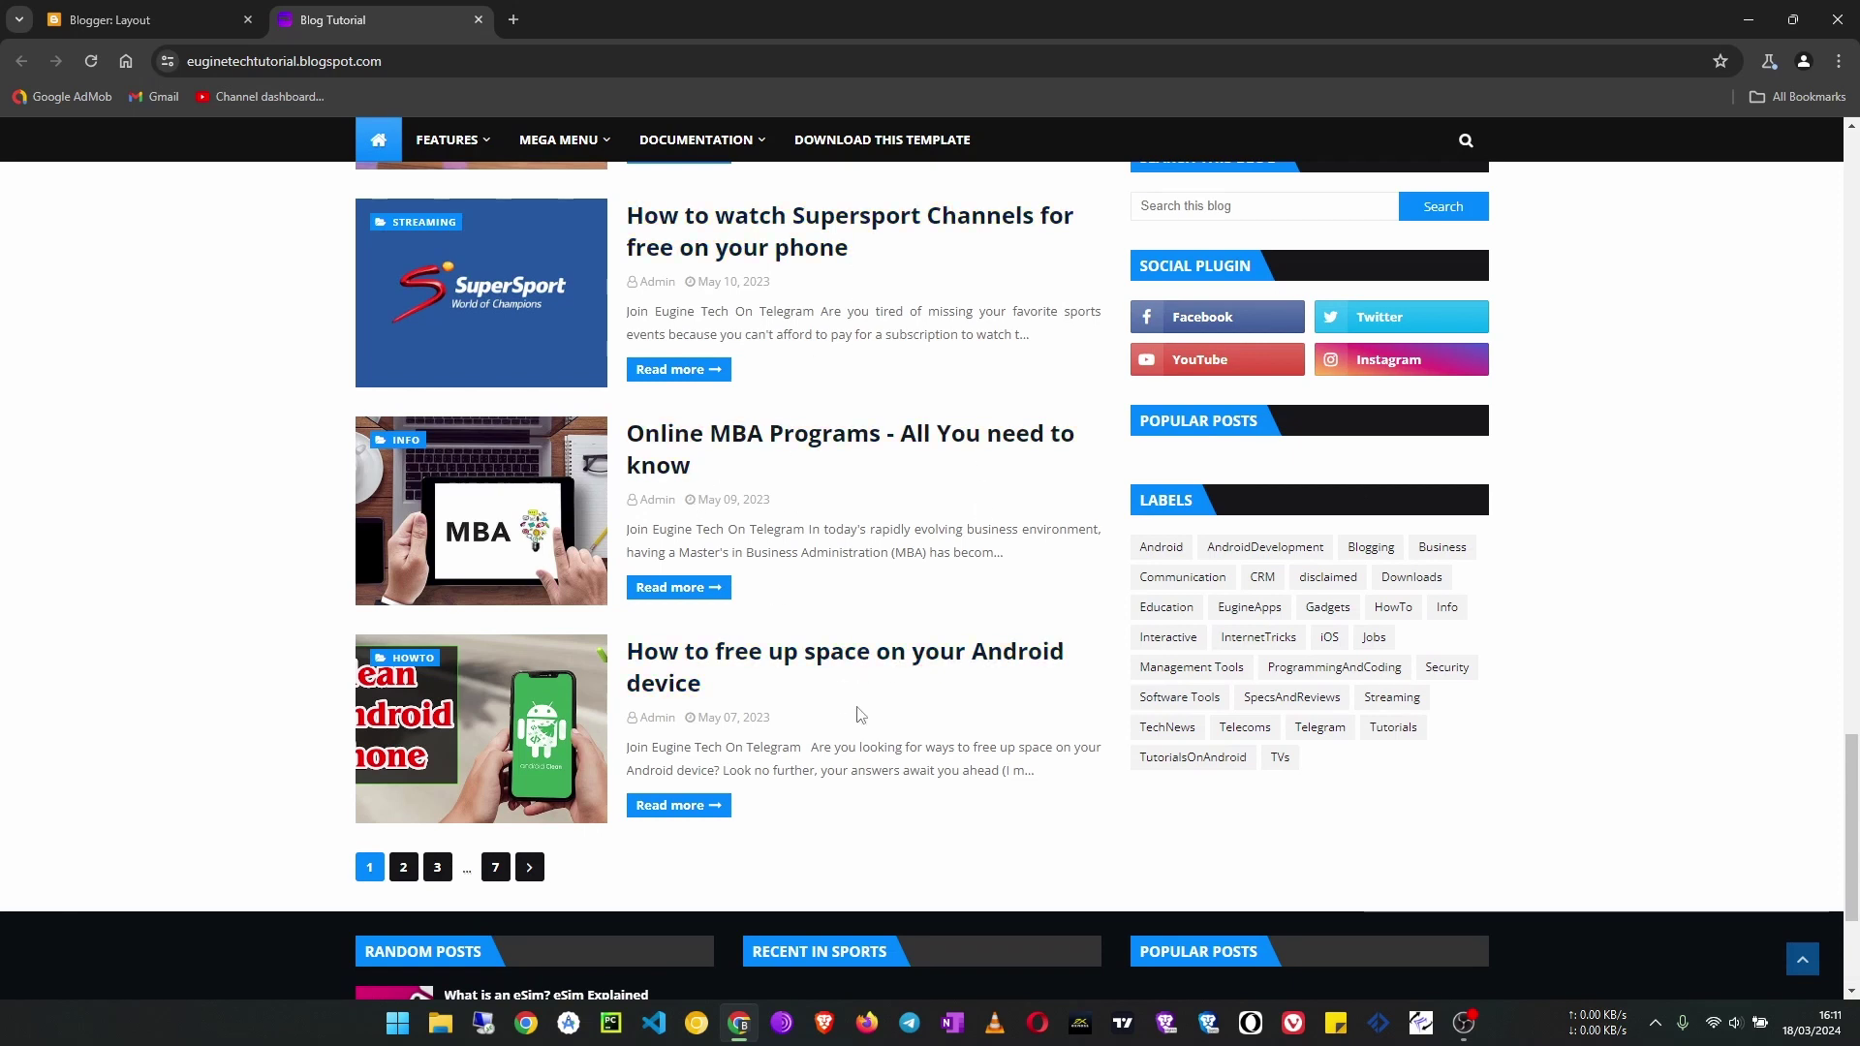
pyautogui.scroll(3, 860, 714)
pyautogui.scroll(2, 775, 542)
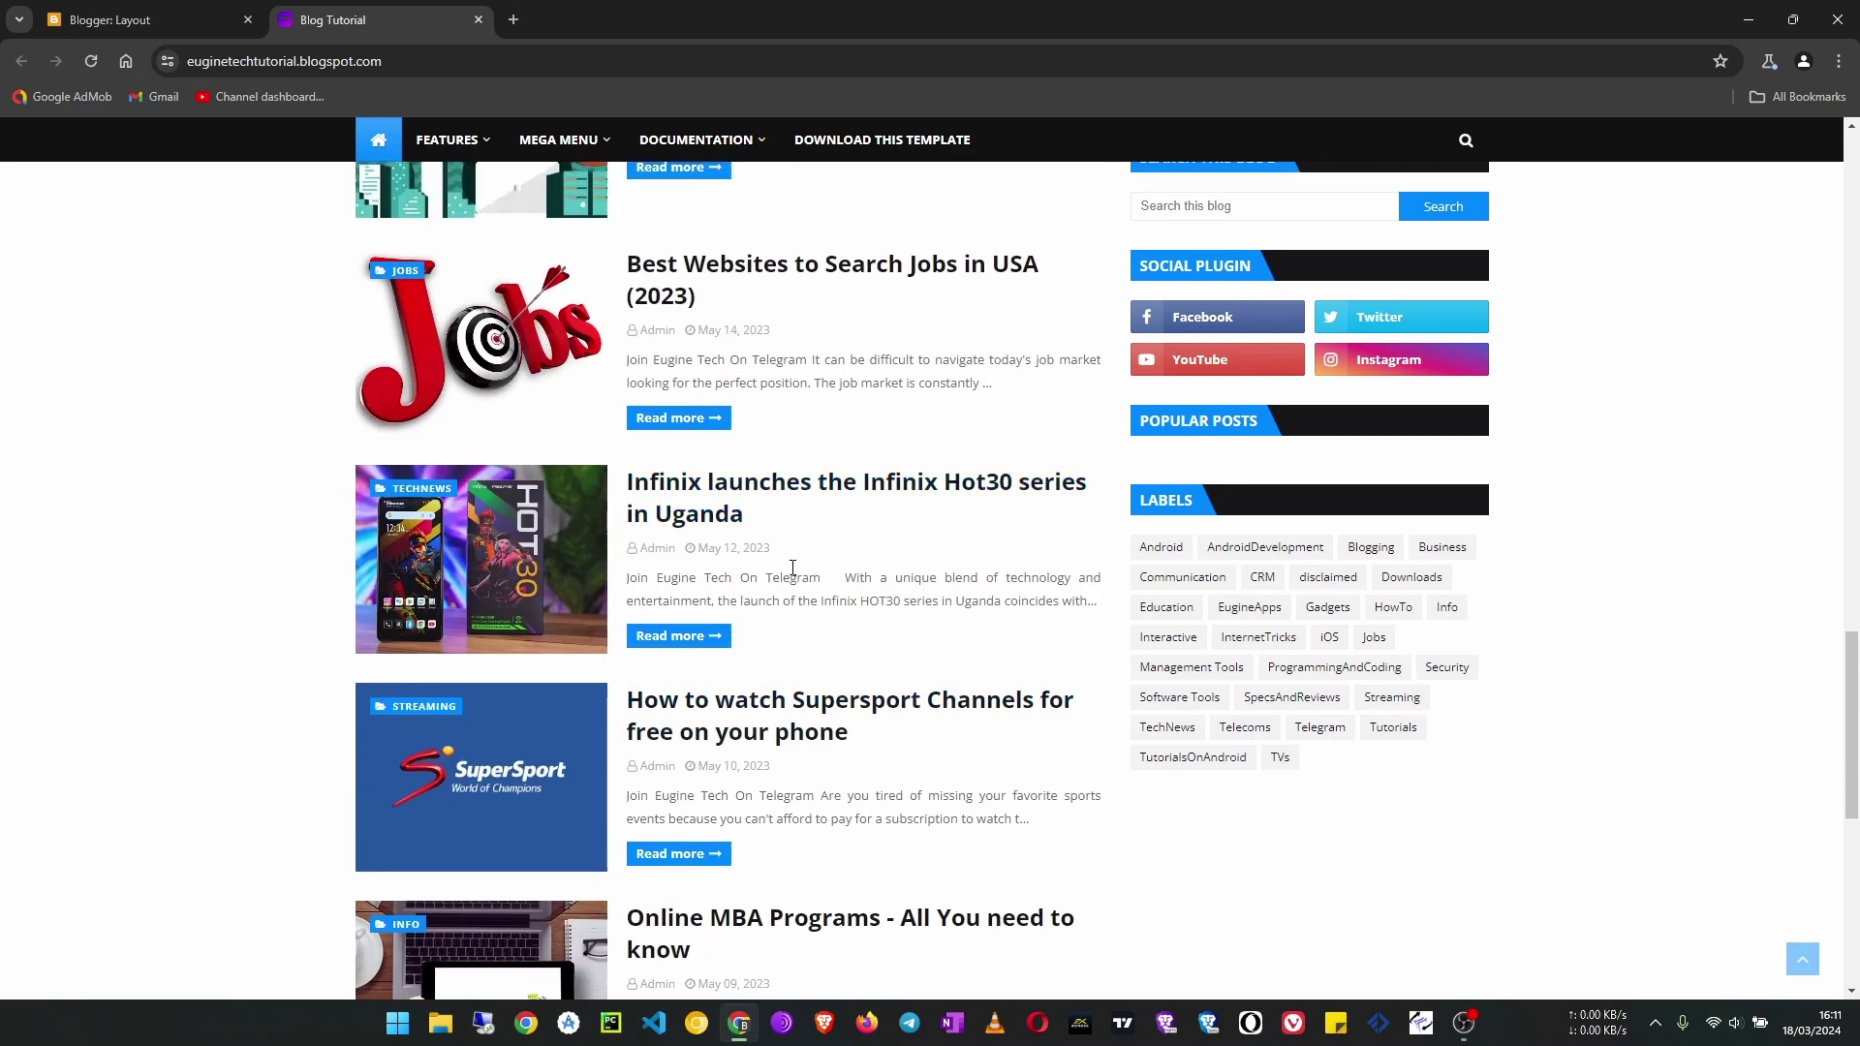
# Open the article on the Infinix Hot30 series launch in Uganda, skim its content and return to the homepage
pyautogui.click(744, 496)
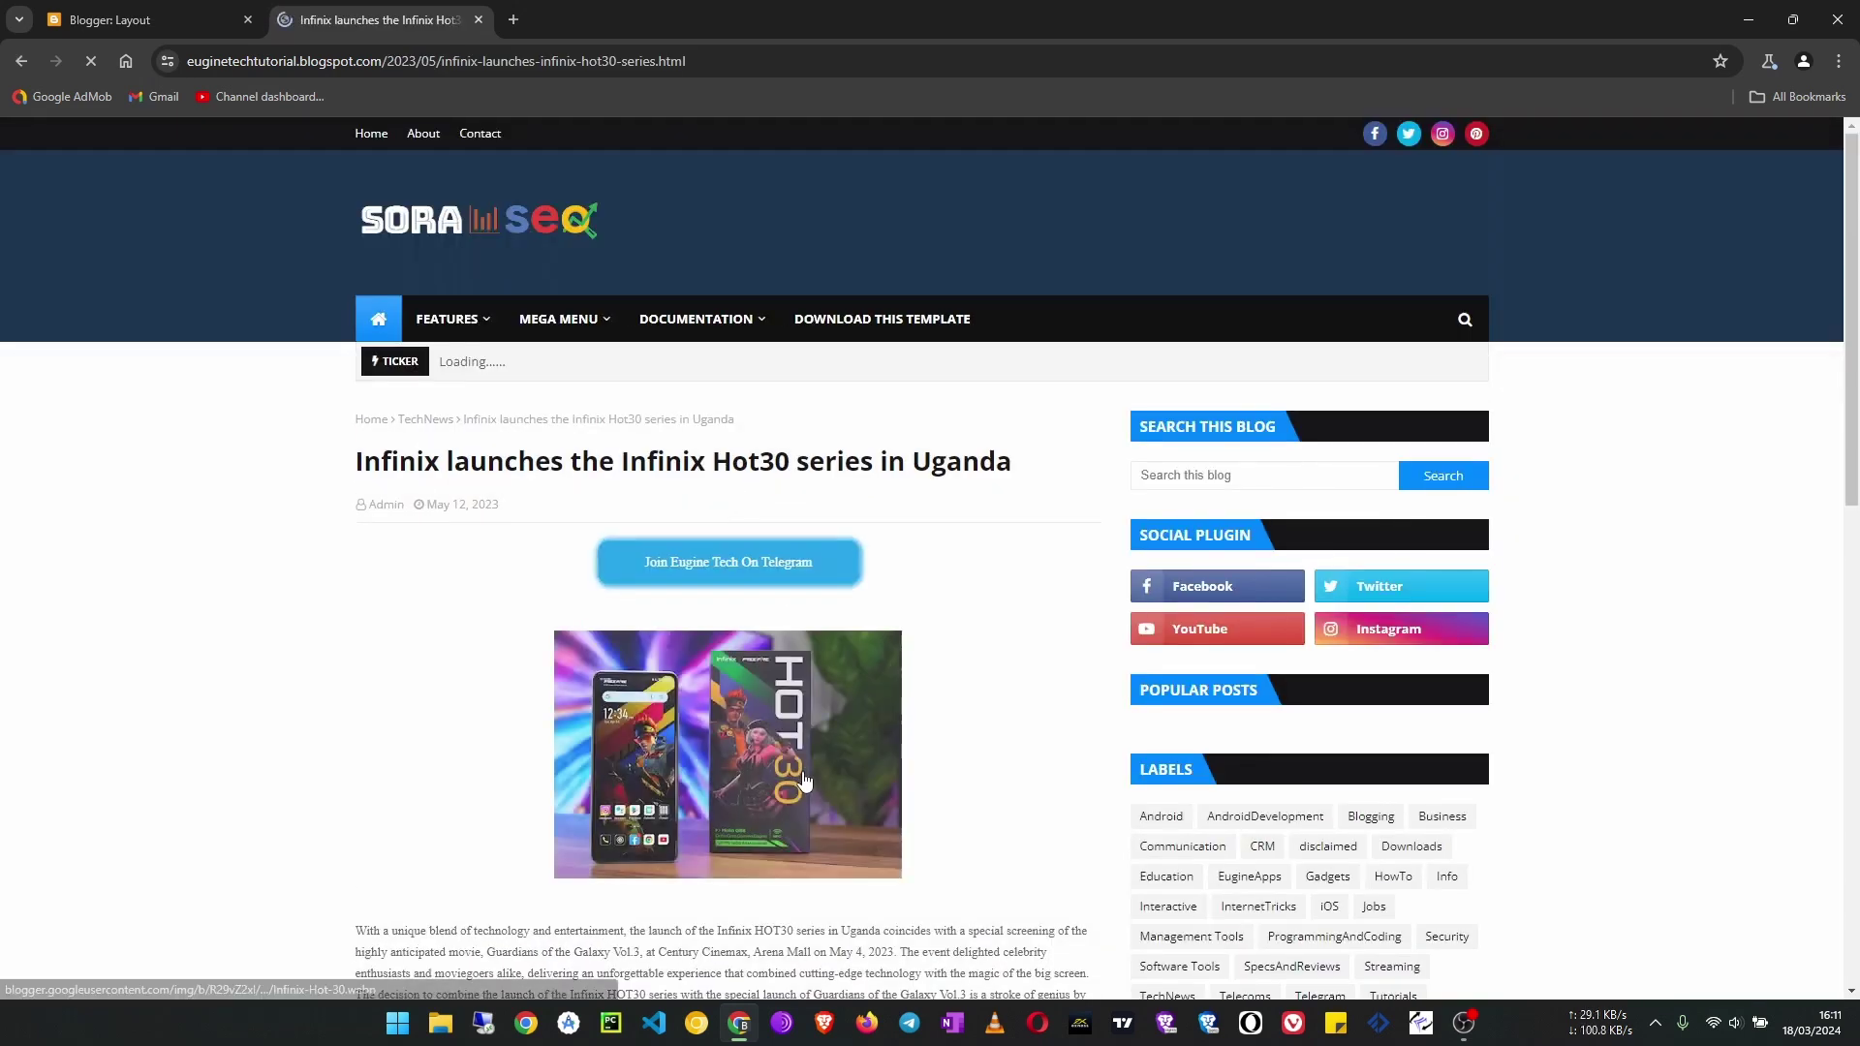
pyautogui.scroll(-20, 803, 779)
pyautogui.scroll(14, 689, 592)
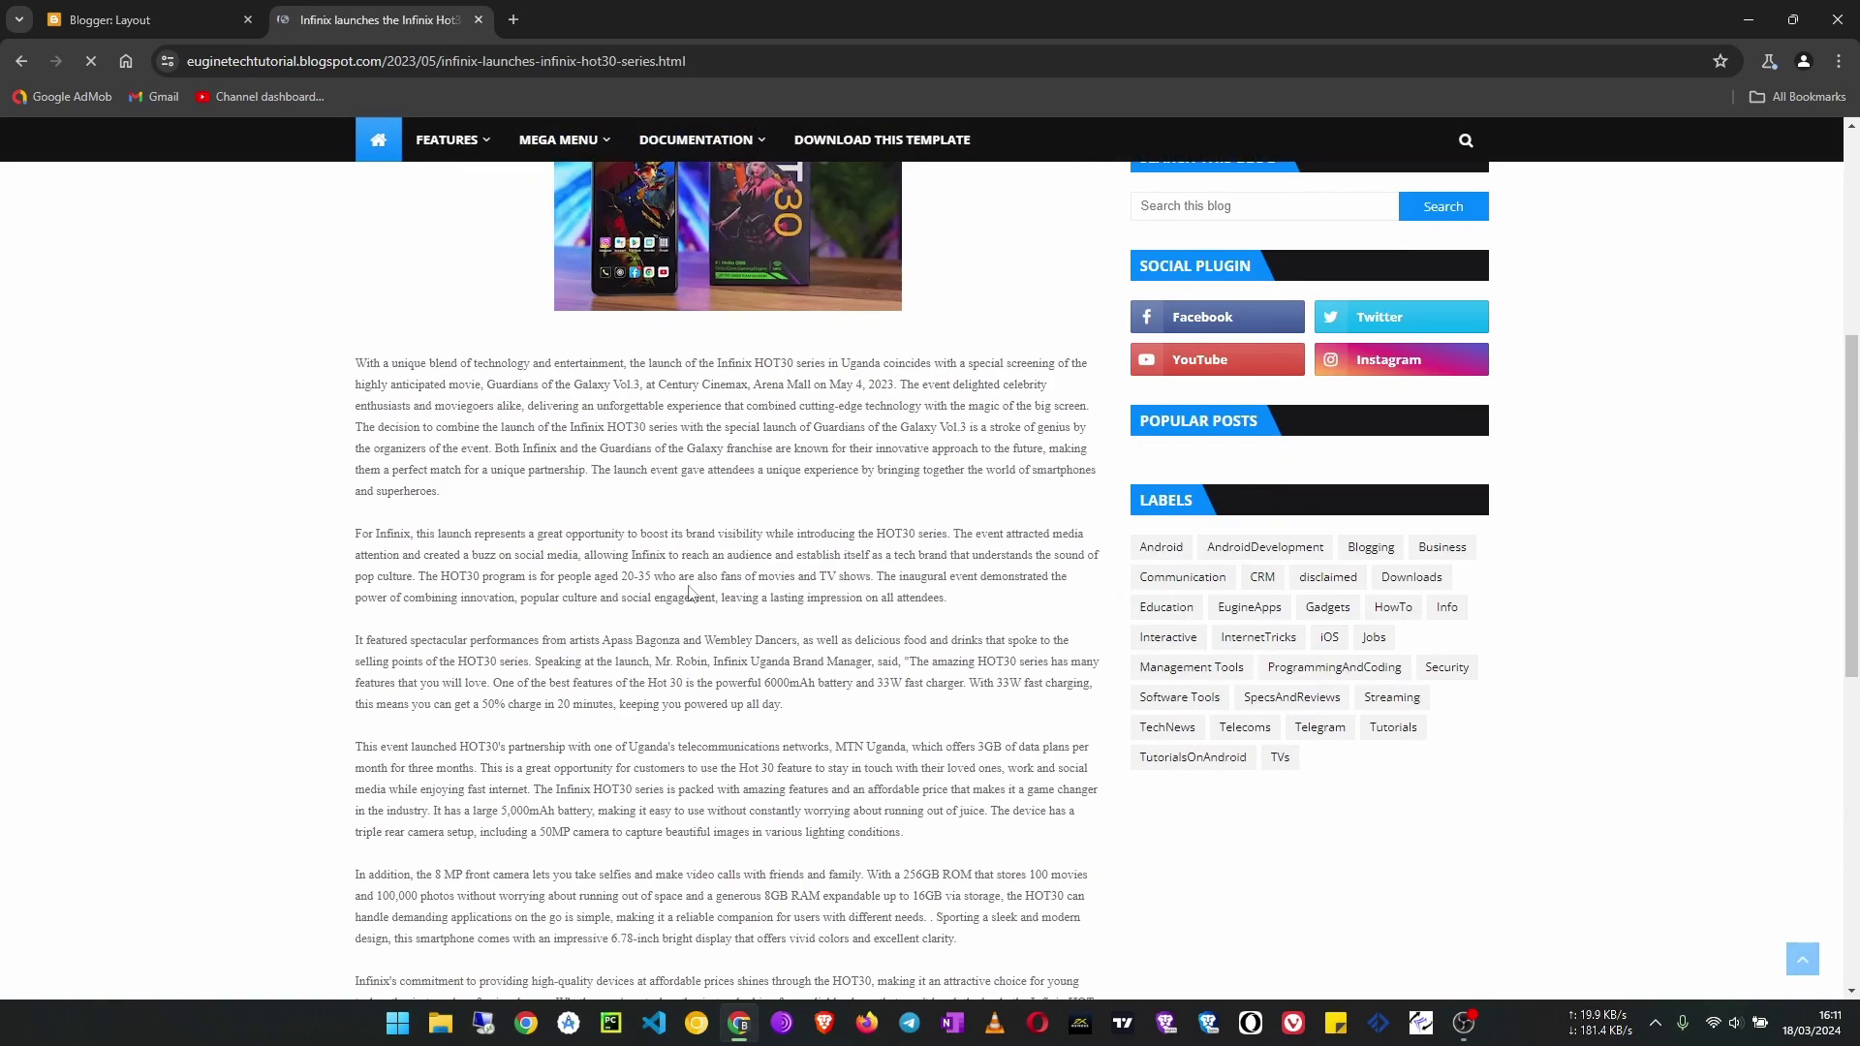
pyautogui.click(32, 62)
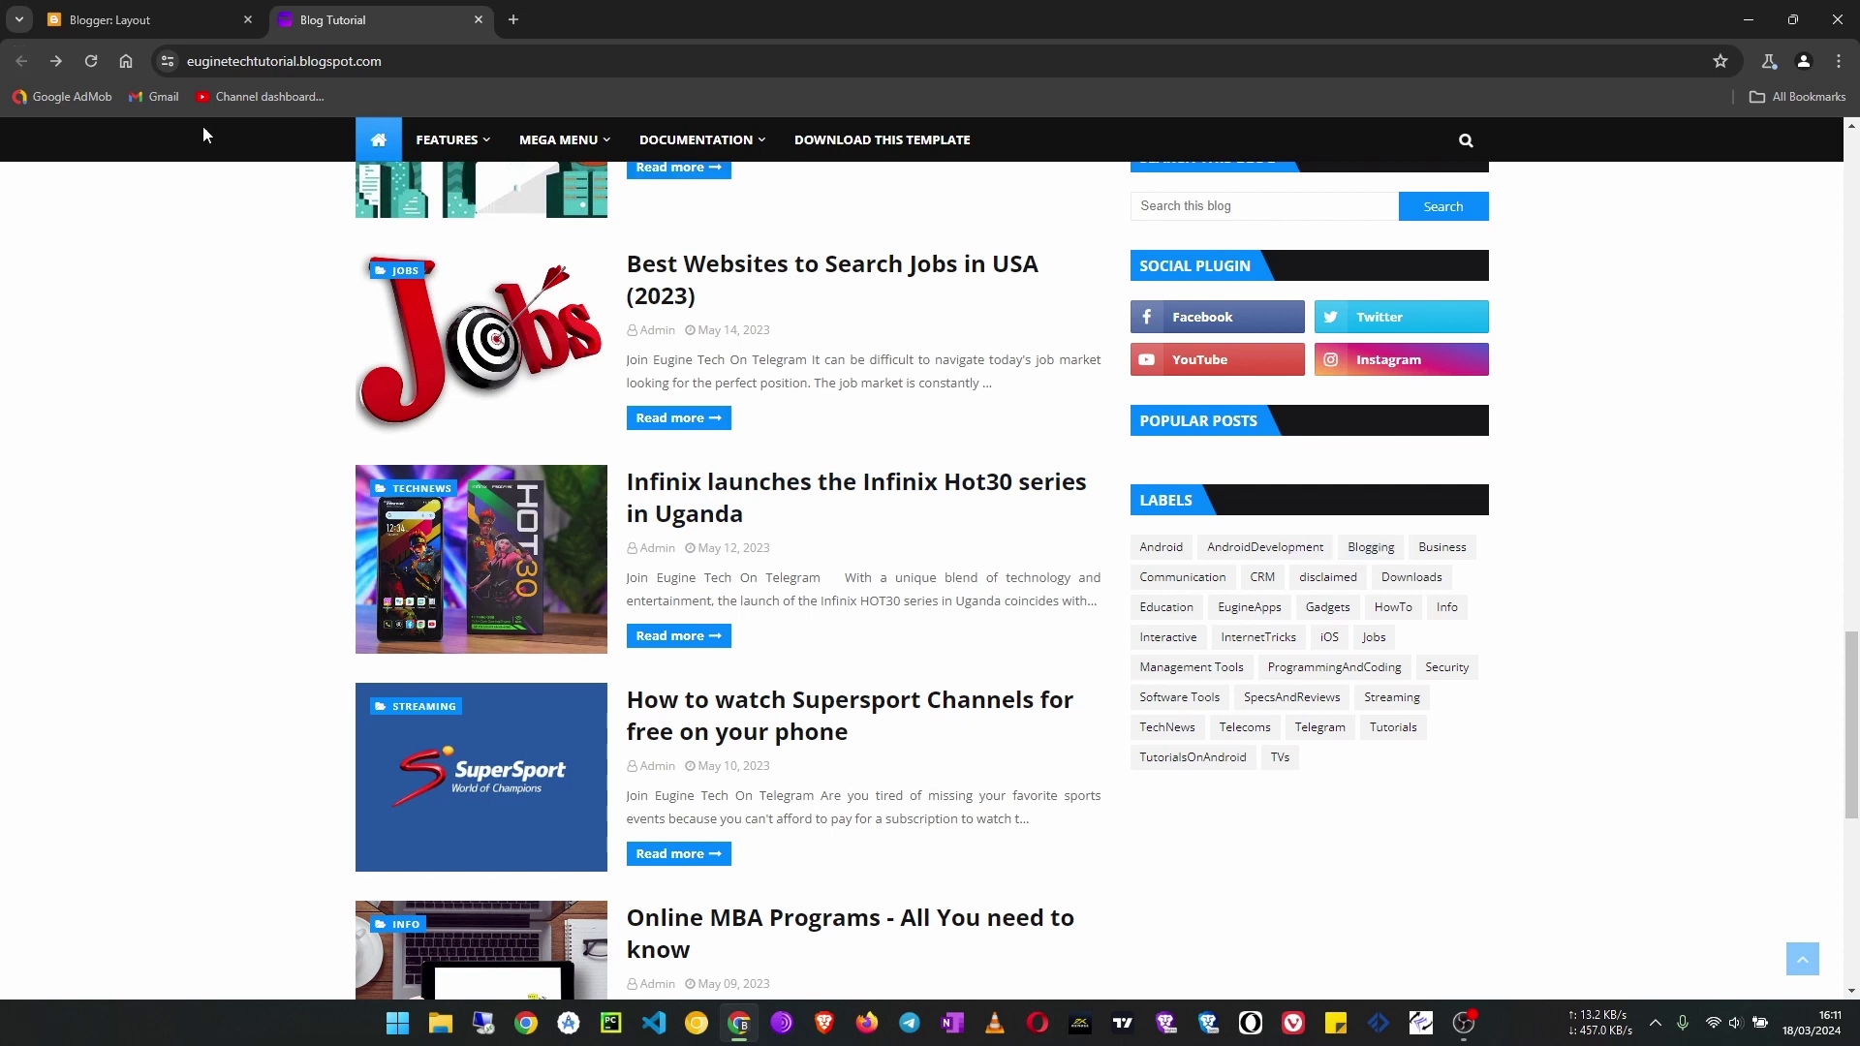
# Reload the live homepage and review its featured posts, recent posts and sidebar labels
pyautogui.click(89, 61)
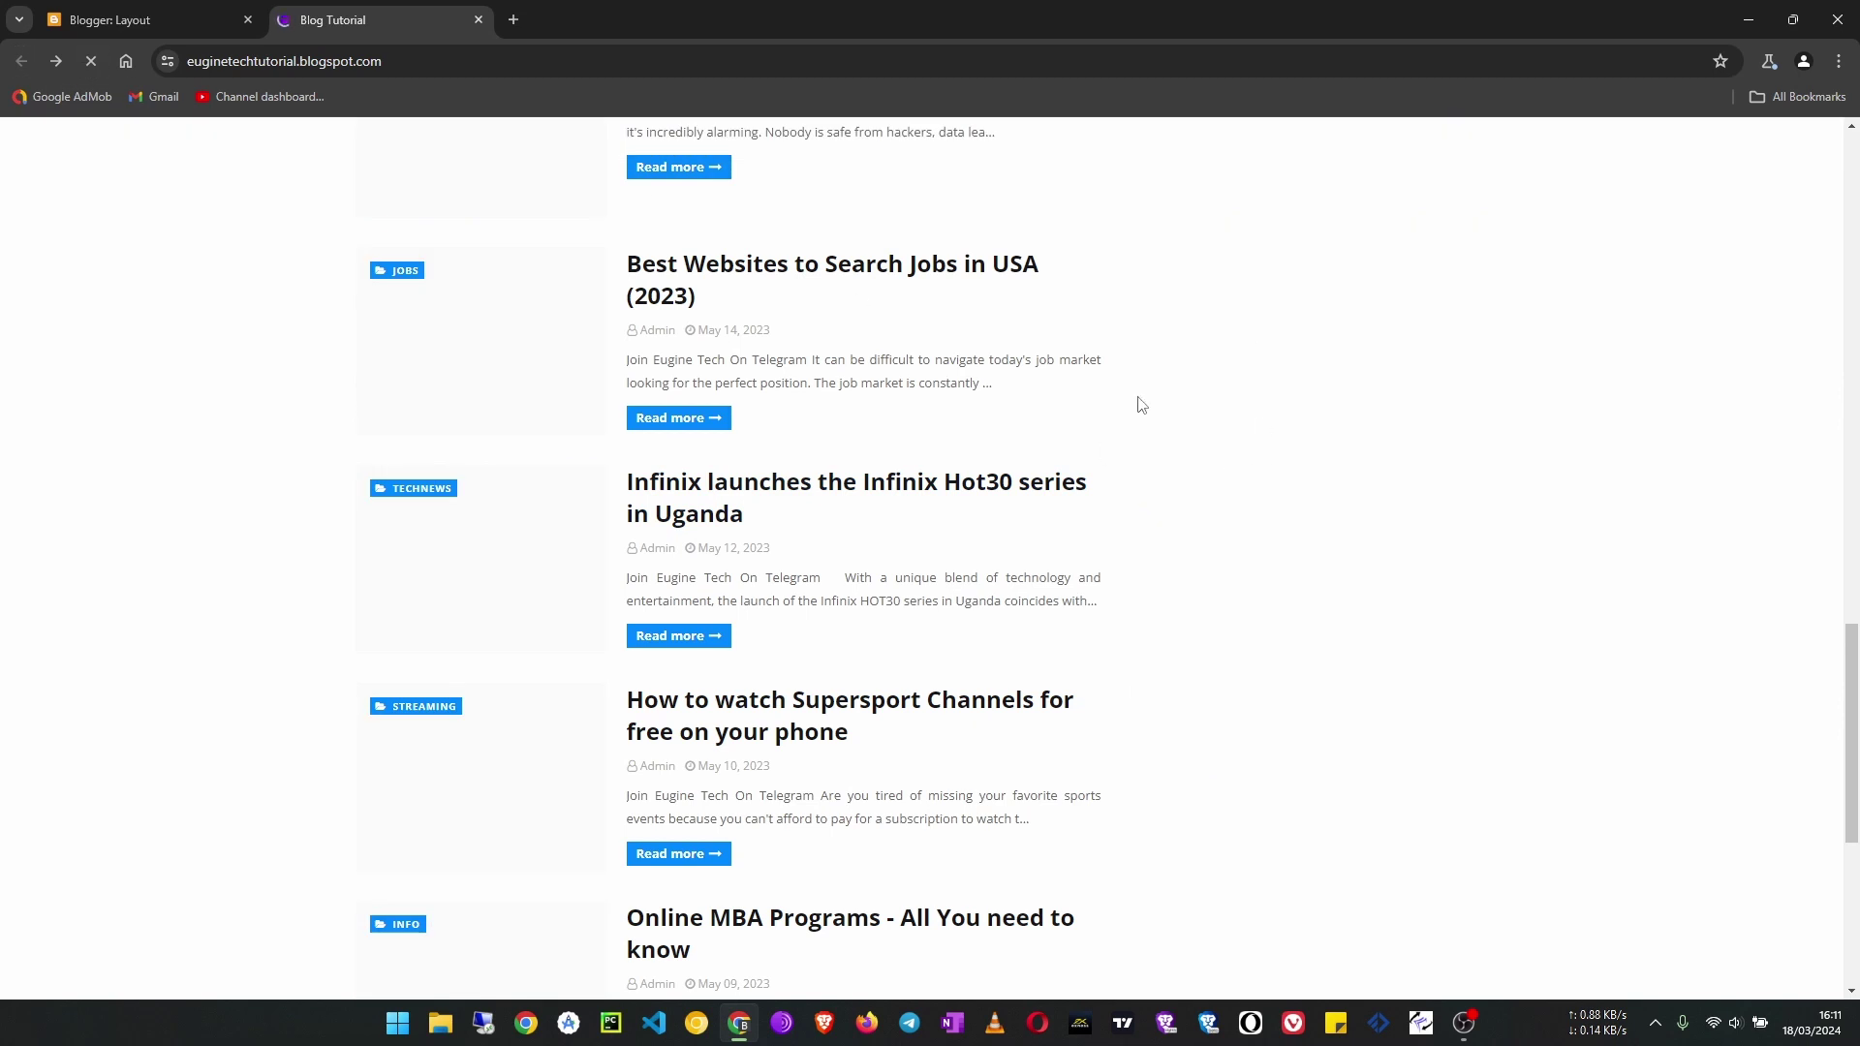
pyautogui.scroll(20, 1209, 414)
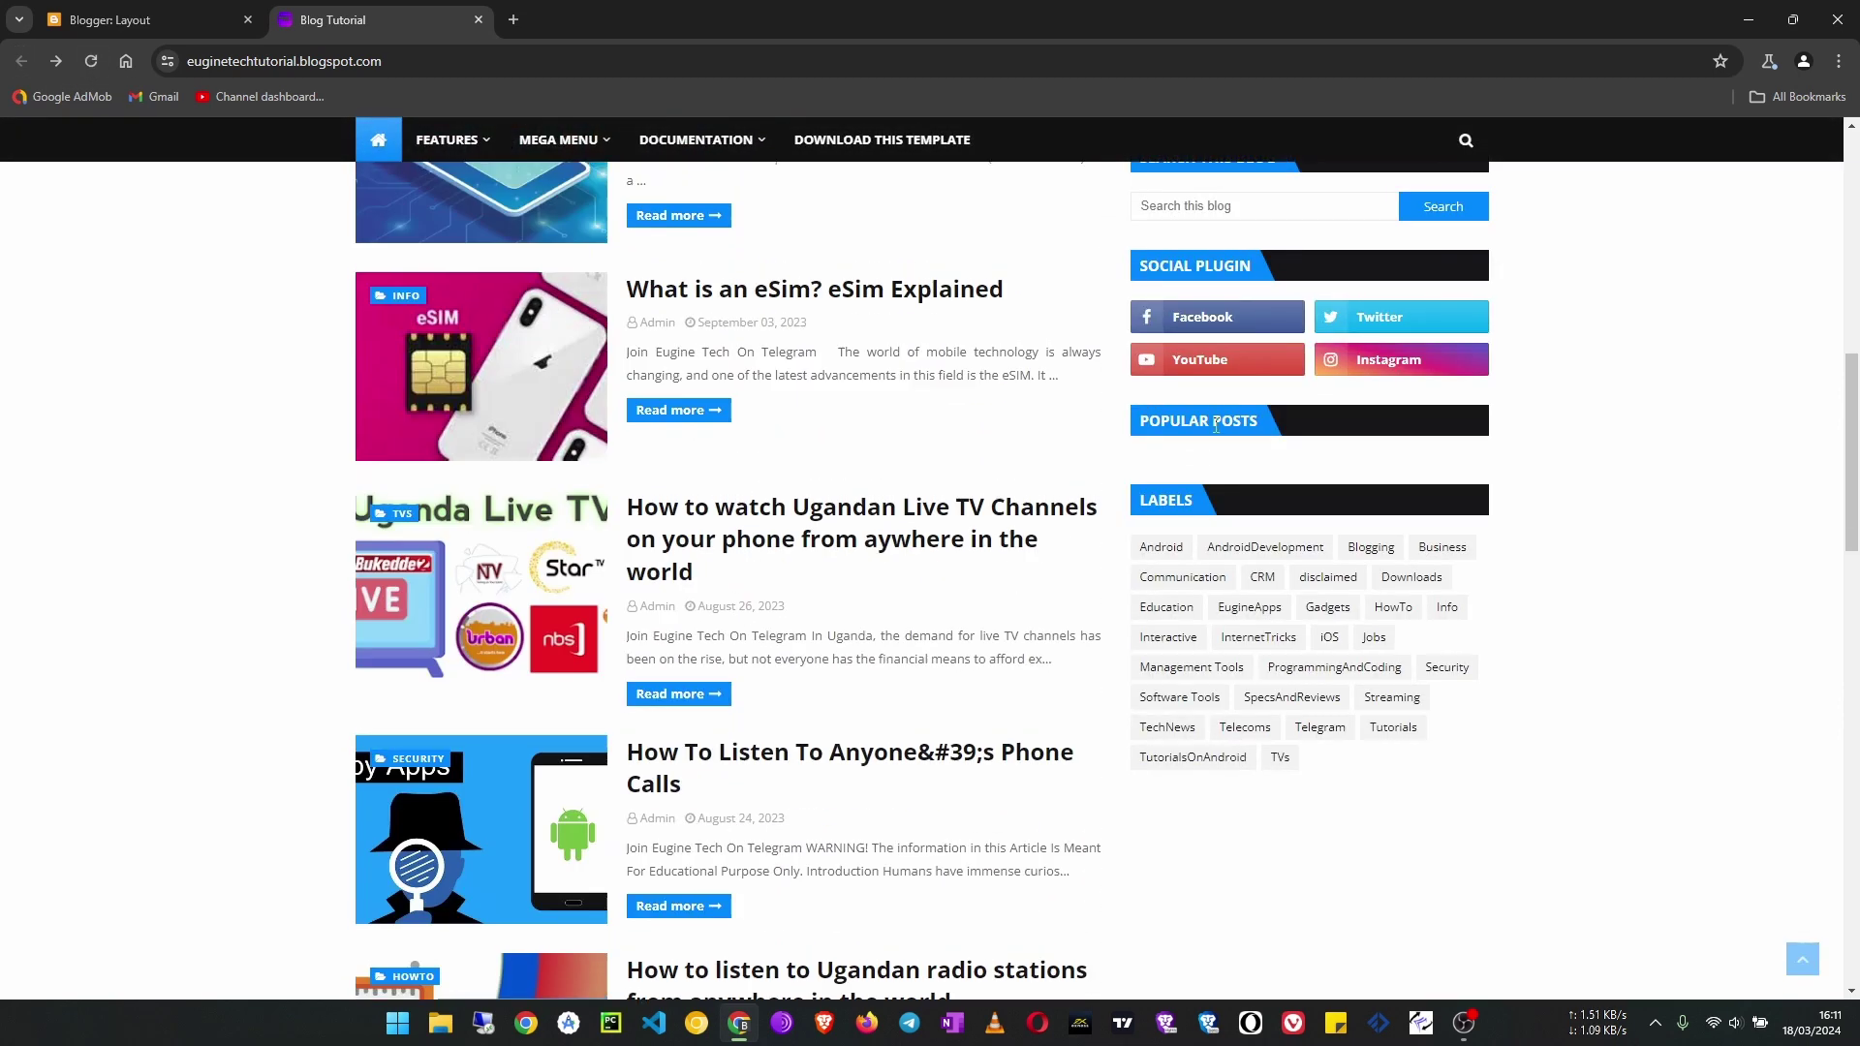
pyautogui.scroll(-8, 1217, 431)
pyautogui.scroll(9, 1250, 456)
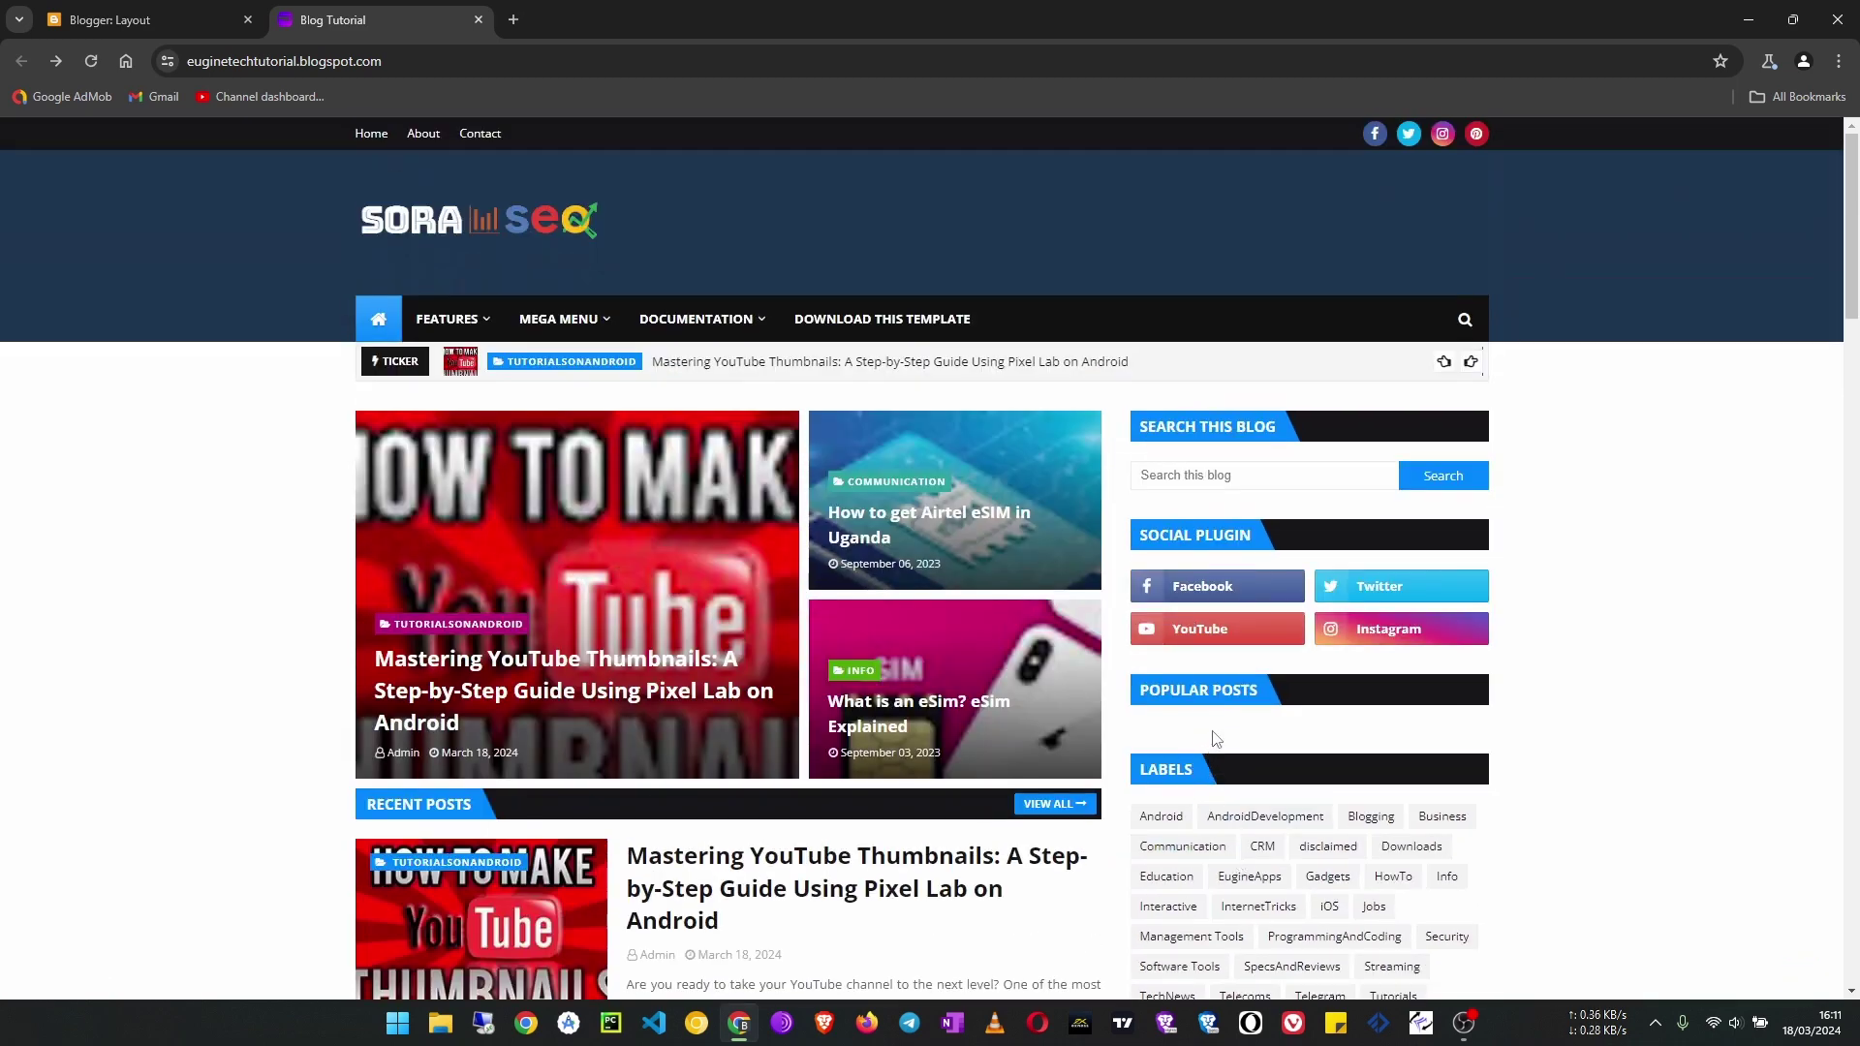
pyautogui.scroll(-5, 1215, 738)
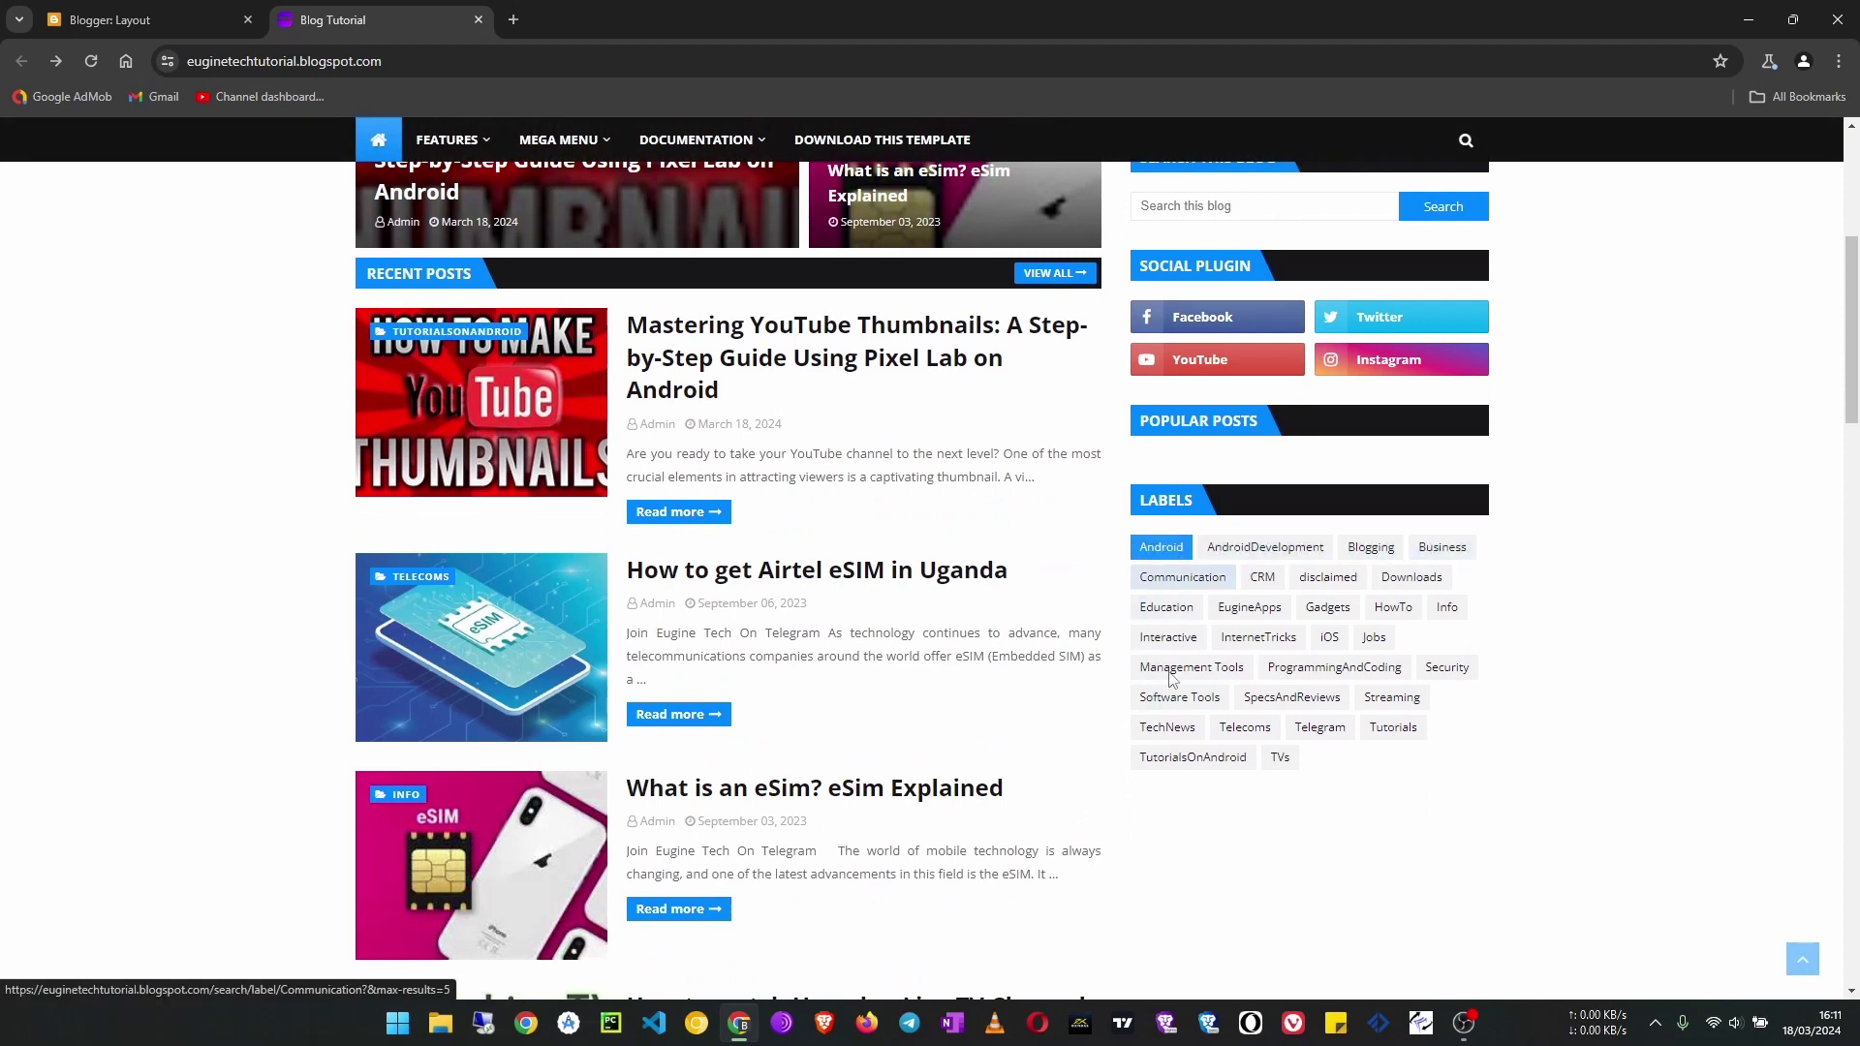
# Start a new Blogger post, browse the existing labels suggested for "t", and clear the label entry without choosing one
pyautogui.click(136, 20)
pyautogui.click(116, 275)
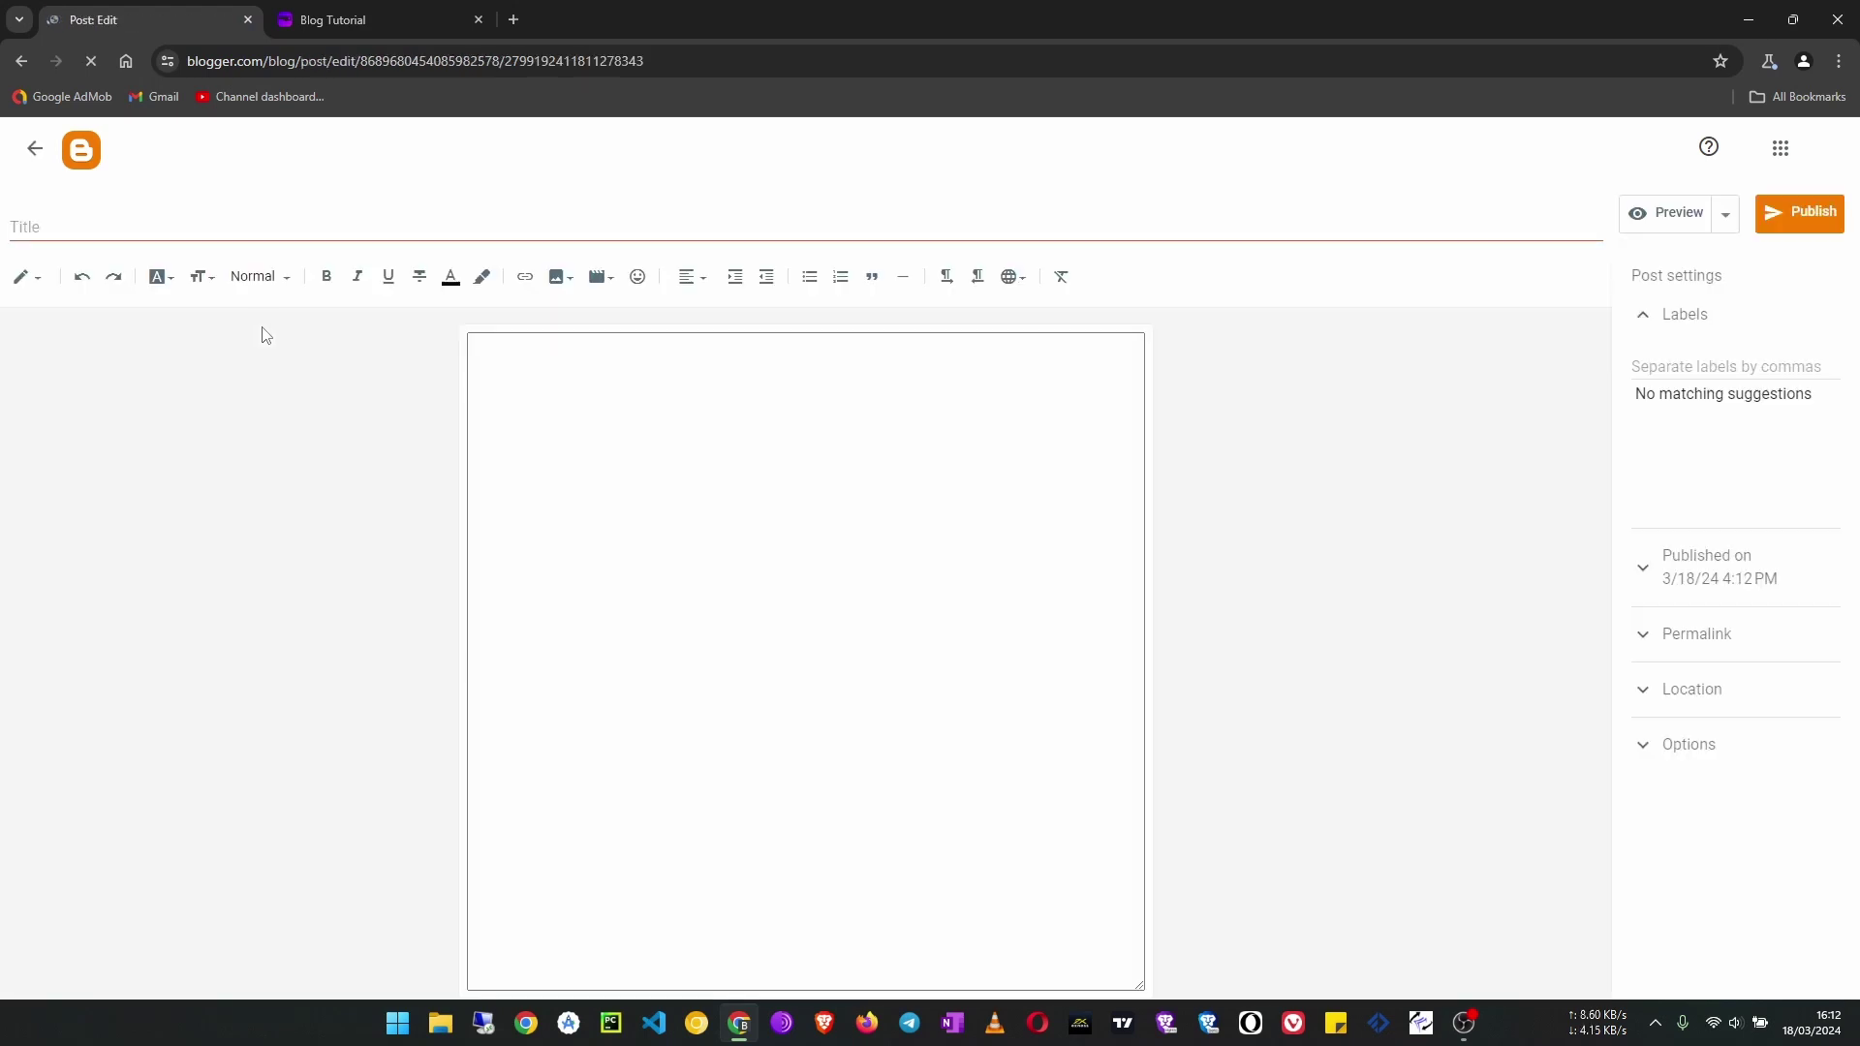
pyautogui.click(1693, 363)
pyautogui.write('t')
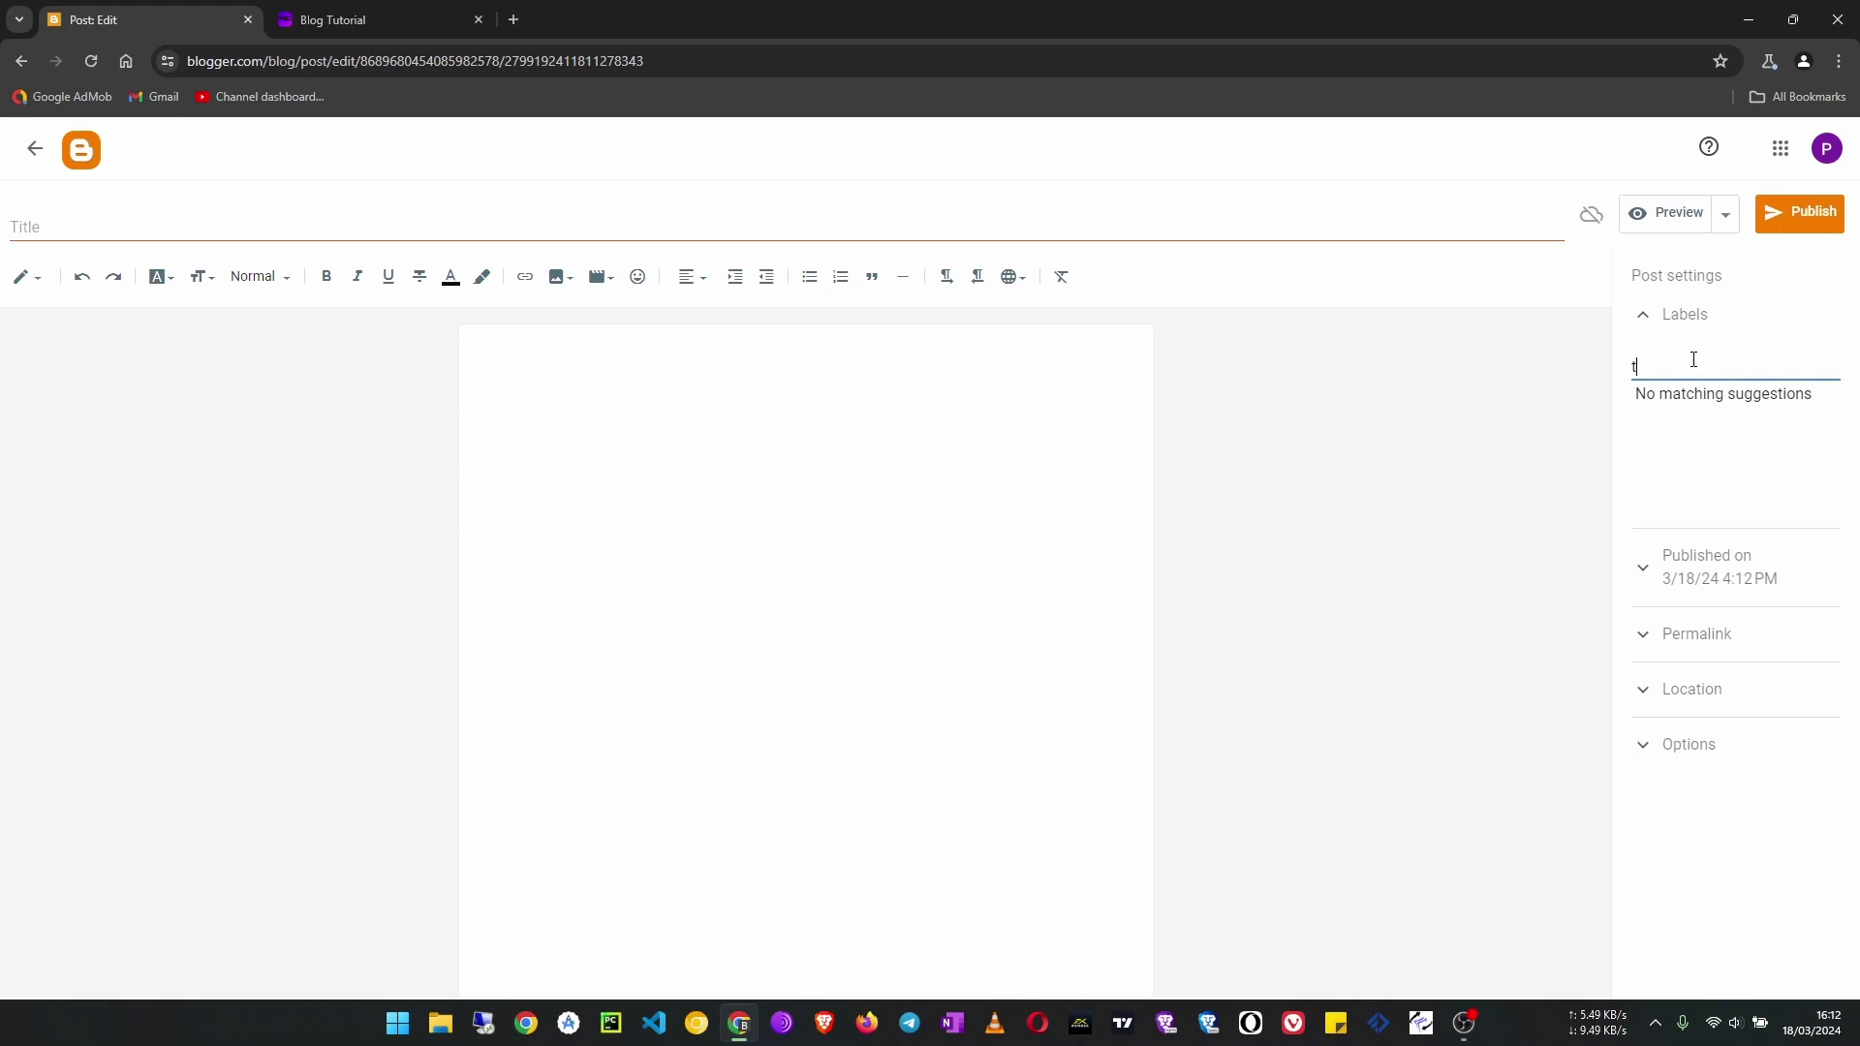
pyautogui.scroll(-3, 1677, 426)
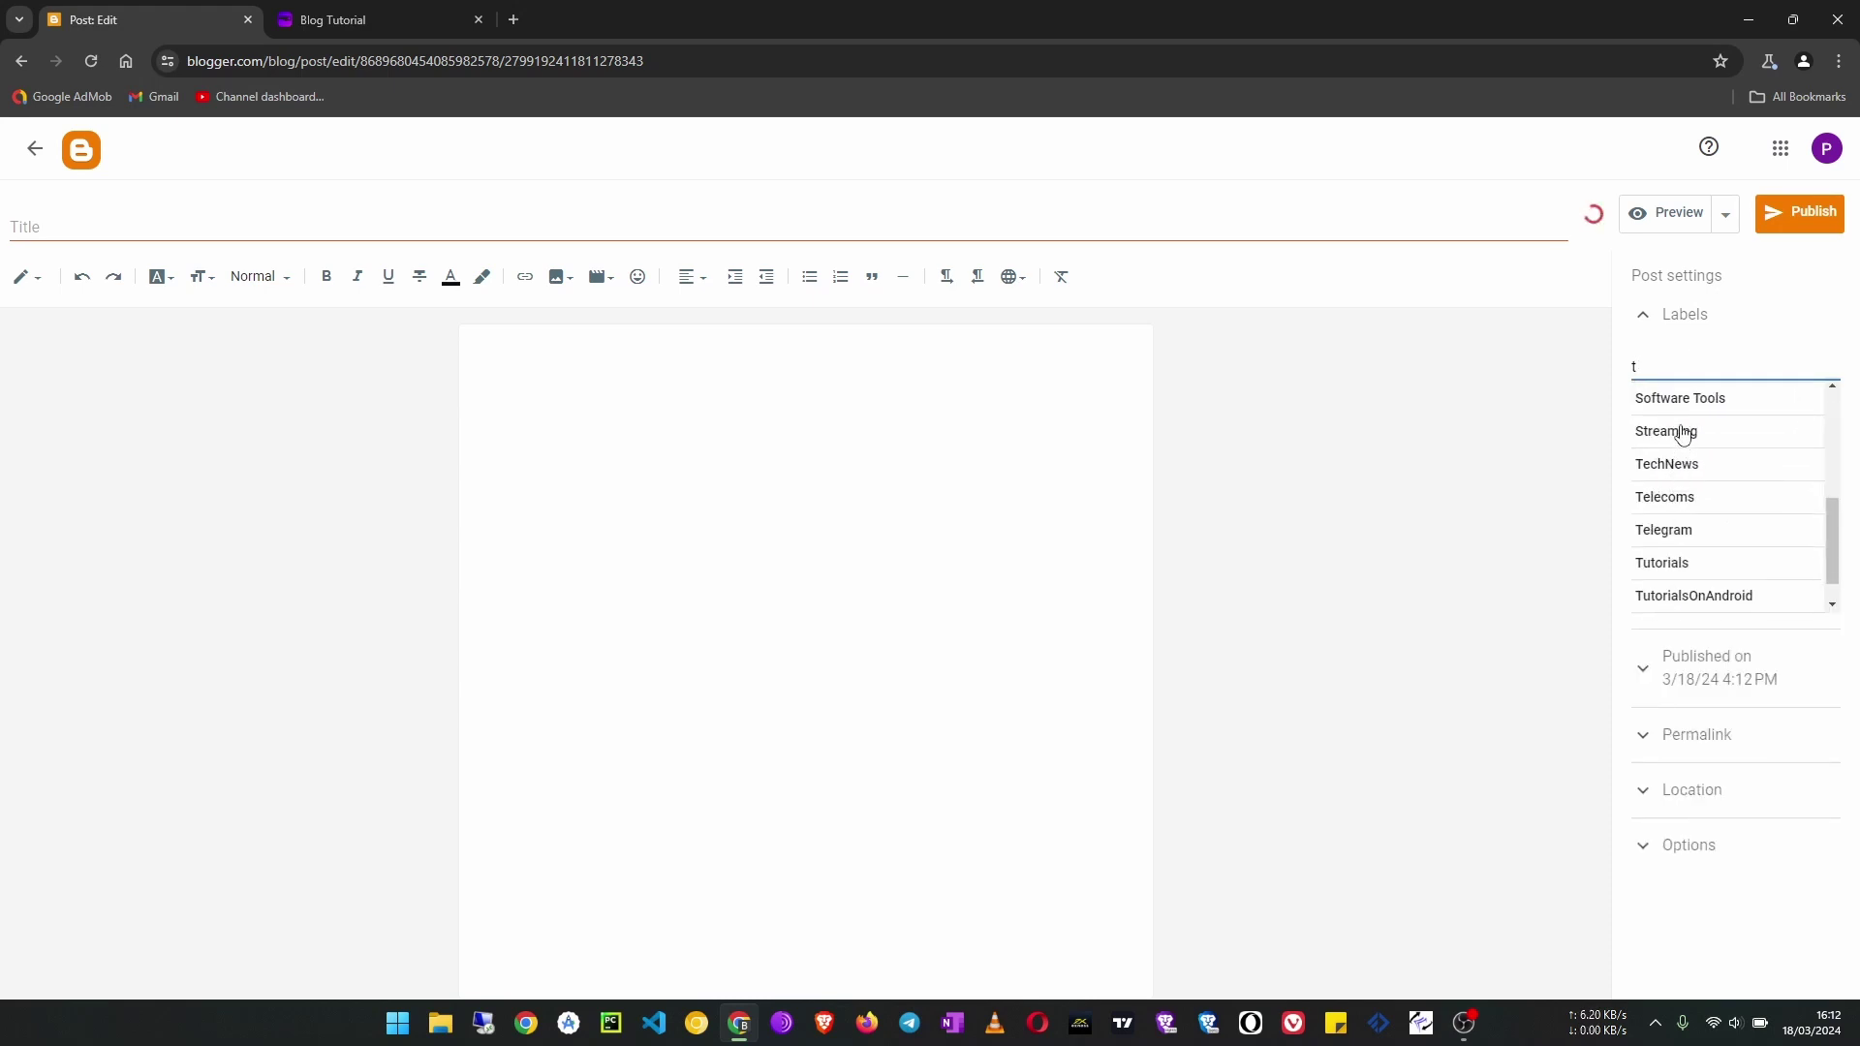
pyautogui.scroll(-1, 1675, 465)
pyautogui.scroll(5, 1671, 498)
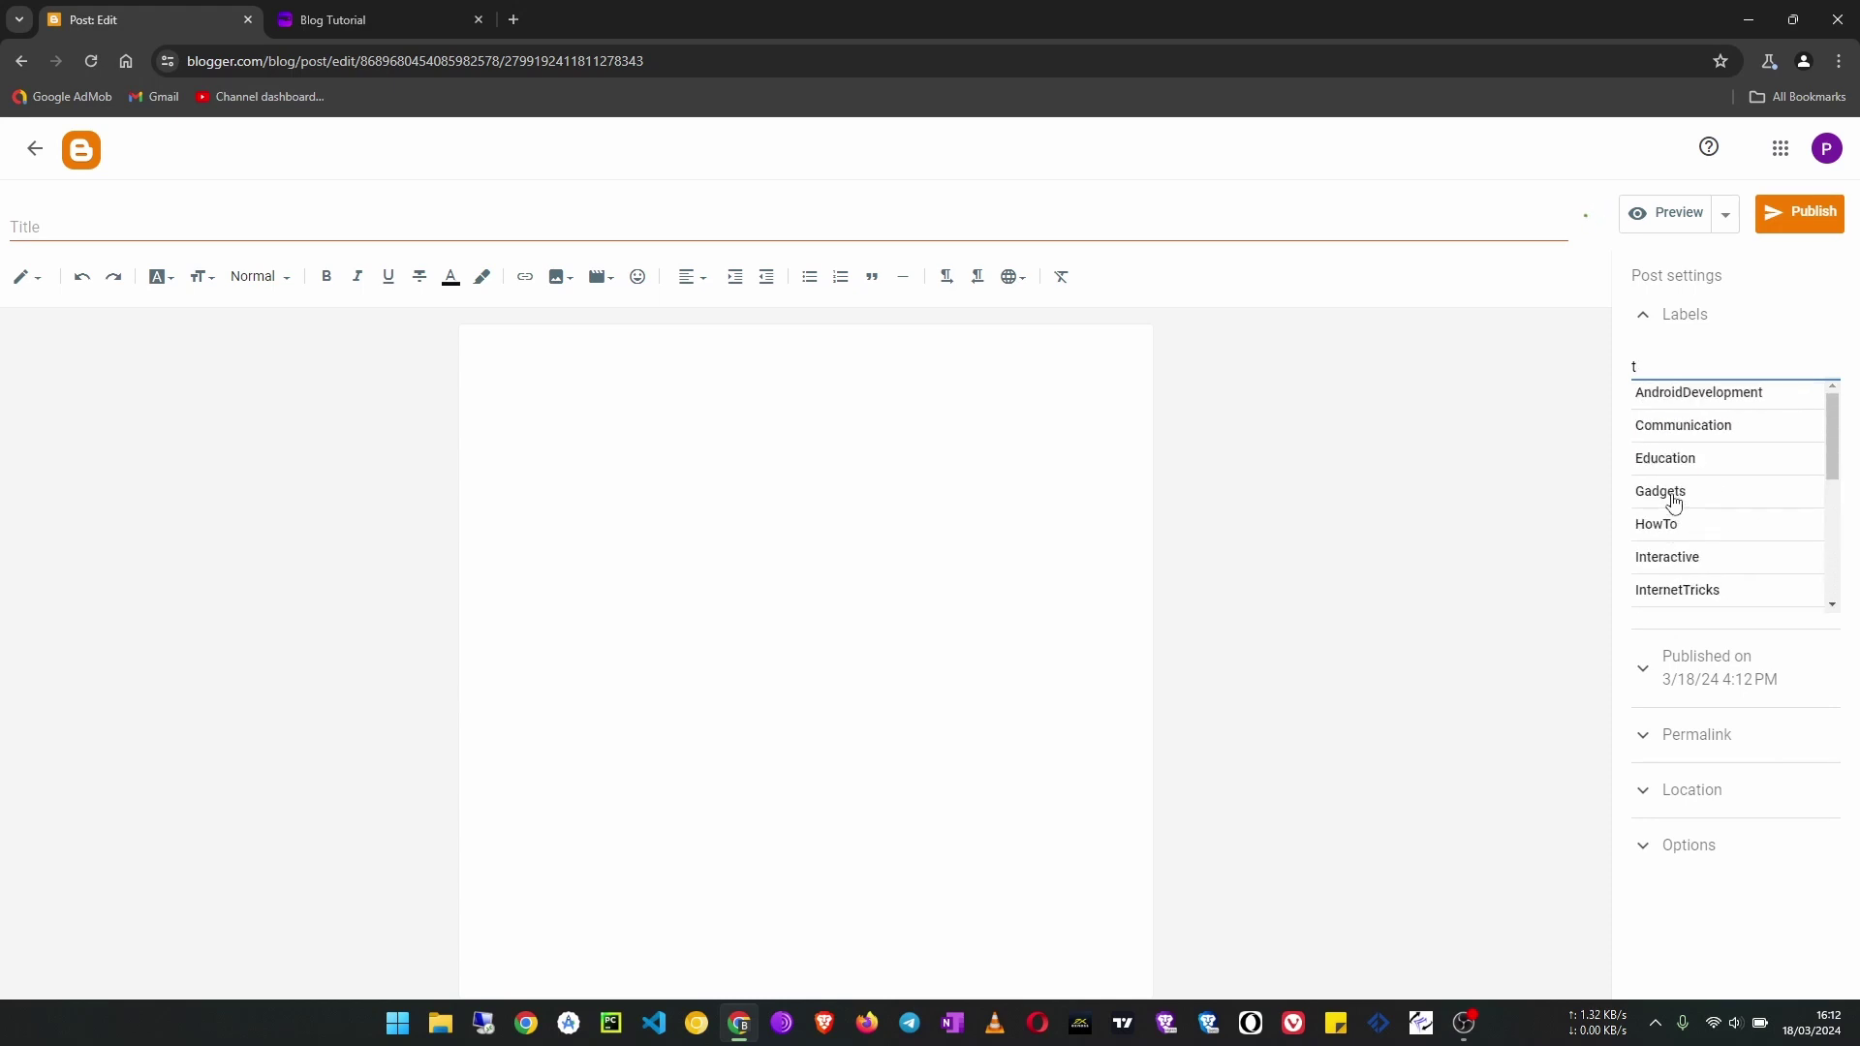
pyautogui.scroll(-4, 1673, 501)
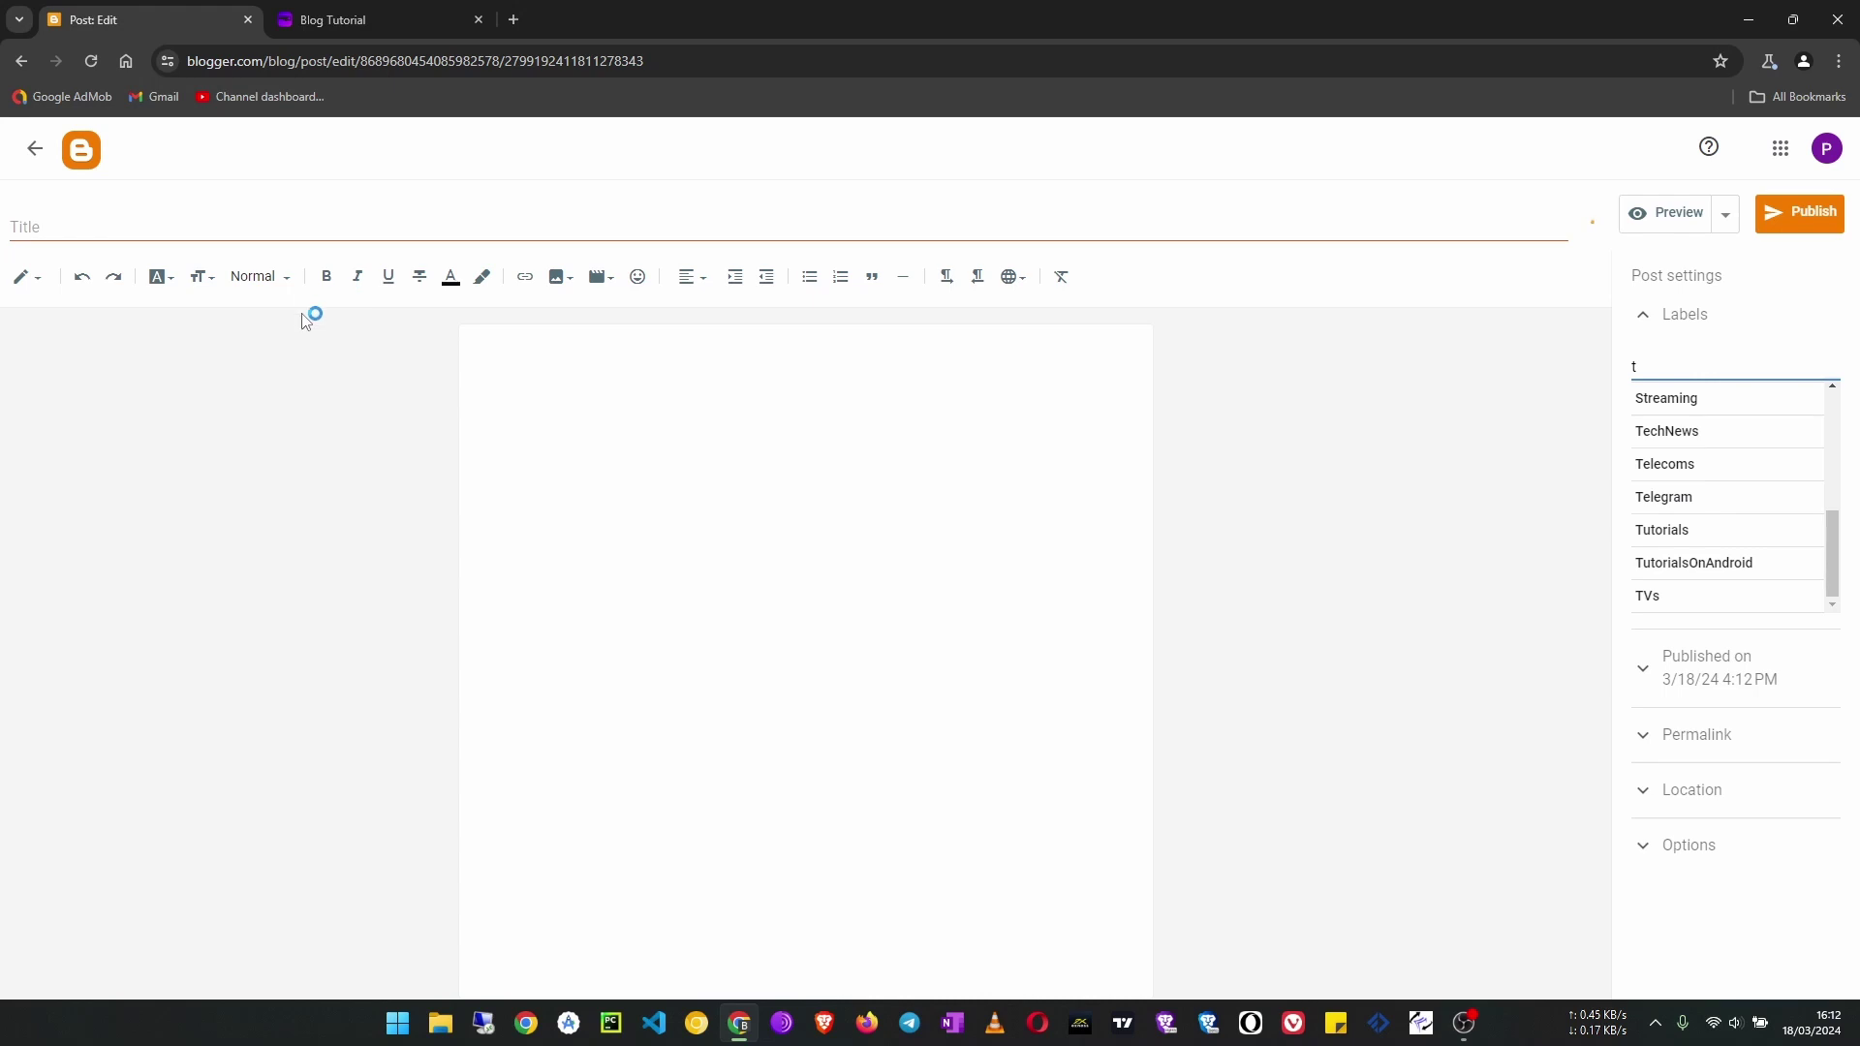
pyautogui.press('BackSpace')
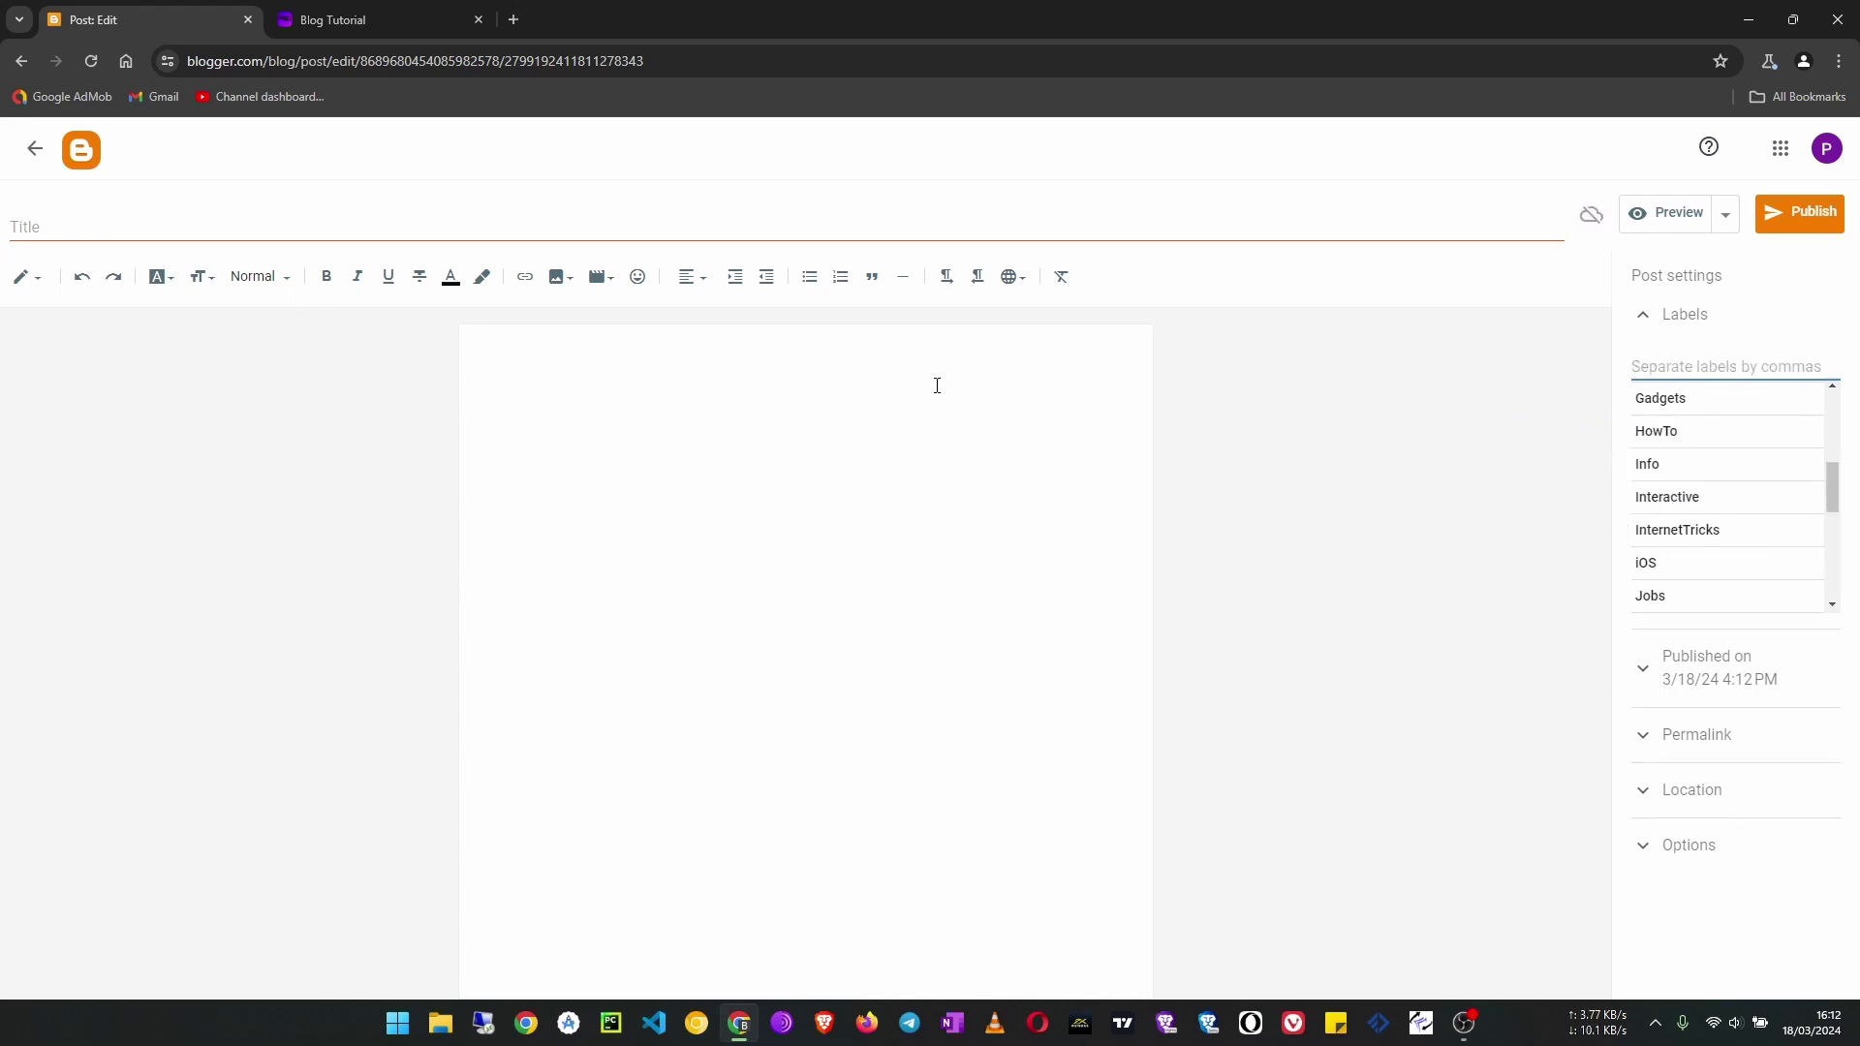
# Return to the posts list, delete the untitled draft and minimize the browser window
pyautogui.click(30, 155)
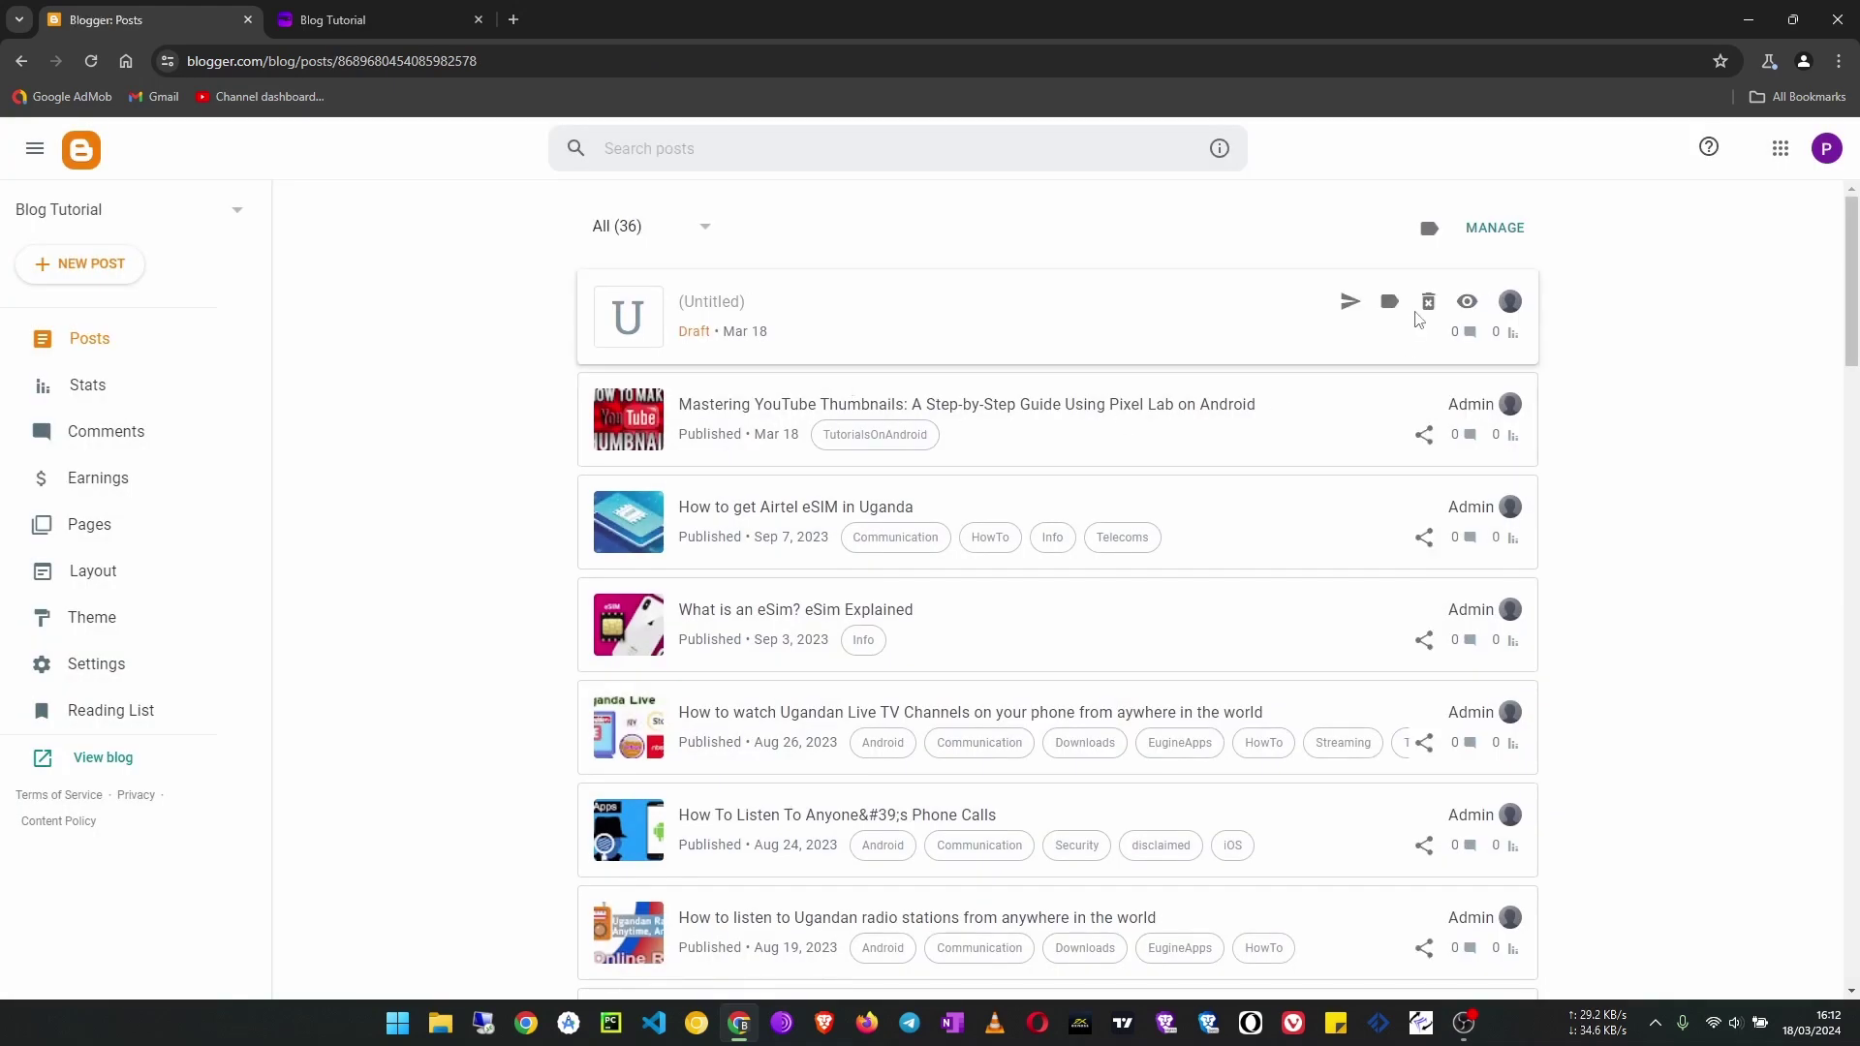
pyautogui.click(1428, 301)
pyautogui.click(1061, 601)
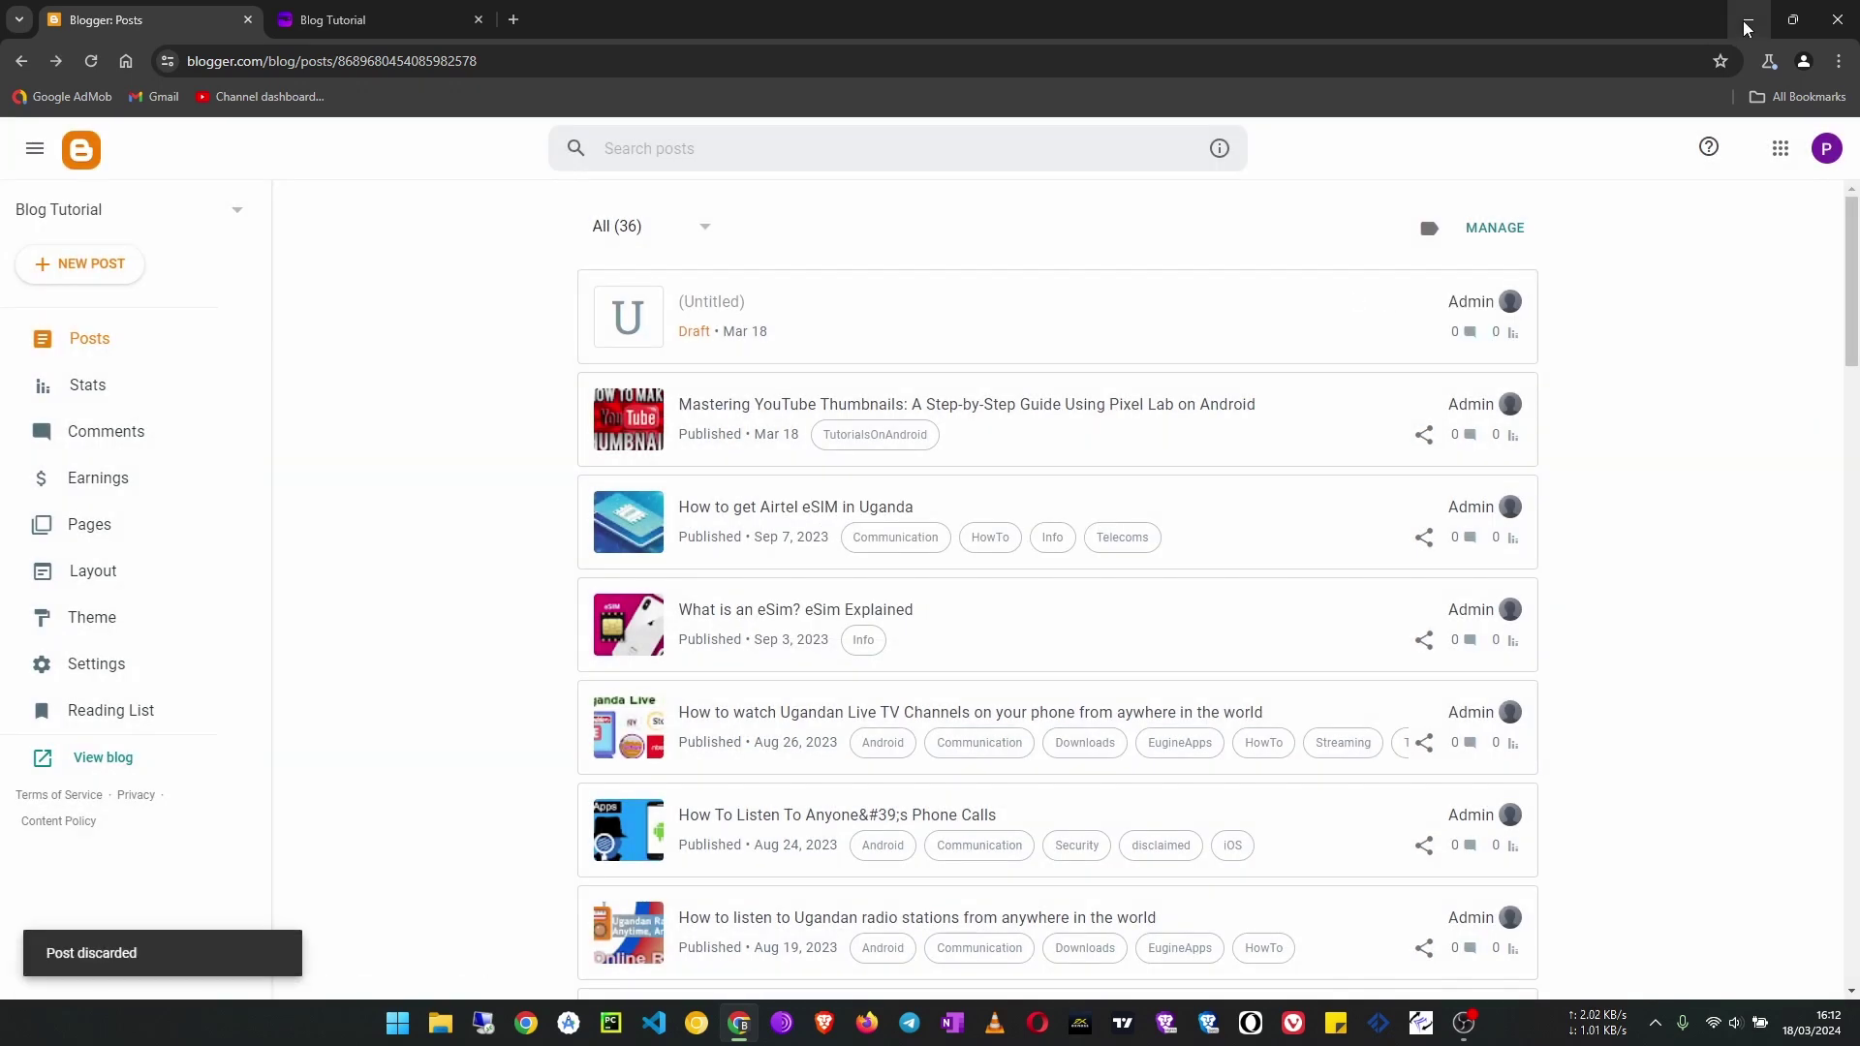
pyautogui.click(1747, 21)
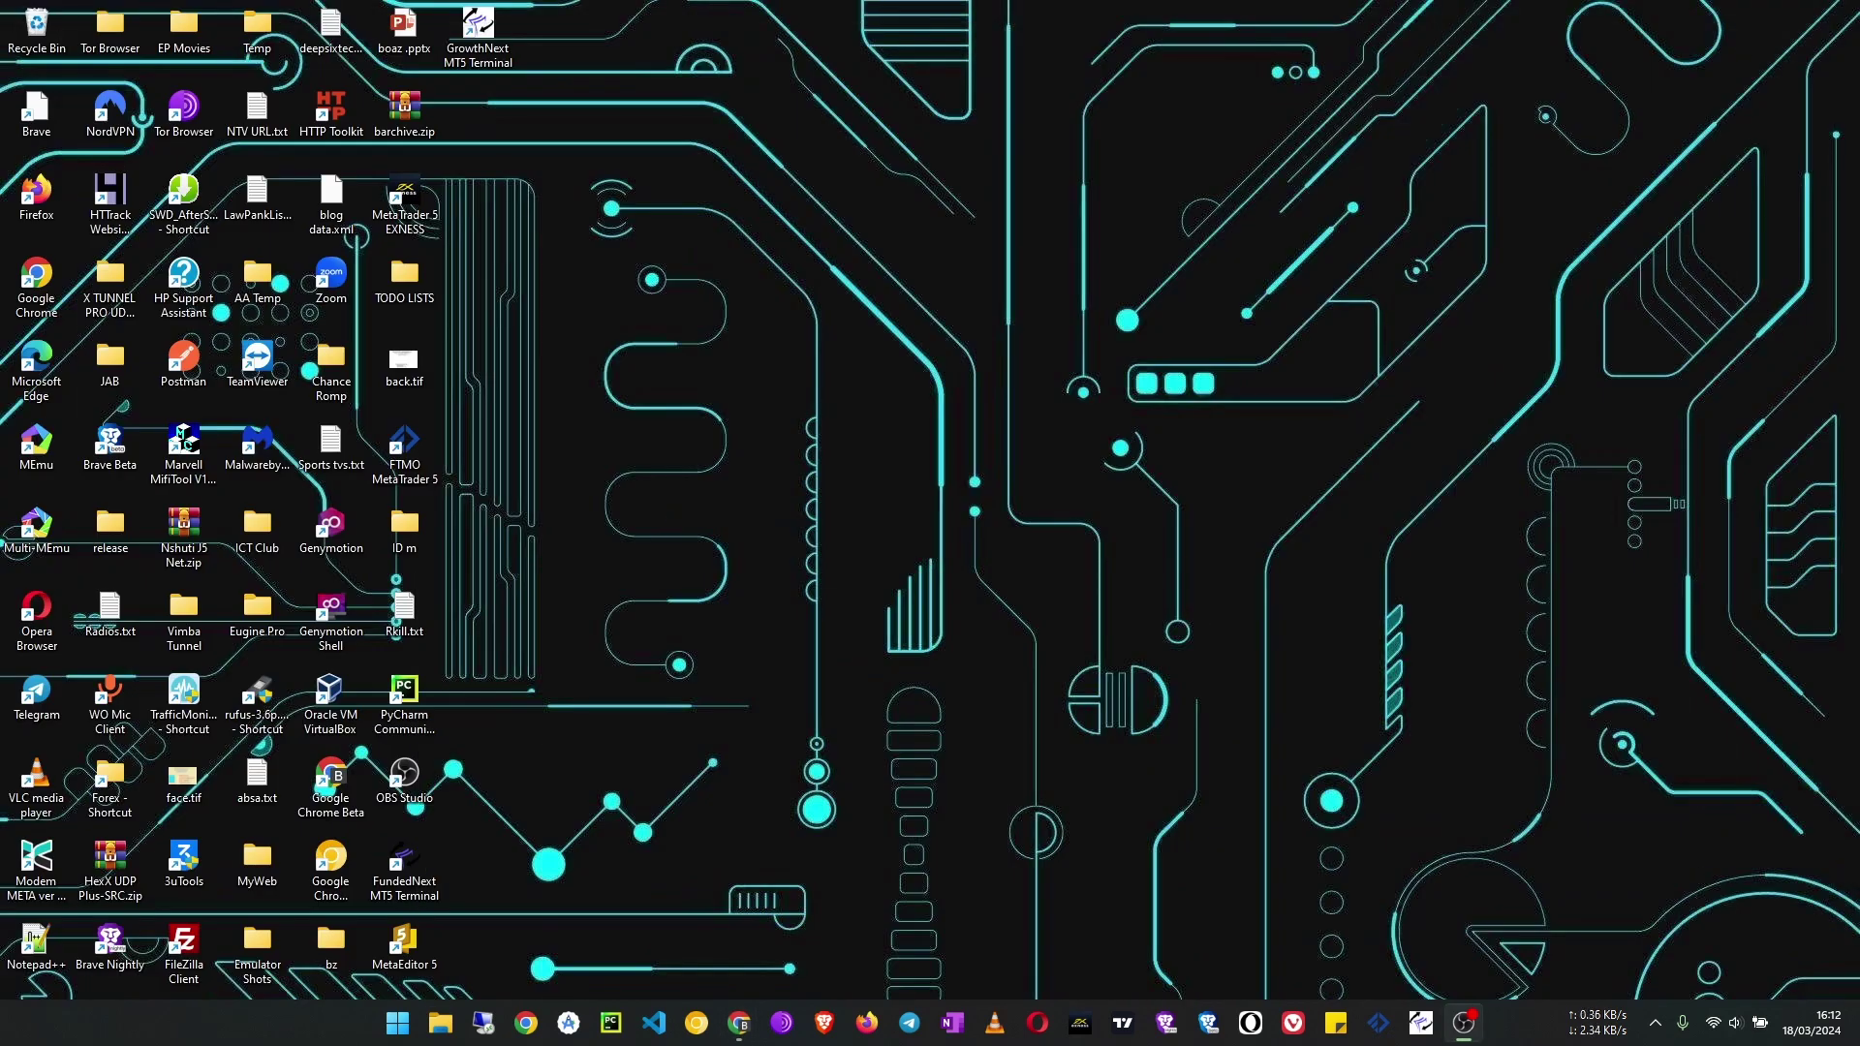